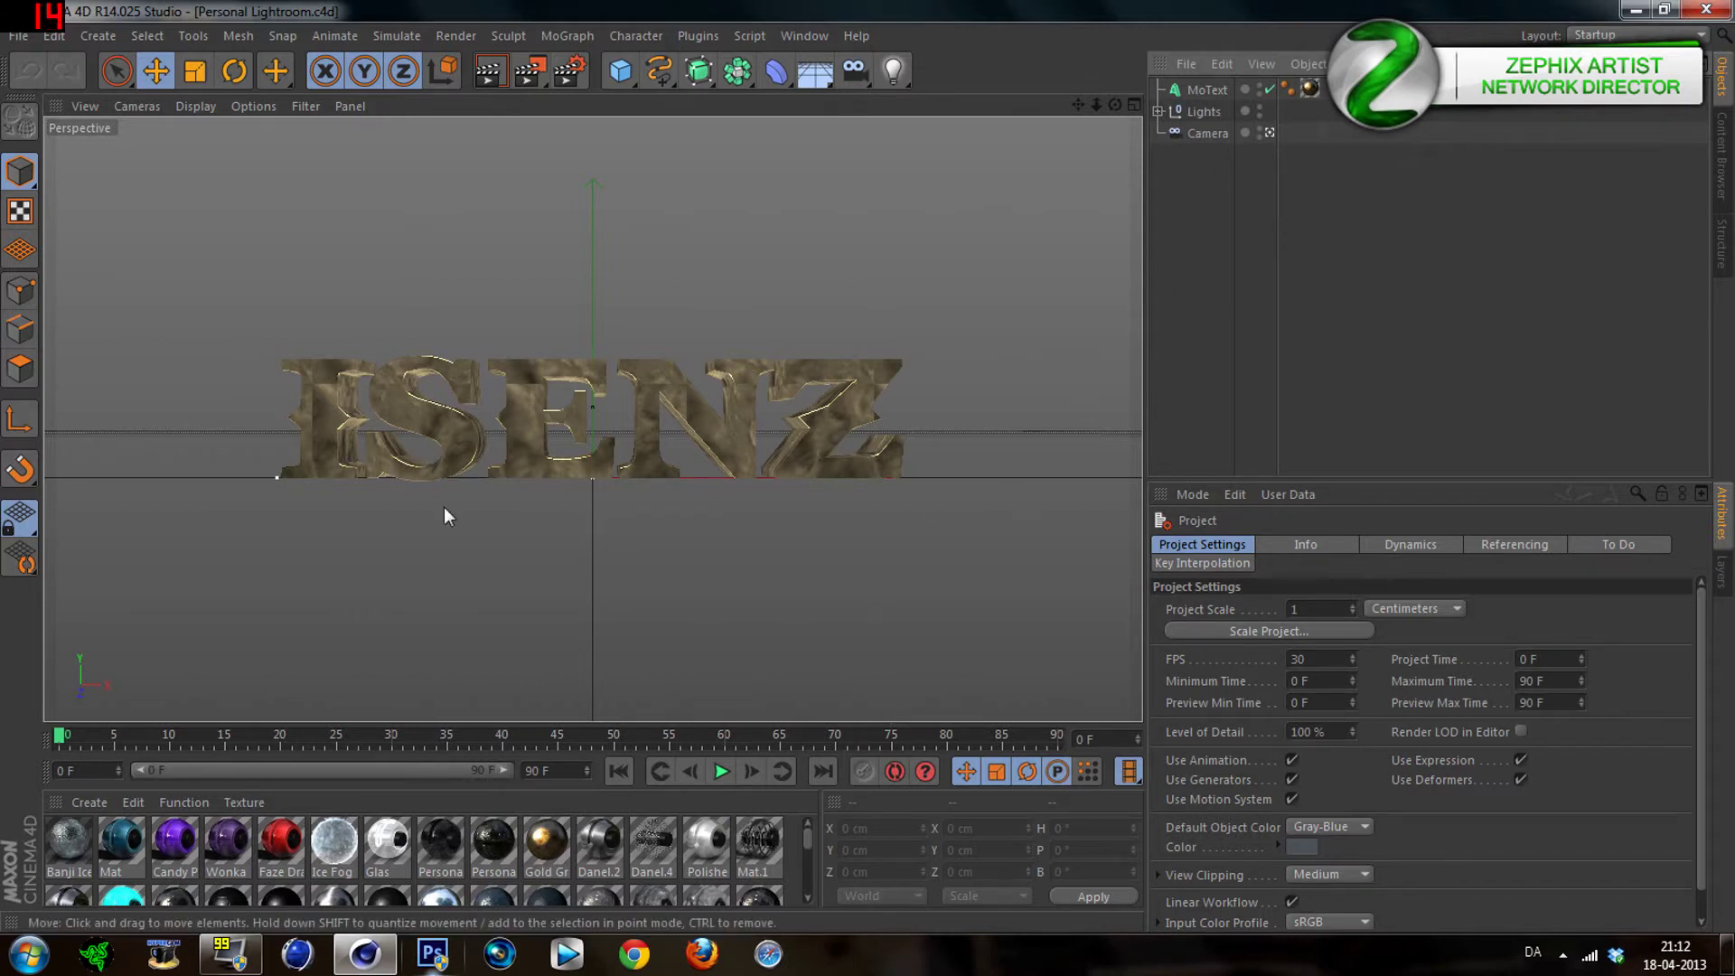
# Replace the MoText's text 'ISENZ' with 'Jazz', keeping the GodOfWar font
pyautogui.click(1211, 91)
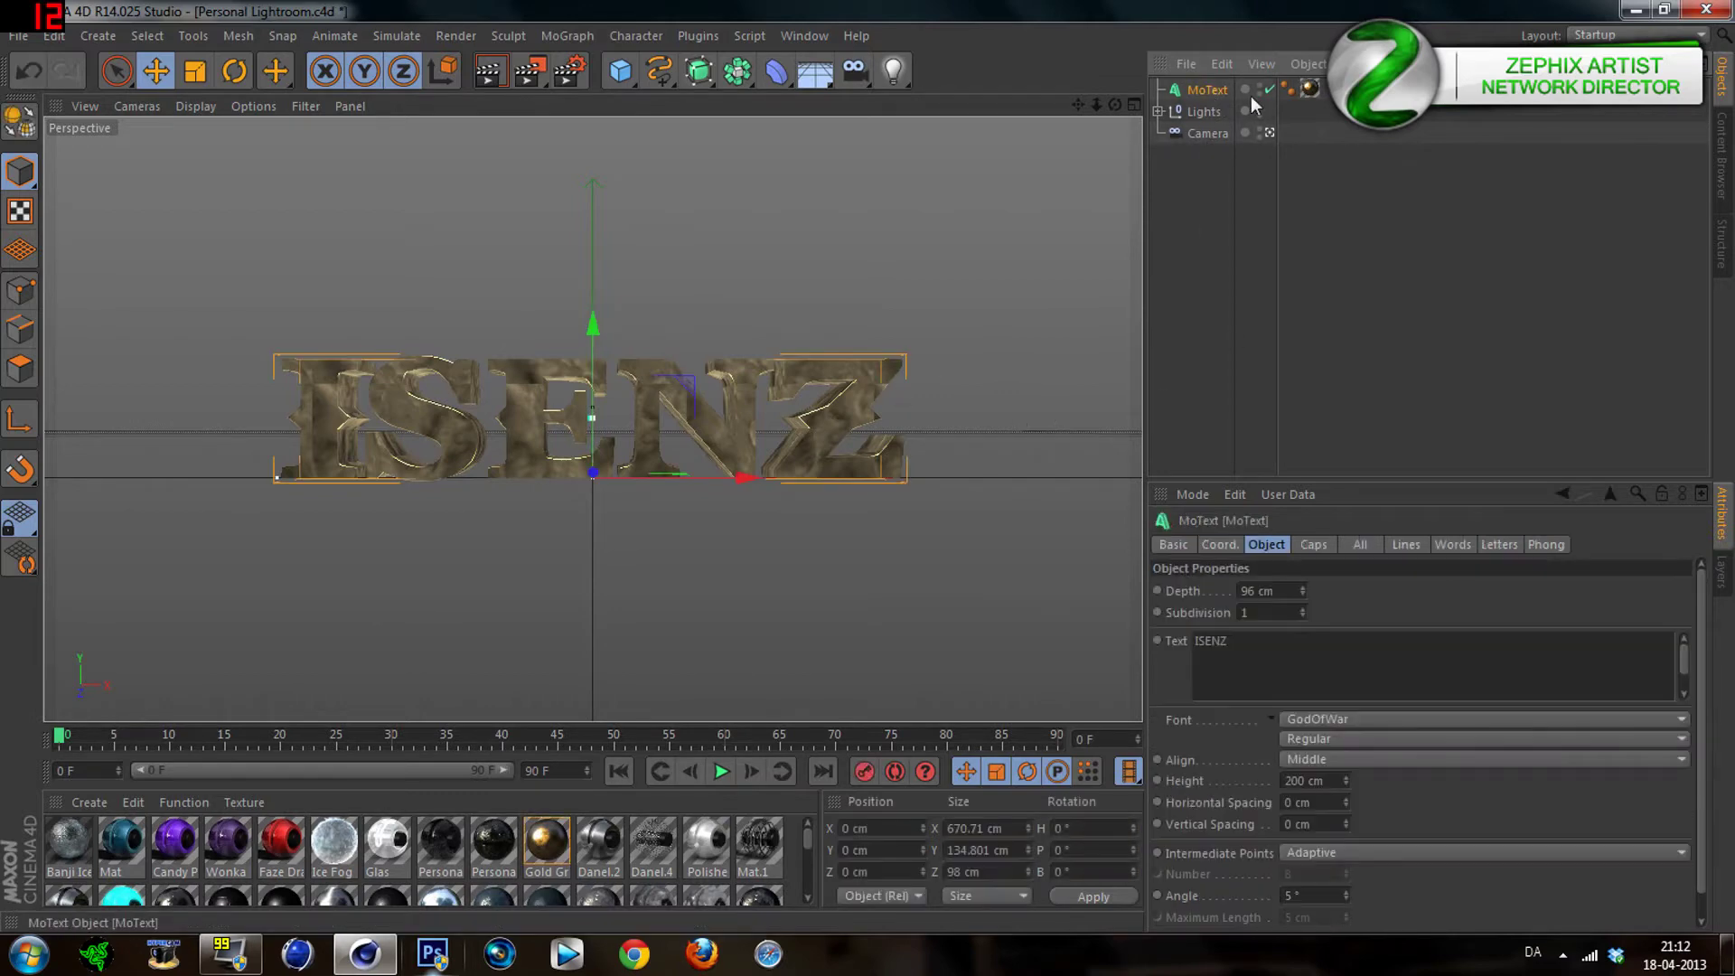
pyautogui.moveTo(1231, 641); pyautogui.dragTo(1139, 639)
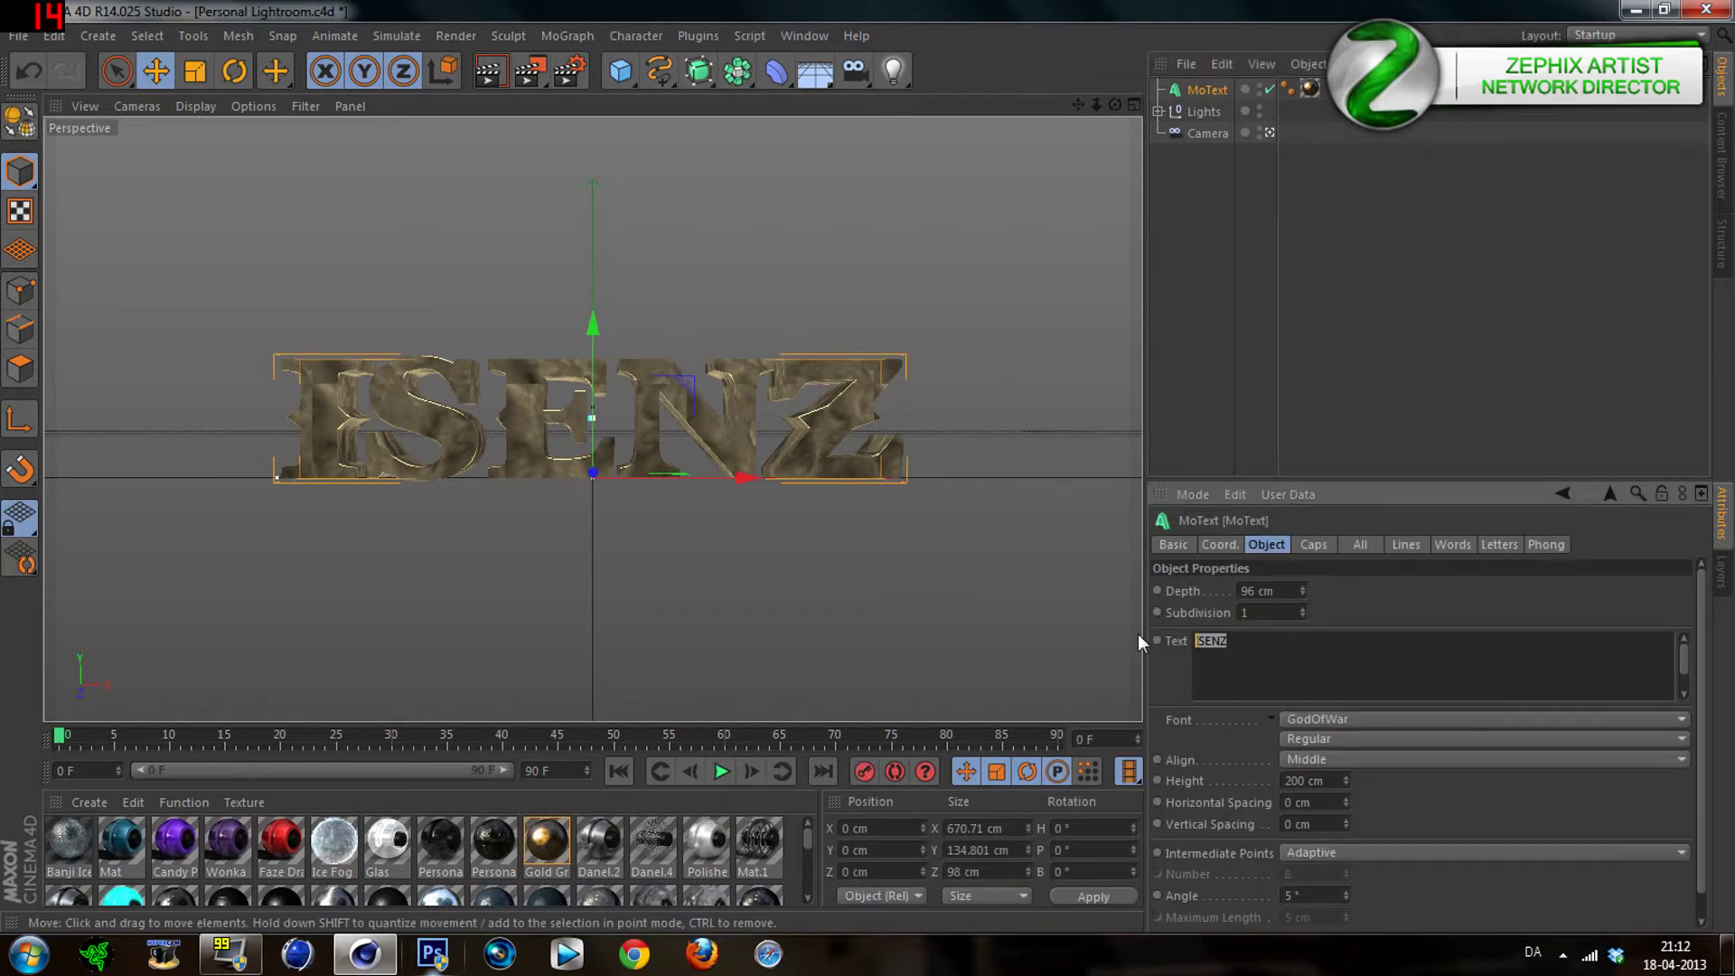
pyautogui.write('Jazz')
pyautogui.click(1377, 342)
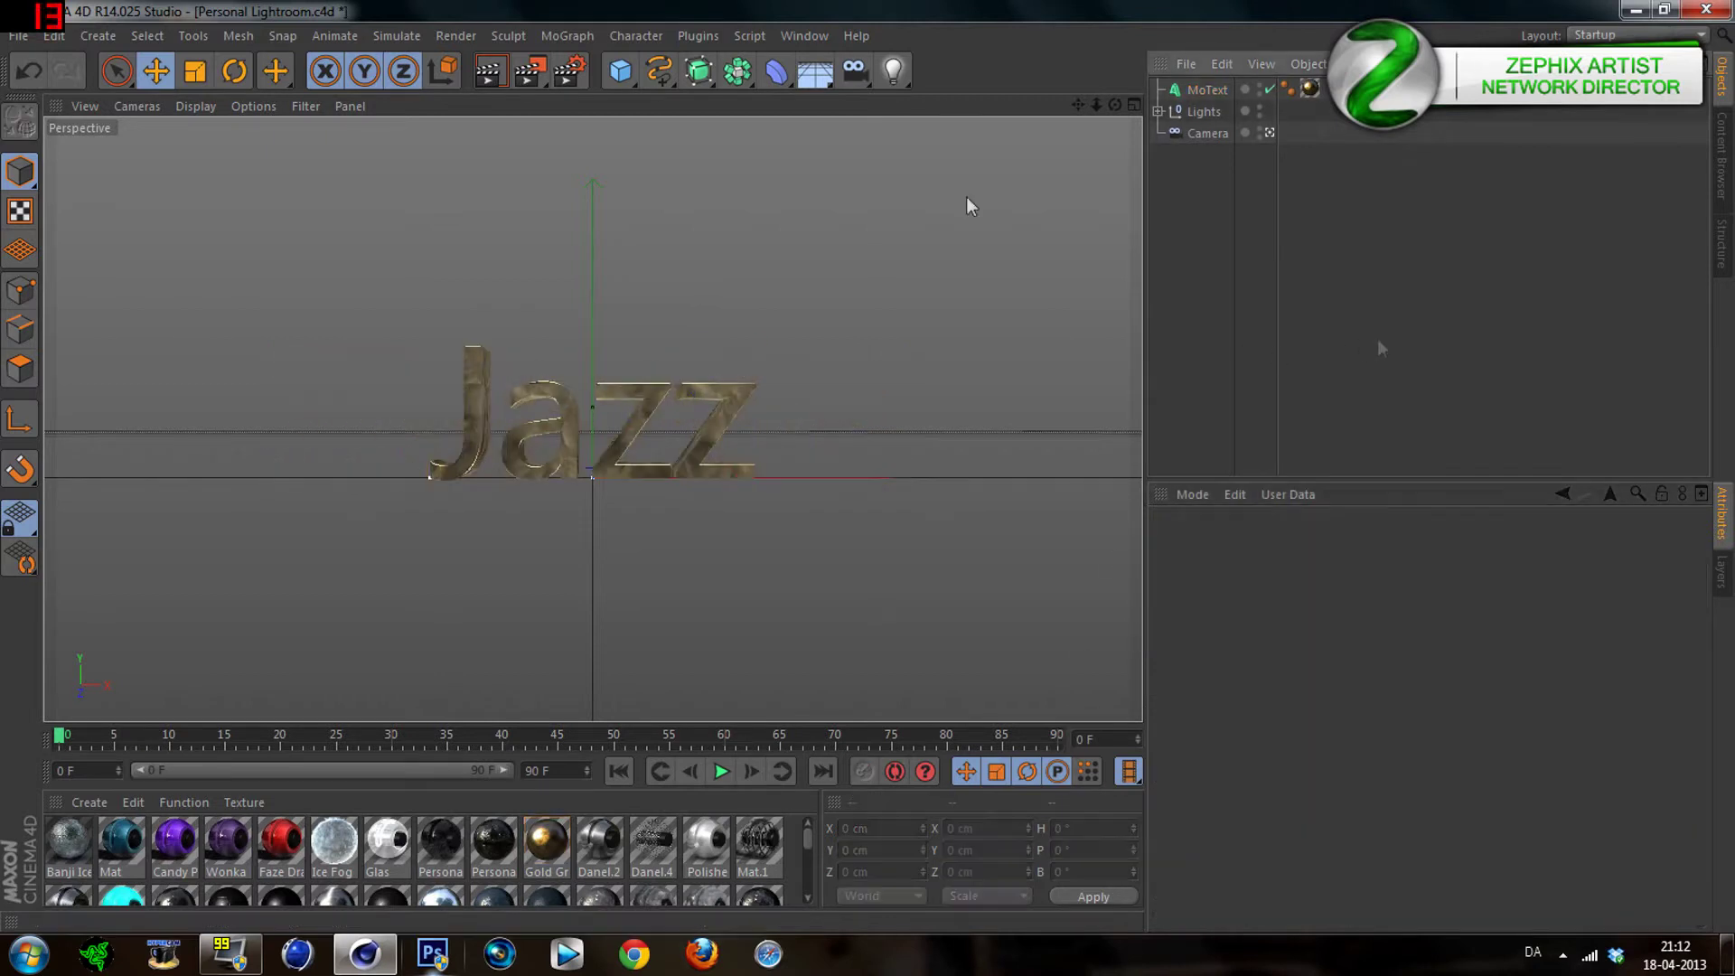
pyautogui.click(1208, 89)
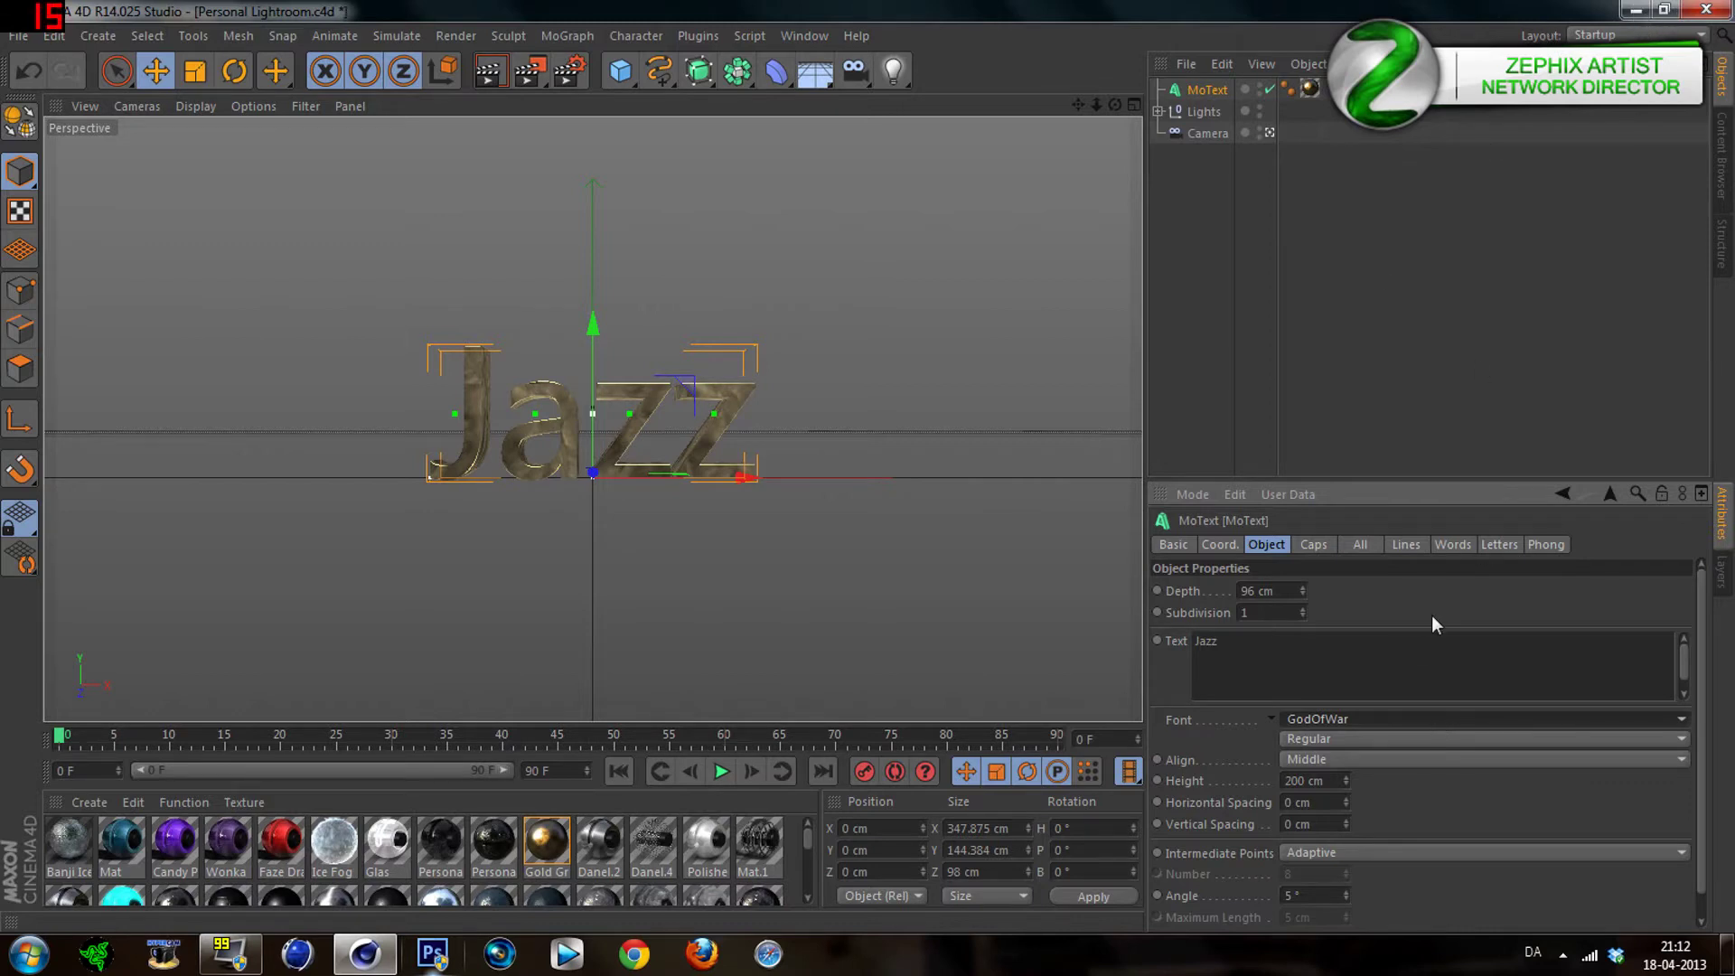
# Switch the Jazz MoText font to FalconsFont
pyautogui.click(1682, 718)
pyautogui.click(1668, 714)
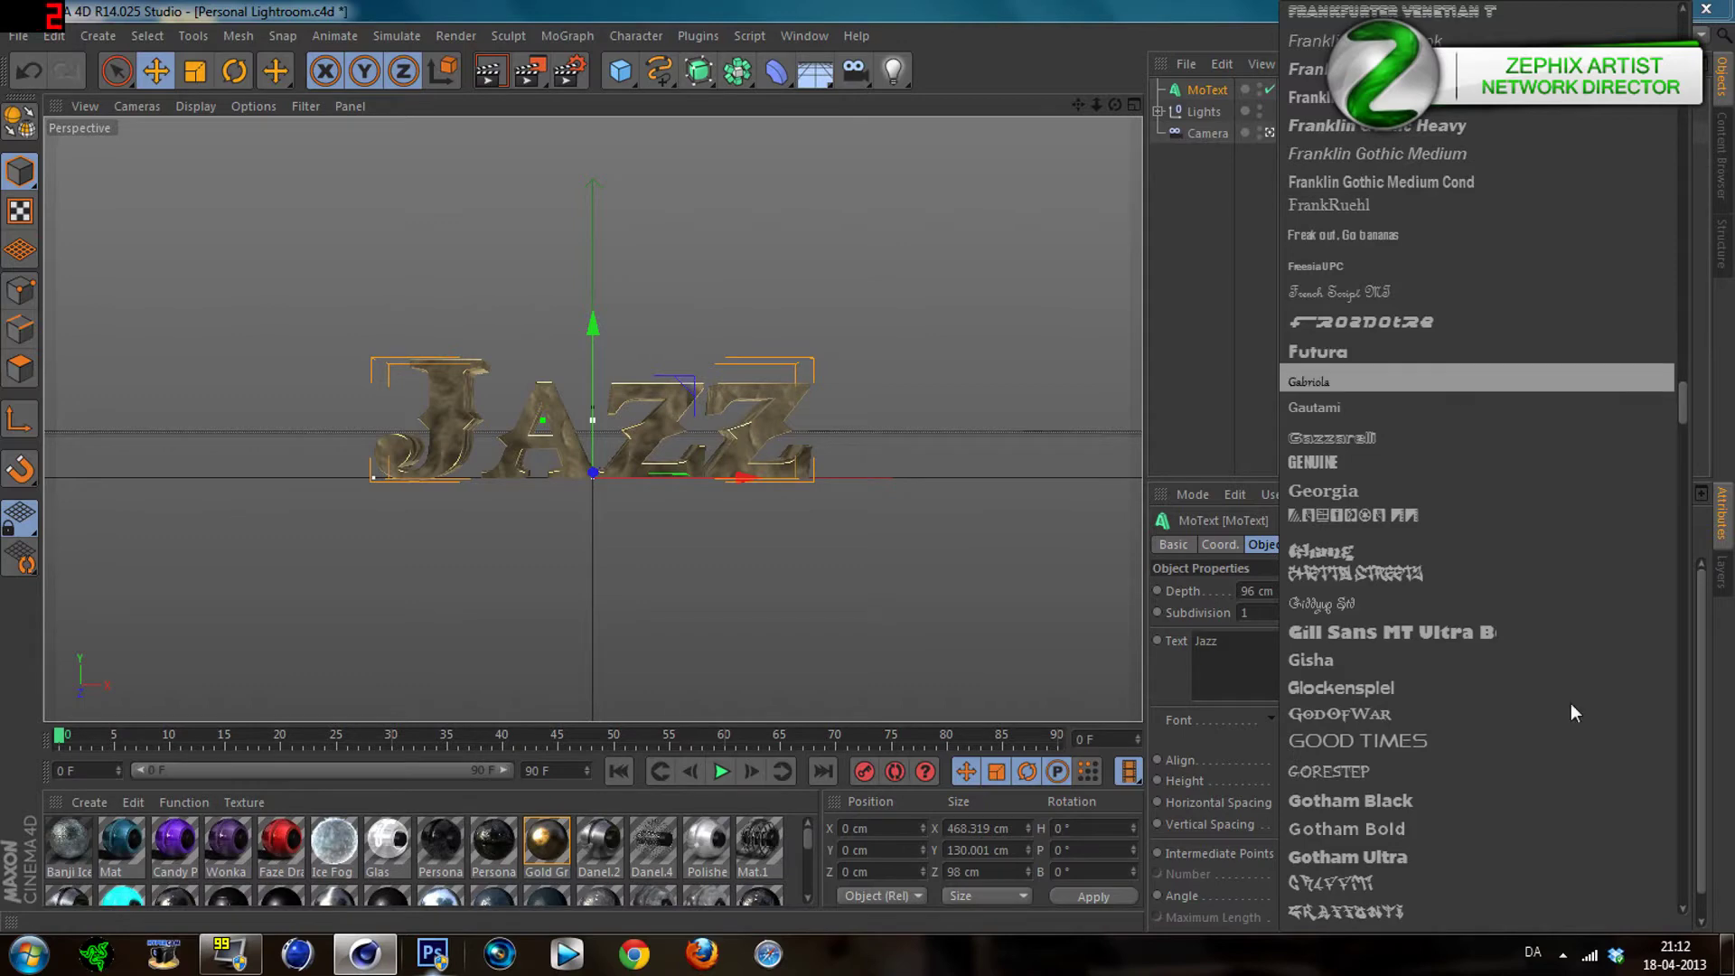
pyautogui.scroll(-5, 1520, 919)
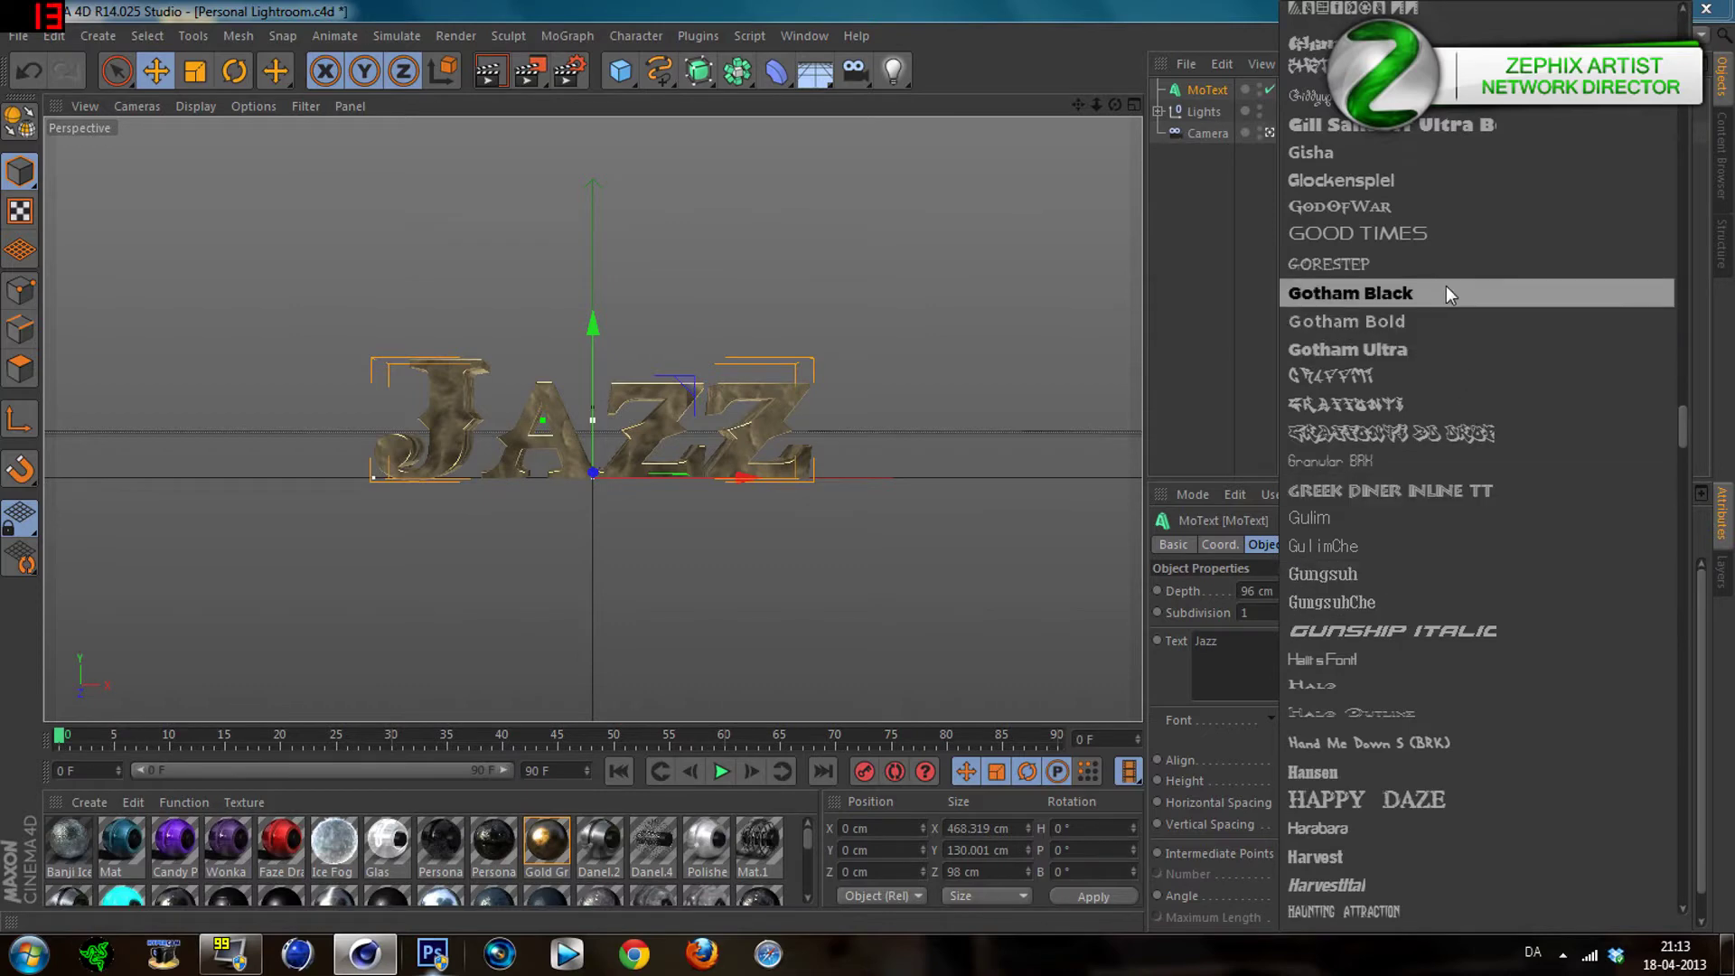
pyautogui.scroll(10, 1469, 106)
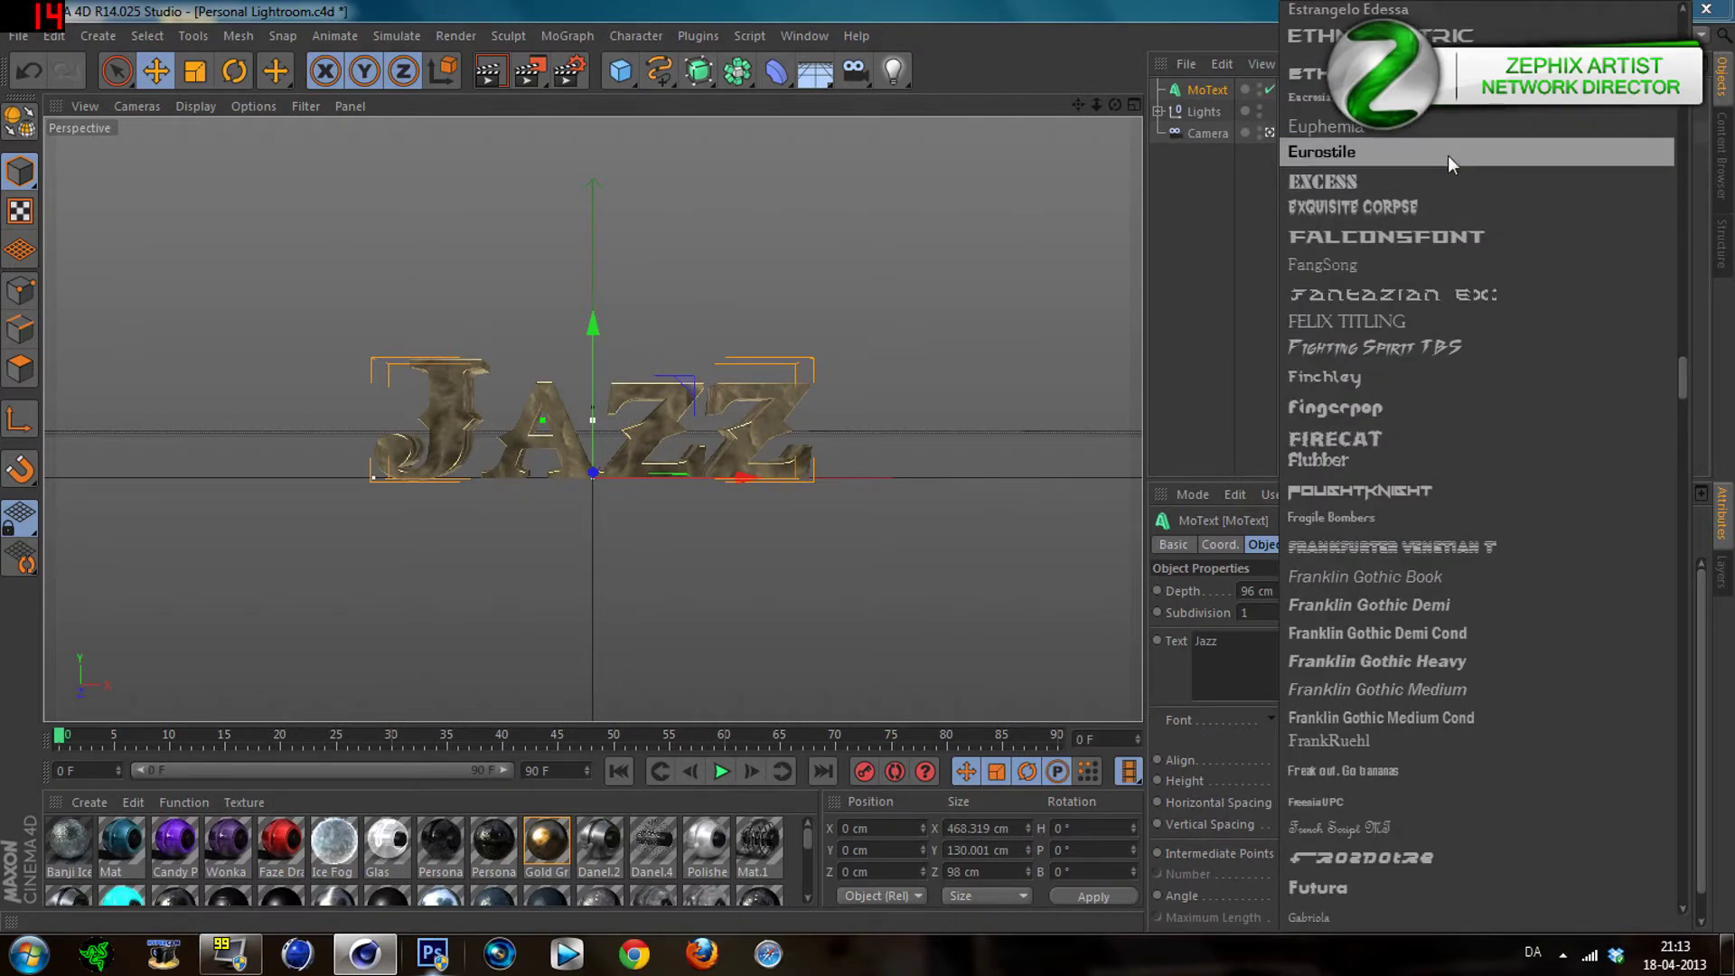
pyautogui.click(1426, 240)
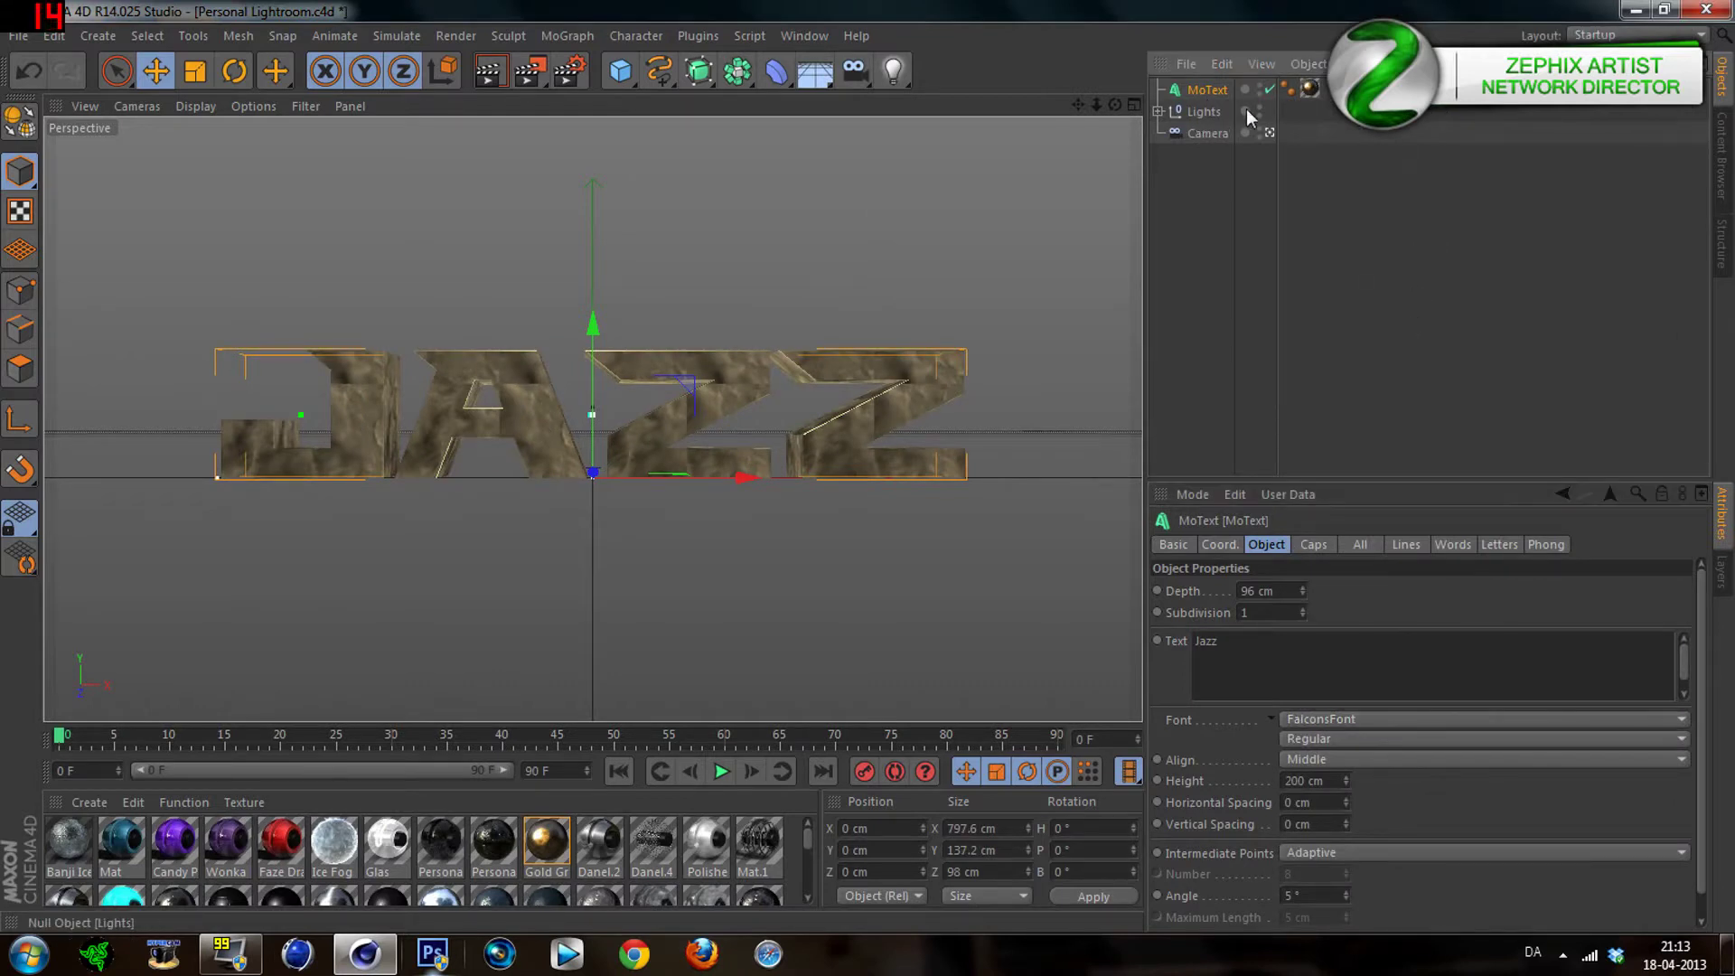
pyautogui.click(1310, 88)
# Swap the old texture tag for the Gold Grunge material with Cubic projection
pyautogui.press('Delete')
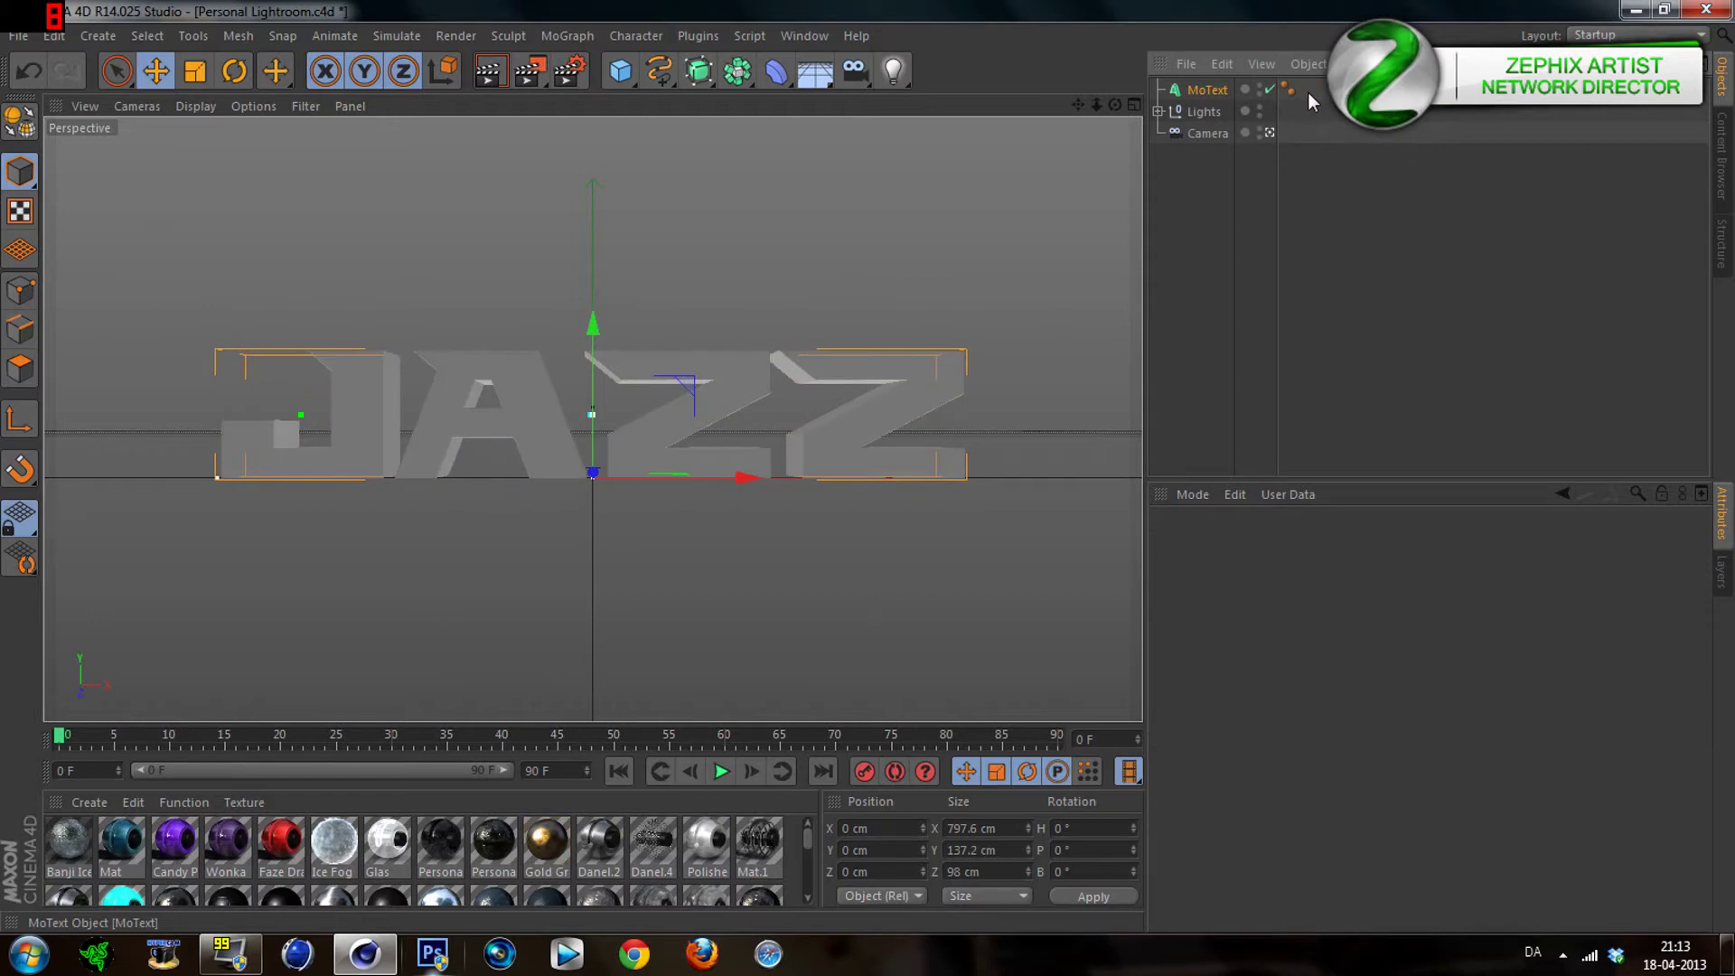
pyautogui.click(1304, 318)
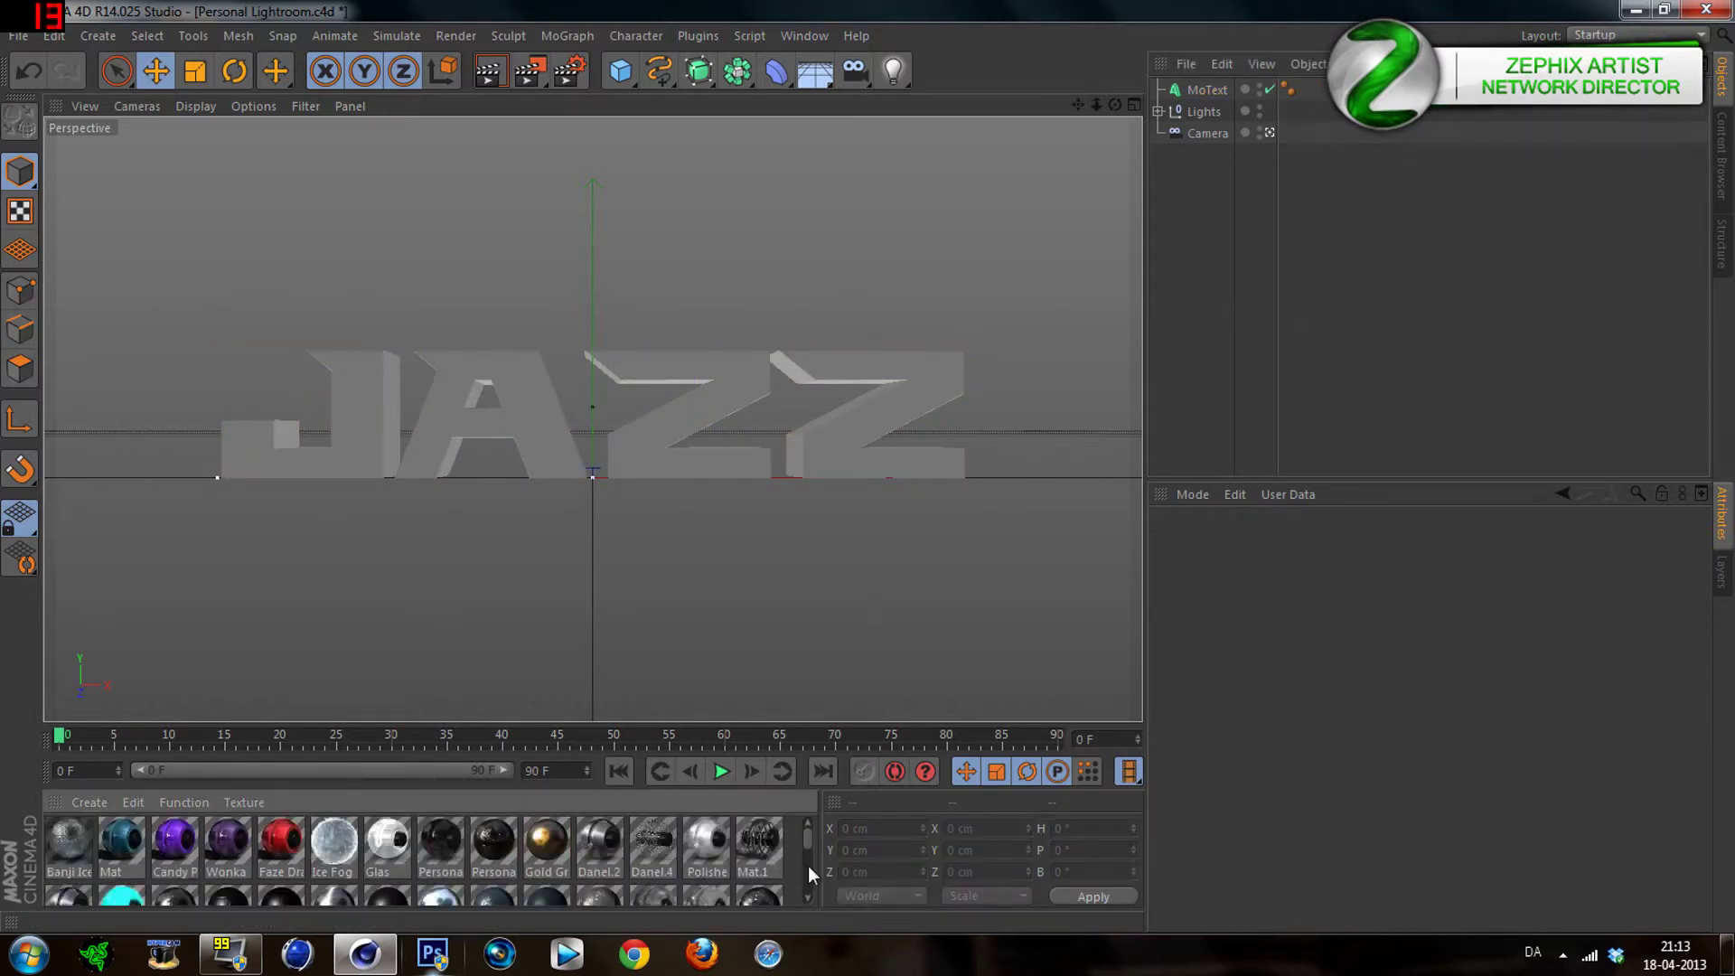
pyautogui.moveTo(546, 845)
pyautogui.mouseDown()
pyautogui.moveTo(873, 619)
pyautogui.moveTo(1206, 90)
pyautogui.mouseUp()
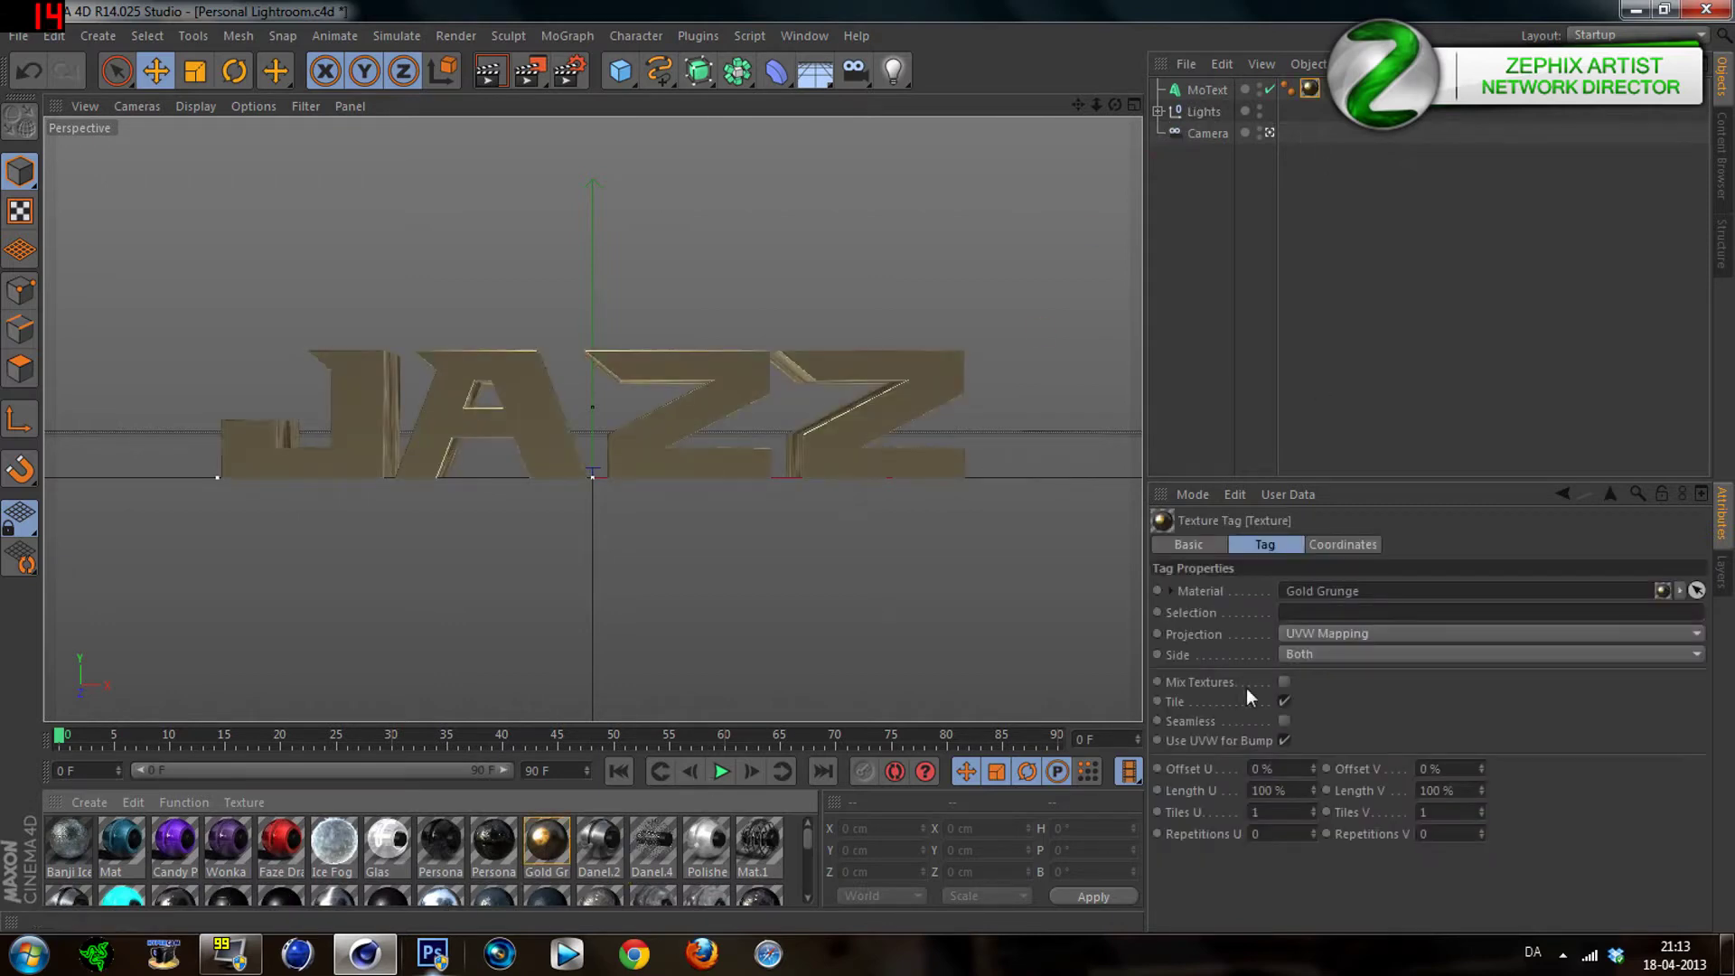
pyautogui.click(1293, 638)
pyautogui.click(1310, 727)
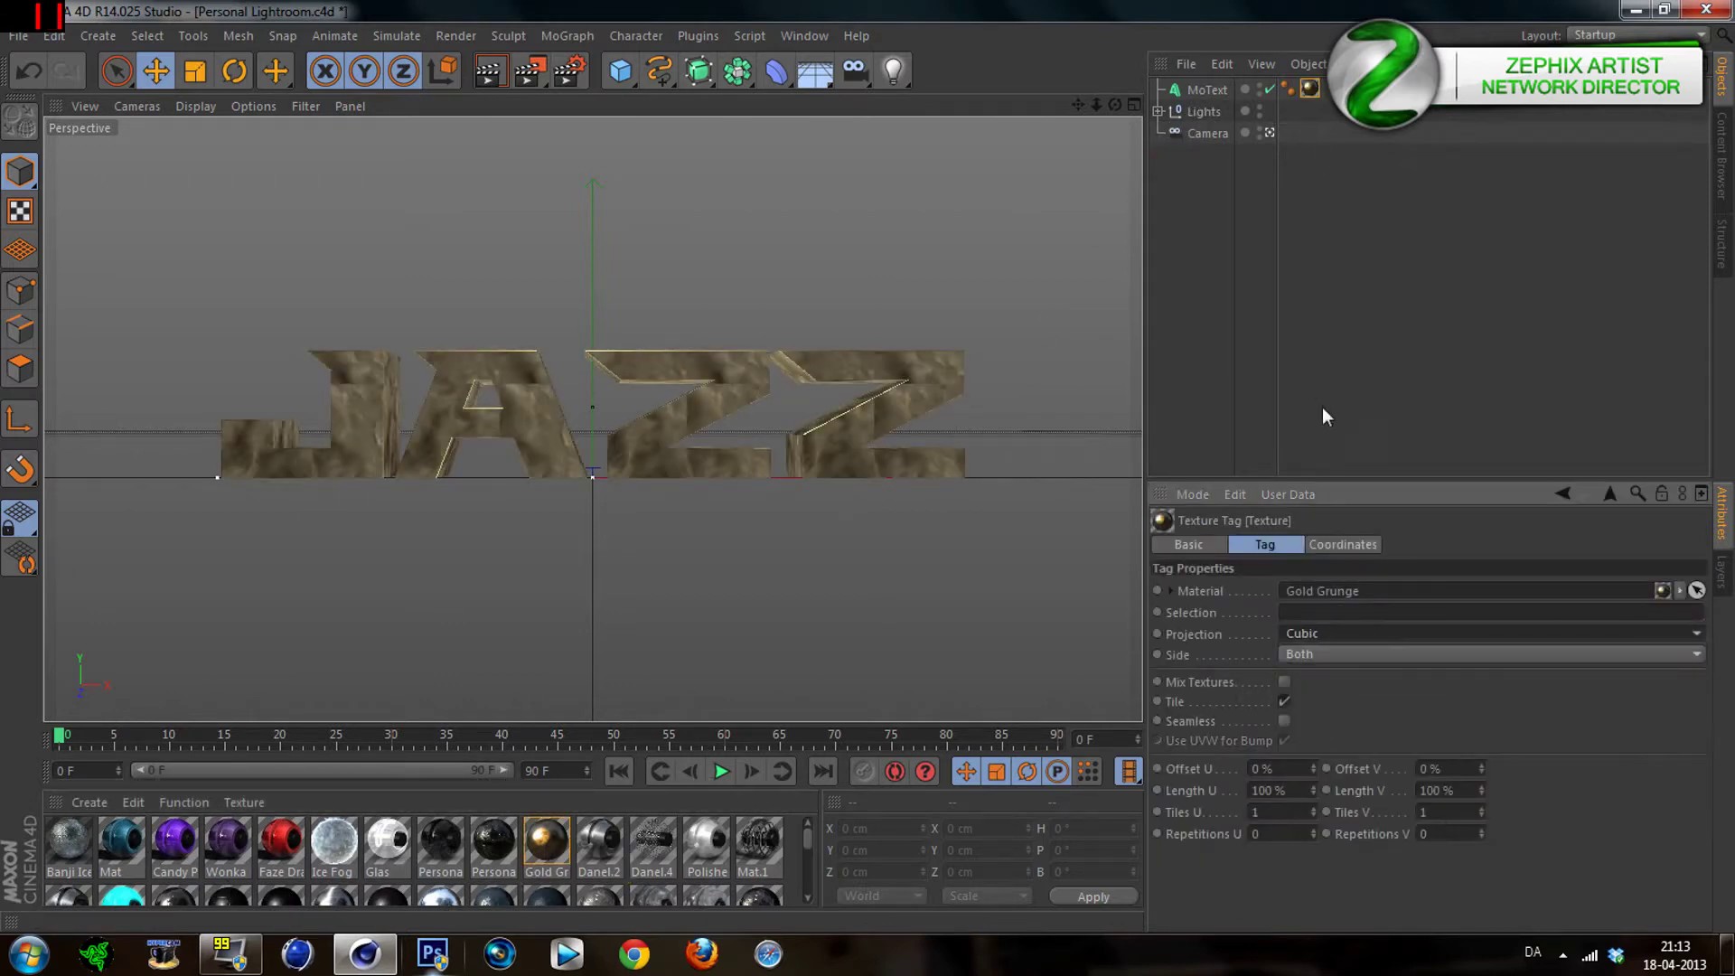
pyautogui.click(567, 846)
pyautogui.doubleClick(566, 844)
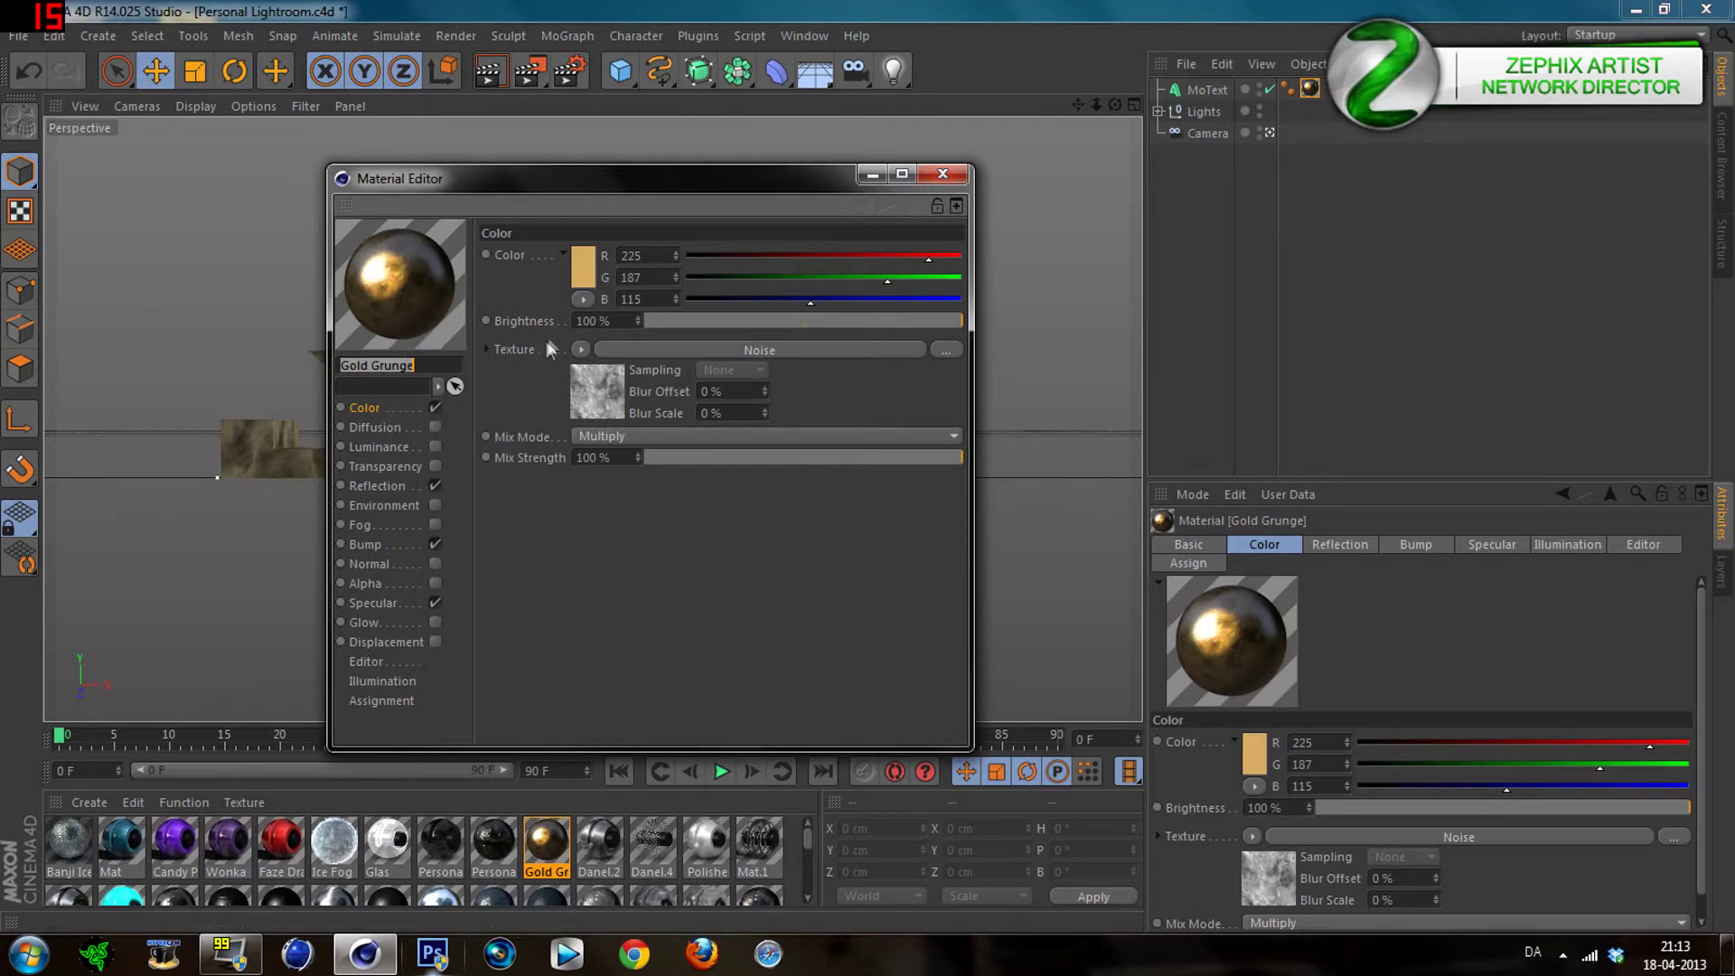
# Change Gold Grunge's base colour to purple (R199 G115 B225) and its reflection to pink
pyautogui.click(586, 282)
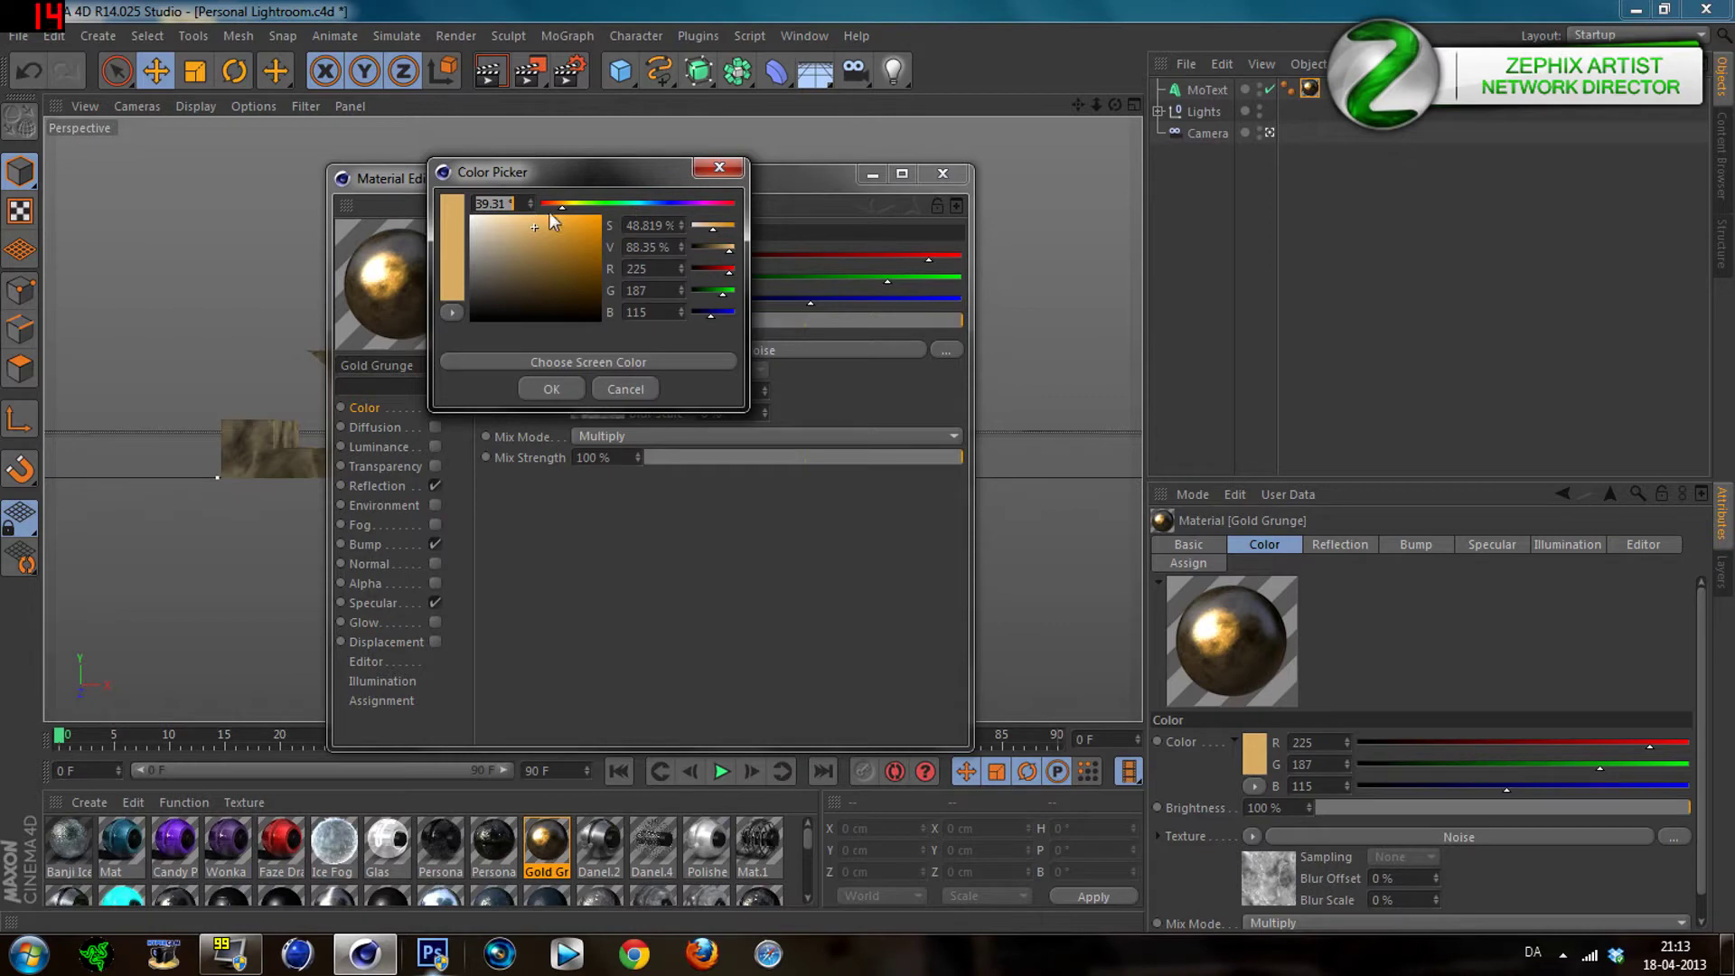
pyautogui.moveTo(570, 204); pyautogui.dragTo(696, 204)
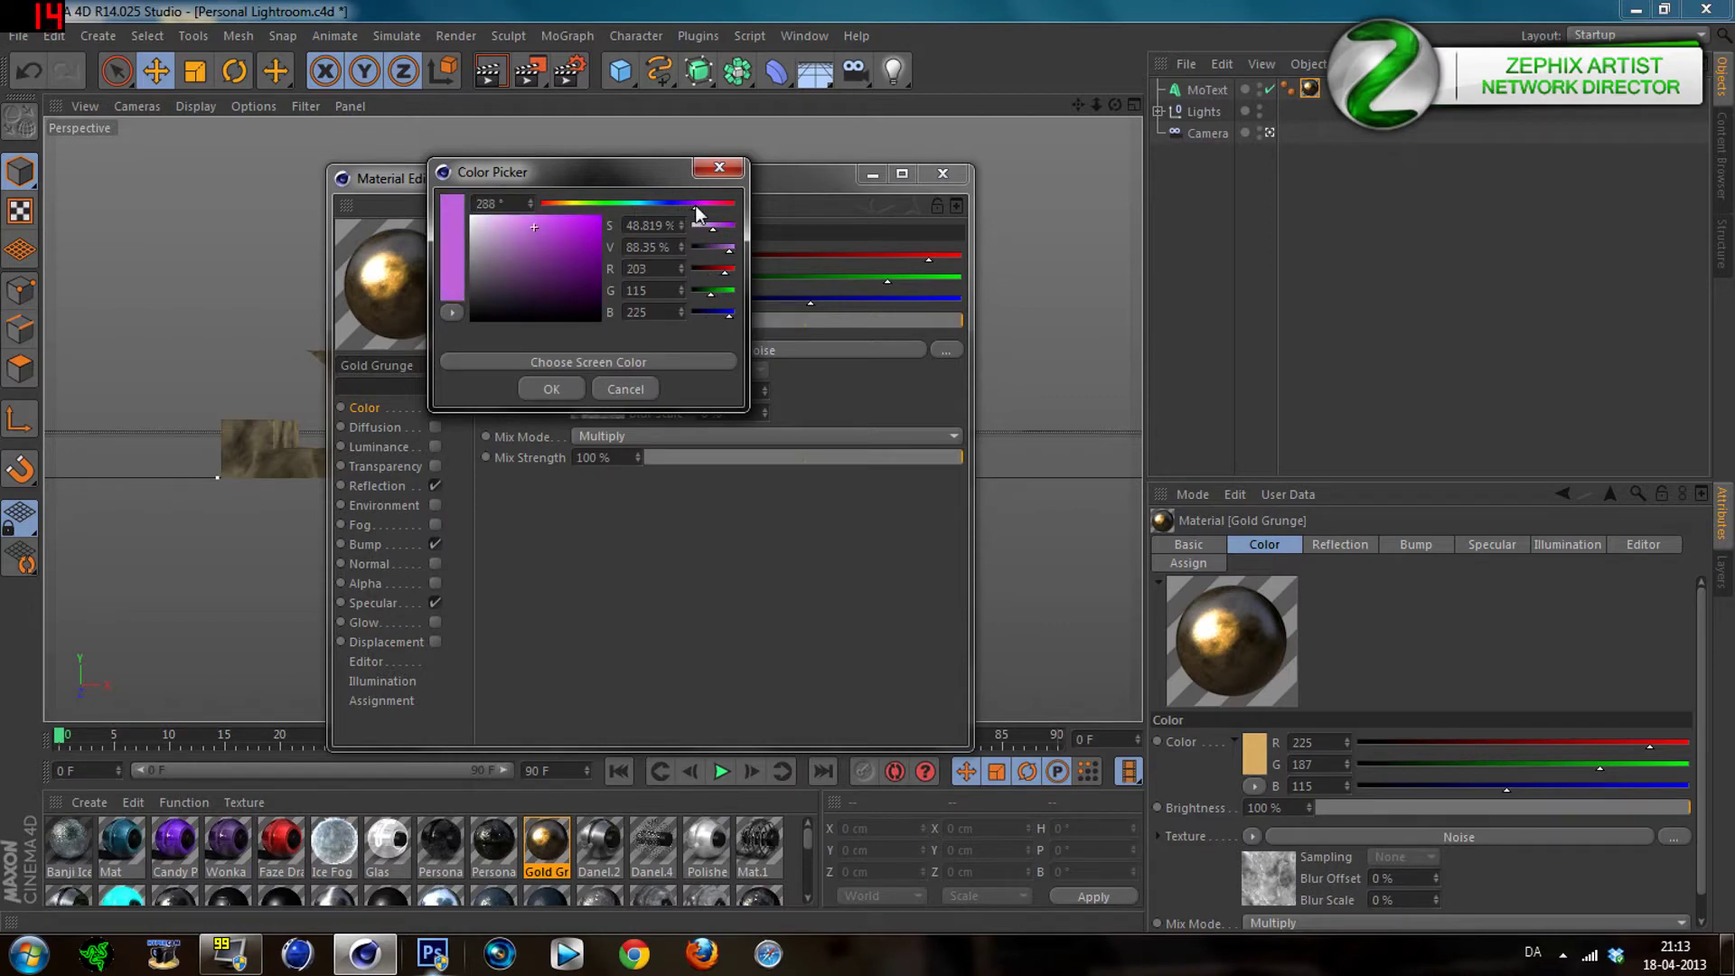
pyautogui.click(552, 385)
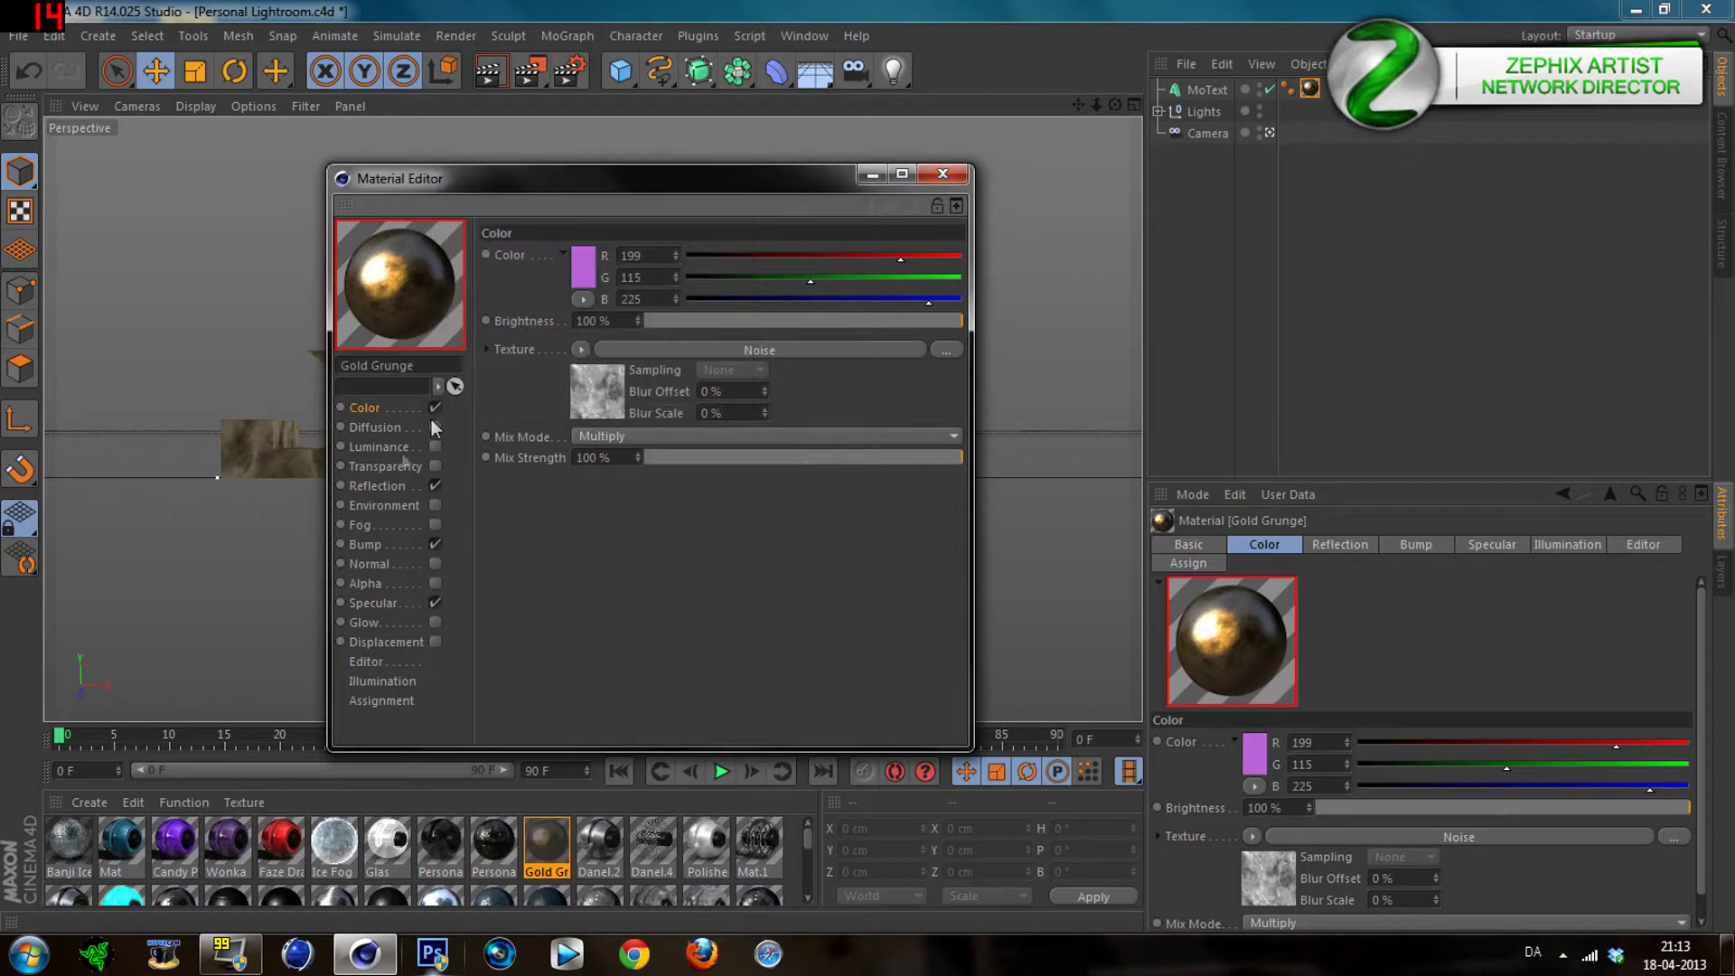
pyautogui.click(387, 488)
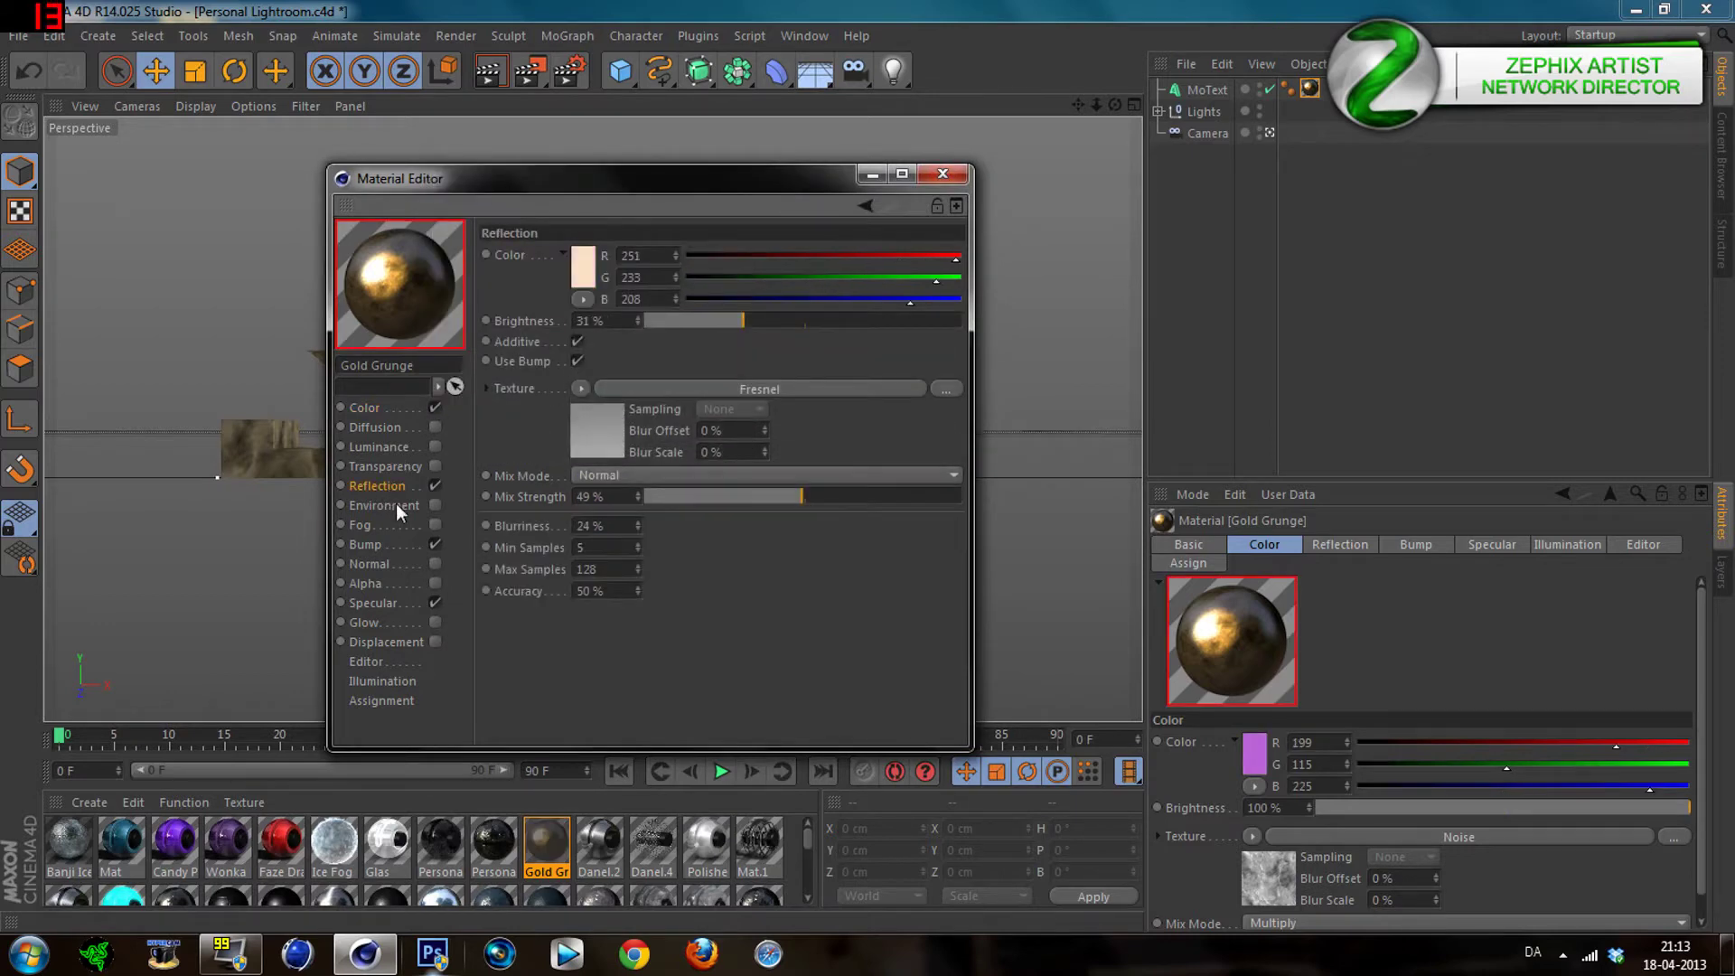
pyautogui.click(584, 271)
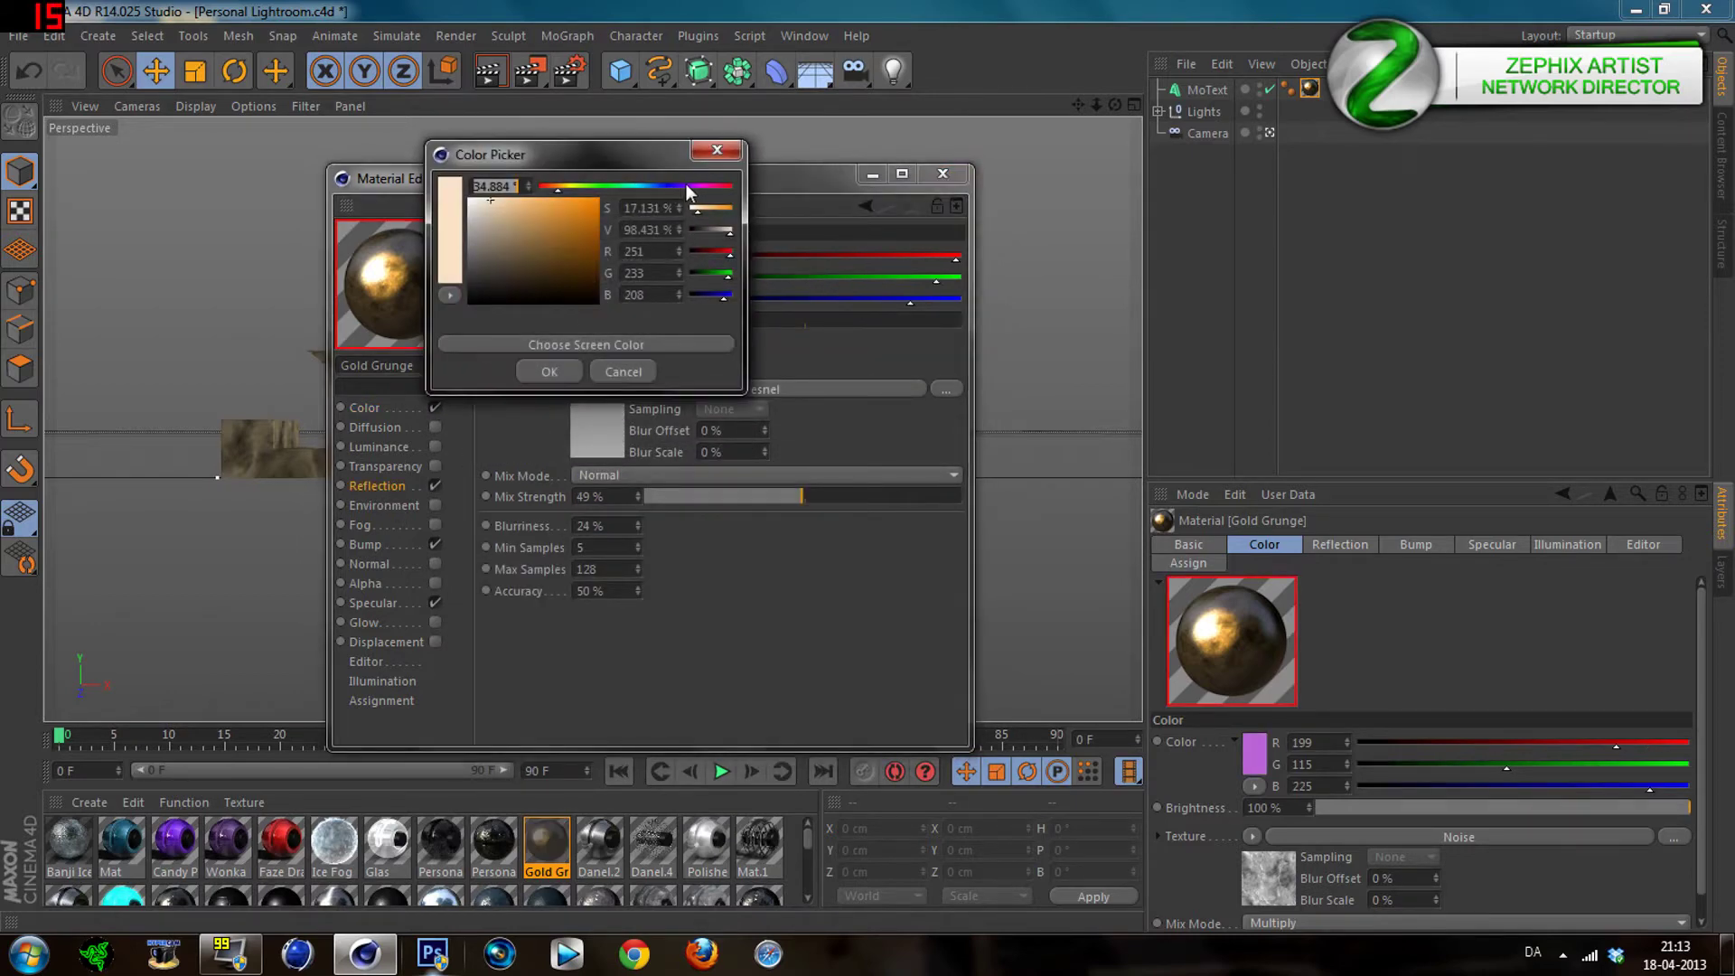
pyautogui.click(690, 187)
pyautogui.moveTo(689, 188); pyautogui.dragTo(697, 189)
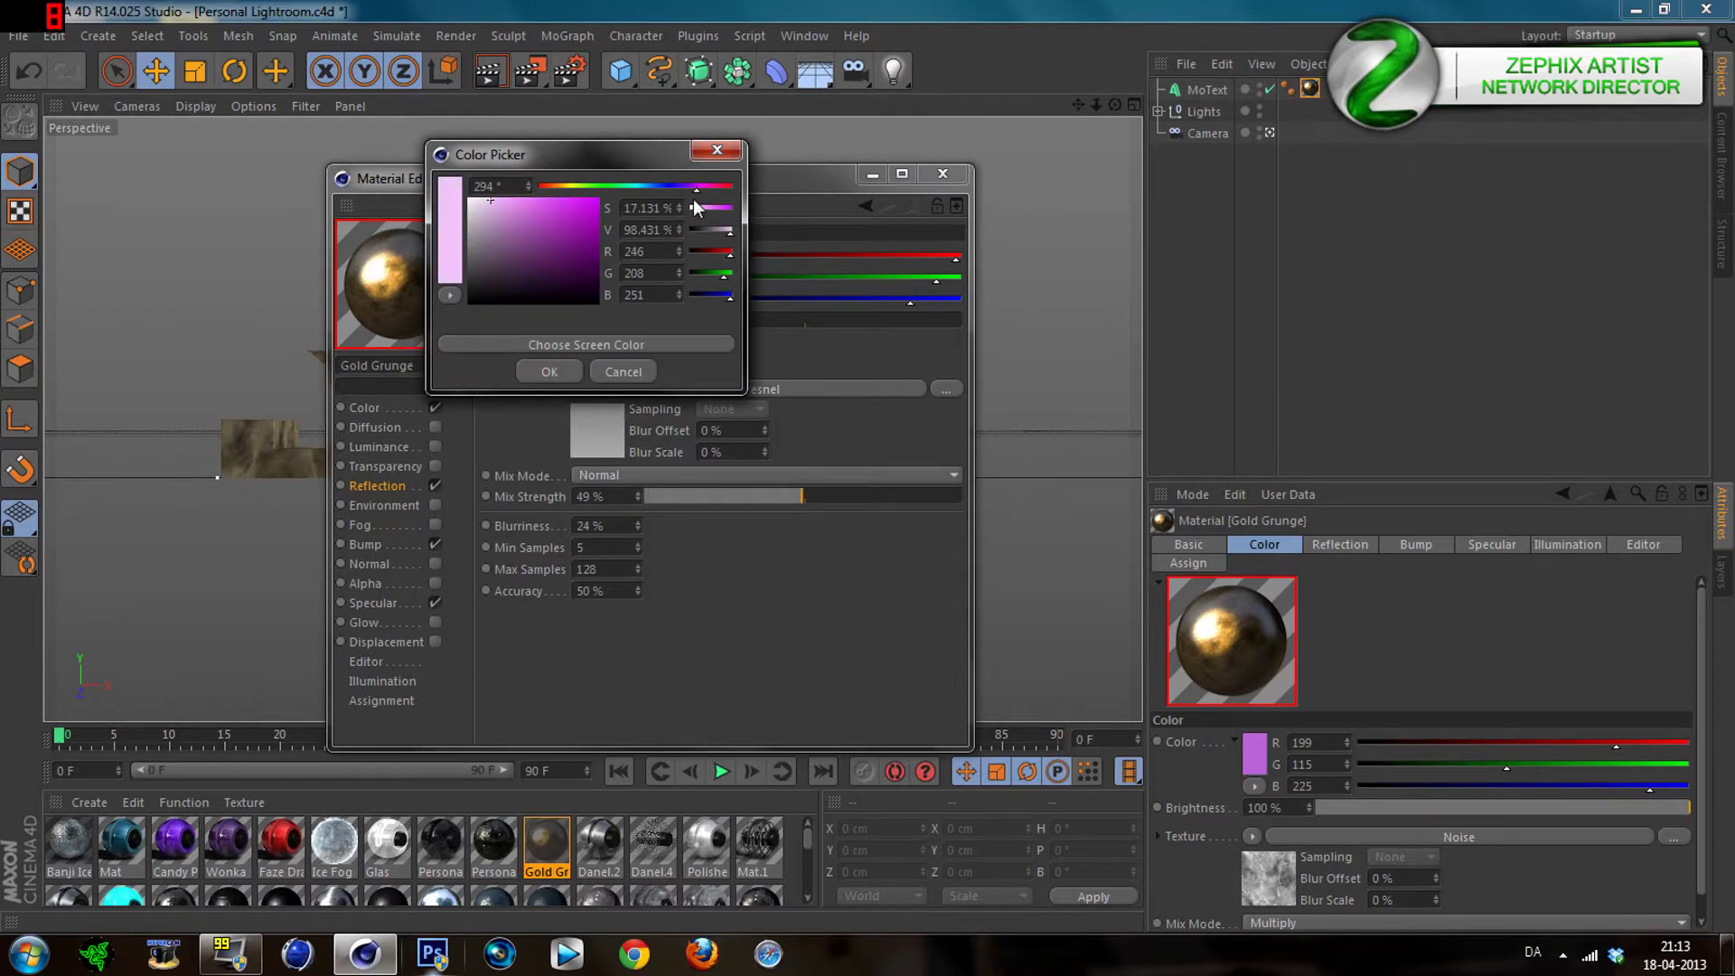
pyautogui.click(550, 372)
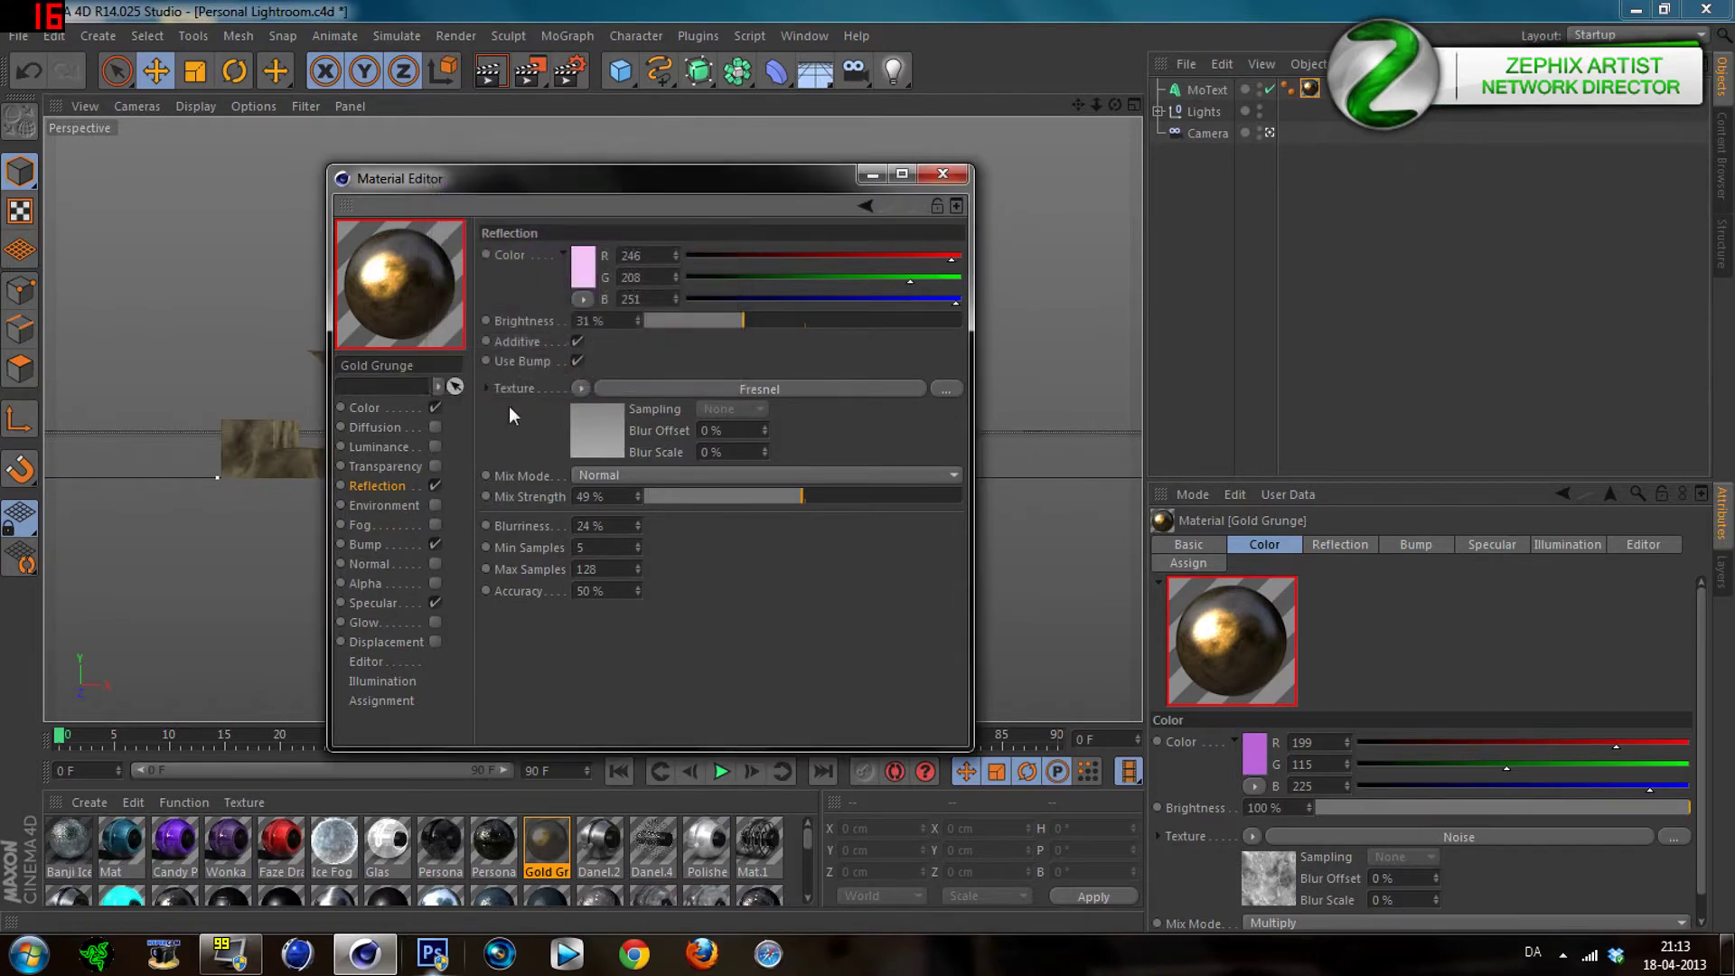
# Set the specular colour to purple (R242 G158 B255) and close the Material Editor
pyautogui.click(371, 603)
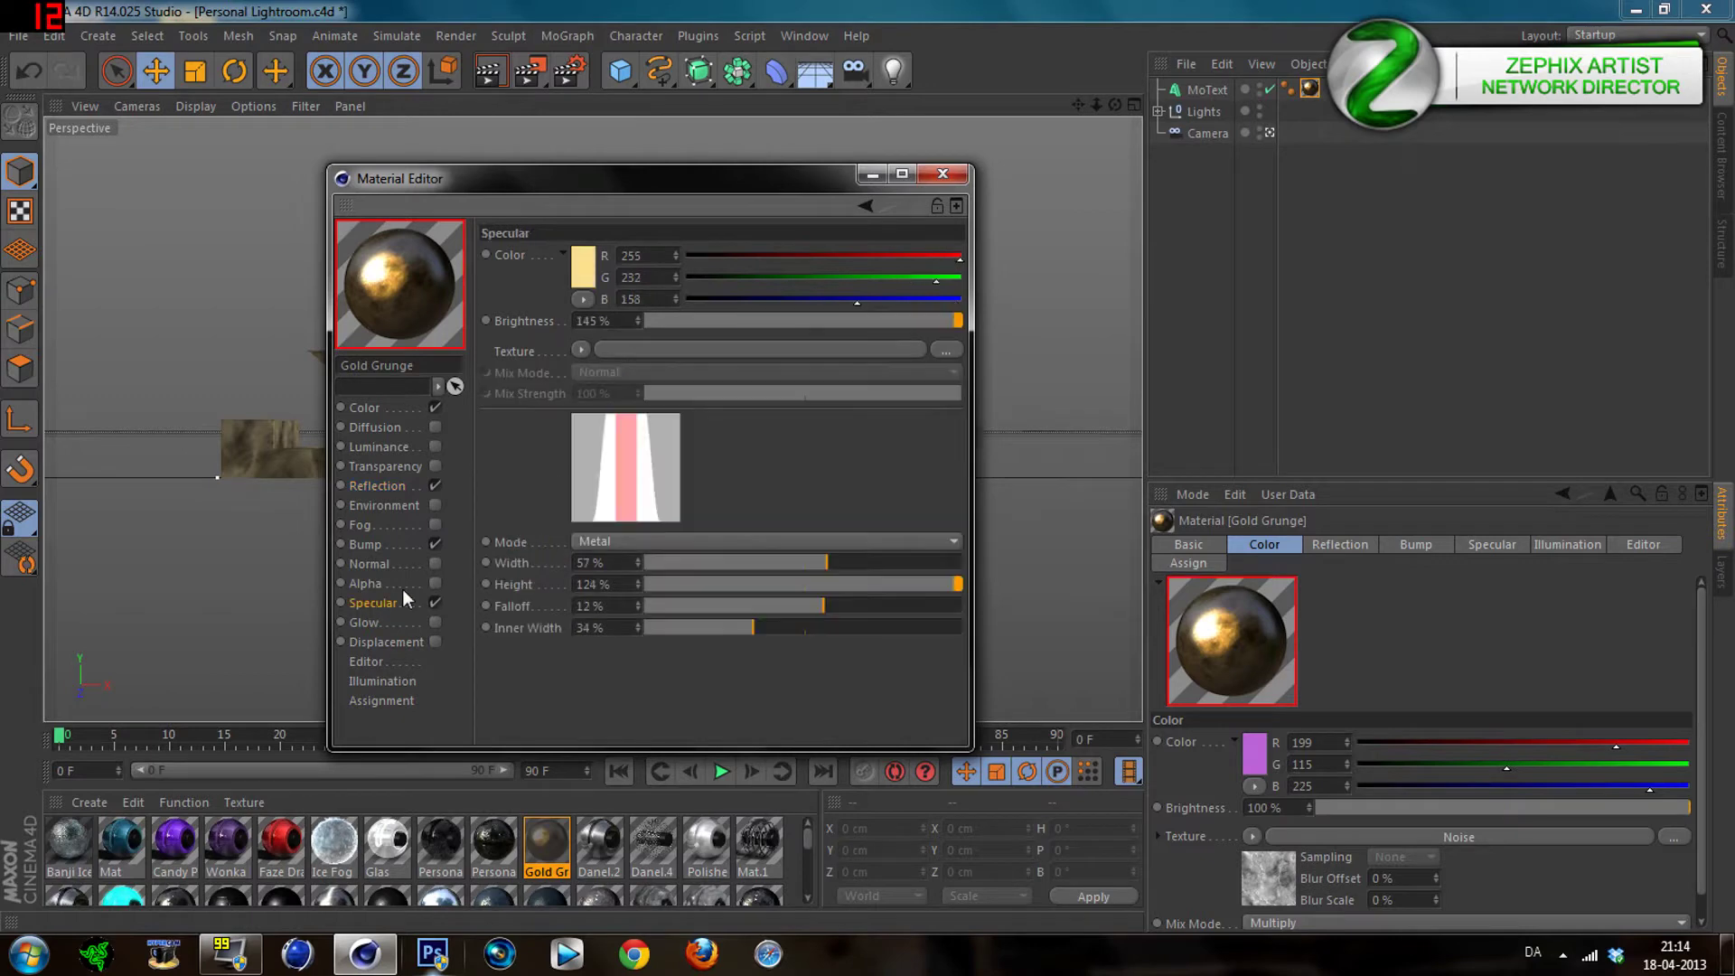
pyautogui.click(590, 255)
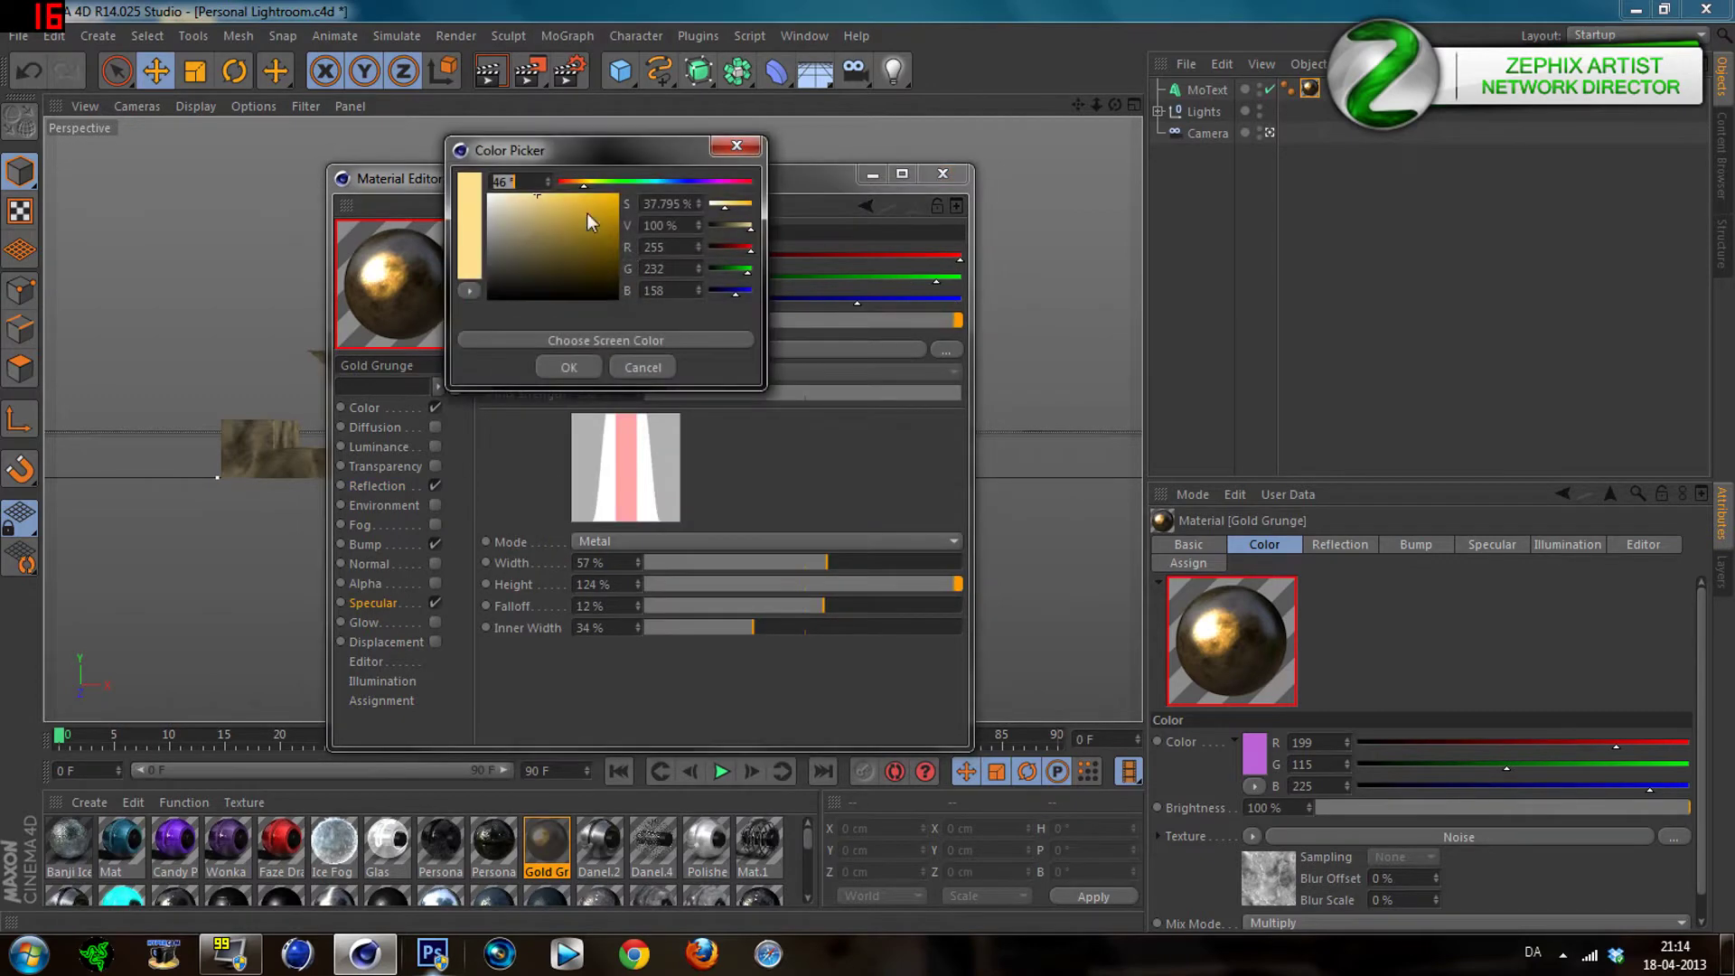
pyautogui.moveTo(596, 188); pyautogui.dragTo(716, 187)
pyautogui.click(568, 367)
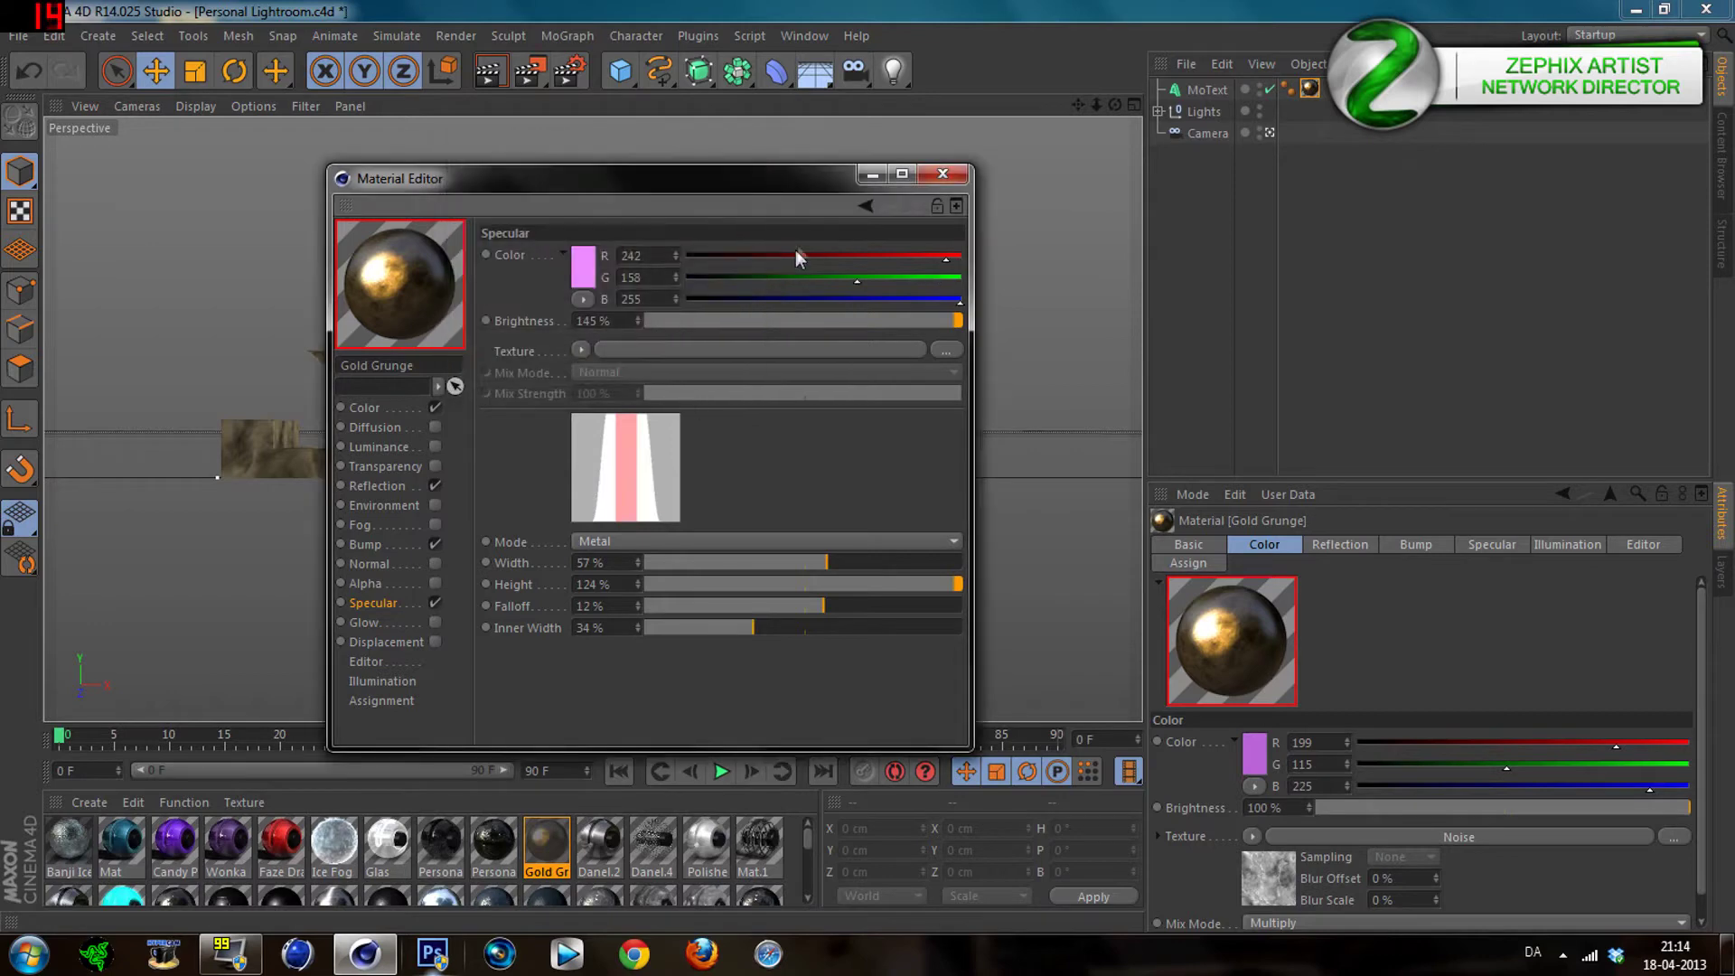
pyautogui.click(944, 173)
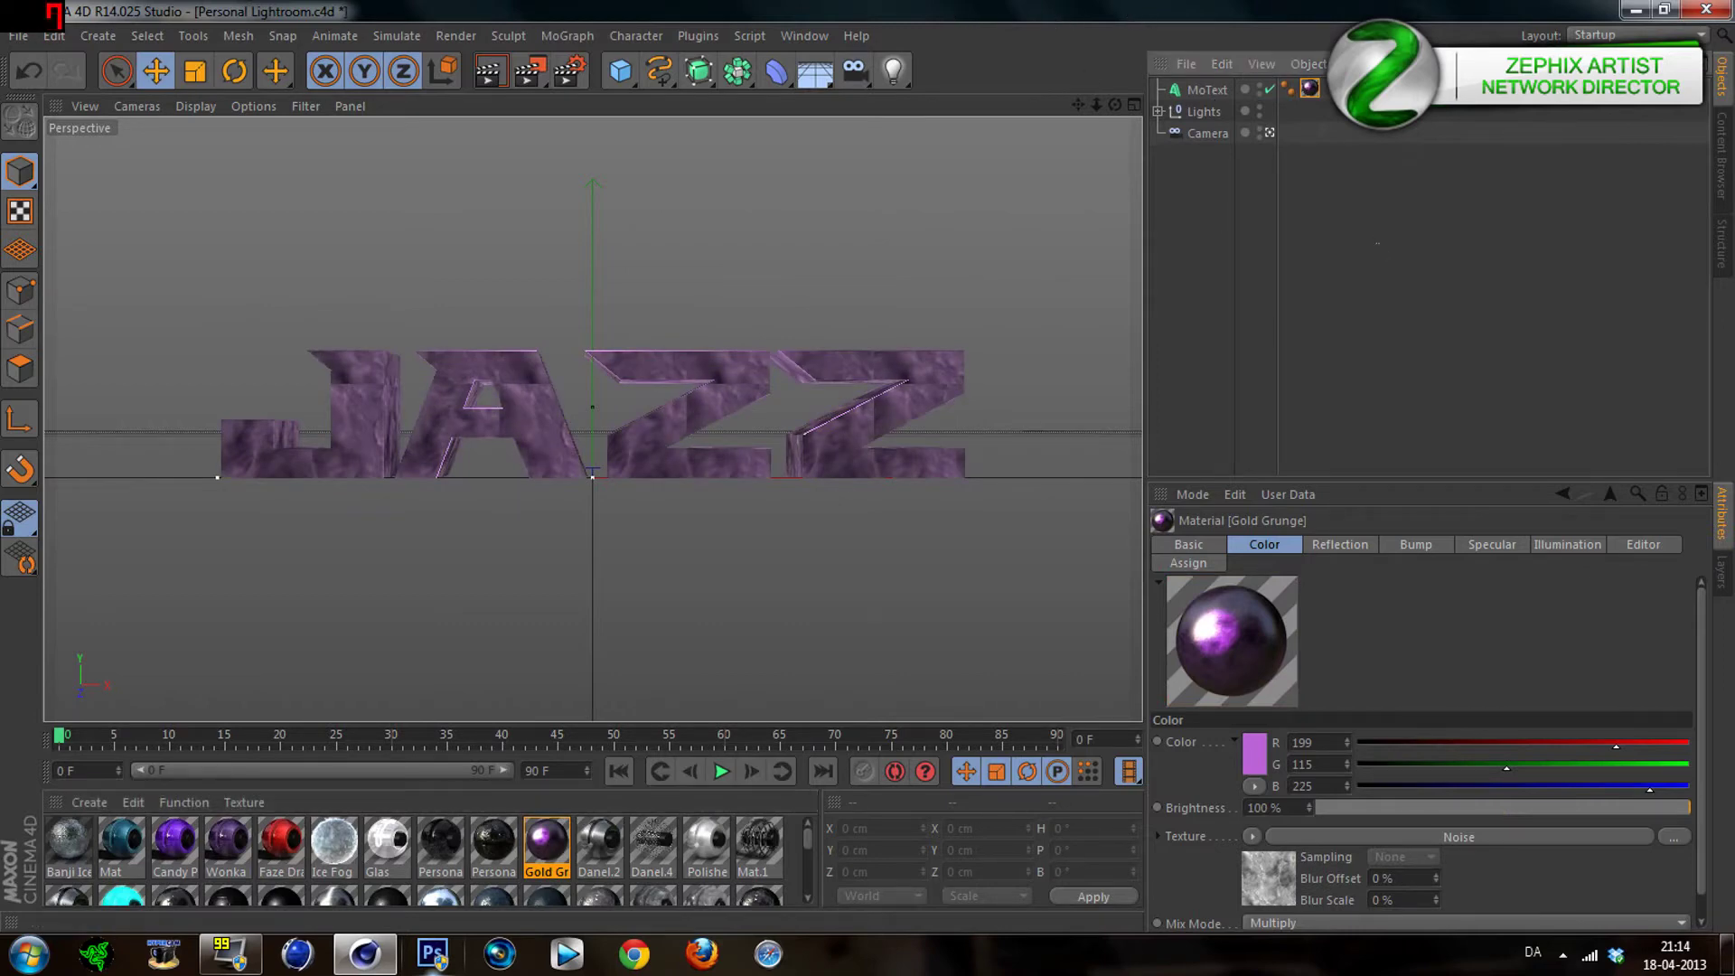
# Check the JAZZ texture tag's projection, leaving it on Cubic
pyautogui.click(1310, 89)
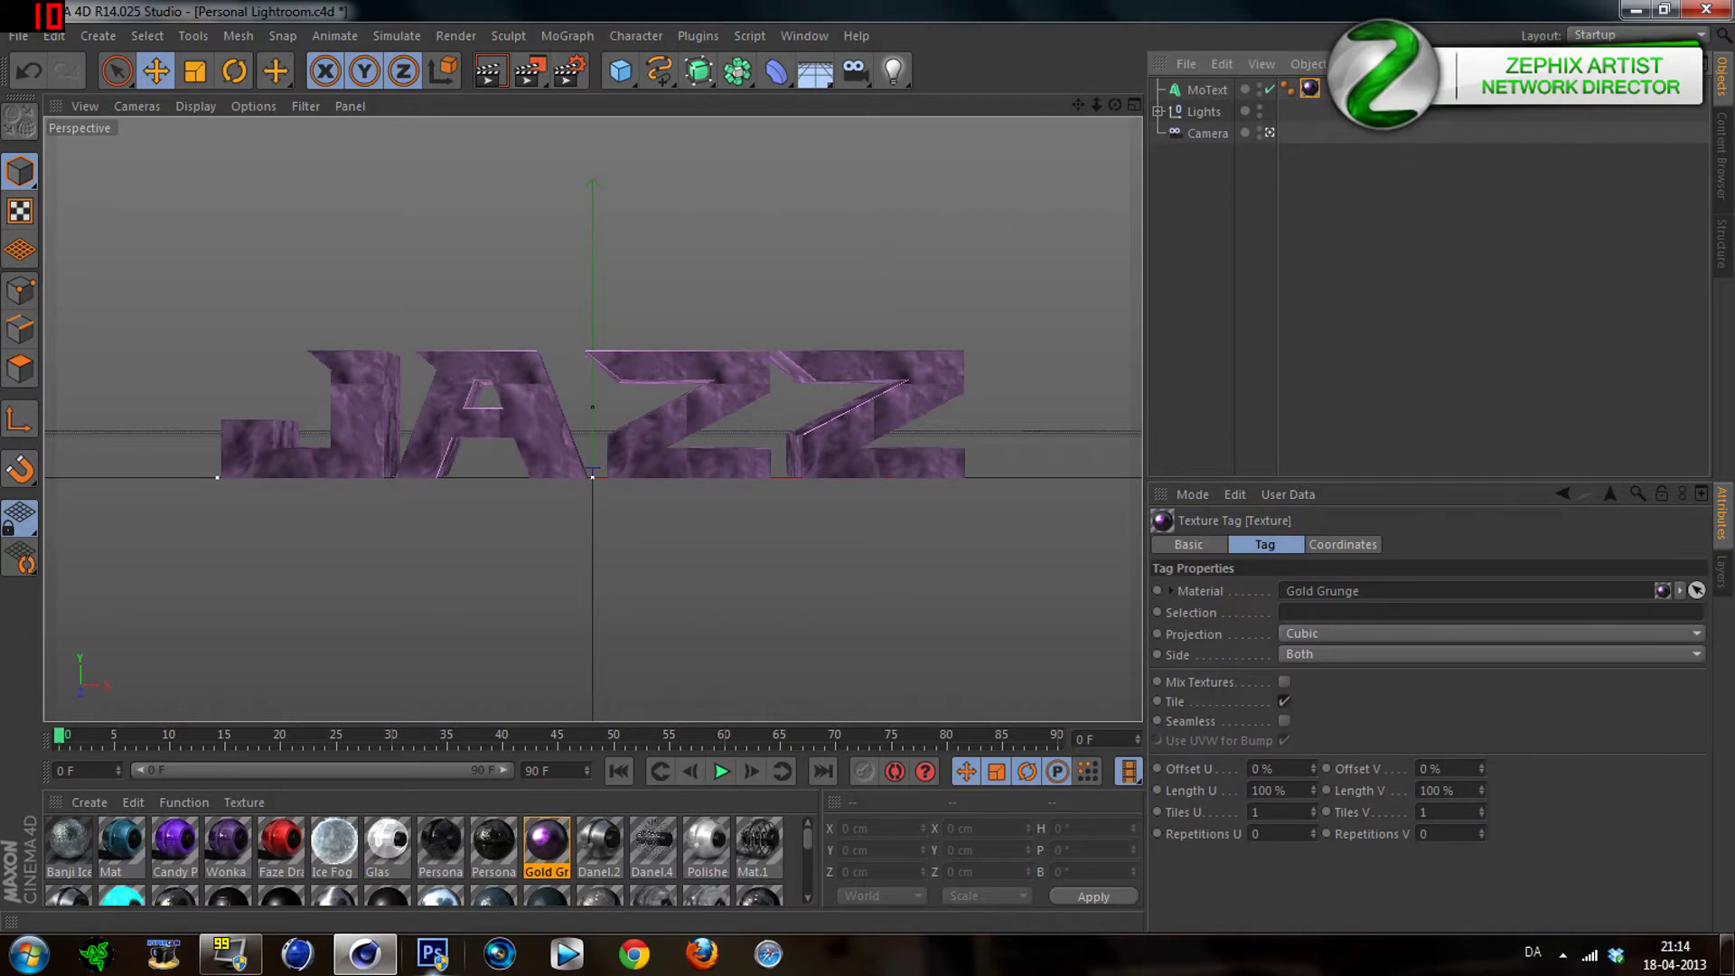
pyautogui.click(1310, 633)
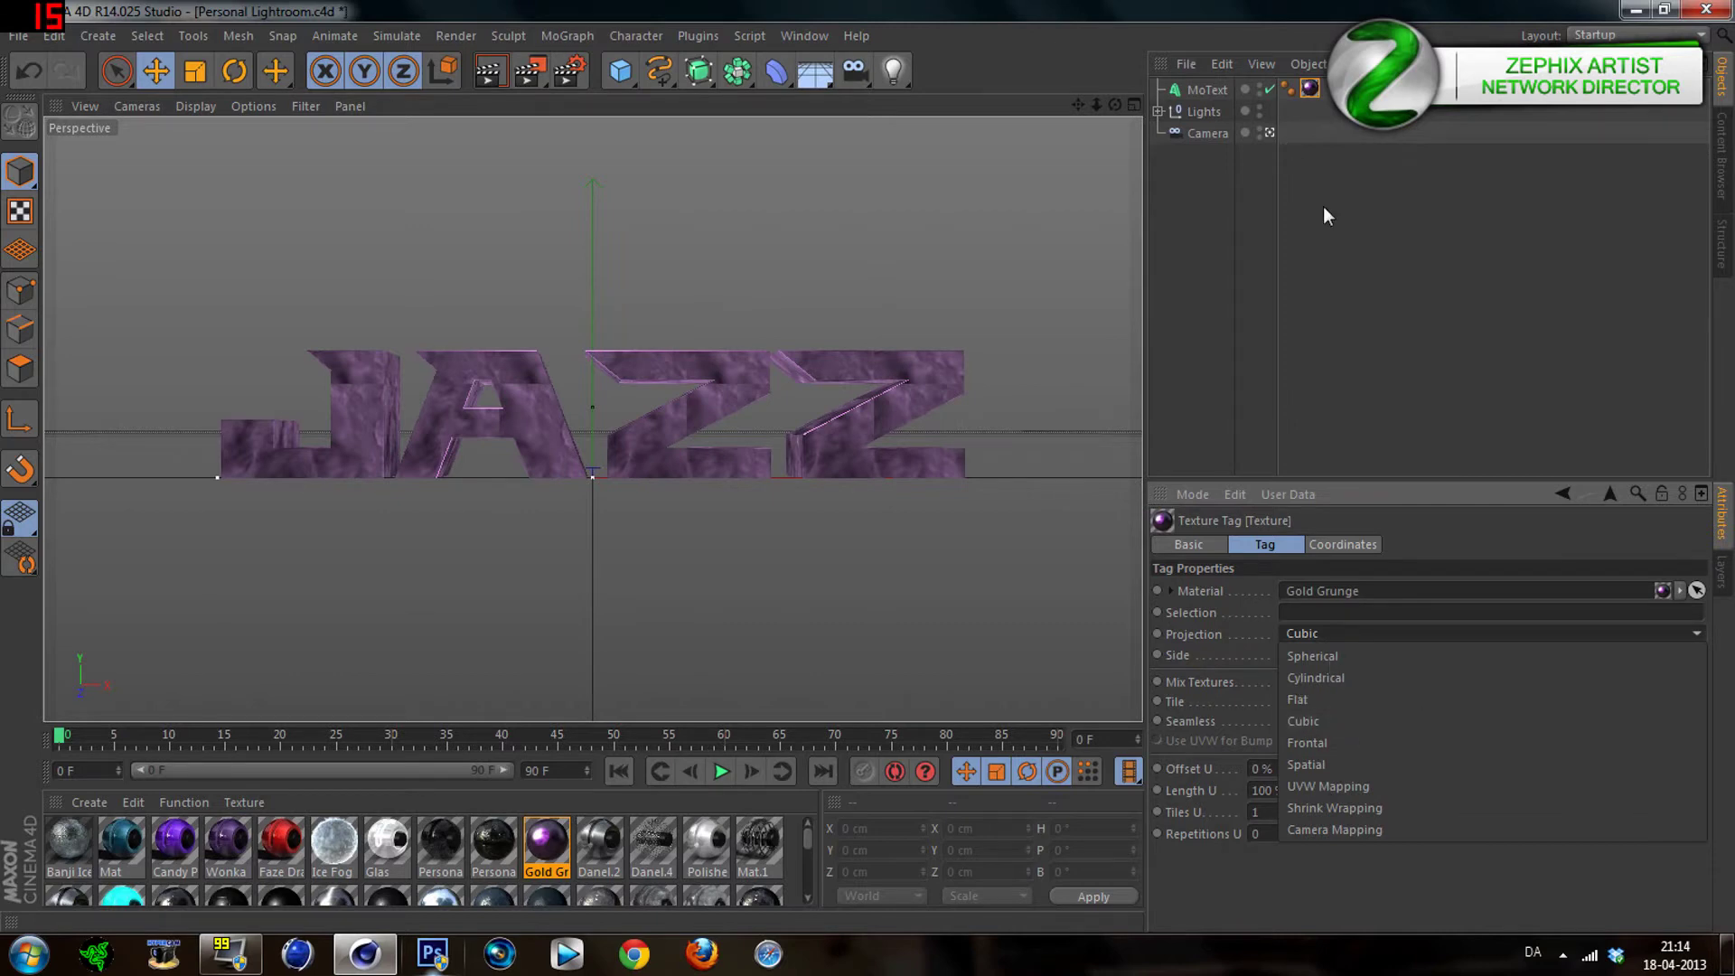
pyautogui.press('Escape')
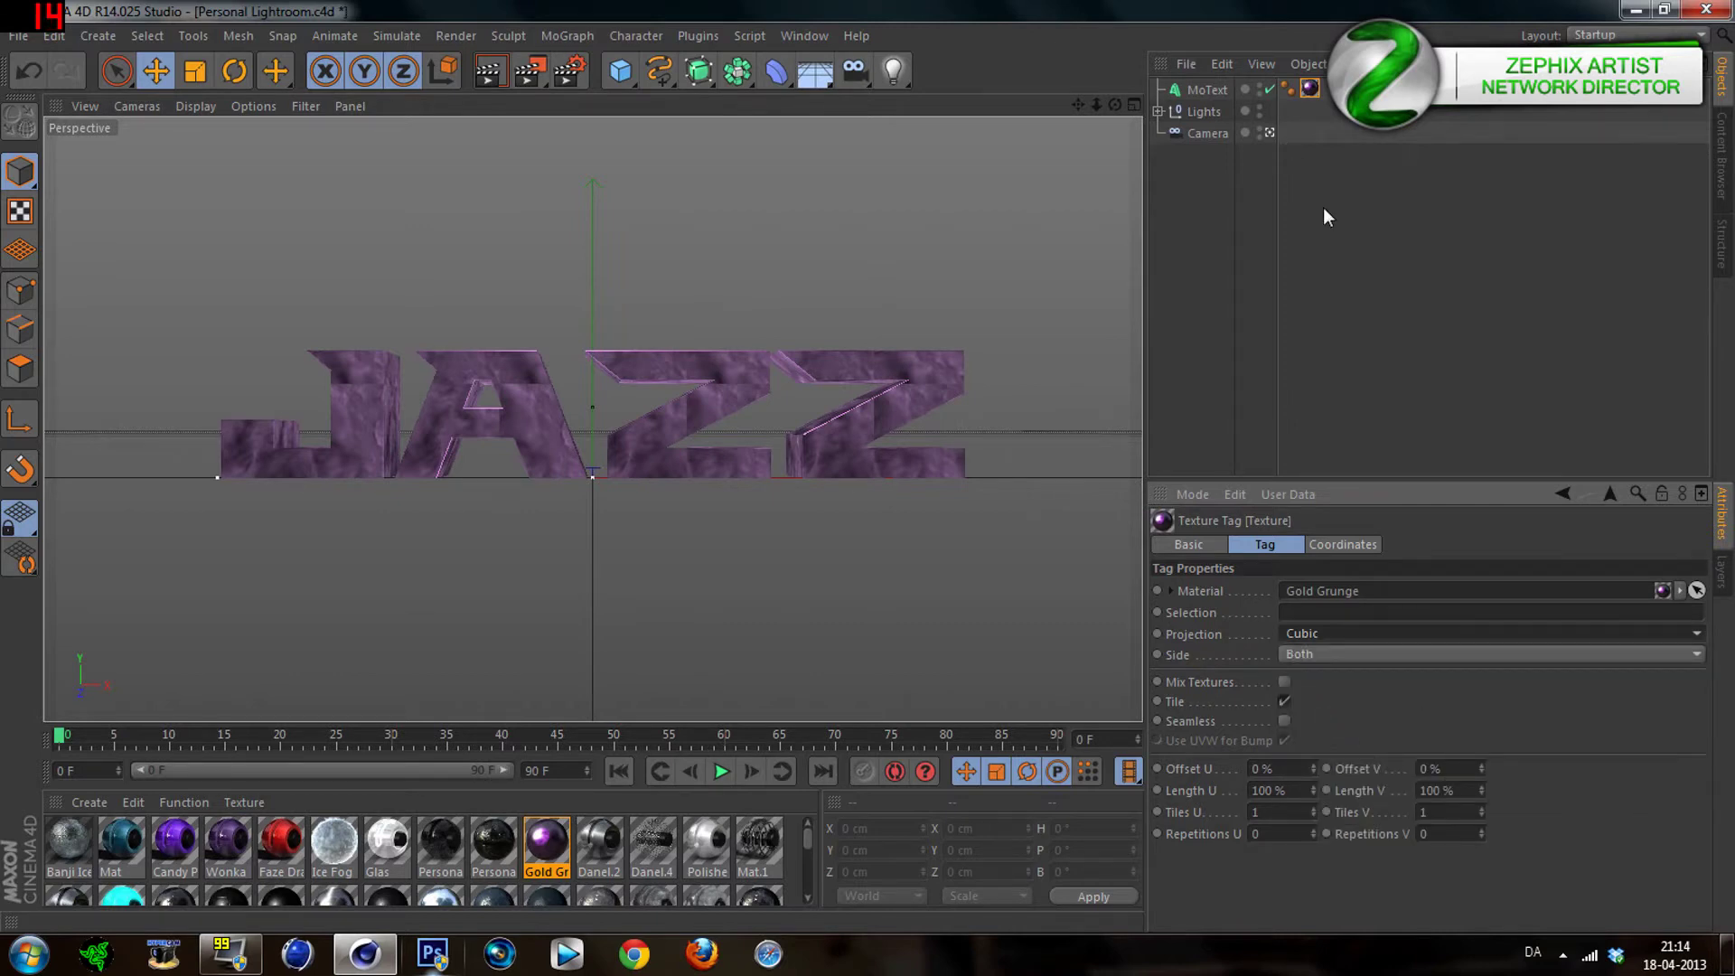
# Scale the JAZZ MoText down slightly to about 159.453 cm high
pyautogui.click(194, 70)
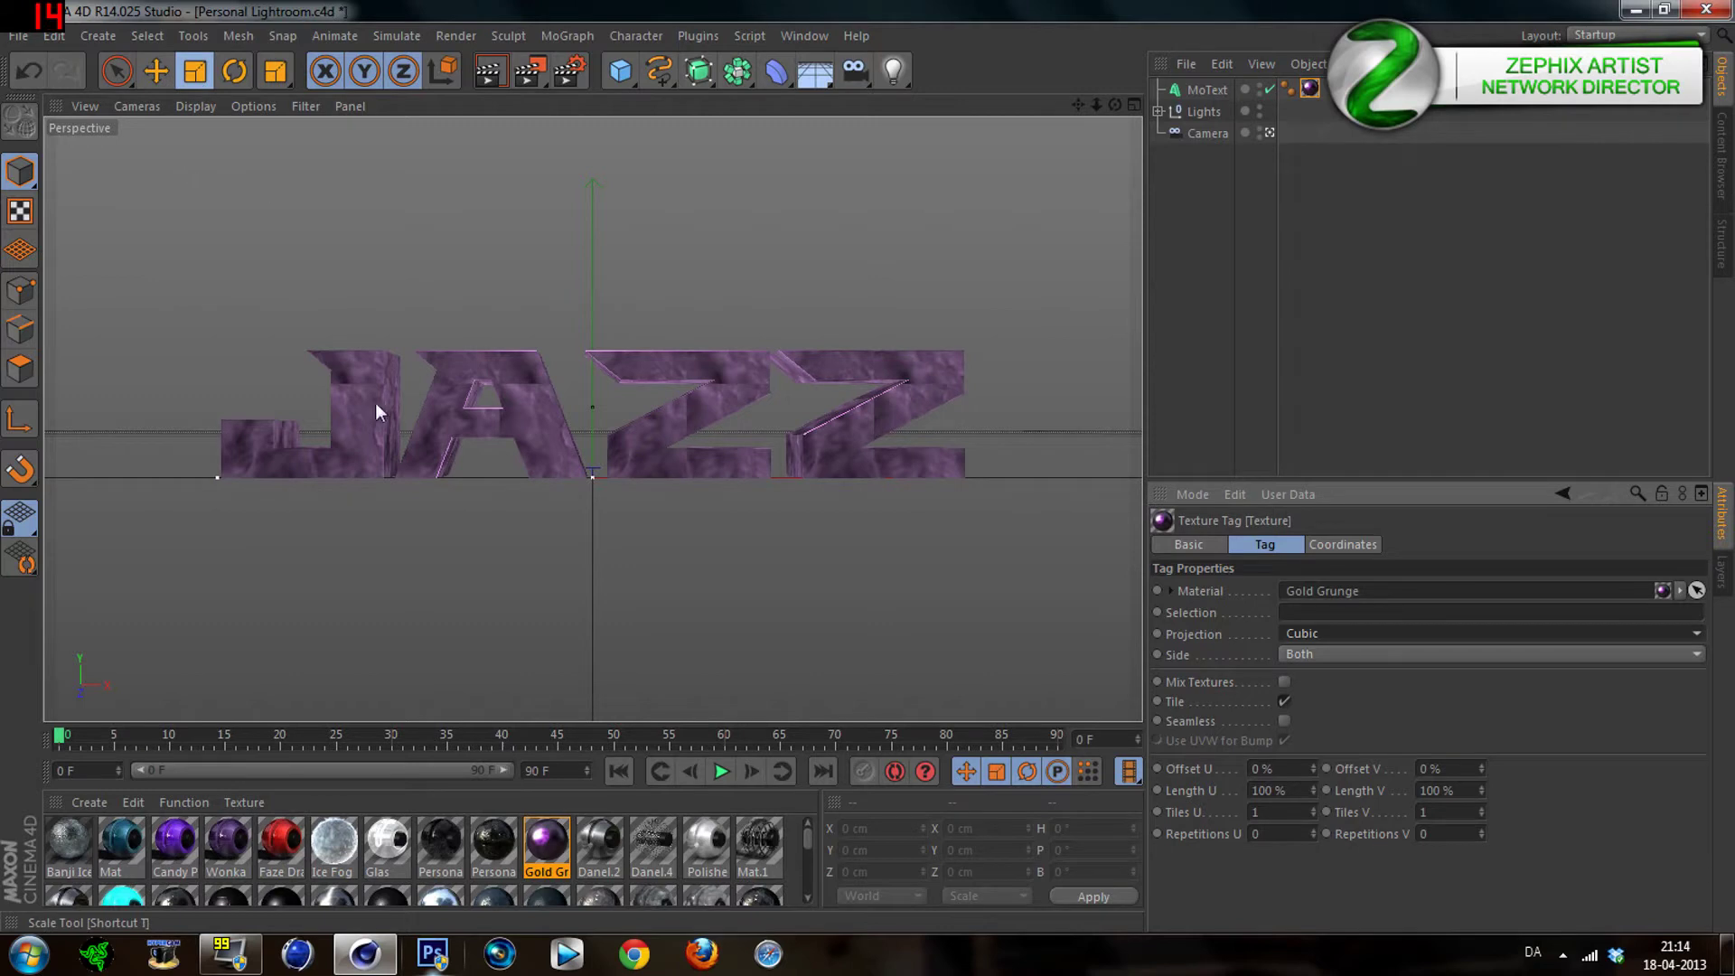
pyautogui.click(1205, 90)
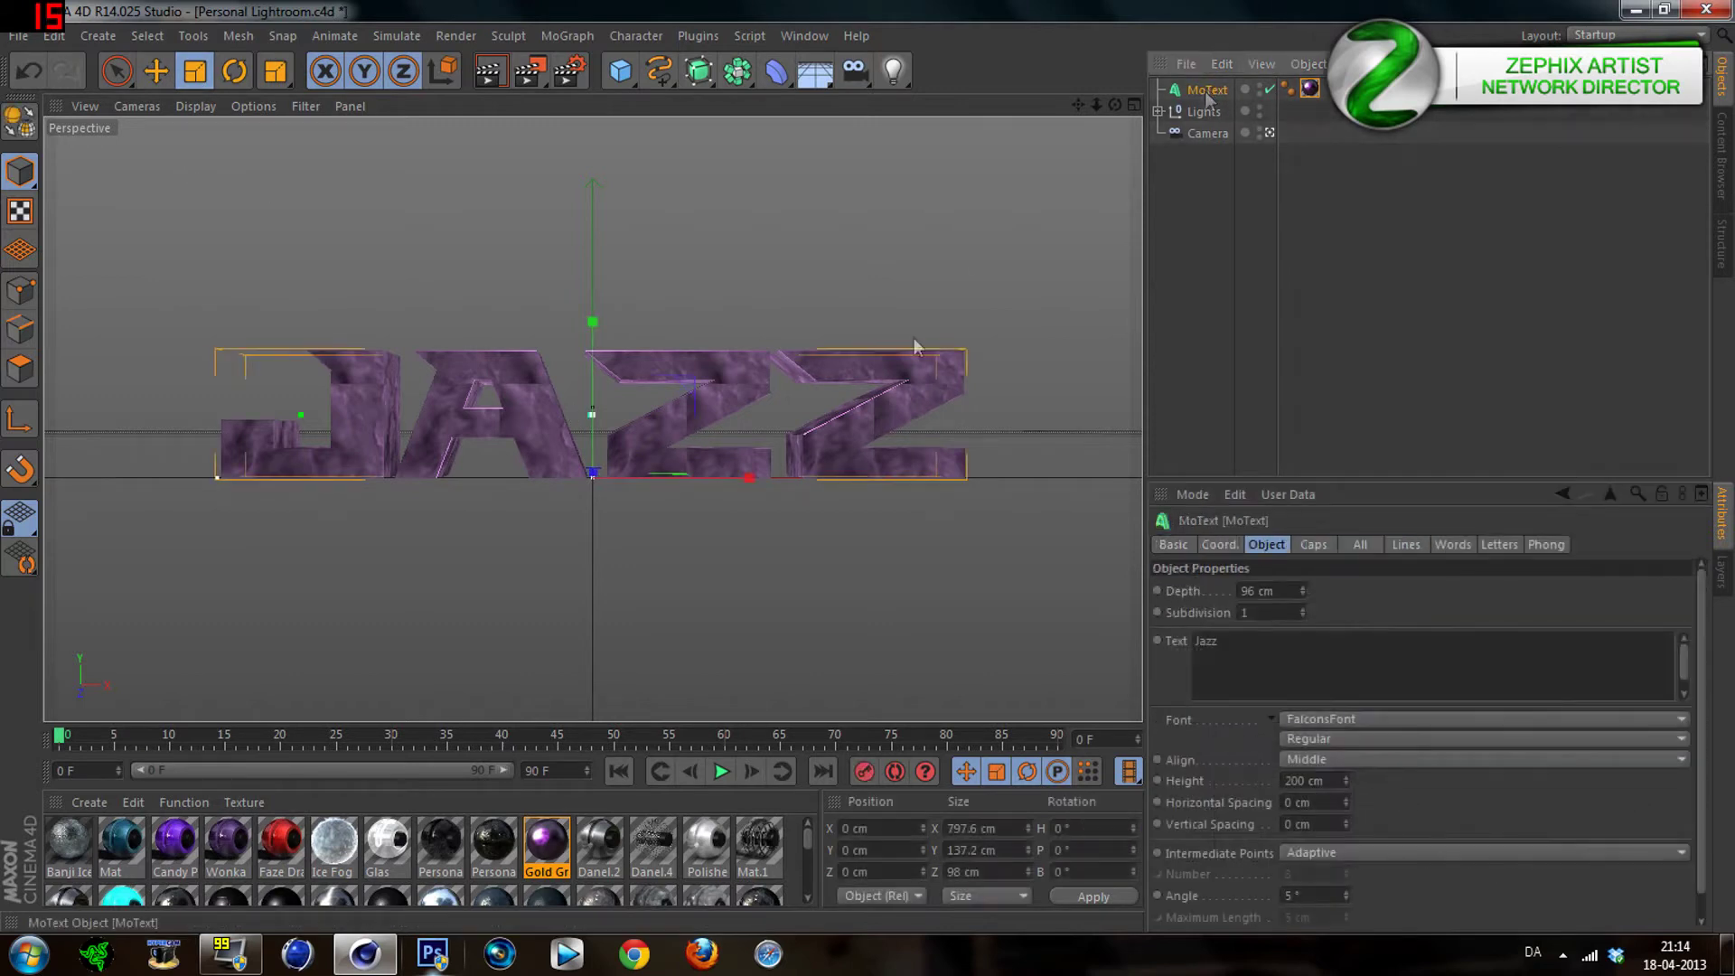
pyautogui.moveTo(749, 476); pyautogui.dragTo(717, 480)
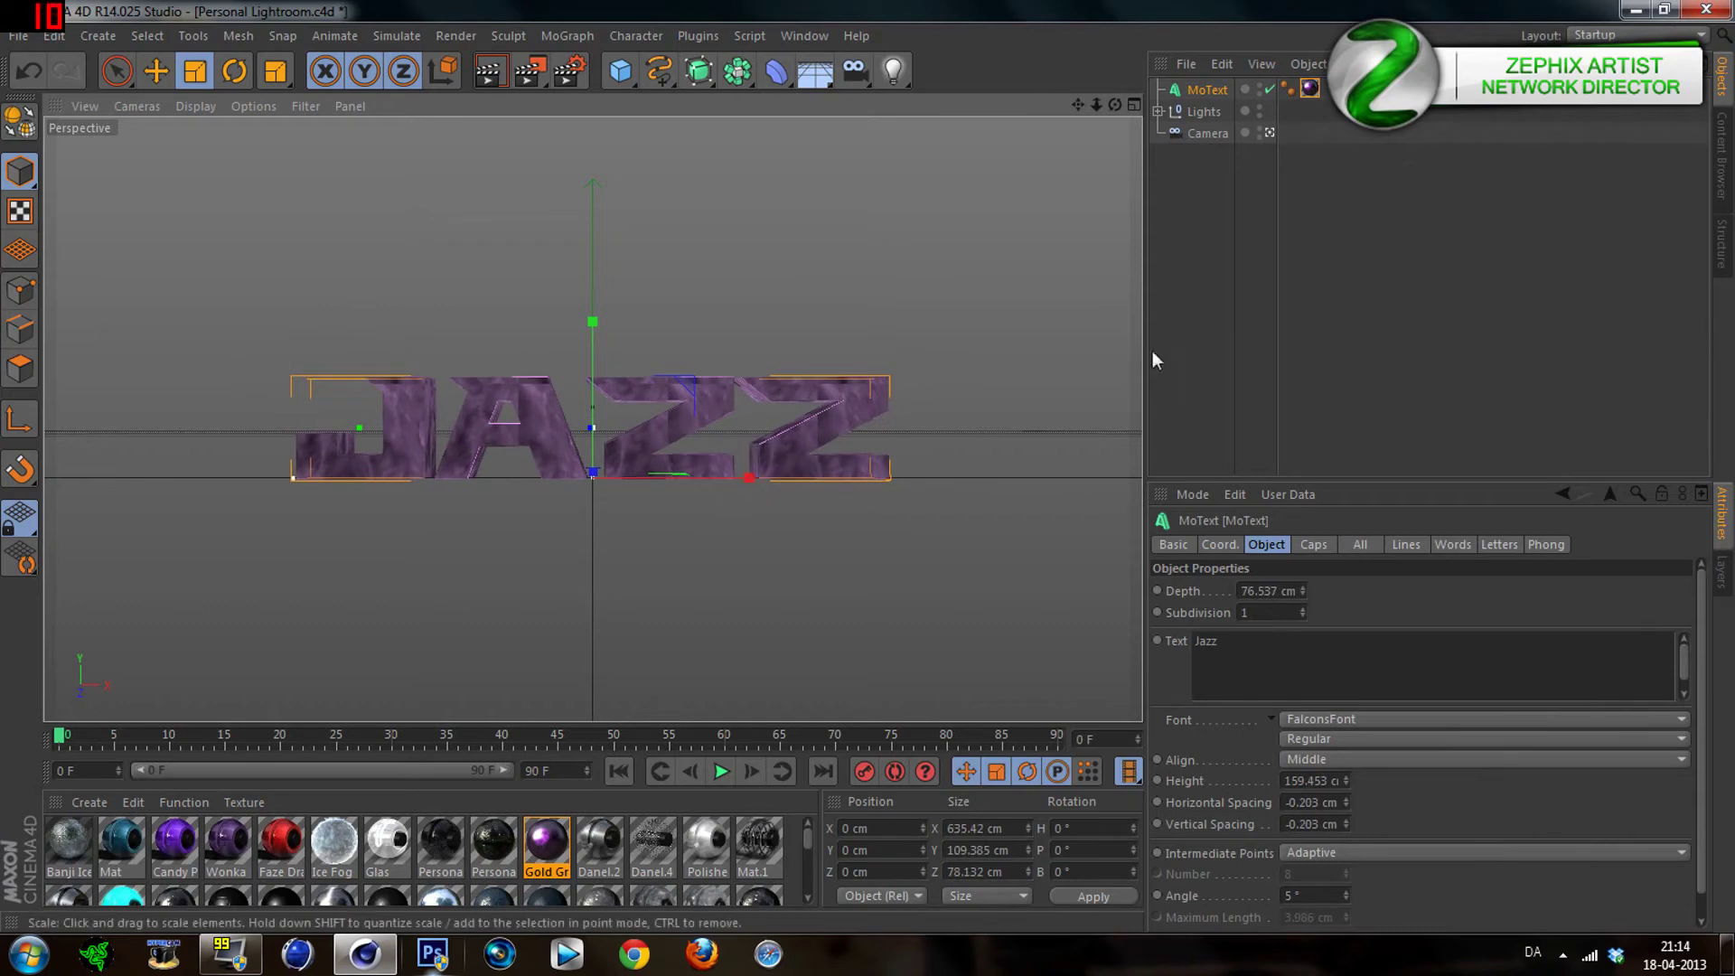
pyautogui.click(717, 220)
pyautogui.click(155, 70)
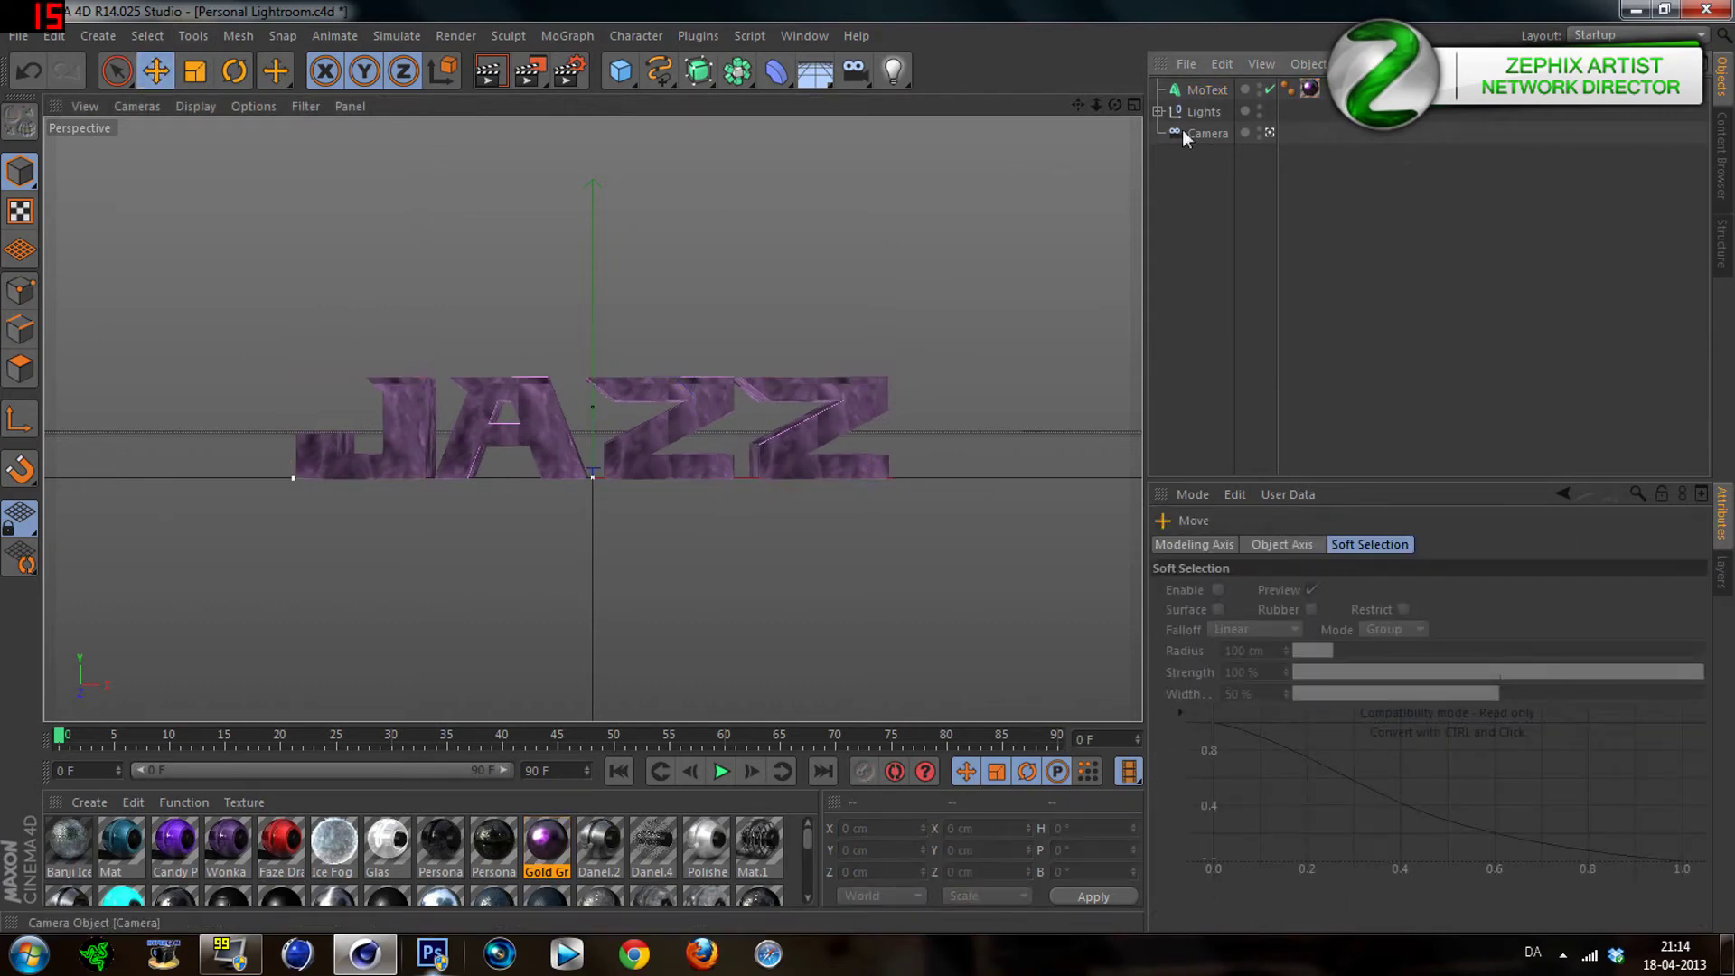
pyautogui.click(1202, 90)
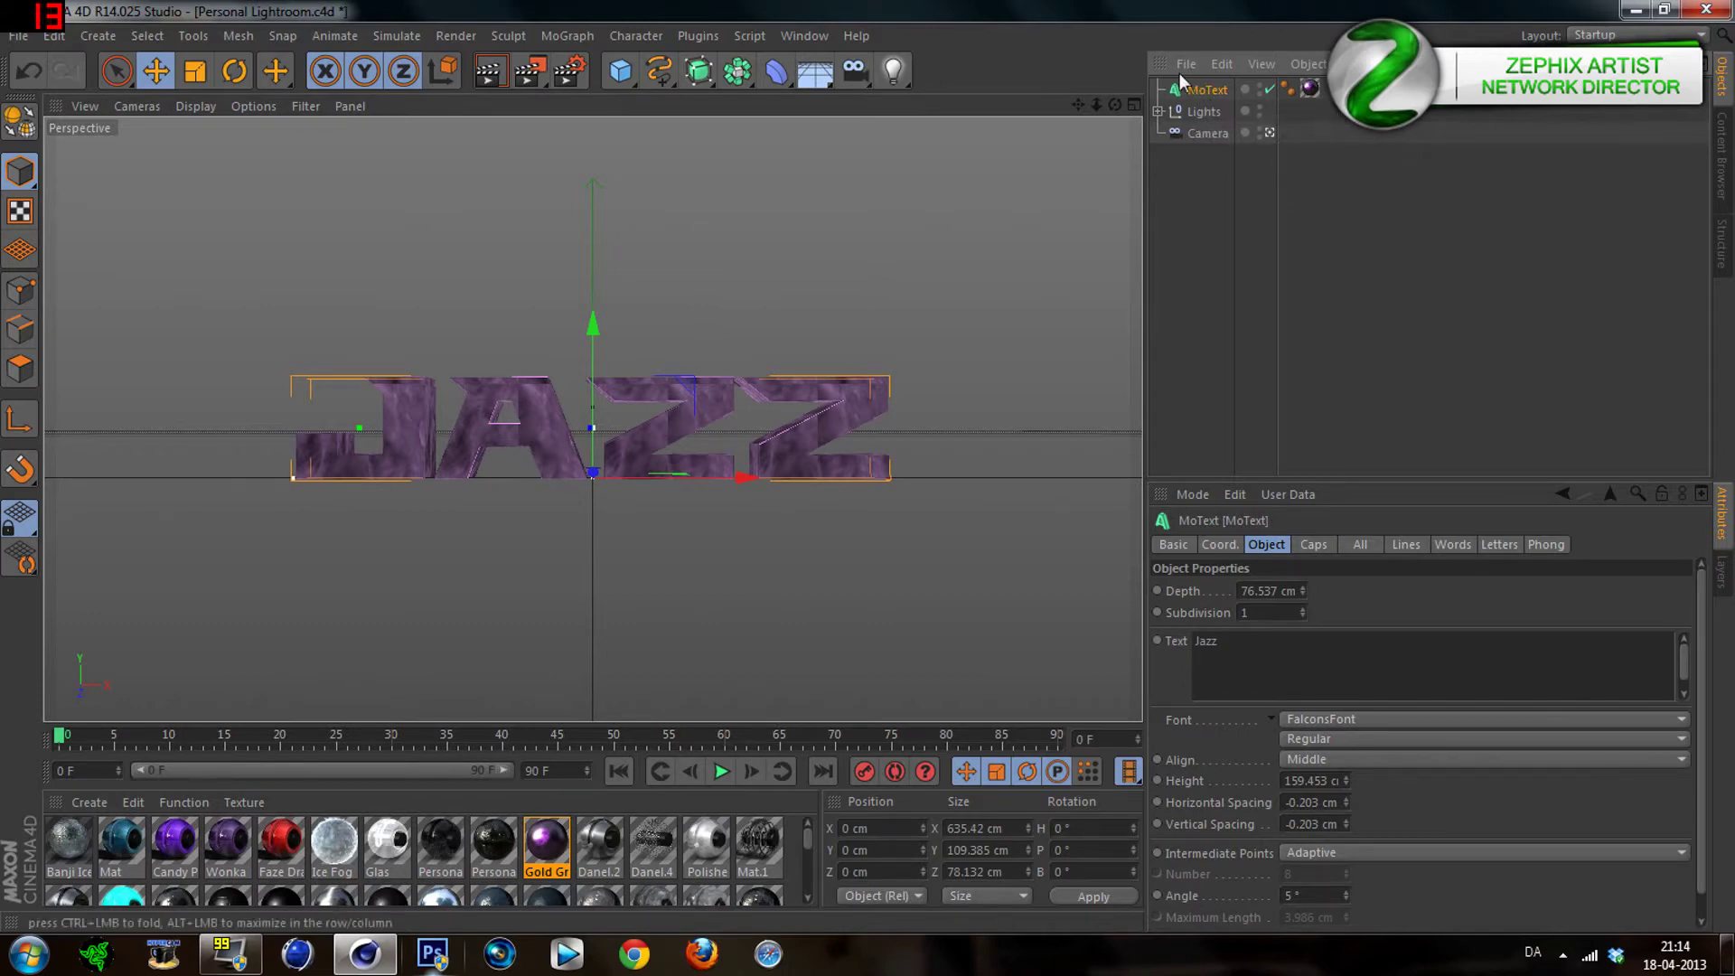
pyautogui.click(696, 36)
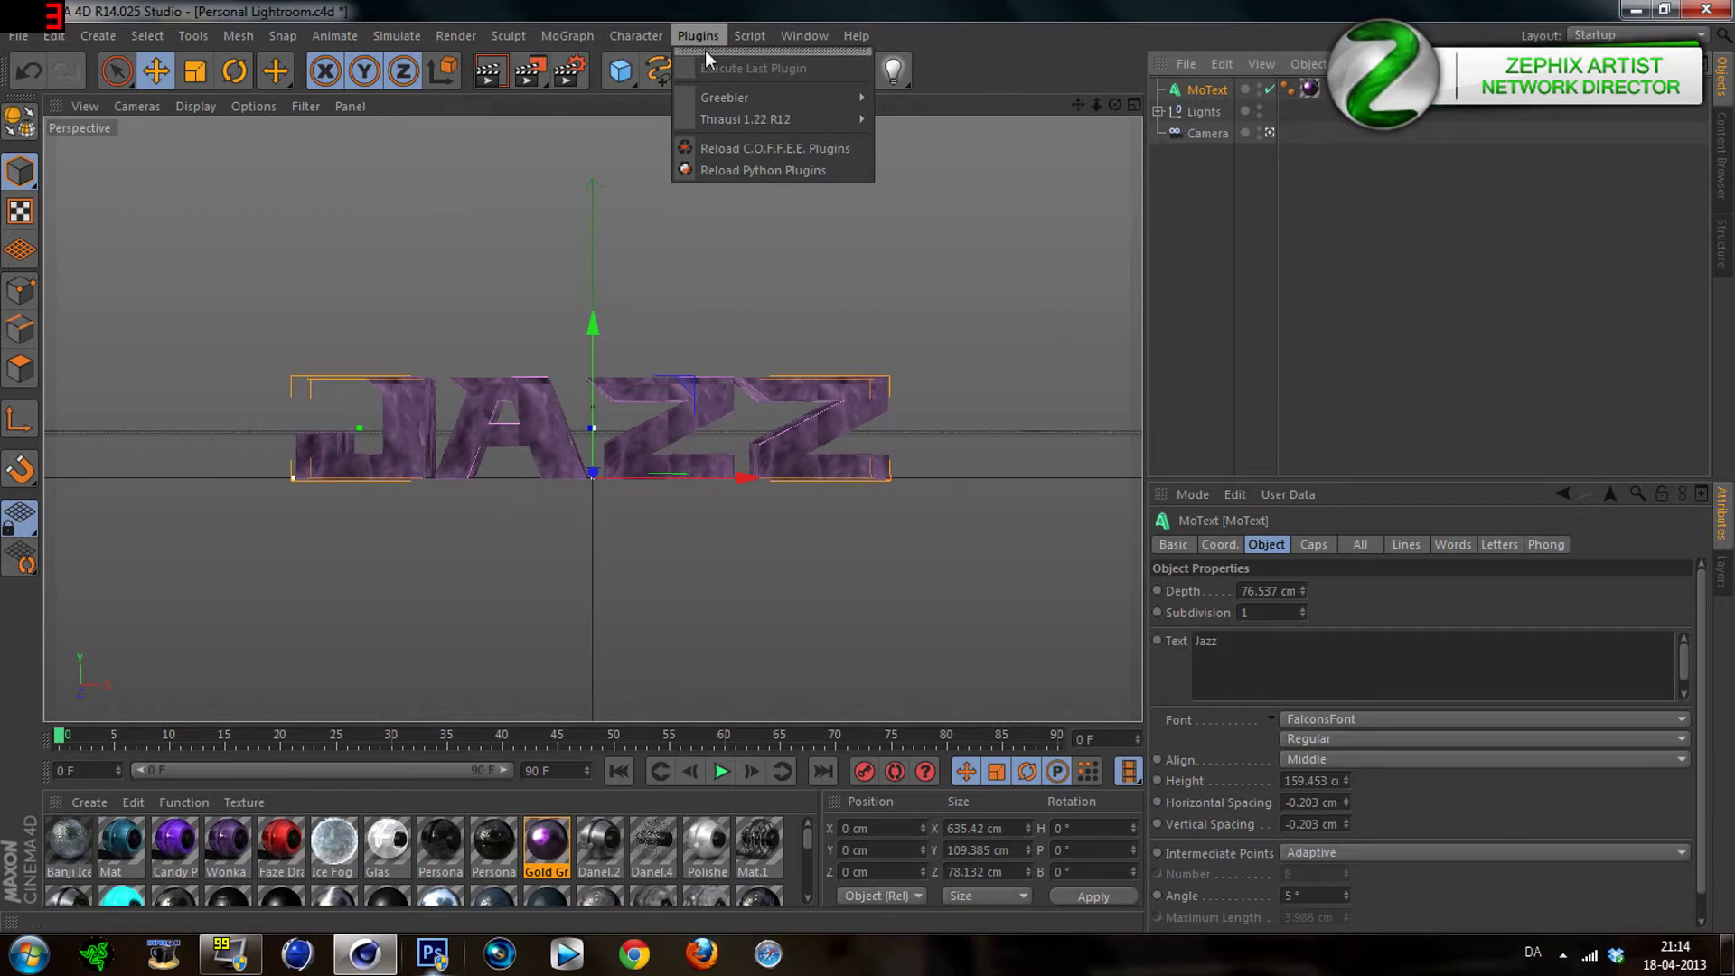
# Add a Greebler object from Plugins and nest the JAZZ MoText under it
pyautogui.moveTo(730, 97)
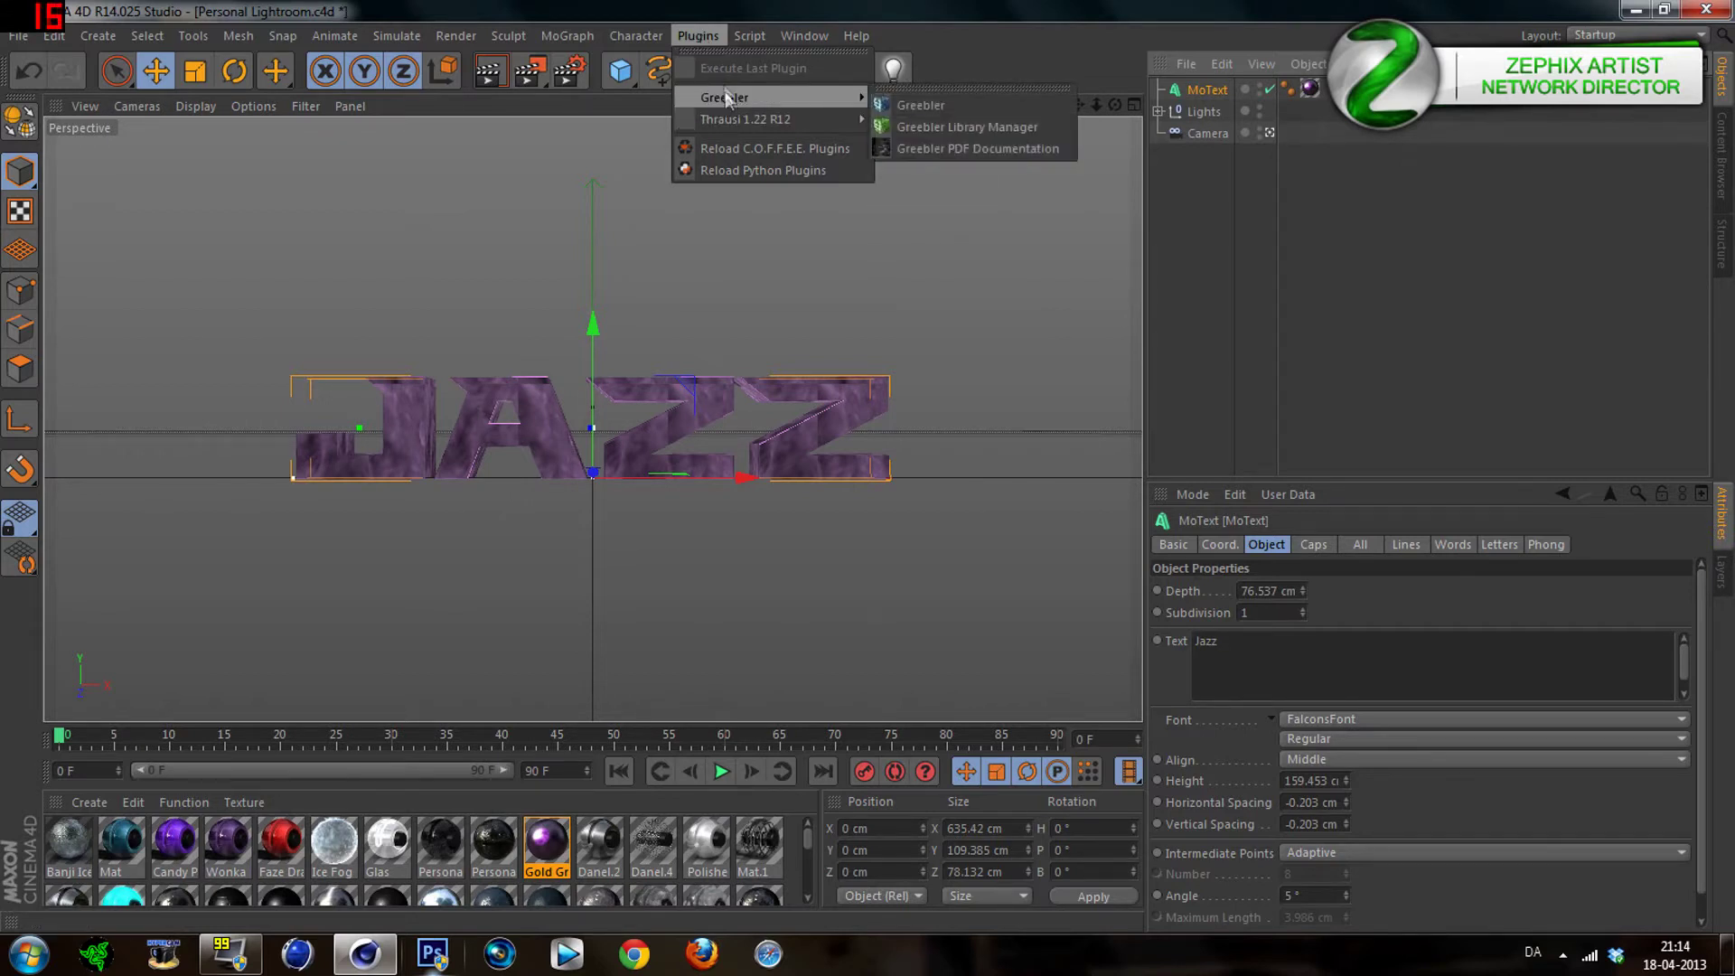
pyautogui.click(956, 105)
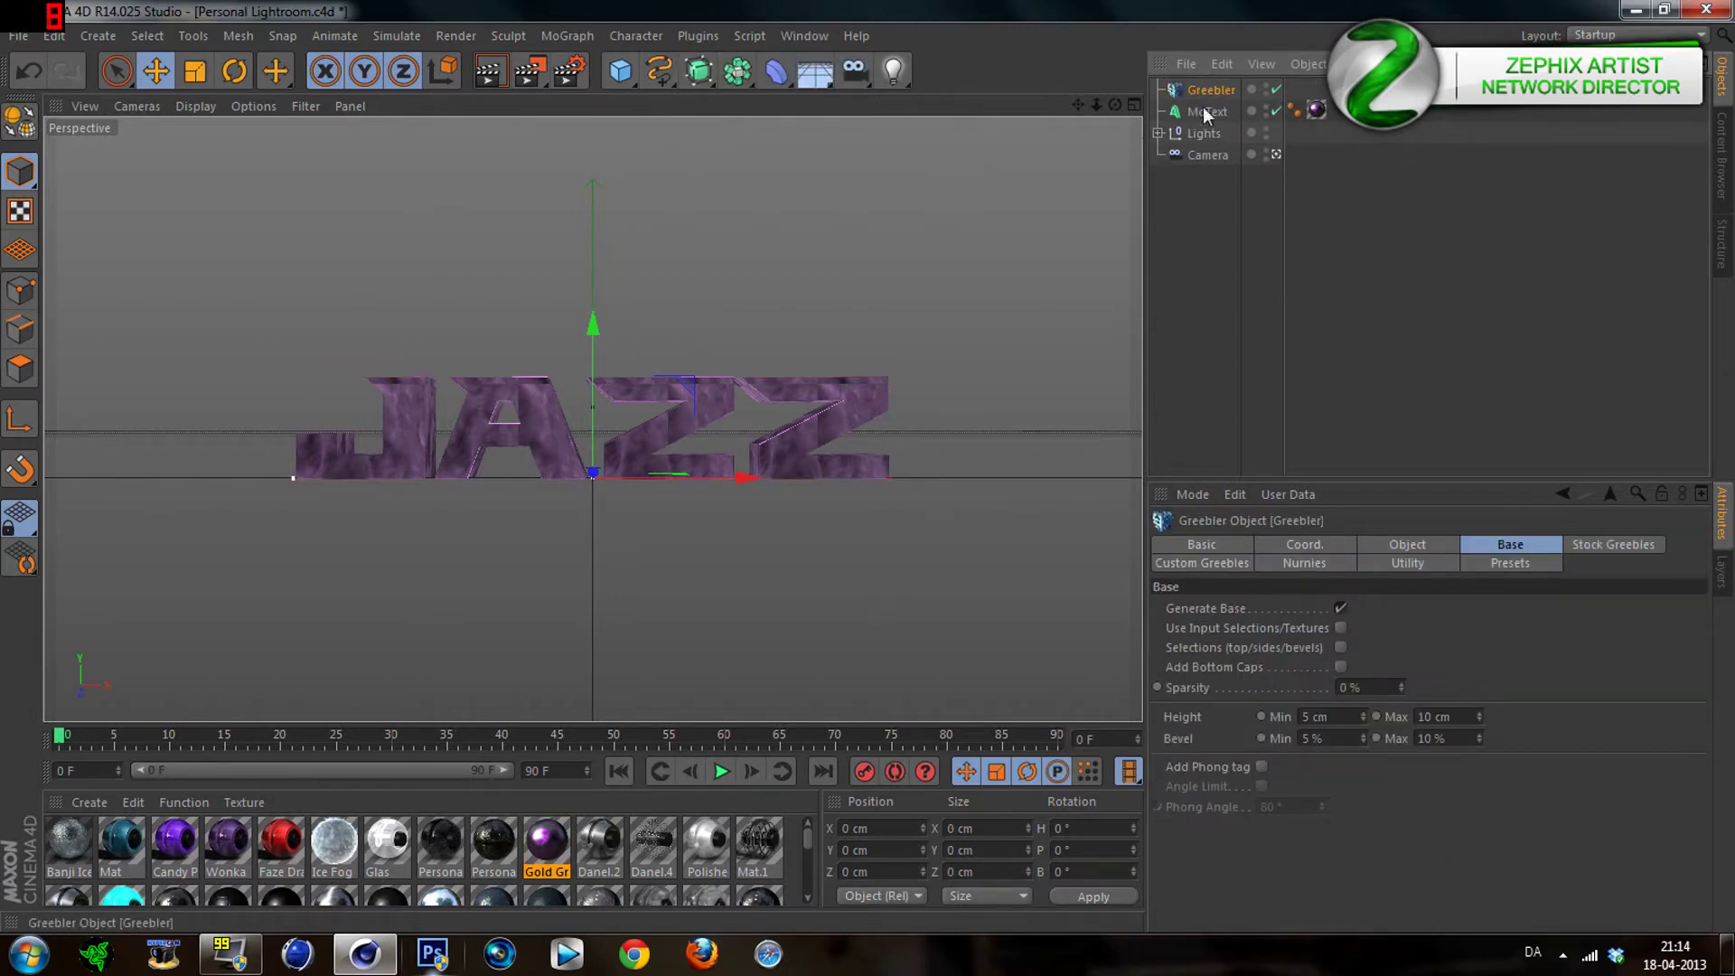
pyautogui.moveTo(1204, 110); pyautogui.dragTo(1208, 94)
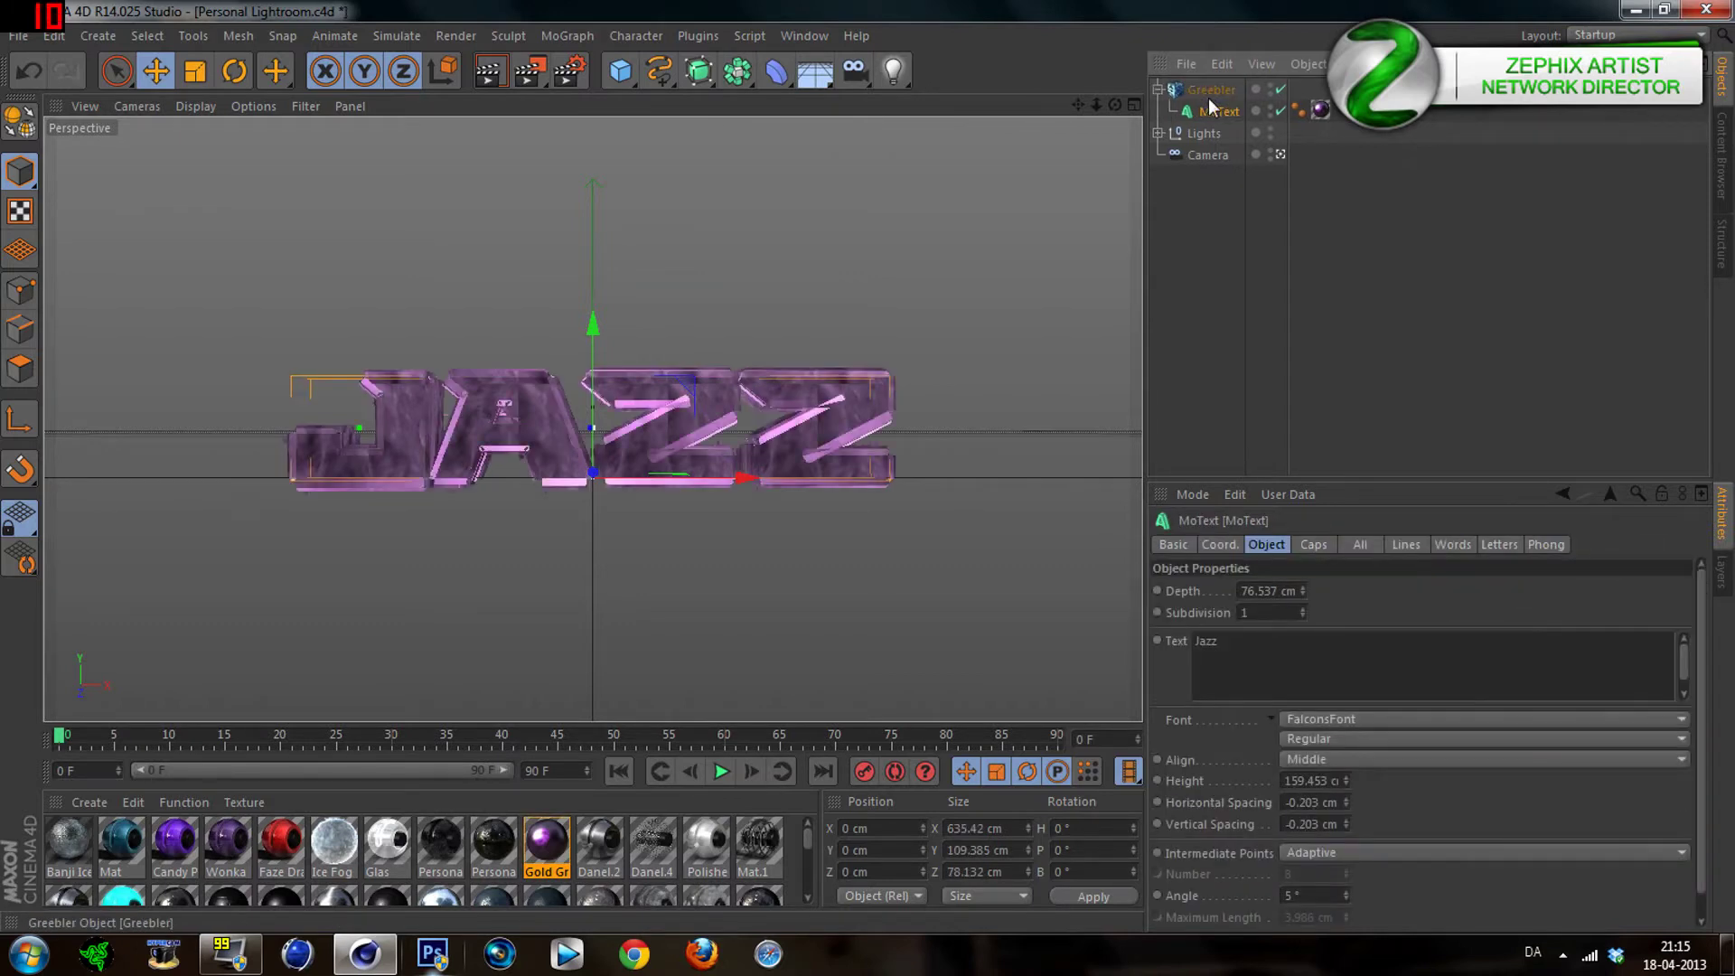
pyautogui.moveTo(1208, 112); pyautogui.dragTo(1210, 90)
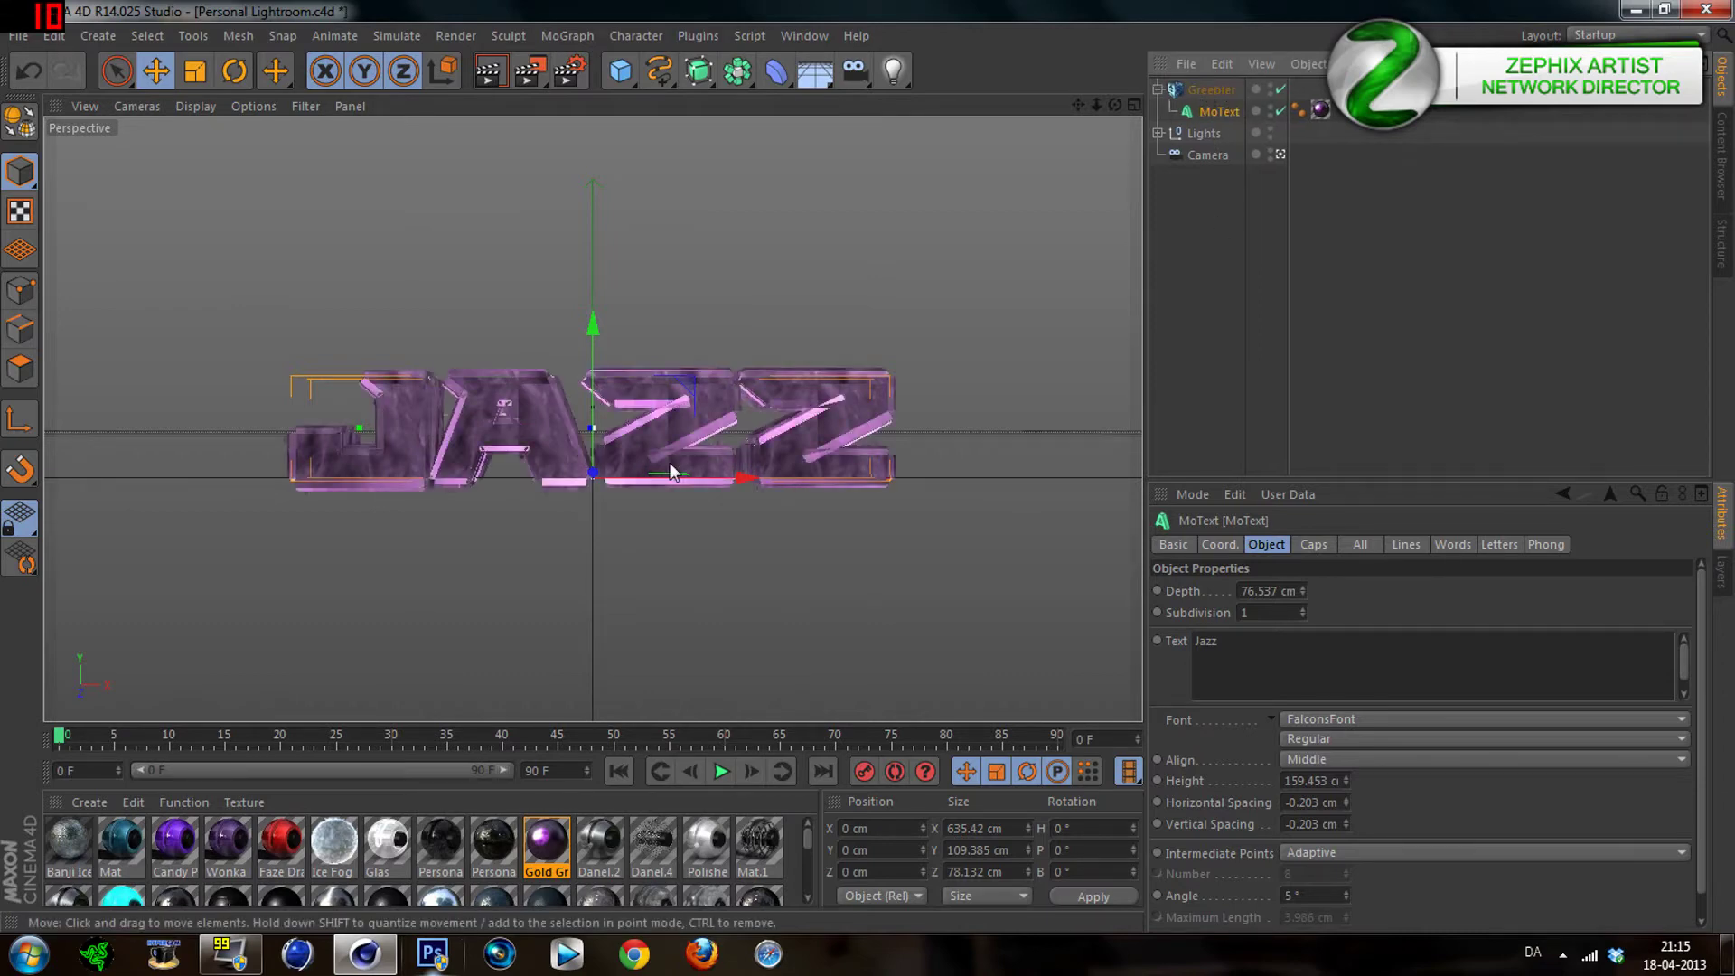
pyautogui.click(1202, 90)
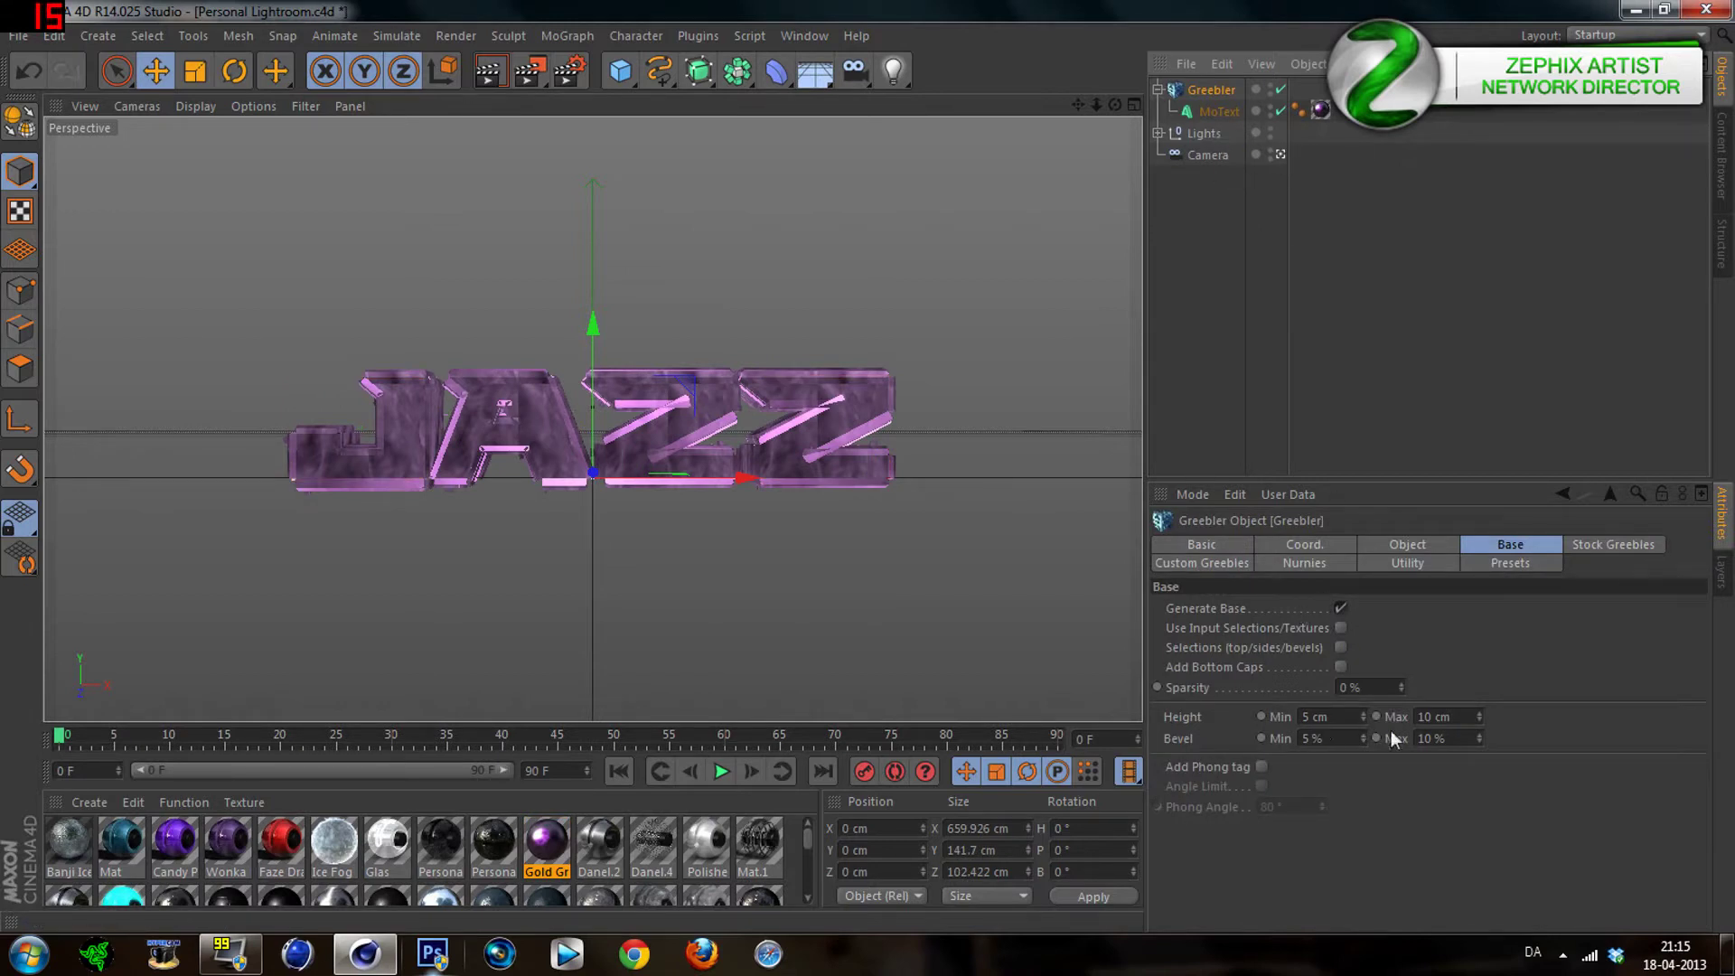
# Set the Greebler base bevel to 9–100% and height to 10–25 cm
pyautogui.click(1428, 738)
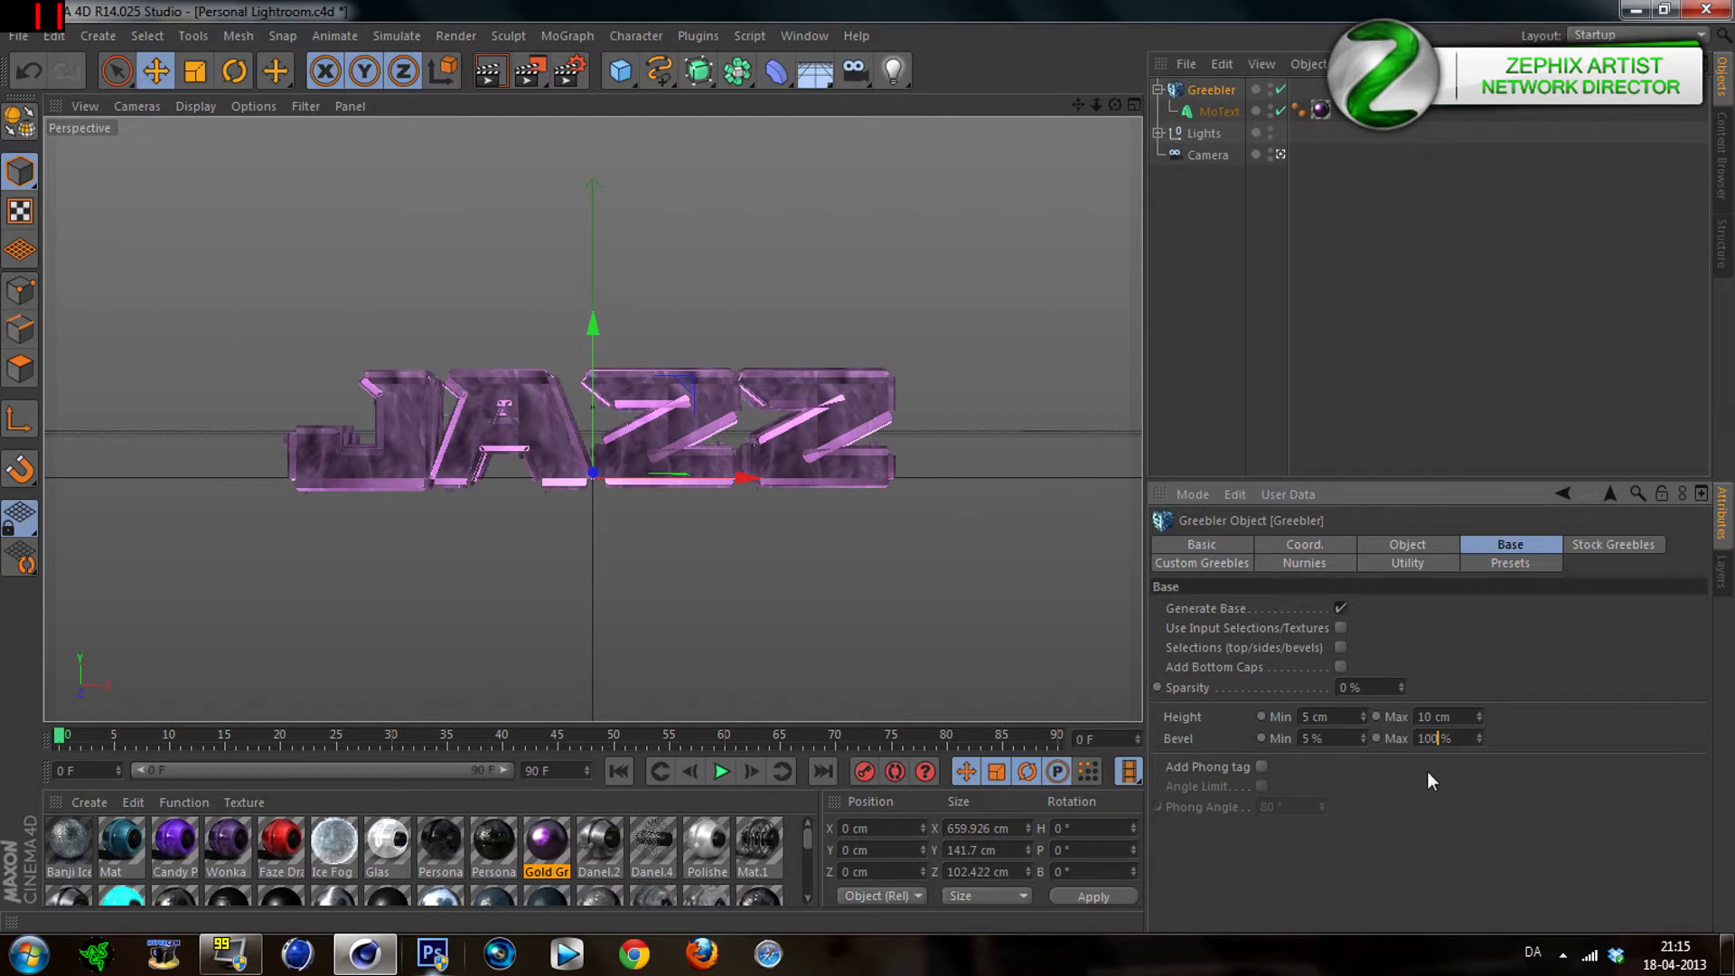
pyautogui.click(1201, 246)
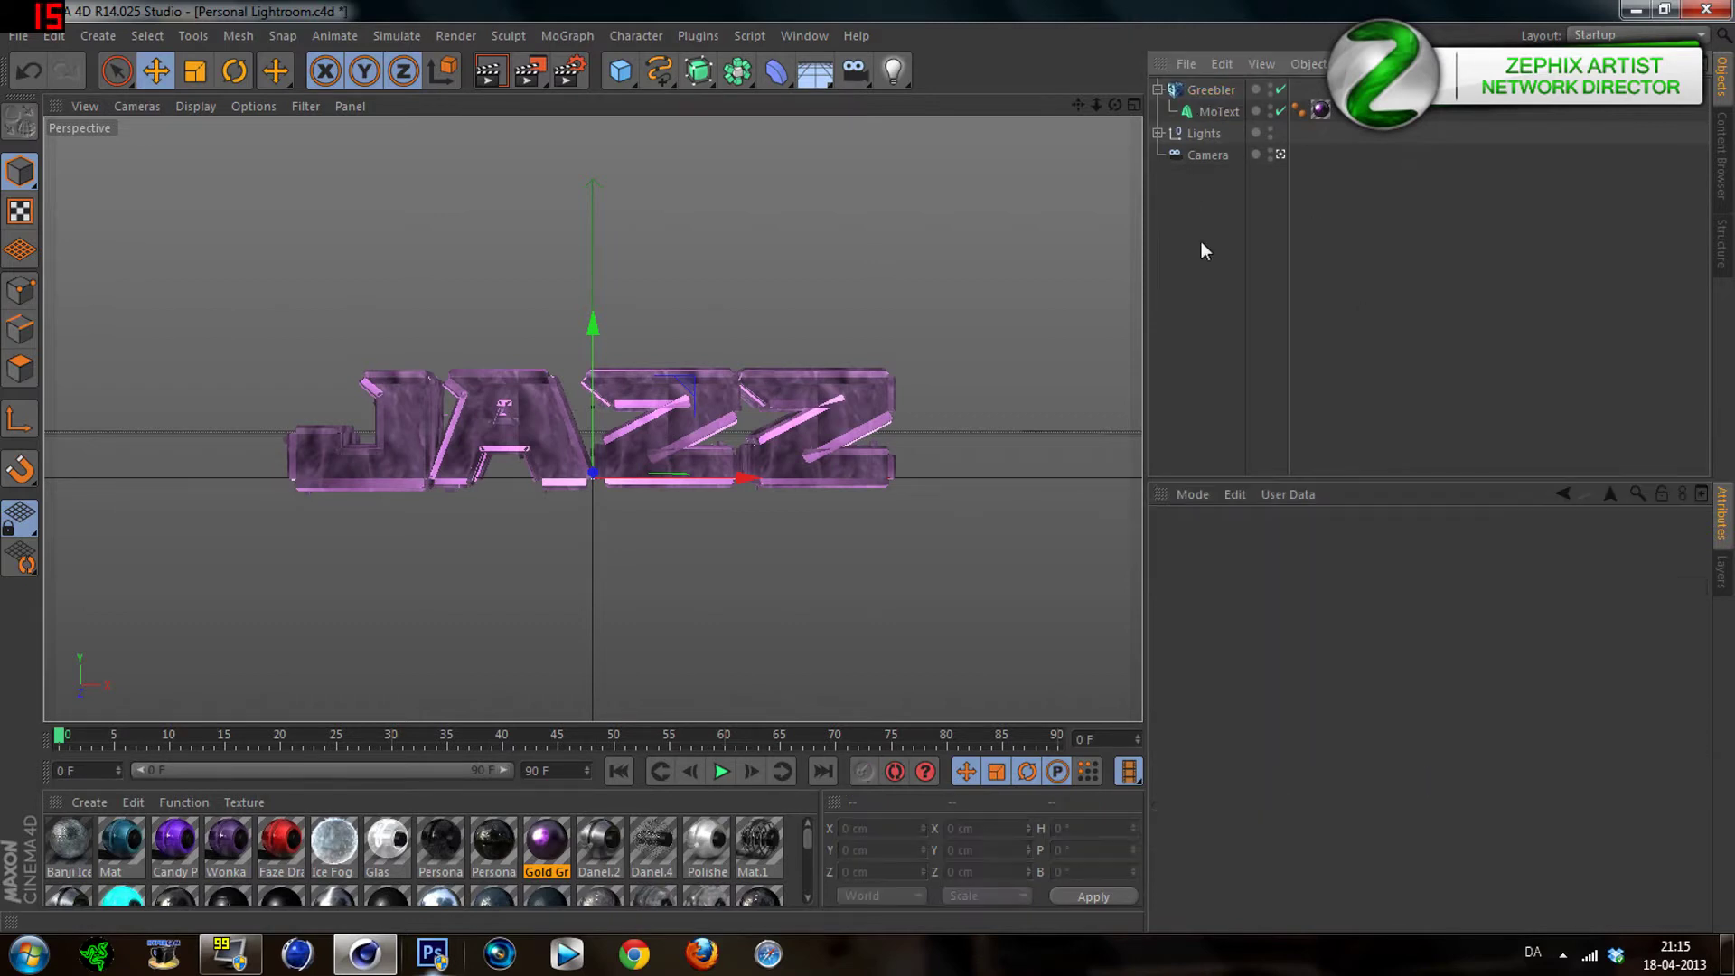
pyautogui.click(1205, 90)
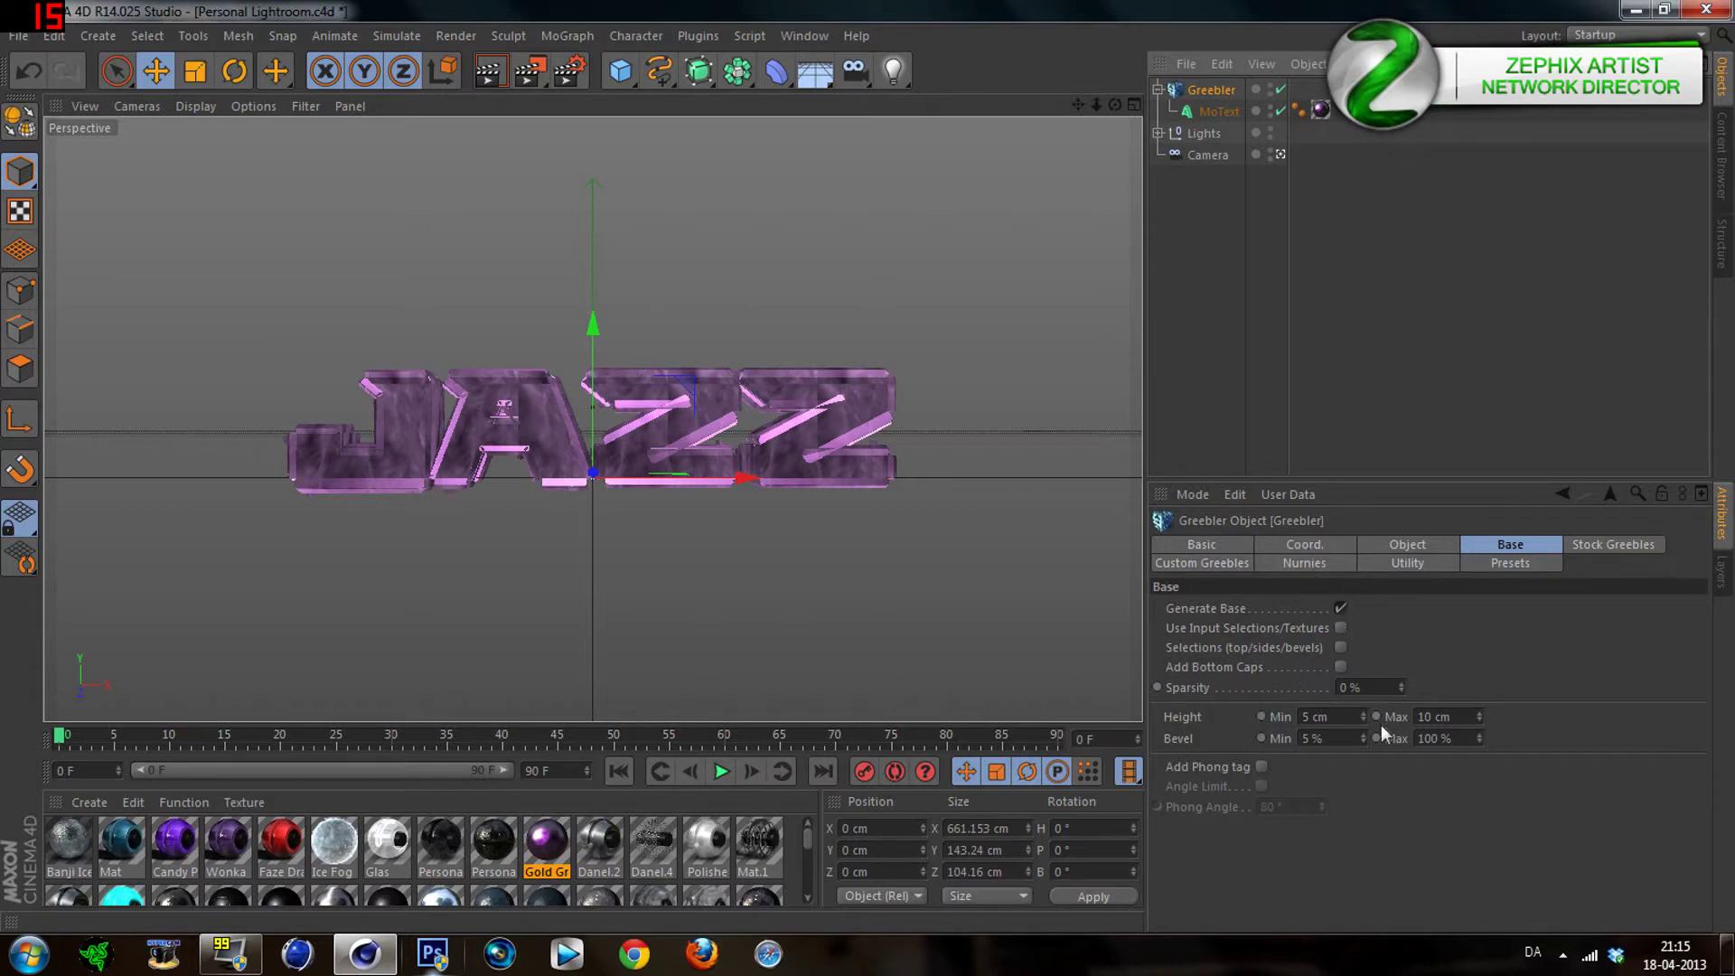
pyautogui.doubleClick(1307, 738)
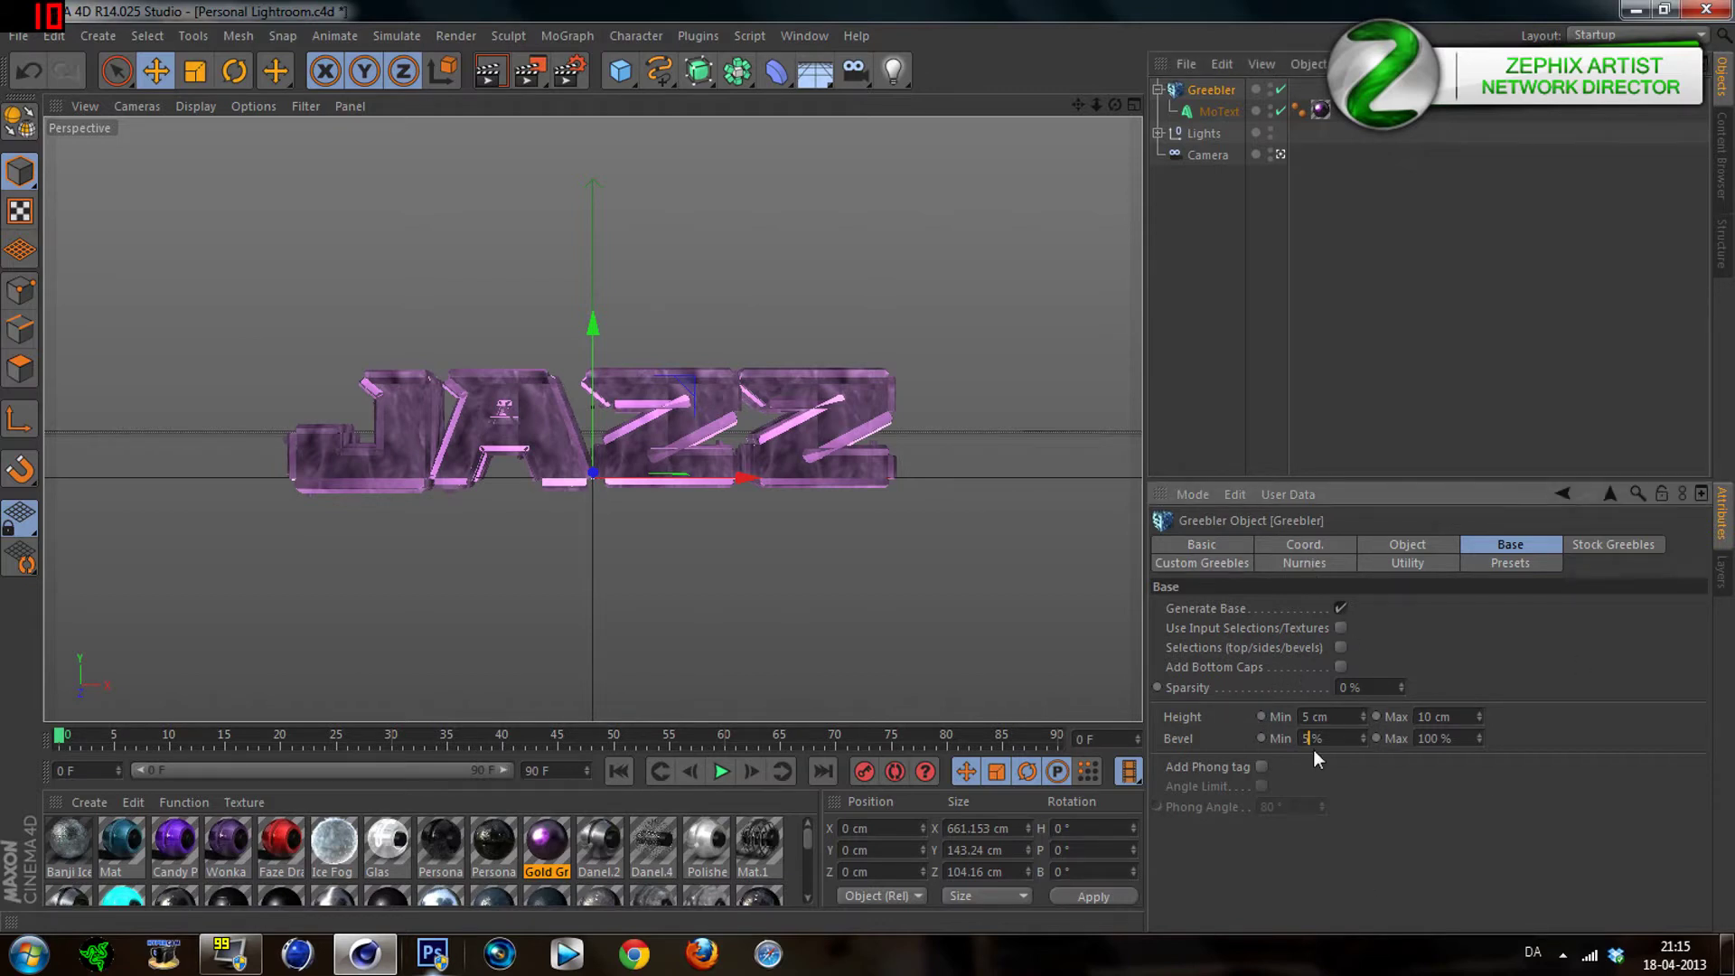
pyautogui.press('BackSpace')
pyautogui.write('9')
pyautogui.press('Return')
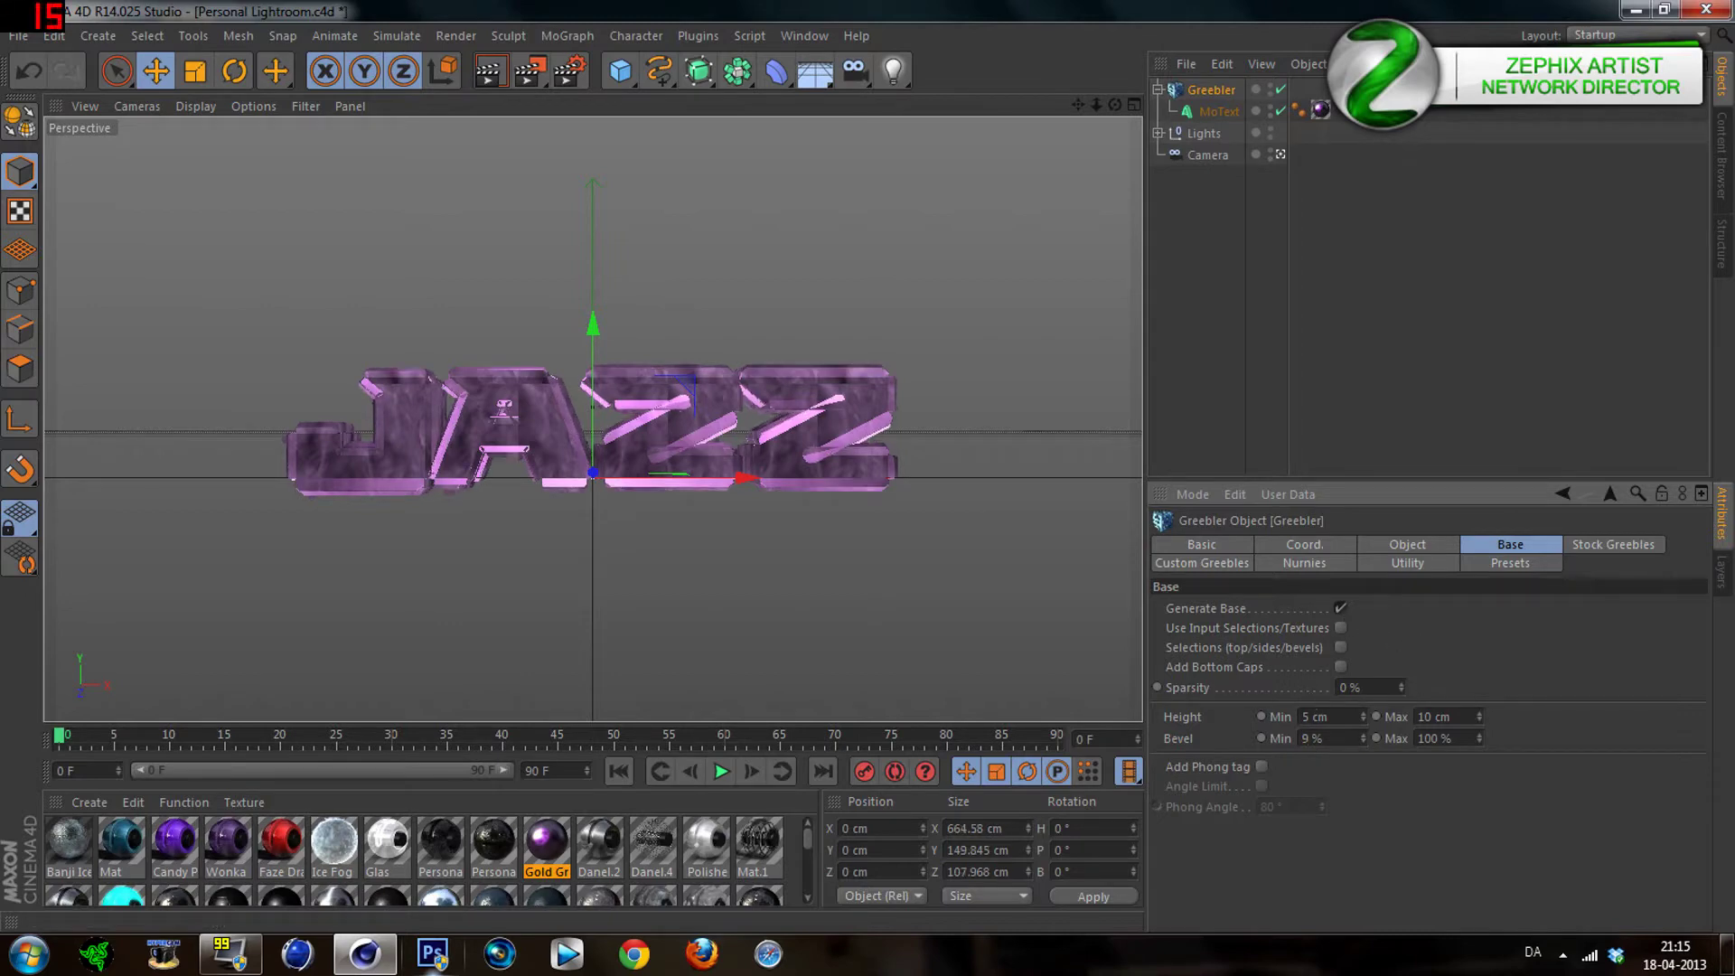
pyautogui.doubleClick(1307, 717)
pyautogui.write('25')
pyautogui.press('Return')
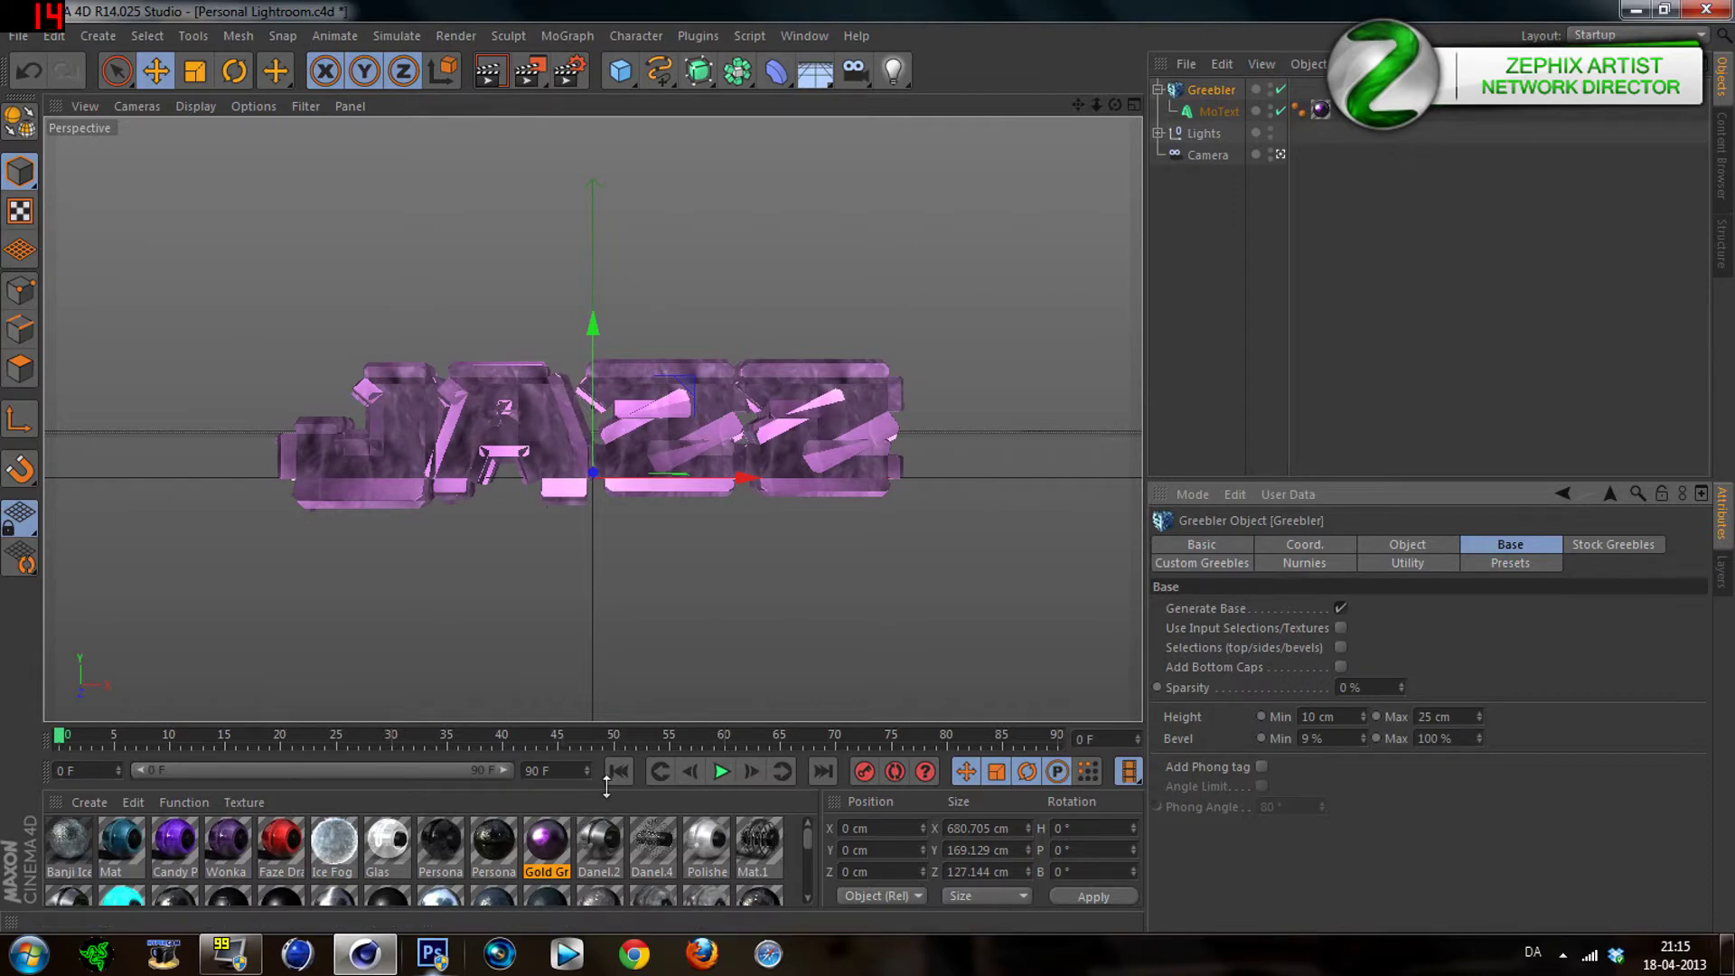
# Expand the Settings group in the Greebler's Stock Greebles tab
pyautogui.click(1623, 544)
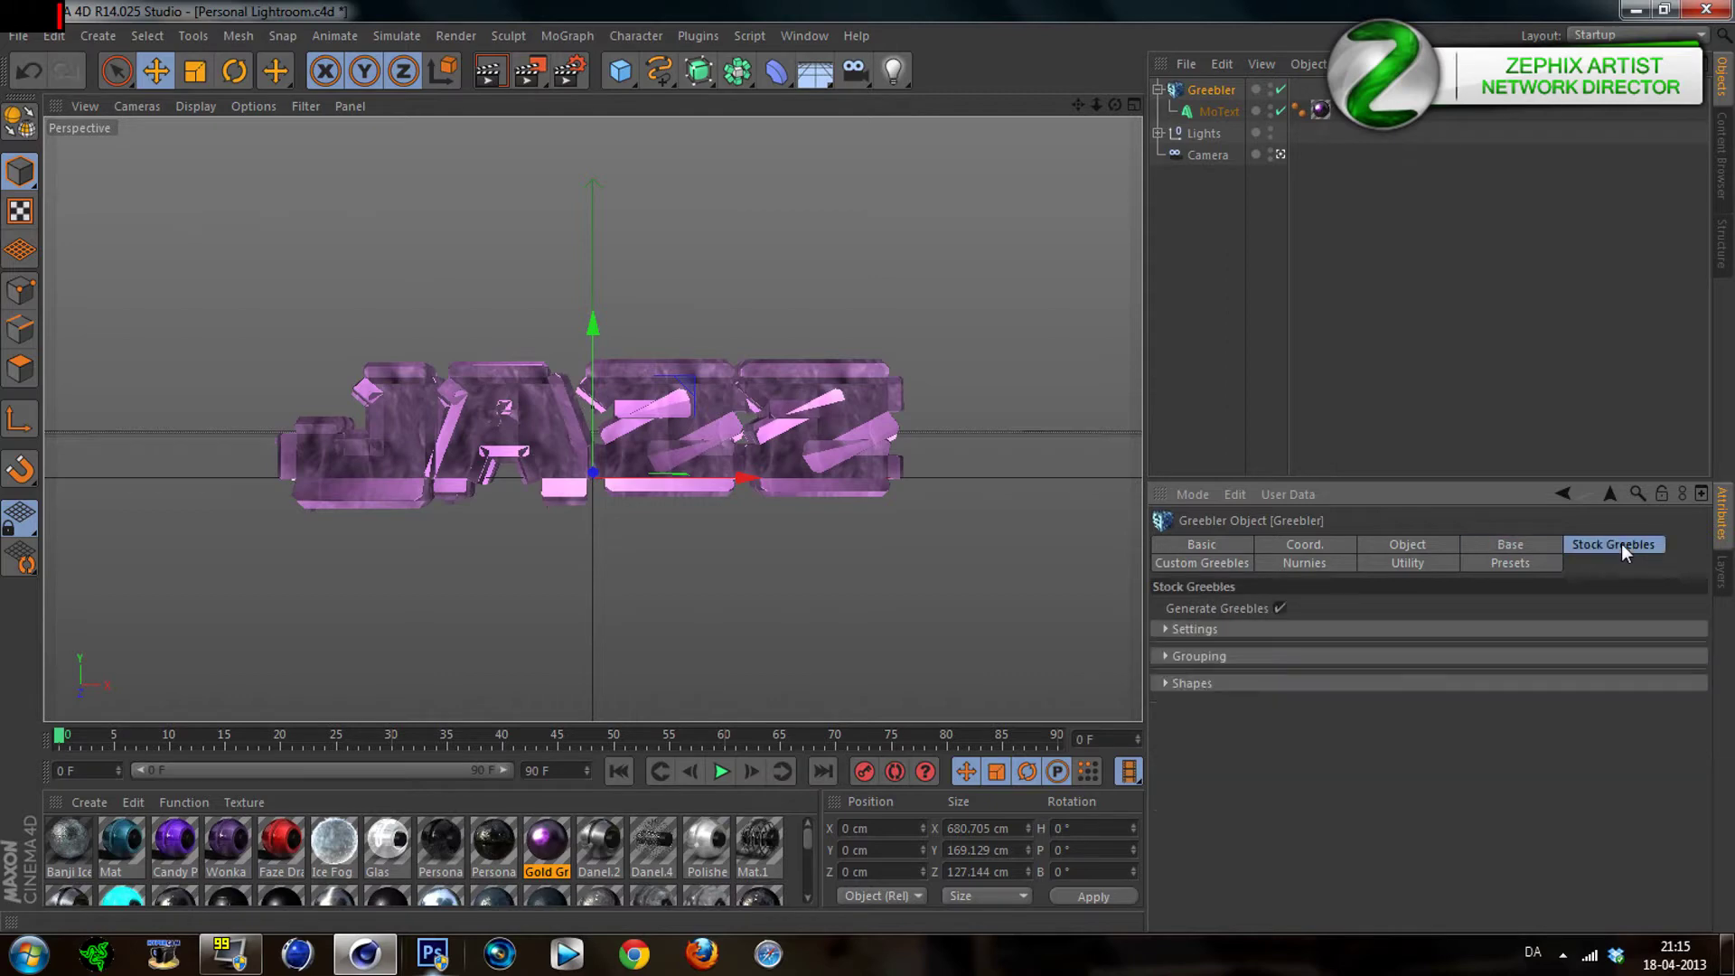
pyautogui.click(1166, 629)
pyautogui.click(1163, 627)
pyautogui.click(1165, 656)
pyautogui.click(1163, 656)
# Look over the Greebler's Custom Greebles settings
pyautogui.click(1196, 547)
pyautogui.click(1195, 561)
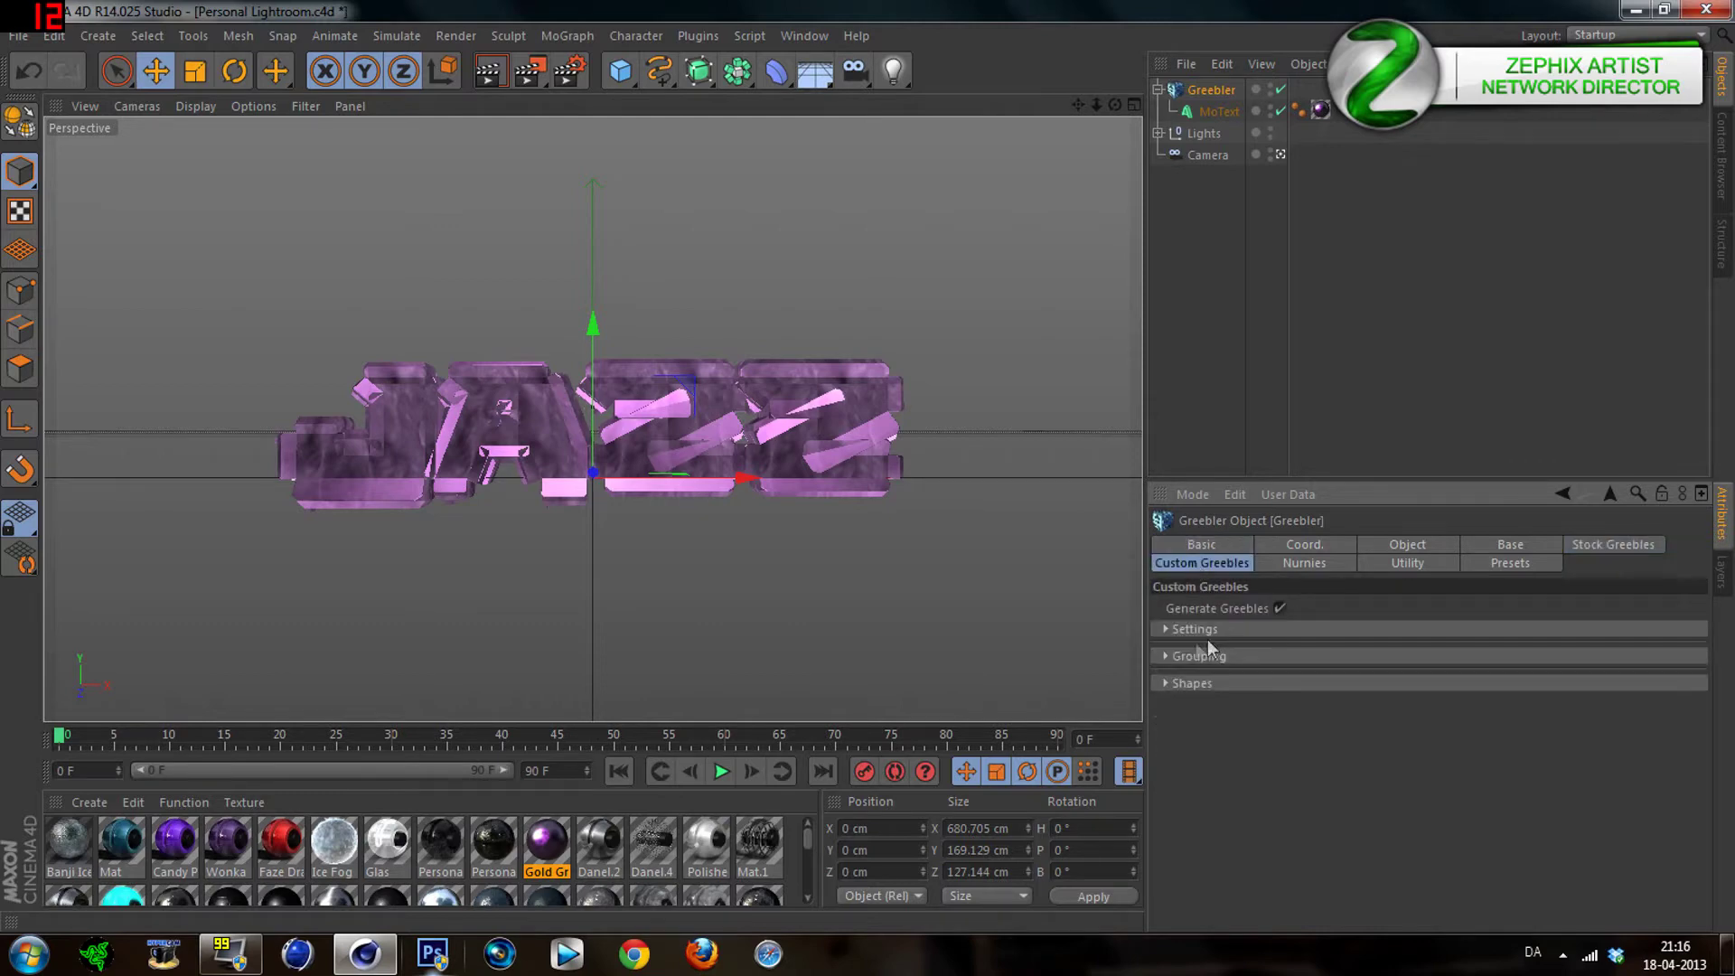
pyautogui.click(1166, 629)
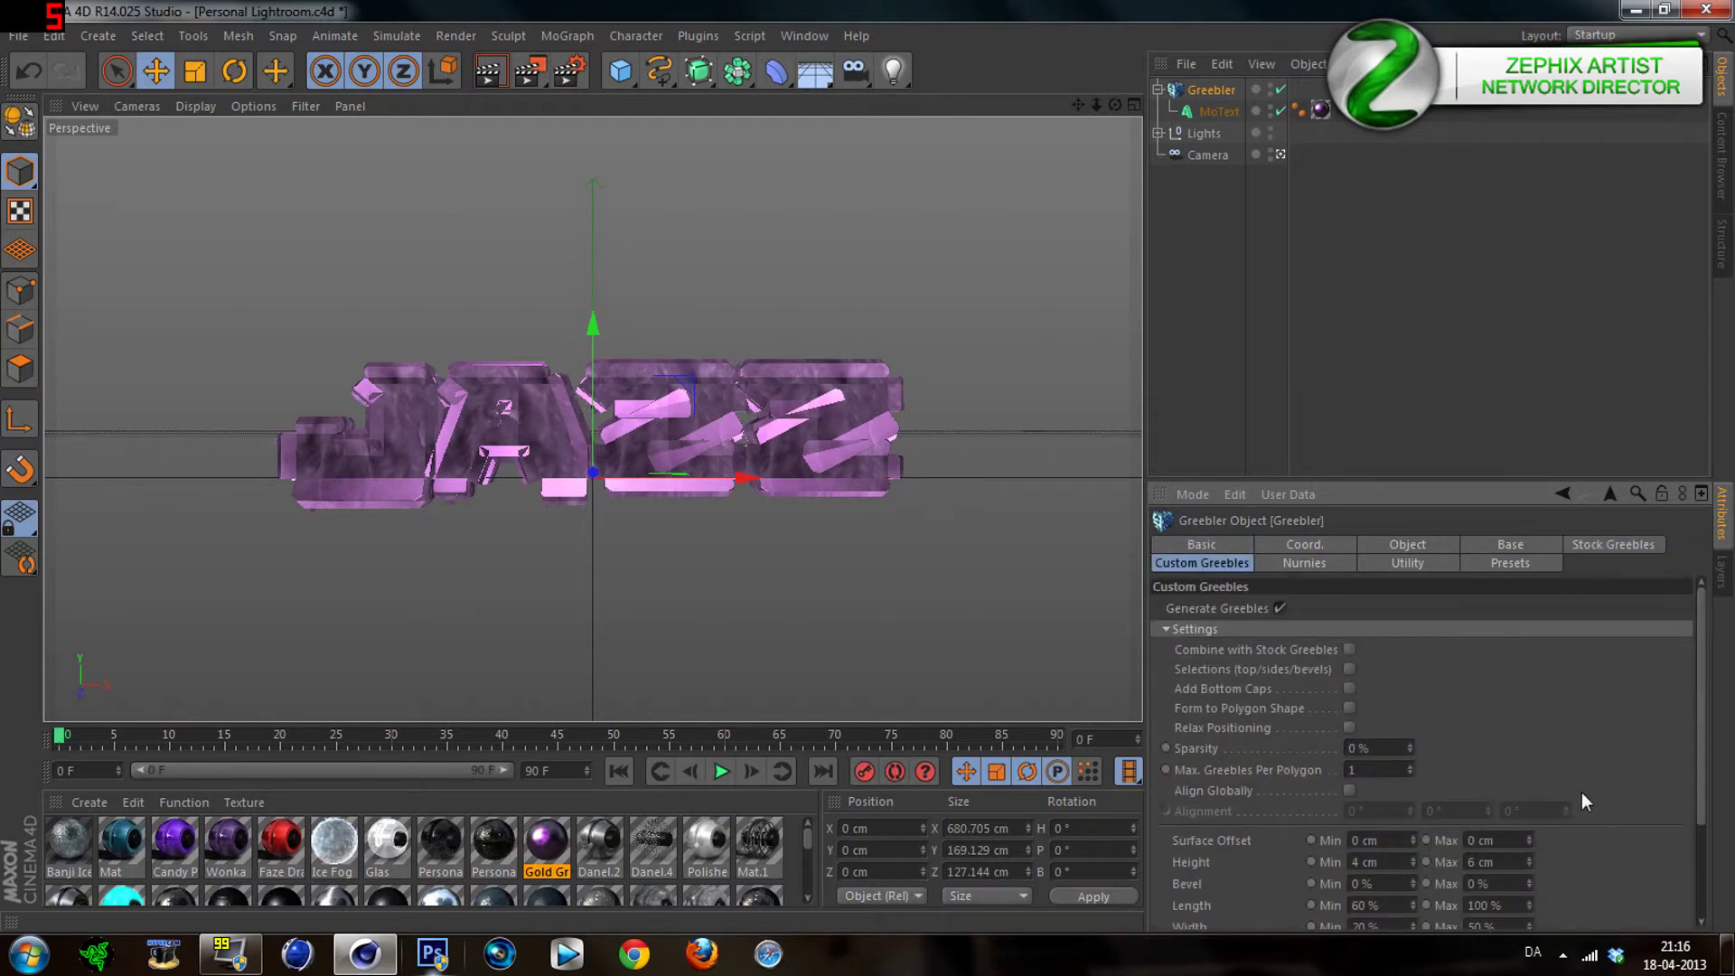
pyautogui.scroll(-3, 1581, 790)
pyautogui.scroll(3, 1570, 784)
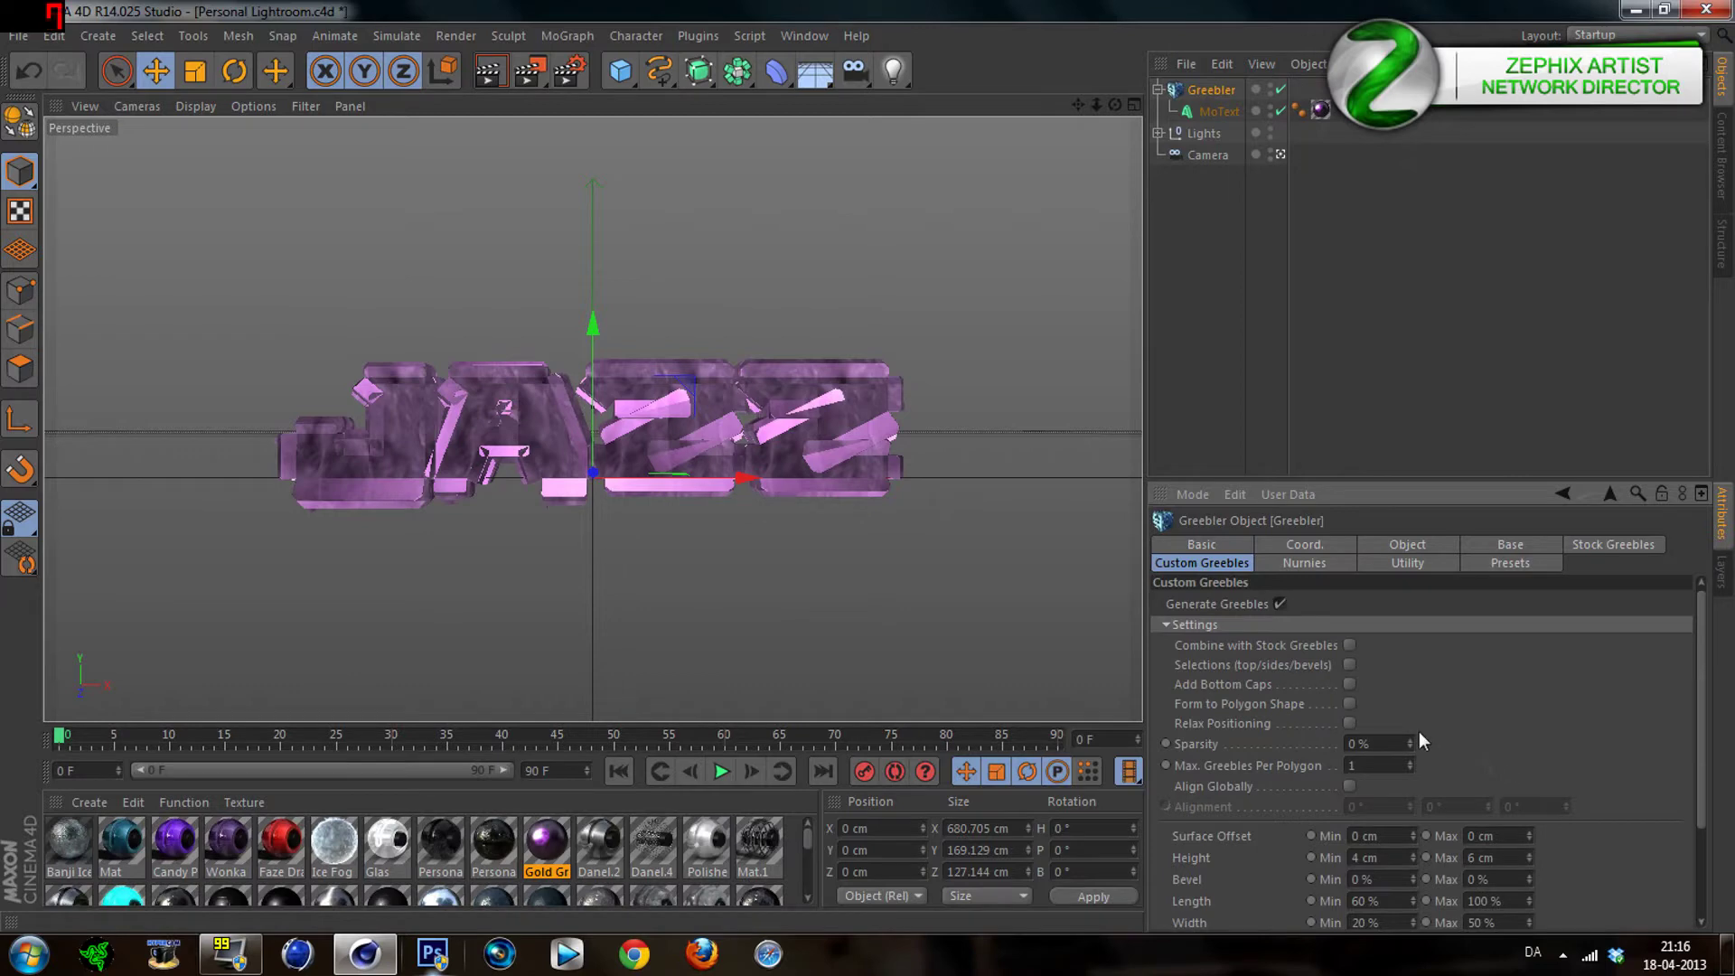
# Raise the Greebler's Subdivision from 0 to 2
pyautogui.click(1316, 546)
pyautogui.click(1381, 545)
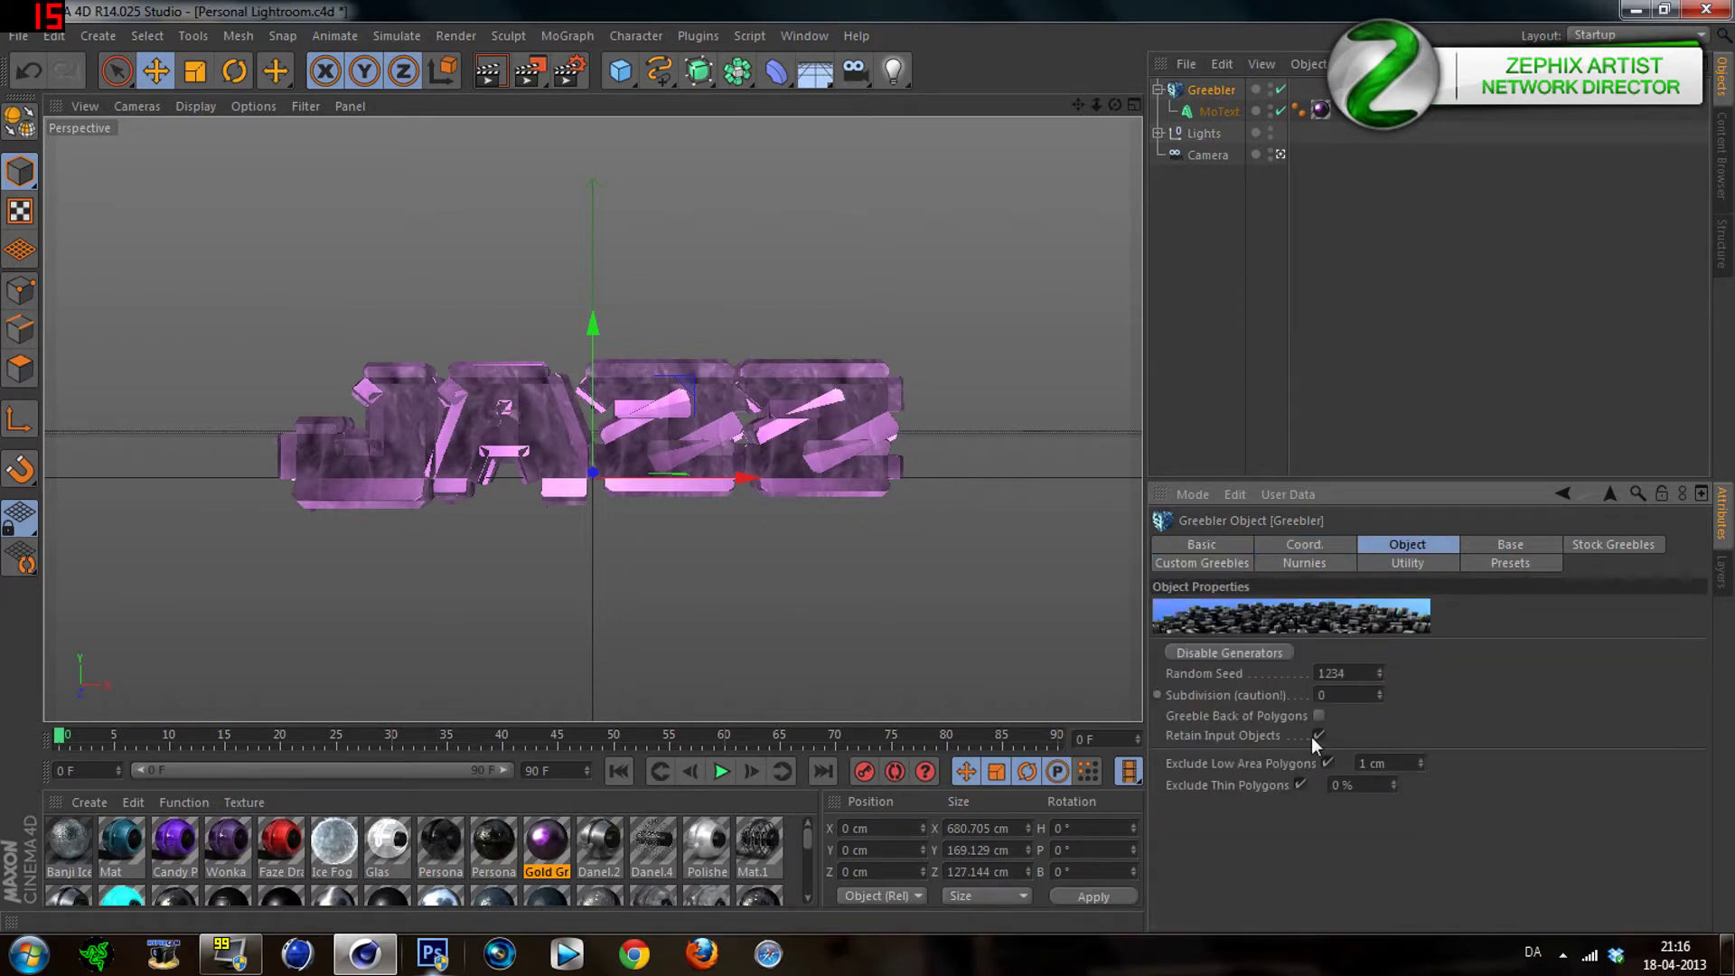
pyautogui.click(1380, 692)
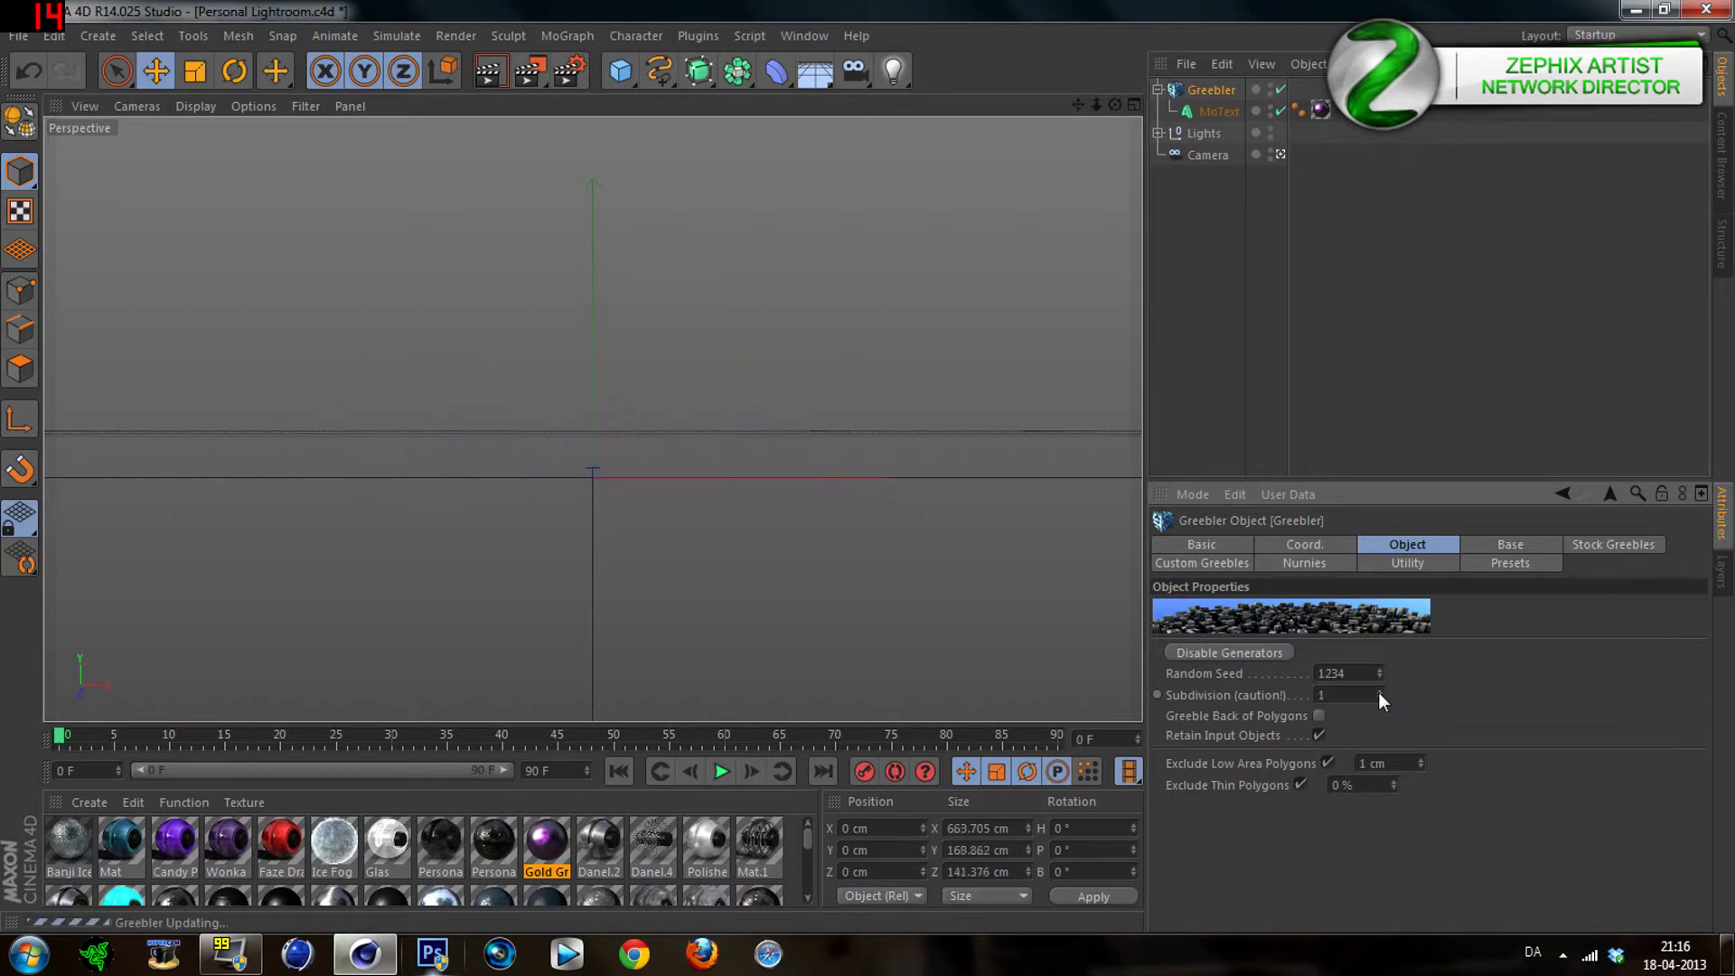
pyautogui.click(1379, 693)
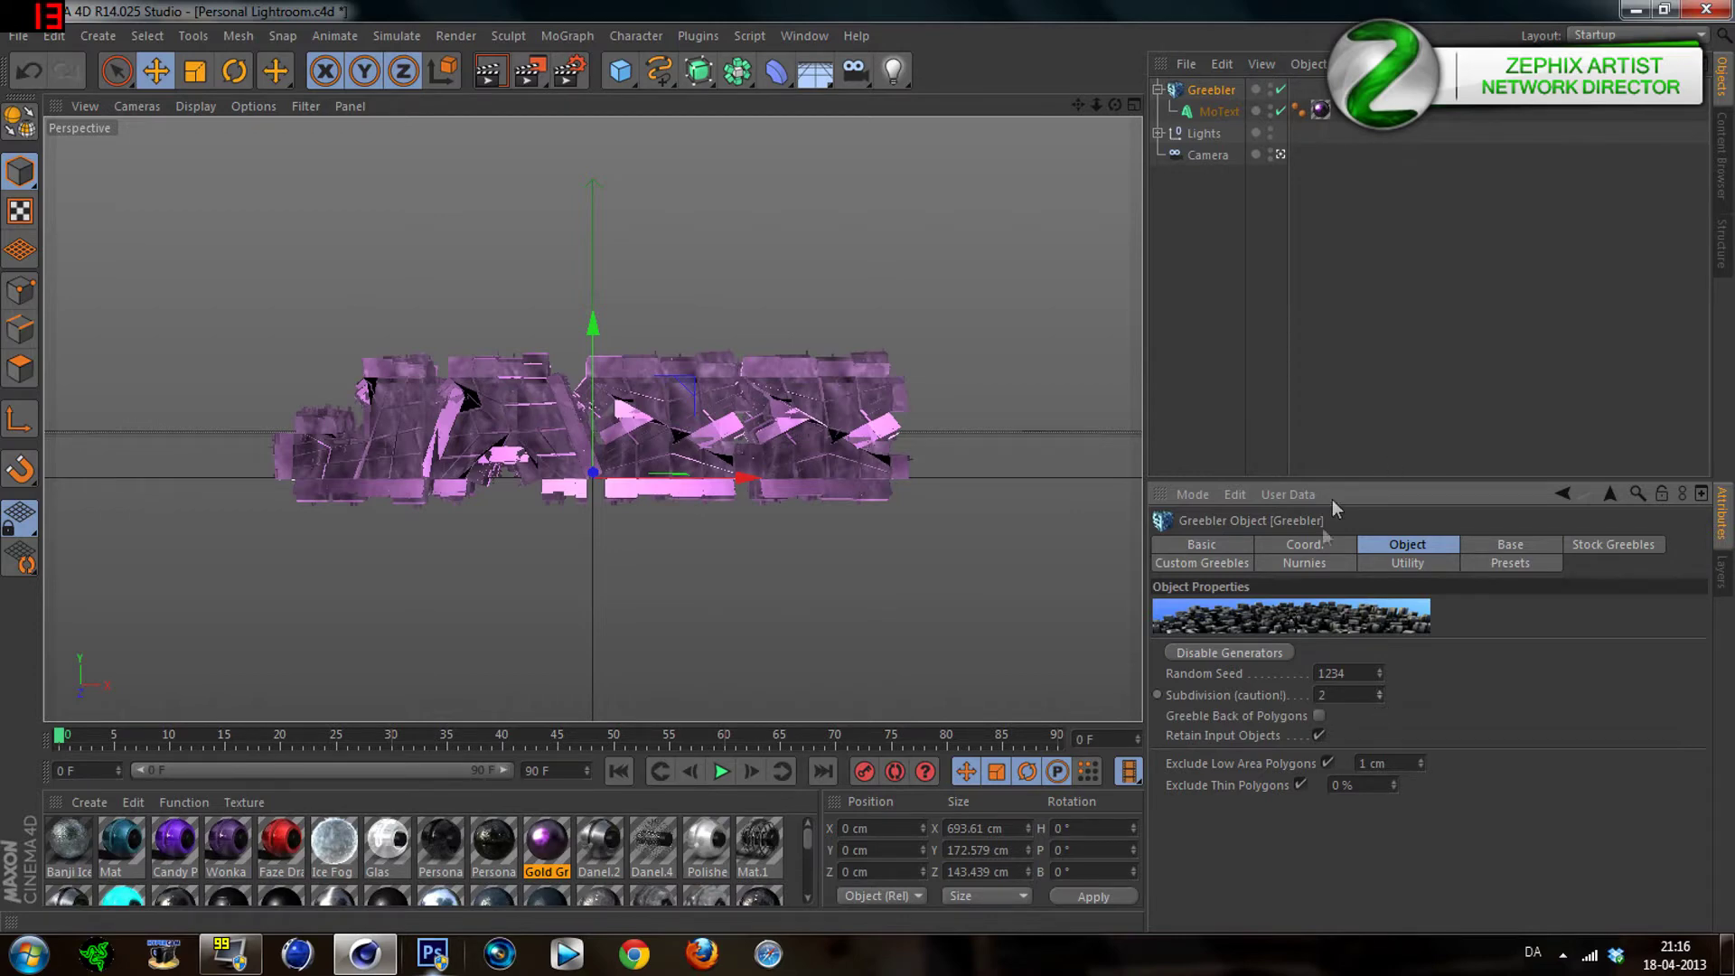
pyautogui.click(1528, 544)
# Lower the Greebler's maximum base height from 25 cm to 10 cm
pyautogui.click(1332, 716)
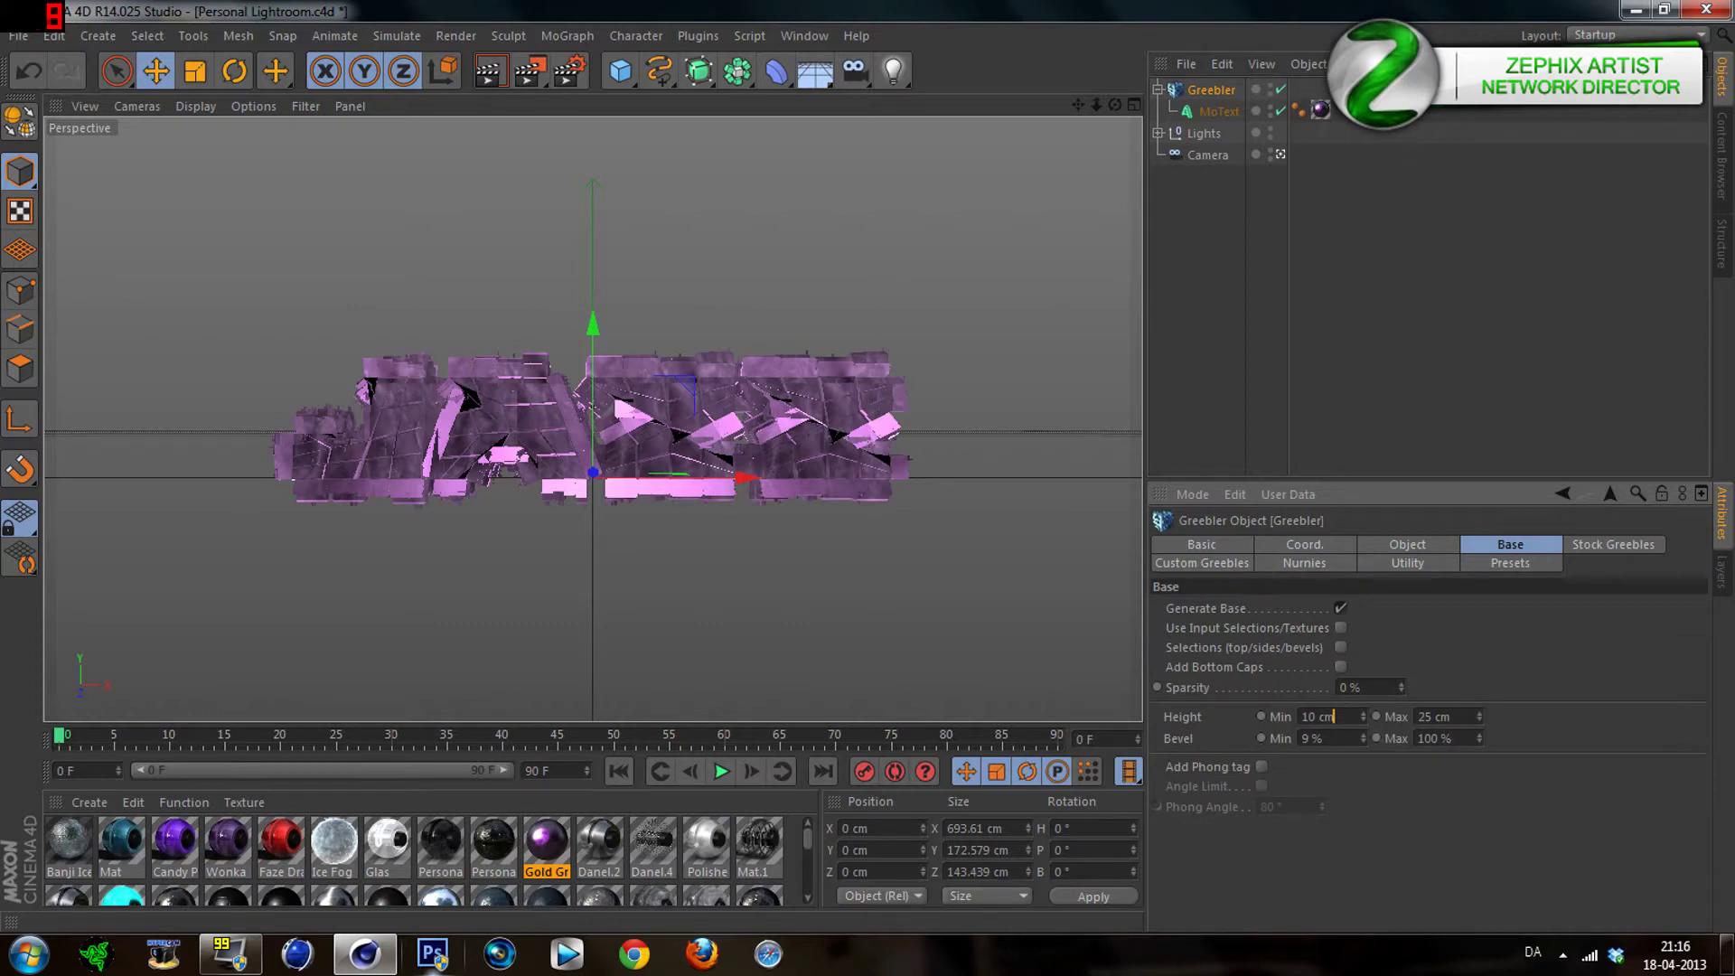
pyautogui.moveTo(1336, 716); pyautogui.dragTo(1269, 714)
pyautogui.press('Tab')
pyautogui.write('10')
pyautogui.press('Return')
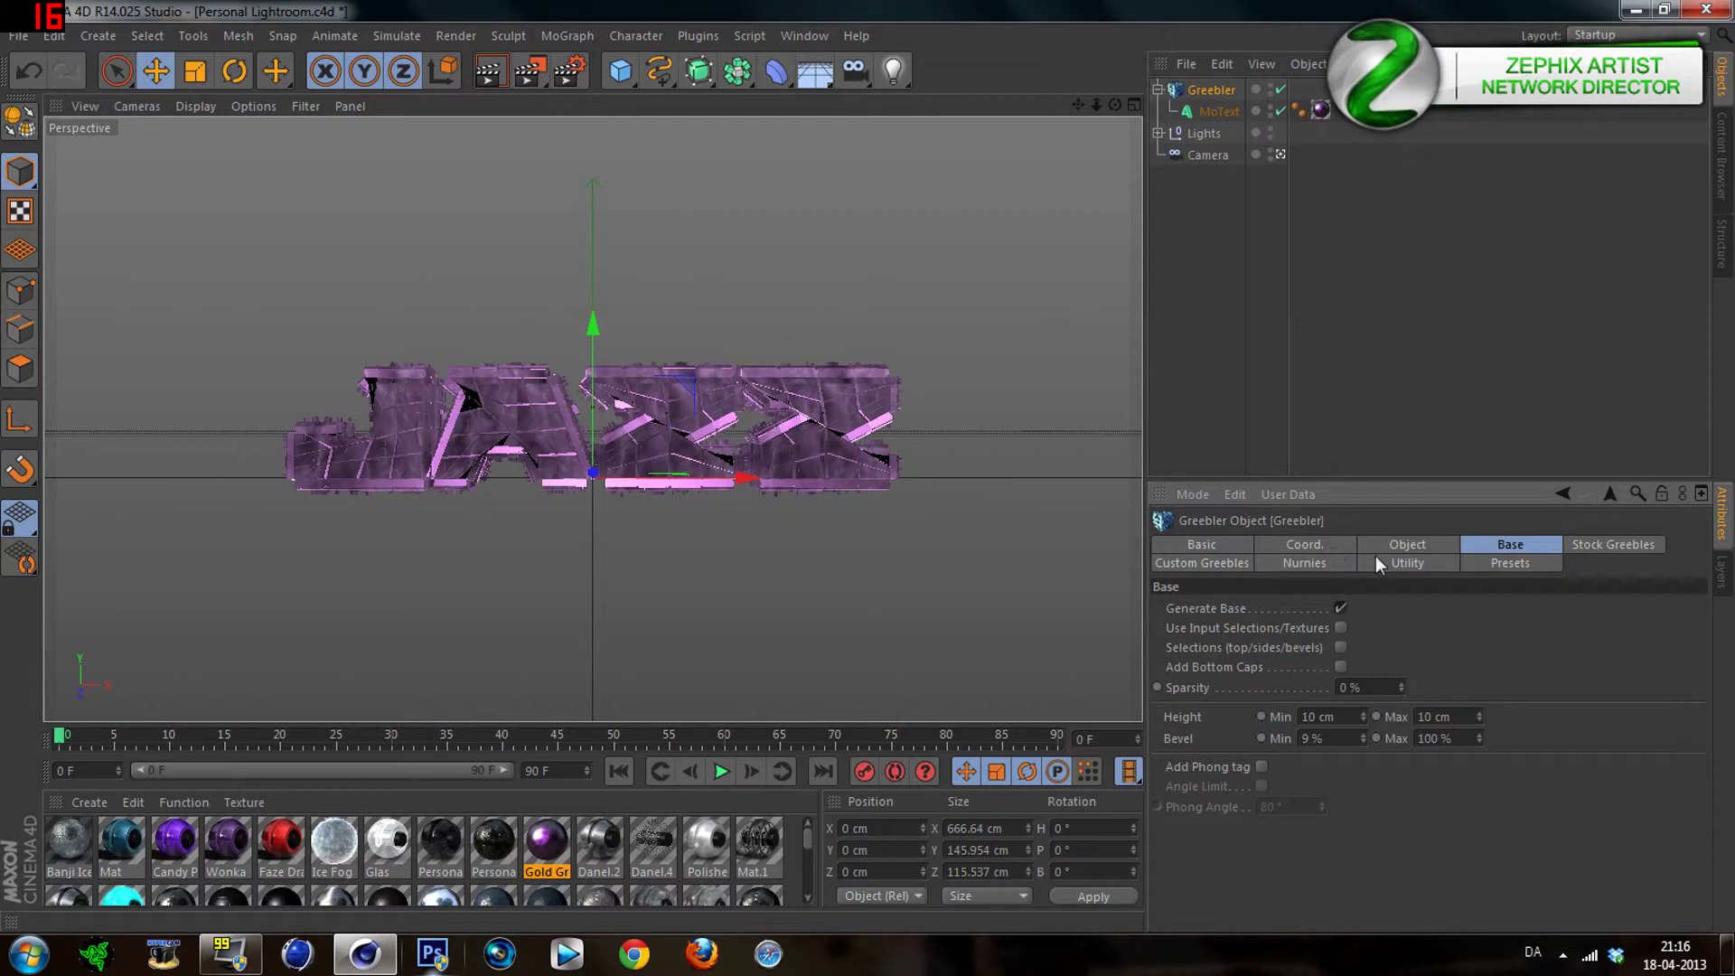
# Browse the Greebler's Nurnies, Utility, Presets and Stock Greebles grouping options
pyautogui.click(1336, 560)
pyautogui.click(1397, 566)
pyautogui.click(1516, 566)
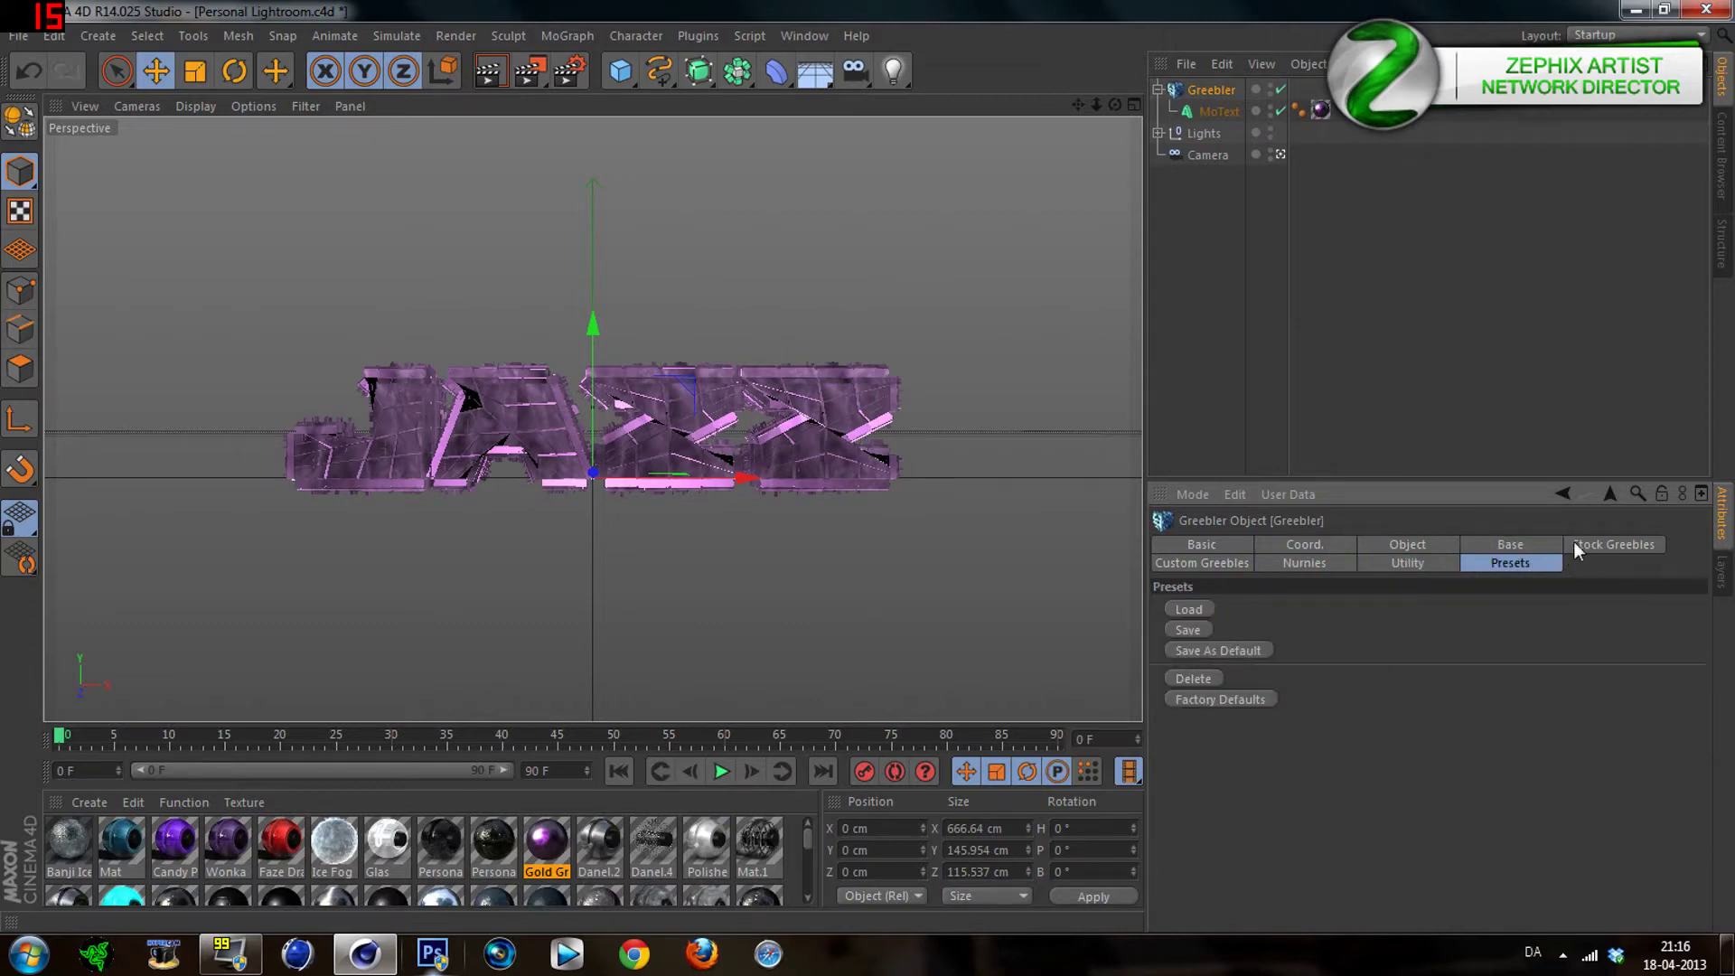
pyautogui.click(1575, 545)
pyautogui.click(1166, 656)
pyautogui.click(1160, 653)
# Enable Random Surface Rotations on all five stock greeble shapes, then collapse Shapes
pyautogui.click(1167, 683)
pyautogui.scroll(-2, 1283, 691)
pyautogui.click(1335, 726)
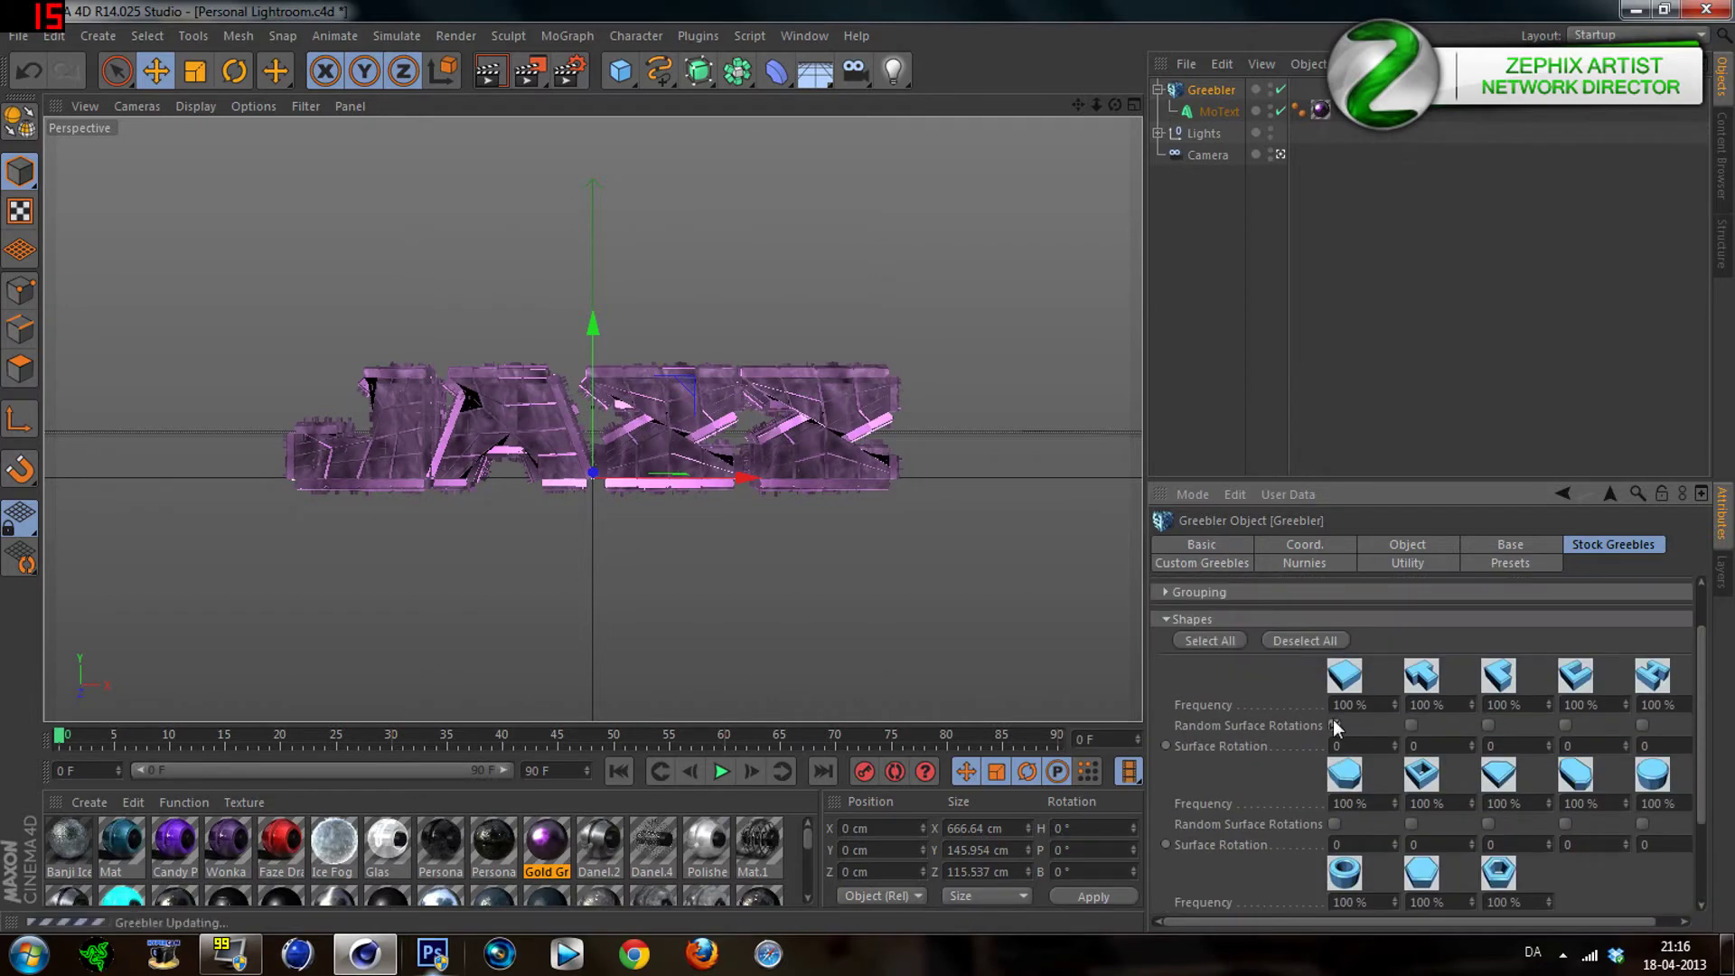
pyautogui.click(1411, 725)
pyautogui.click(1489, 726)
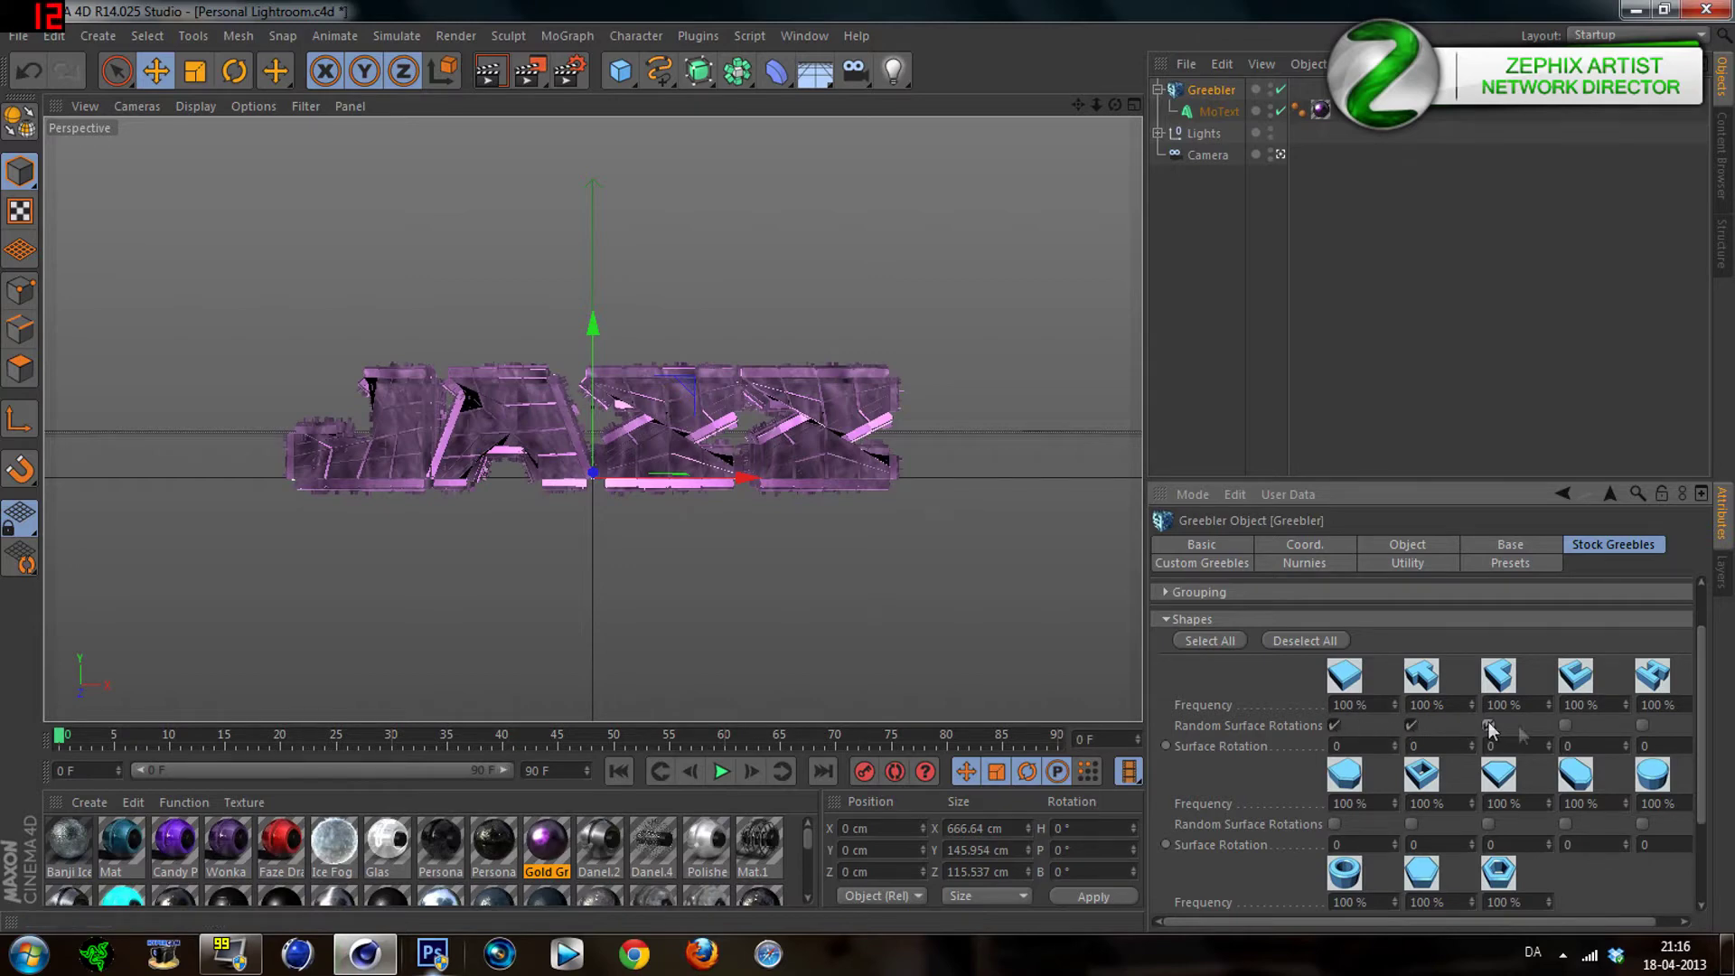
pyautogui.click(1566, 726)
pyautogui.click(1641, 727)
pyautogui.scroll(2, 1197, 672)
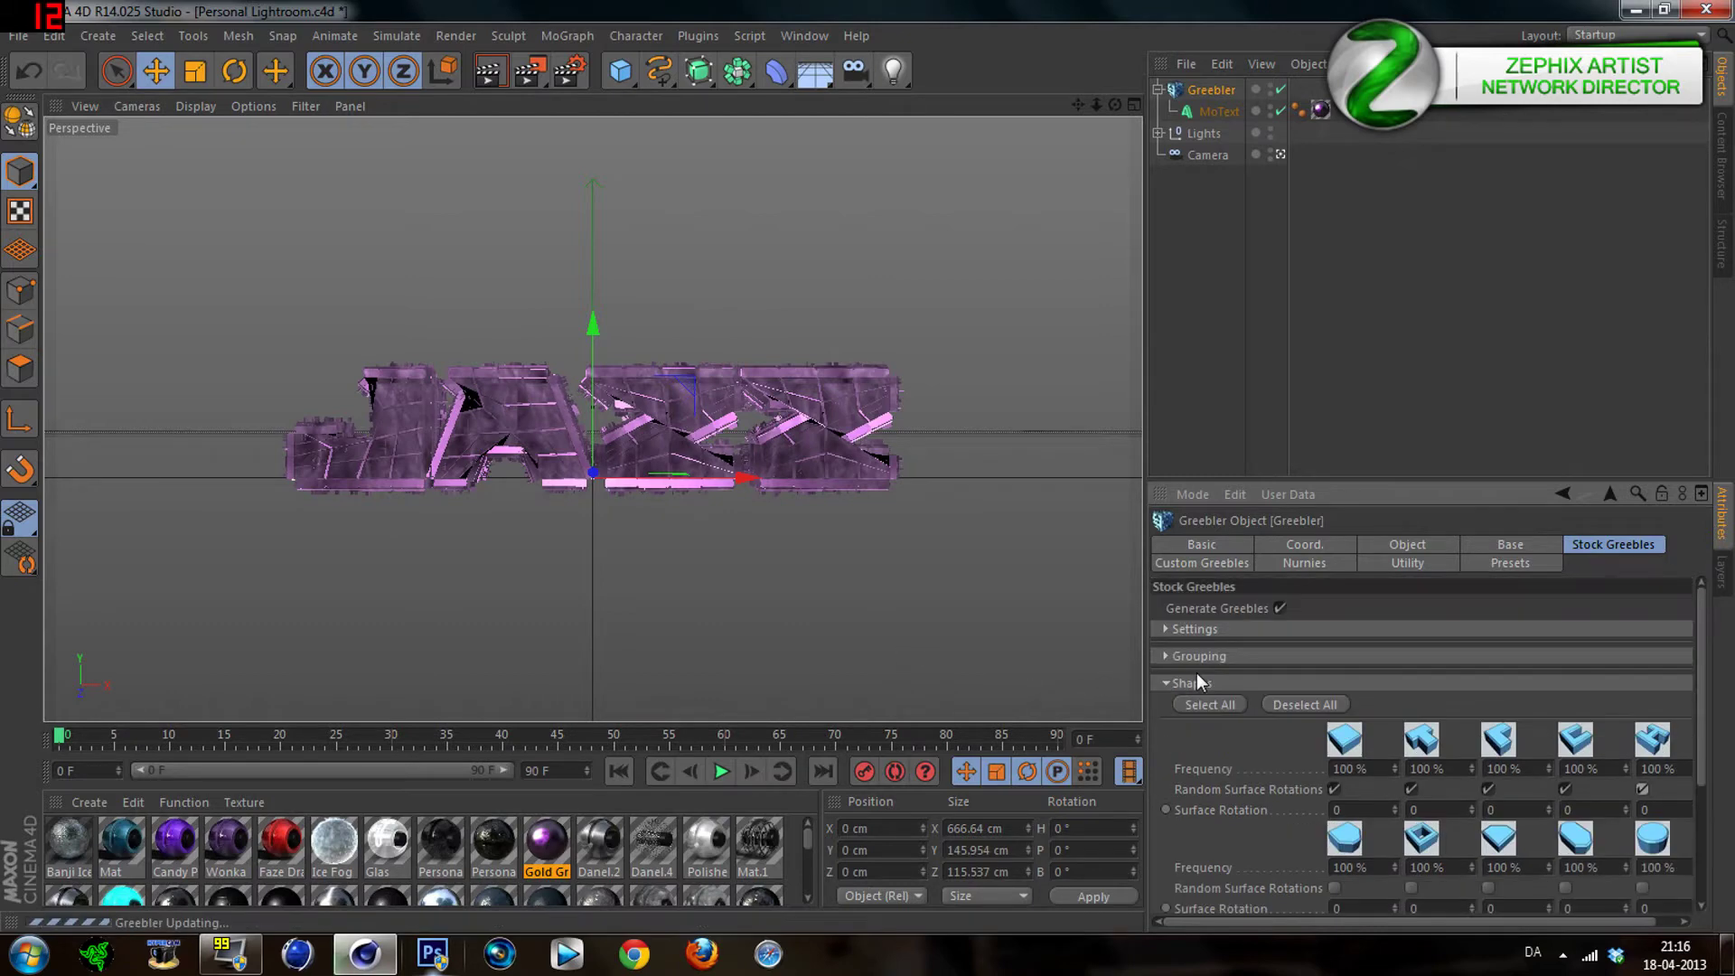
pyautogui.click(1171, 686)
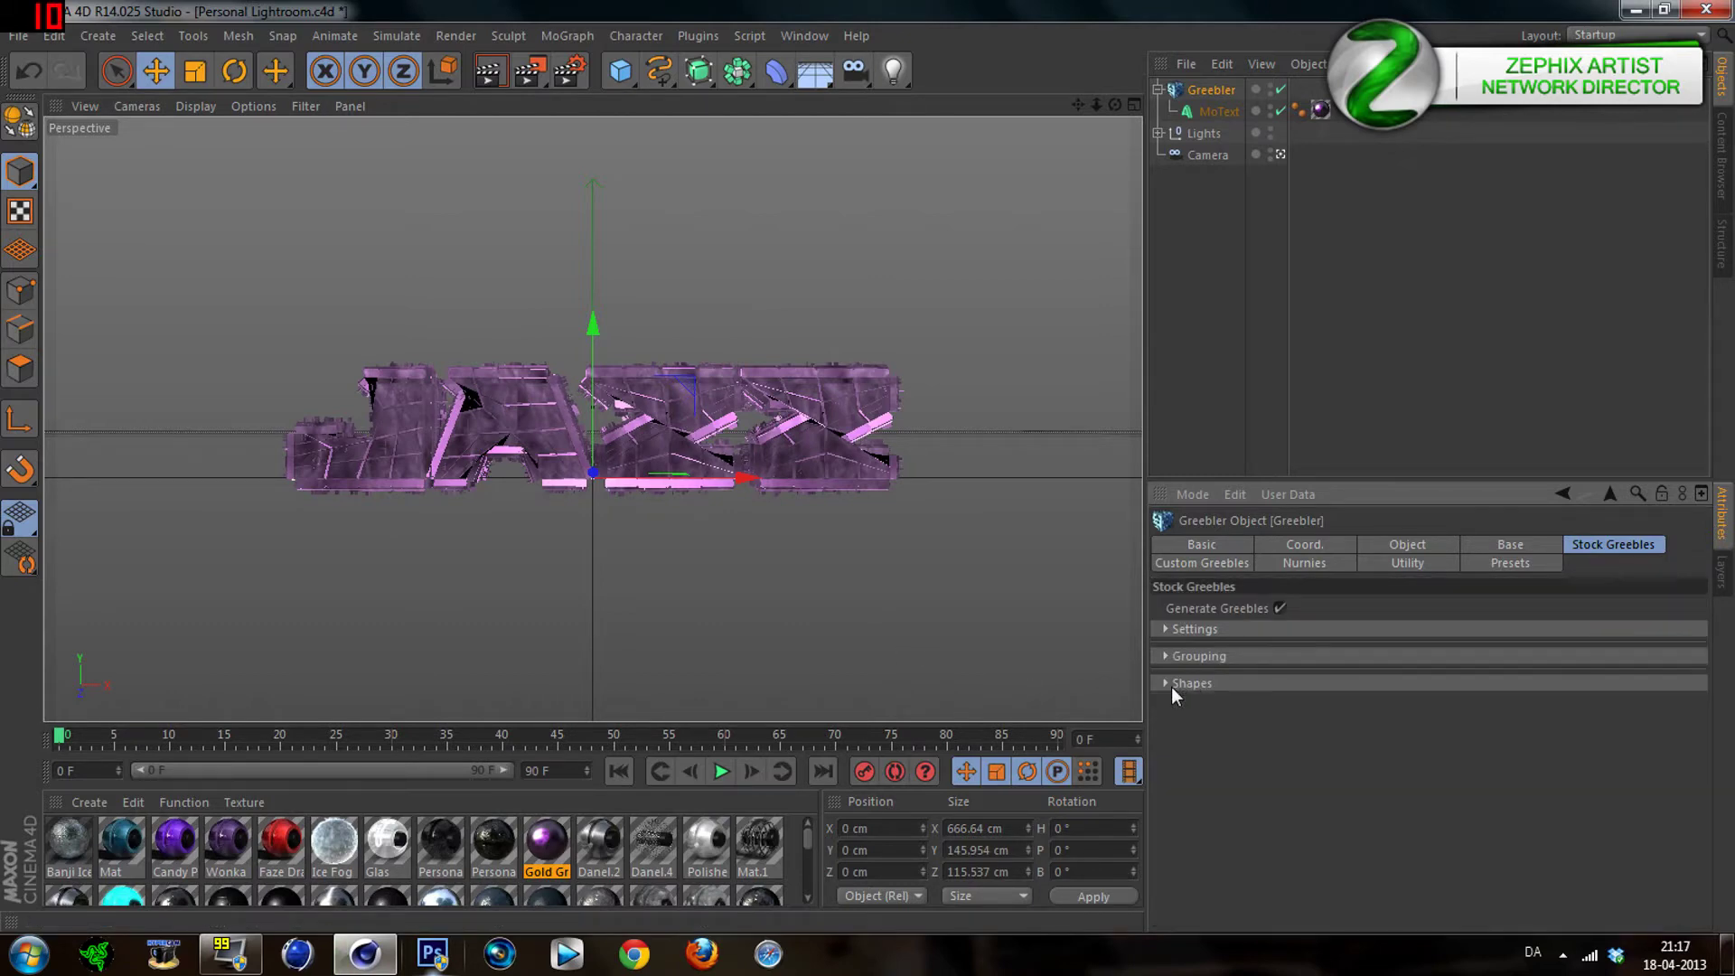
pyautogui.click(1407, 552)
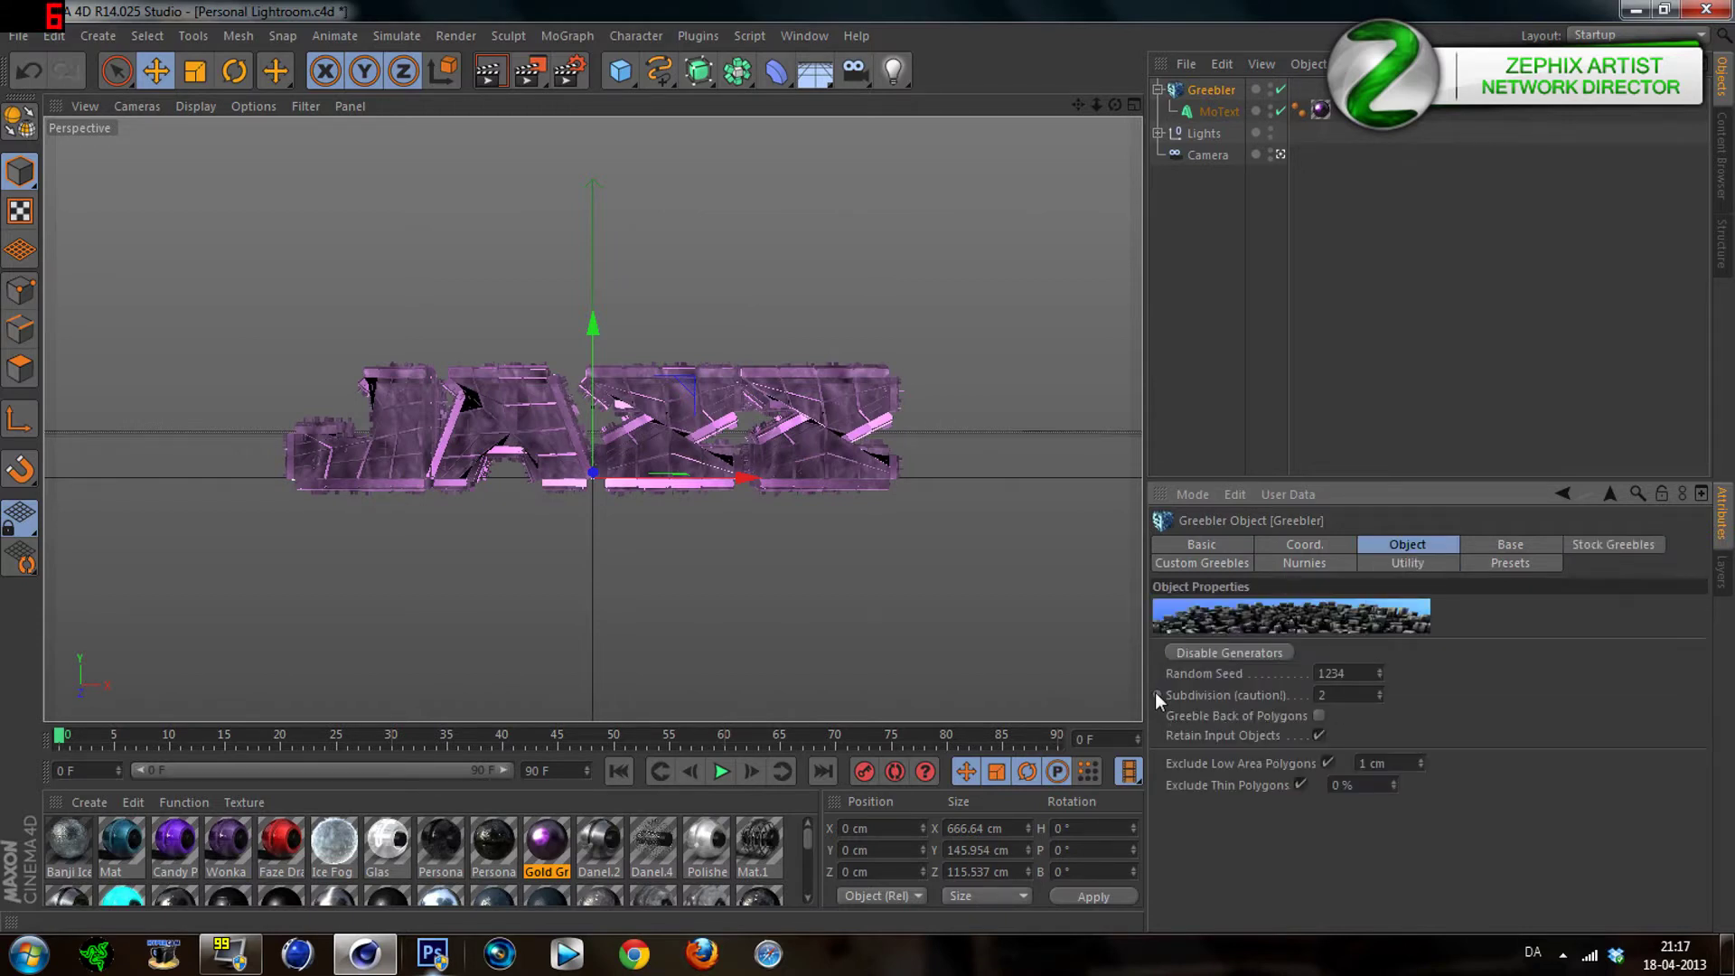
# Key Subdivision and the base Height Min/Max and Bevel Max values at frame 0
pyautogui.click(1156, 694)
pyautogui.click(1502, 545)
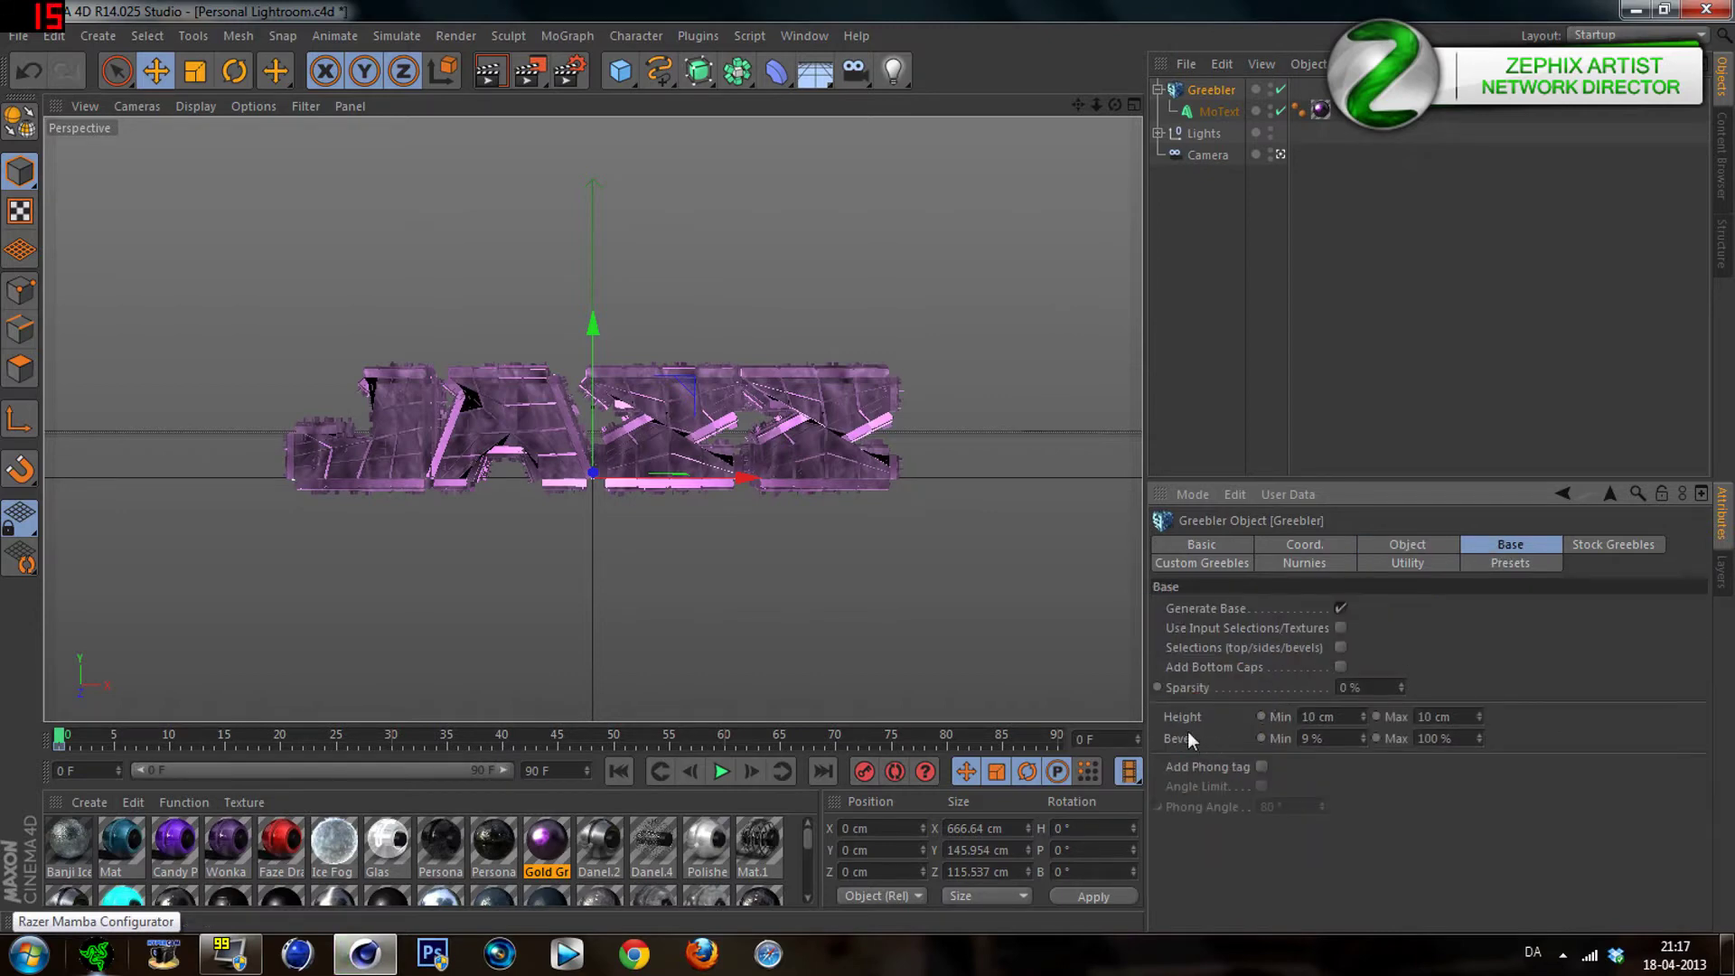
pyautogui.keyDown('ctrl'); pyautogui.click(1261, 716); pyautogui.keyUp('ctrl')
pyautogui.keyDown('ctrl'); pyautogui.click(1375, 738); pyautogui.keyUp('ctrl')
pyautogui.keyDown('ctrl'); pyautogui.click(1376, 716); pyautogui.keyUp('ctrl')
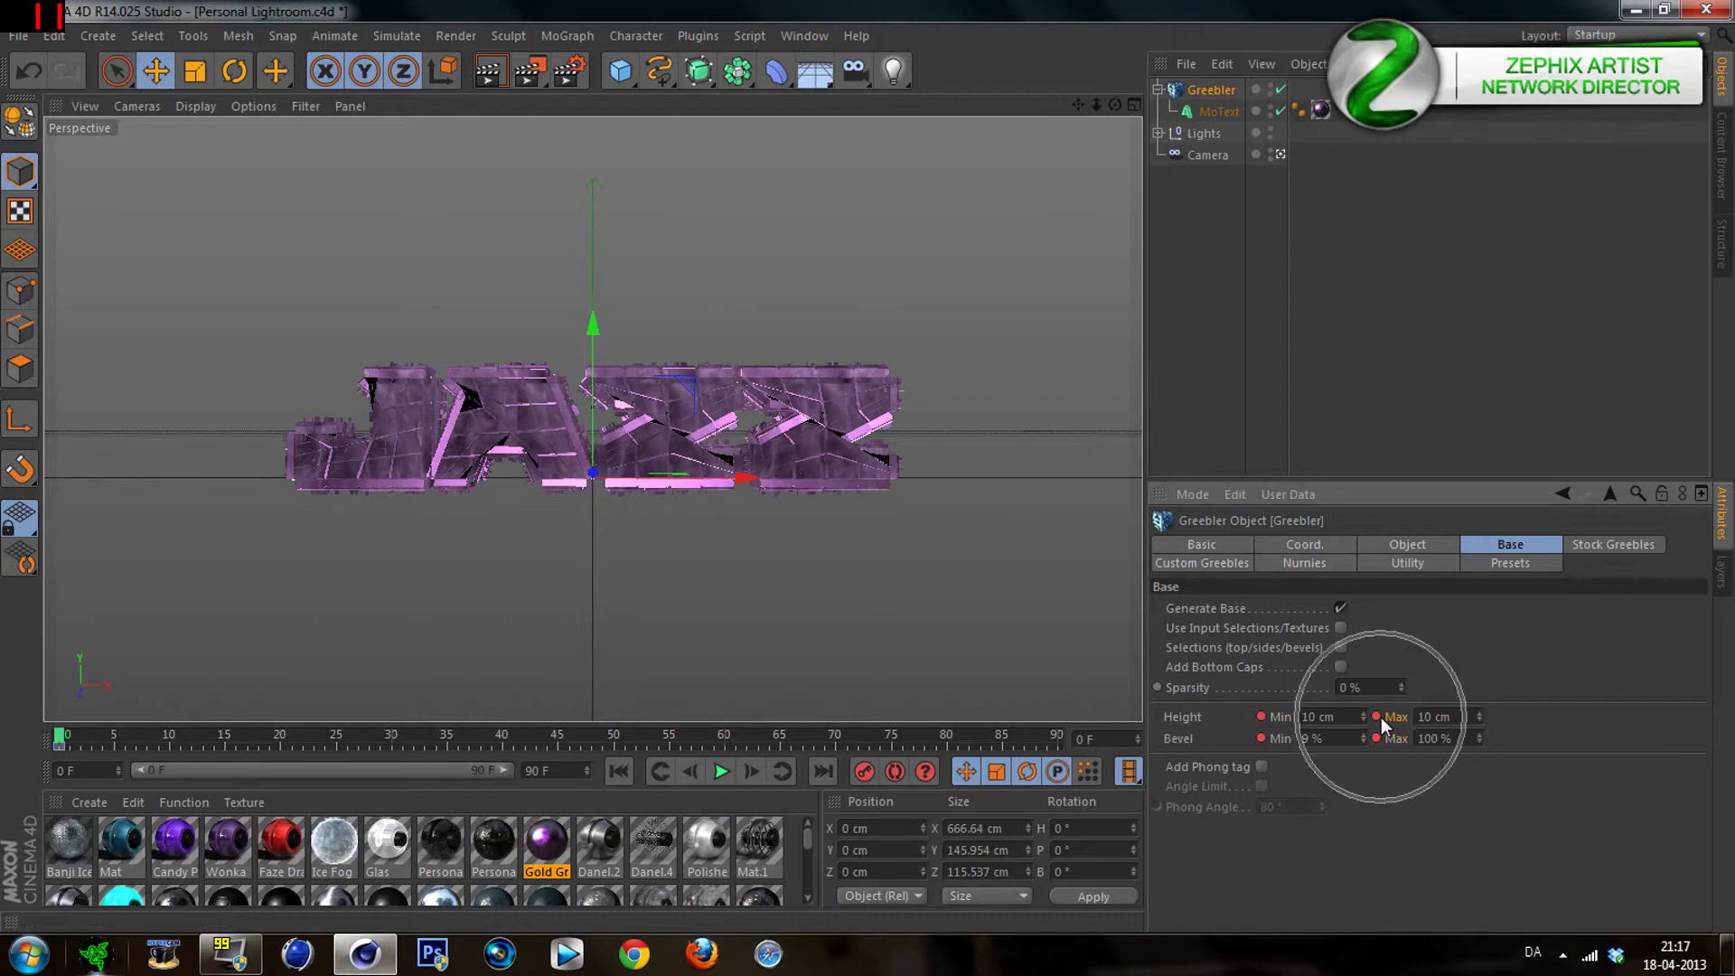
# Look through the Greebler's Greebles, Presets, Utility and Nurnies settings, ending on Custom Greebles
pyautogui.click(1588, 545)
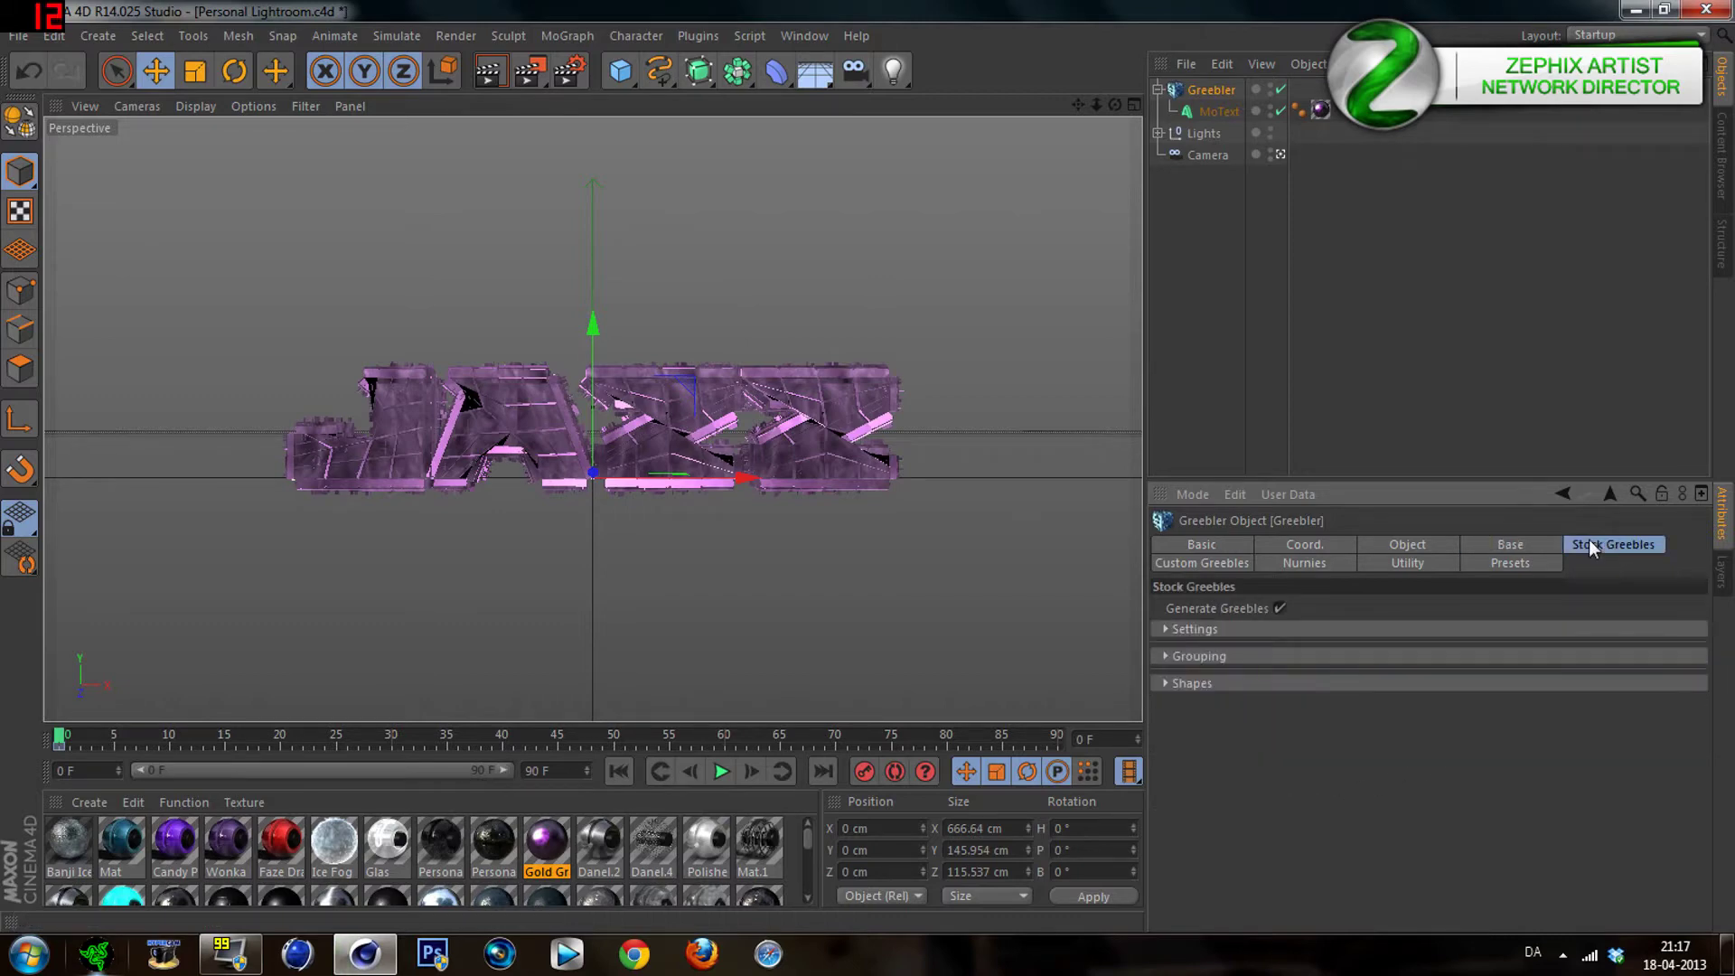
pyautogui.click(1505, 562)
pyautogui.click(1419, 565)
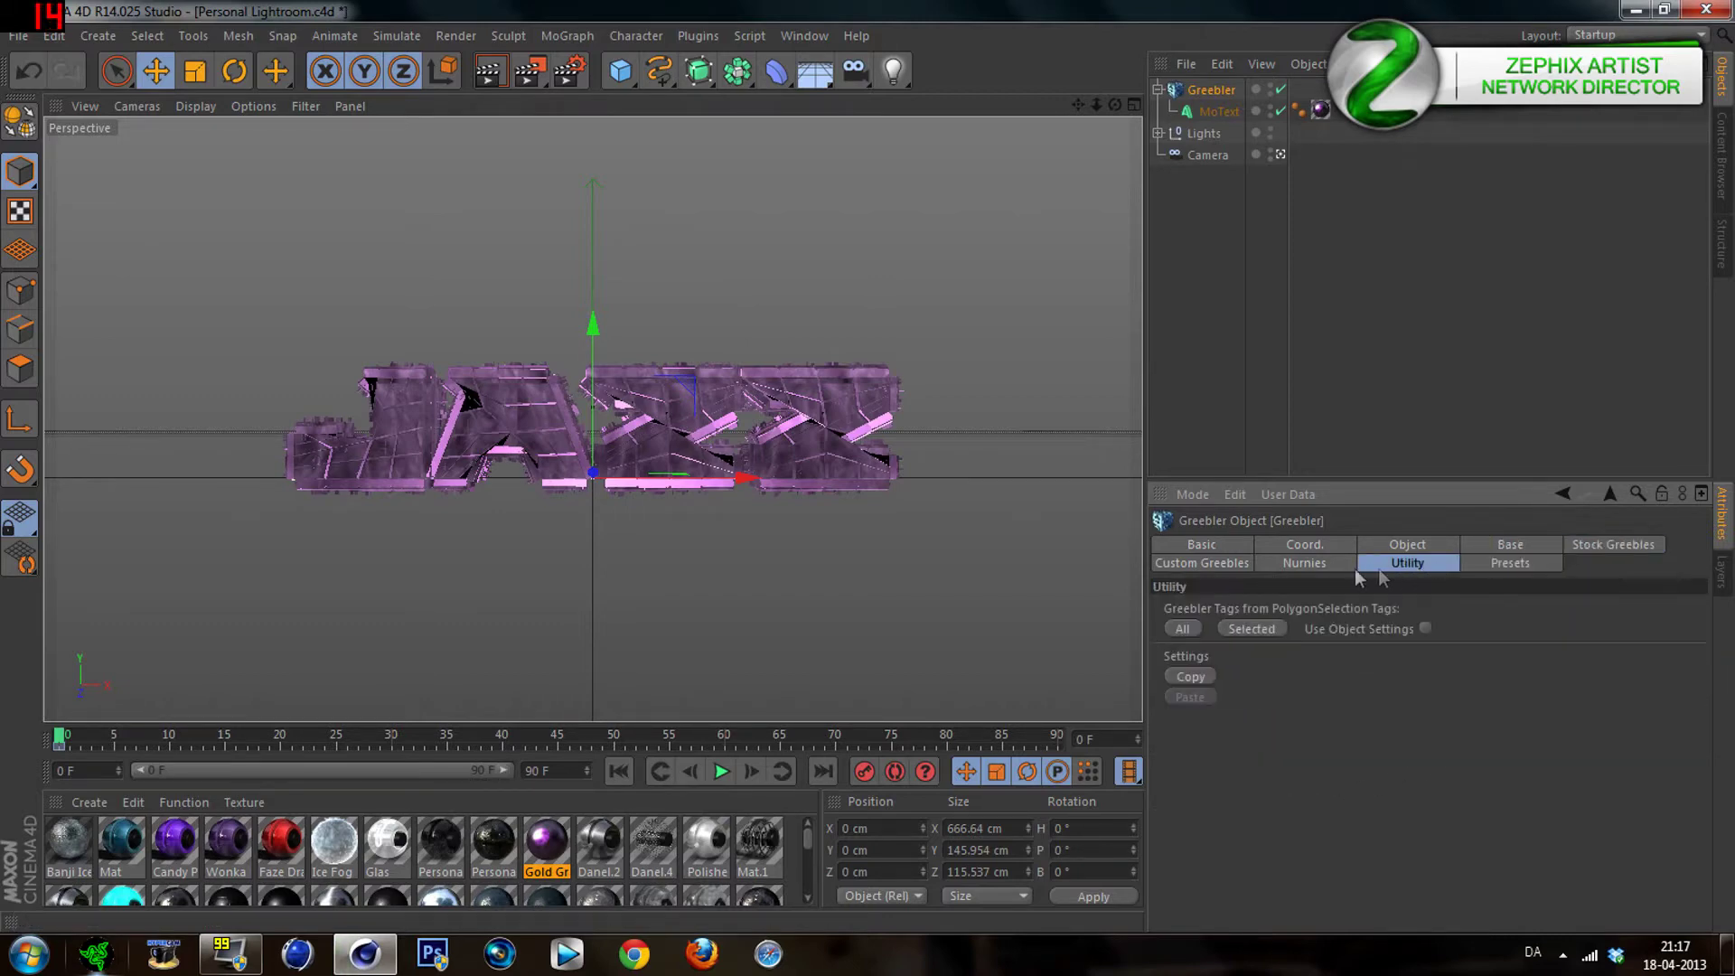
pyautogui.click(1335, 567)
pyautogui.click(1226, 564)
pyautogui.click(1202, 545)
pyautogui.click(1228, 562)
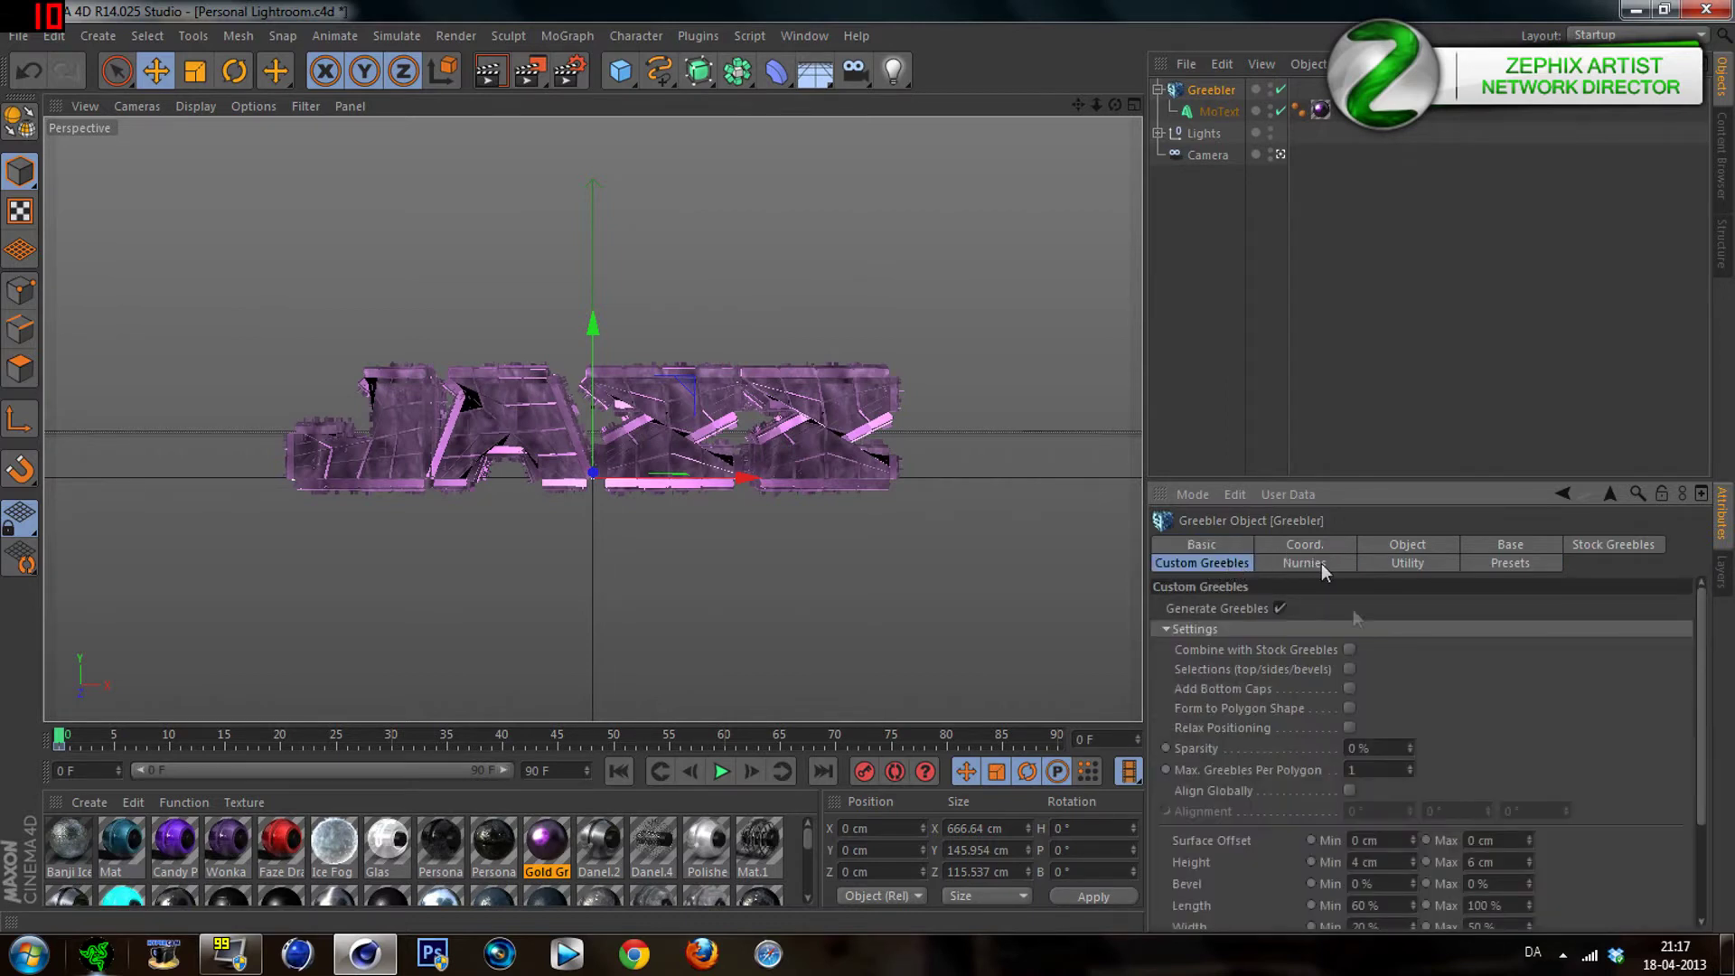
# Key the custom greeble Surface Offset, Height, Bevel, Length and Width Min values at frame 0
pyautogui.scroll(-3, 1327, 687)
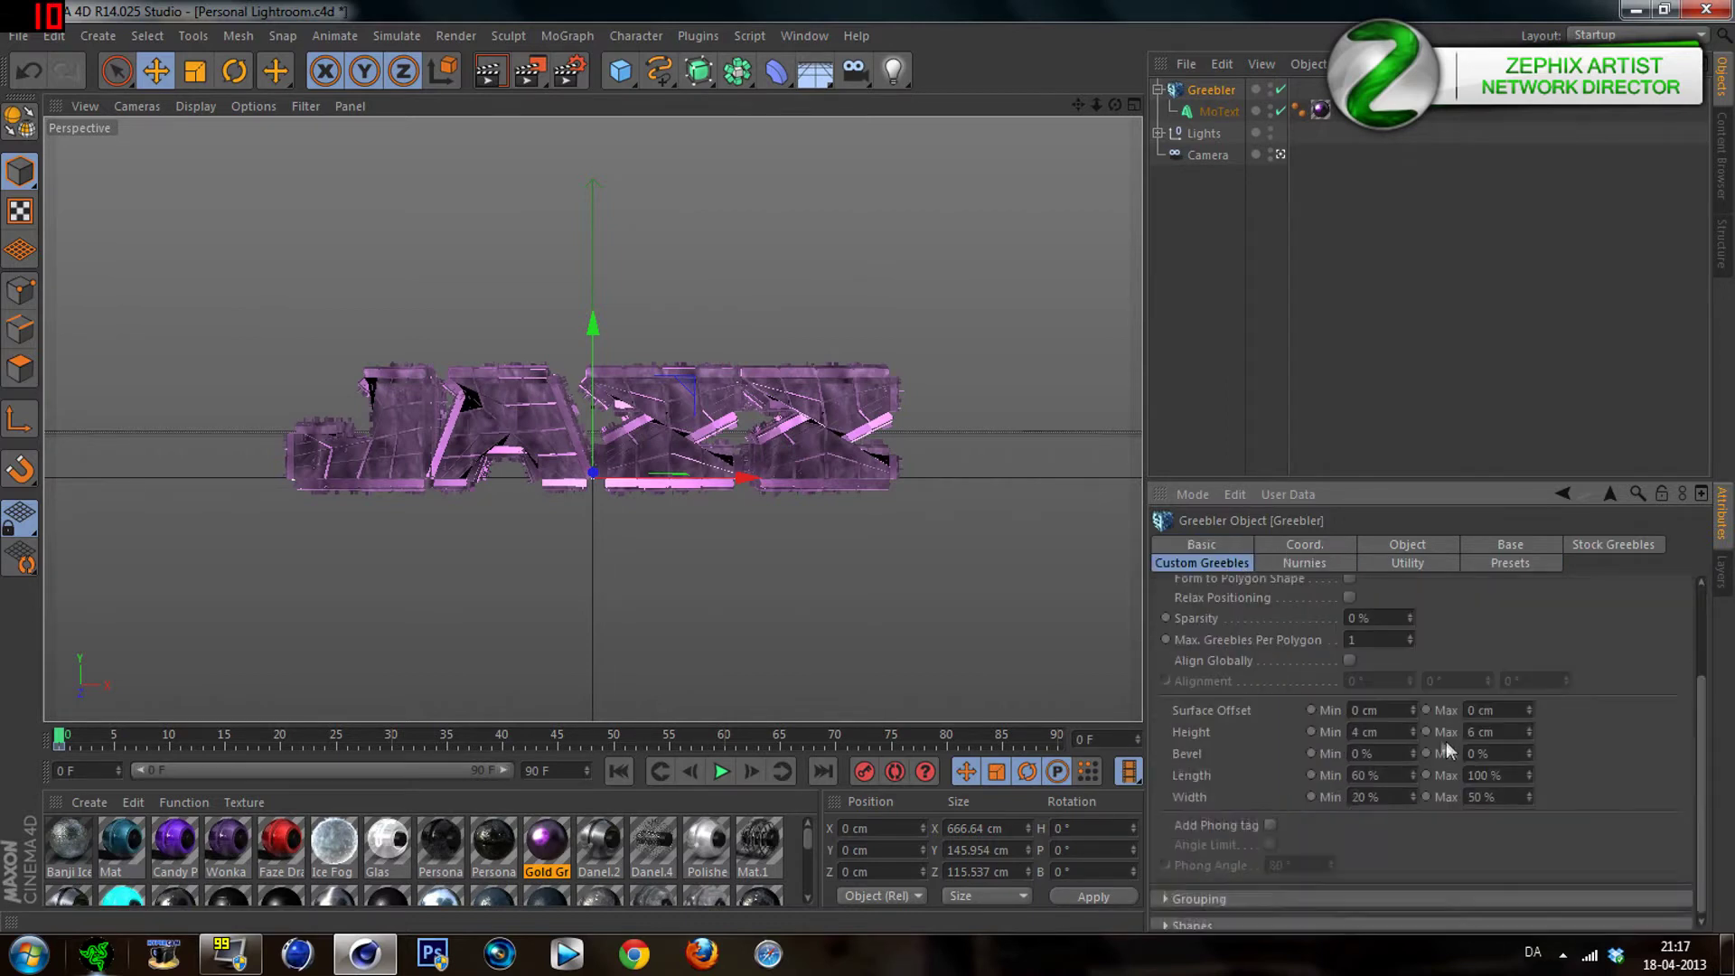
pyautogui.keyDown('ctrl'); pyautogui.click(1311, 706); pyautogui.keyUp('ctrl')
pyautogui.keyDown('ctrl'); pyautogui.click(1310, 727); pyautogui.keyUp('ctrl')
pyautogui.keyDown('ctrl'); pyautogui.click(1310, 750); pyautogui.keyUp('ctrl')
pyautogui.keyDown('ctrl'); pyautogui.click(1310, 771); pyautogui.keyUp('ctrl')
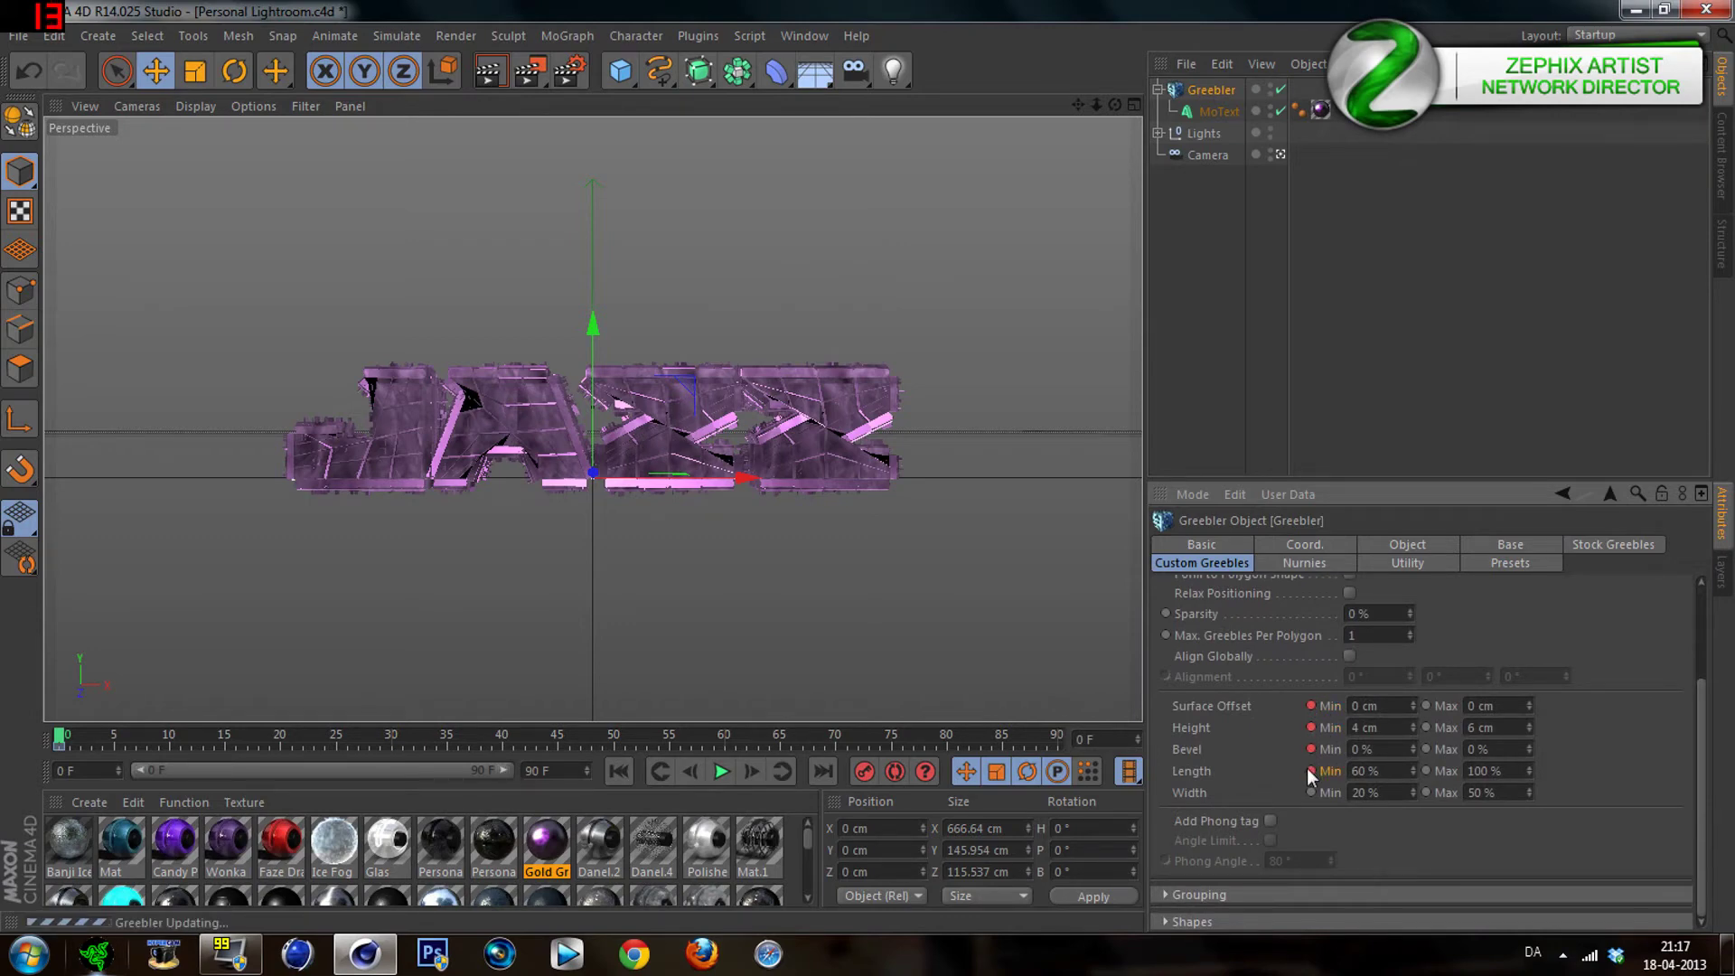
pyautogui.keyDown('ctrl'); pyautogui.click(1311, 793); pyautogui.keyUp('ctrl')
# Key the matching custom greeble Max values at frame 0, then move the playhead to frame 90
pyautogui.keyDown('ctrl'); pyautogui.click(1426, 793); pyautogui.keyUp('ctrl')
pyautogui.keyDown('ctrl'); pyautogui.click(1426, 771); pyautogui.keyUp('ctrl')
pyautogui.keyDown('ctrl'); pyautogui.click(1427, 749); pyautogui.keyUp('ctrl')
pyautogui.keyDown('ctrl'); pyautogui.click(1426, 728); pyautogui.keyUp('ctrl')
pyautogui.keyDown('ctrl'); pyautogui.click(1426, 706); pyautogui.keyUp('ctrl')
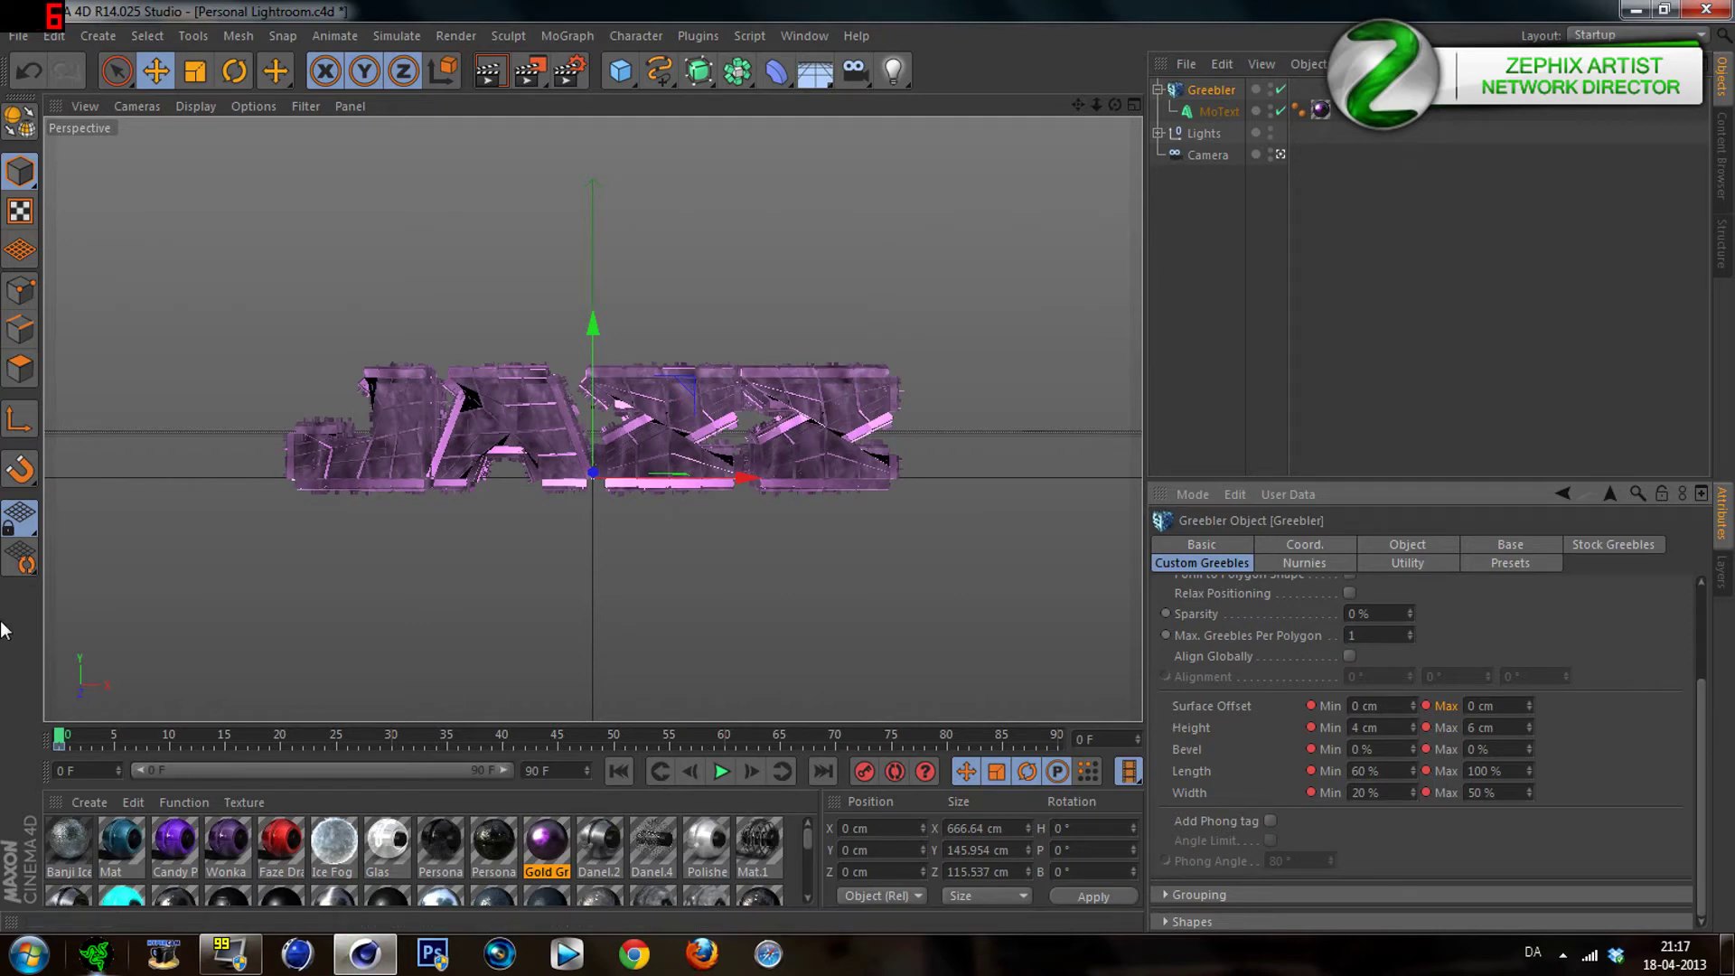
pyautogui.moveTo(58, 742); pyautogui.dragTo(1094, 743)
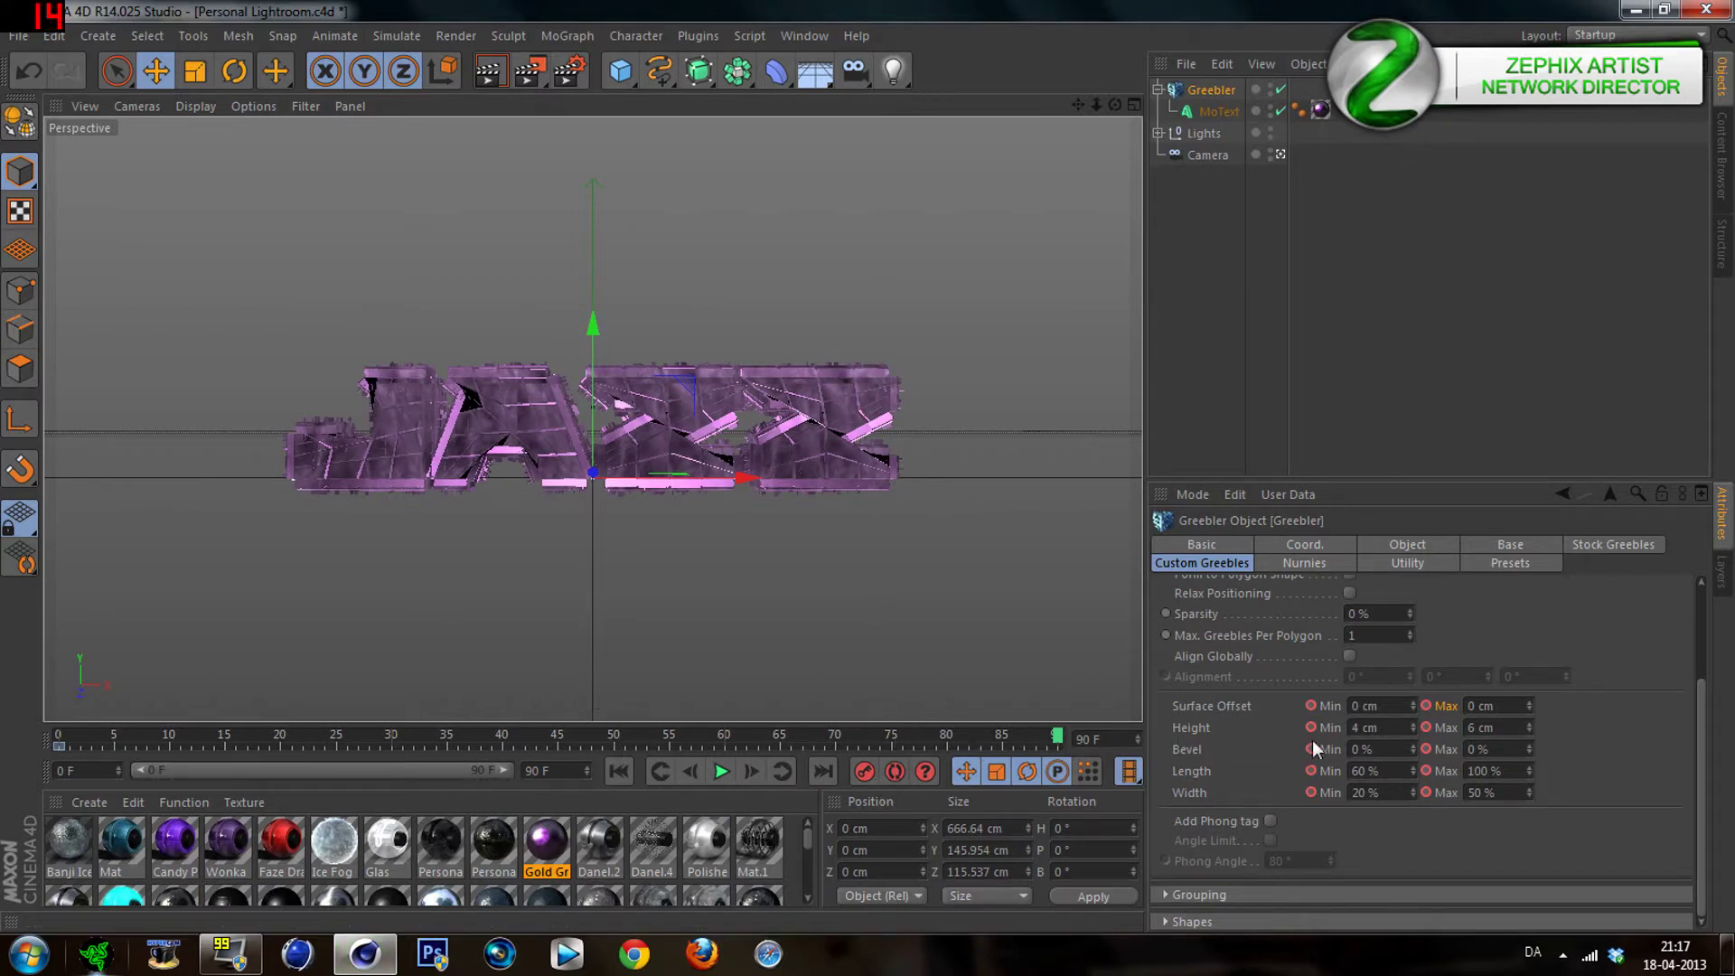
pyautogui.click(1360, 705)
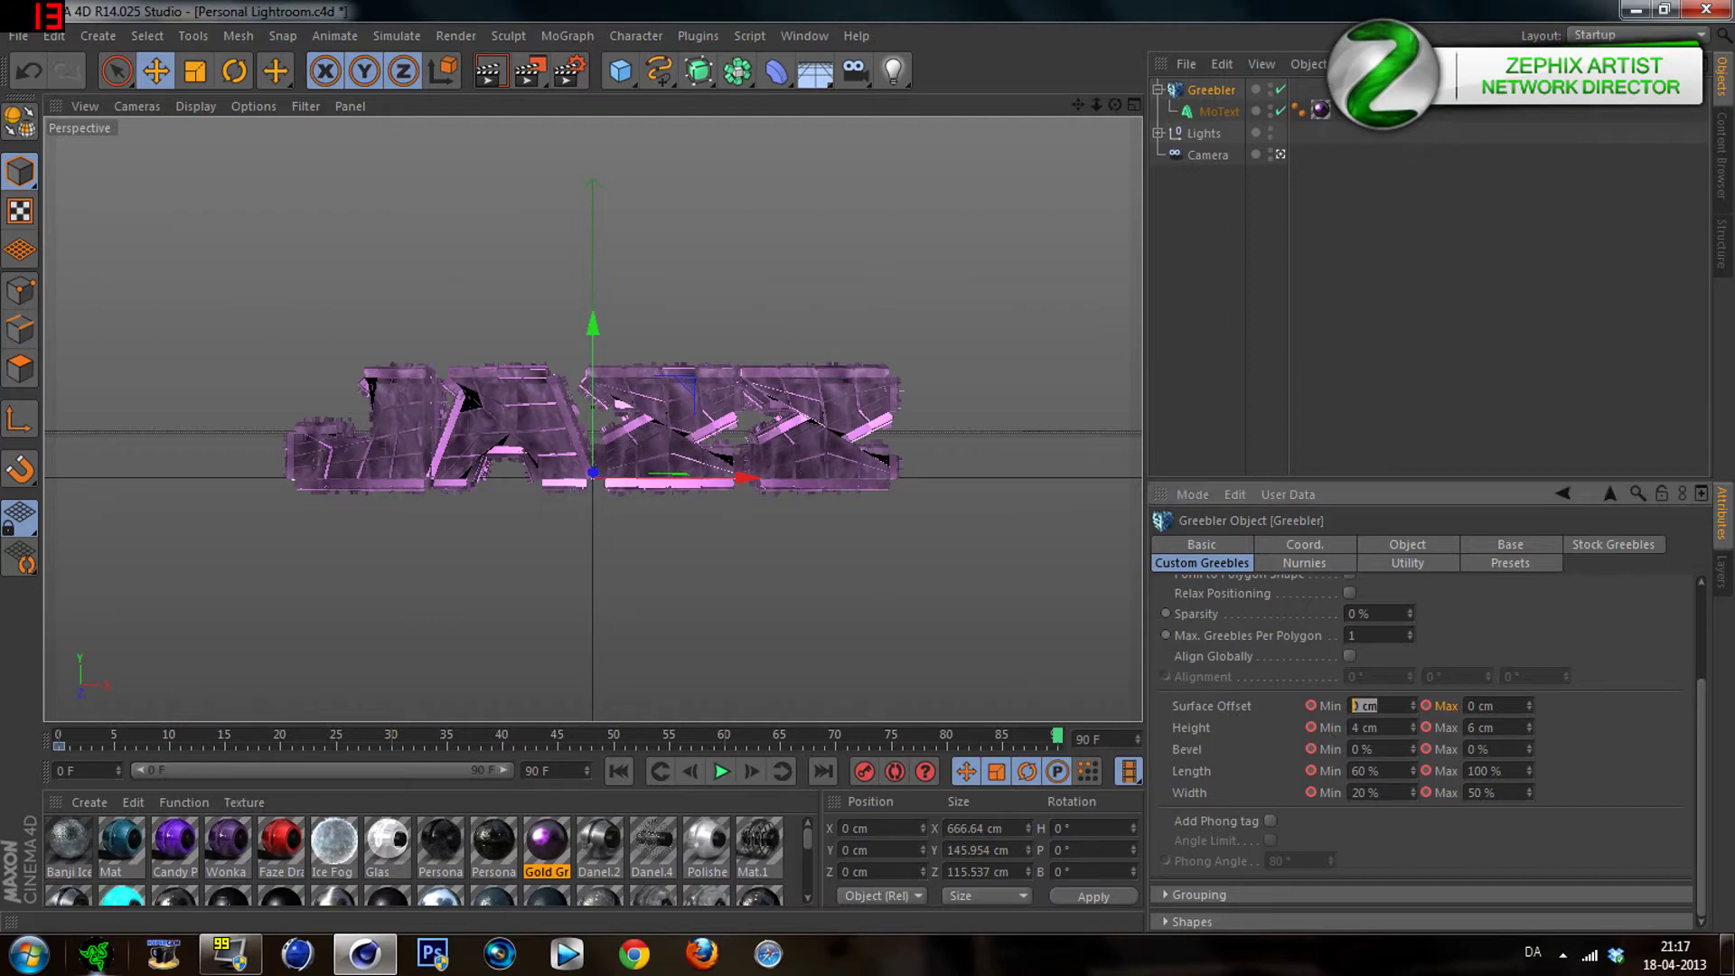
# At frame 90, set every custom greeble Min and Max field to 0
pyautogui.press('Tab')
pyautogui.write('0')
pyautogui.press('Tab')
pyautogui.press('Tab')
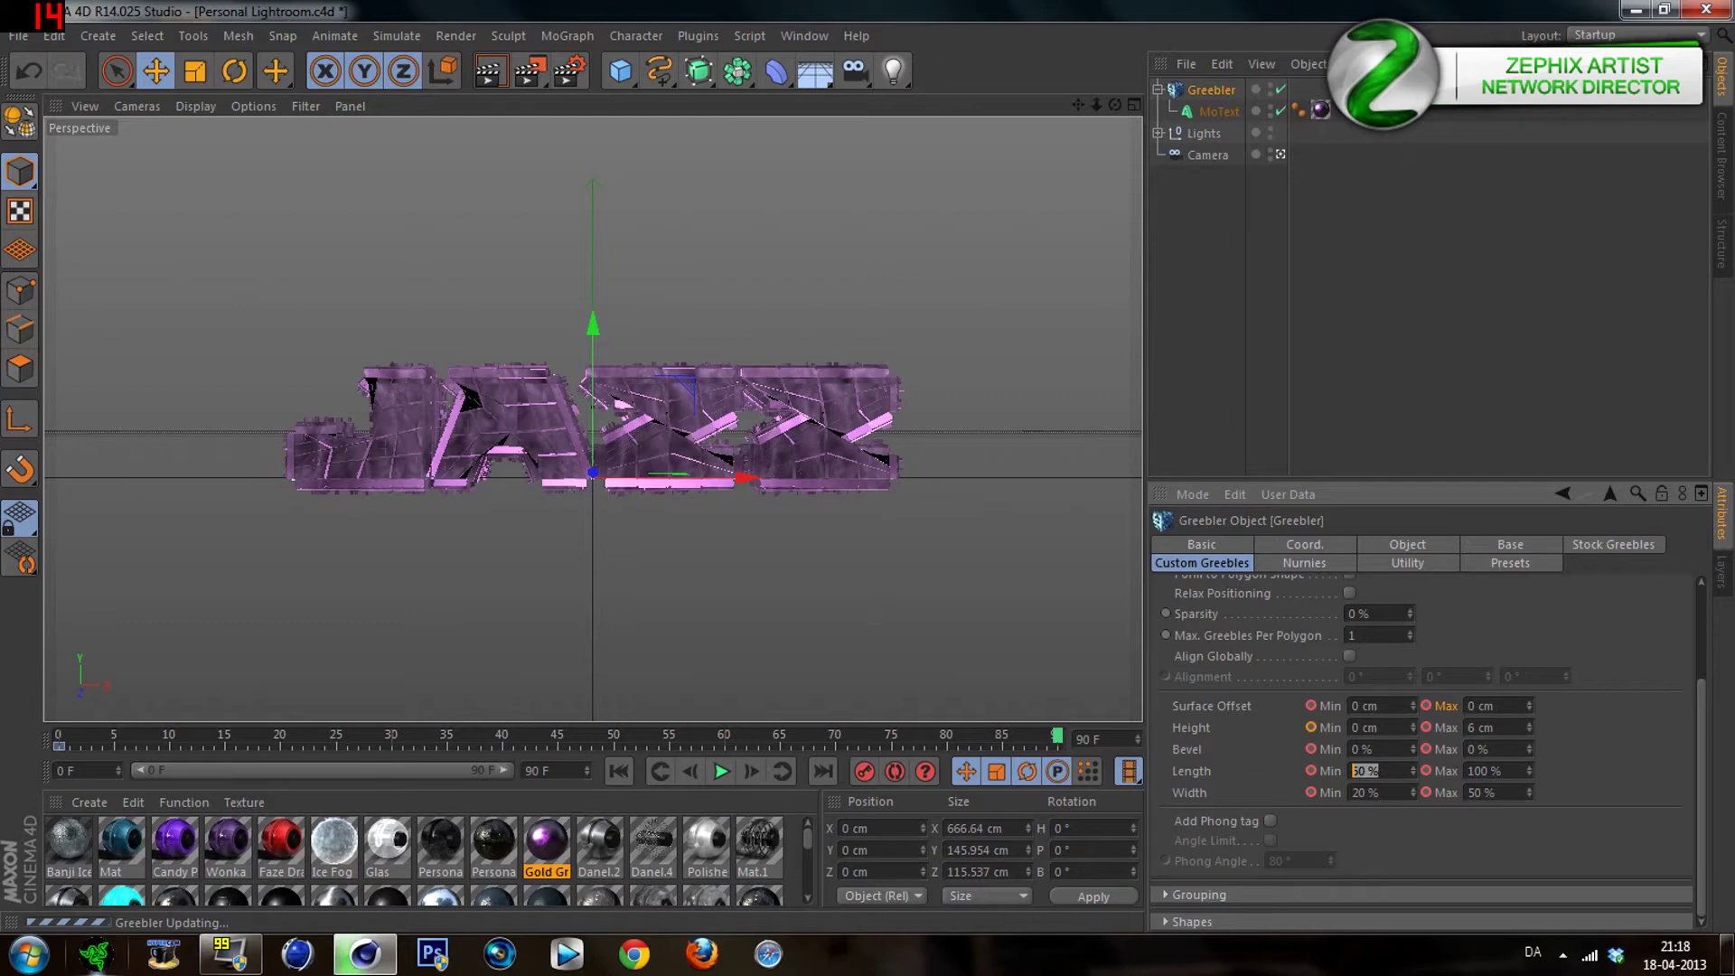
pyautogui.write('0')
pyautogui.press('Tab')
pyautogui.write('0')
pyautogui.press('Tab')
pyautogui.write('0')
pyautogui.hotkey('shift', 'Tab')
pyautogui.write('0')
pyautogui.hotkey('shift', 'Tab')
pyautogui.hotkey('shift', 'Tab')
pyautogui.press('BackSpace')
pyautogui.write('0')
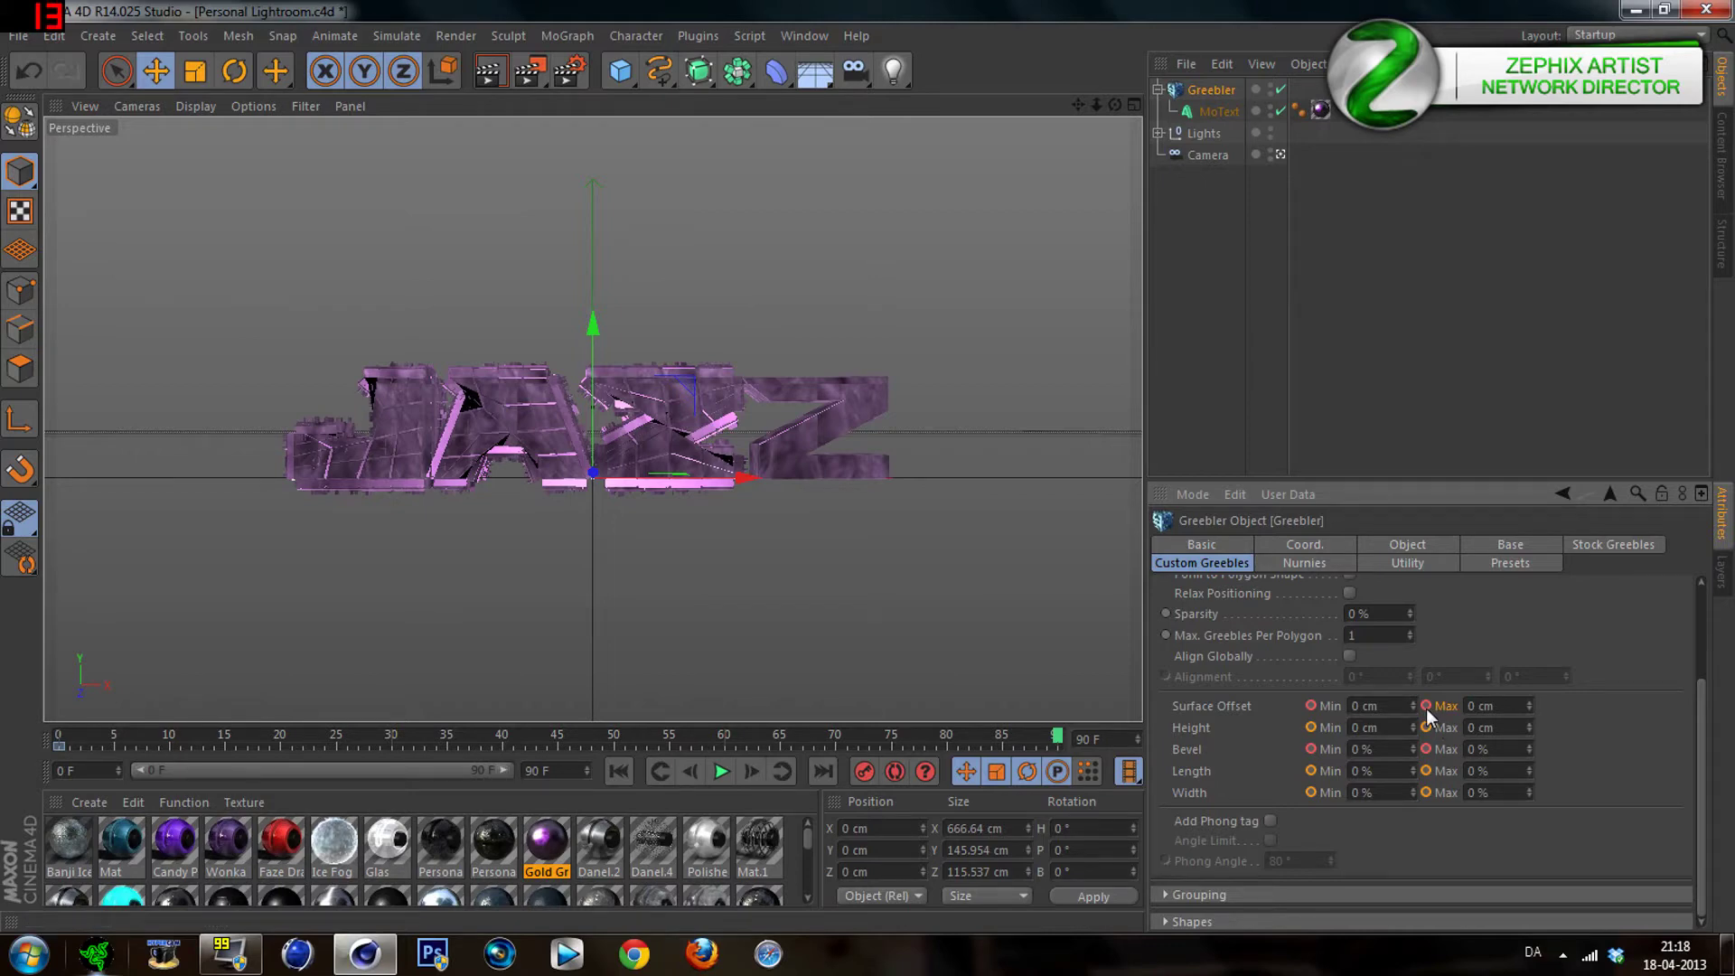
# Key the zeroed custom greeble Min and Max values at frame 90
pyautogui.click(1427, 706)
pyautogui.click(1426, 727)
pyautogui.click(1426, 749)
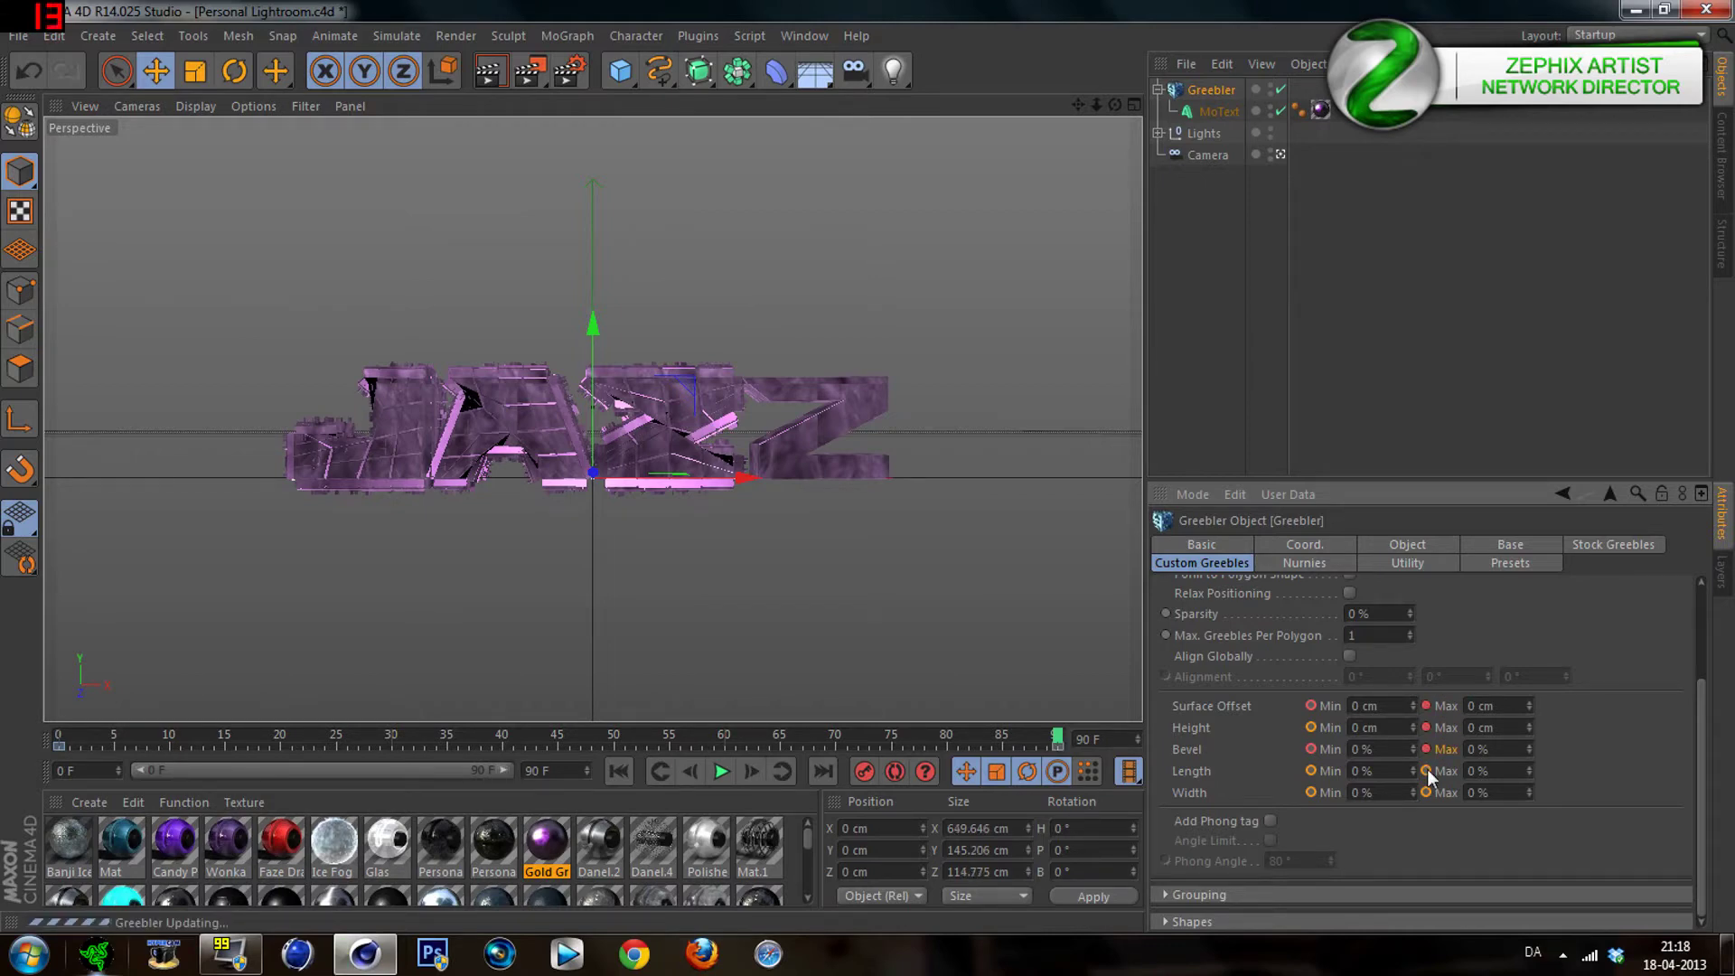
pyautogui.click(1425, 792)
pyautogui.click(1311, 792)
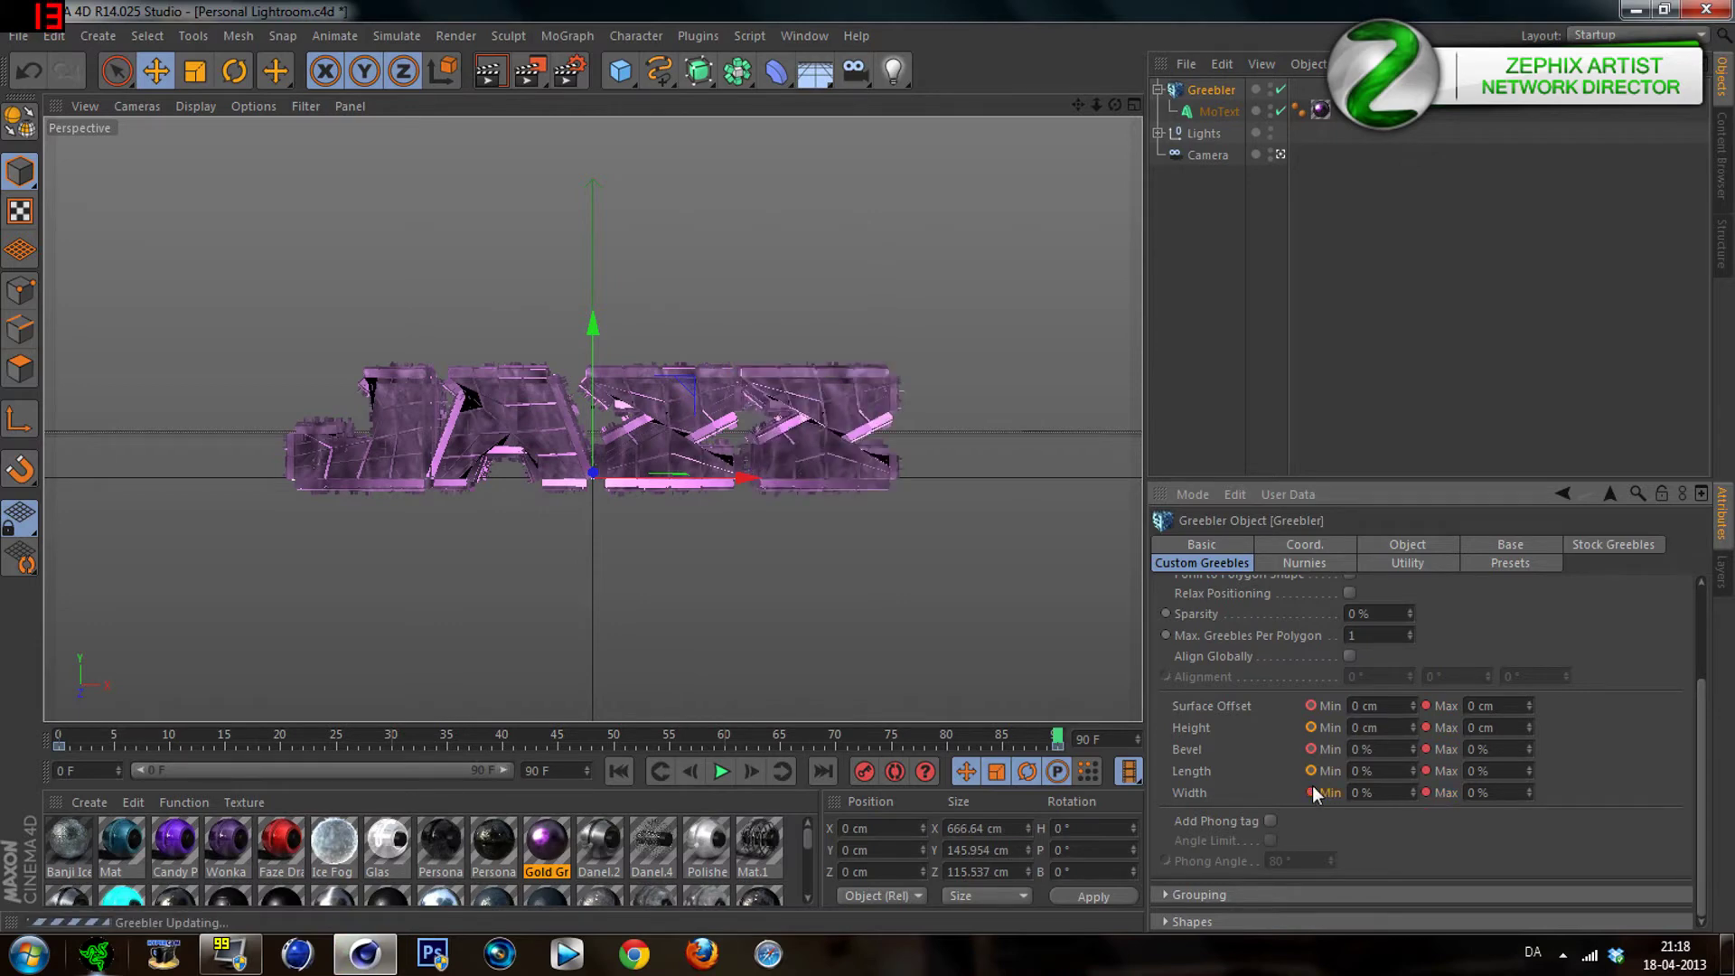
pyautogui.click(1312, 727)
pyautogui.click(1311, 705)
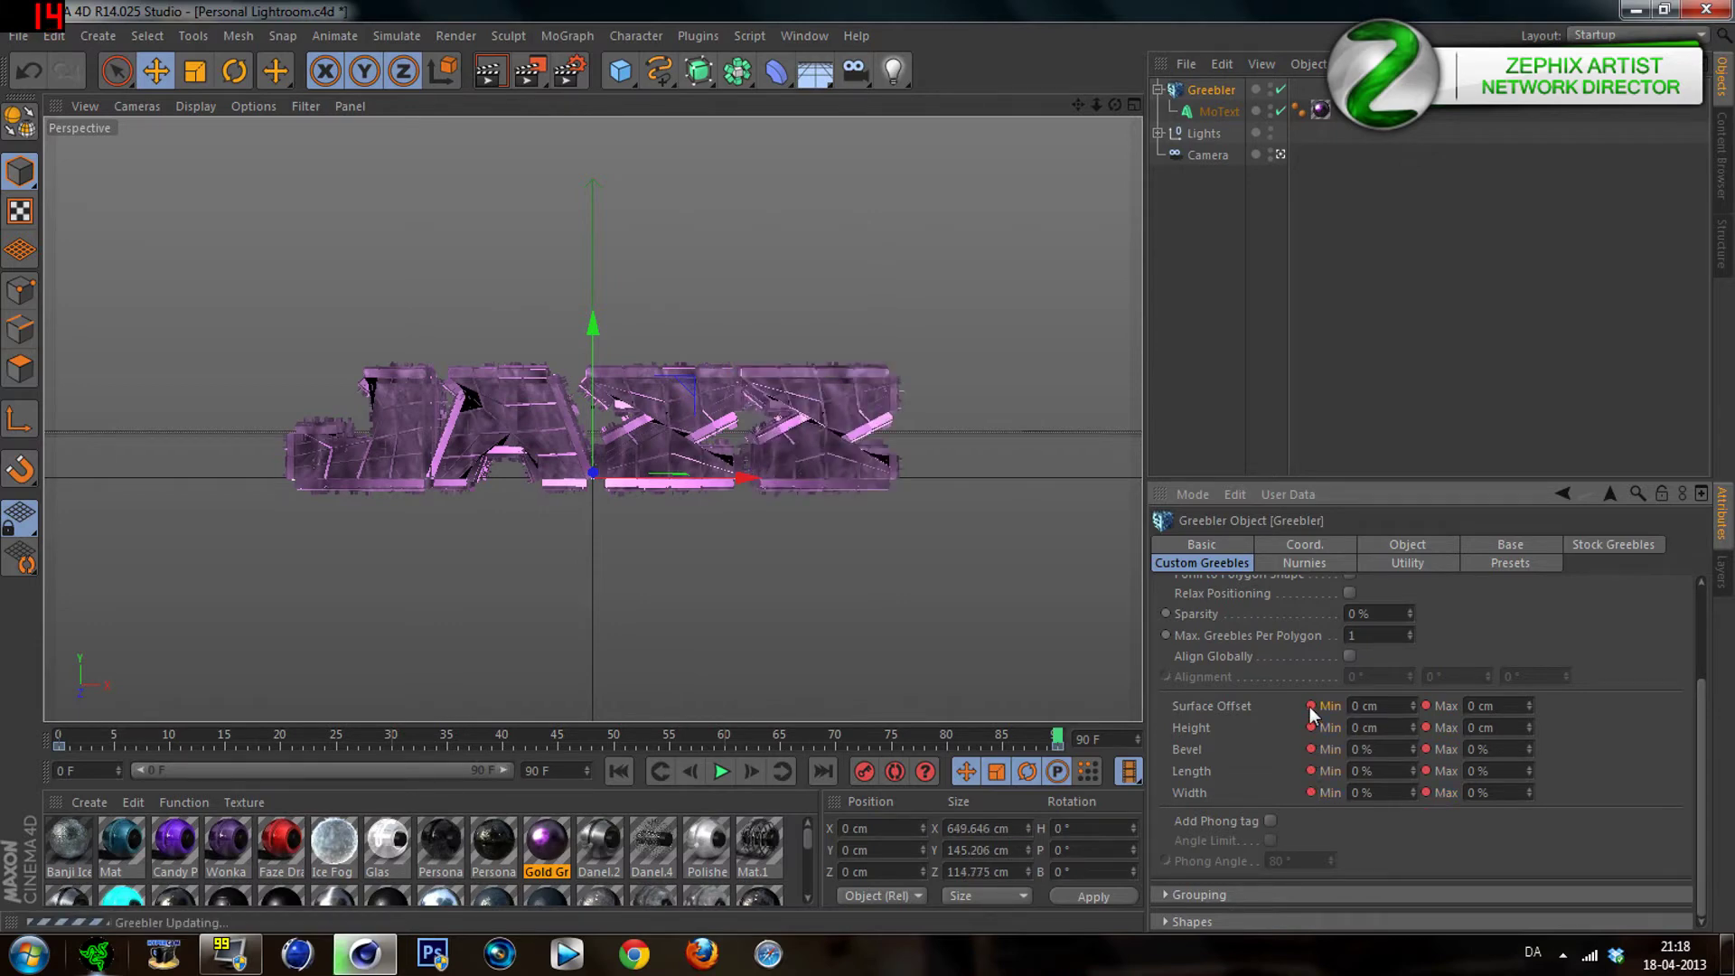
pyautogui.click(1538, 545)
# Set the base Height and Bevel Min/Max to 0 and key them at frame 90
pyautogui.moveTo(1318, 738); pyautogui.dragTo(1289, 741)
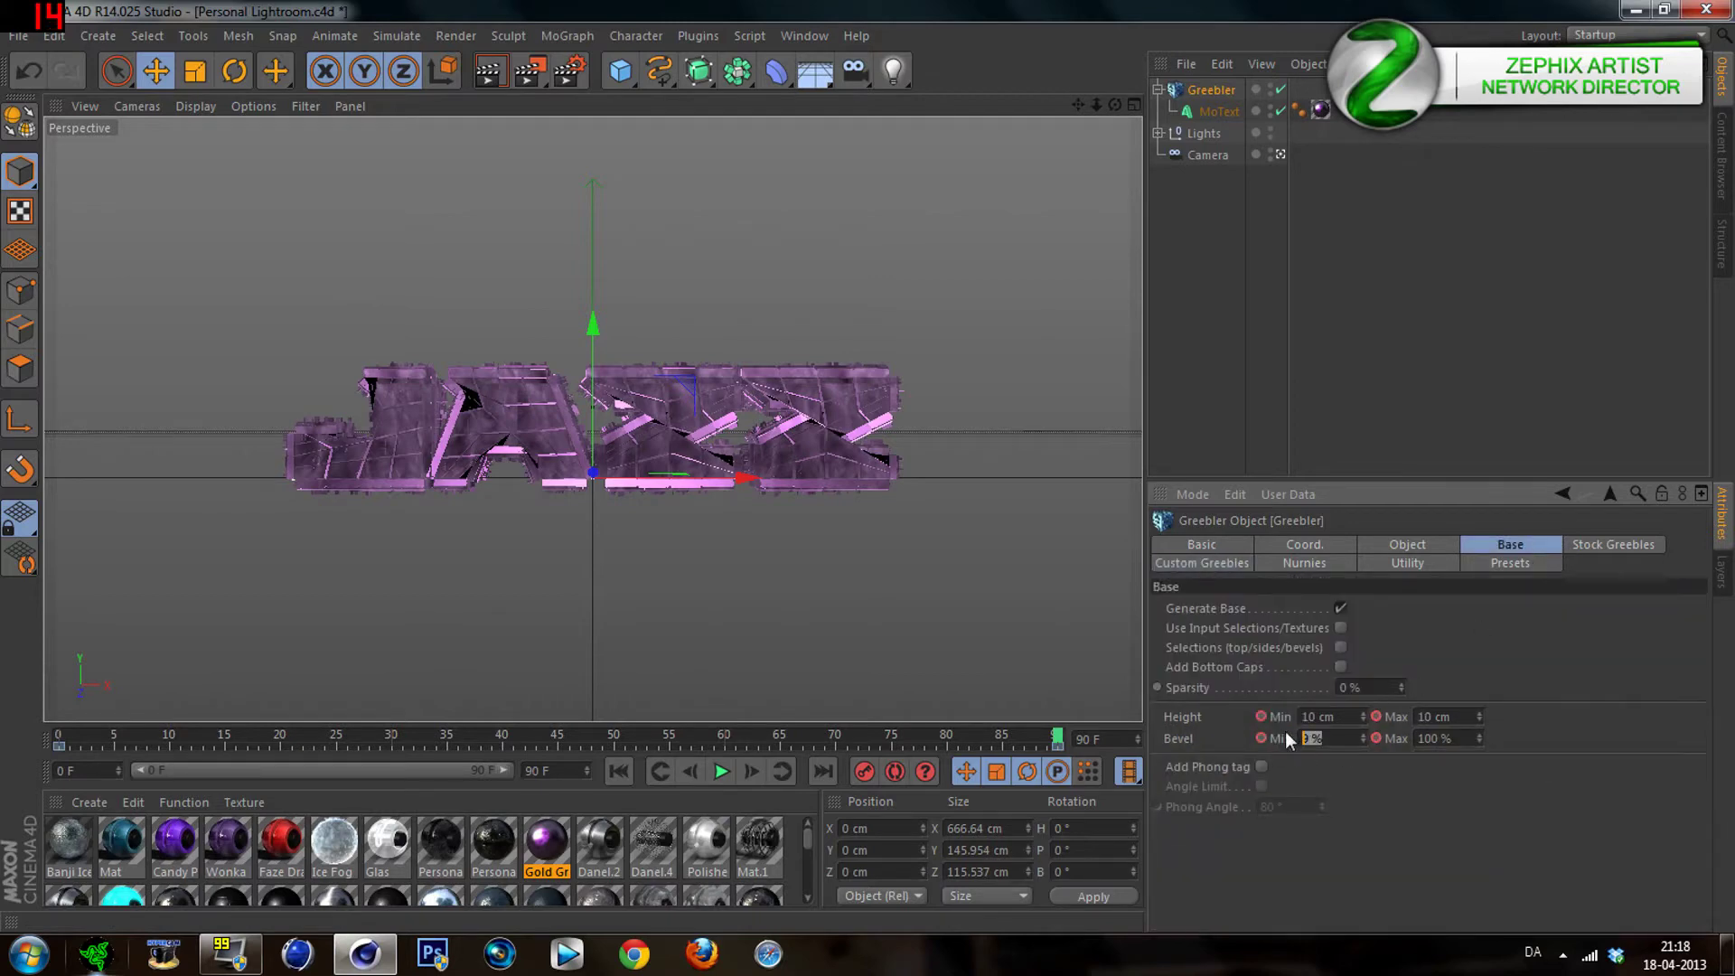
pyautogui.doubleClick(1325, 716)
pyautogui.write('0')
pyautogui.moveTo(1455, 739); pyautogui.dragTo(1415, 738)
pyautogui.press('BackSpace')
pyautogui.write('0')
pyautogui.press('Return')
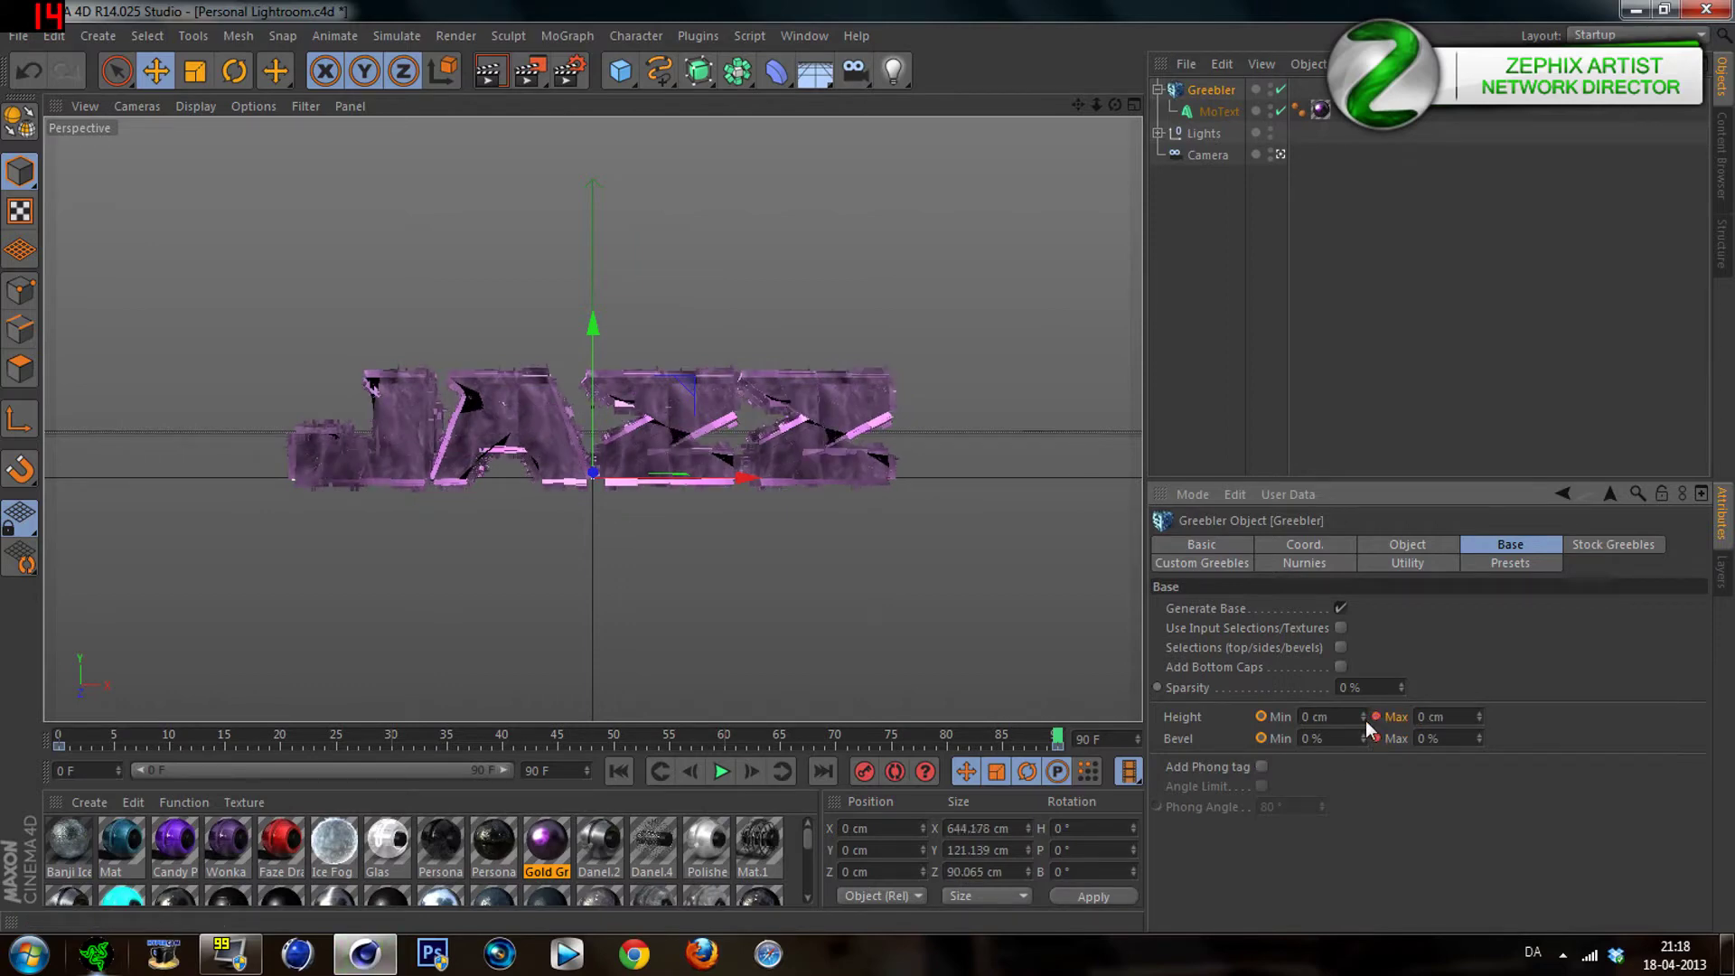
pyautogui.click(1262, 737)
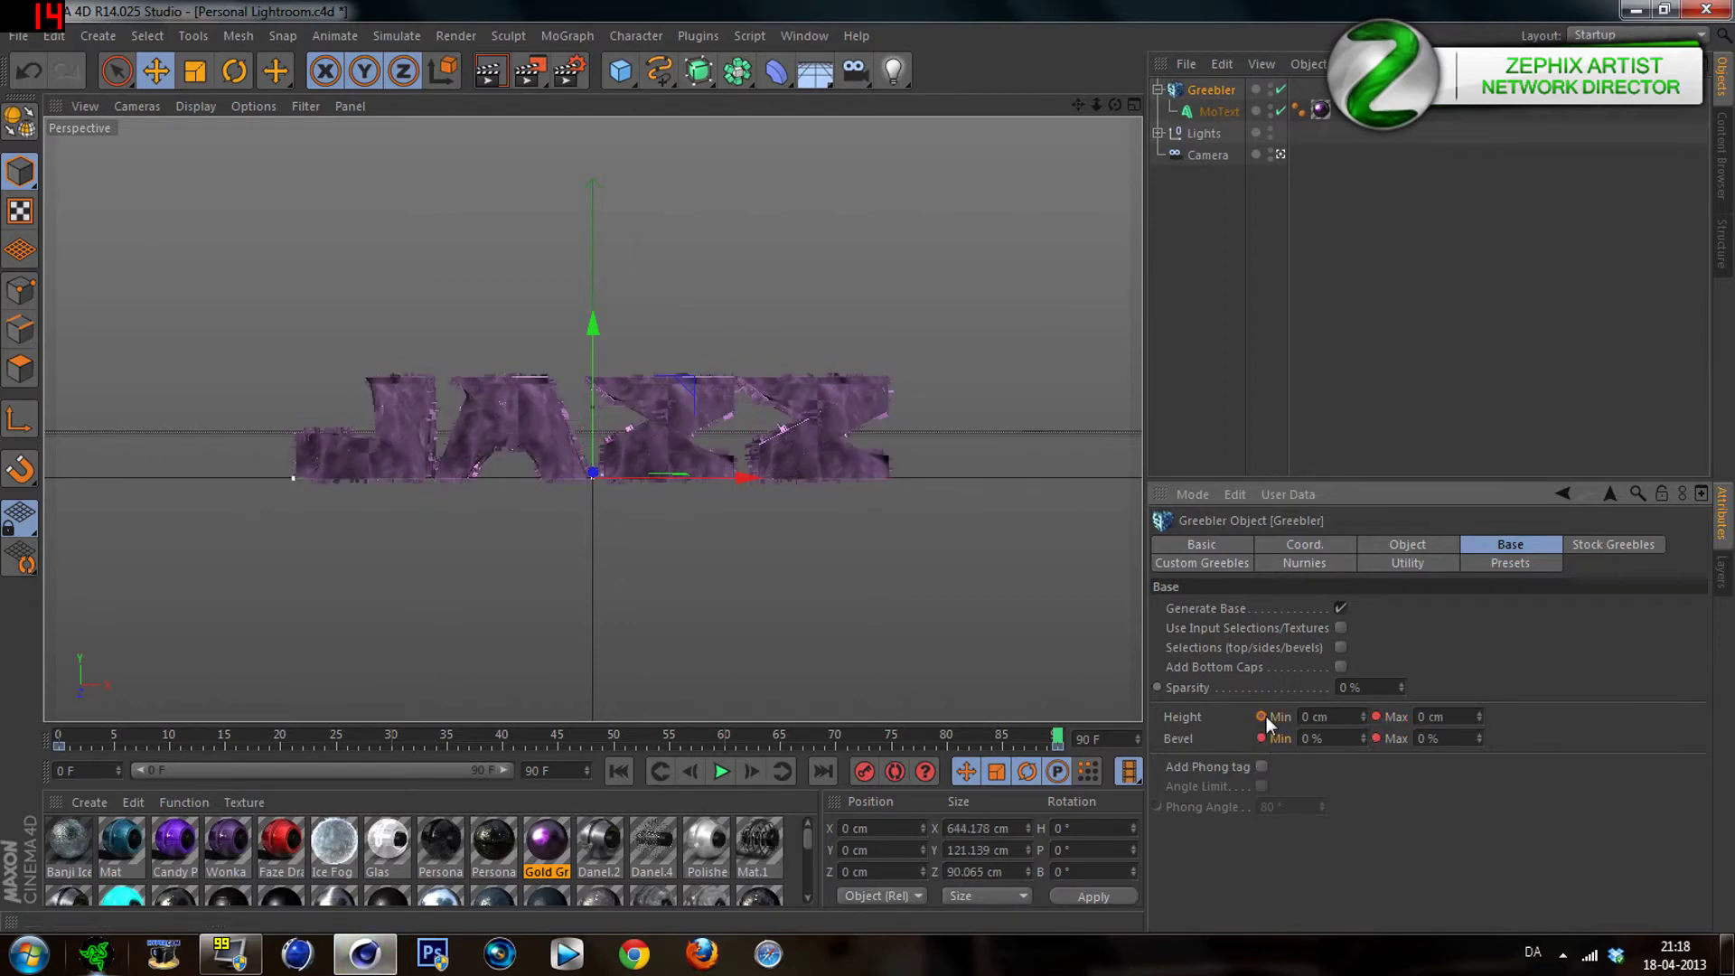
# Set the Greebler's Subdivision to 0 and key it at frame 90
pyautogui.click(1379, 548)
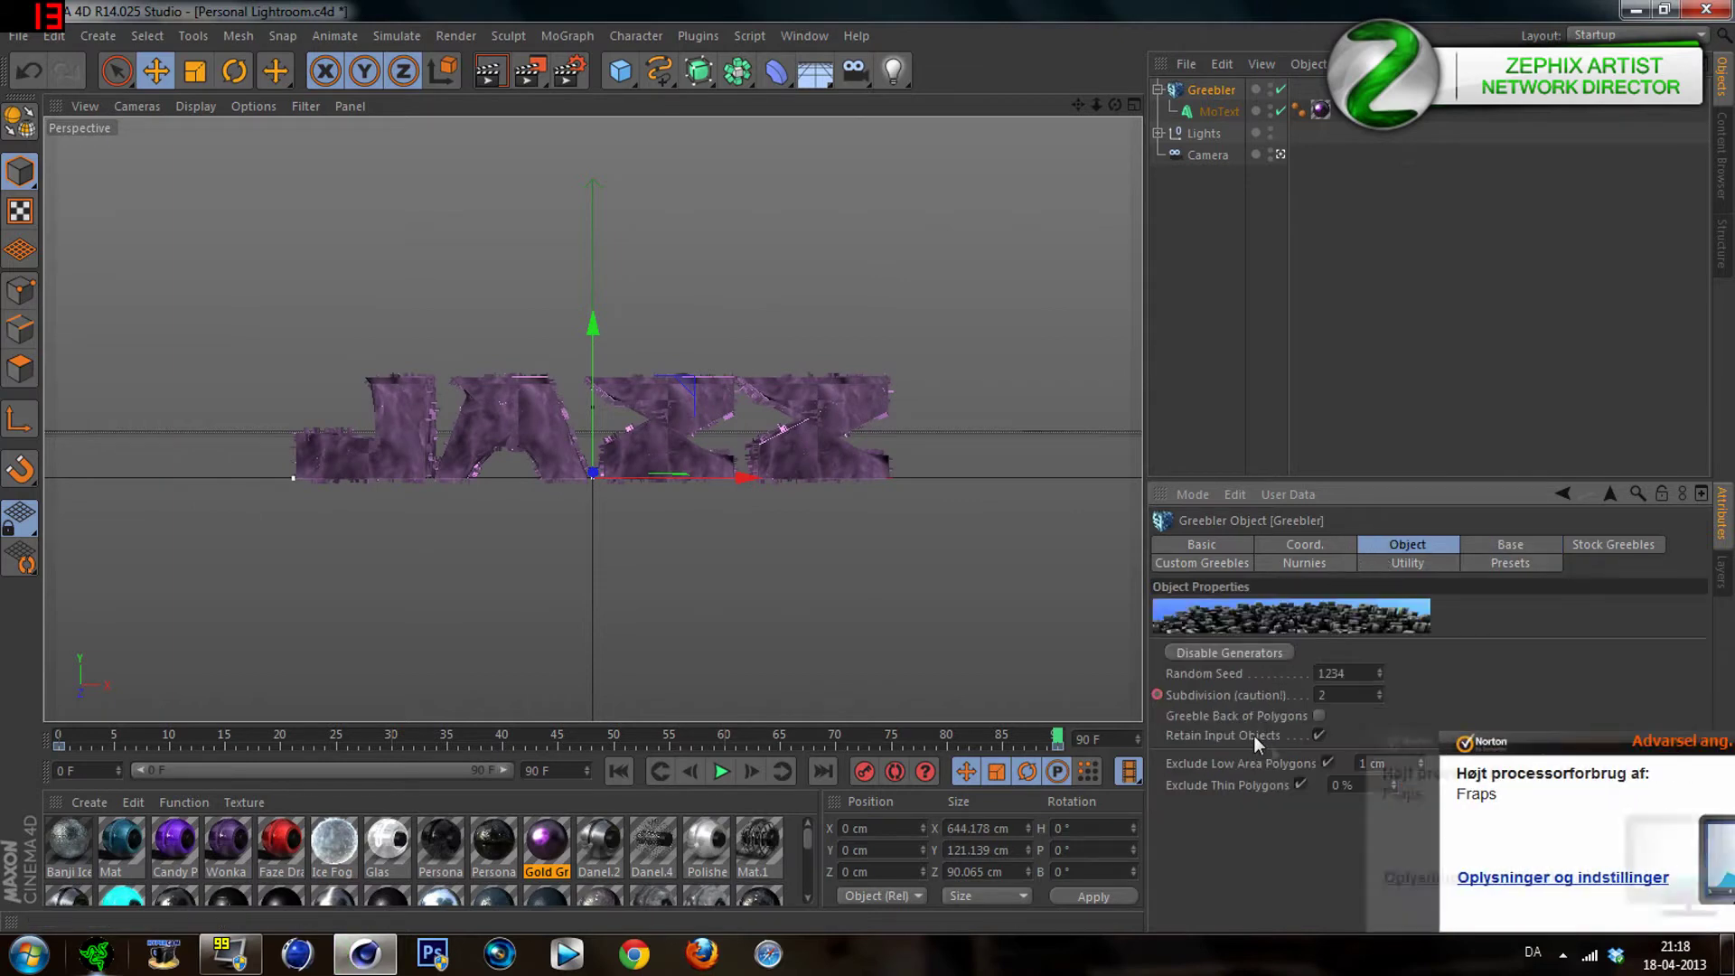
pyautogui.doubleClick(1322, 695)
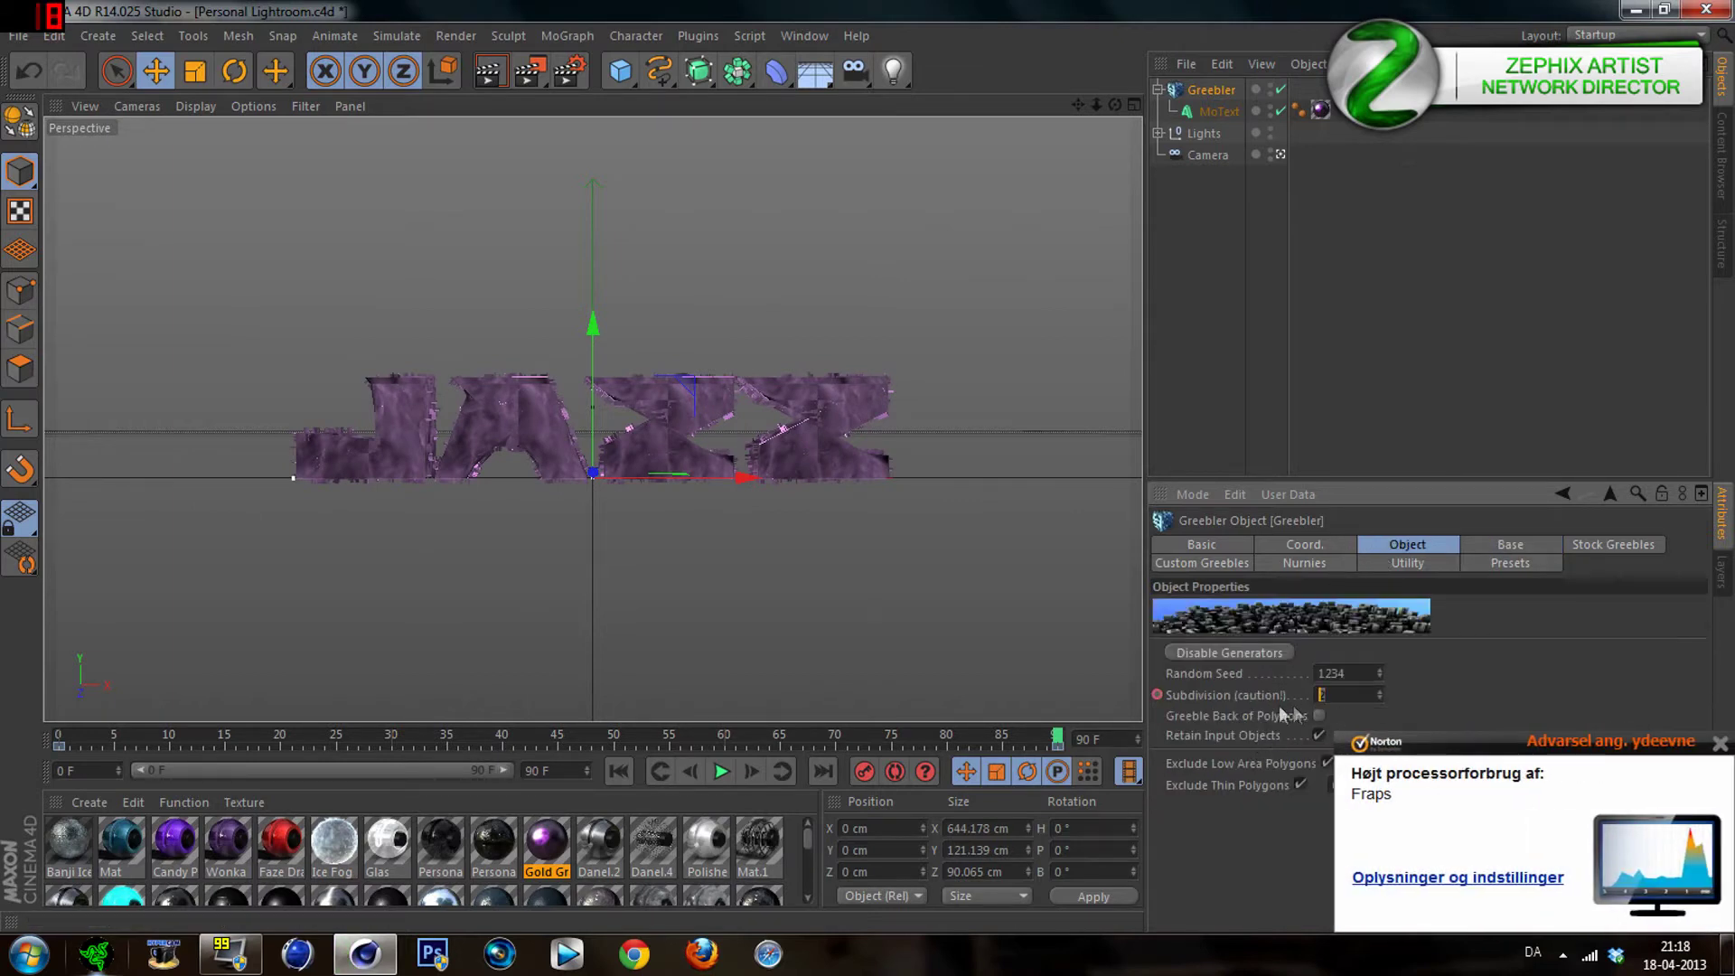
pyautogui.write('0')
pyautogui.press('Return')
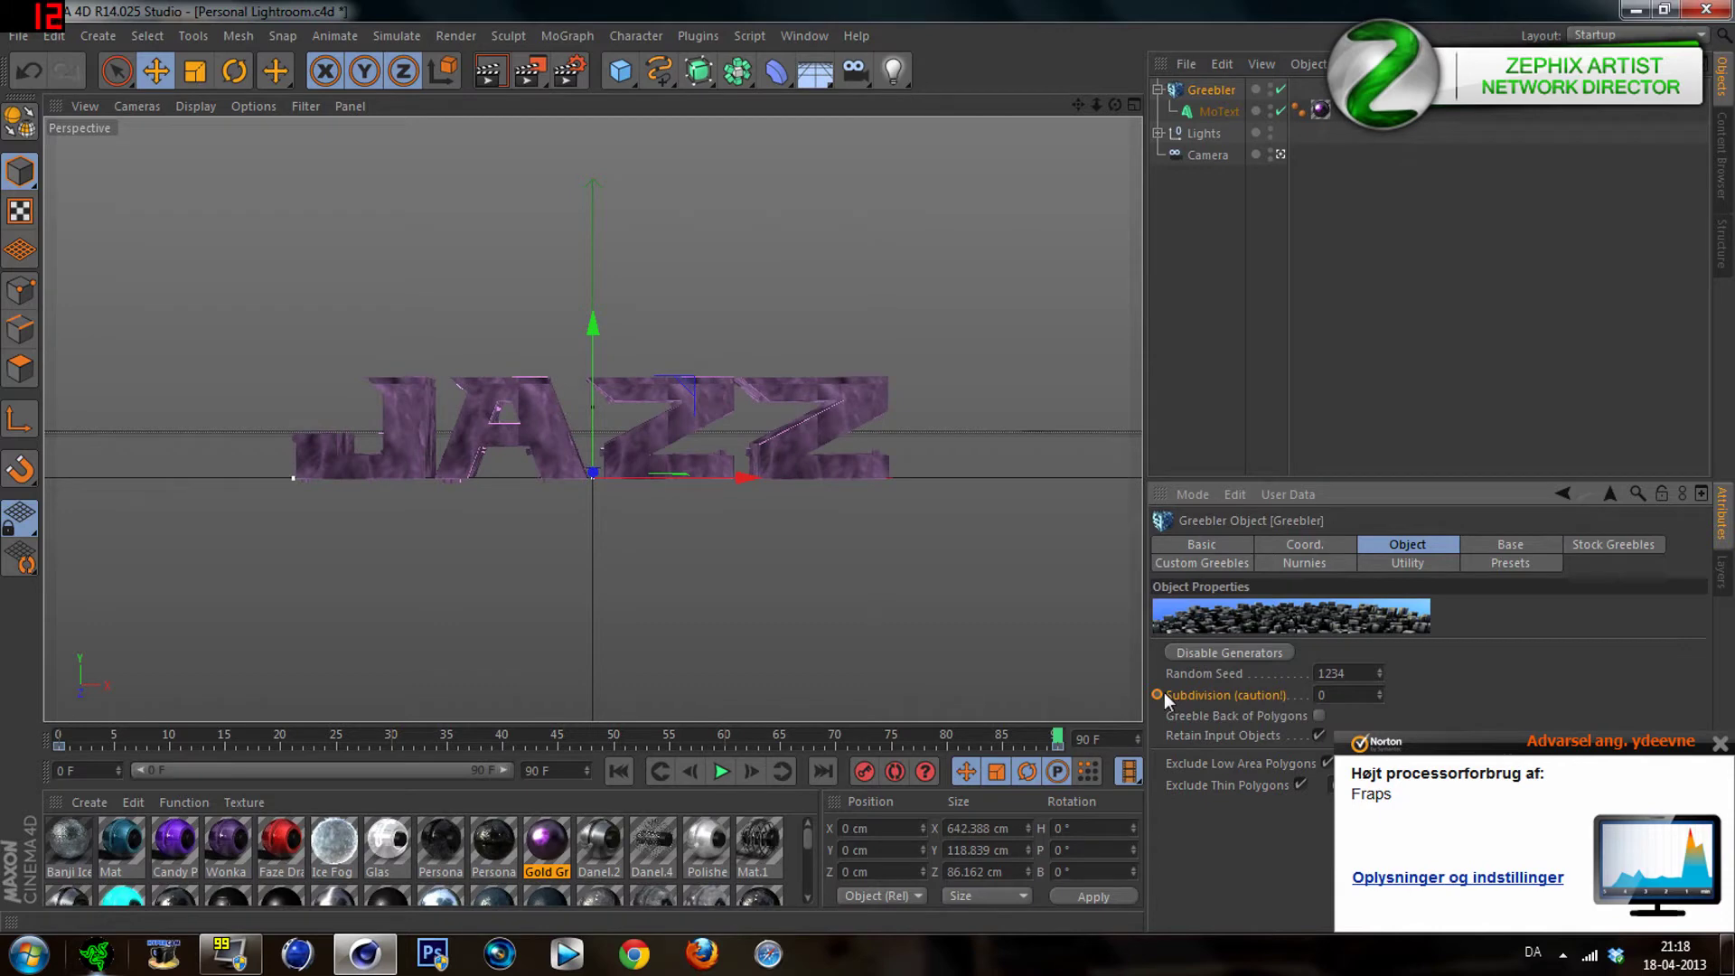
pyautogui.click(1157, 695)
# Scrub the greeble animation through frames 72, 65, 28 and 17
pyautogui.click(857, 745)
pyautogui.moveTo(833, 752); pyautogui.dragTo(780, 744)
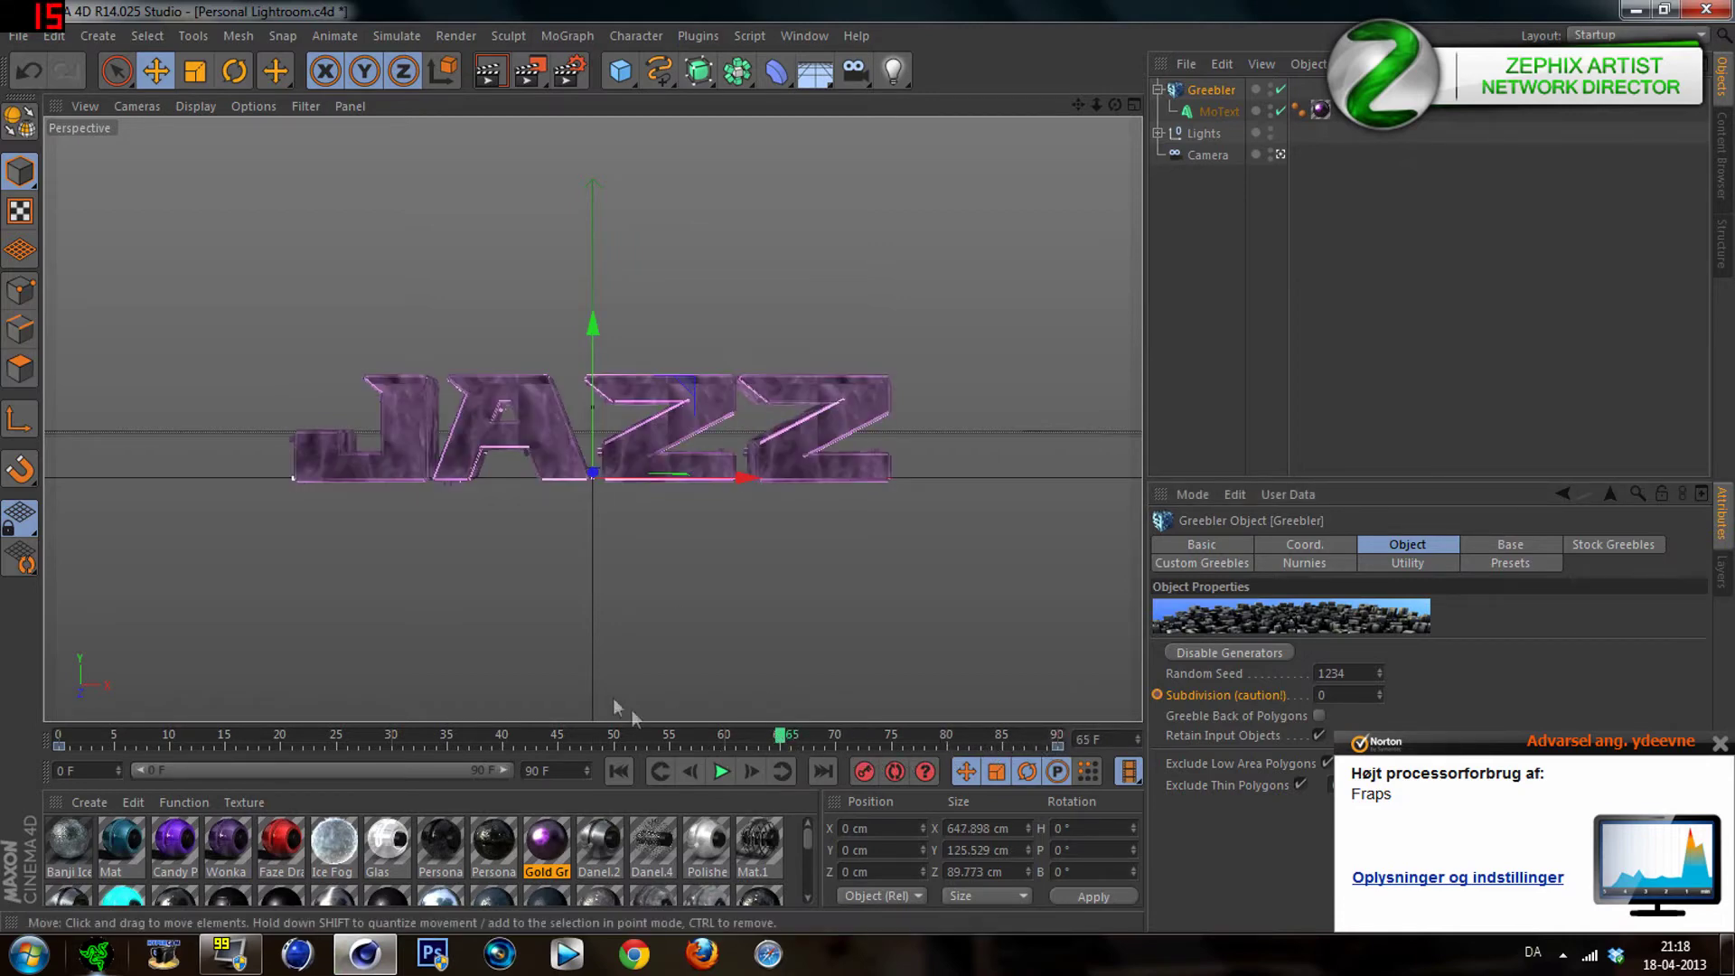
pyautogui.click(365, 734)
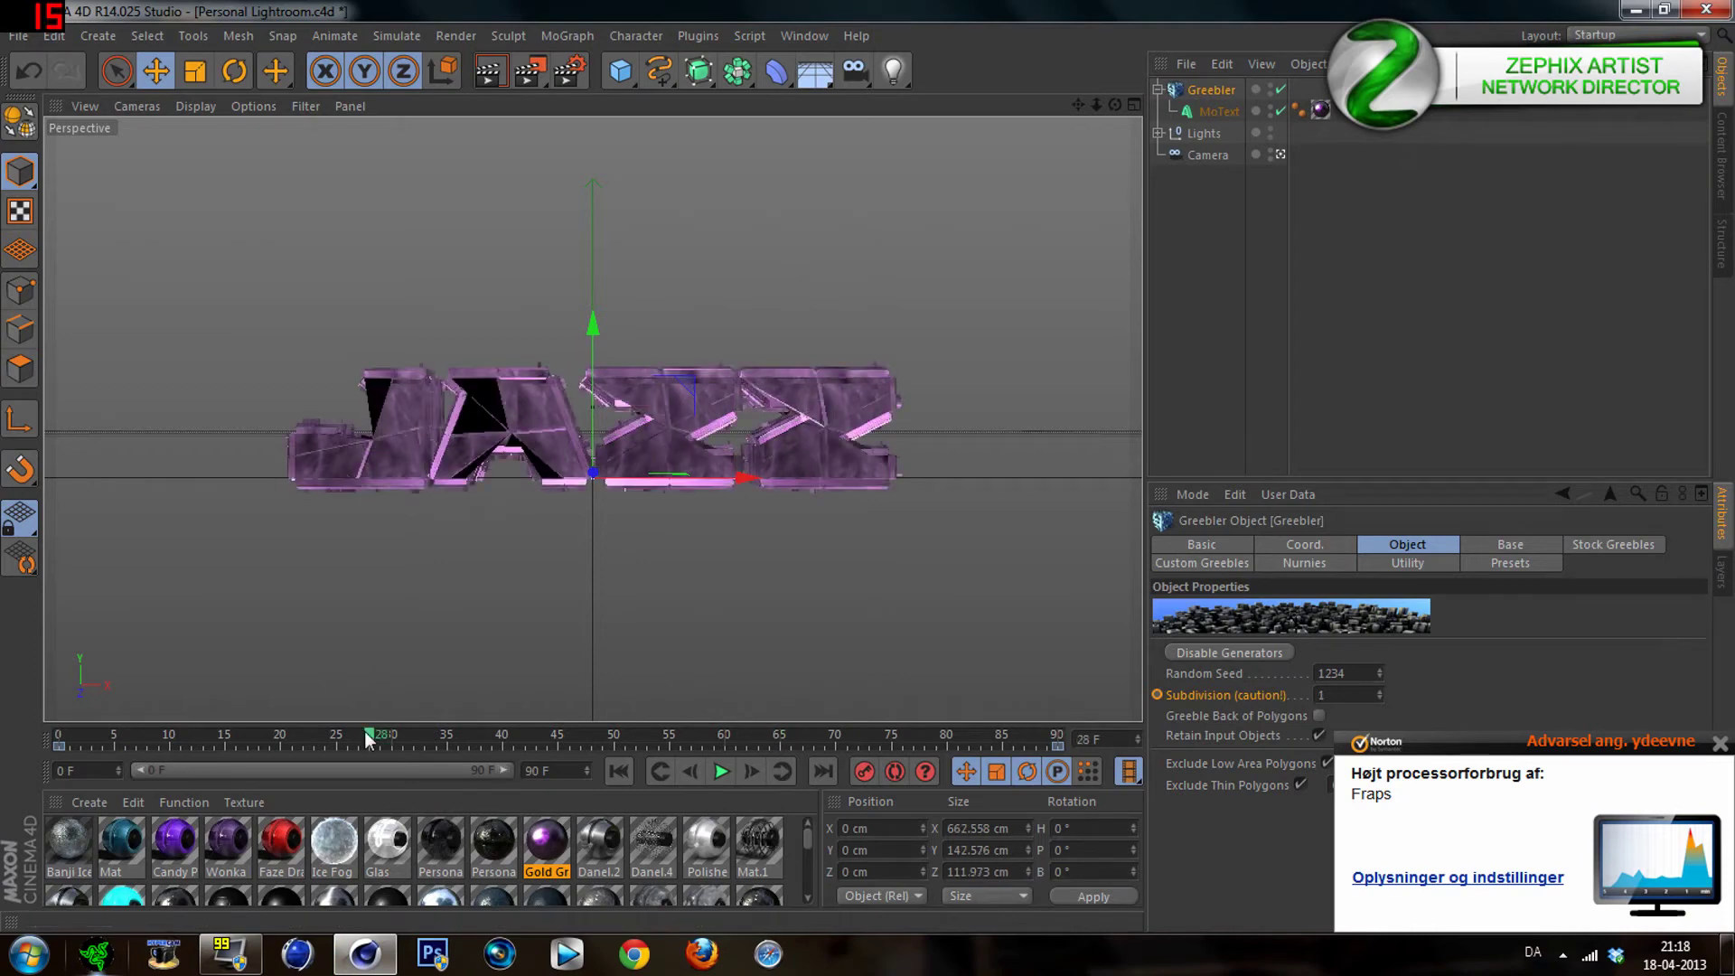
pyautogui.click(254, 735)
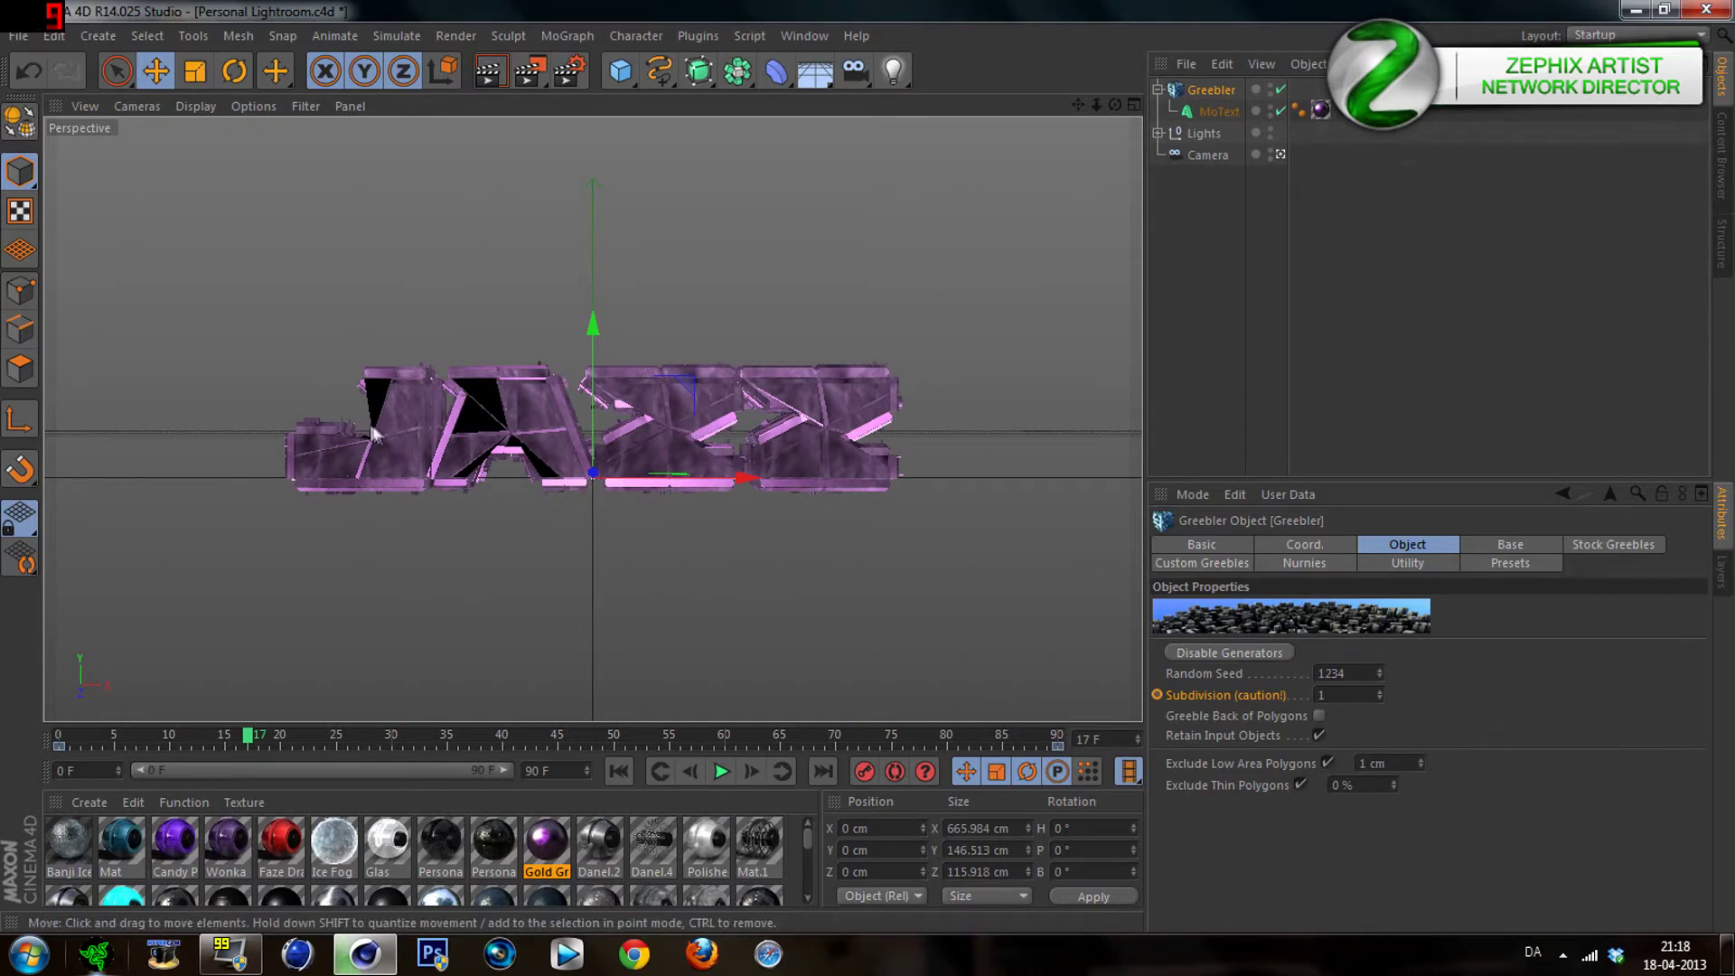
pyautogui.click(1055, 750)
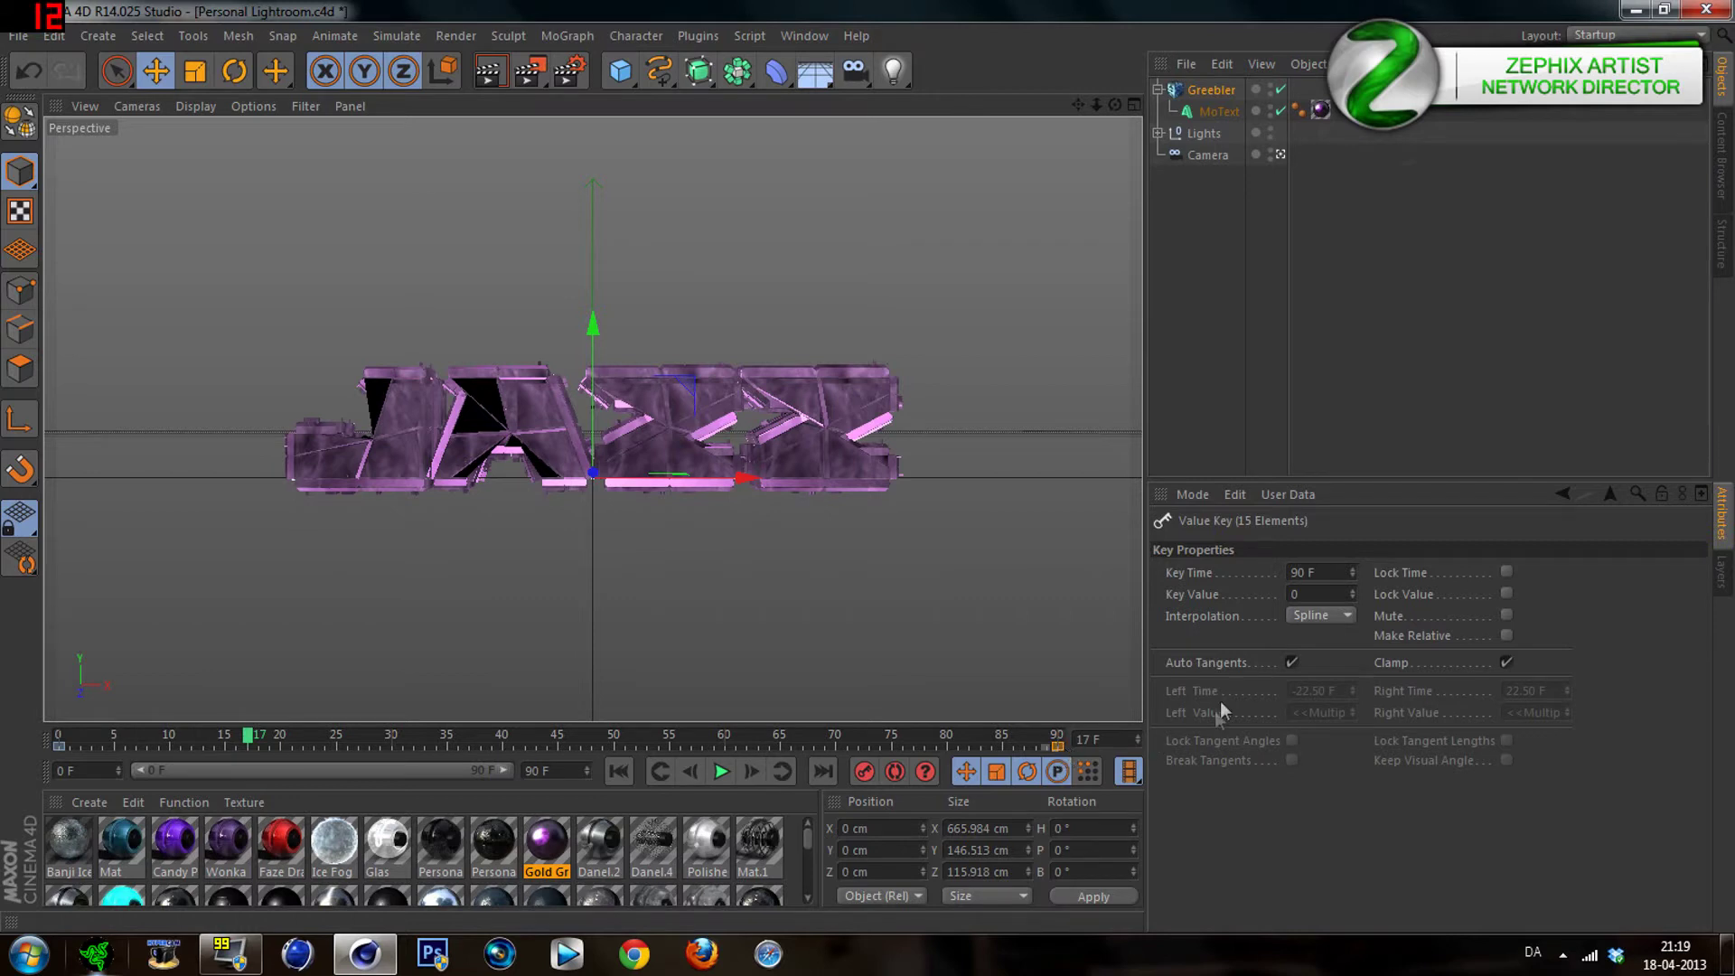
# Switch the Greebler's frame-90 and frame-0 keys from Spline to Linear interpolation
pyautogui.click(1315, 620)
pyautogui.click(1312, 659)
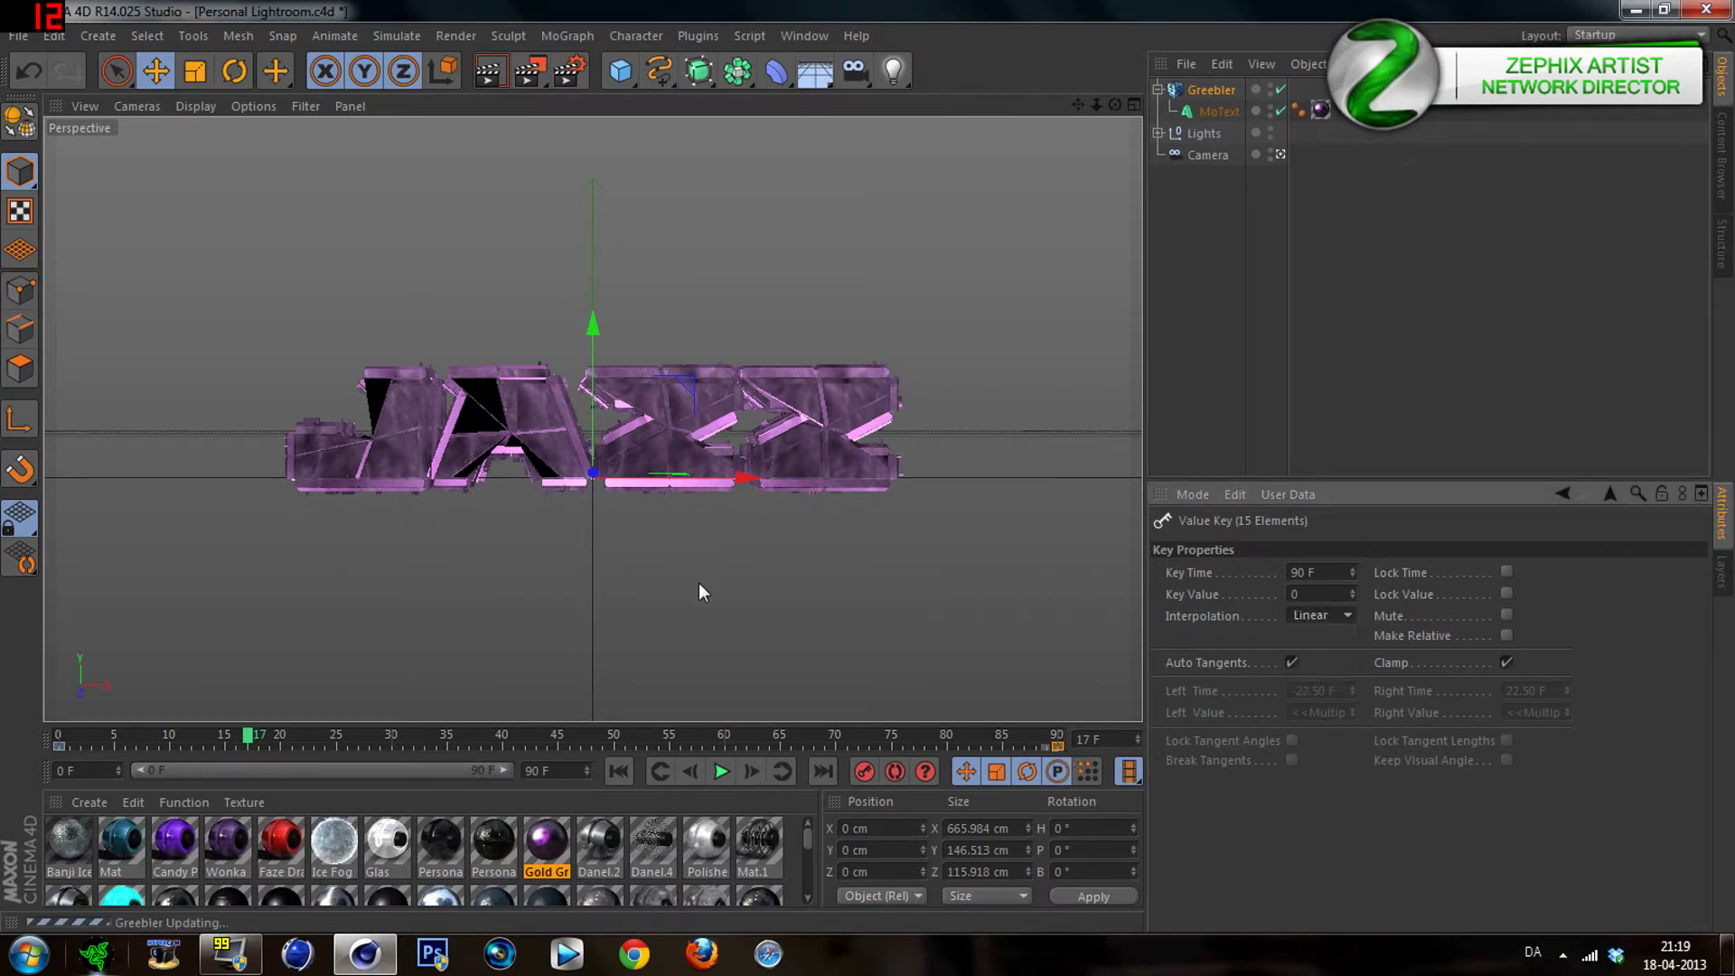
pyautogui.click(57, 748)
pyautogui.click(1311, 616)
pyautogui.click(1316, 656)
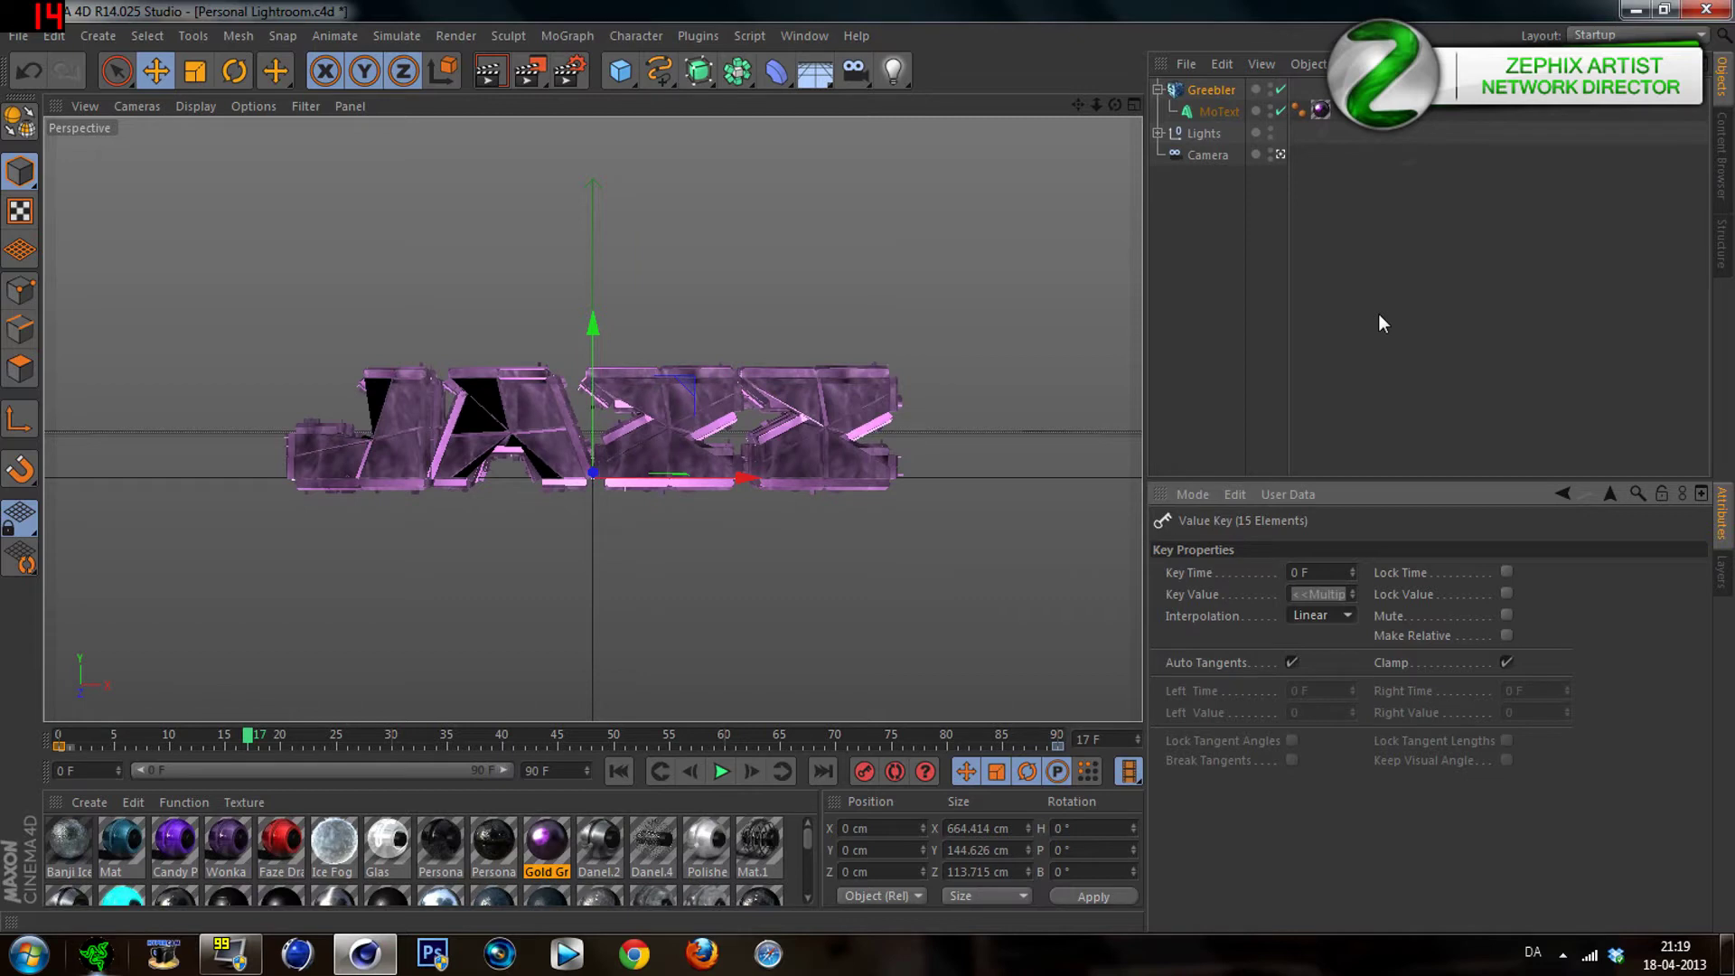
pyautogui.click(1267, 299)
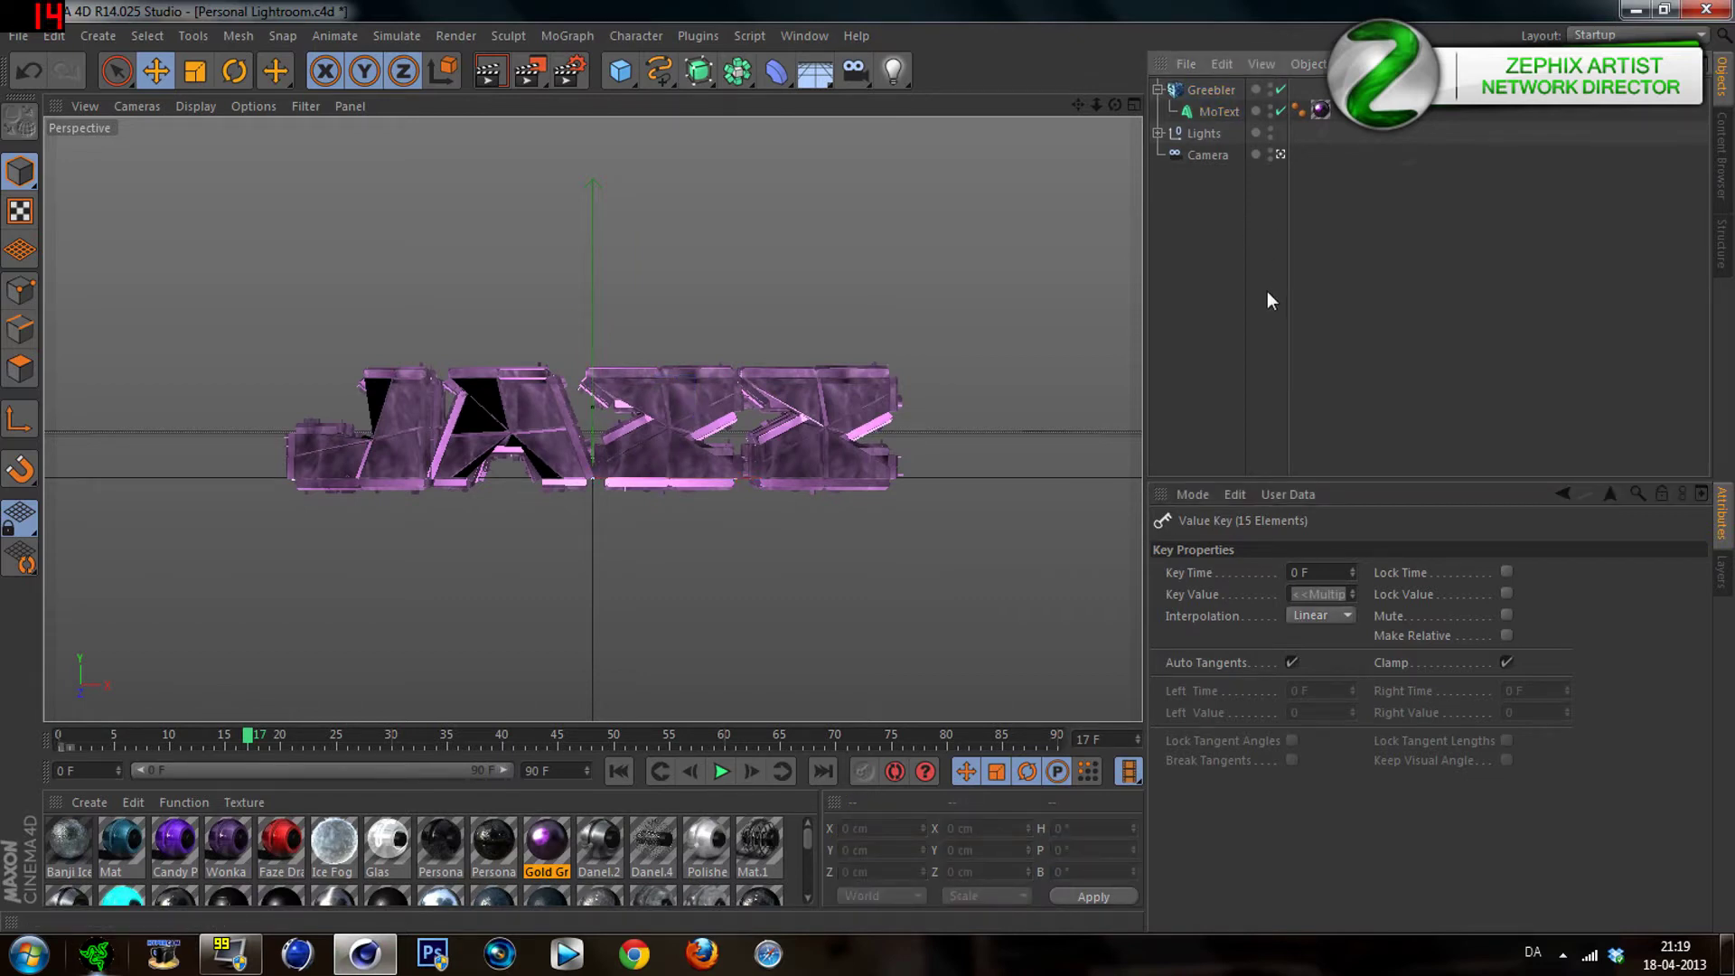
pyautogui.click(1204, 115)
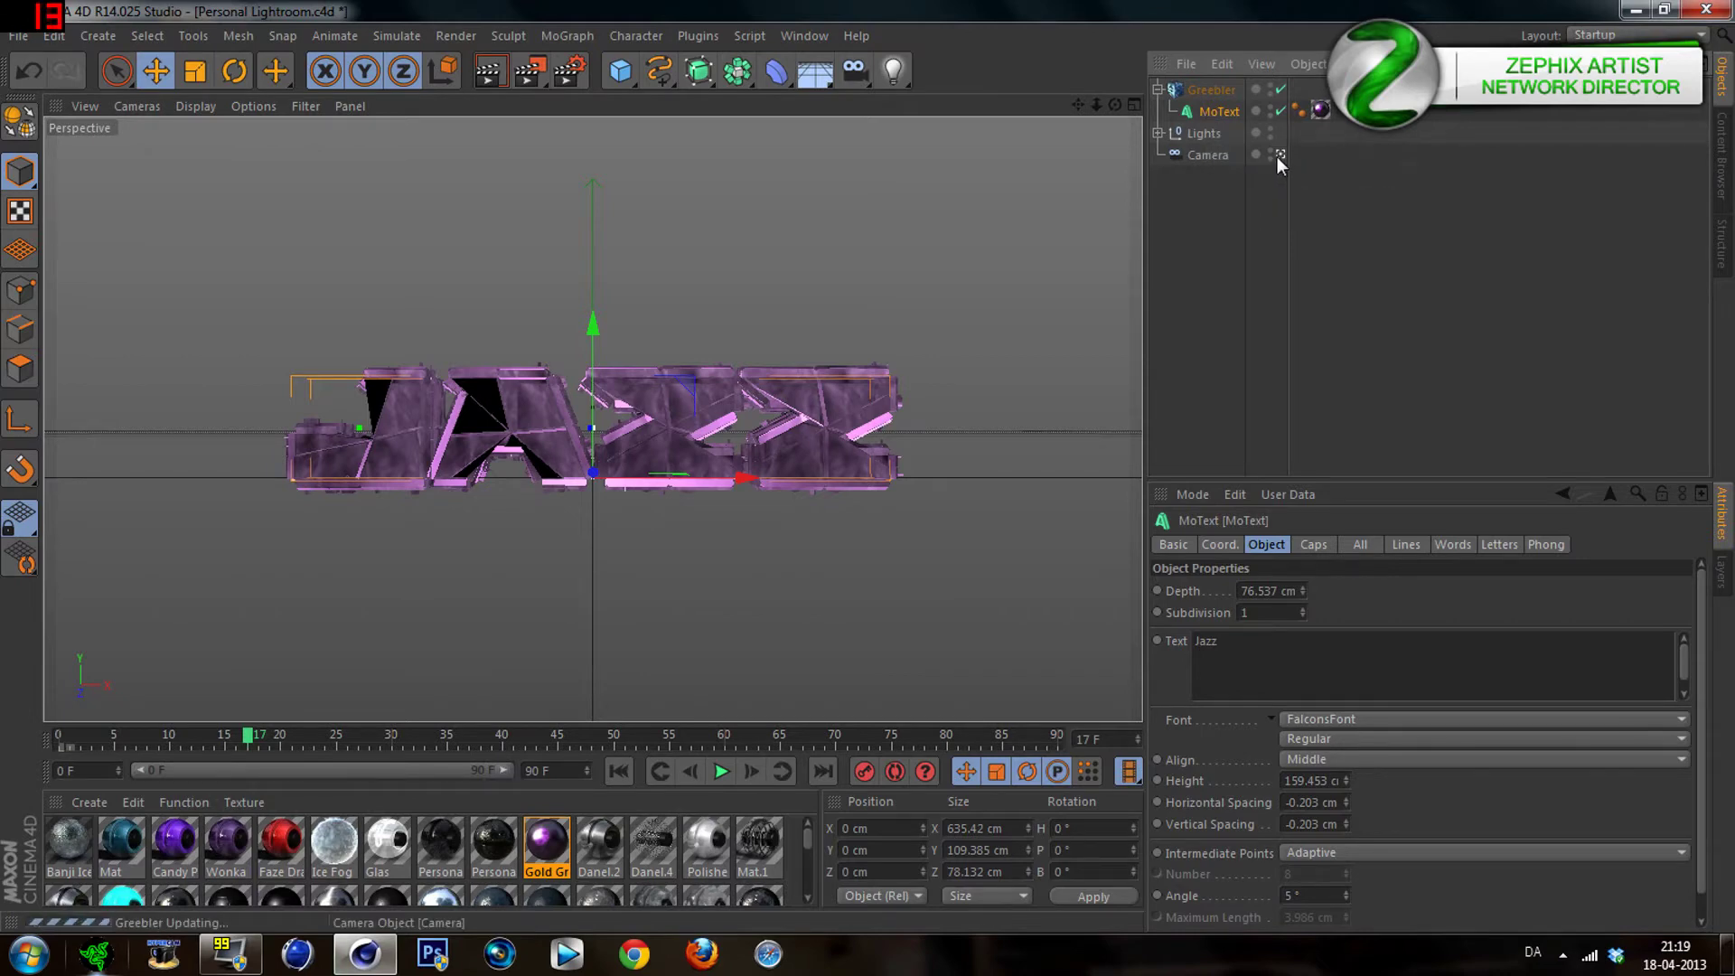
# At frame 0, move the JAZZ text back to Z -1674.659 cm and up to Y 308.887 cm
pyautogui.click(1277, 156)
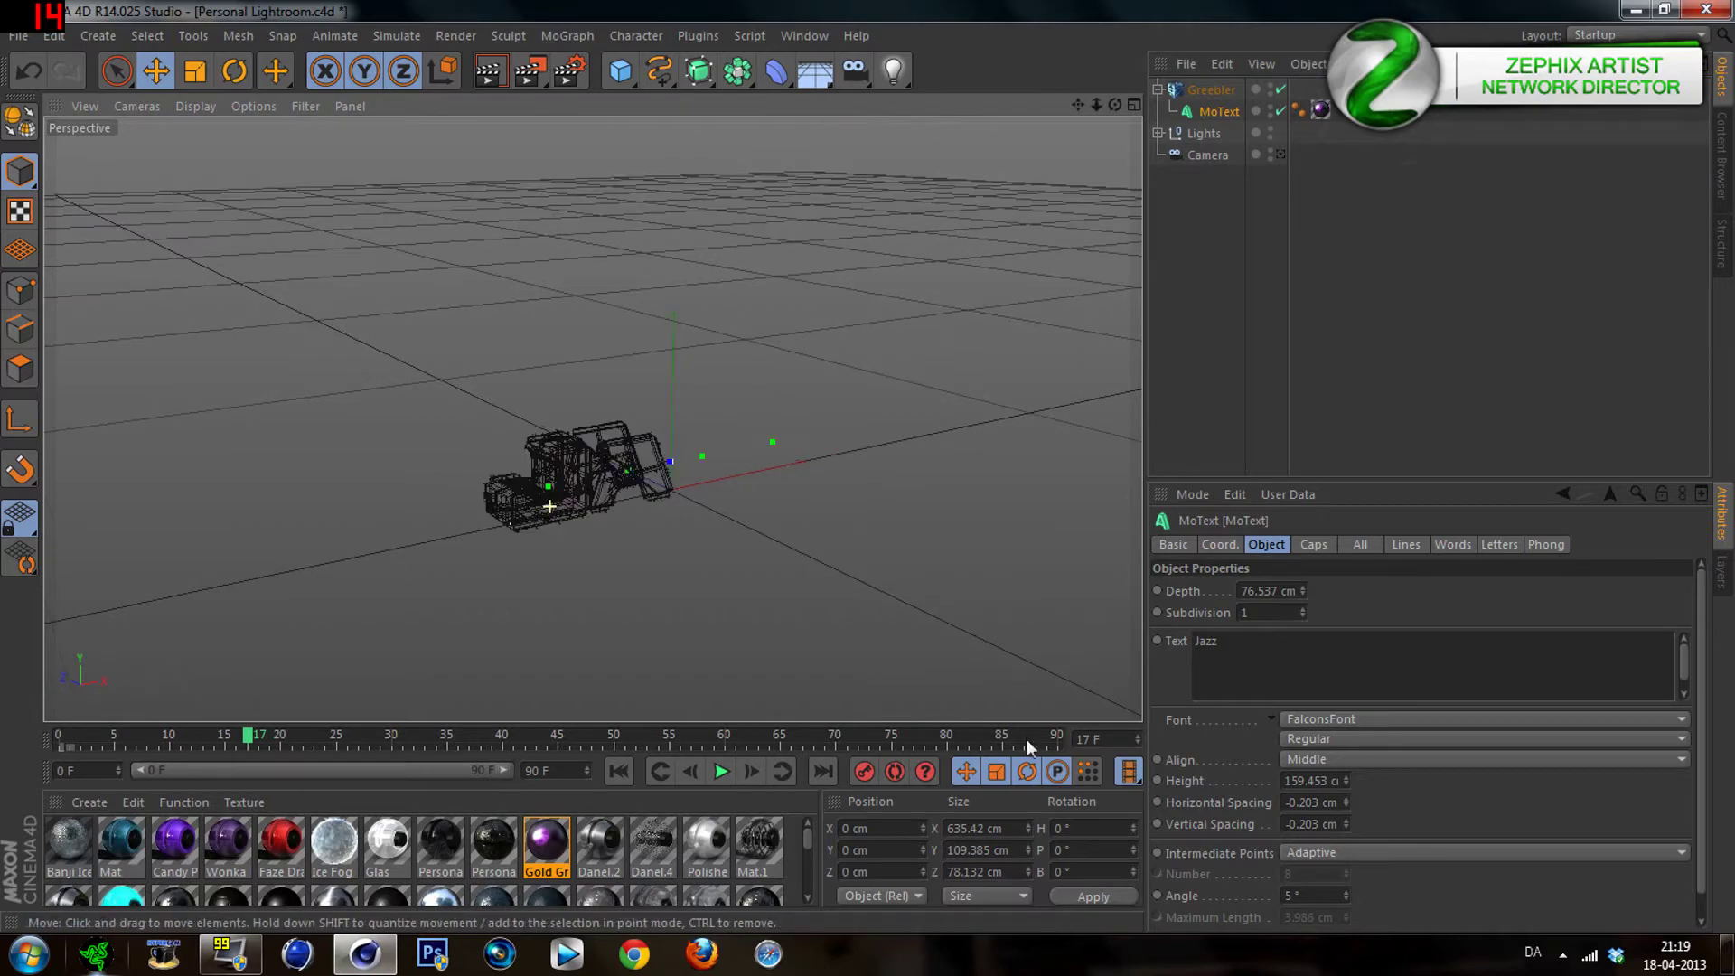
pyautogui.click(1057, 737)
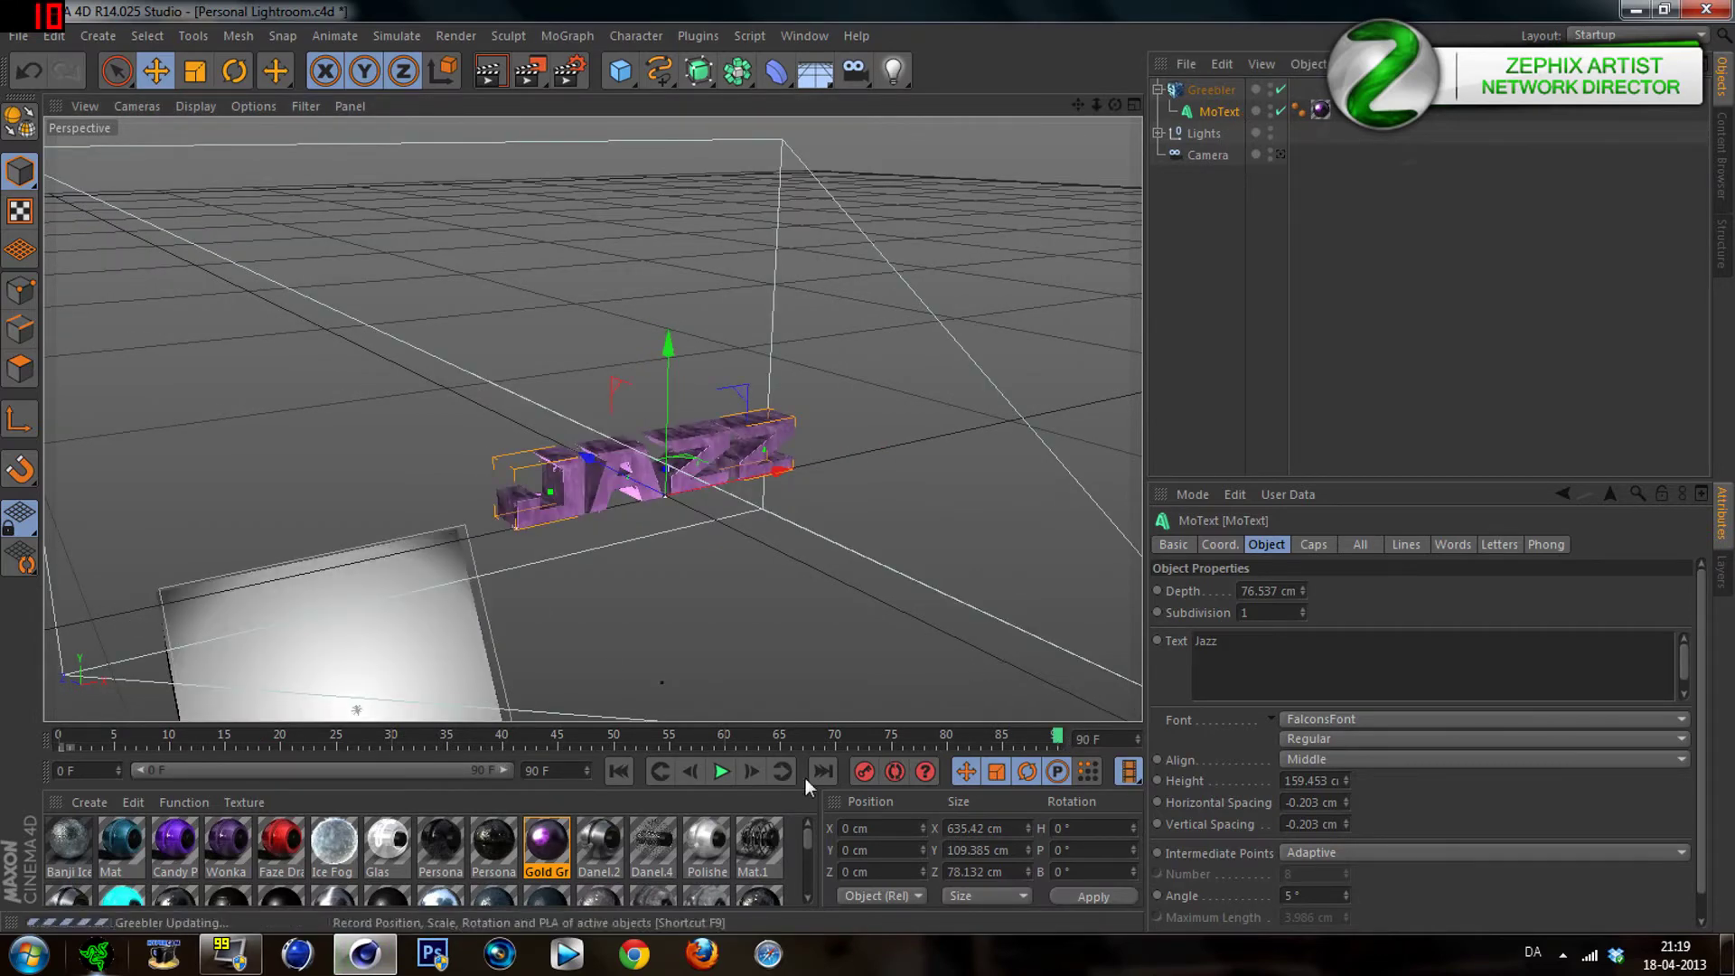
pyautogui.click(62, 734)
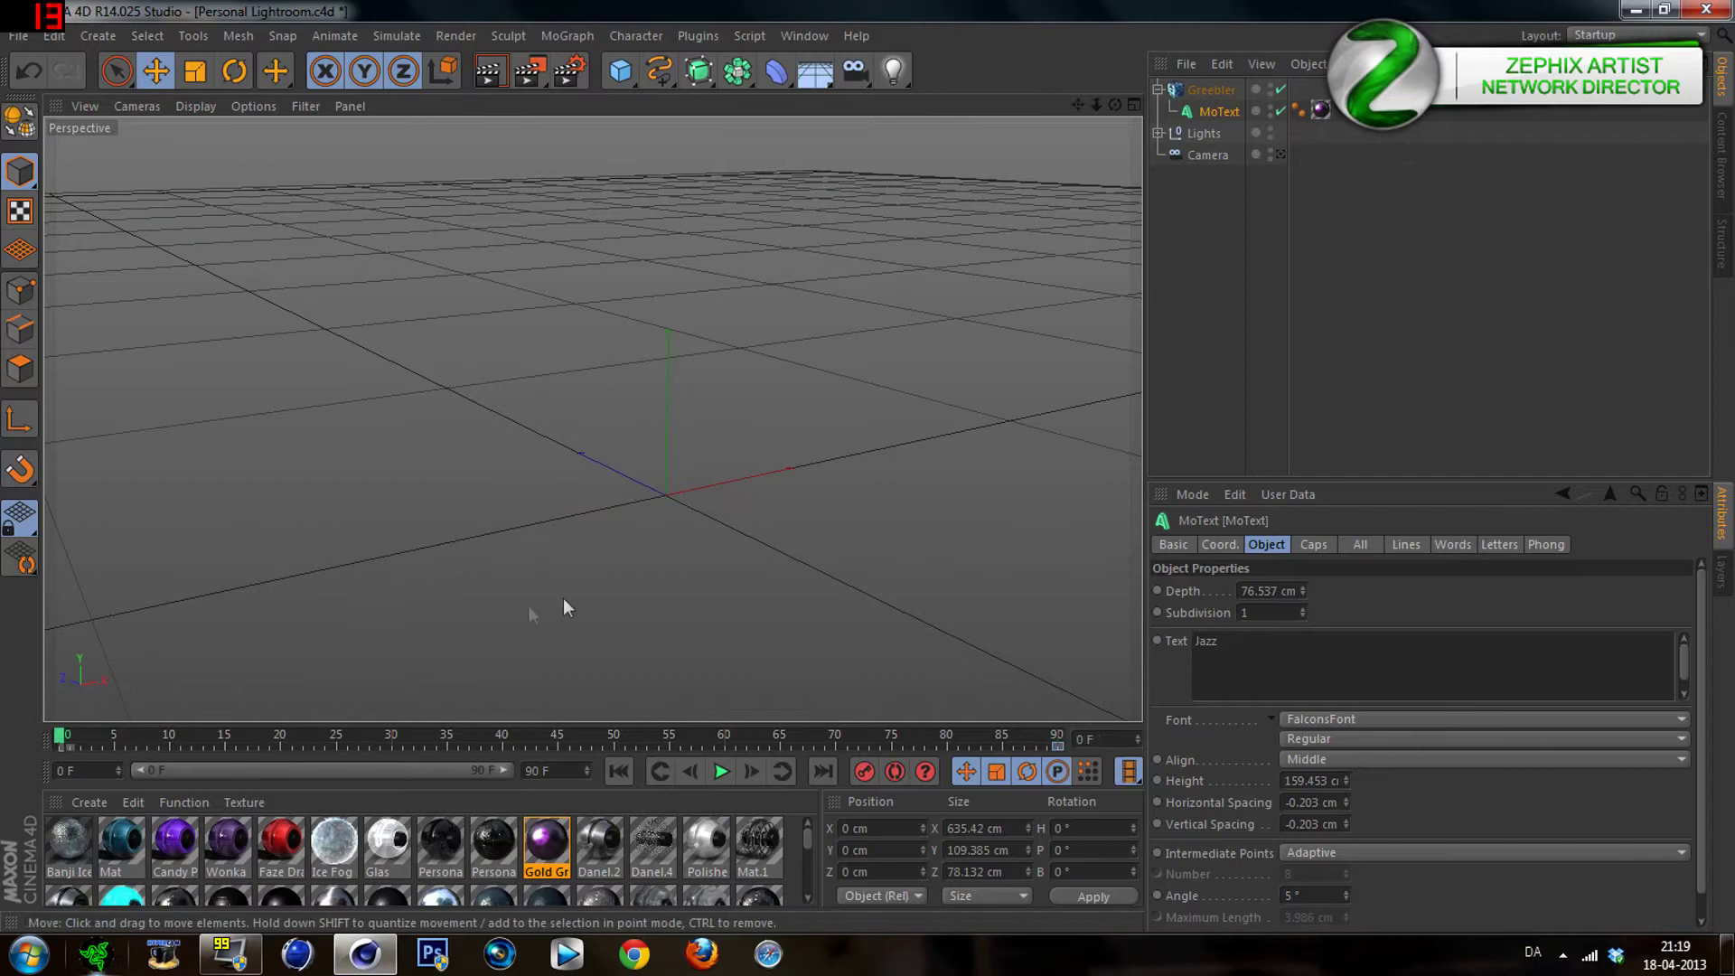
pyautogui.moveTo(590, 595)
pyautogui.keyDown('alt'); pyautogui.mouseDown()
pyautogui.moveTo(622, 577)
pyautogui.moveTo(498, 541)
pyautogui.moveTo(570, 497)
pyautogui.mouseUp(); pyautogui.keyUp('alt')
pyautogui.moveTo(912, 637)
pyautogui.mouseDown()
pyautogui.moveTo(957, 669)
pyautogui.moveTo(934, 663)
pyautogui.mouseUp()
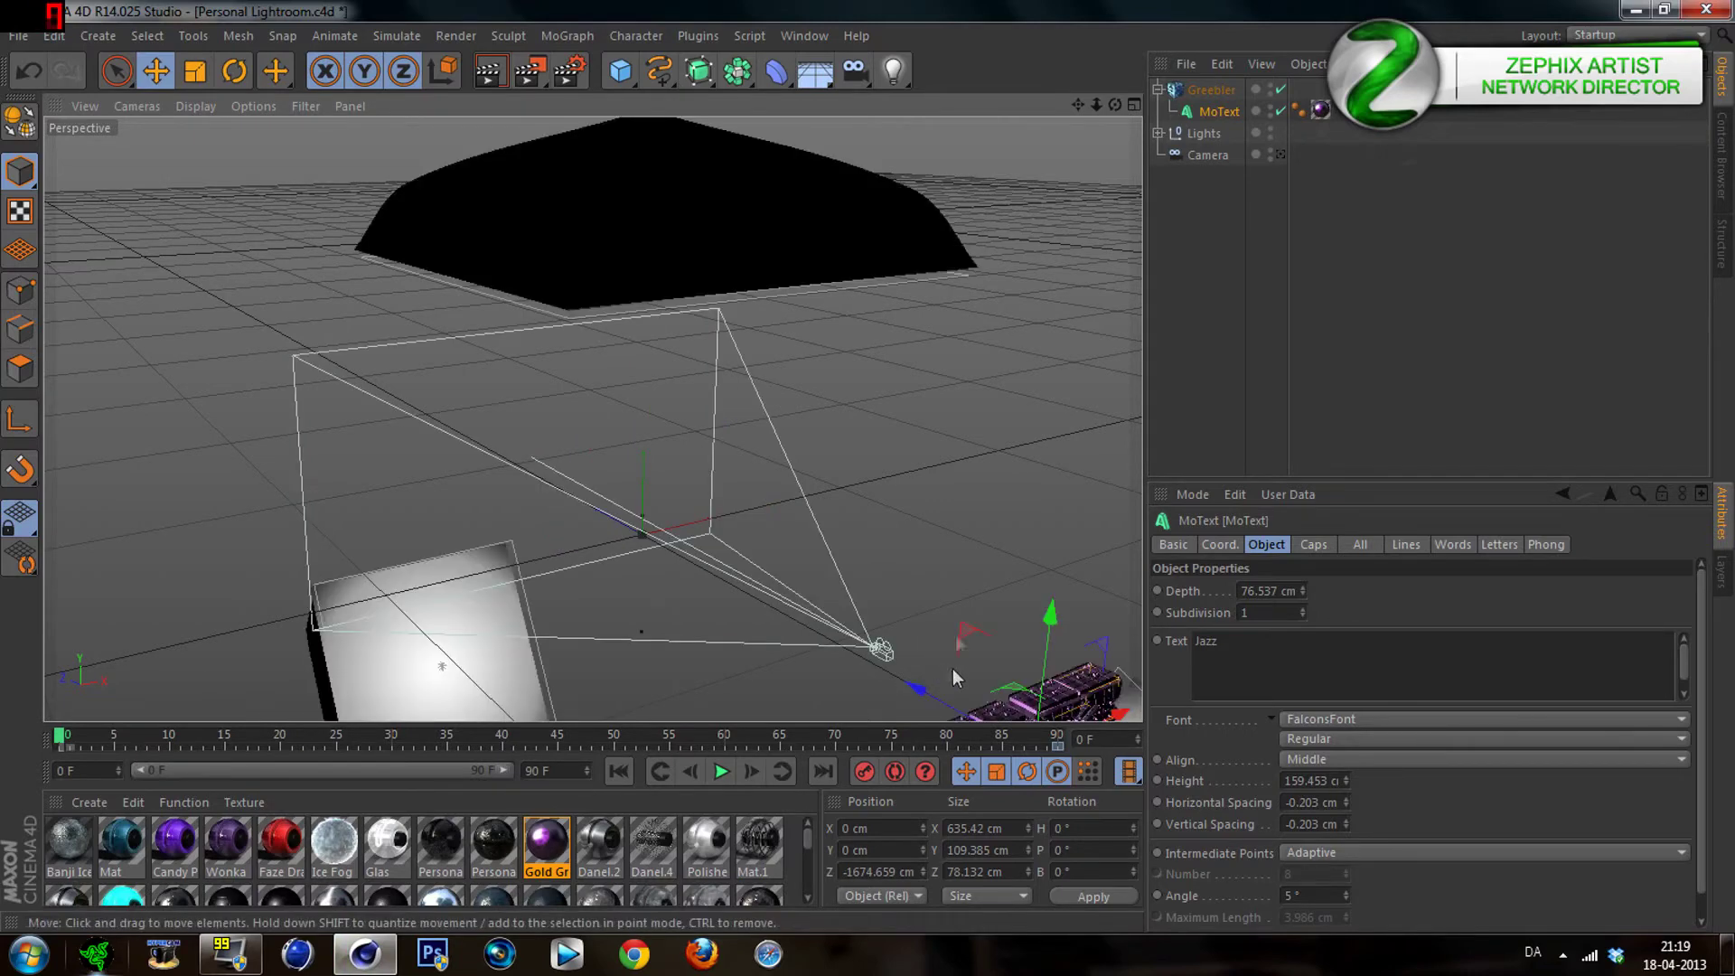
pyautogui.moveTo(1078, 105); pyautogui.dragTo(1074, 110)
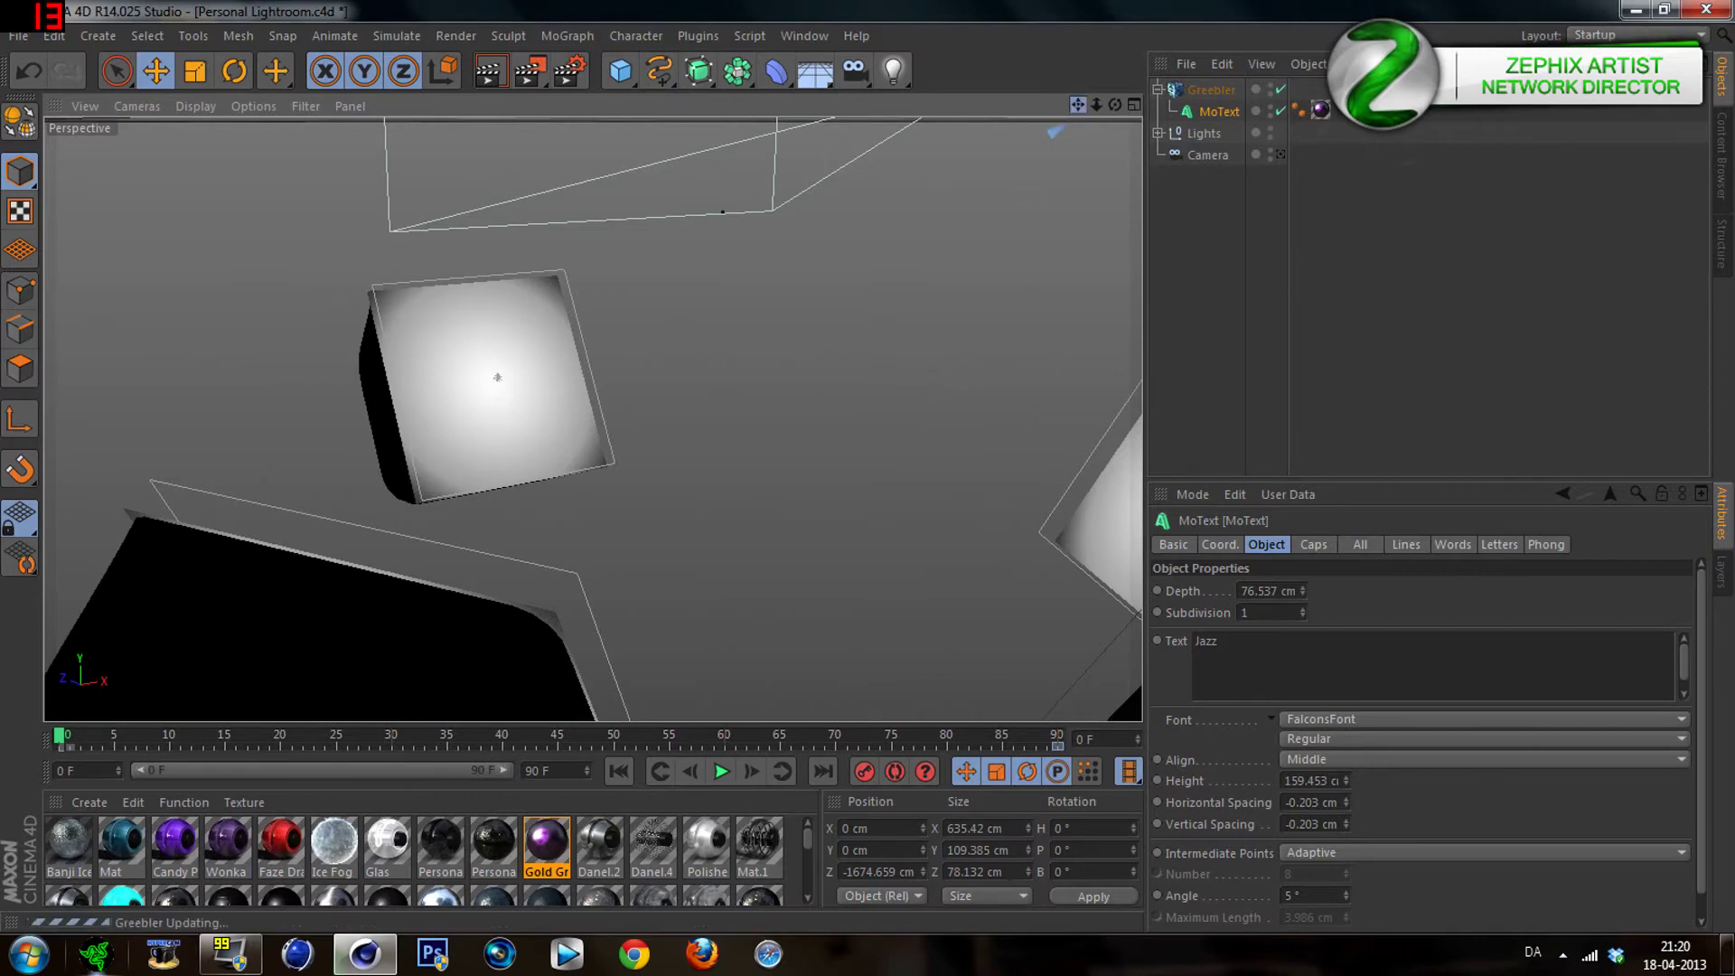
pyautogui.moveTo(1077, 104); pyautogui.dragTo(1077, 105)
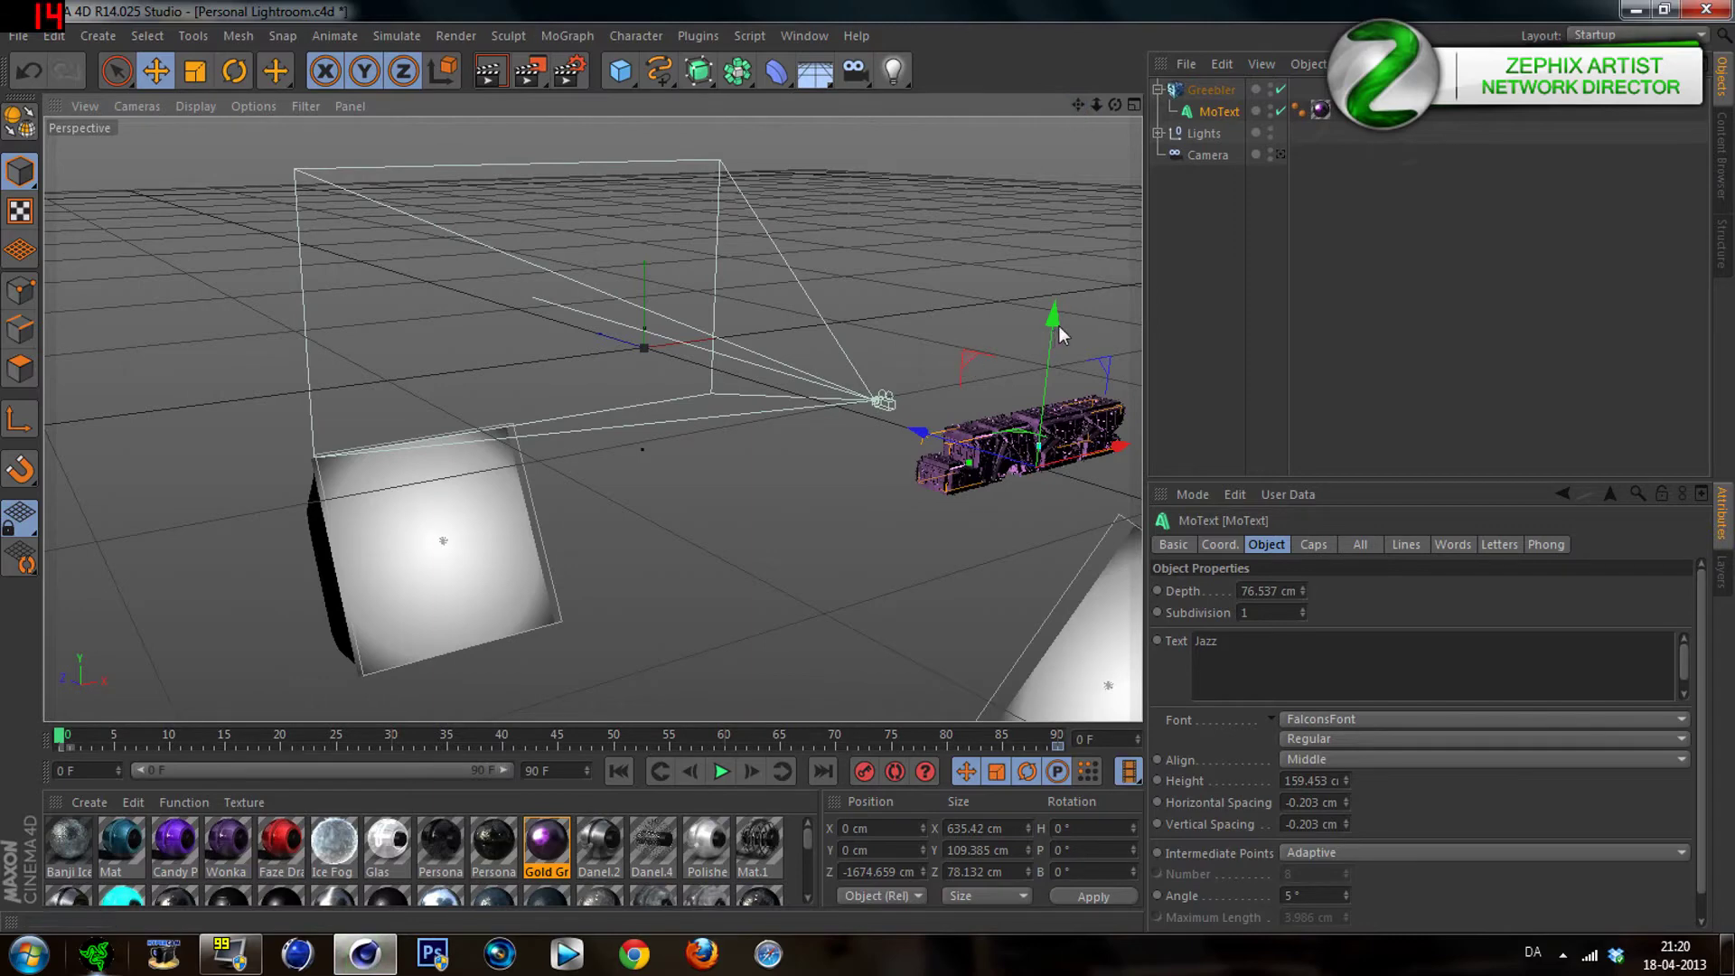
pyautogui.moveTo(1052, 322); pyautogui.dragTo(1060, 215)
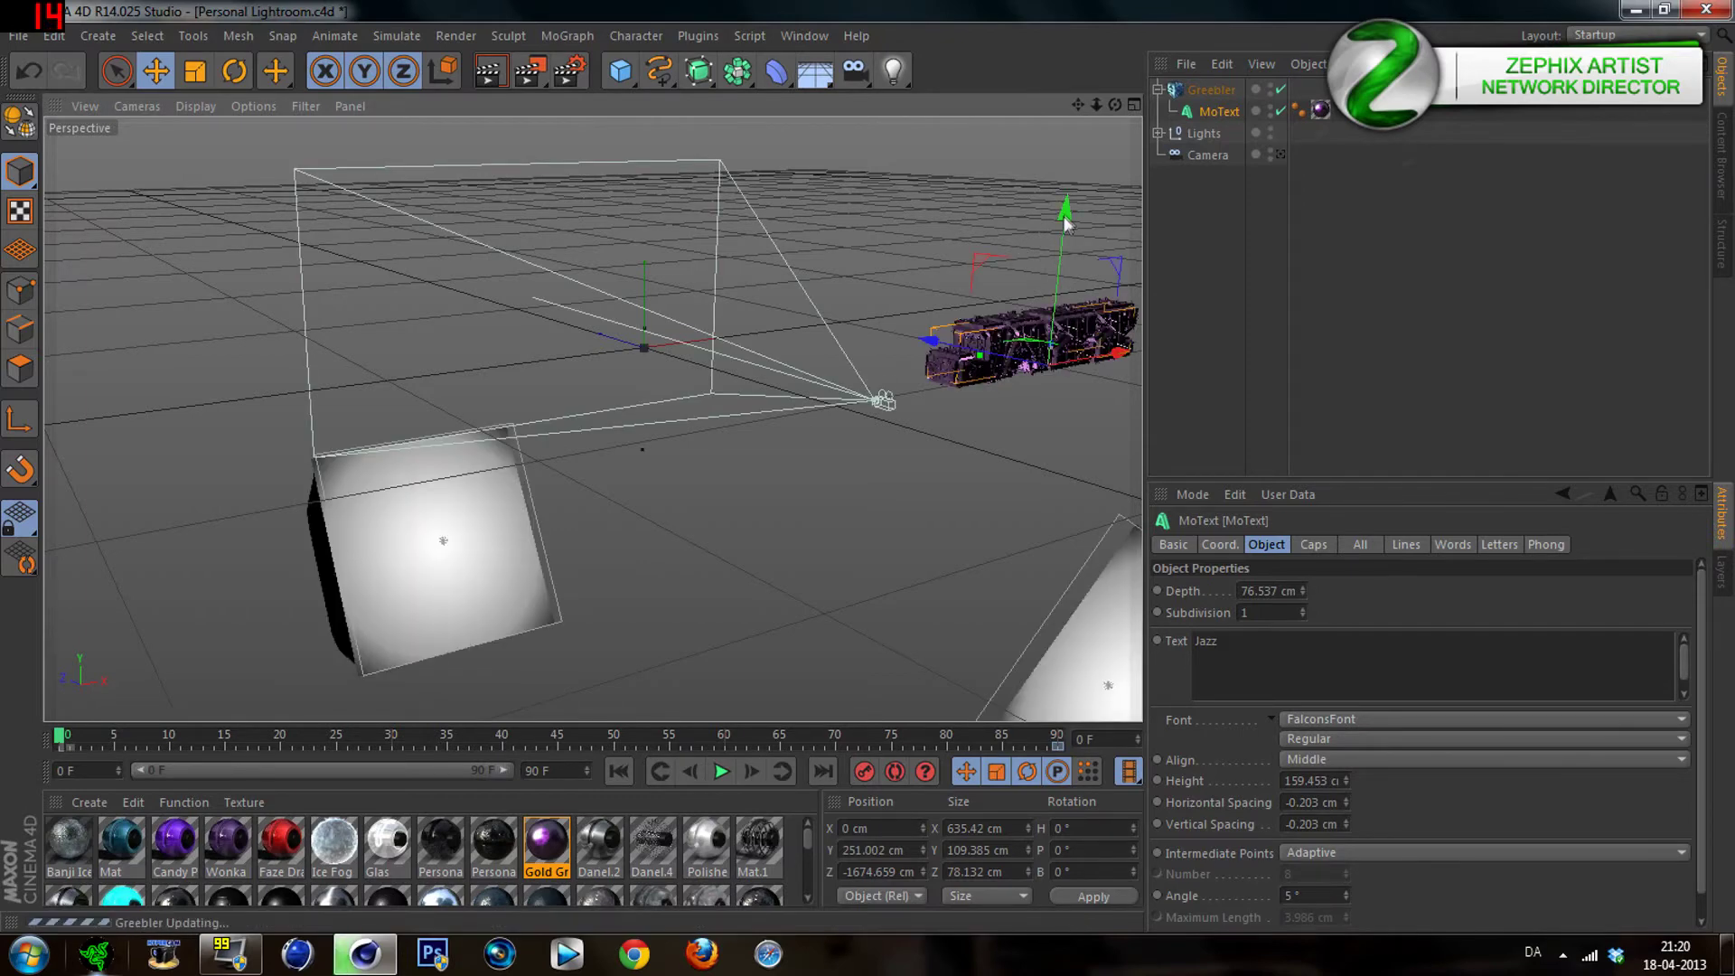
pyautogui.moveTo(1066, 221); pyautogui.dragTo(1070, 192)
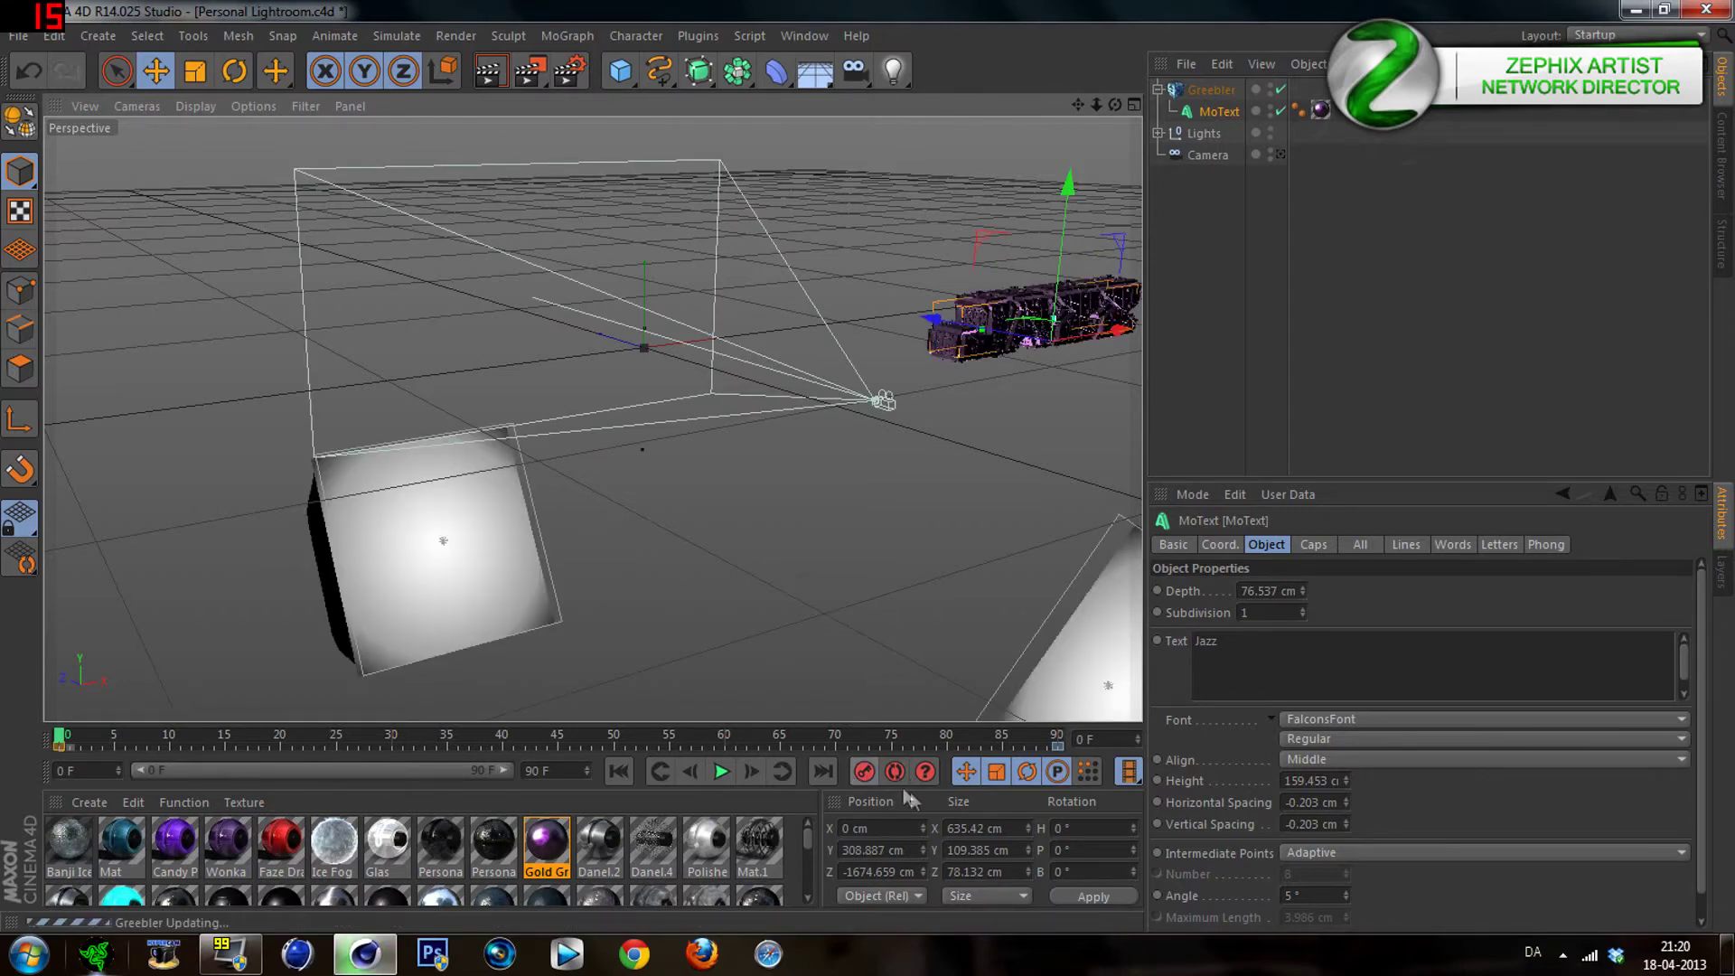
# Preview the fly-in at frames 5, 34 and 90, then return to the start
pyautogui.click(117, 734)
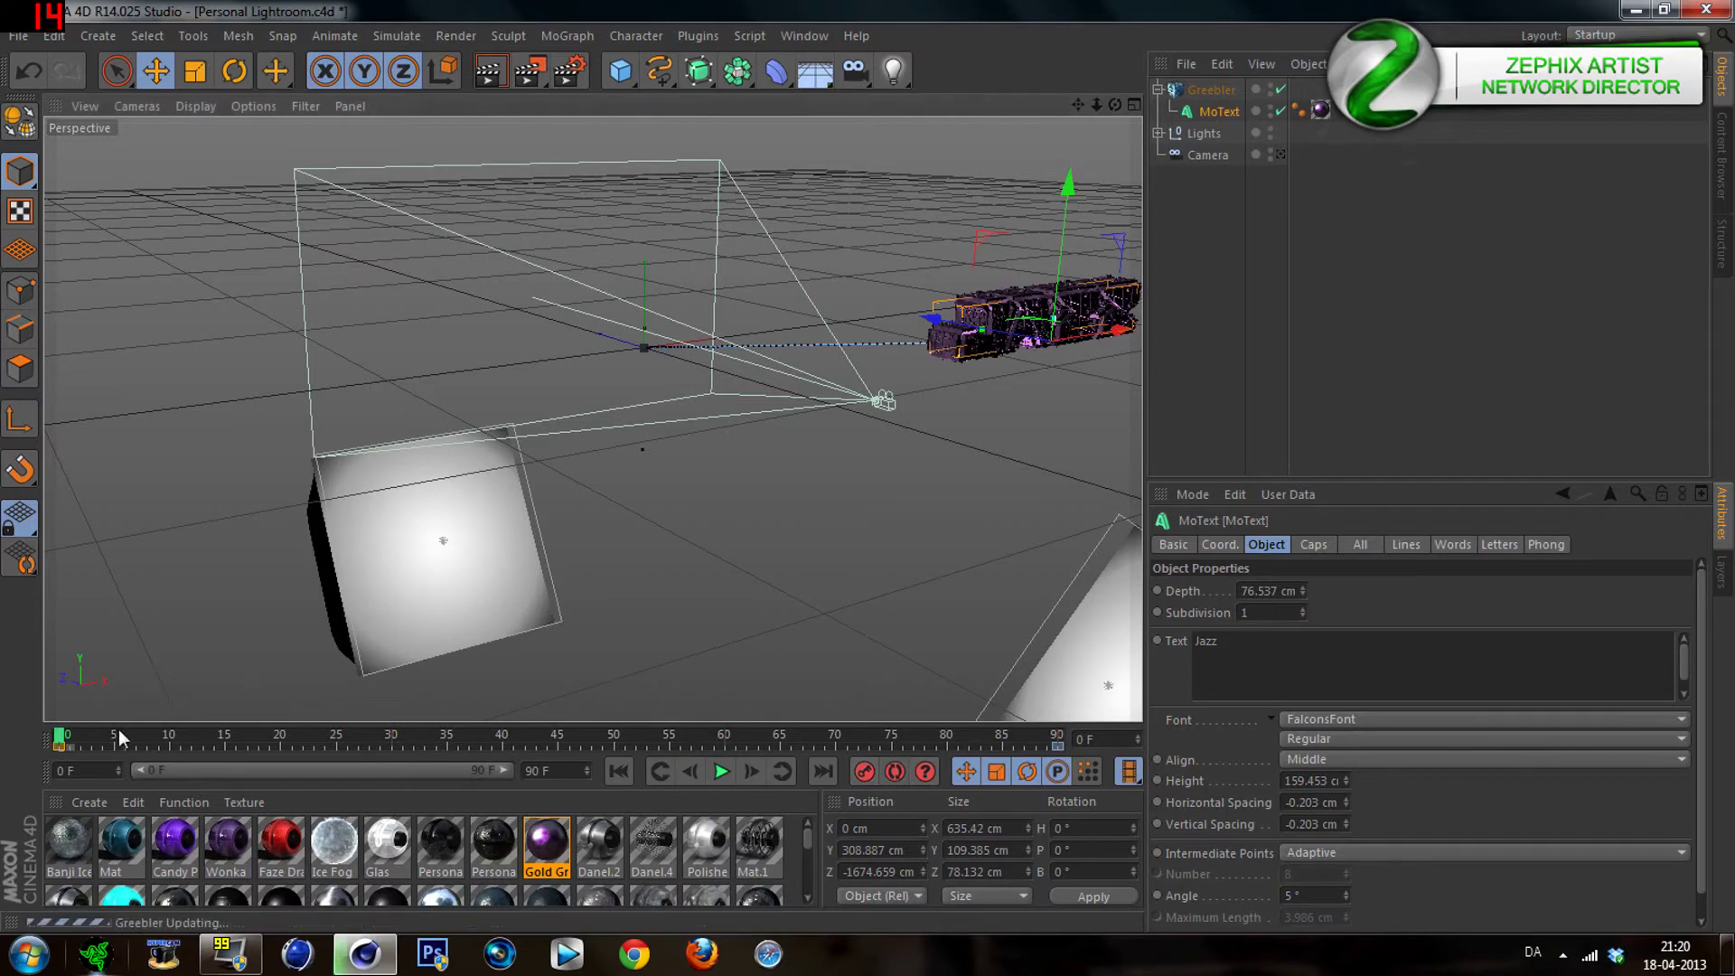
pyautogui.click(432, 739)
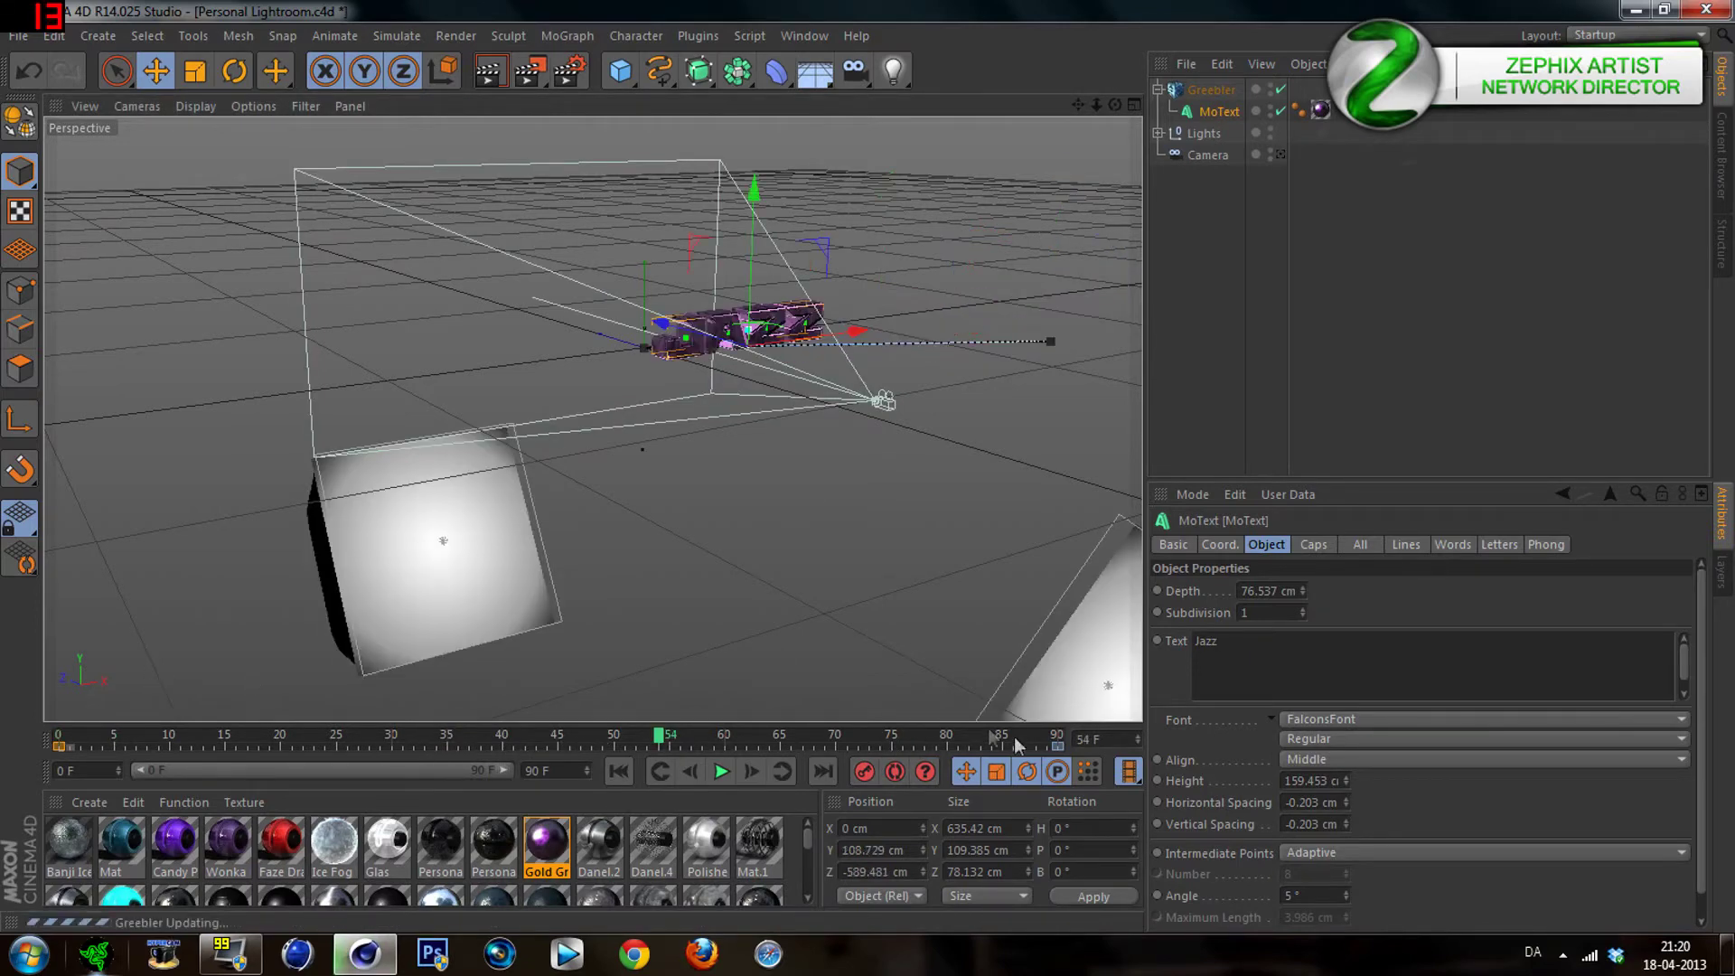
pyautogui.click(1058, 739)
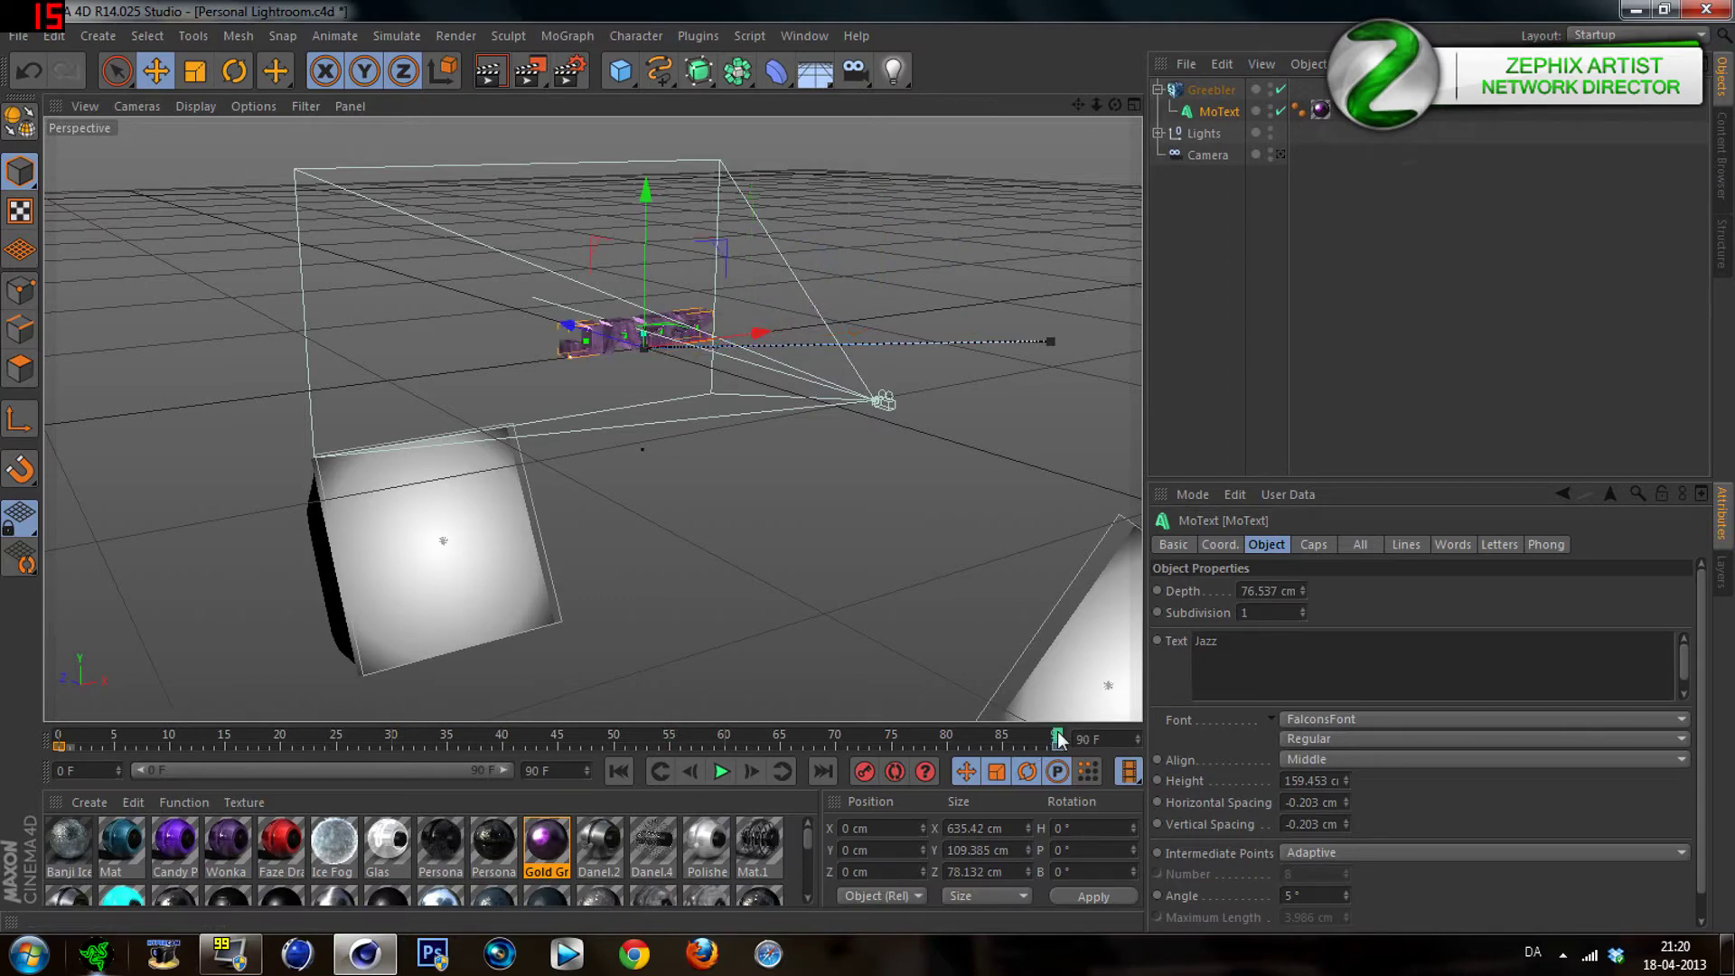
pyautogui.hotkey('shift', 'f')
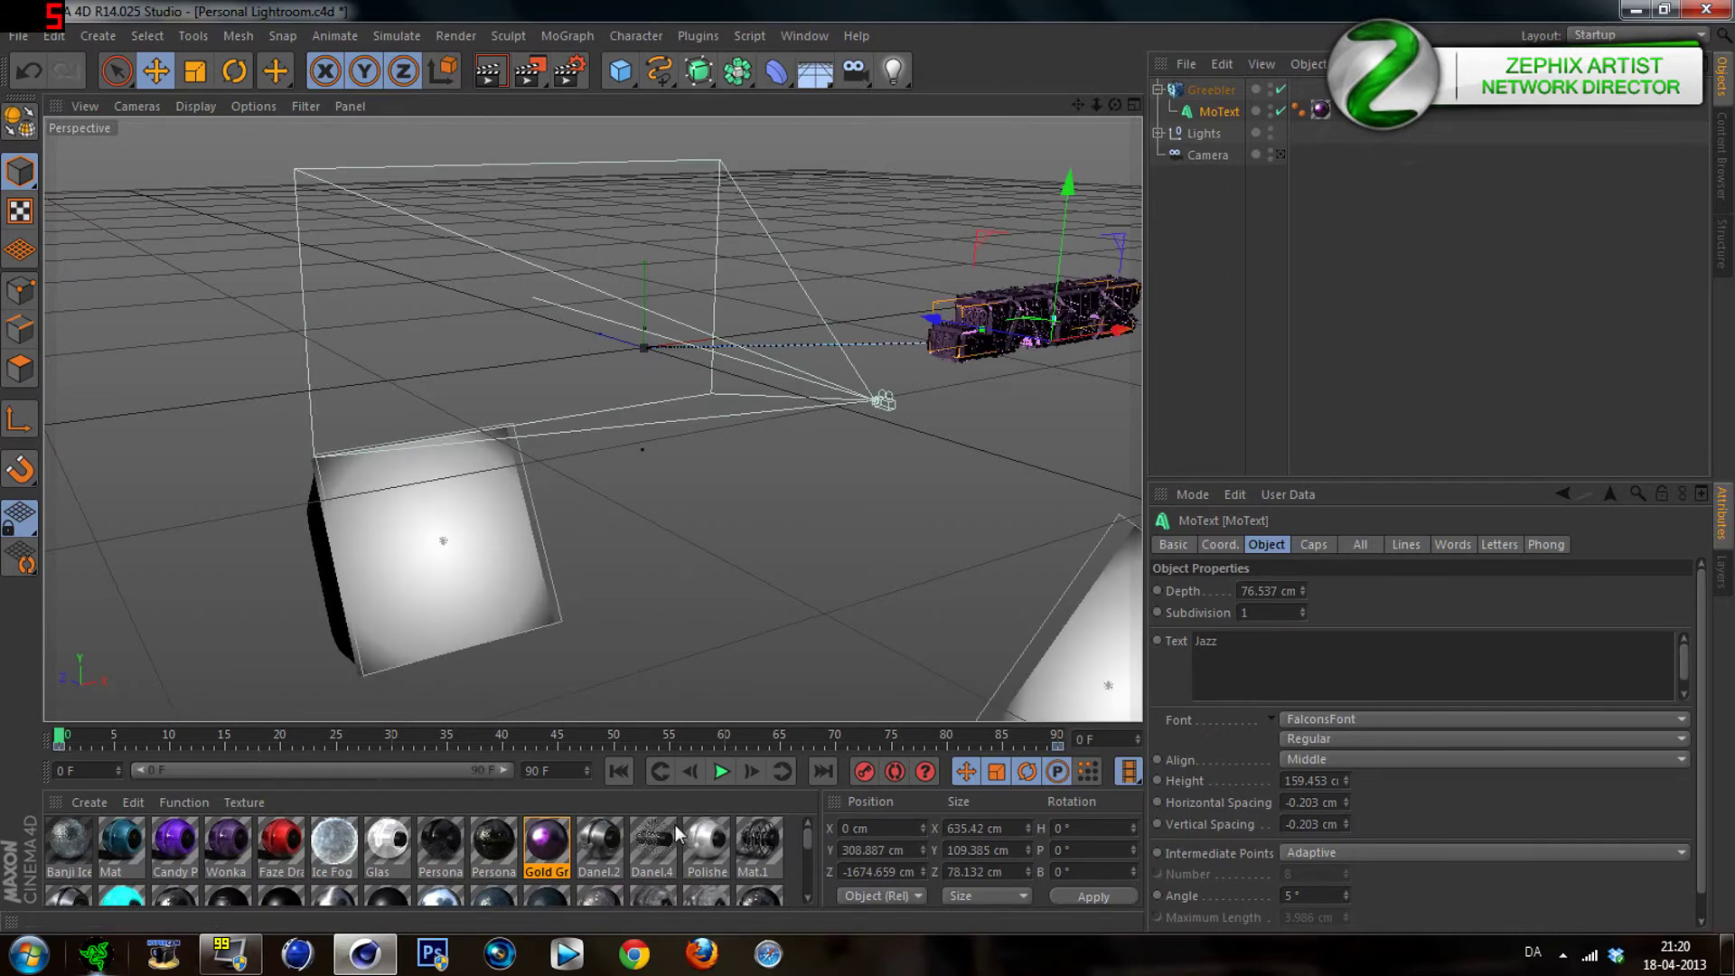
# Set the JAZZ text's frame-90 and frame-0 position keys to Linear interpolation
pyautogui.click(1056, 746)
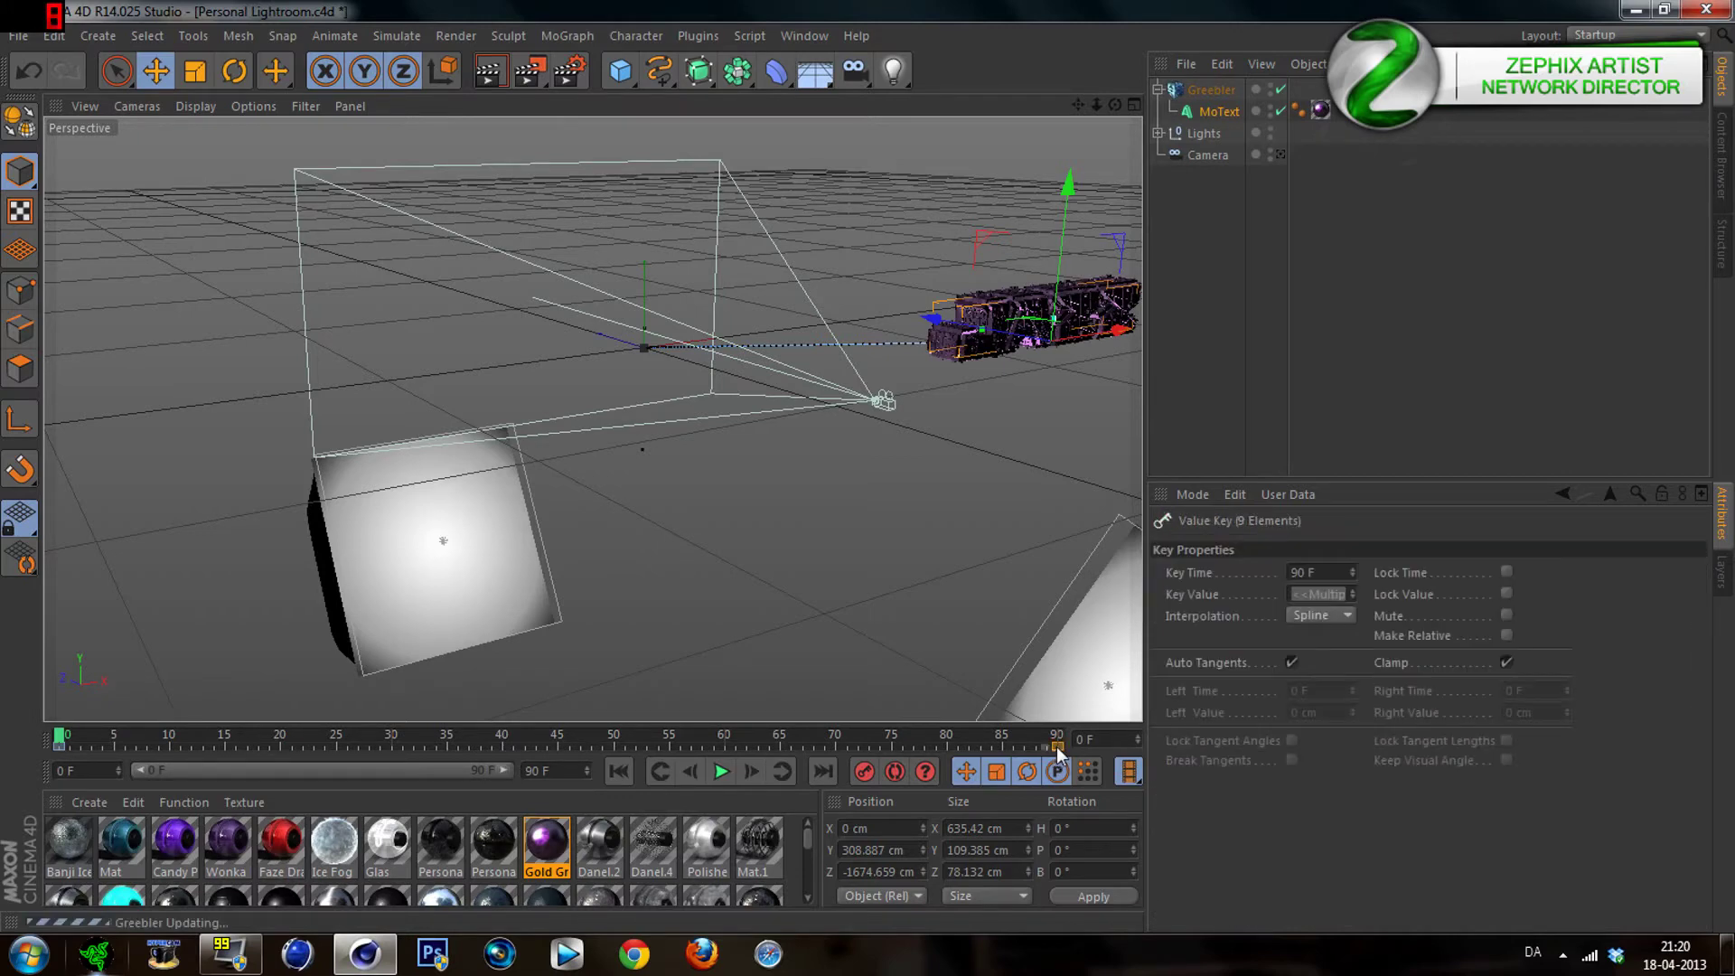
pyautogui.click(1319, 615)
pyautogui.click(1312, 661)
pyautogui.click(1310, 616)
pyautogui.click(1321, 657)
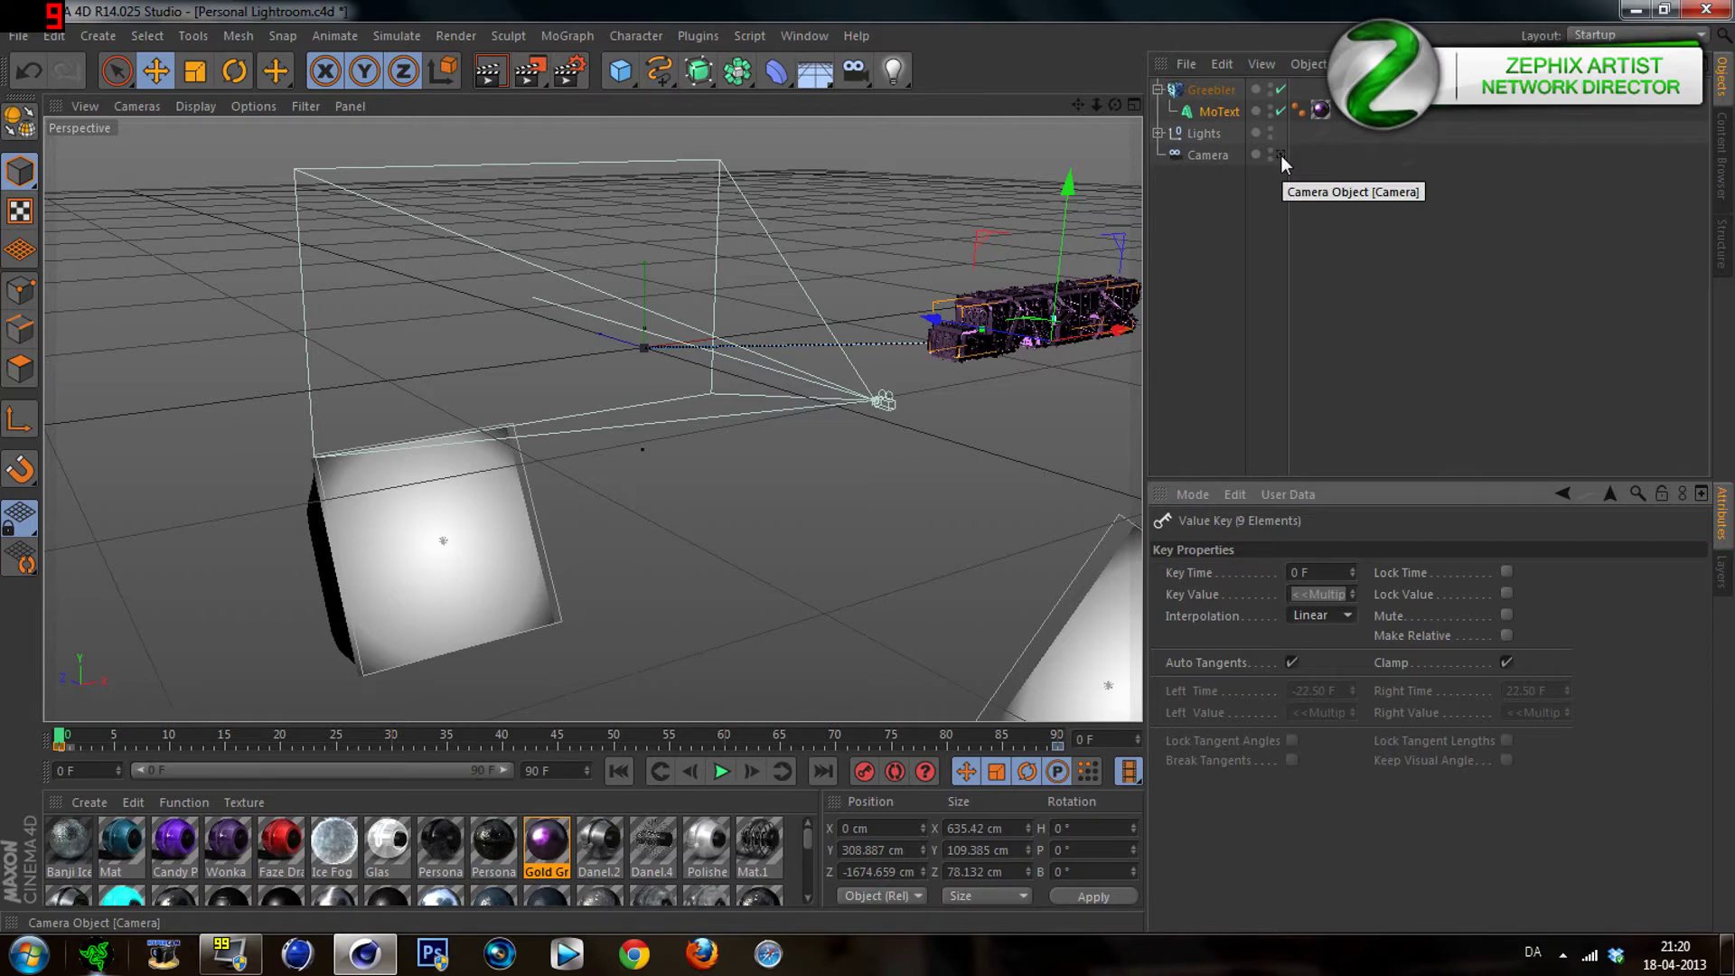
pyautogui.click(1223, 242)
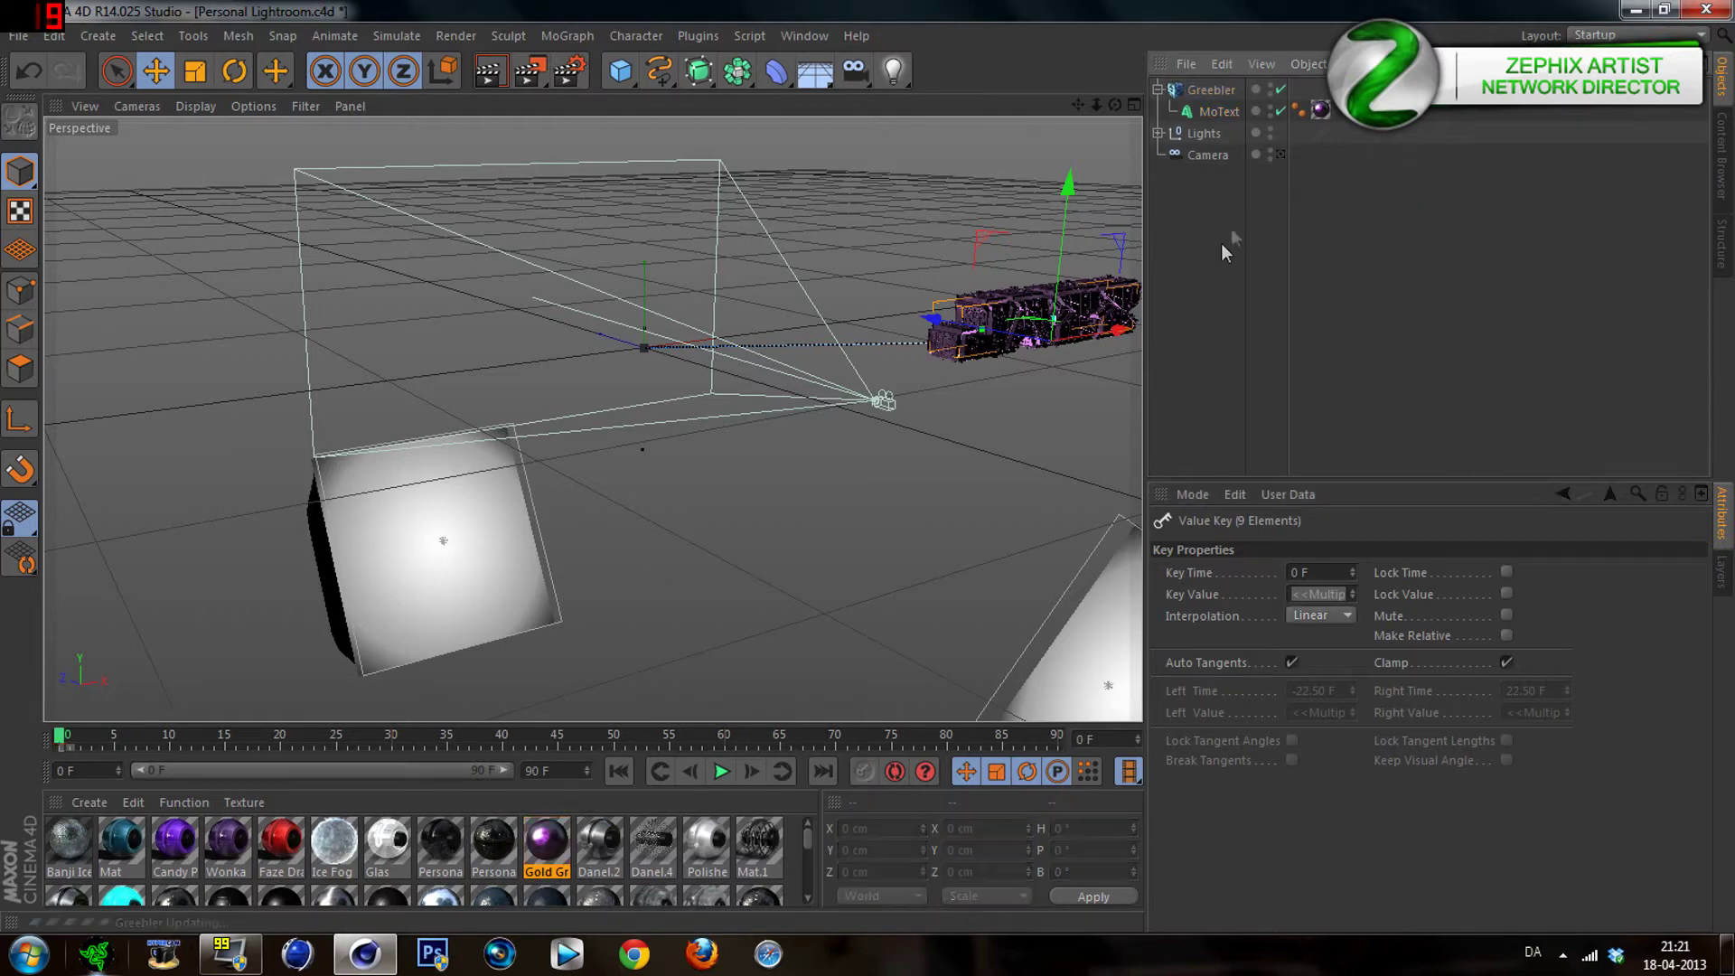
pyautogui.click(1209, 112)
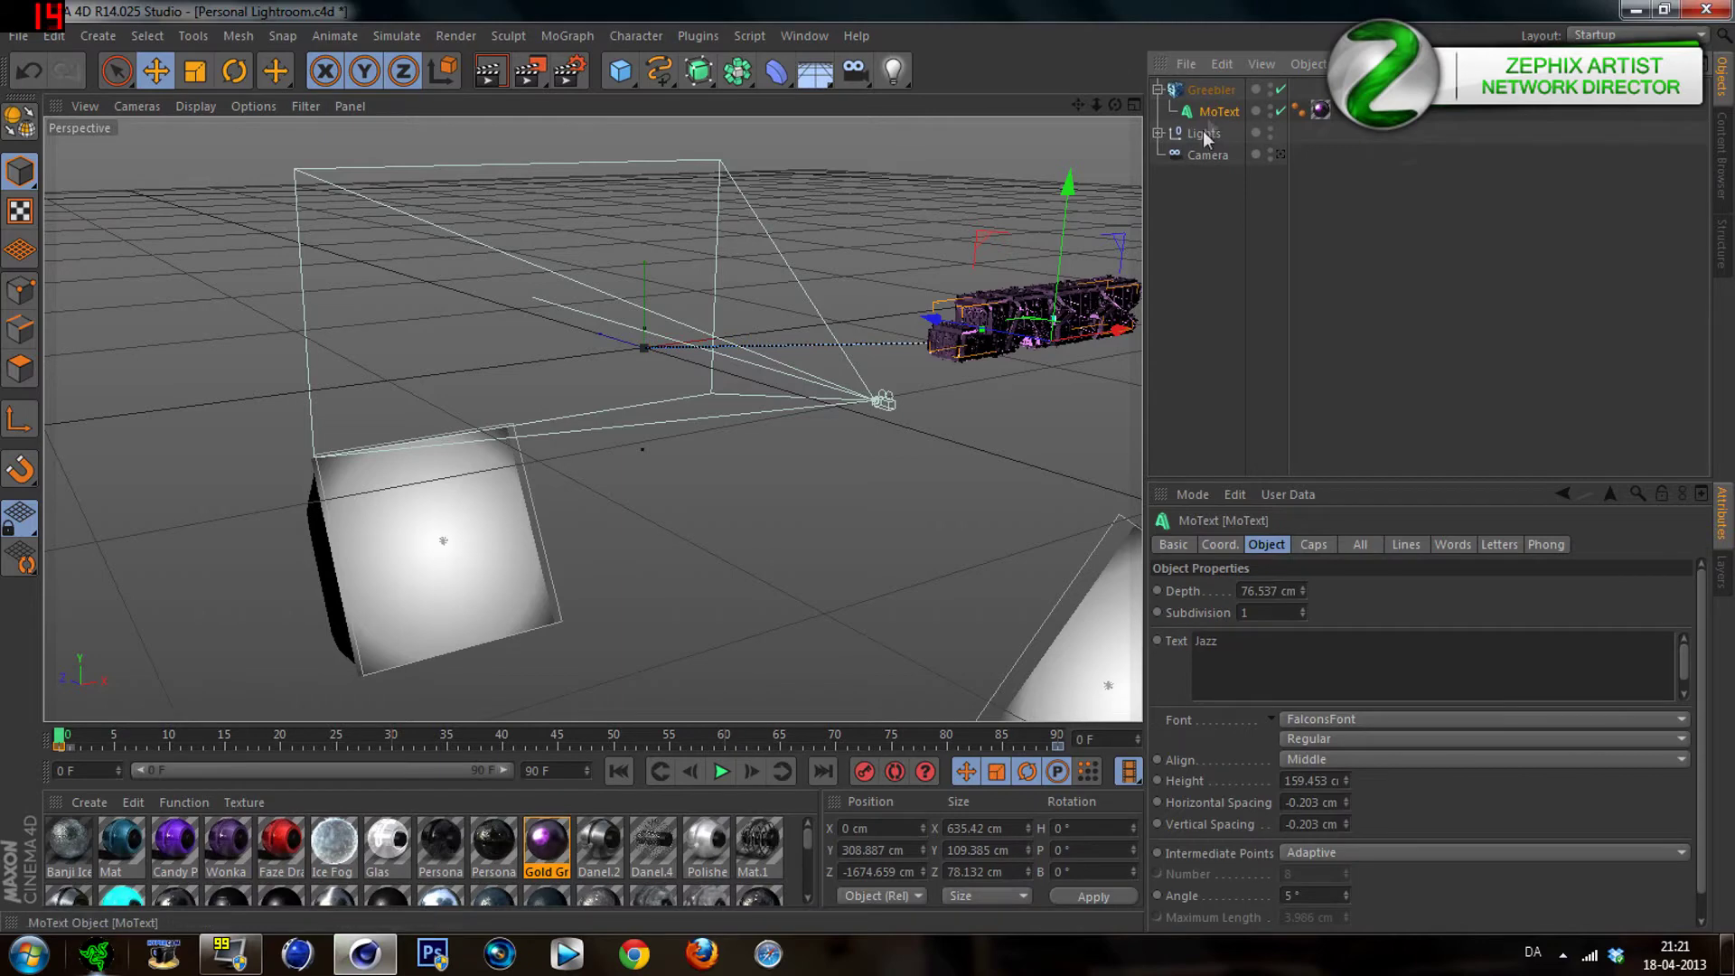
pyautogui.click(1190, 286)
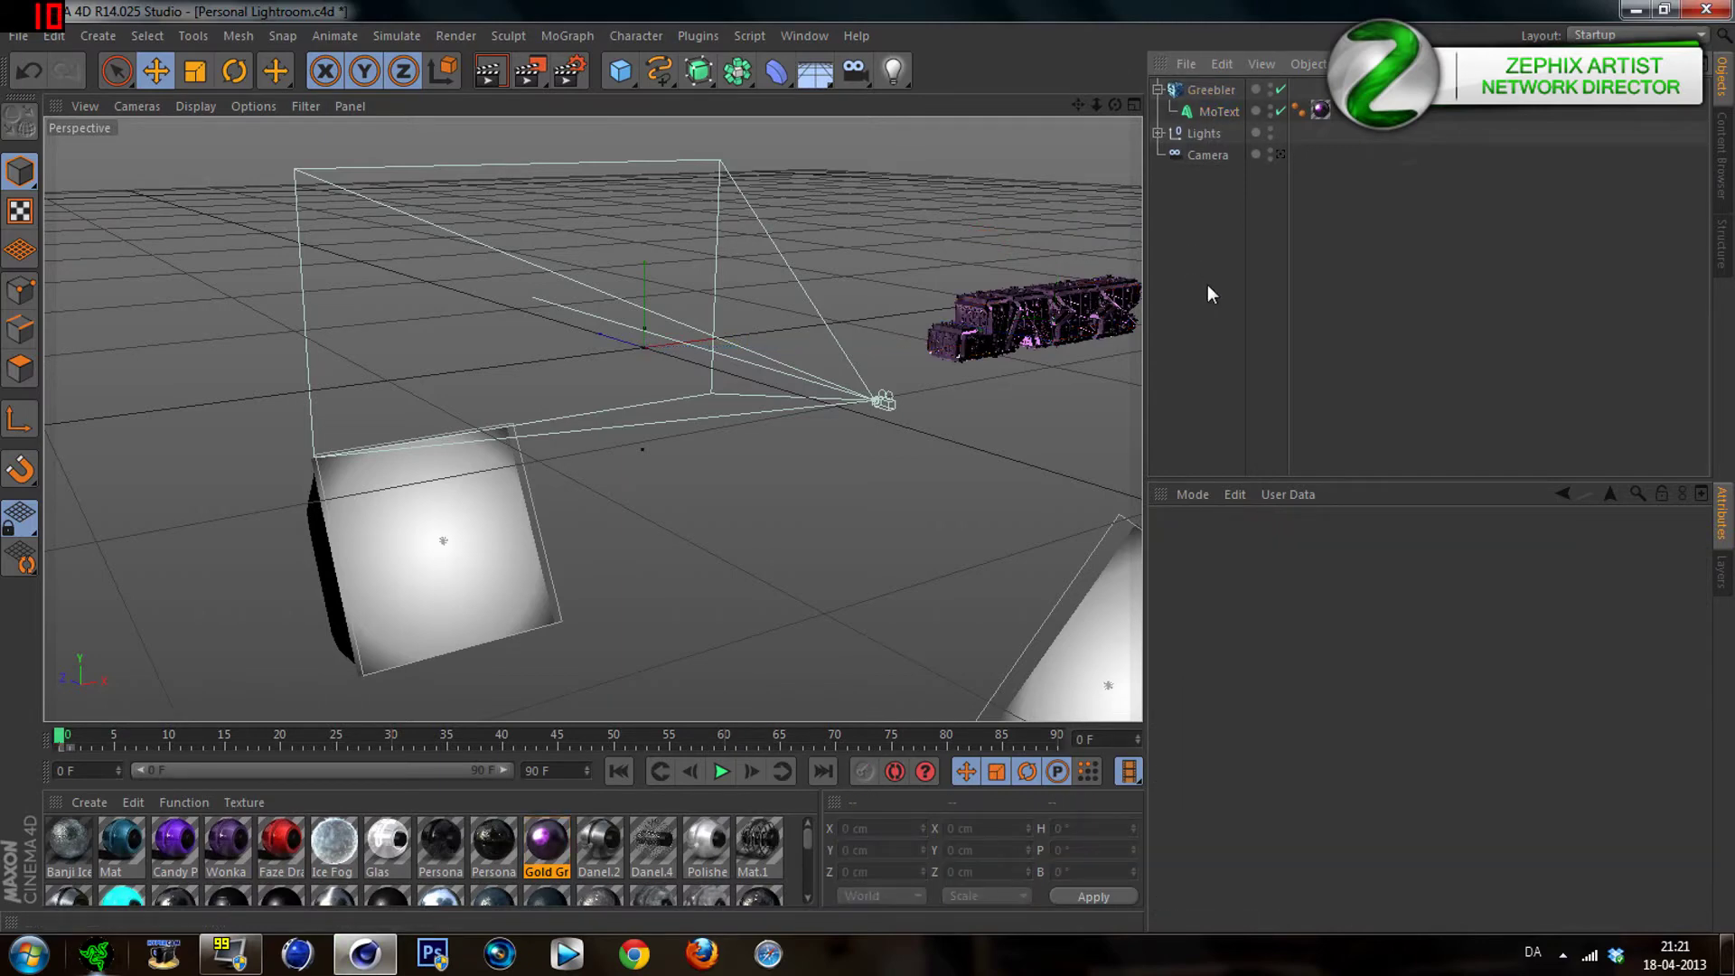
pyautogui.click(1201, 113)
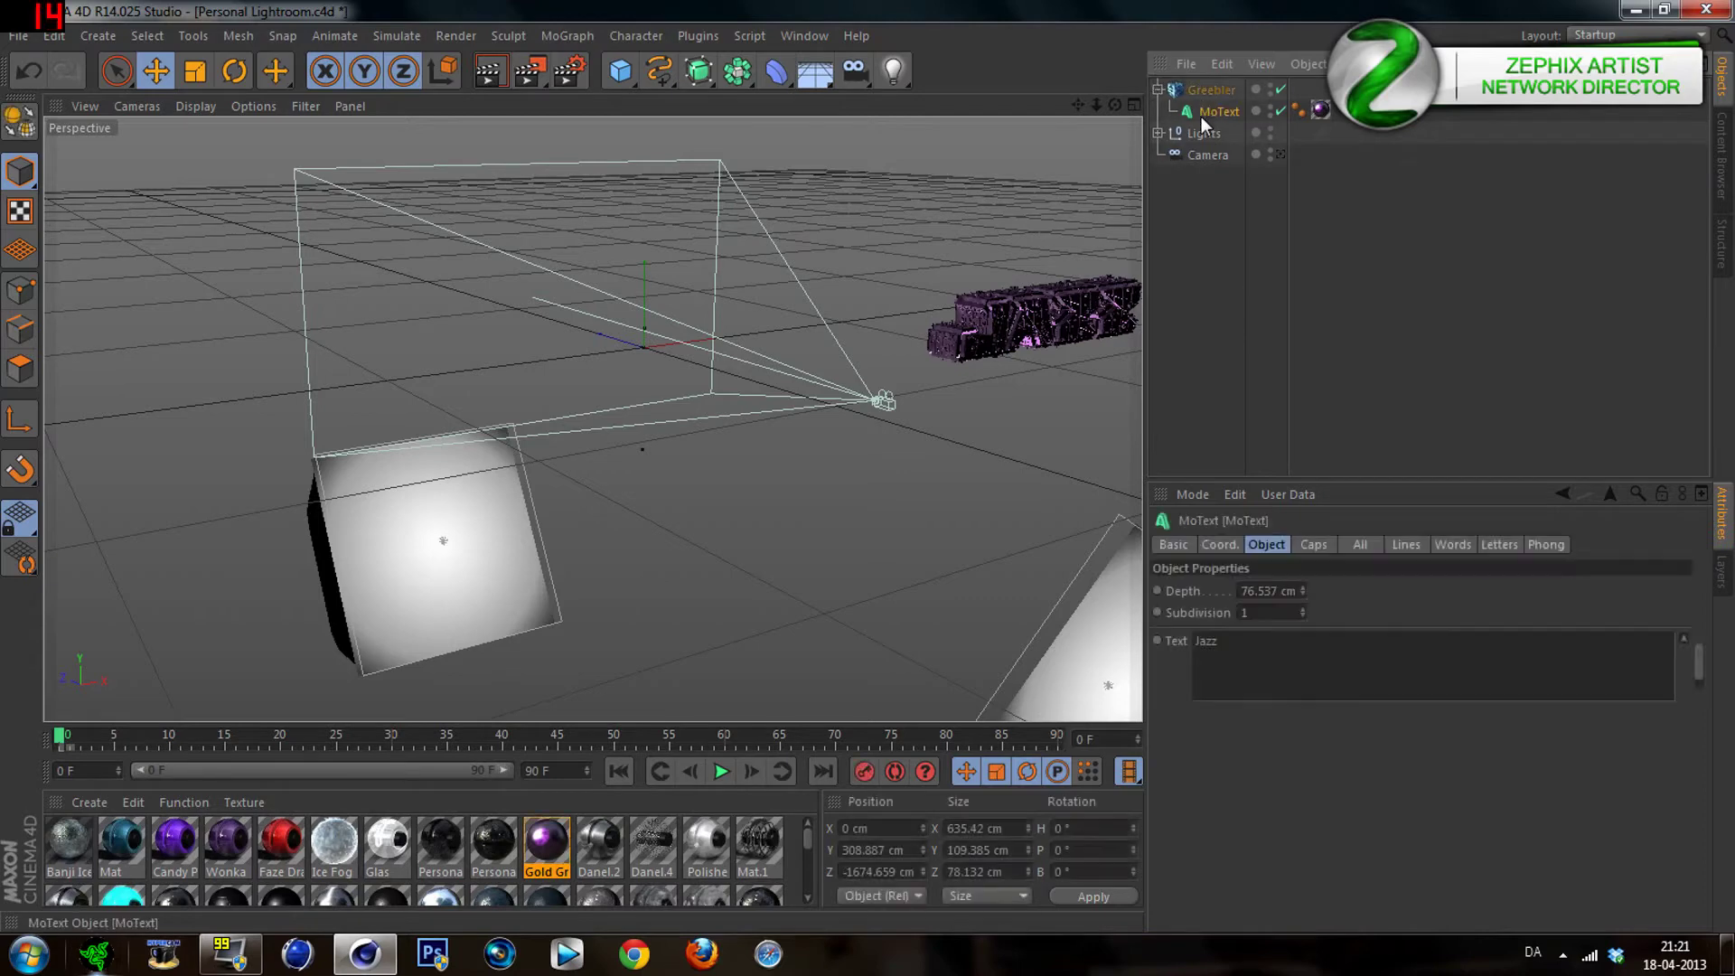
# Add a Random effector to the JAZZ MoText via MoGraph > Effector
pyautogui.click(583, 38)
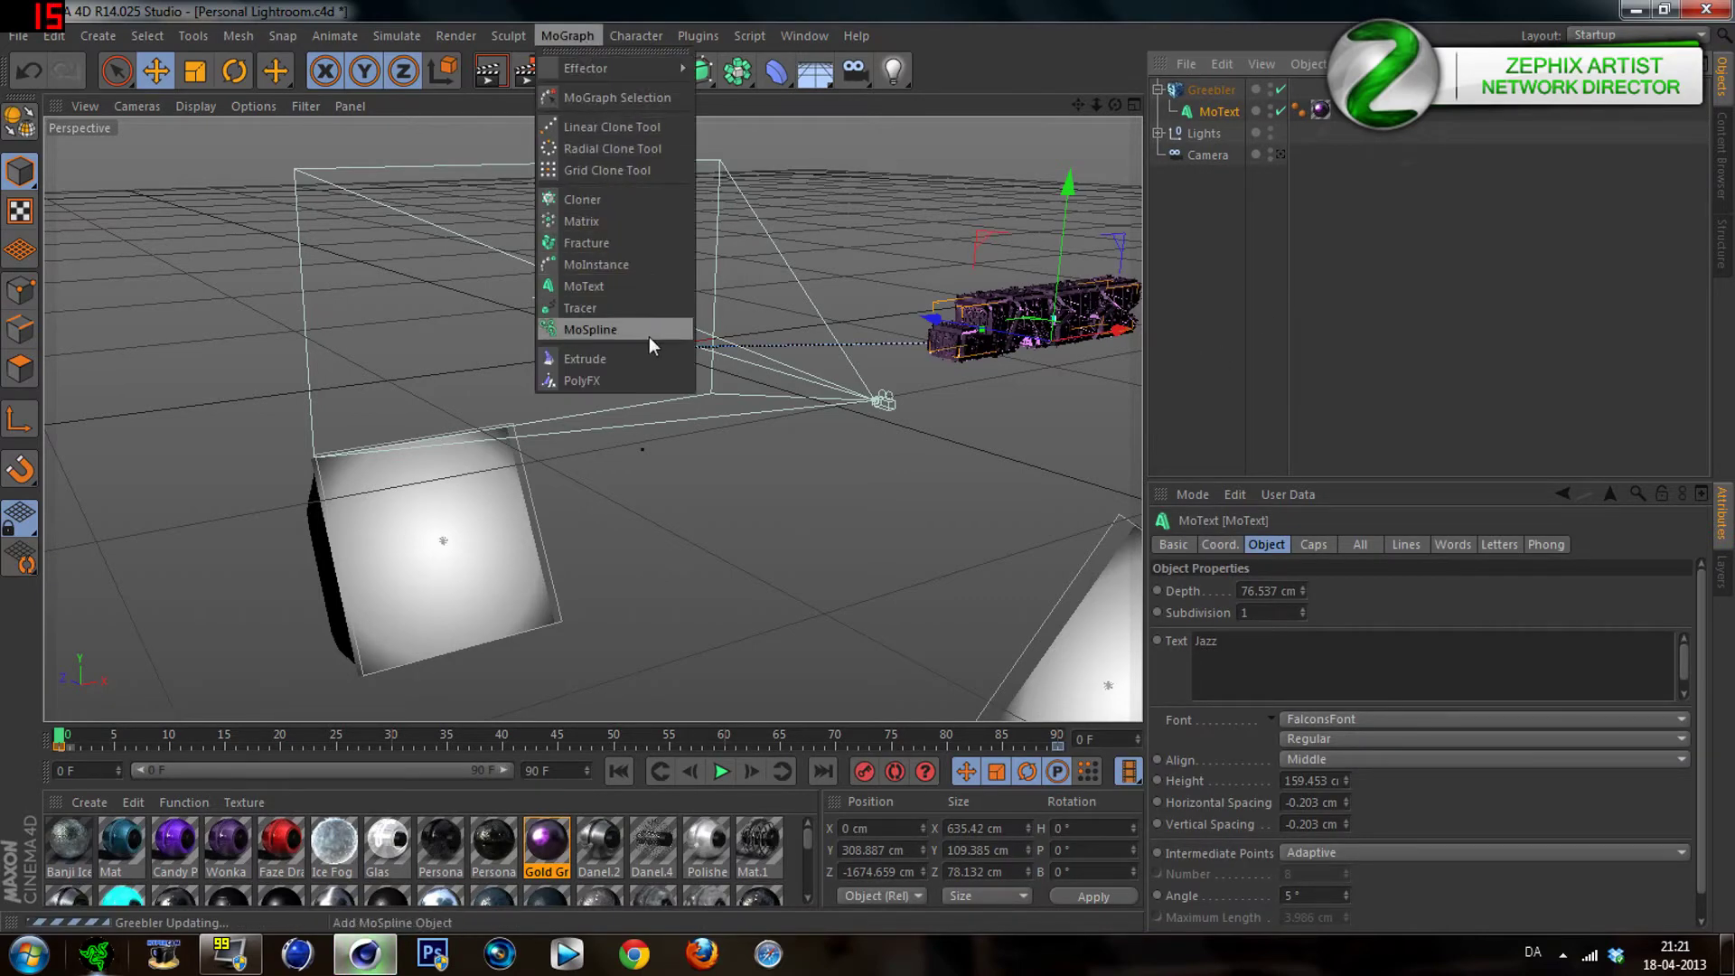
pyautogui.moveTo(637, 65)
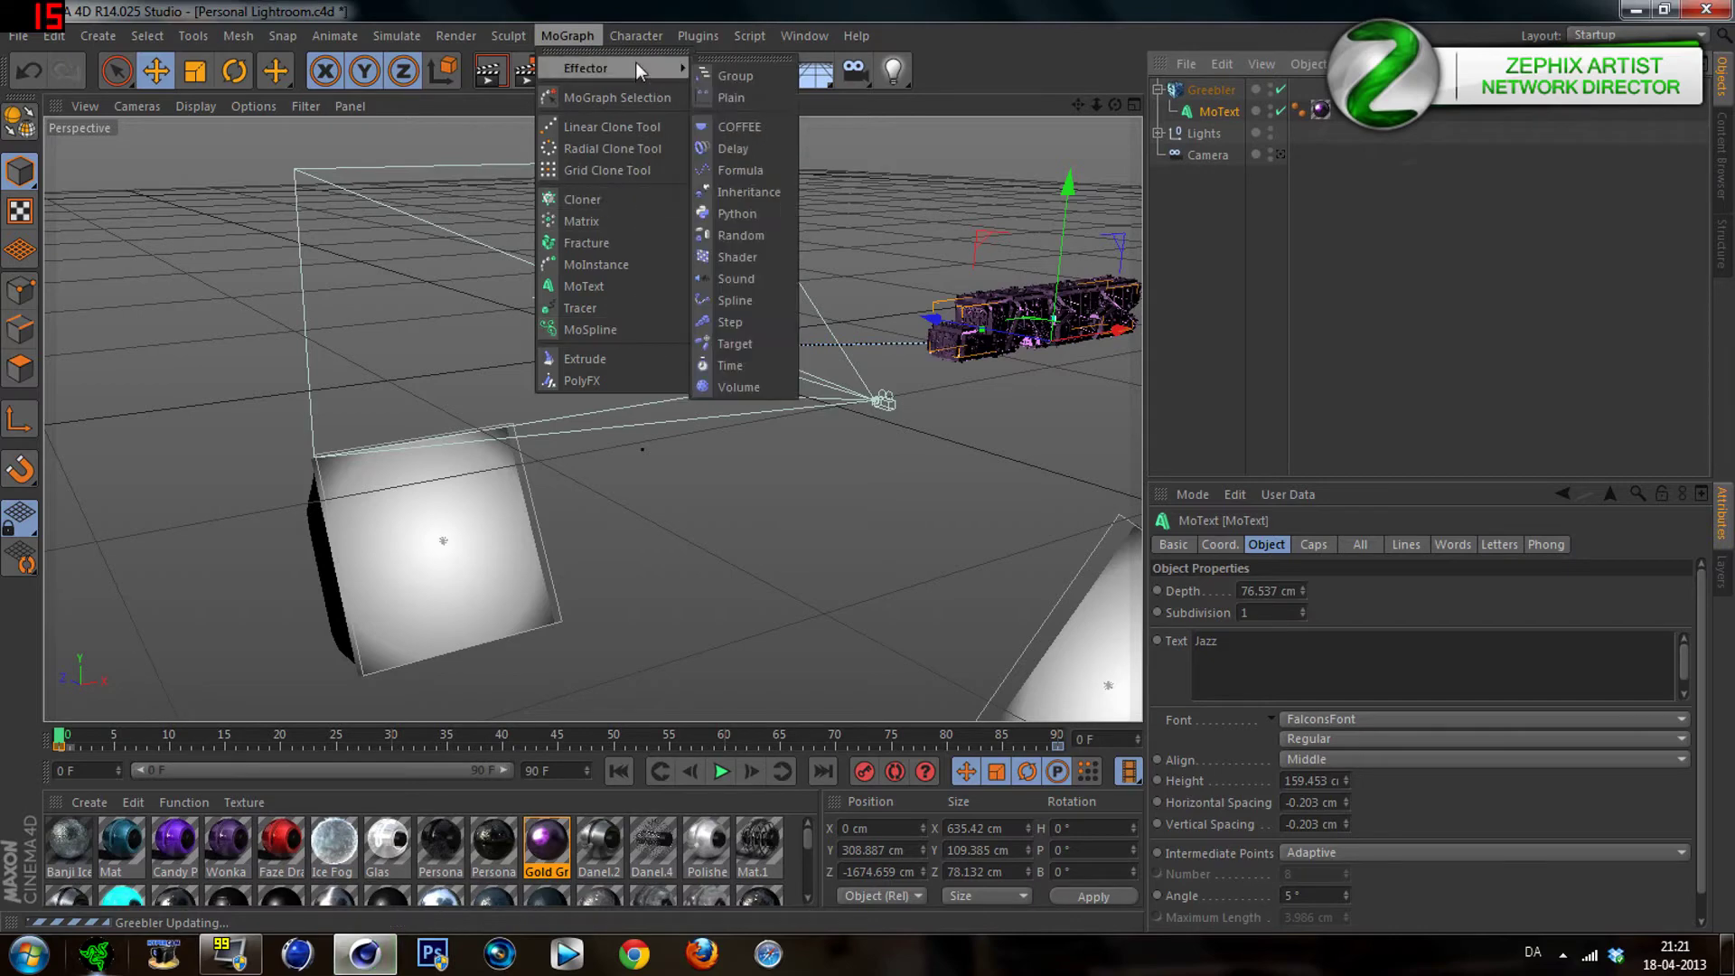
pyautogui.click(778, 235)
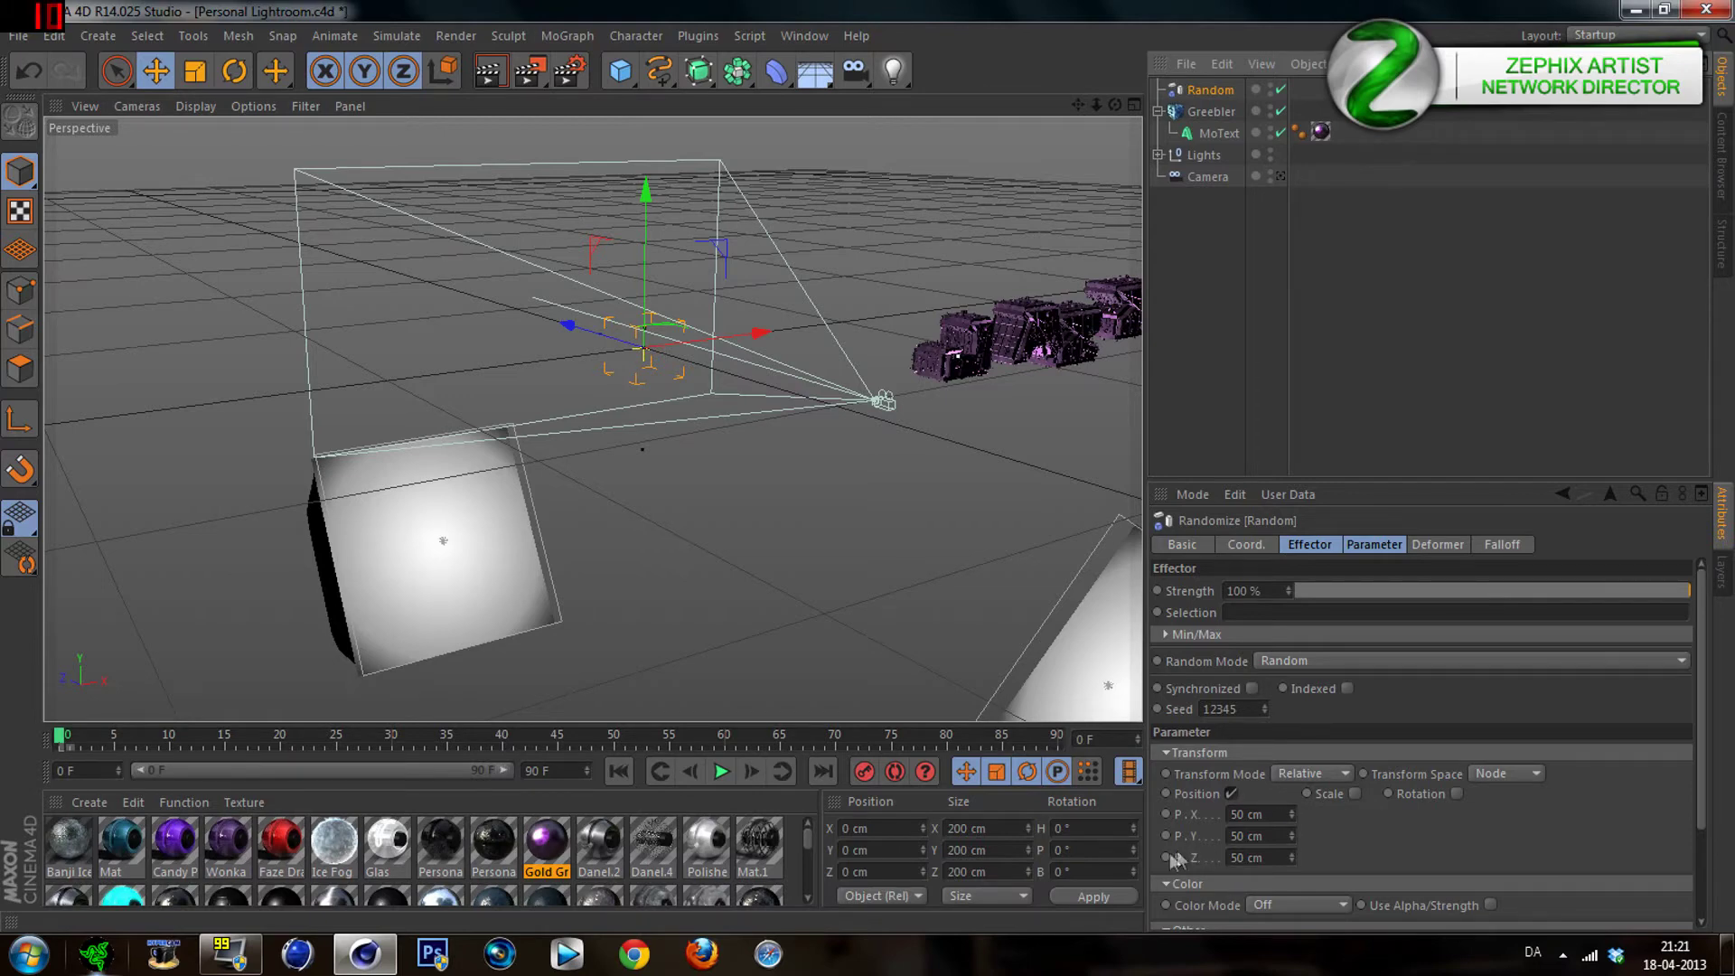
# Enable random rotation at 139°, 140°, 121° and key position and rotation offsets at frame 0
pyautogui.click(1457, 794)
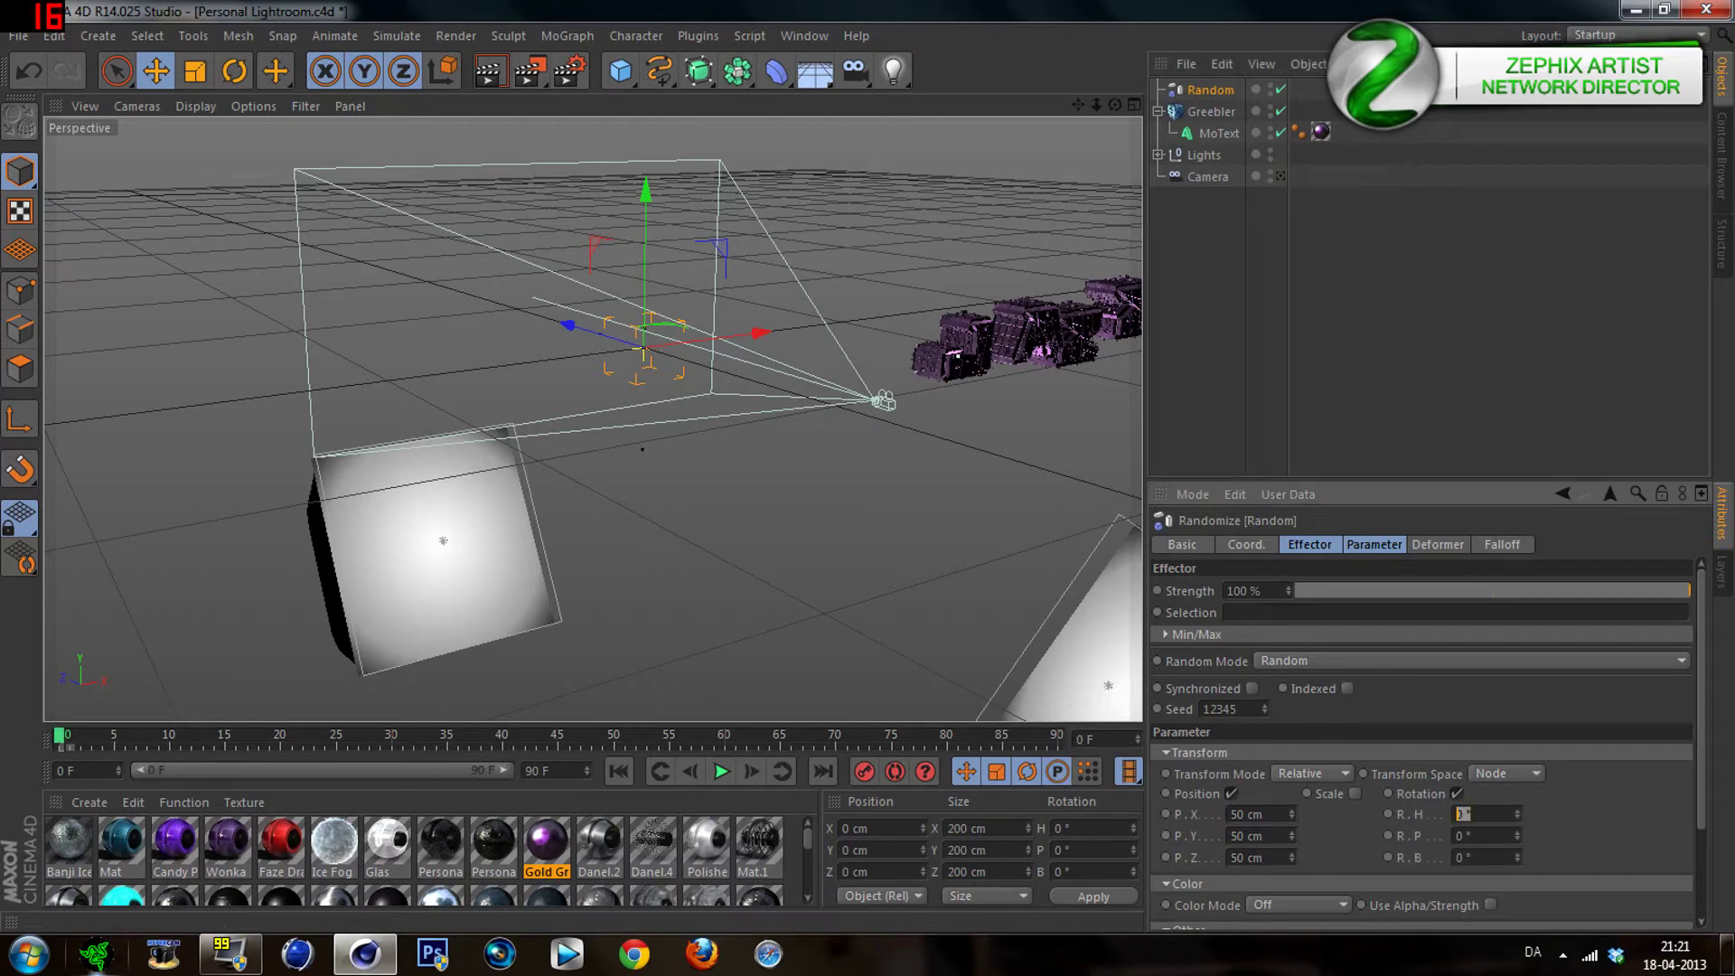
pyautogui.write('140')
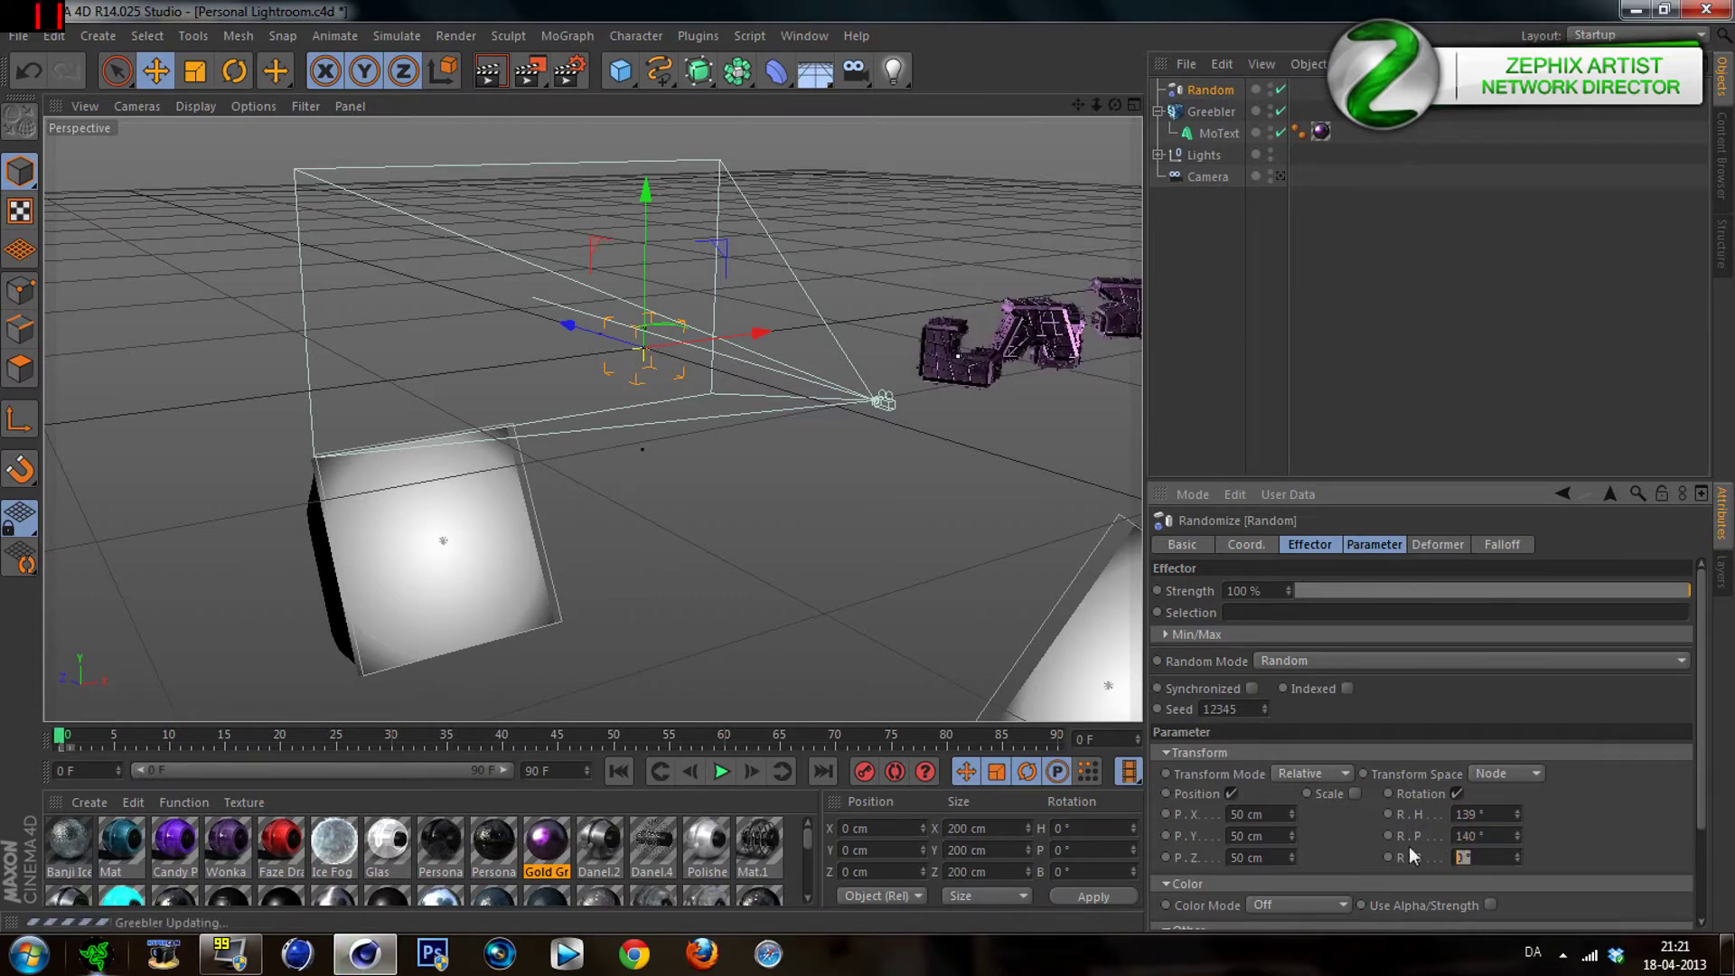
pyautogui.write('121')
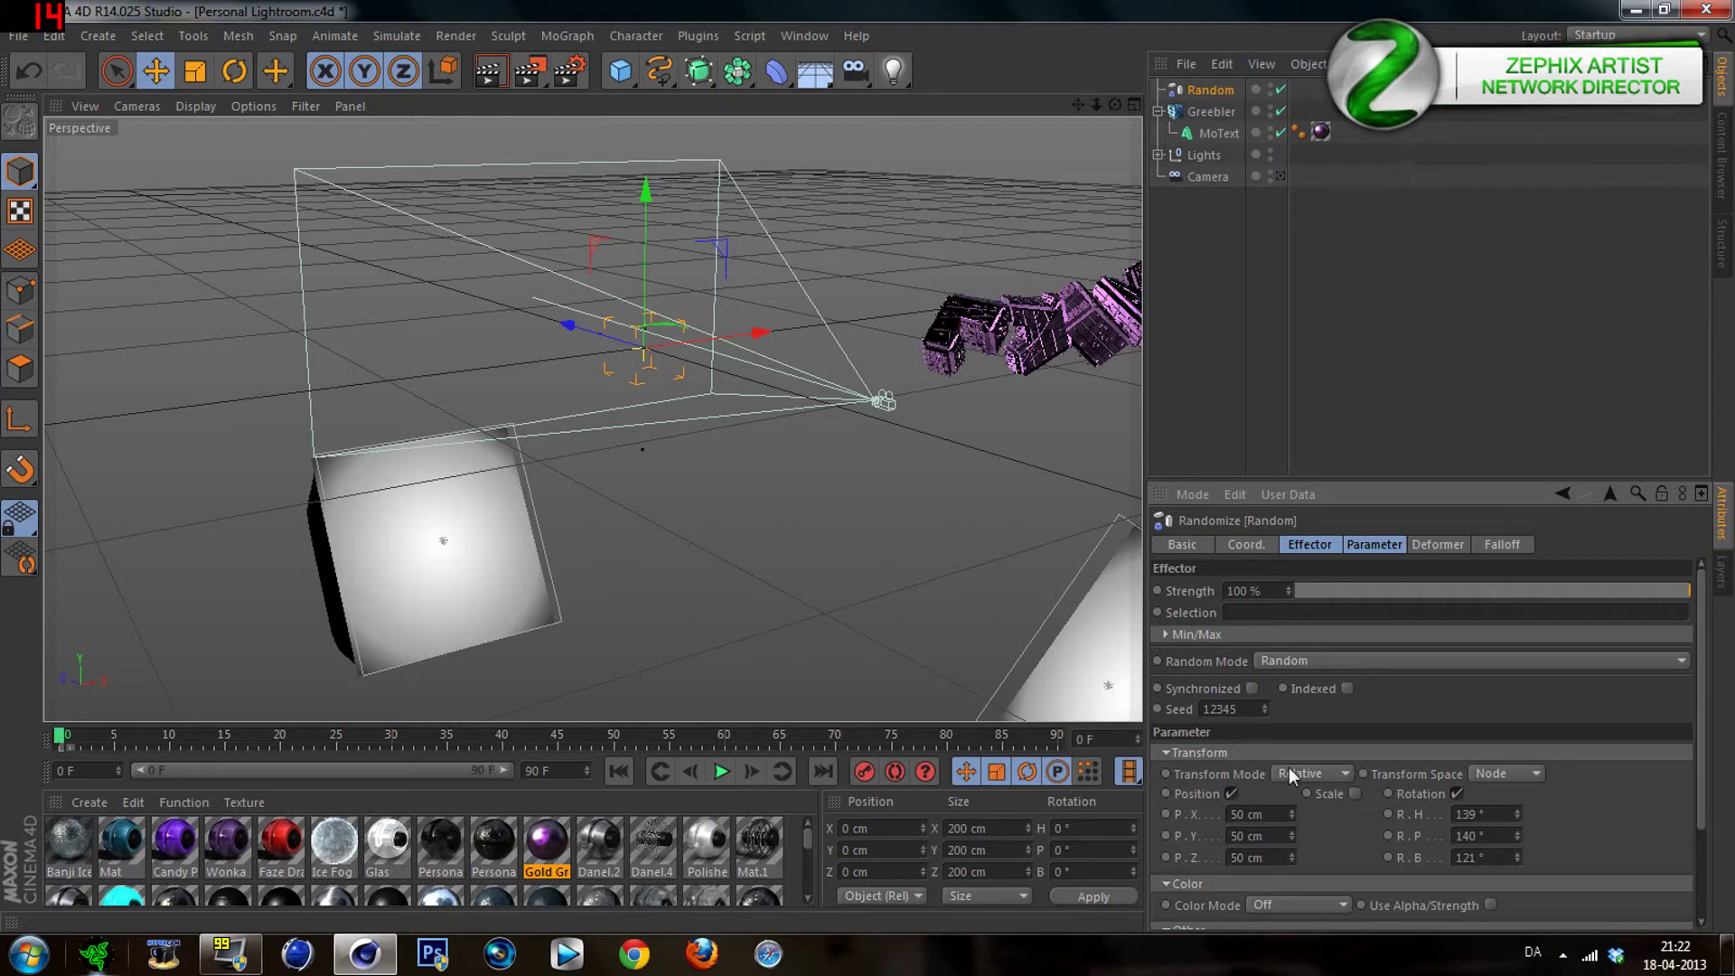
pyautogui.keyDown('ctrl'); pyautogui.click(1165, 815); pyautogui.keyUp('ctrl')
pyautogui.keyDown('ctrl'); pyautogui.click(1166, 836); pyautogui.keyUp('ctrl')
pyautogui.keyDown('ctrl'); pyautogui.click(1166, 858); pyautogui.keyUp('ctrl')
pyautogui.keyDown('ctrl'); pyautogui.click(1388, 815); pyautogui.keyUp('ctrl')
pyautogui.keyDown('ctrl'); pyautogui.click(1388, 836); pyautogui.keyUp('ctrl')
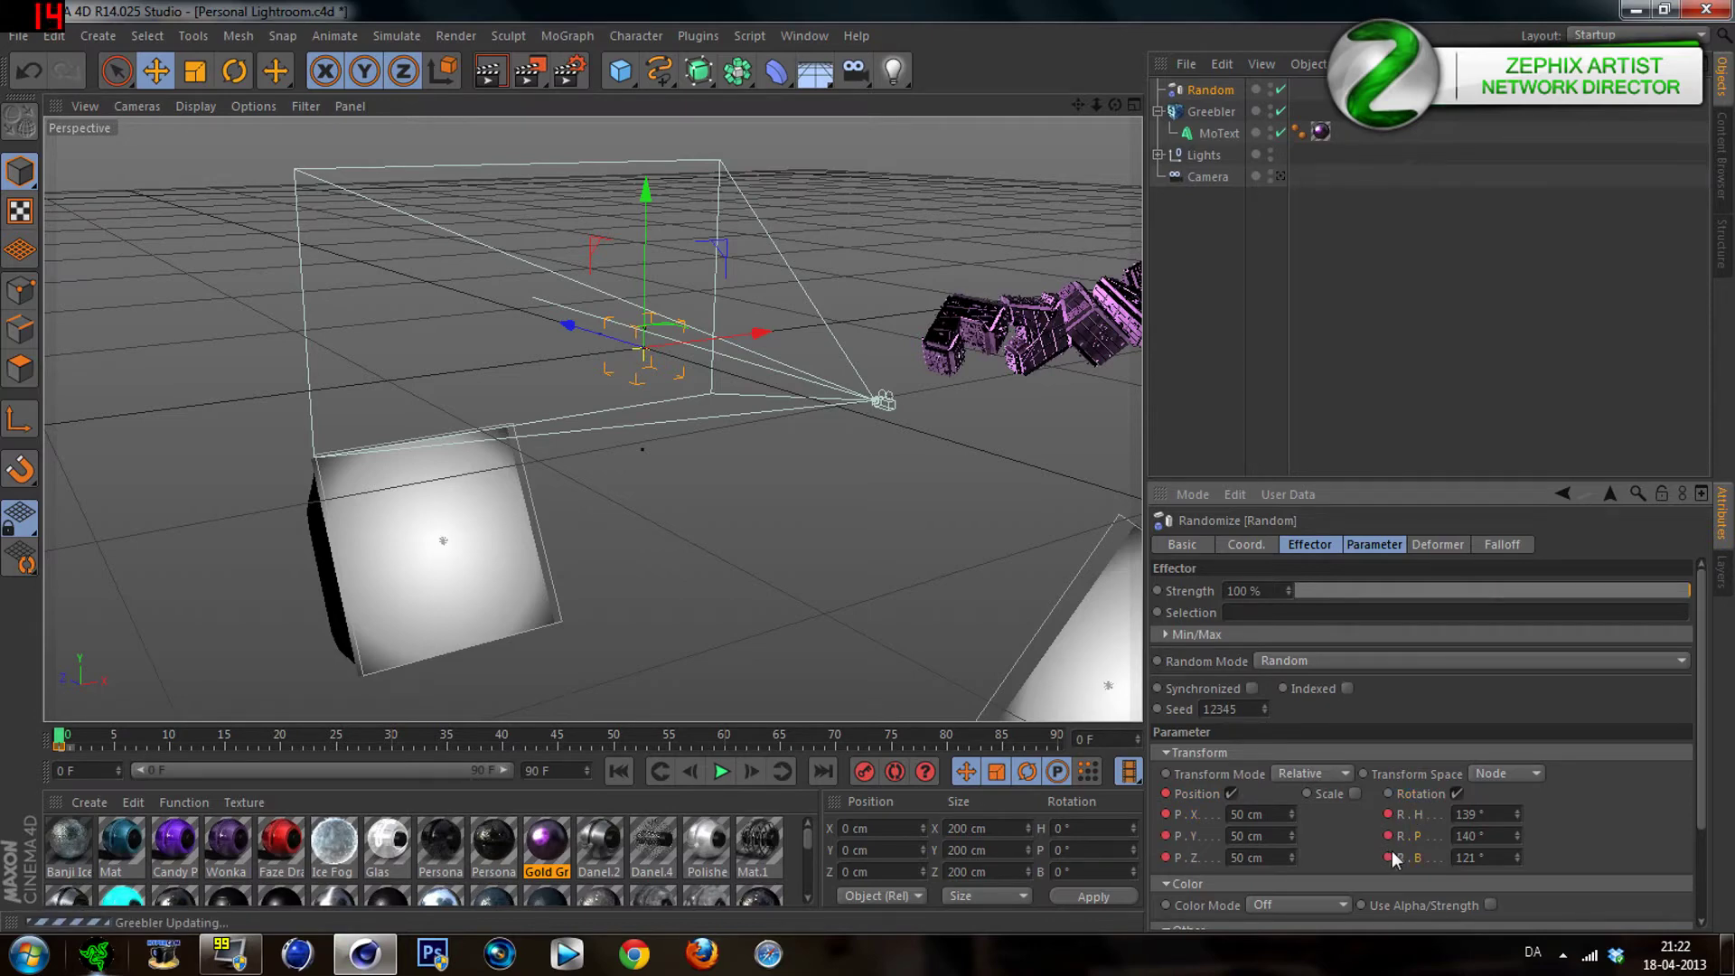
pyautogui.keyDown('ctrl'); pyautogui.click(1388, 793); pyautogui.keyUp('ctrl')
# At frame 90, set all Random rotation and position offsets to 0
pyautogui.click(660, 771)
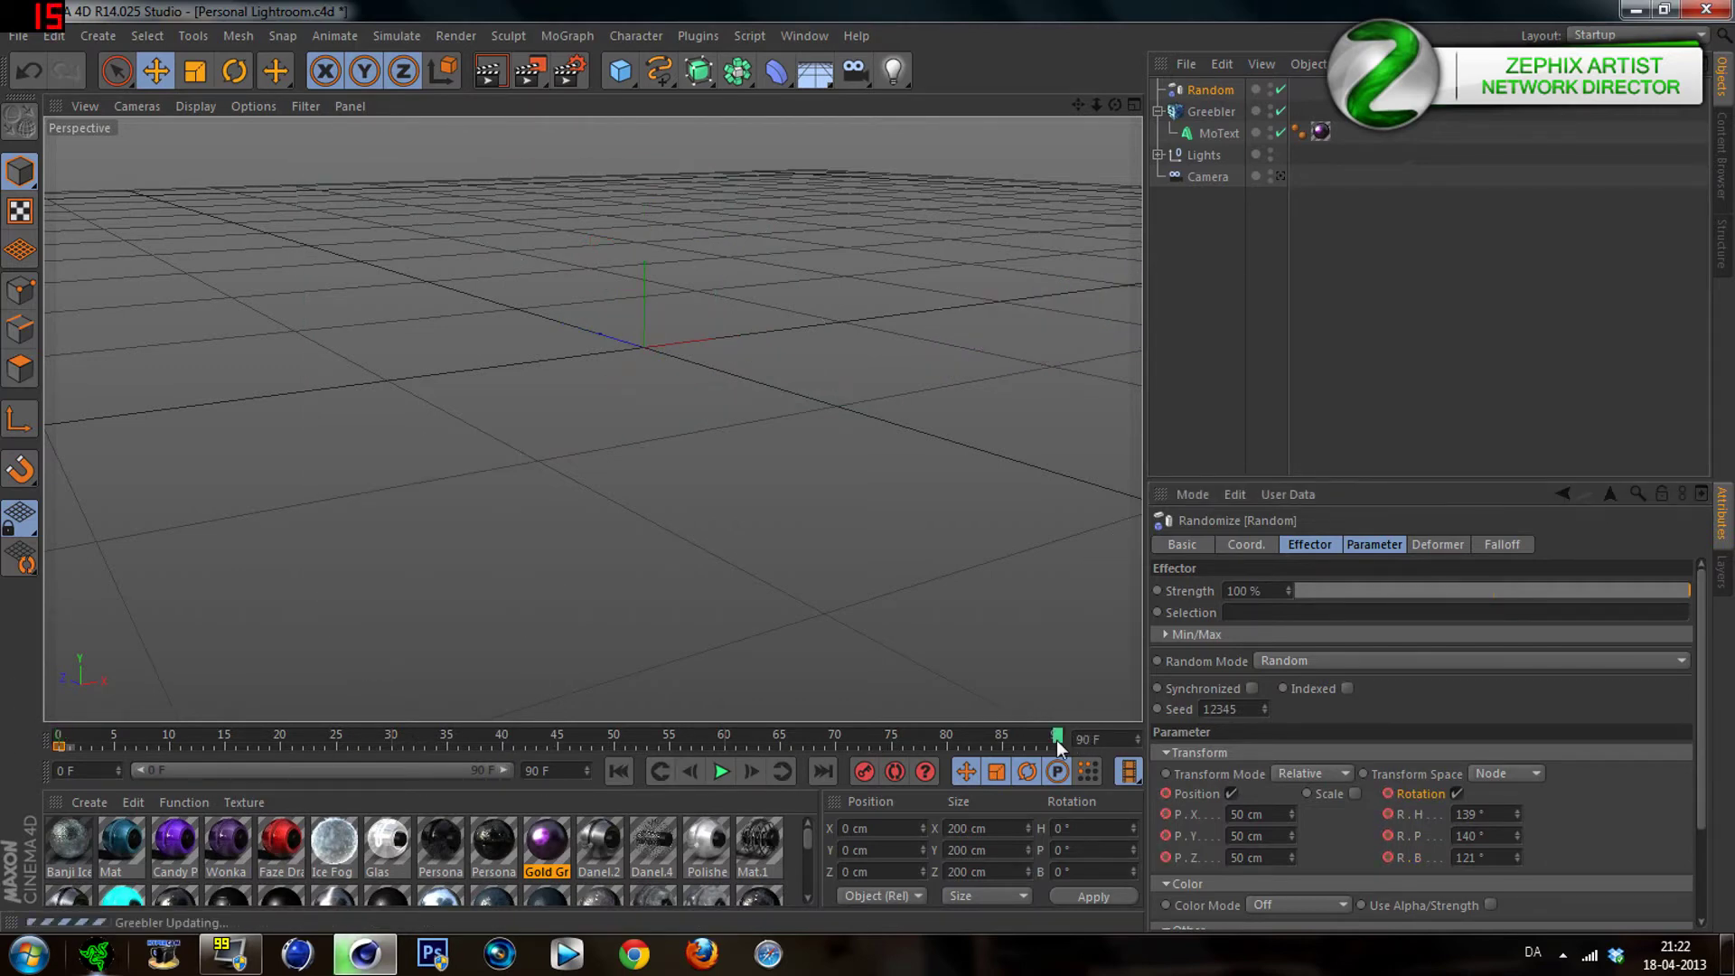
pyautogui.click(1467, 814)
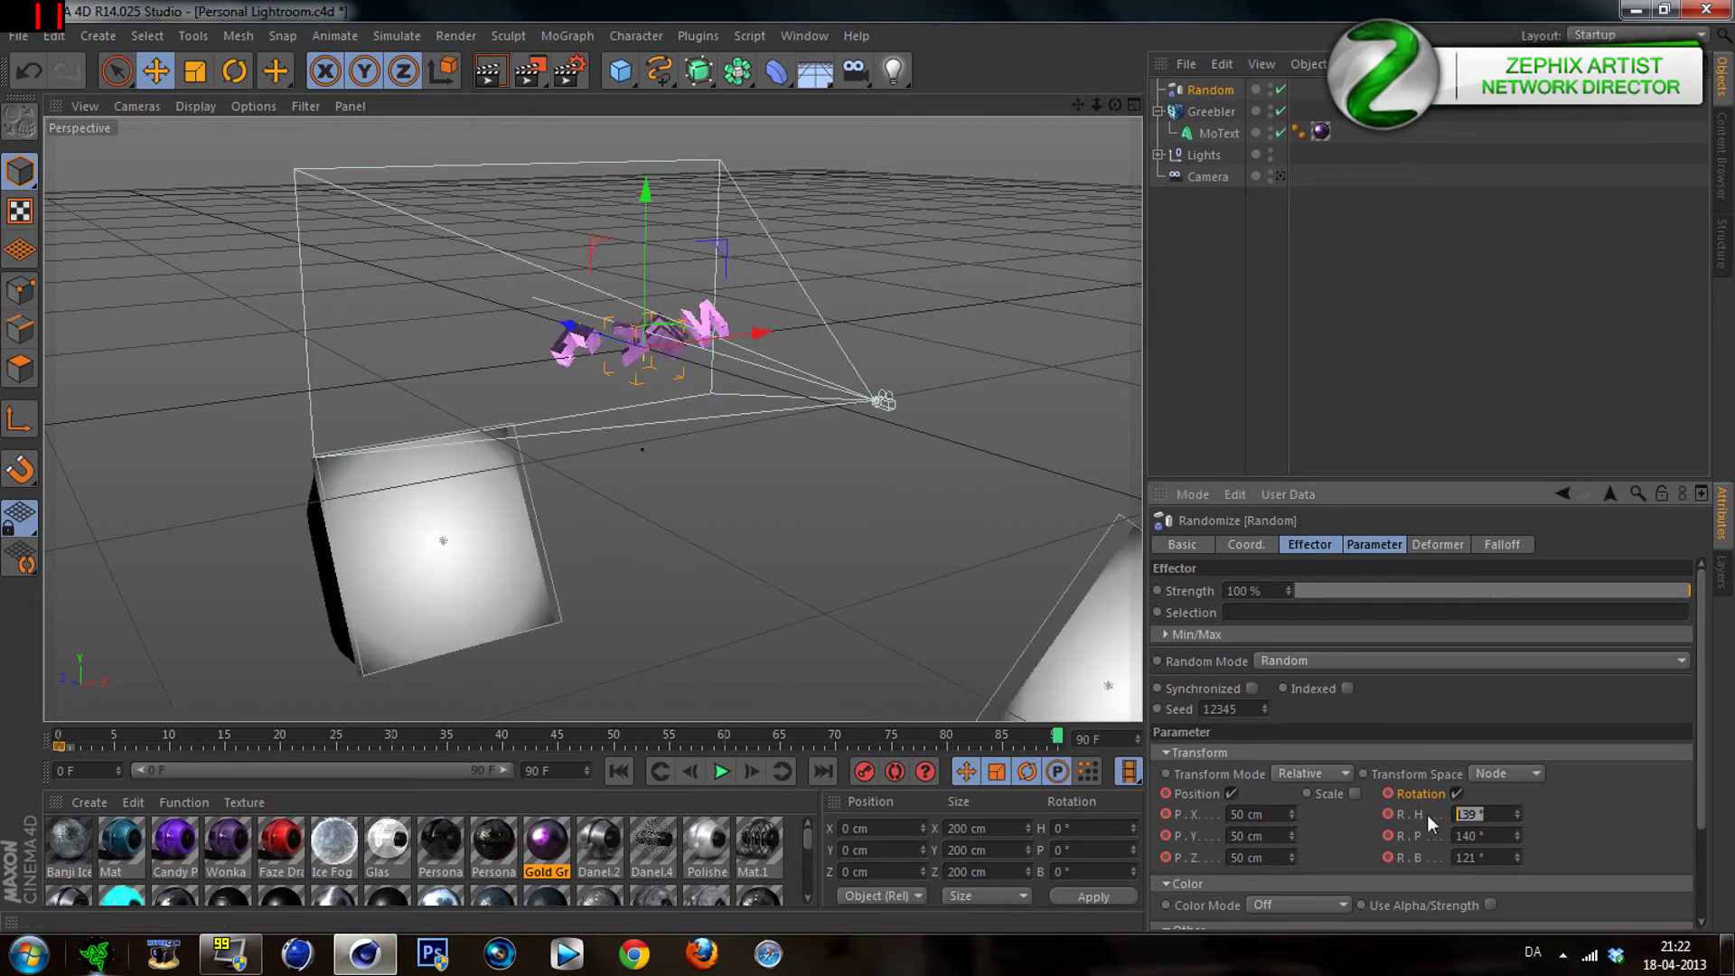
pyautogui.write('0')
pyautogui.press('Tab')
pyautogui.write('0')
pyautogui.press('Tab')
pyautogui.write('0')
pyautogui.click(1275, 858)
pyautogui.press('BackSpace')
pyautogui.write('0')
pyautogui.hotkey('shift', 'Tab')
pyautogui.press('BackSpace')
pyautogui.write('0')
pyautogui.press('Return')
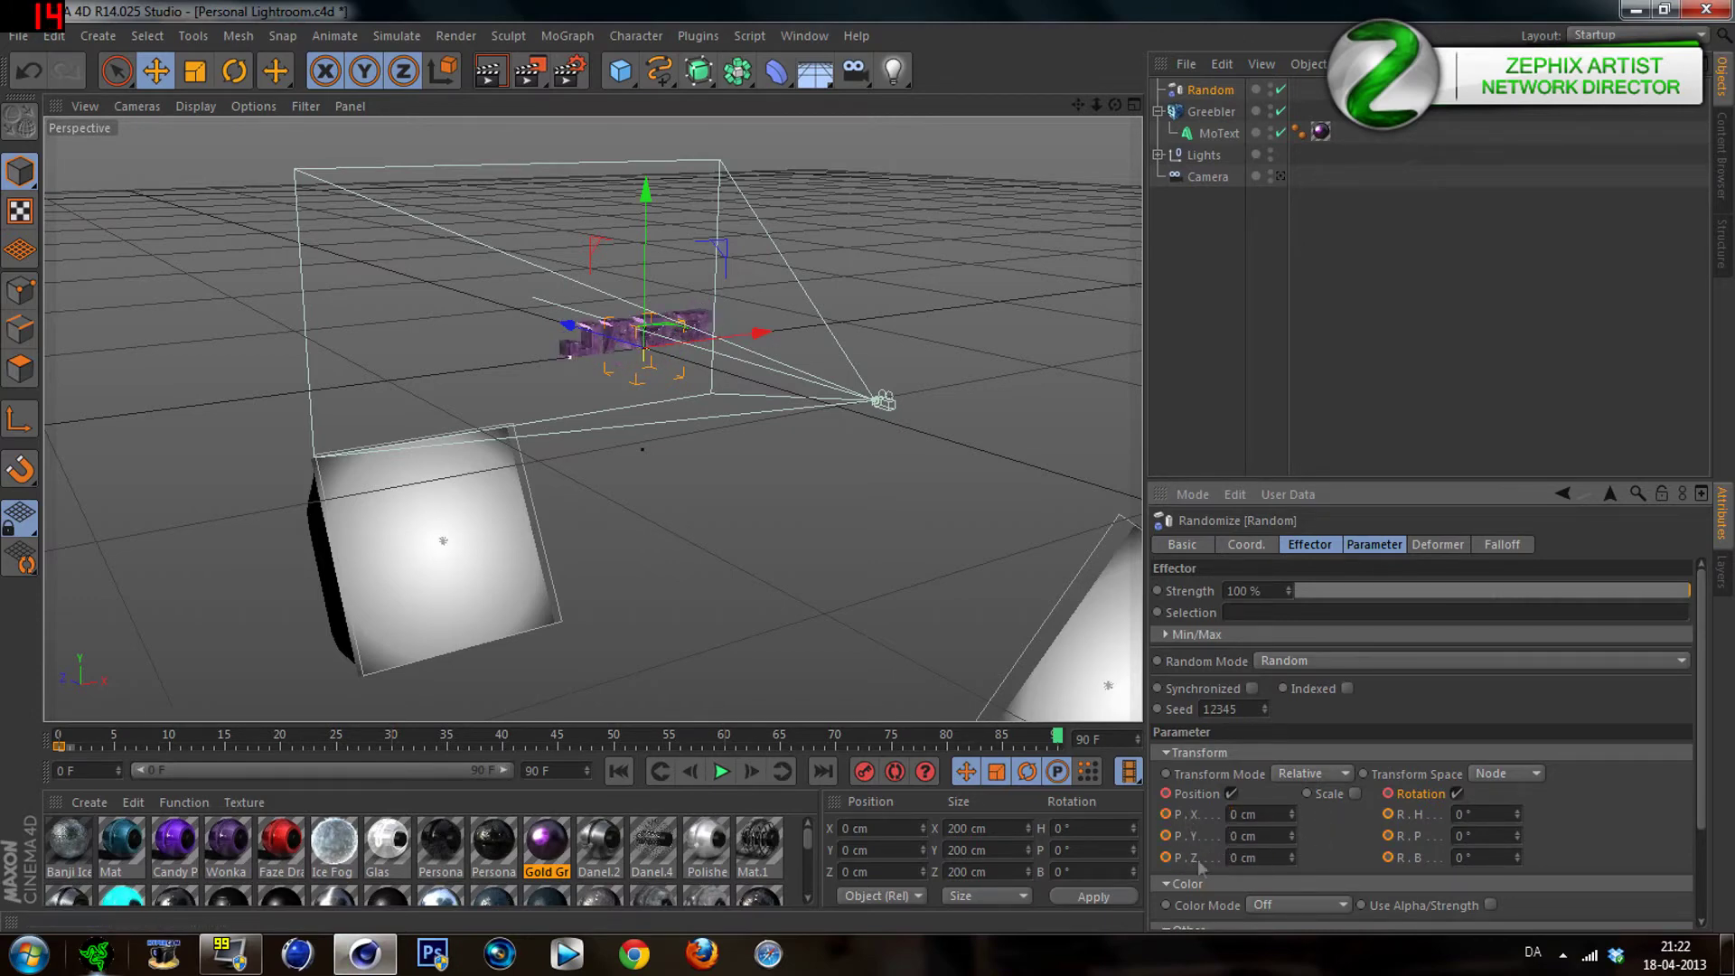
# Key the zeroed position and rotation offsets at frame 90
pyautogui.click(1166, 836)
pyautogui.click(1166, 858)
pyautogui.click(1390, 857)
pyautogui.click(1386, 836)
pyautogui.click(1386, 814)
# Switch the Random effector's six value keys to Linear interpolation, then scrub to frame 4
pyautogui.click(1059, 750)
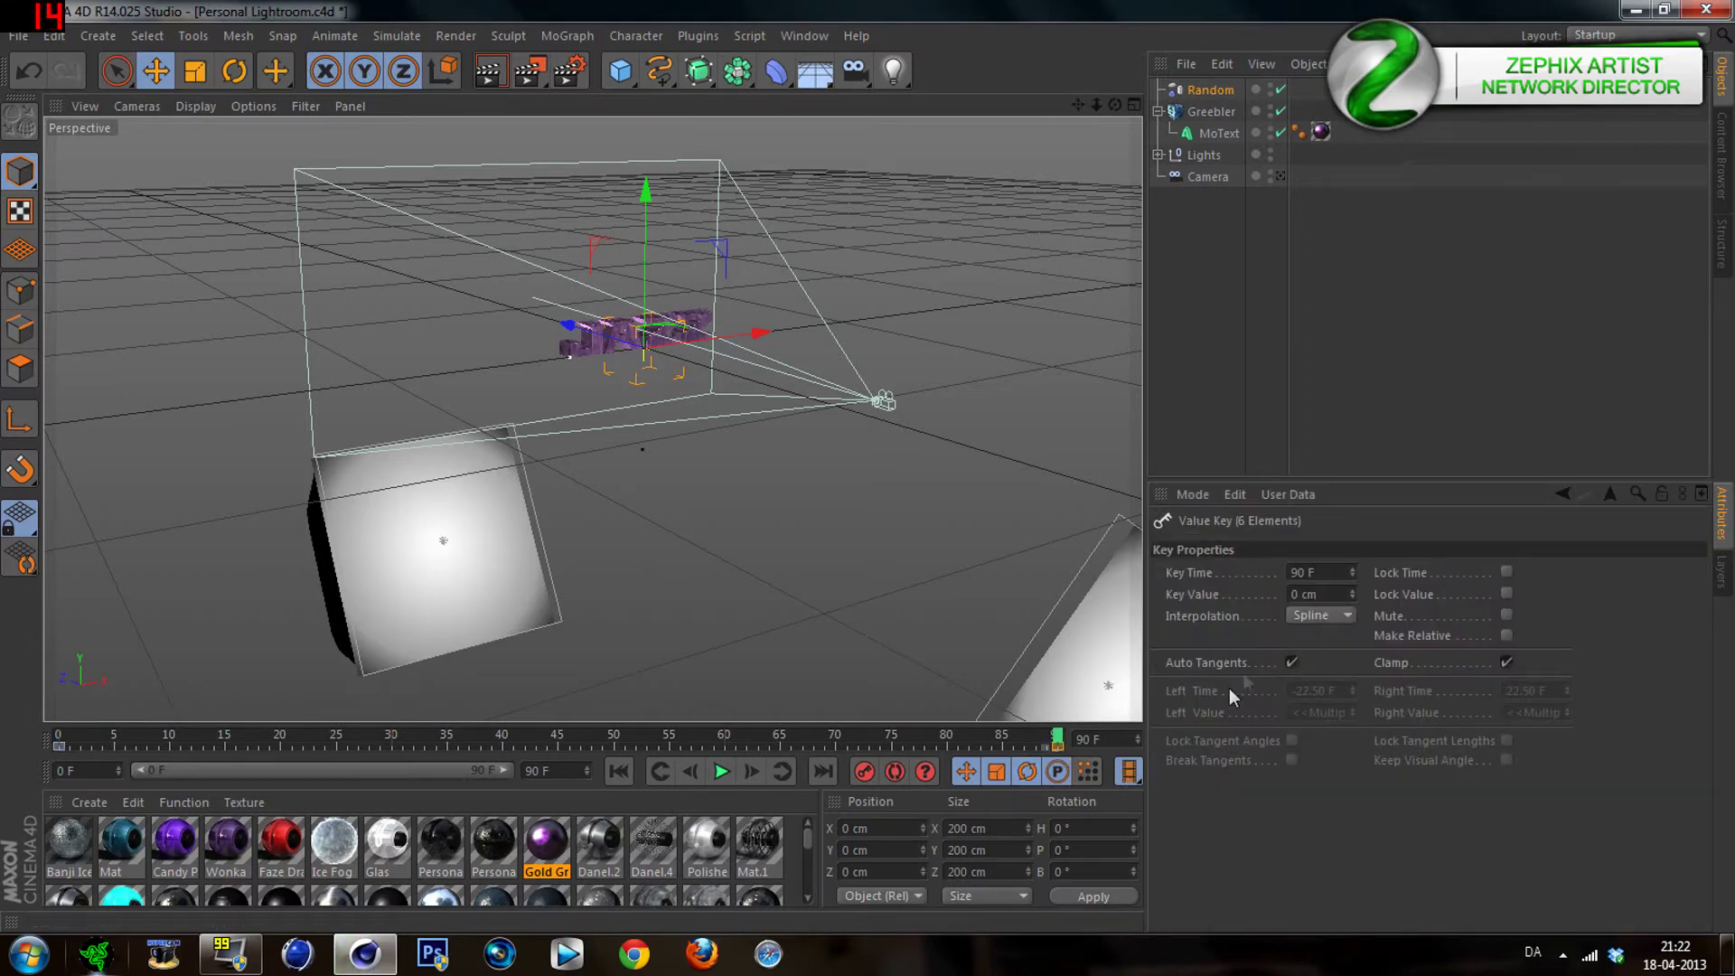
pyautogui.click(1305, 616)
pyautogui.click(1308, 659)
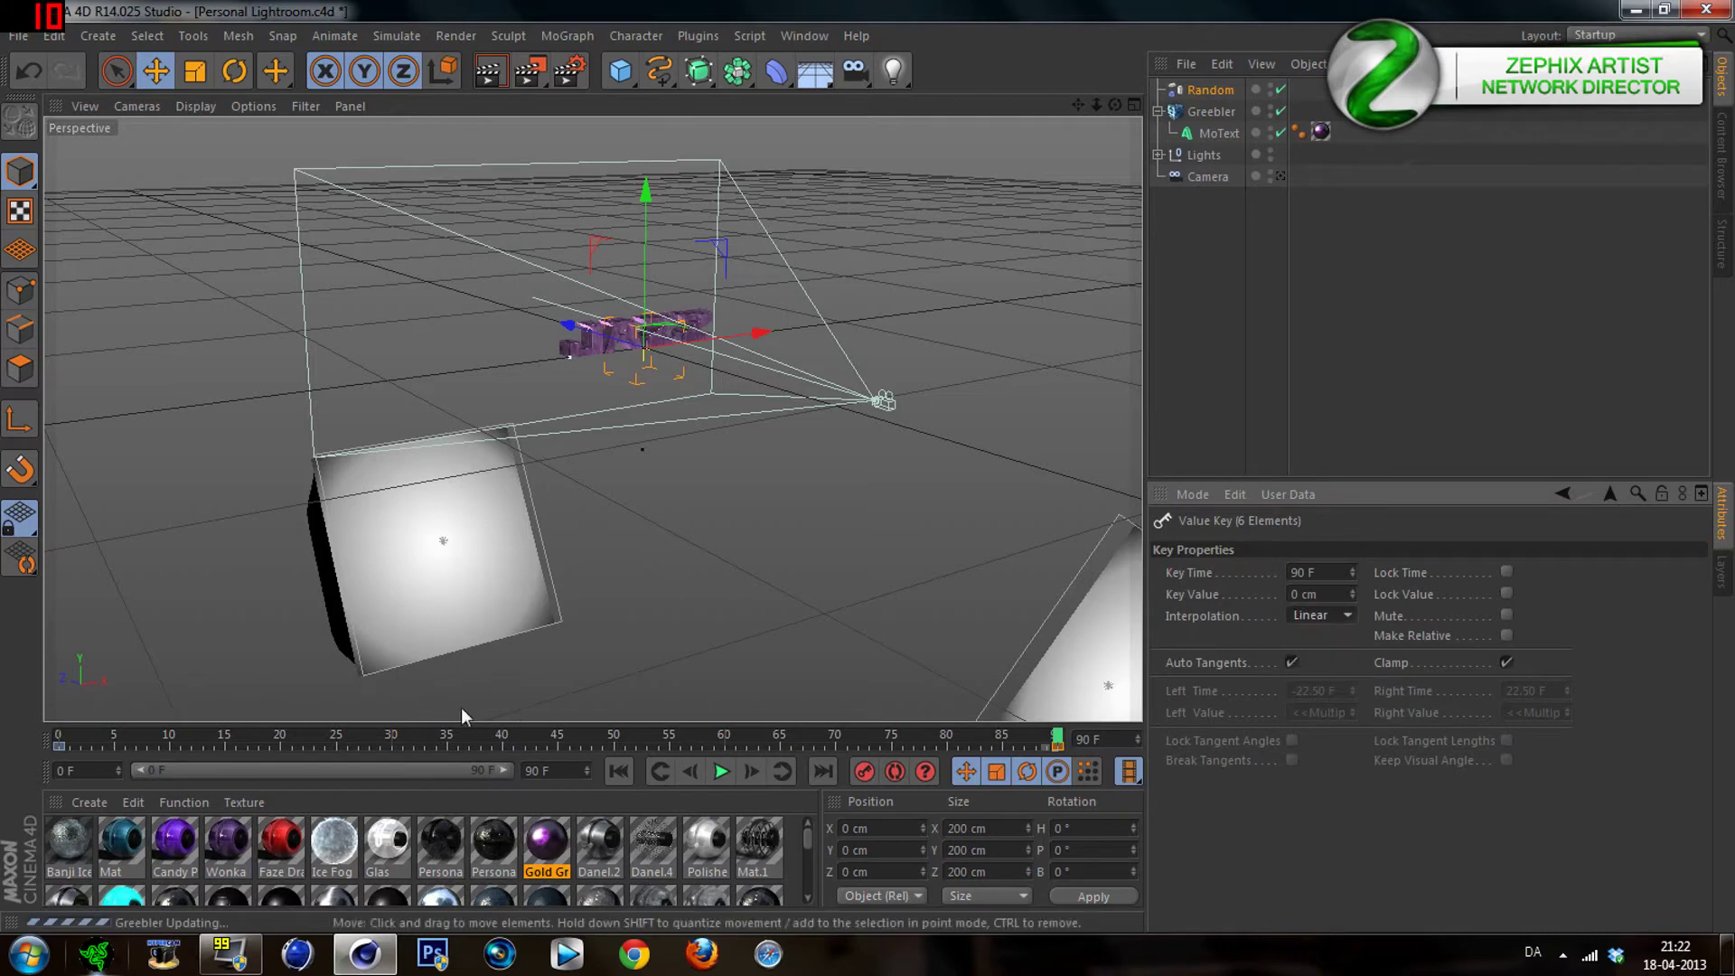
pyautogui.click(62, 746)
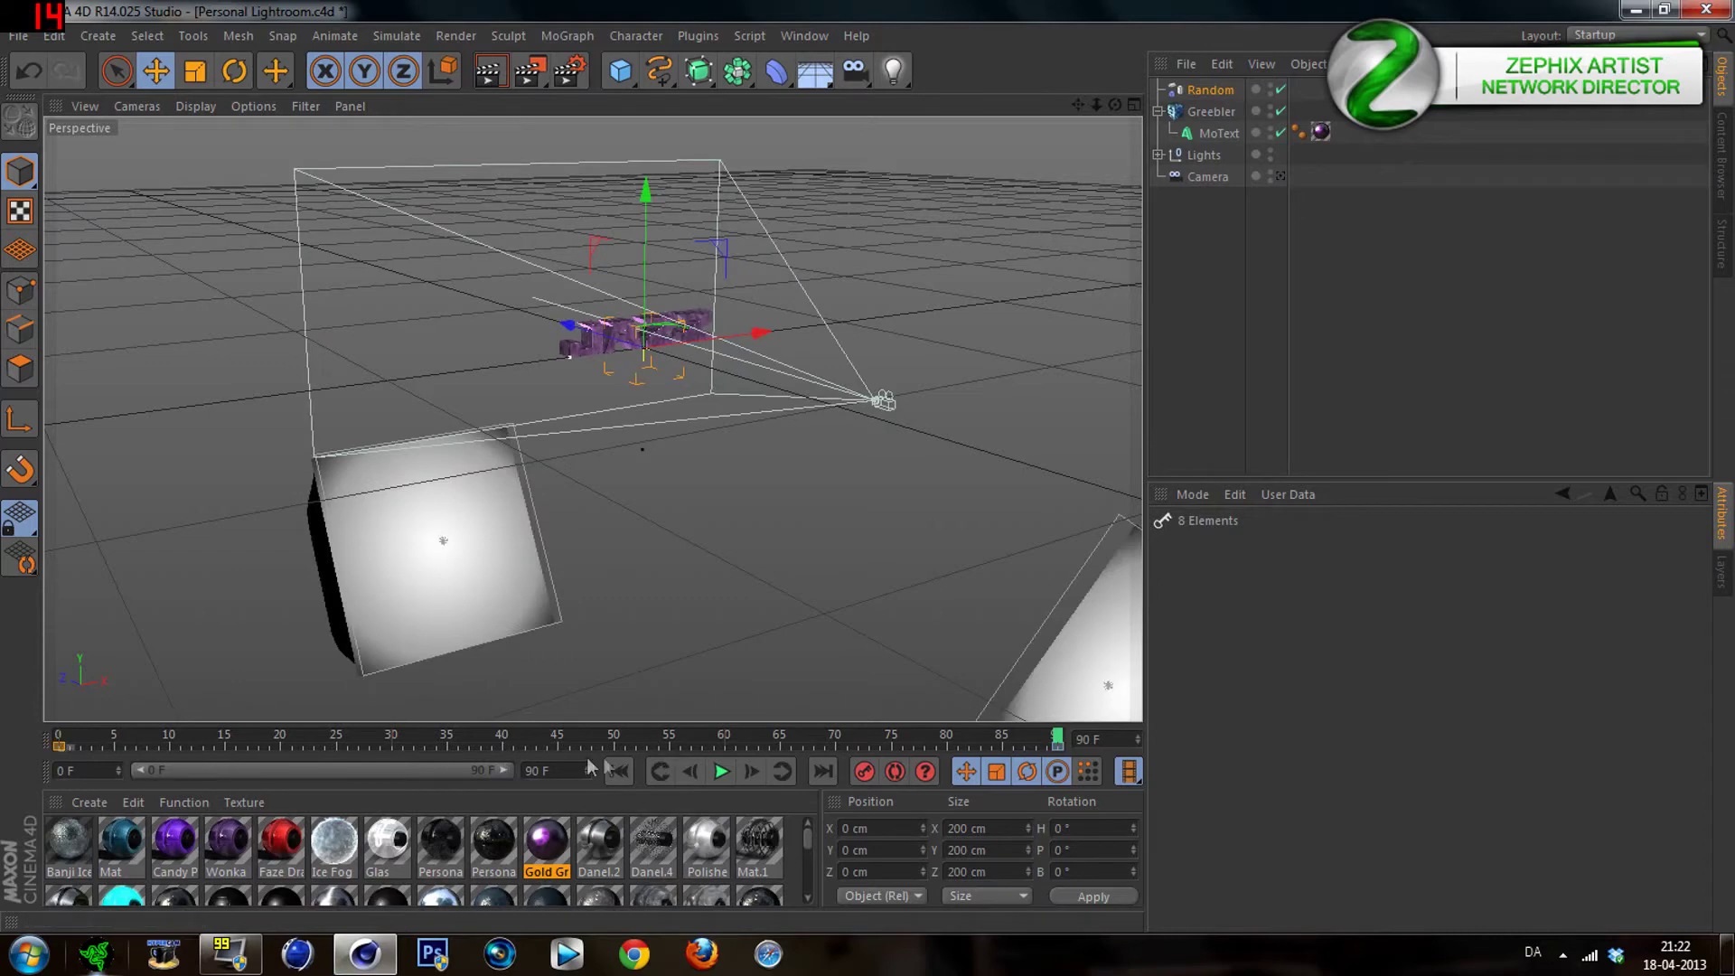
pyautogui.click(322, 736)
pyautogui.click(102, 737)
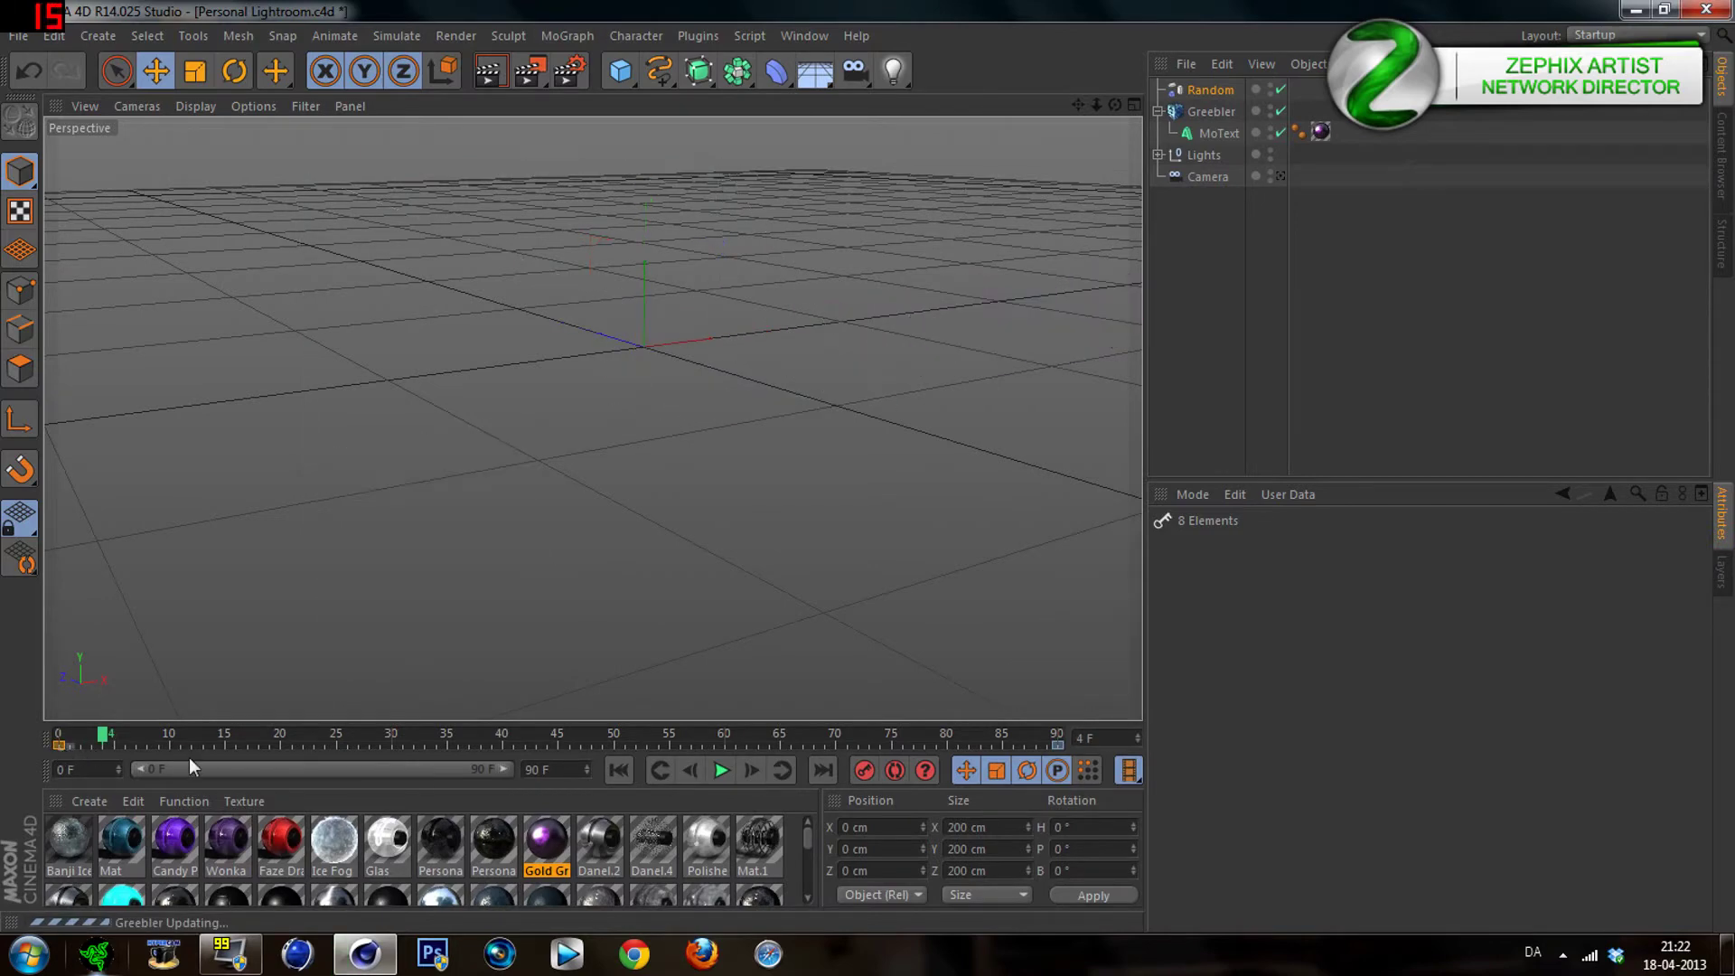
pyautogui.click(1191, 372)
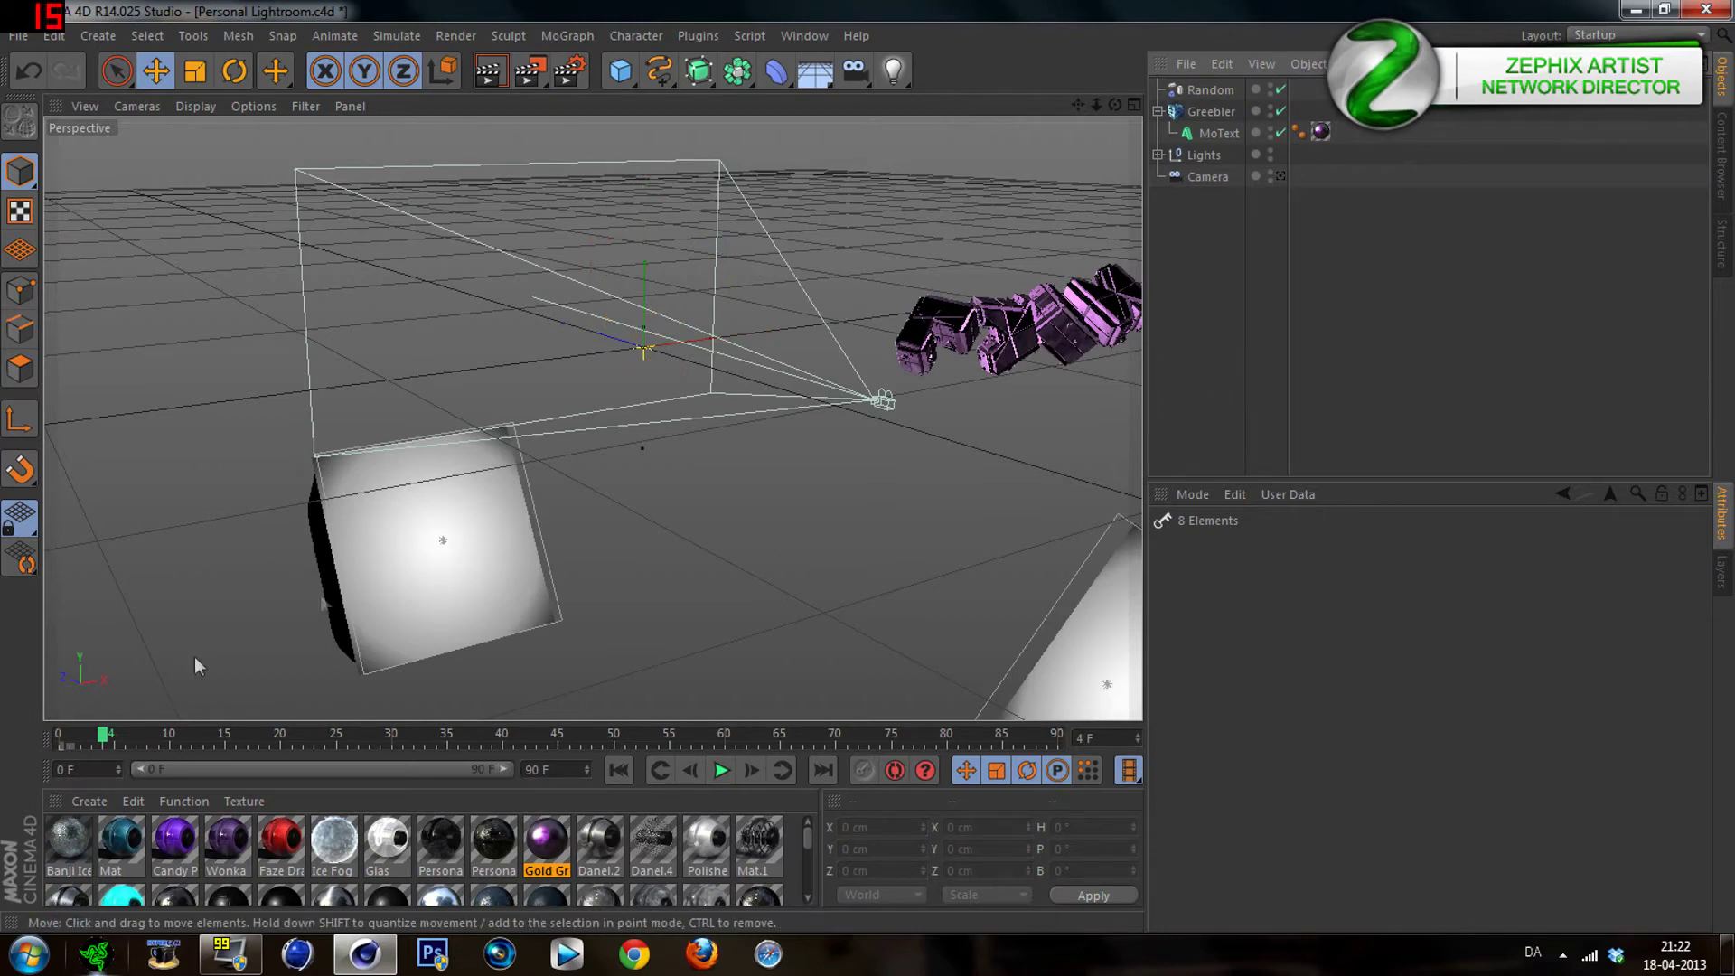
pyautogui.click(242, 732)
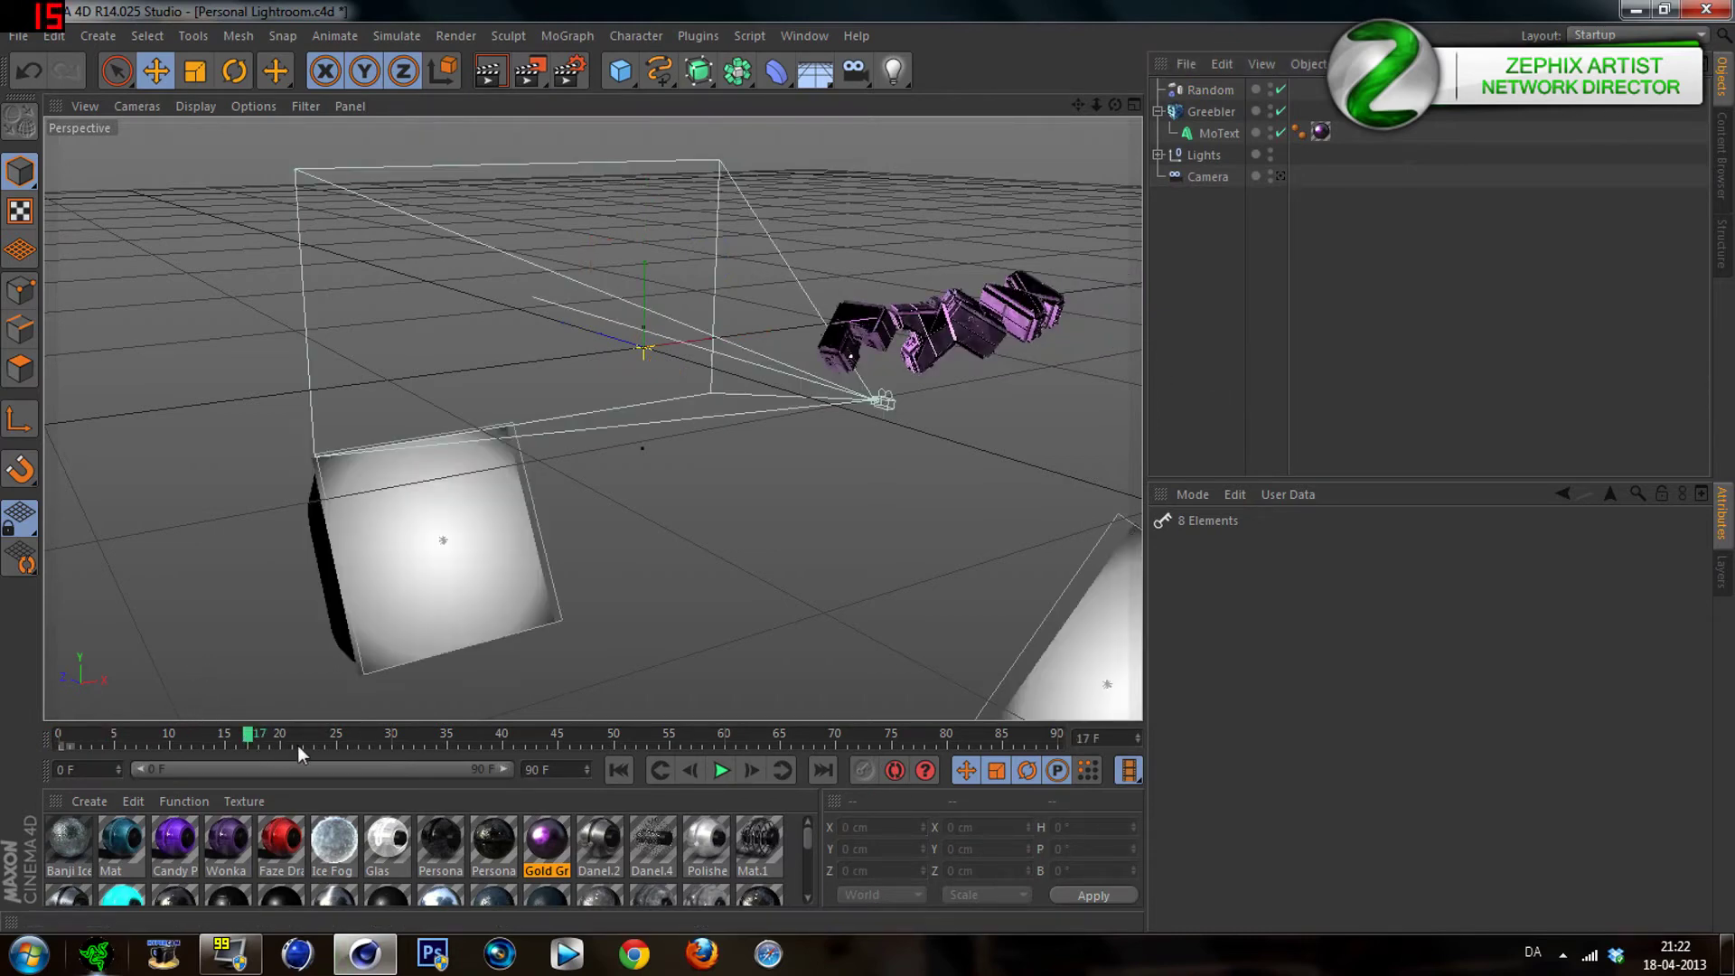
pyautogui.click(372, 737)
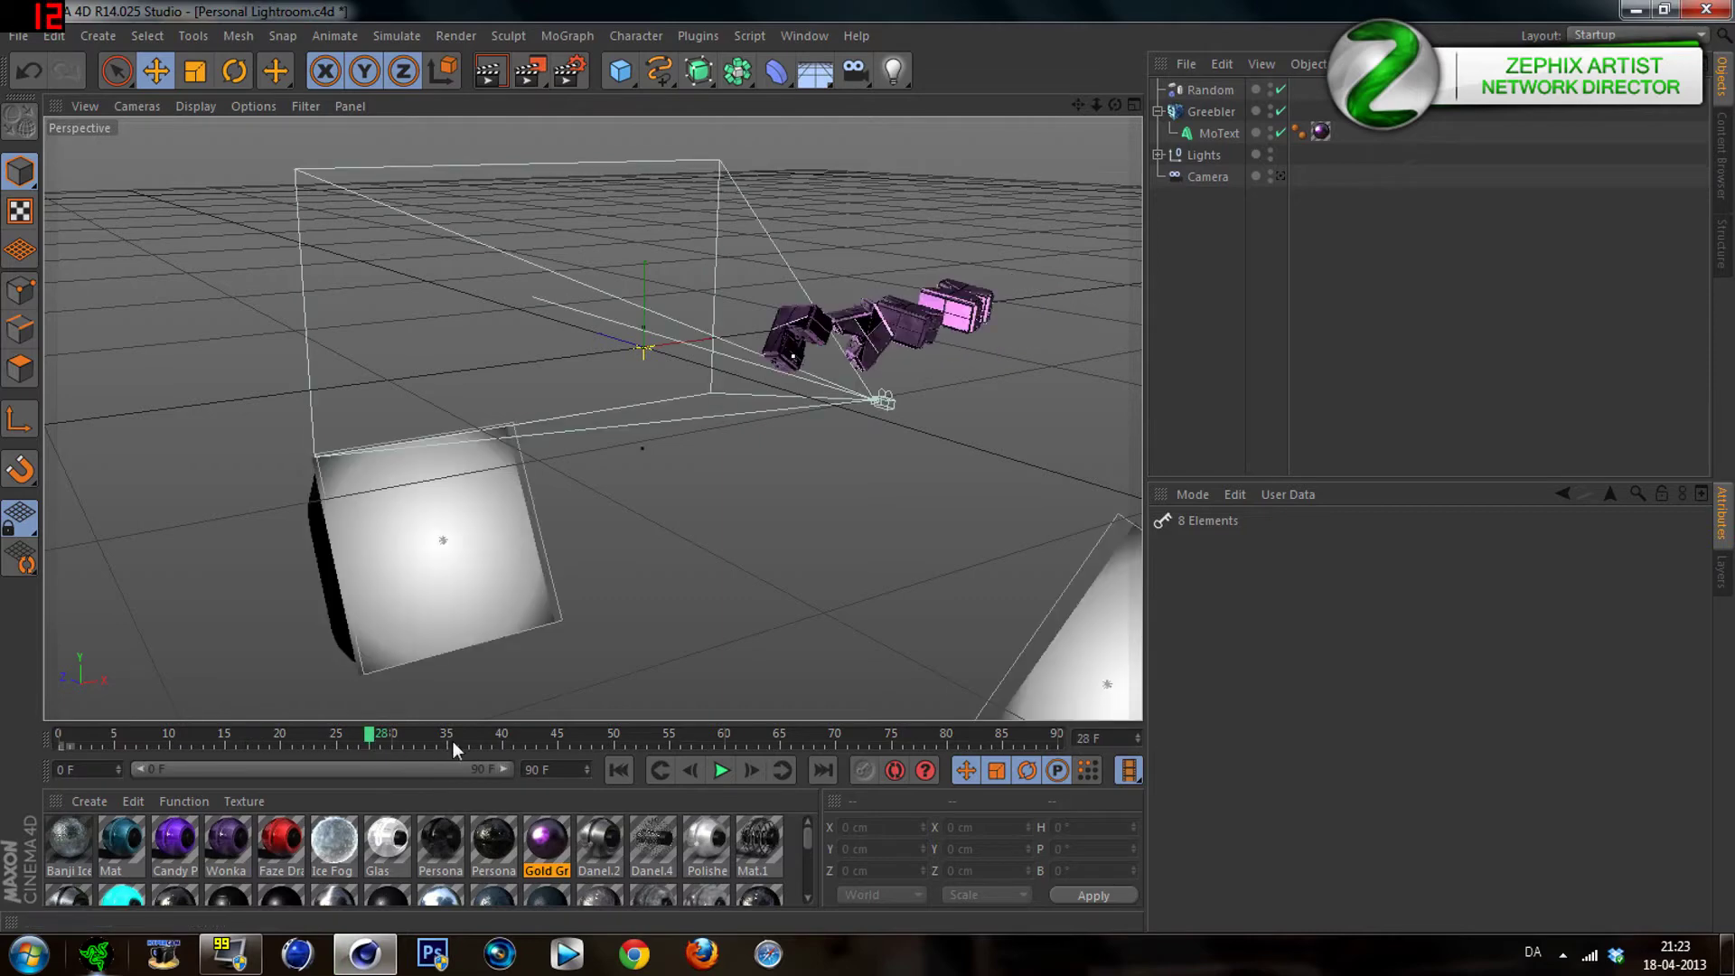
pyautogui.click(496, 734)
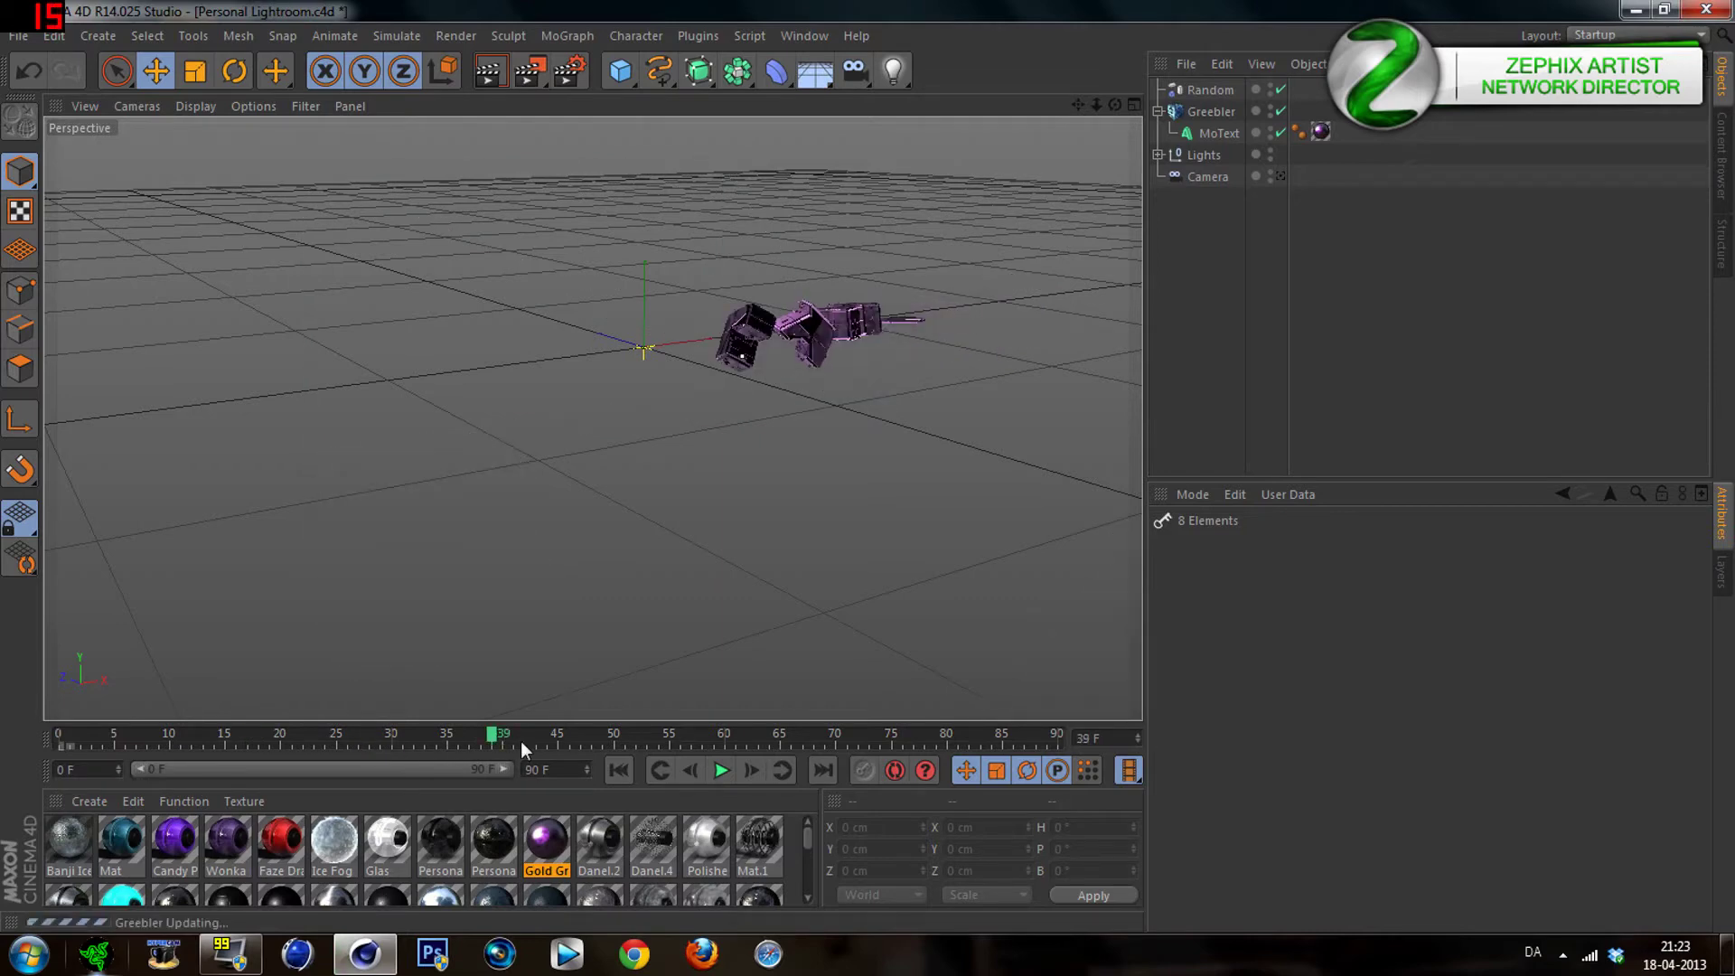
pyautogui.click(619, 737)
pyautogui.click(702, 742)
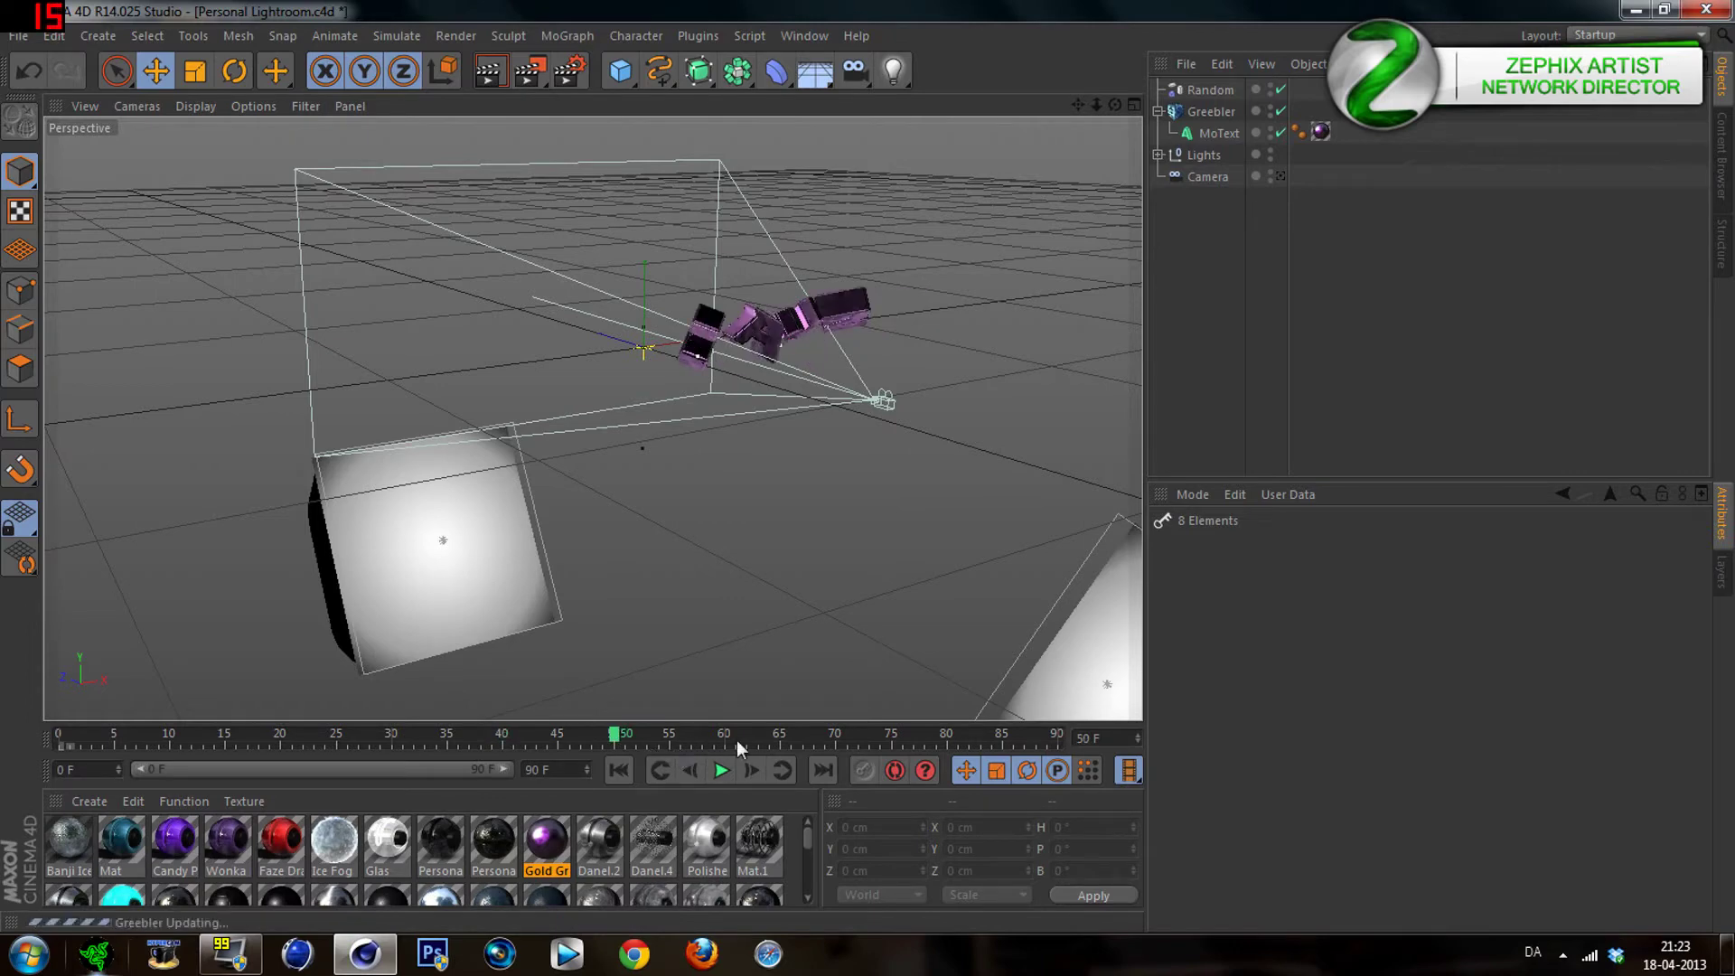
pyautogui.click(802, 736)
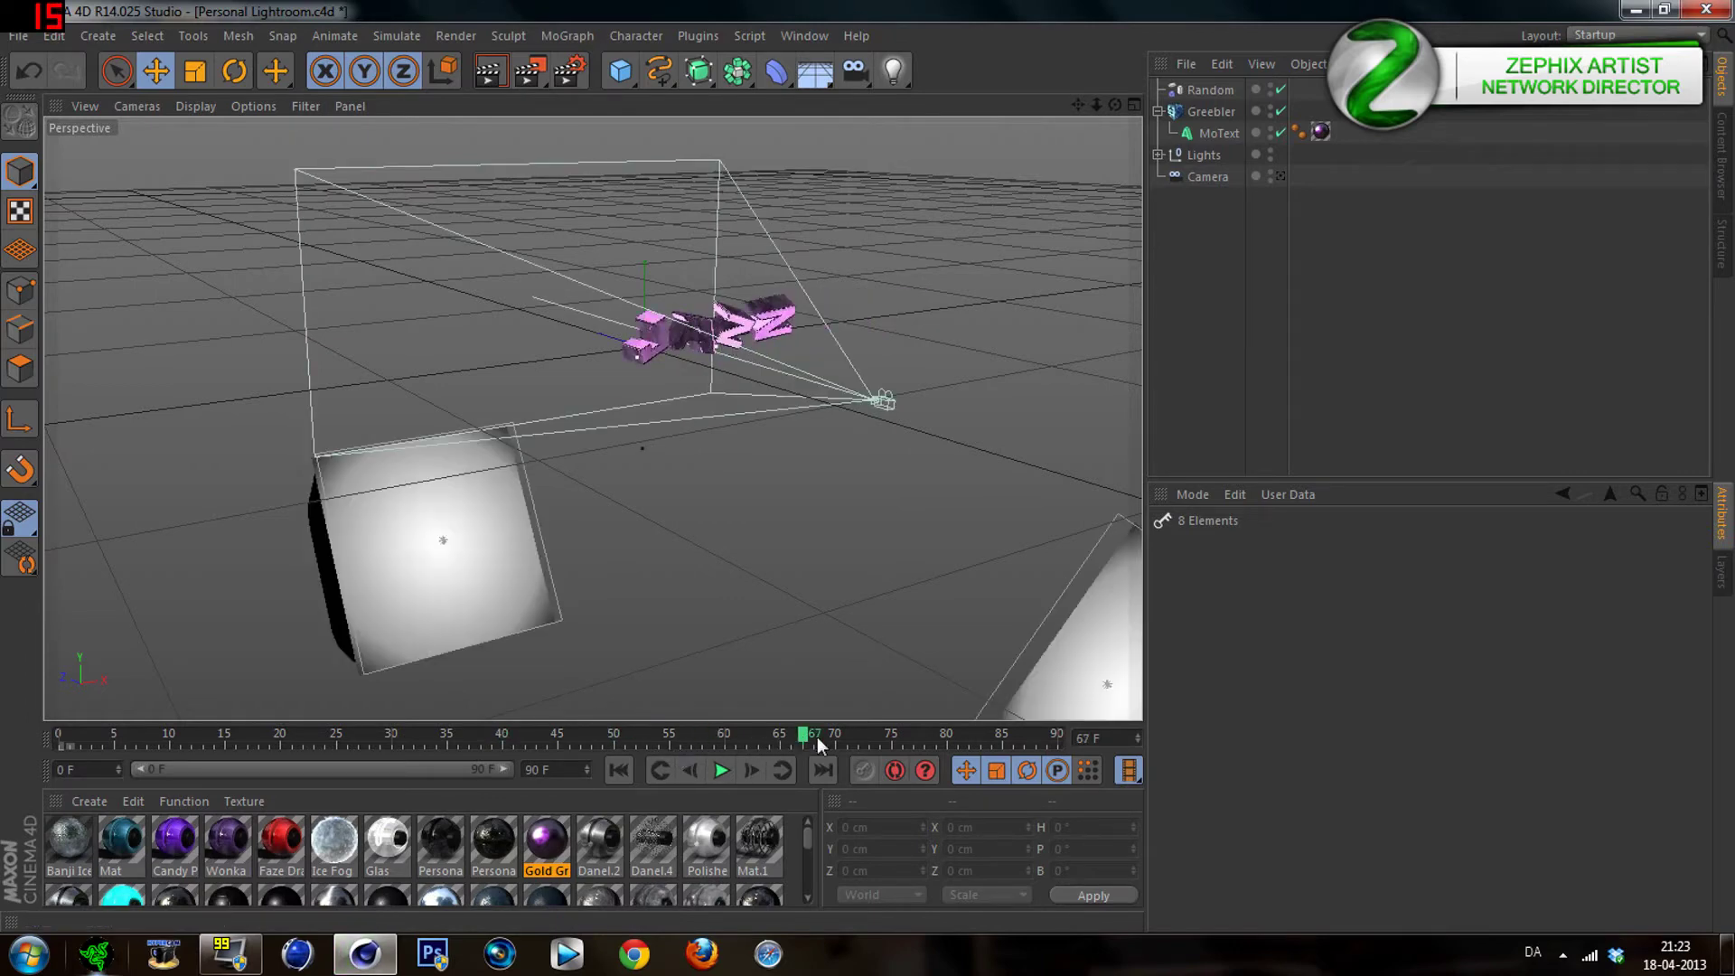
pyautogui.click(868, 736)
pyautogui.click(936, 735)
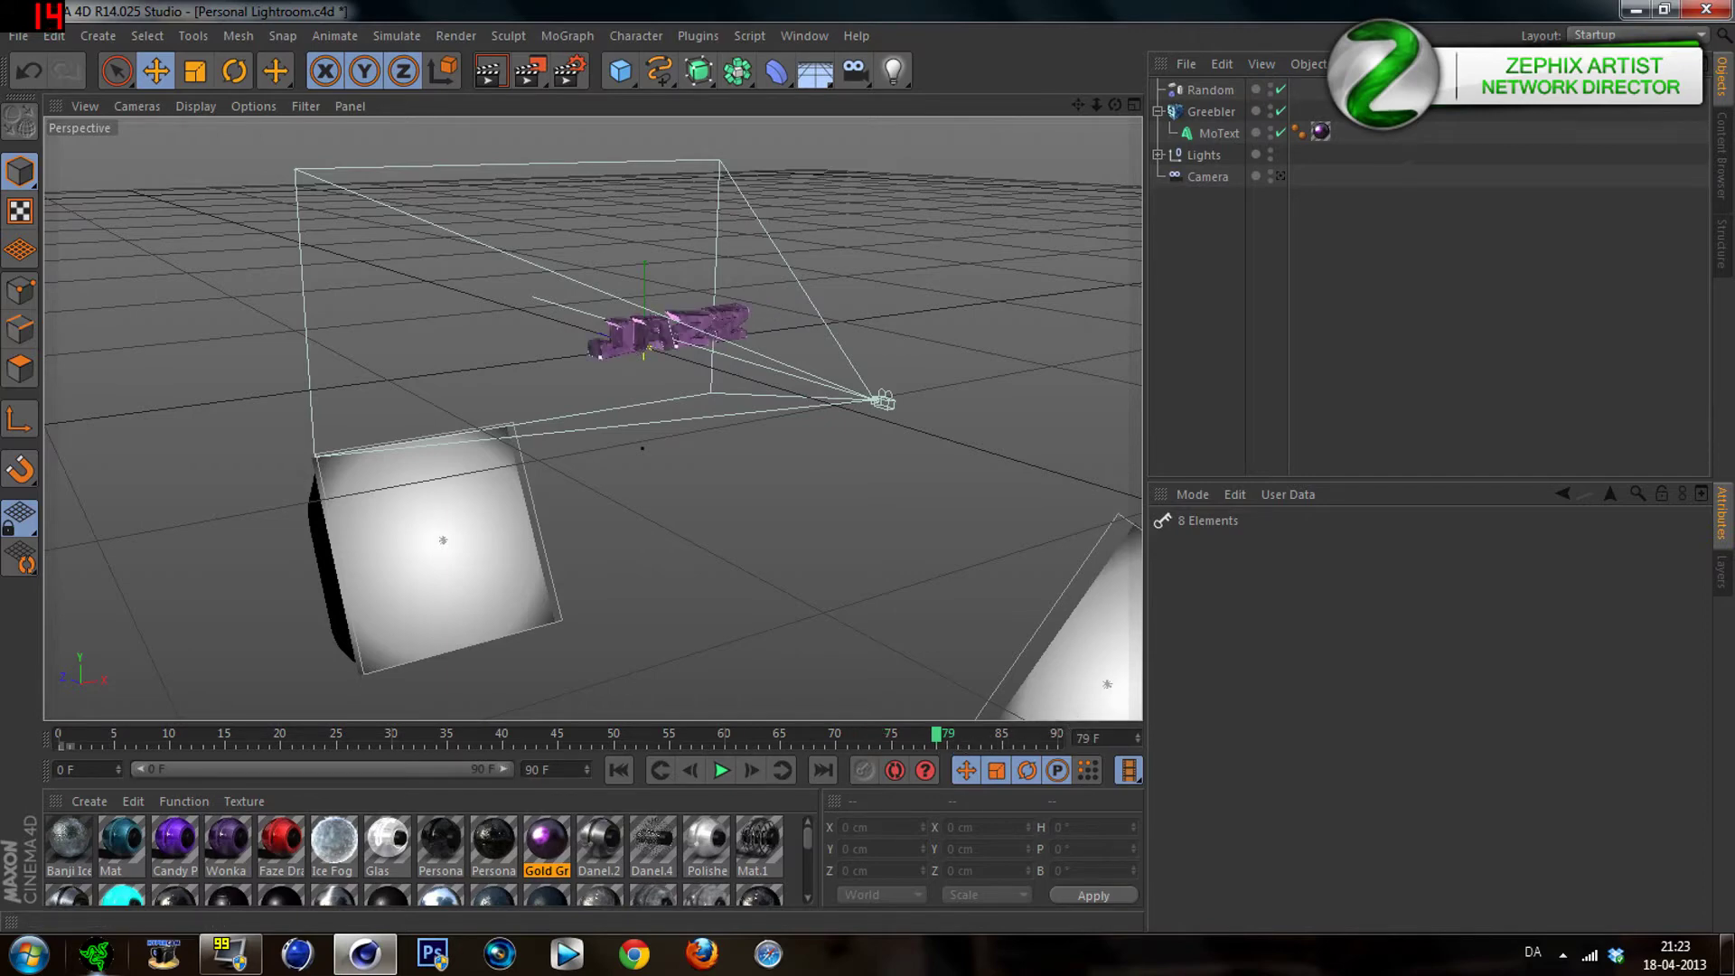
pyautogui.click(1048, 740)
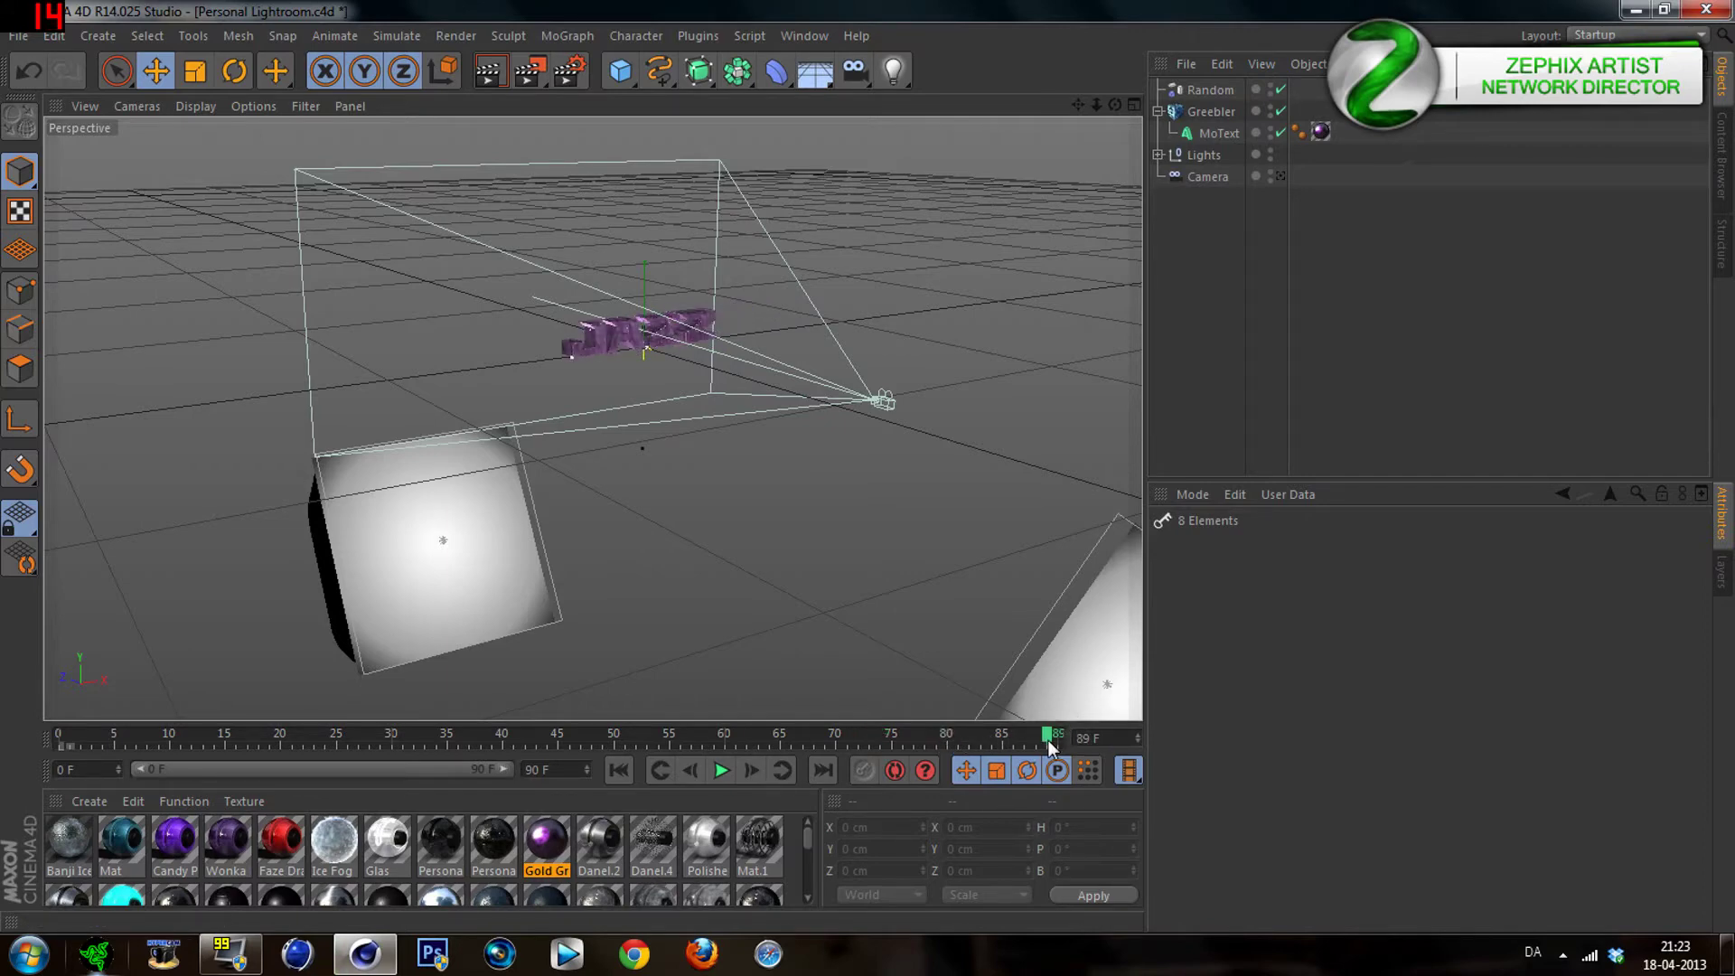
pyautogui.click(1068, 739)
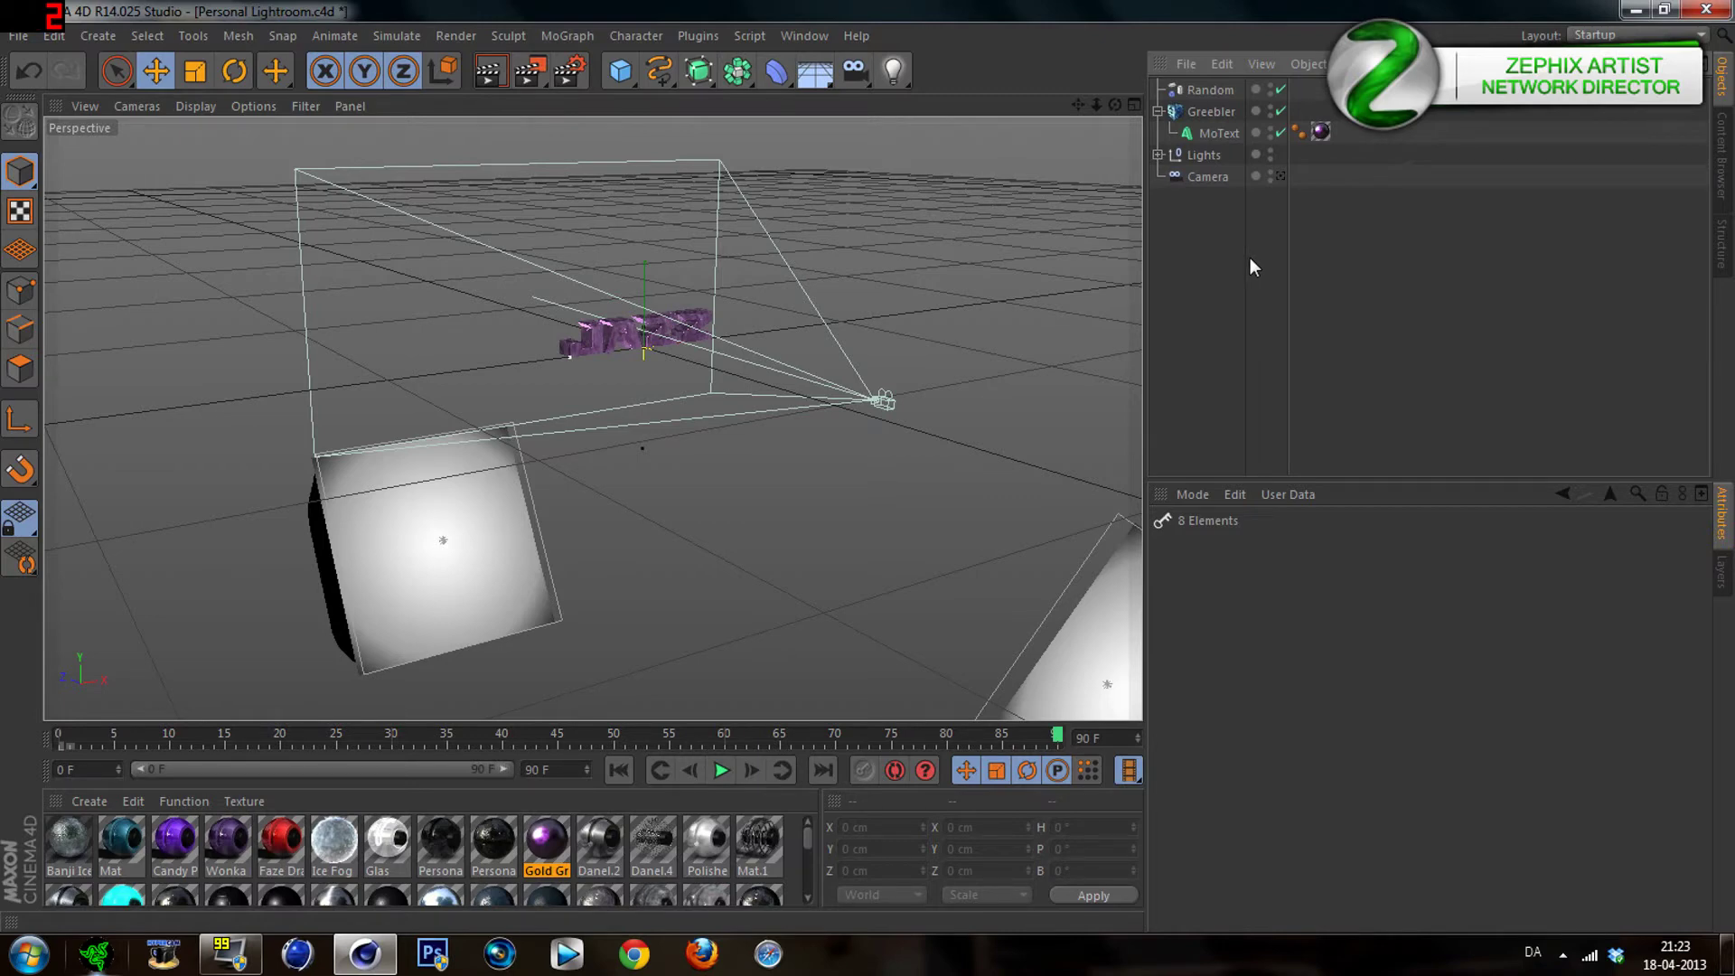
pyautogui.click(567, 36)
pyautogui.moveTo(627, 72)
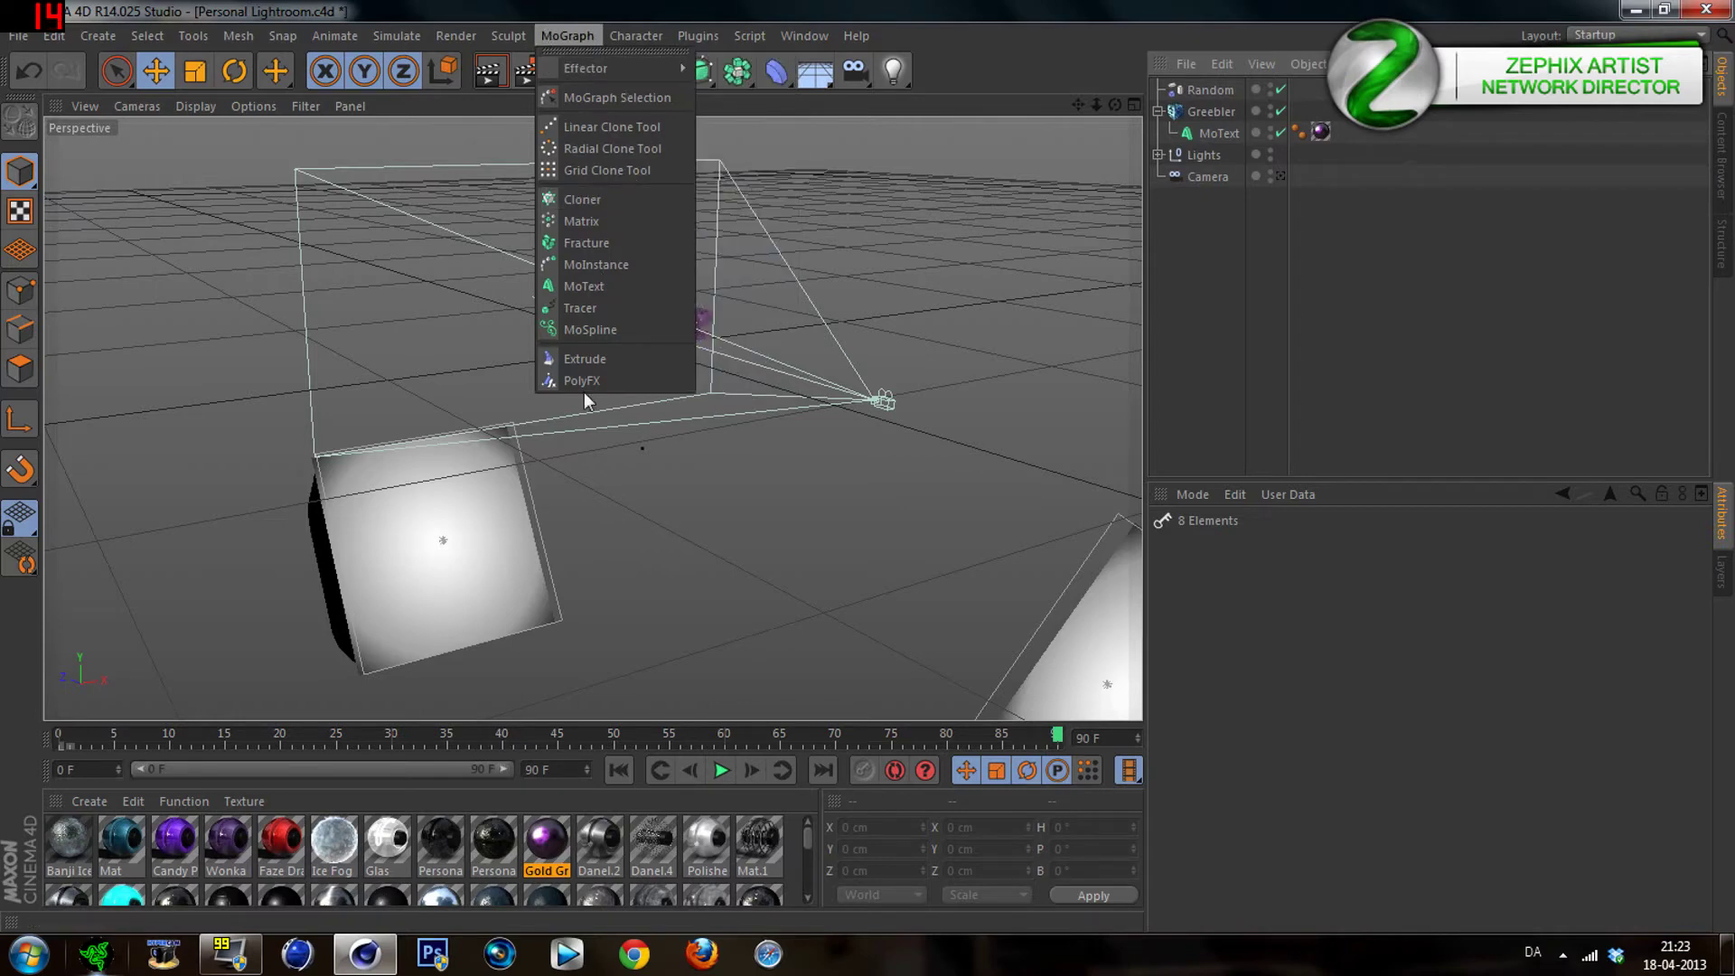
# Add a second MoText reading 'Best content on youtube', viewed through the scene Camera
pyautogui.click(605, 289)
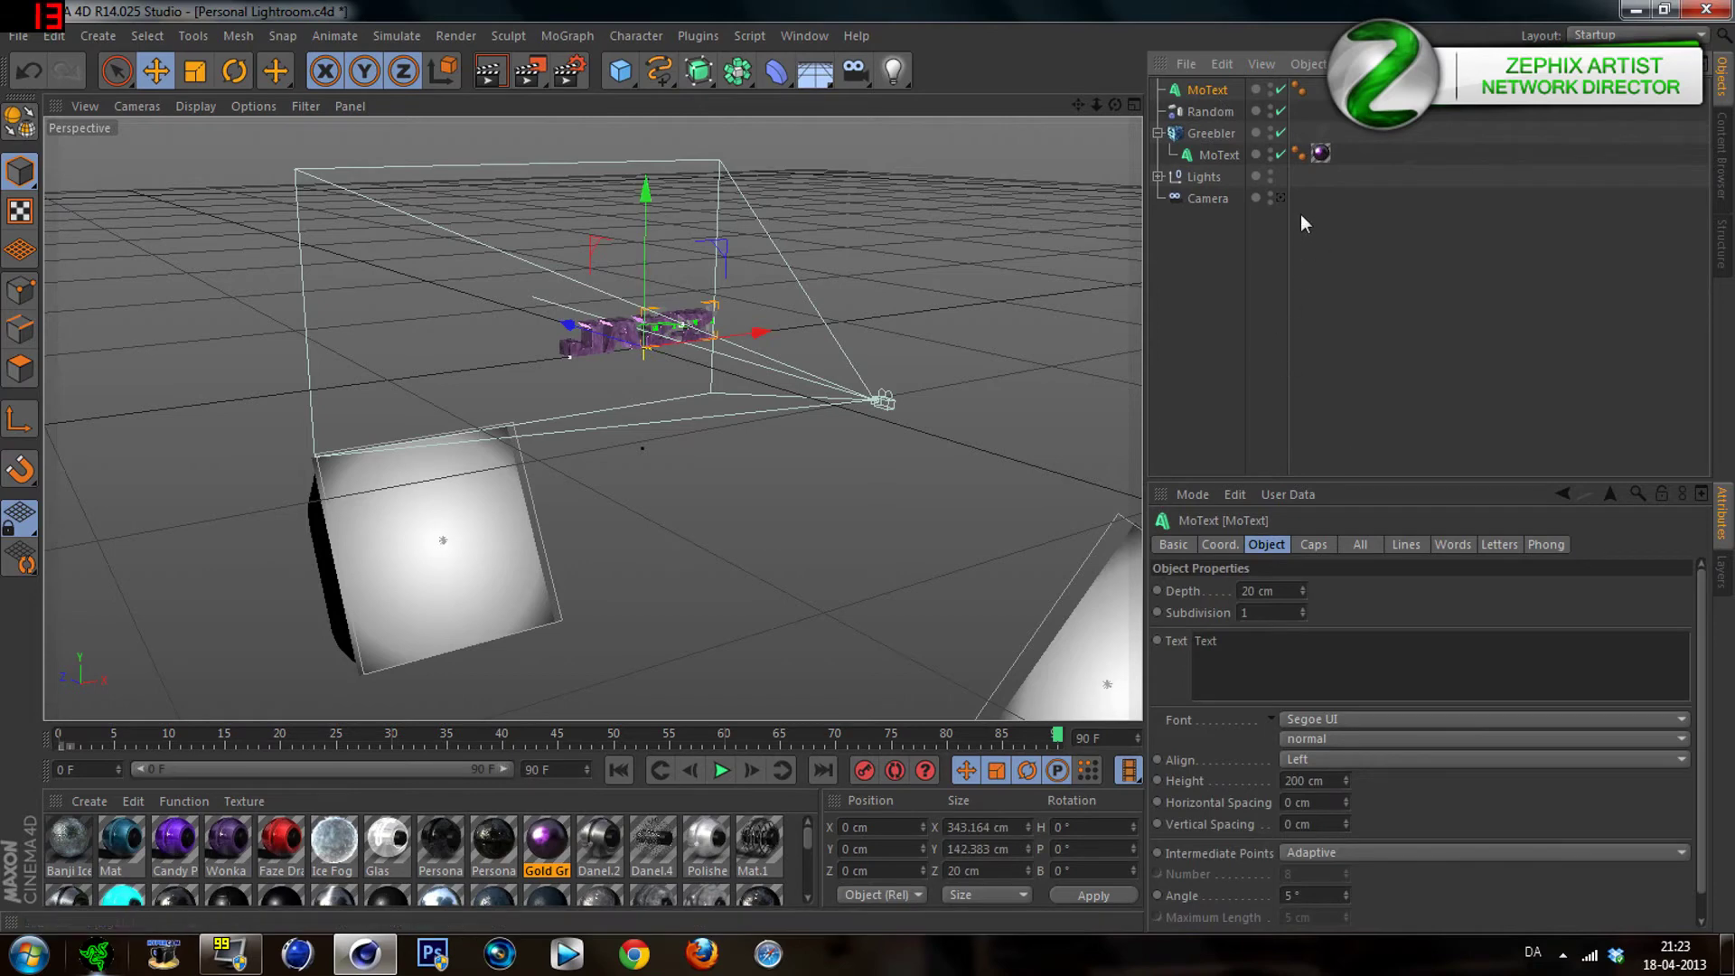
pyautogui.click(1280, 197)
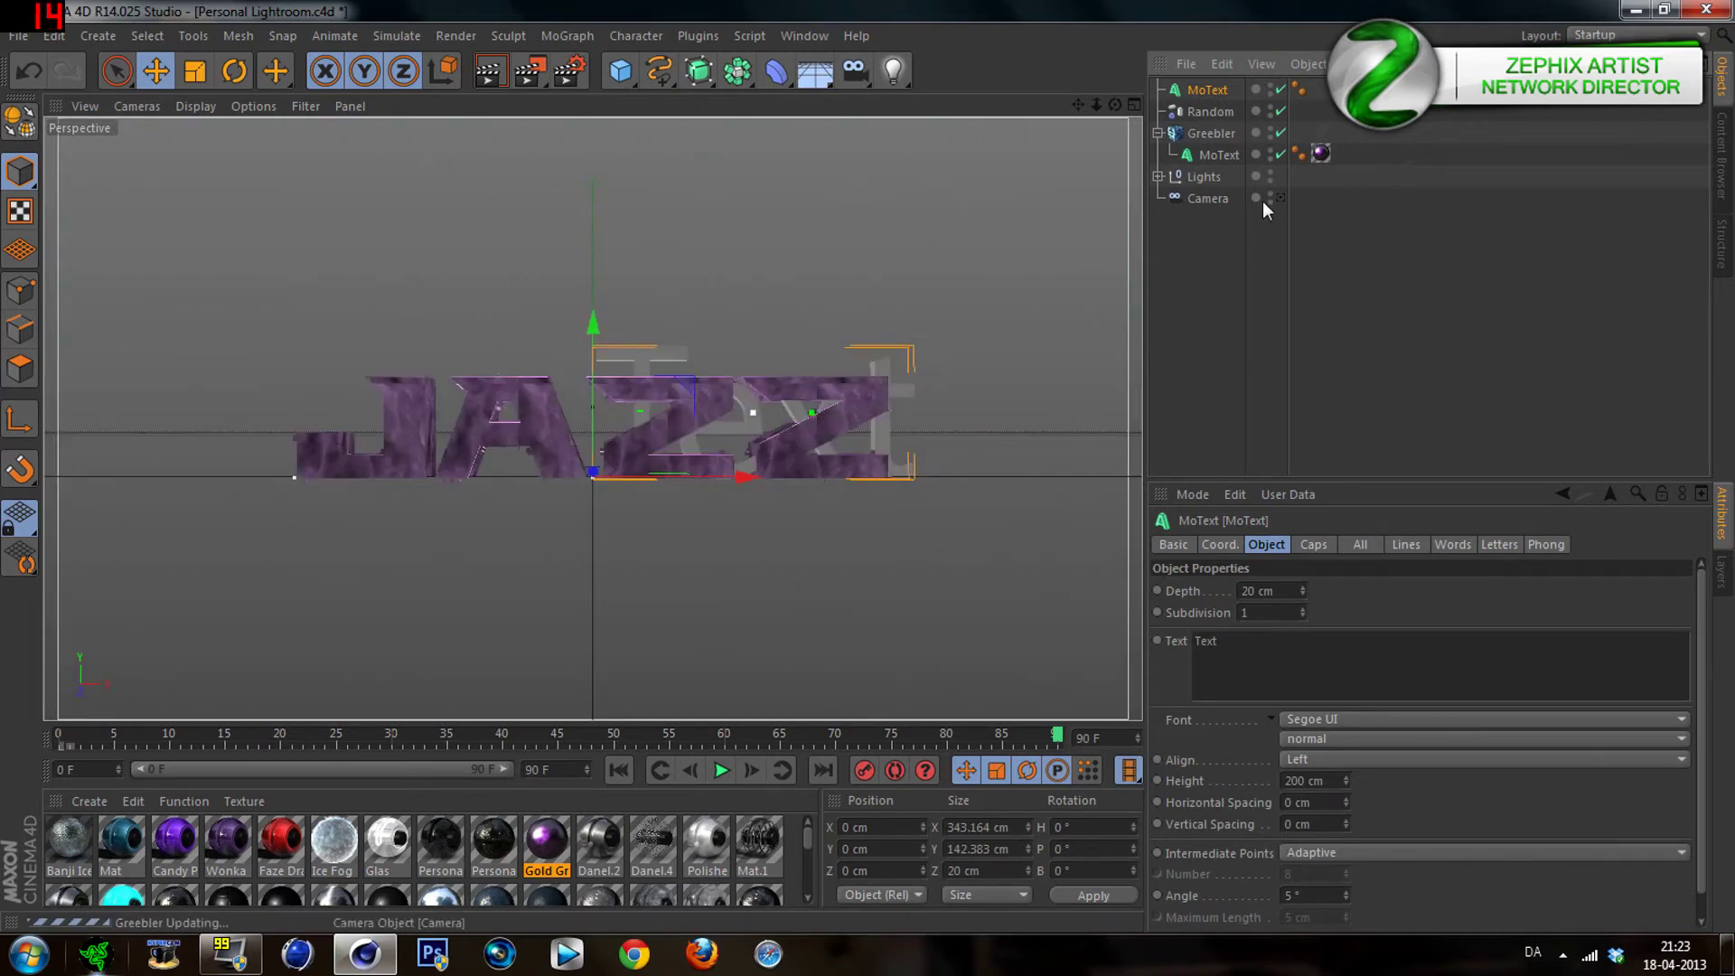
pyautogui.doubleClick(1205, 641)
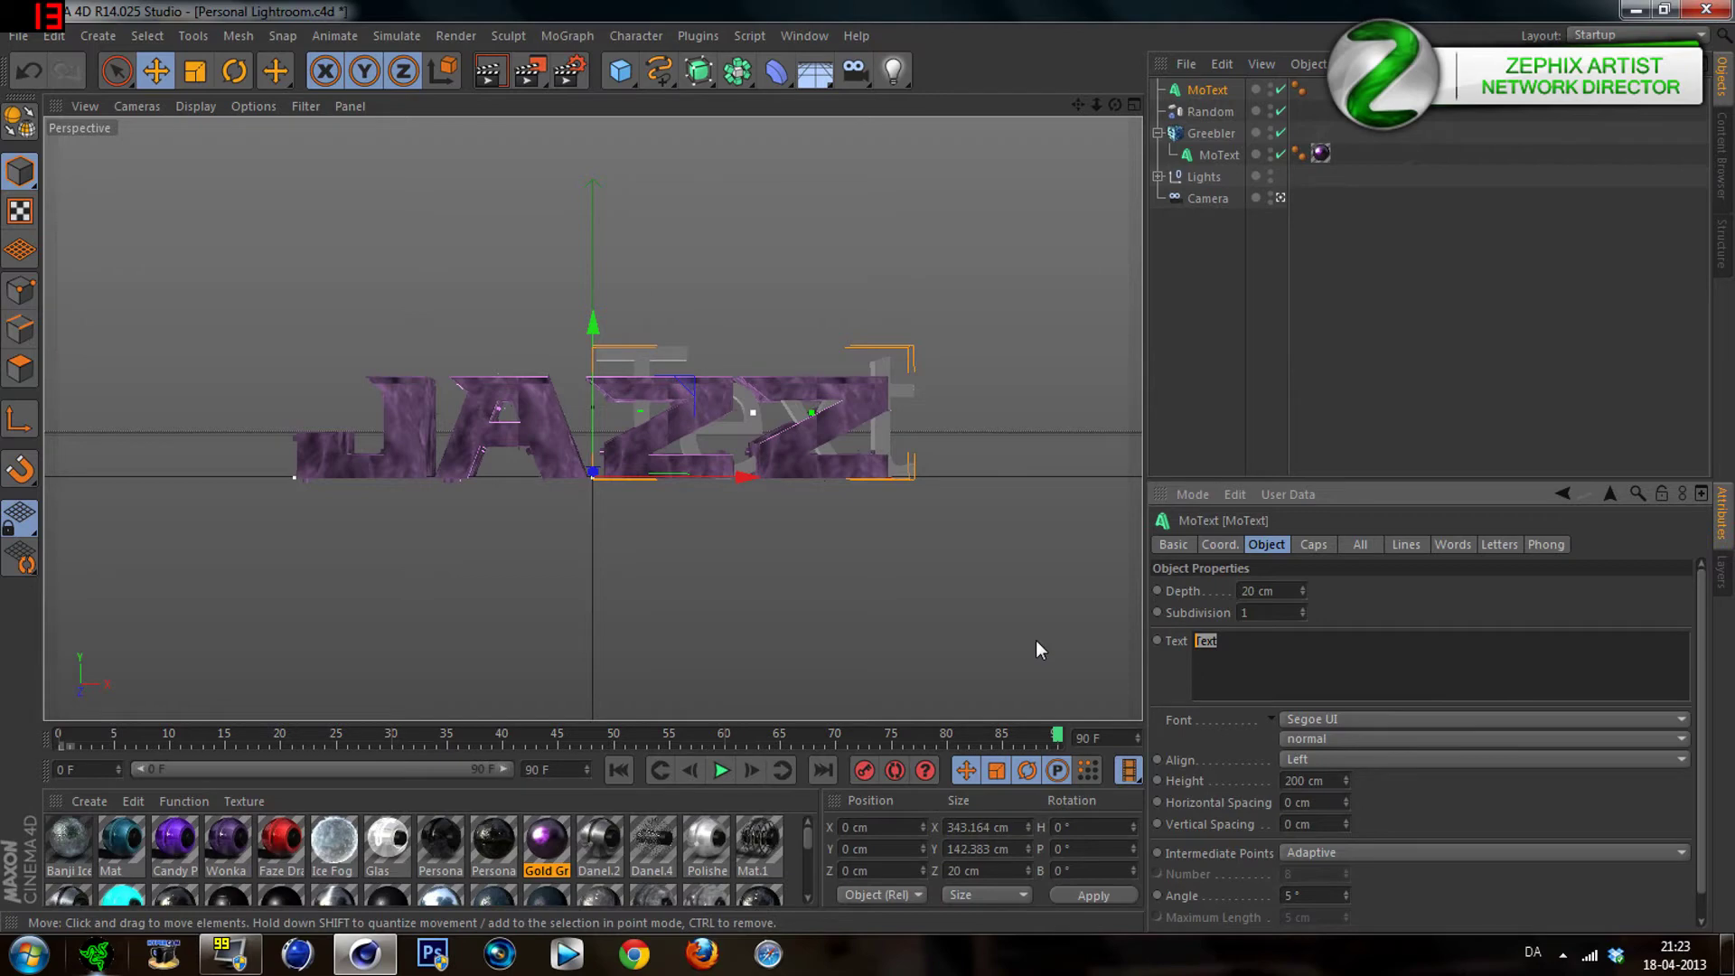
pyautogui.write('Best content on youtube')
pyautogui.click(1307, 389)
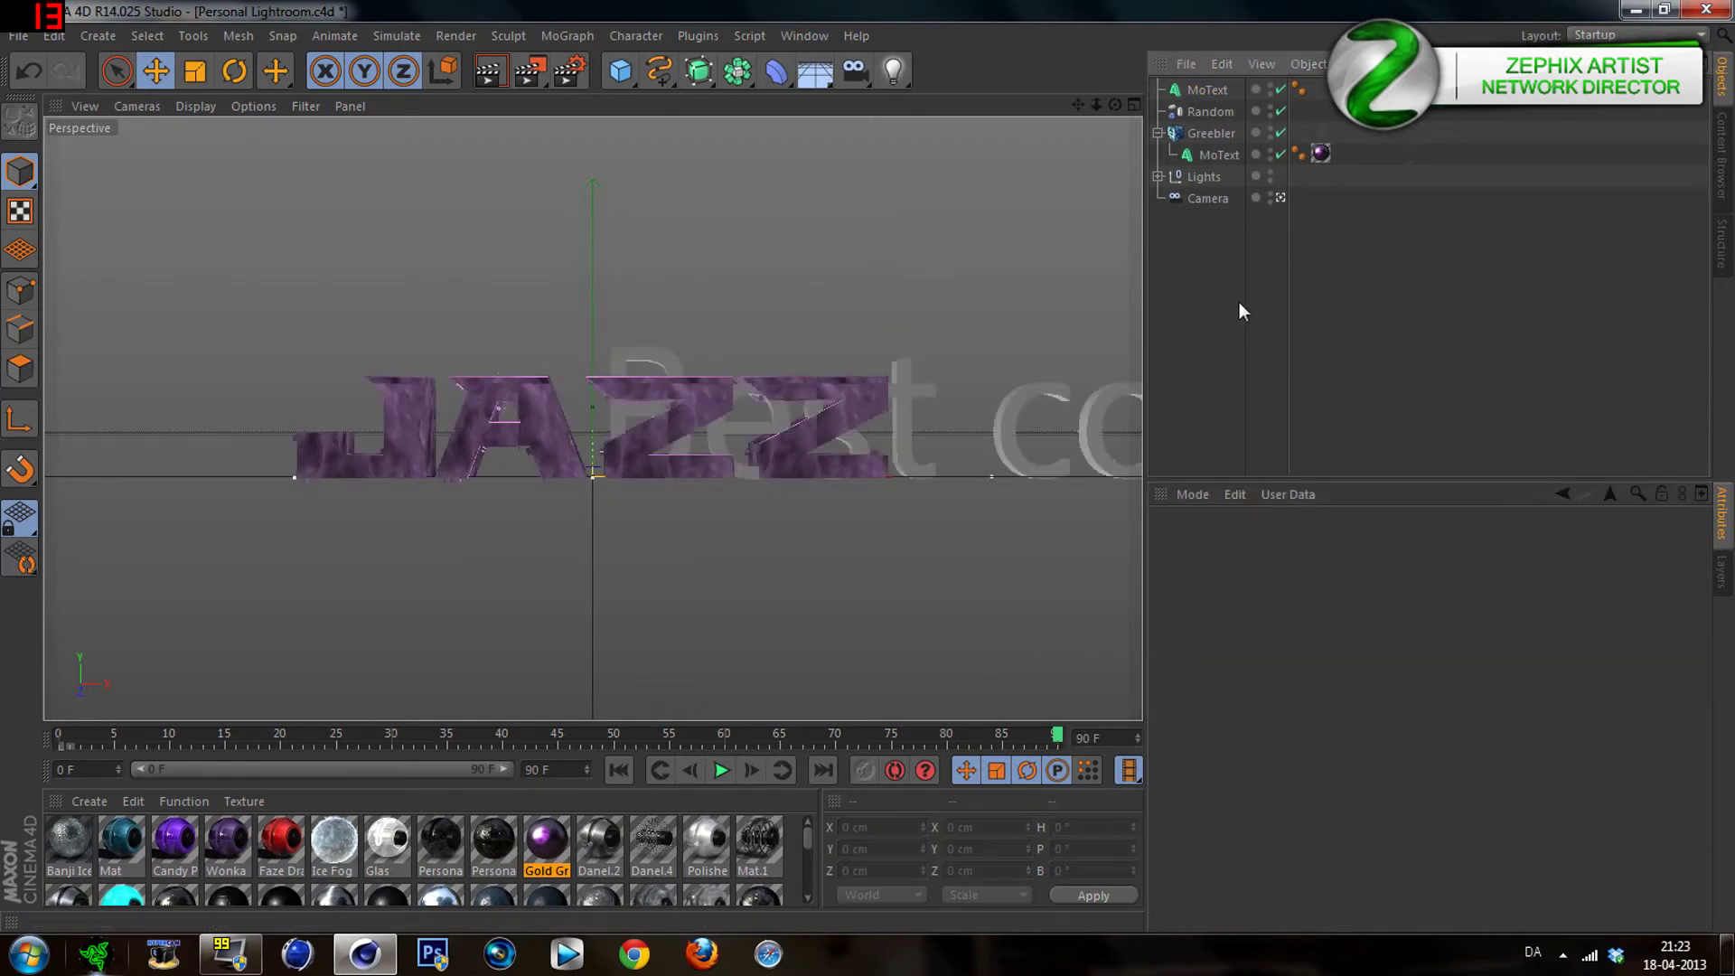
pyautogui.click(1222, 95)
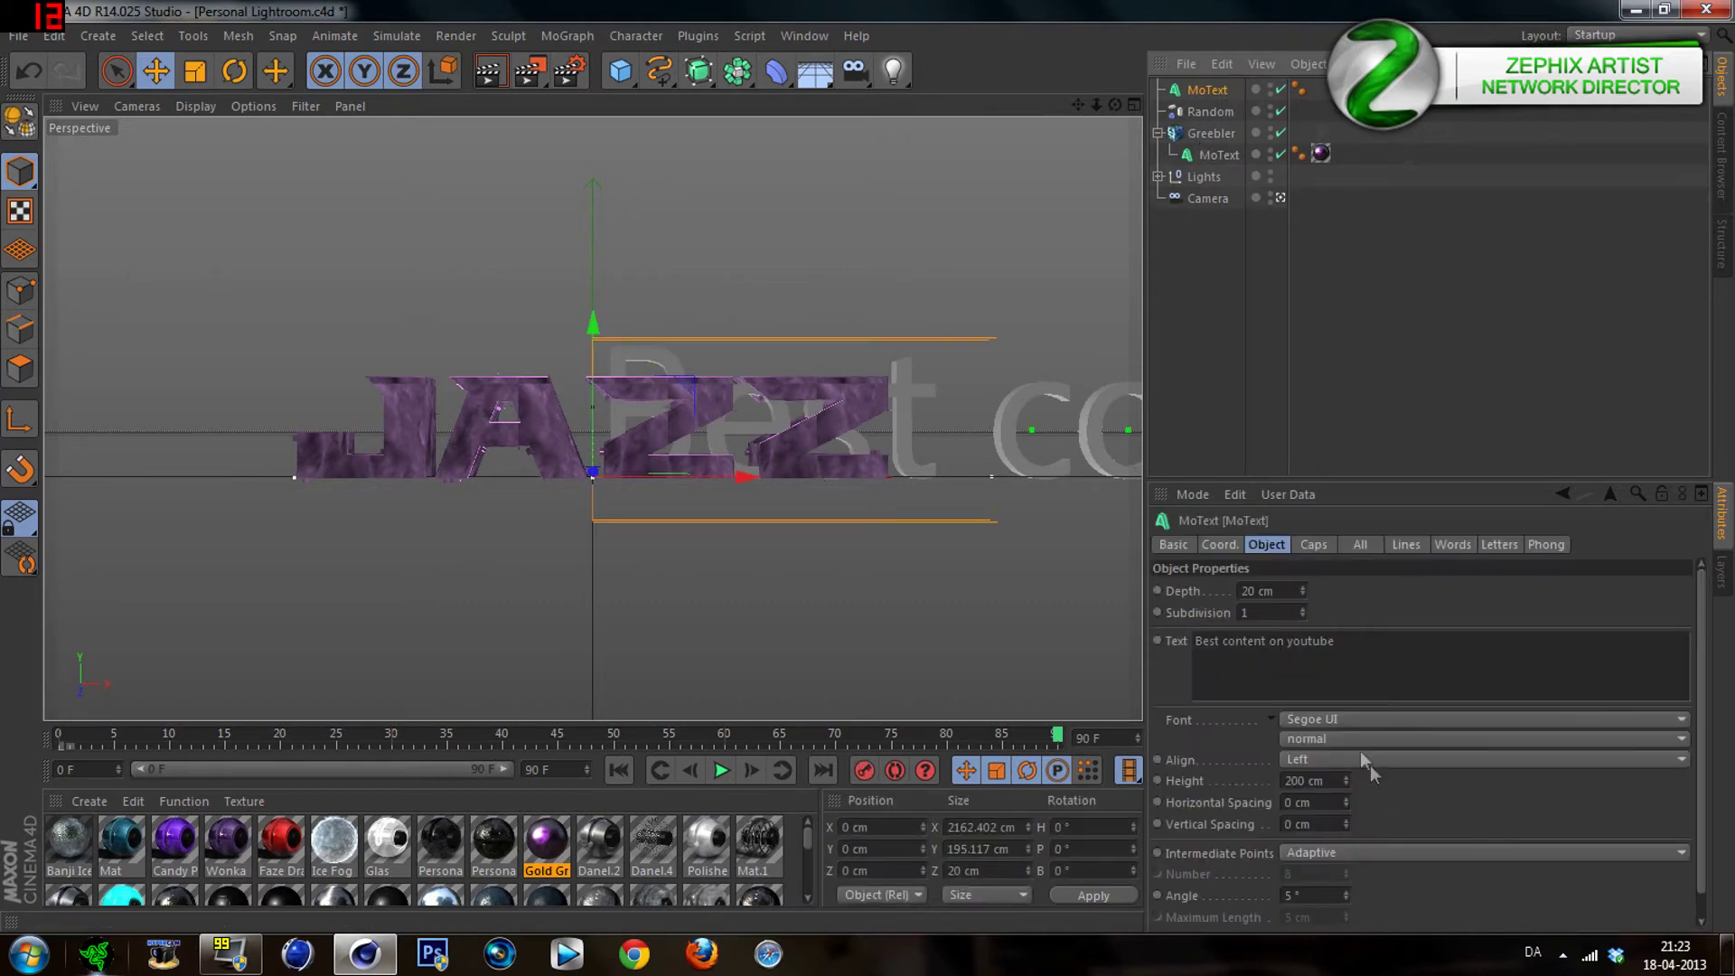
pyautogui.click(1342, 720)
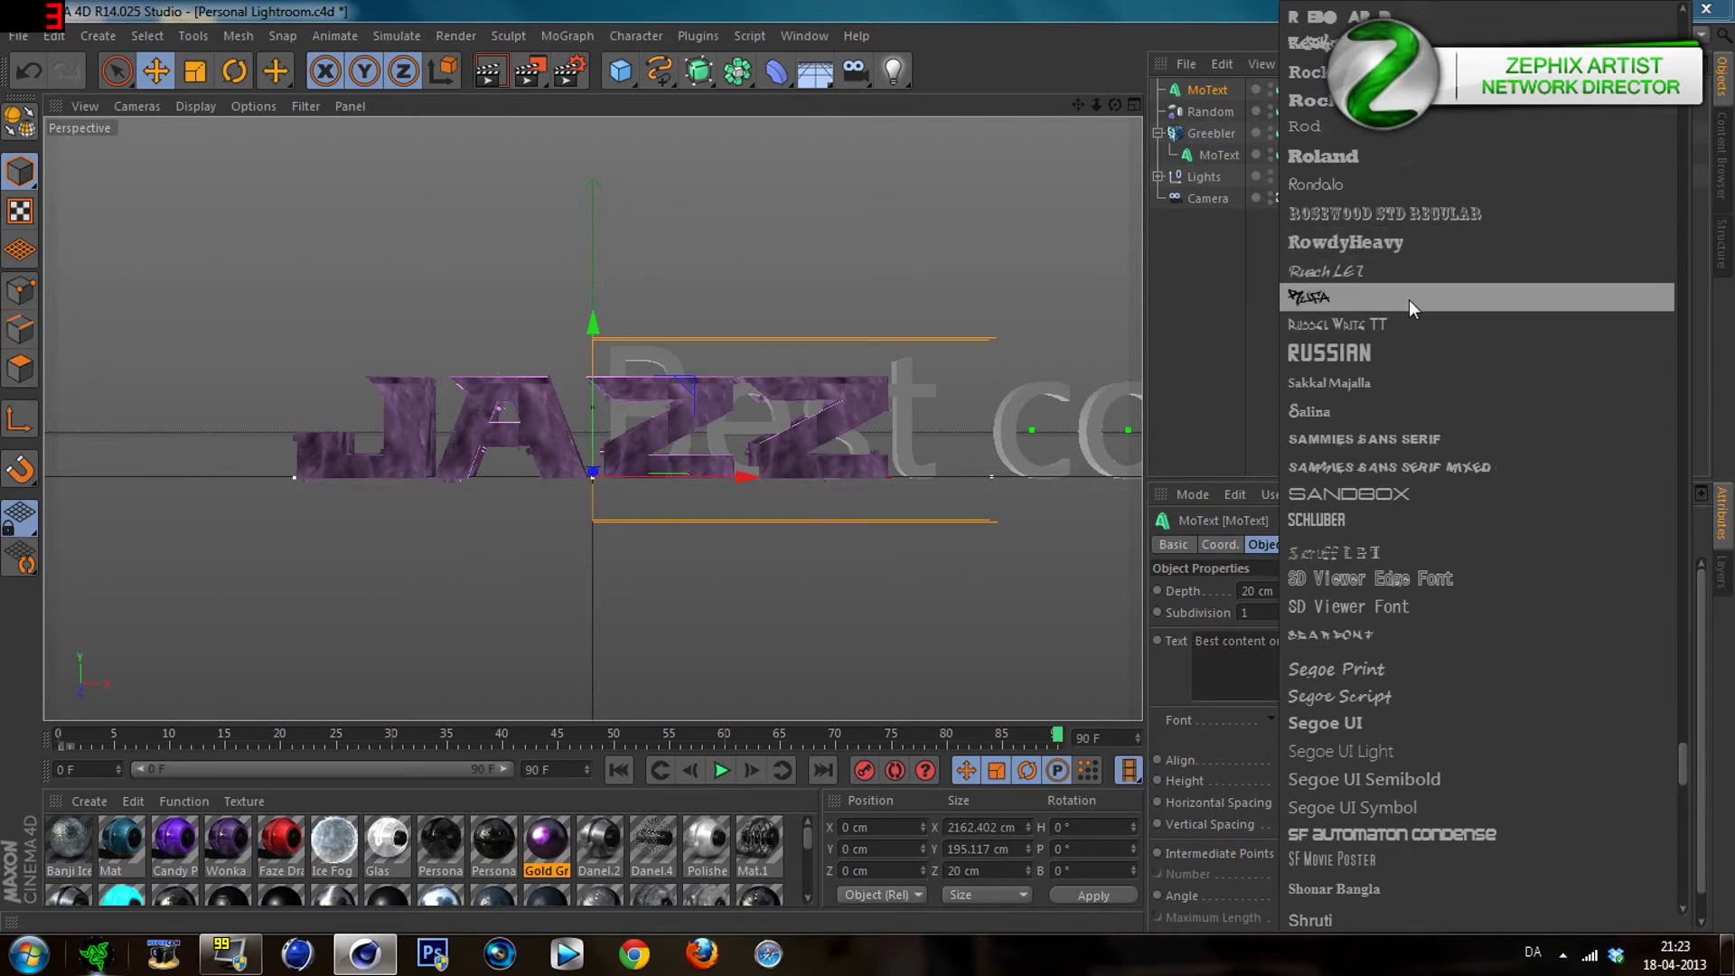
# Set the new text line's font to Russian and scale it down drastically
pyautogui.click(1402, 351)
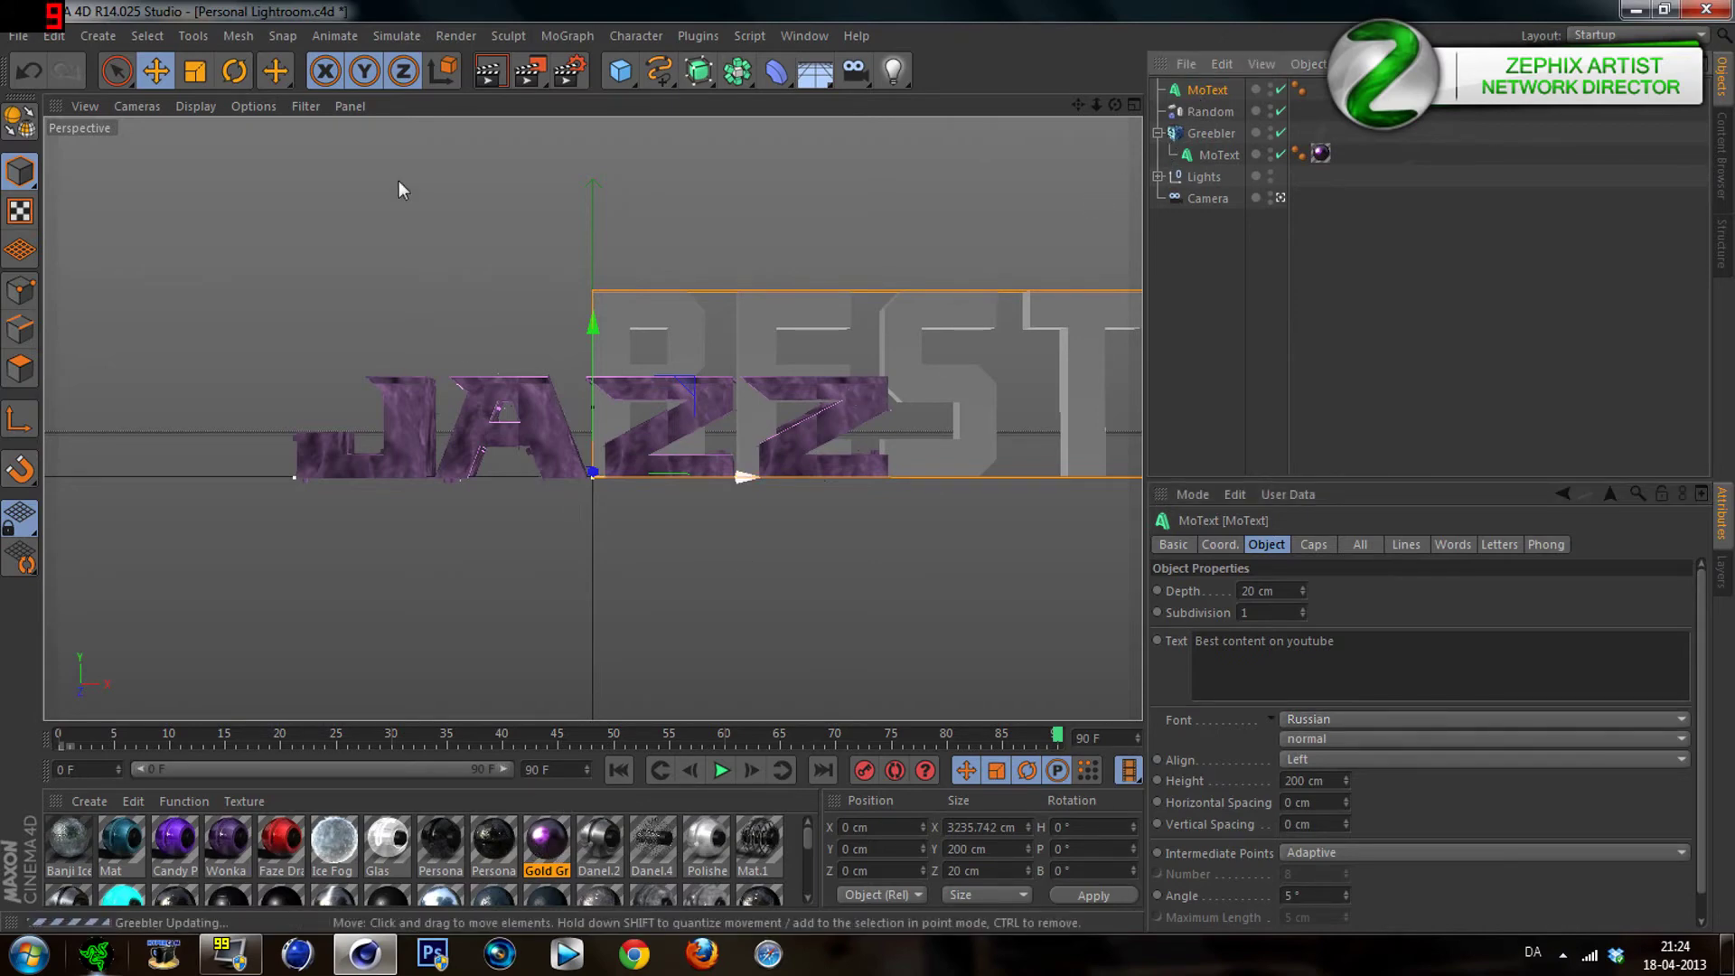
pyautogui.click(193, 74)
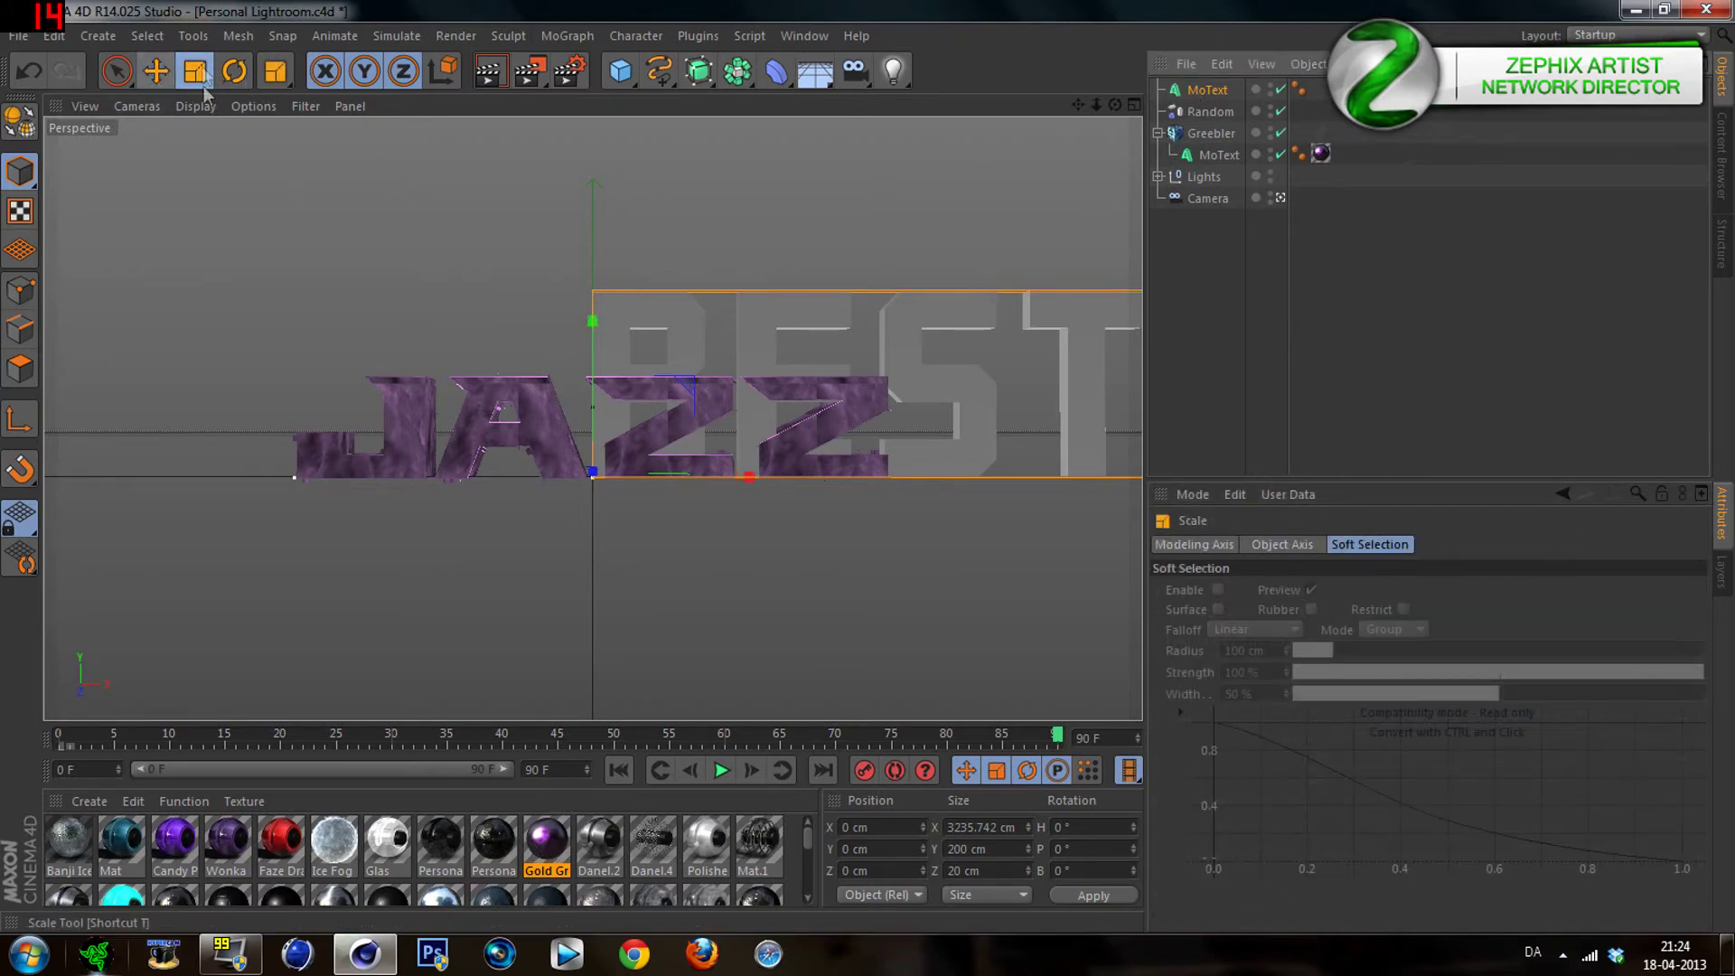
pyautogui.moveTo(750, 475); pyautogui.dragTo(620, 485)
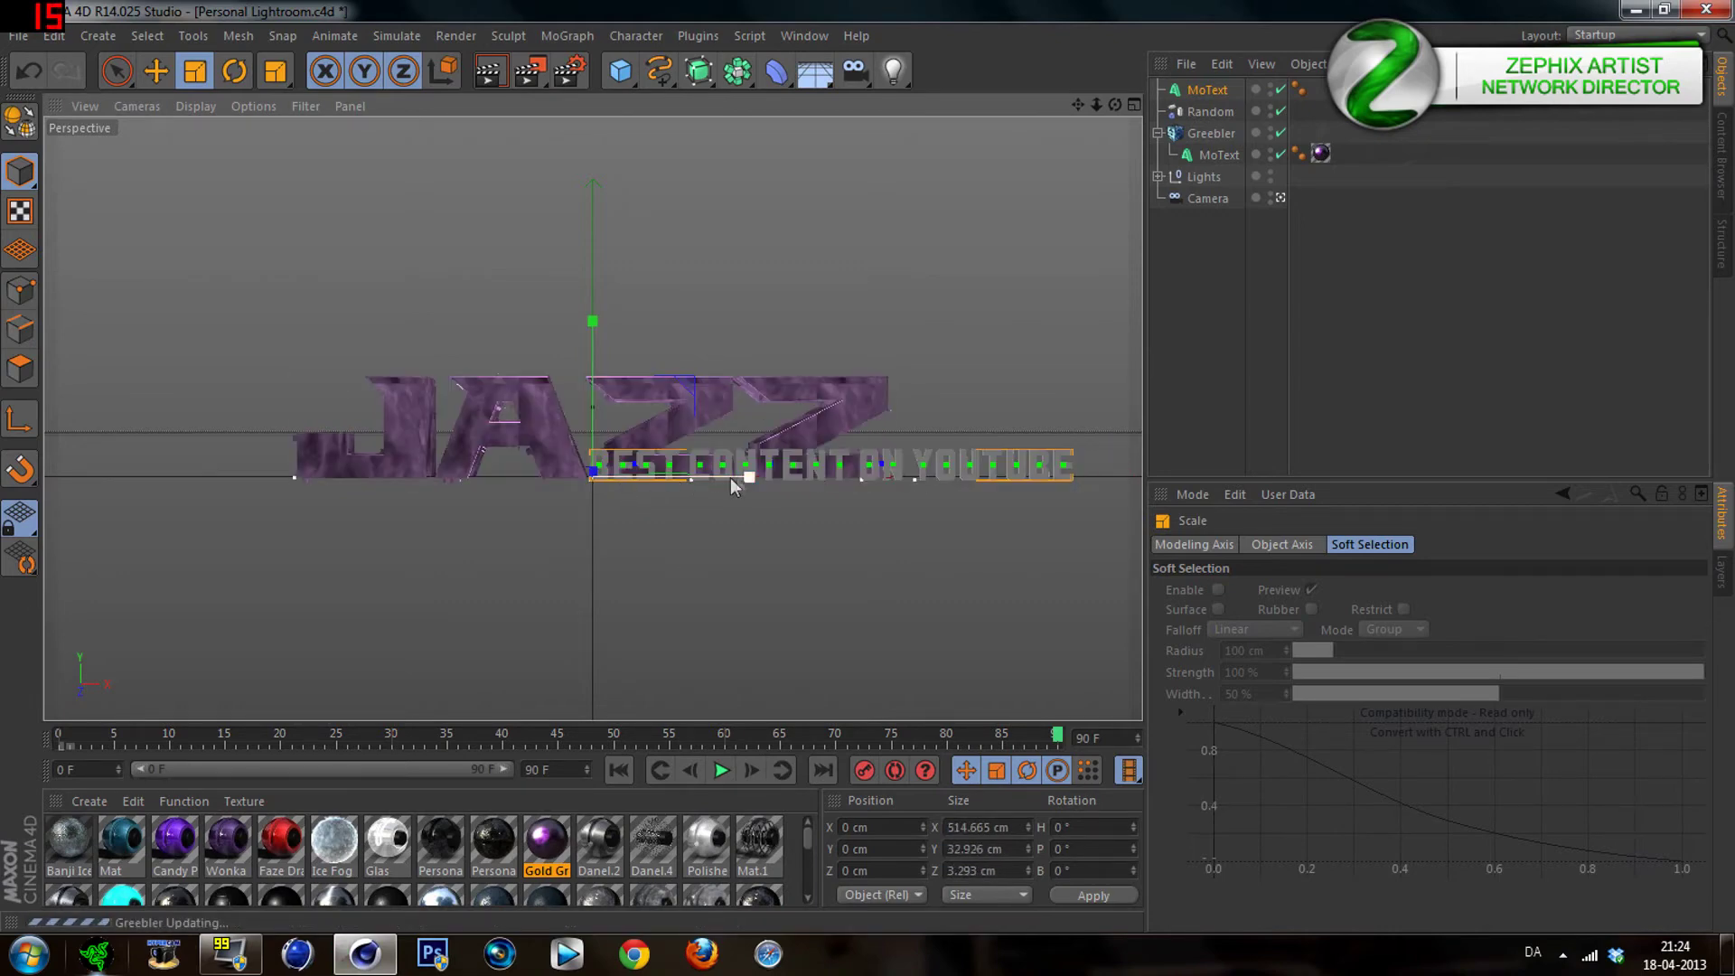
pyautogui.moveTo(747, 480); pyautogui.dragTo(705, 480)
# Move the text line left and down so it sits just beneath JAZZ
pyautogui.click(156, 71)
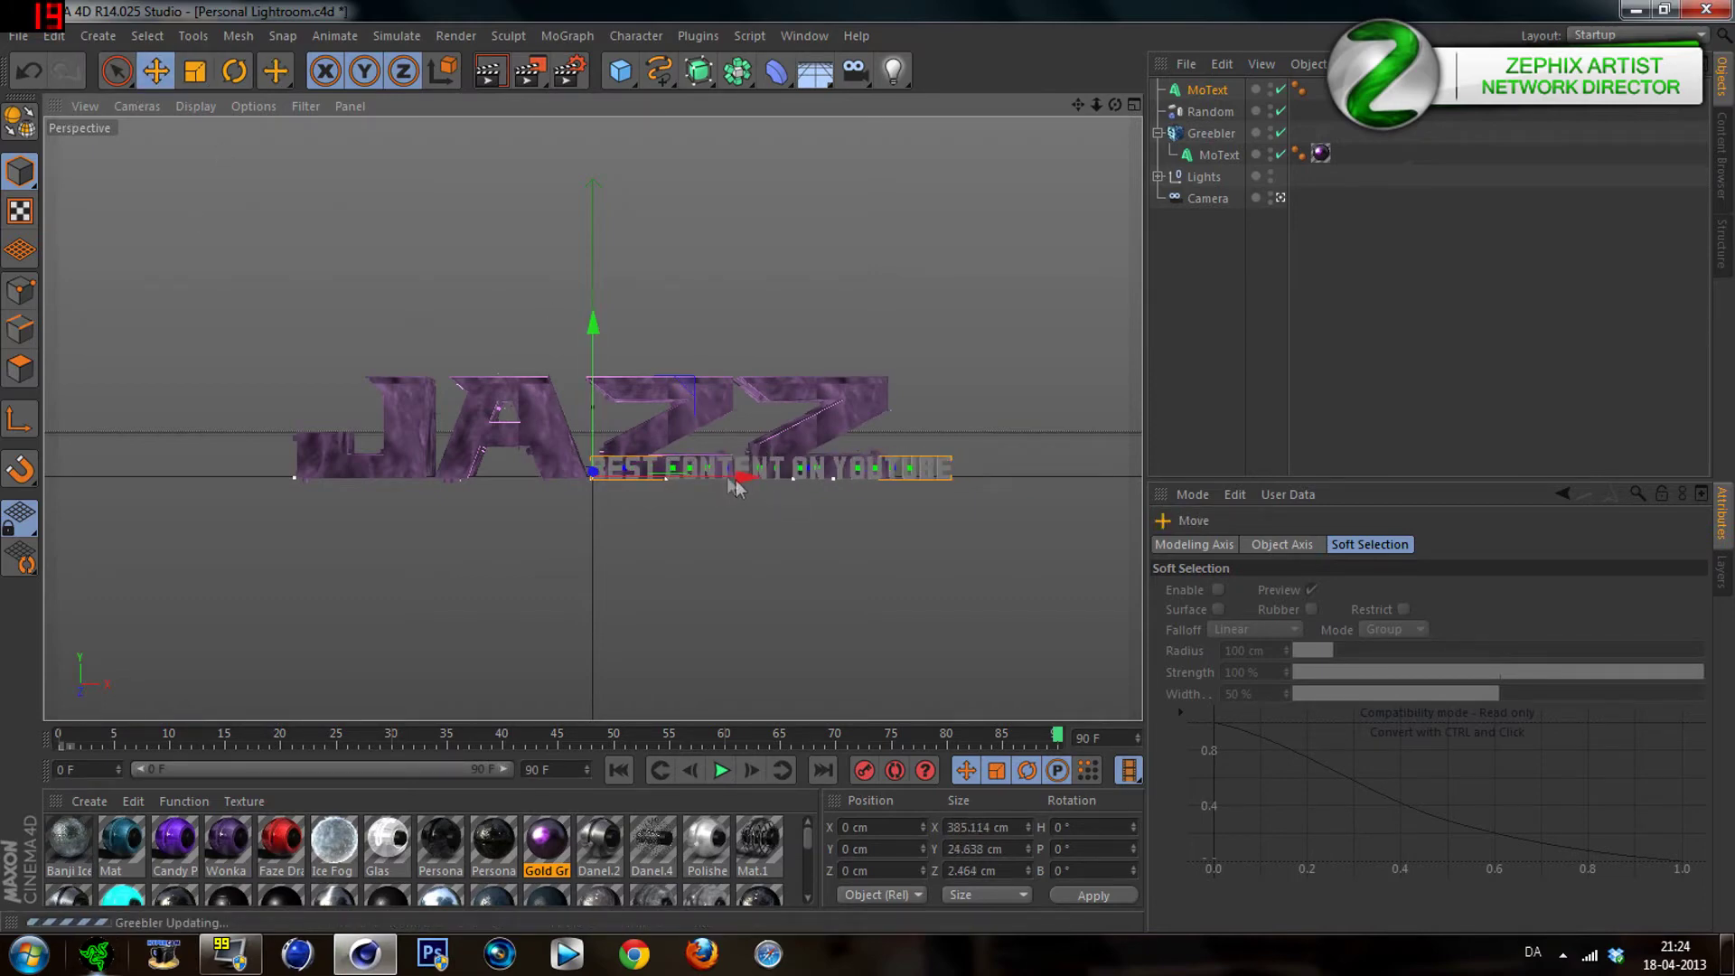
pyautogui.moveTo(724, 479); pyautogui.dragTo(579, 484)
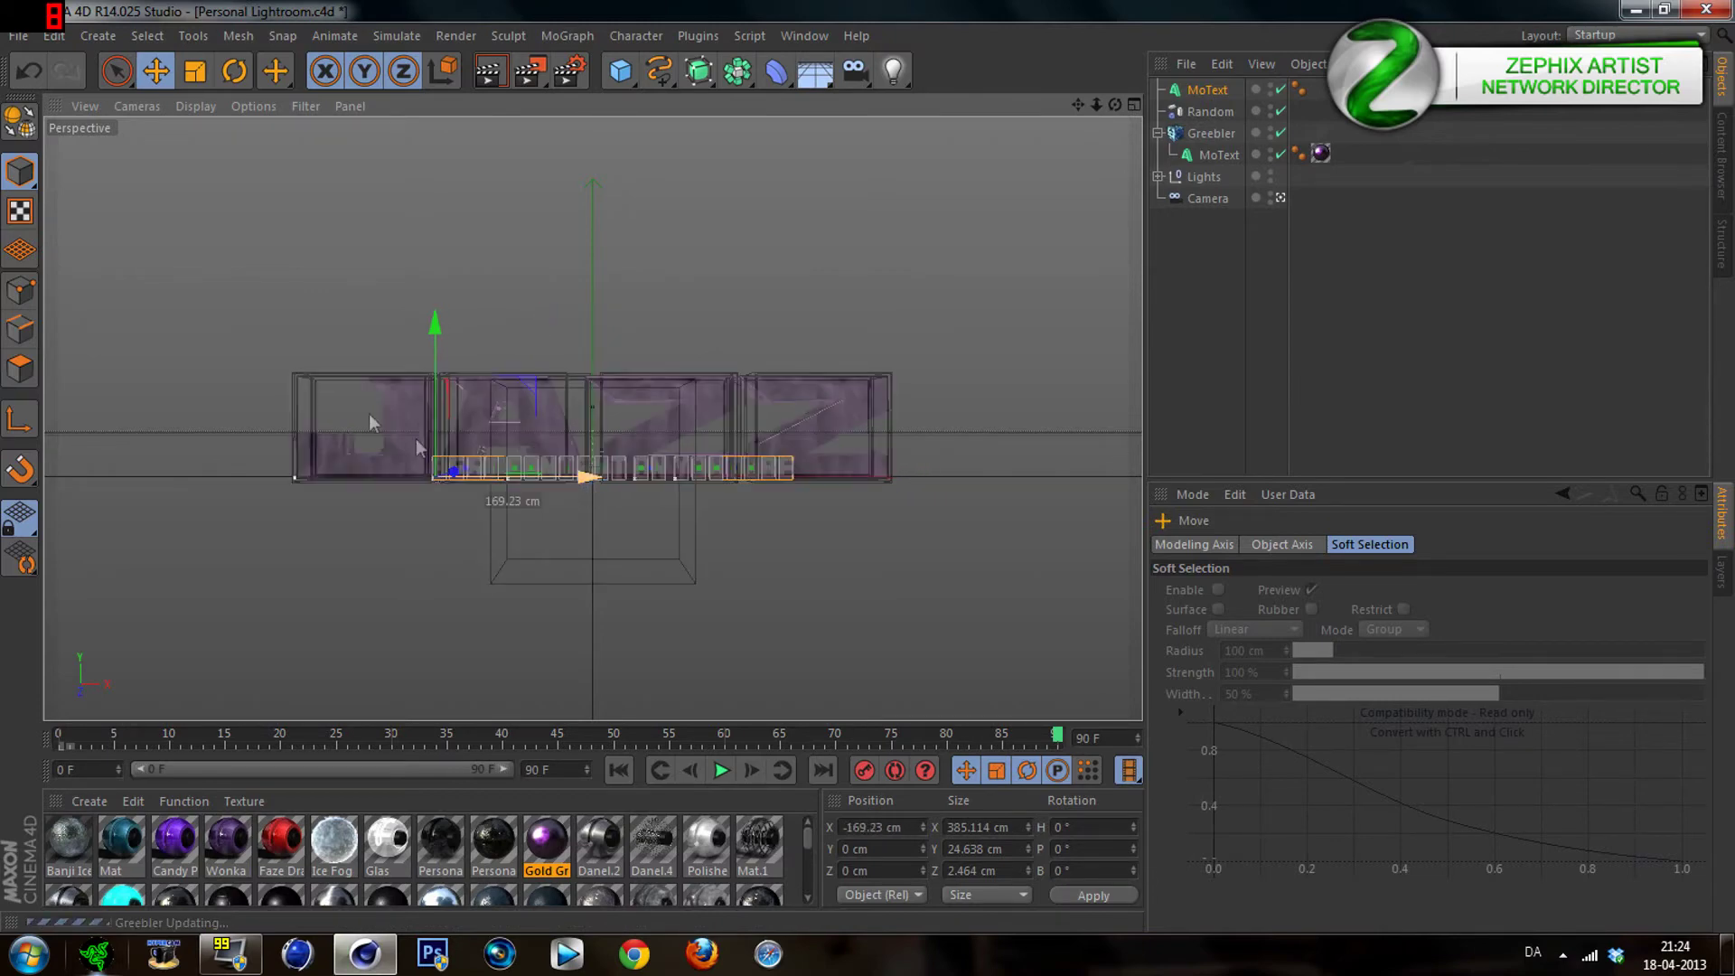
pyautogui.moveTo(433, 338); pyautogui.dragTo(562, 401)
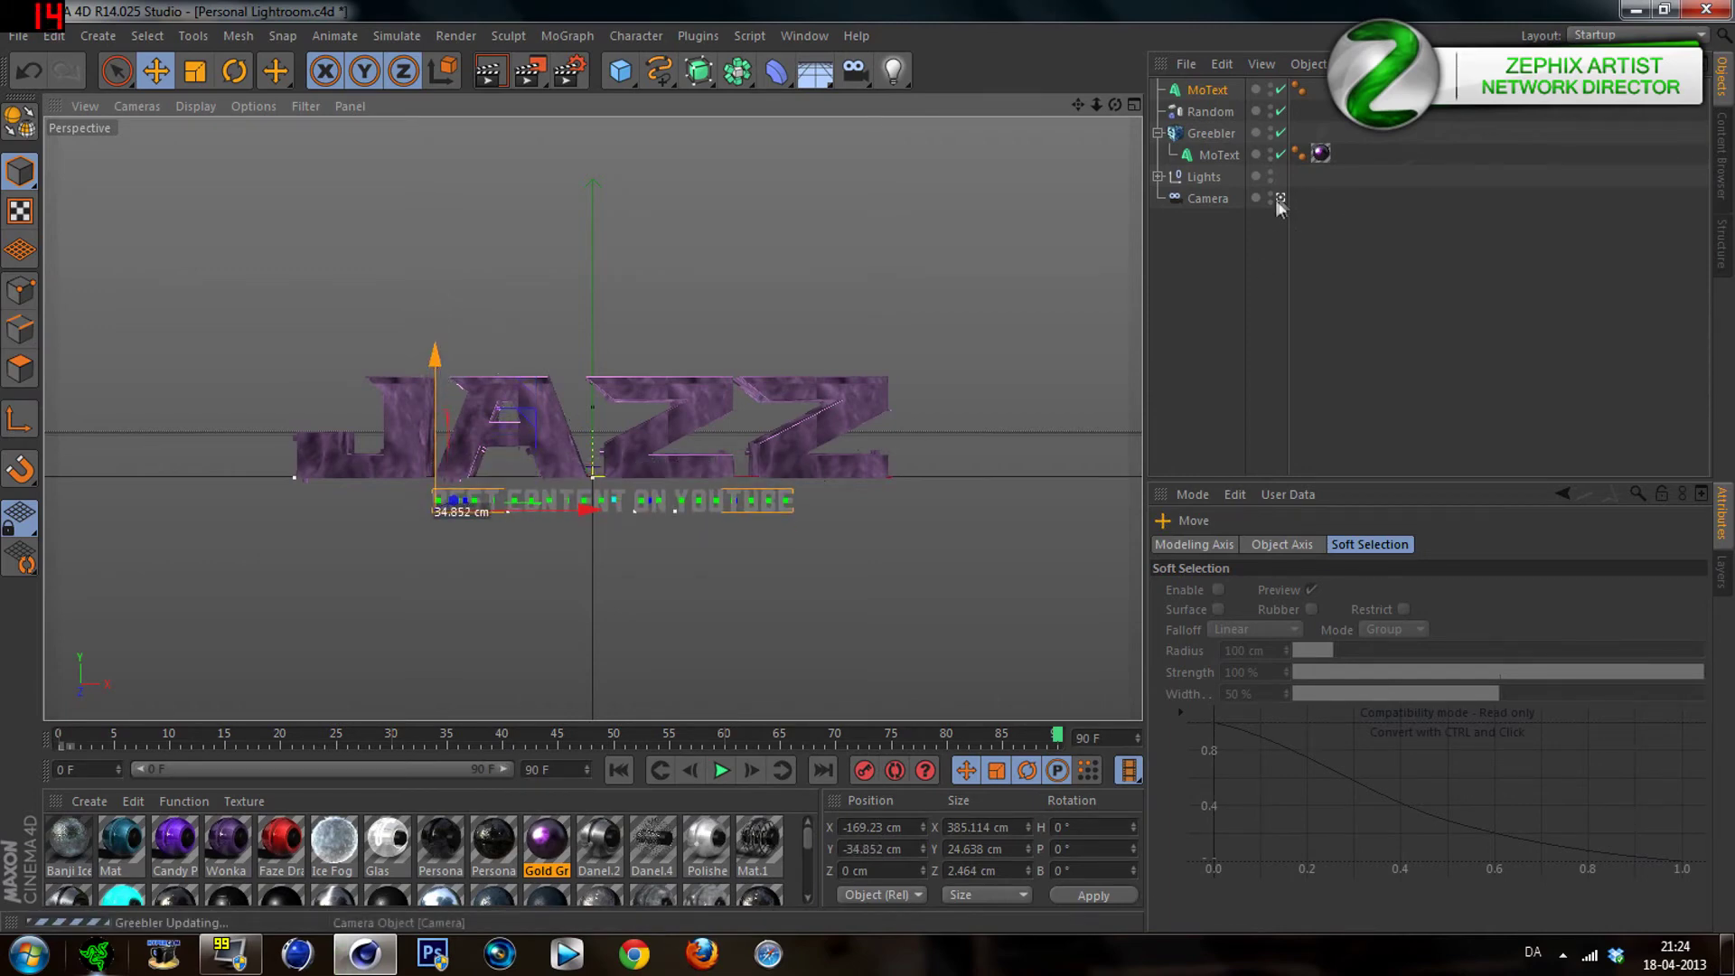
pyautogui.click(1277, 198)
pyautogui.click(1278, 198)
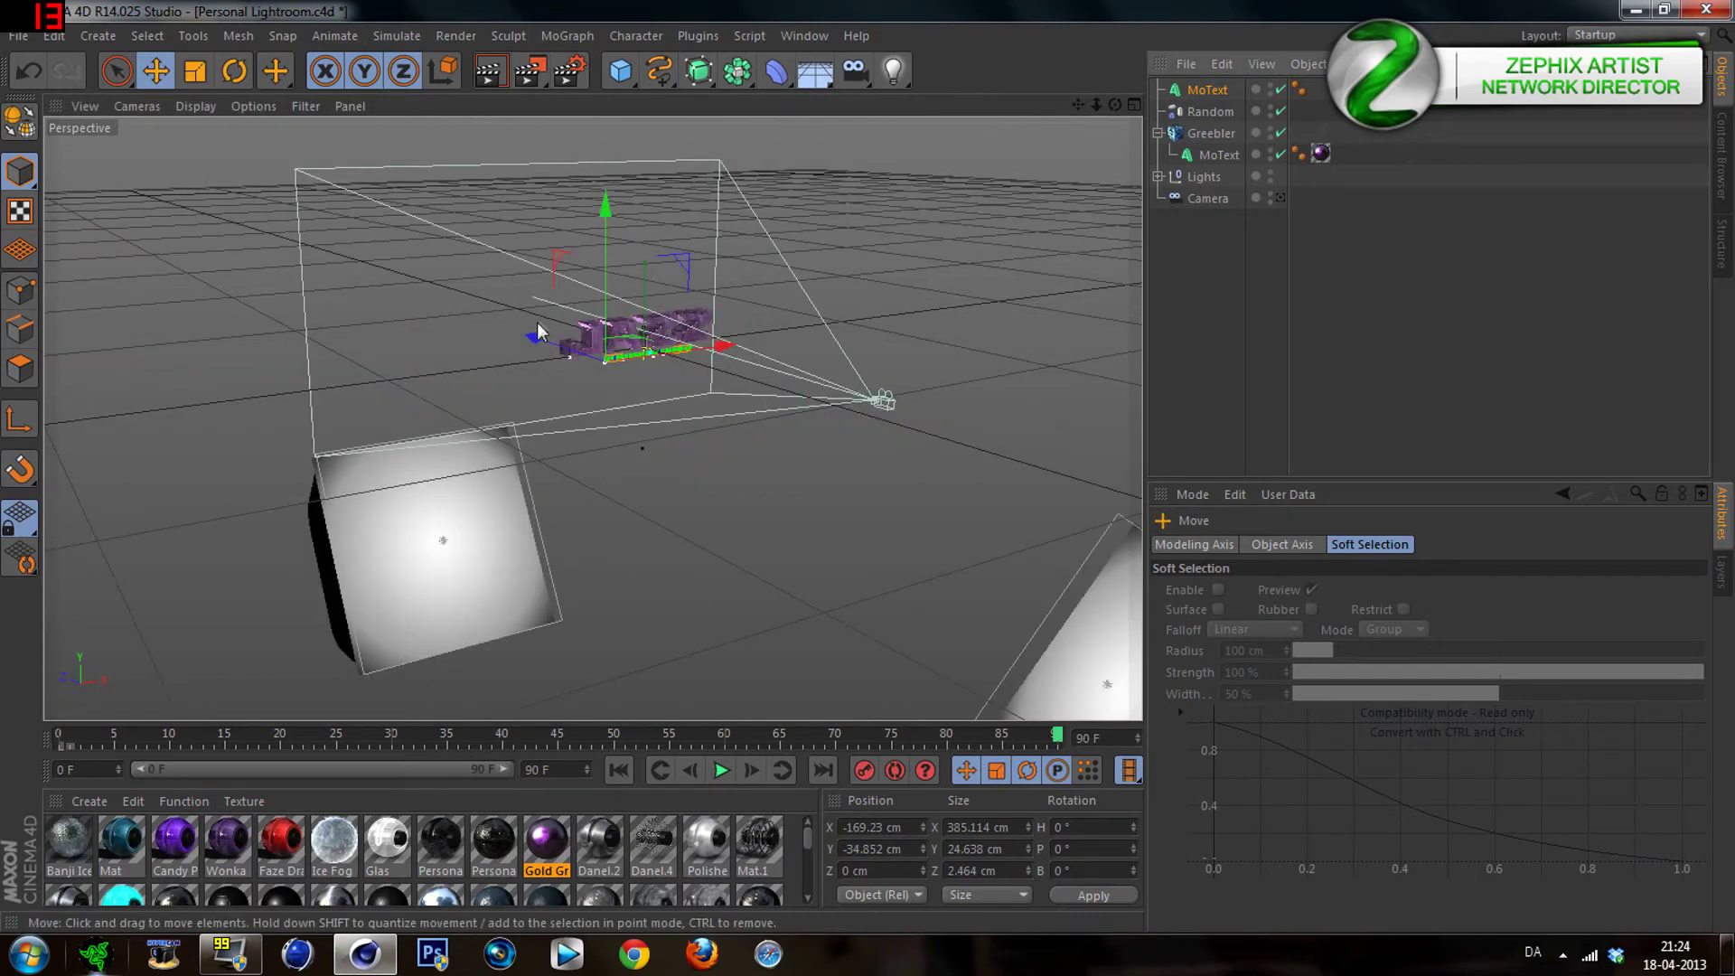
# Push the subtitle forward in depth and check the layout through the Camera
pyautogui.moveTo(531, 341); pyautogui.dragTo(530, 346)
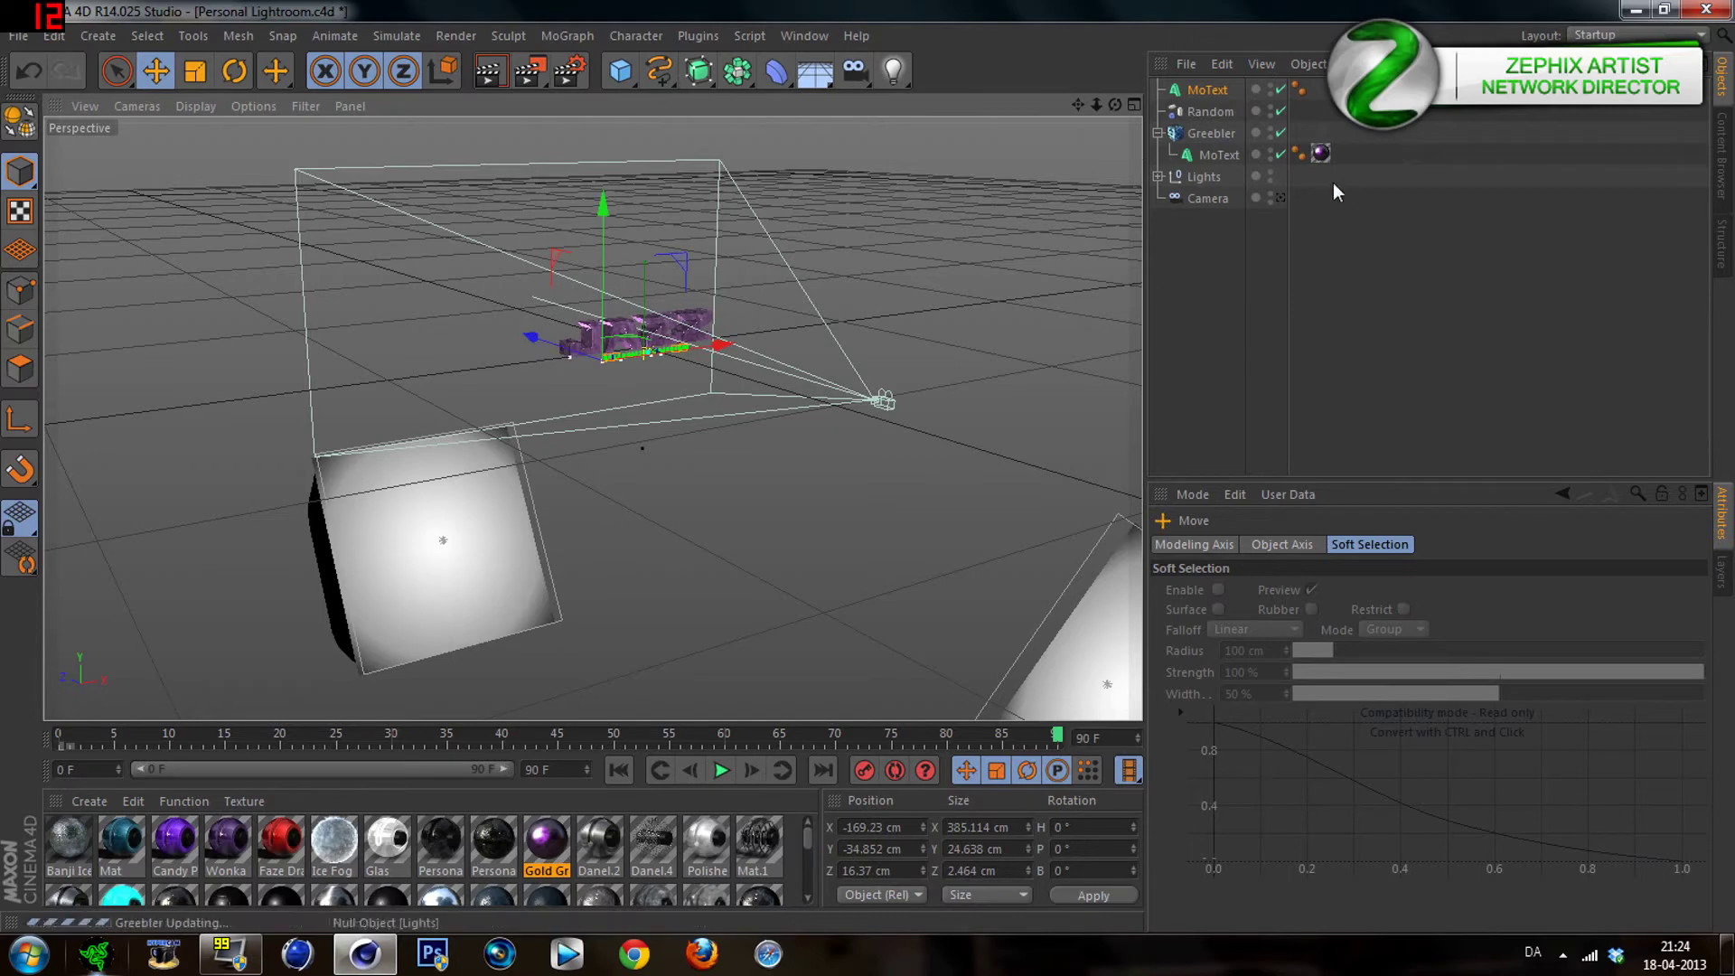
pyautogui.click(1281, 198)
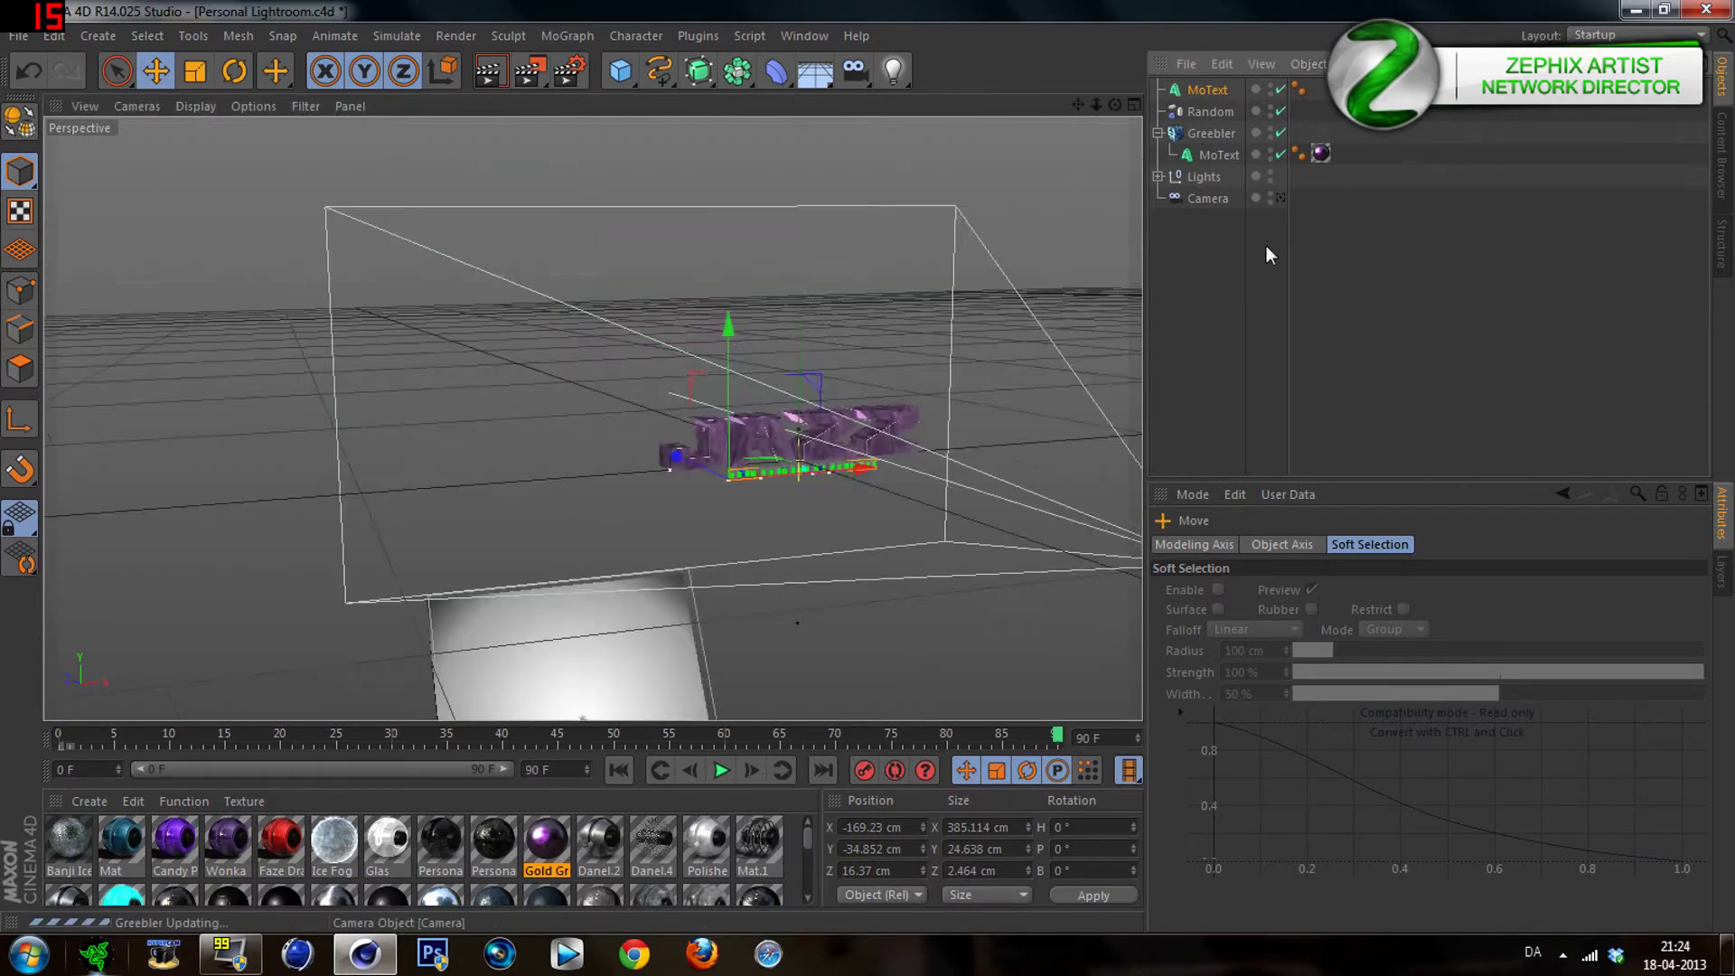
pyautogui.click(1255, 334)
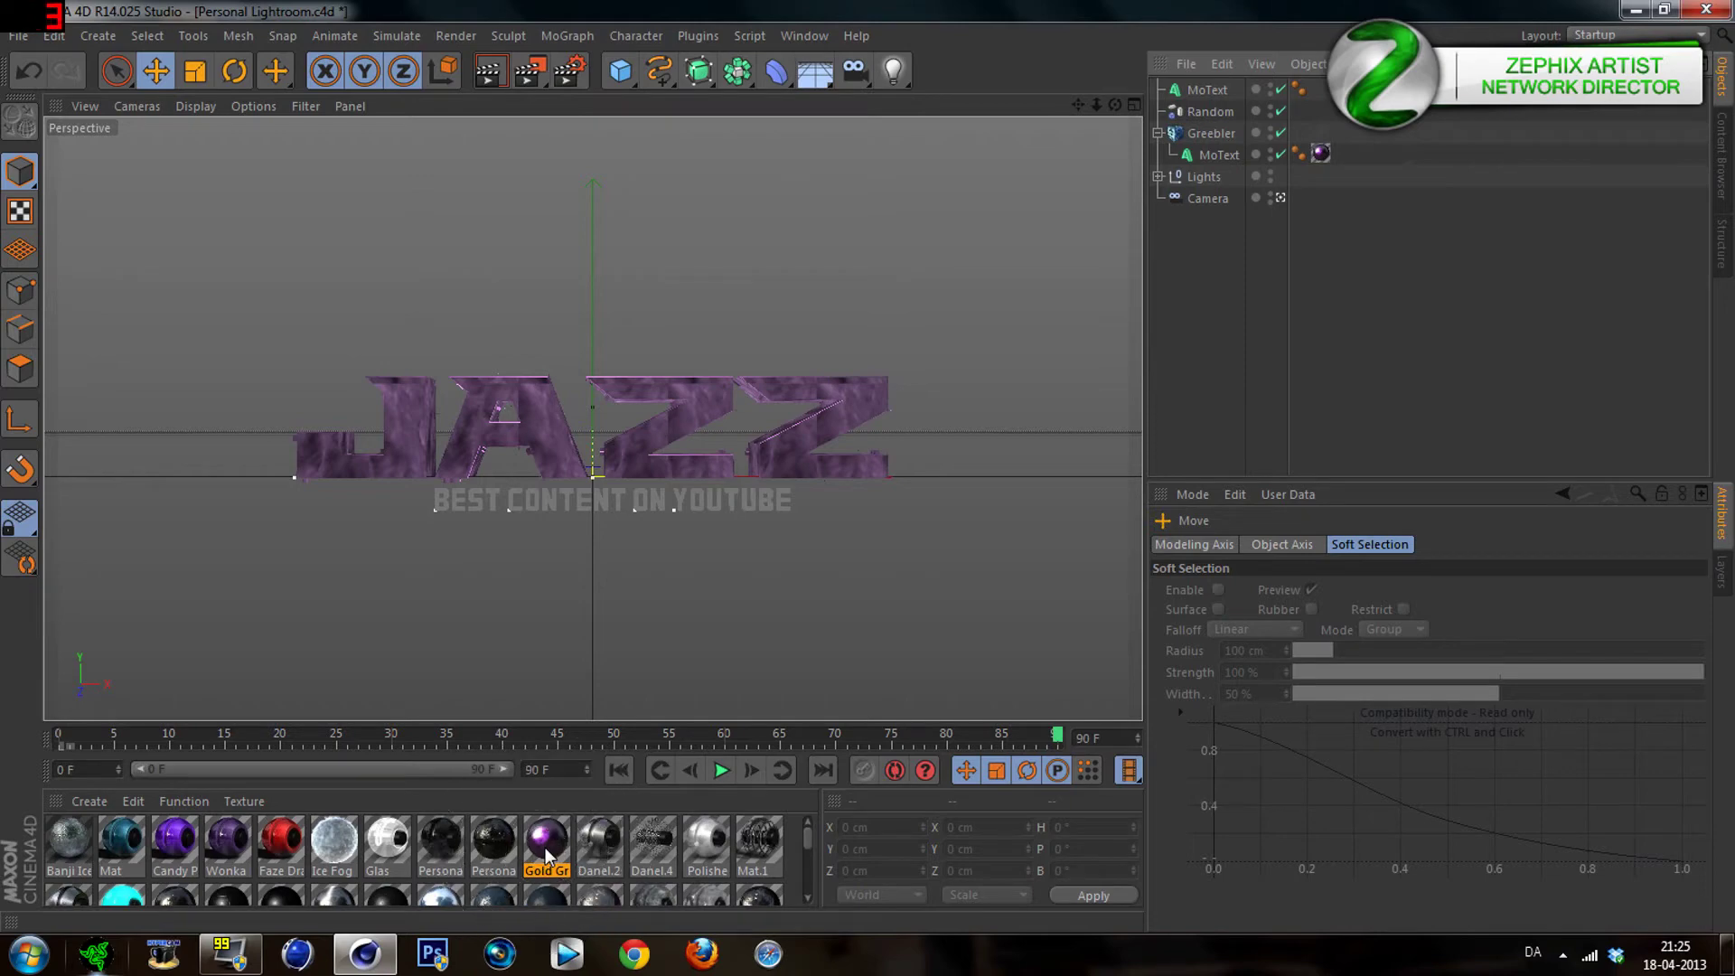
# Duplicate the Gold Grunge material and set the copy's specular colour to pure white
pyautogui.moveTo(548, 854); pyautogui.dragTo(584, 847)
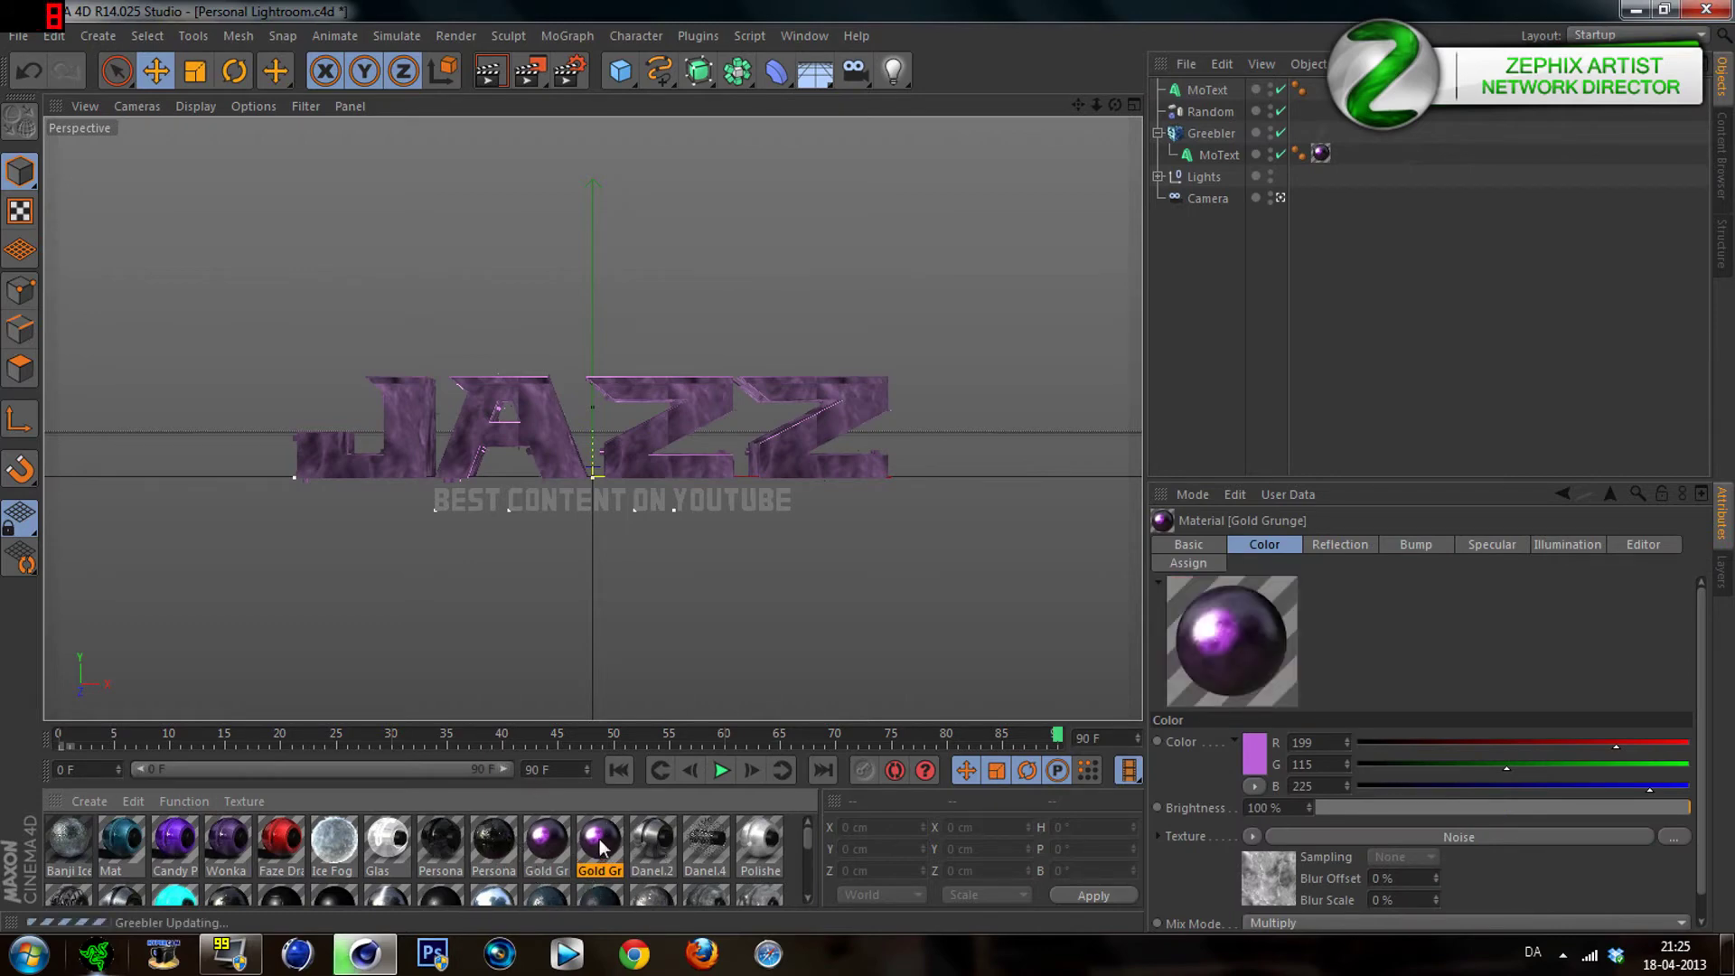
pyautogui.doubleClick(600, 845)
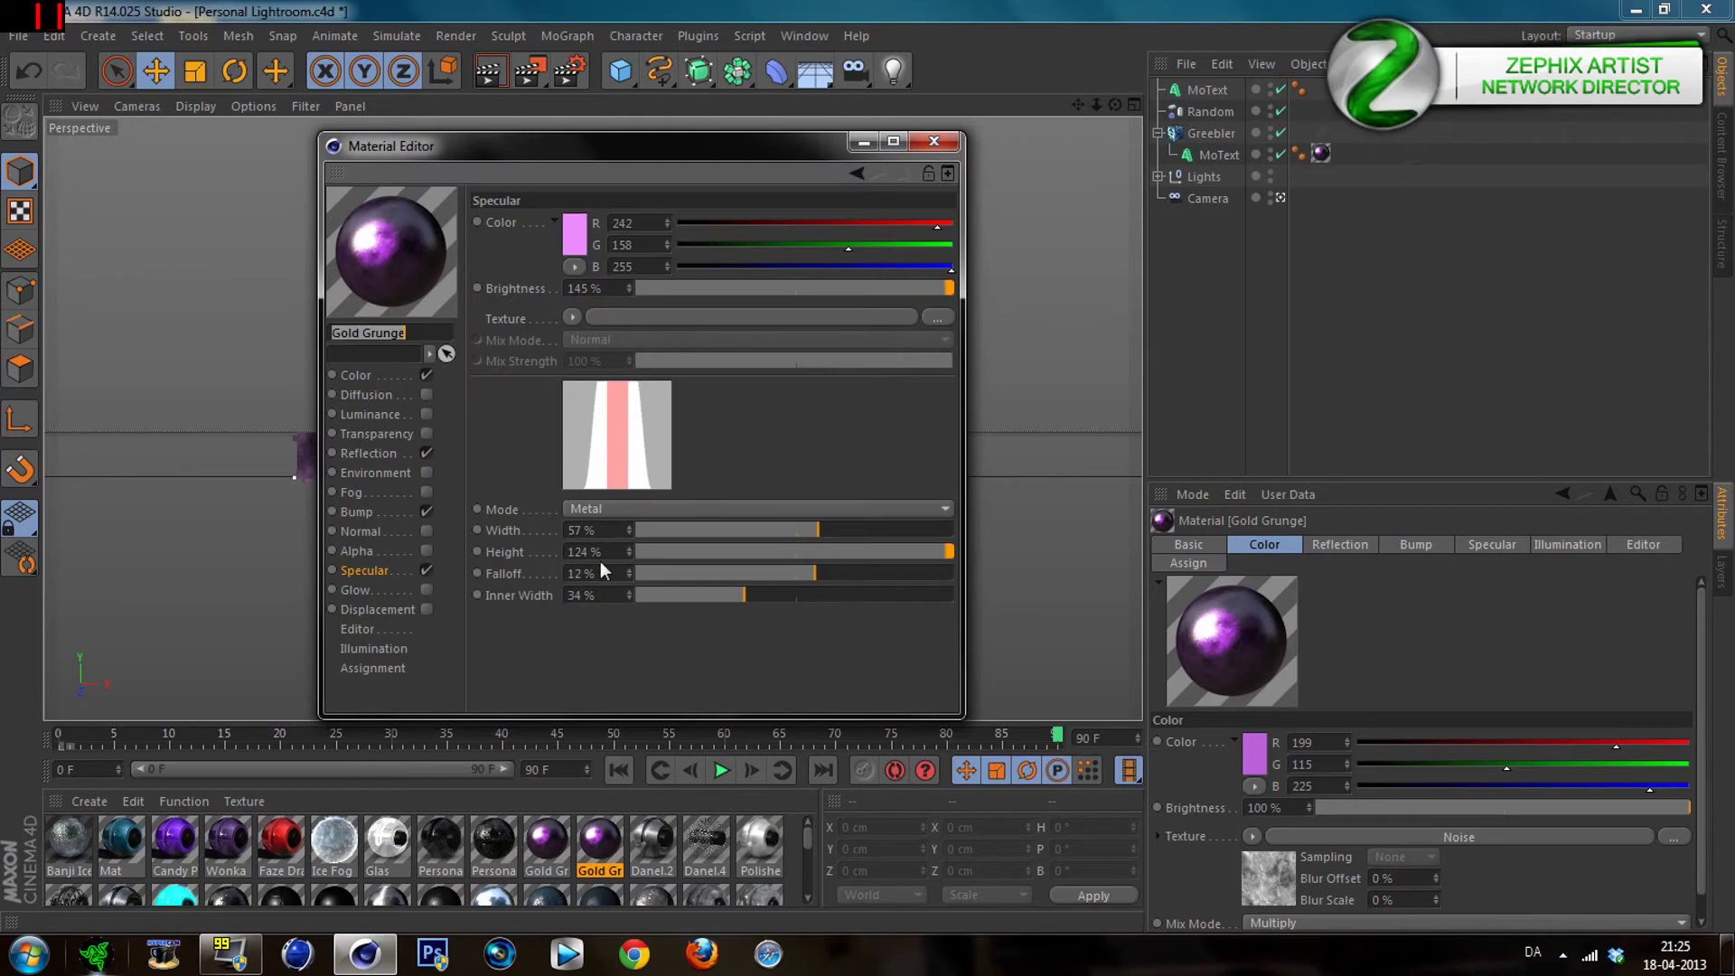
pyautogui.click(575, 241)
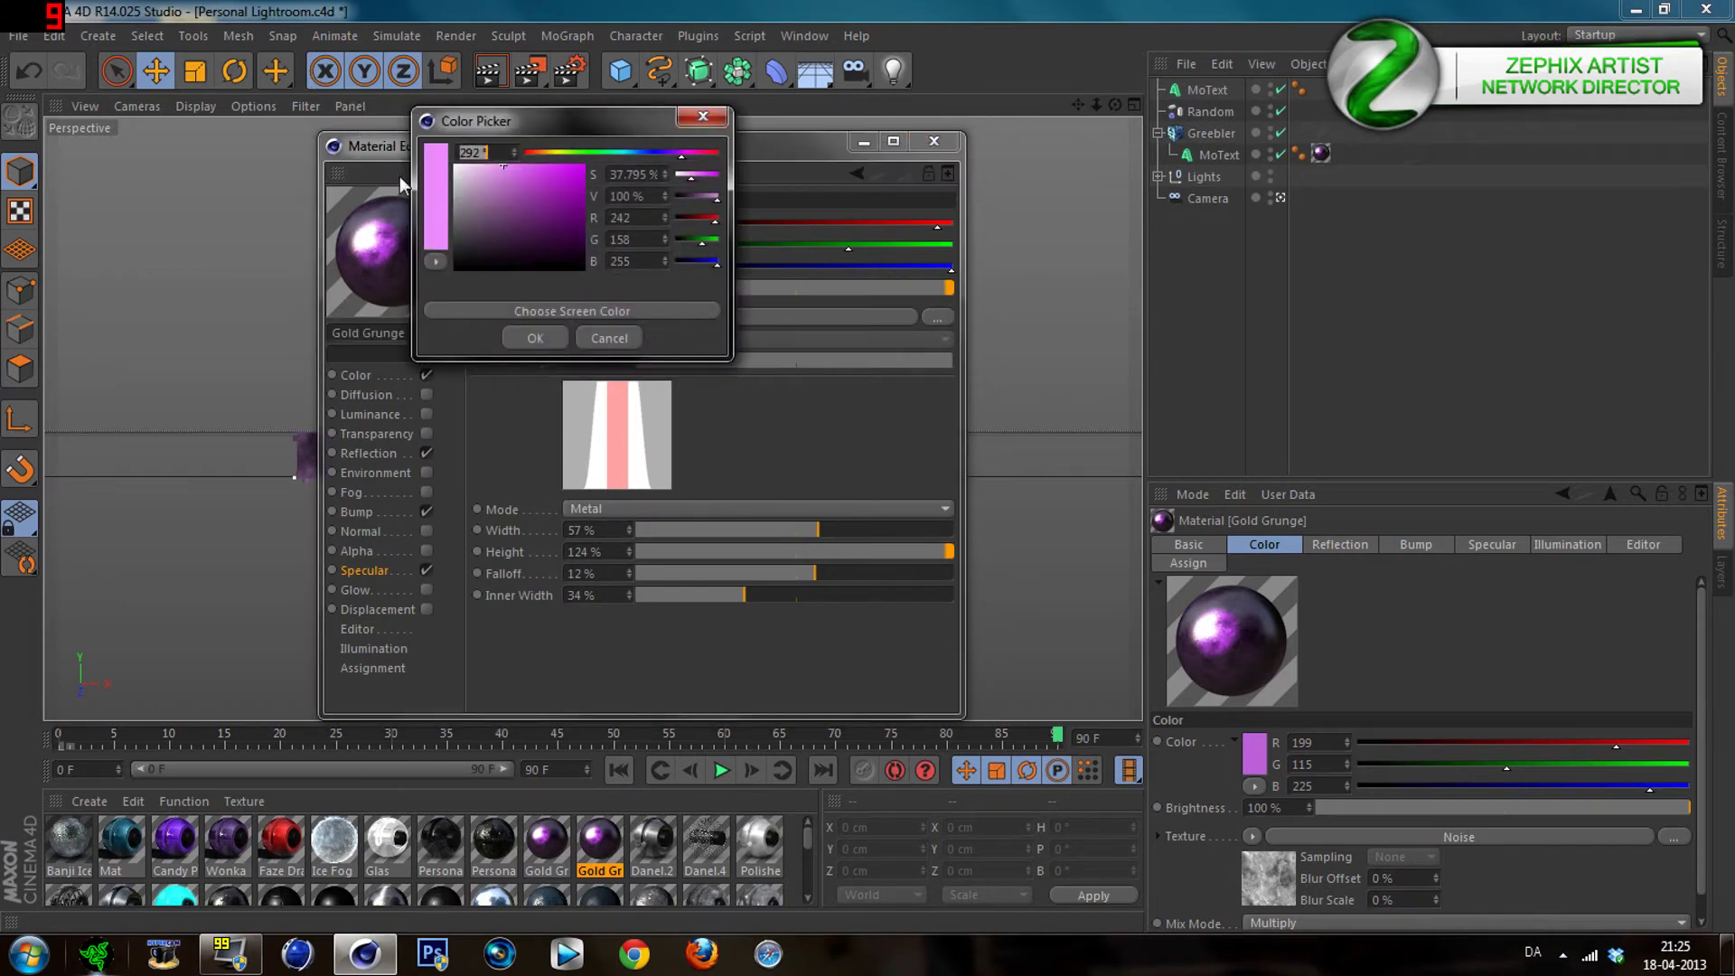
pyautogui.click(458, 166)
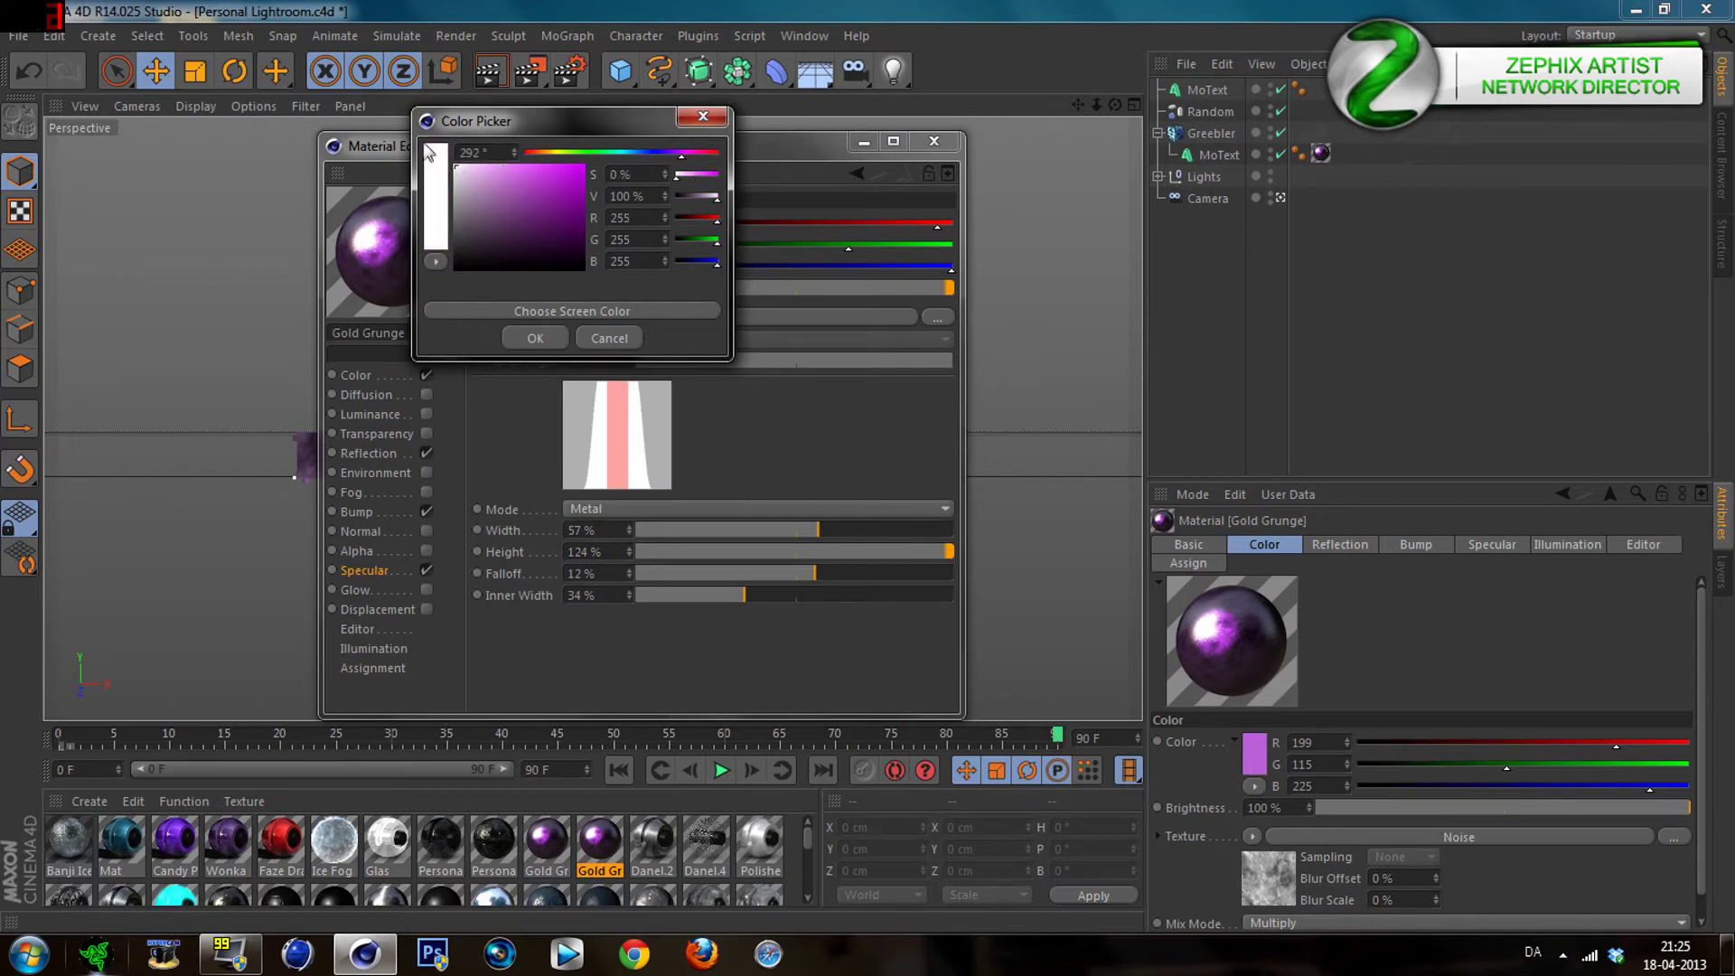
pyautogui.click(533, 338)
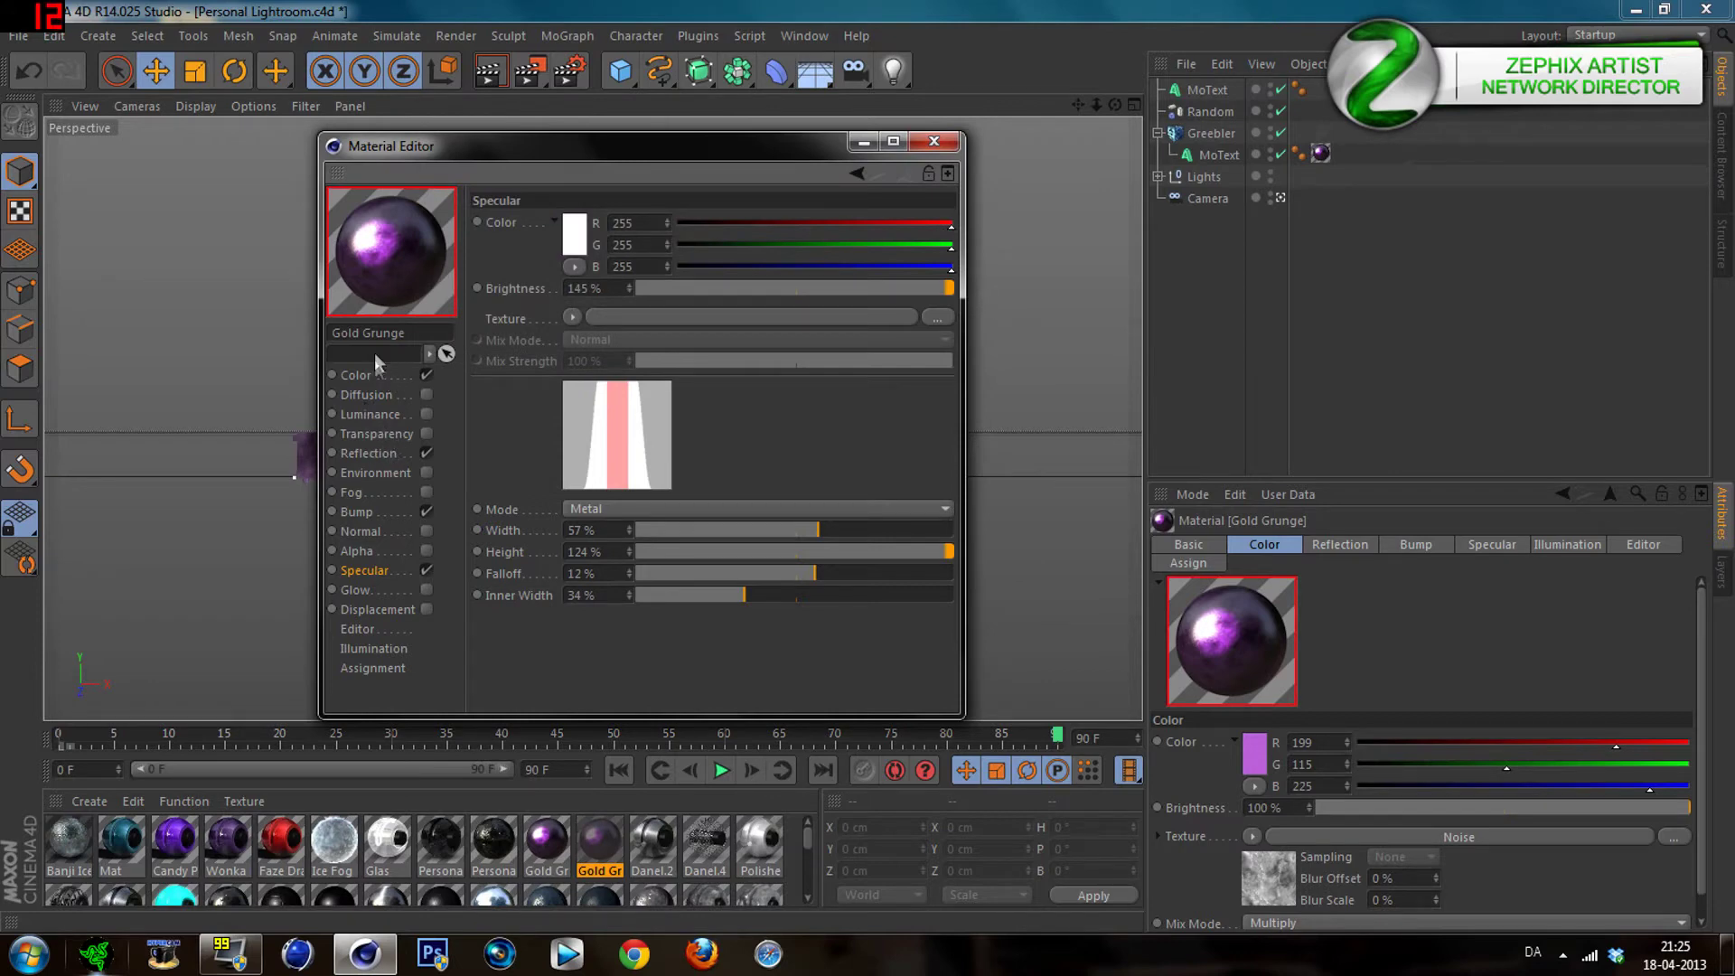
# Set the copy's base colour to light grey 226/226/226 and apply it to the top MoText
pyautogui.click(377, 369)
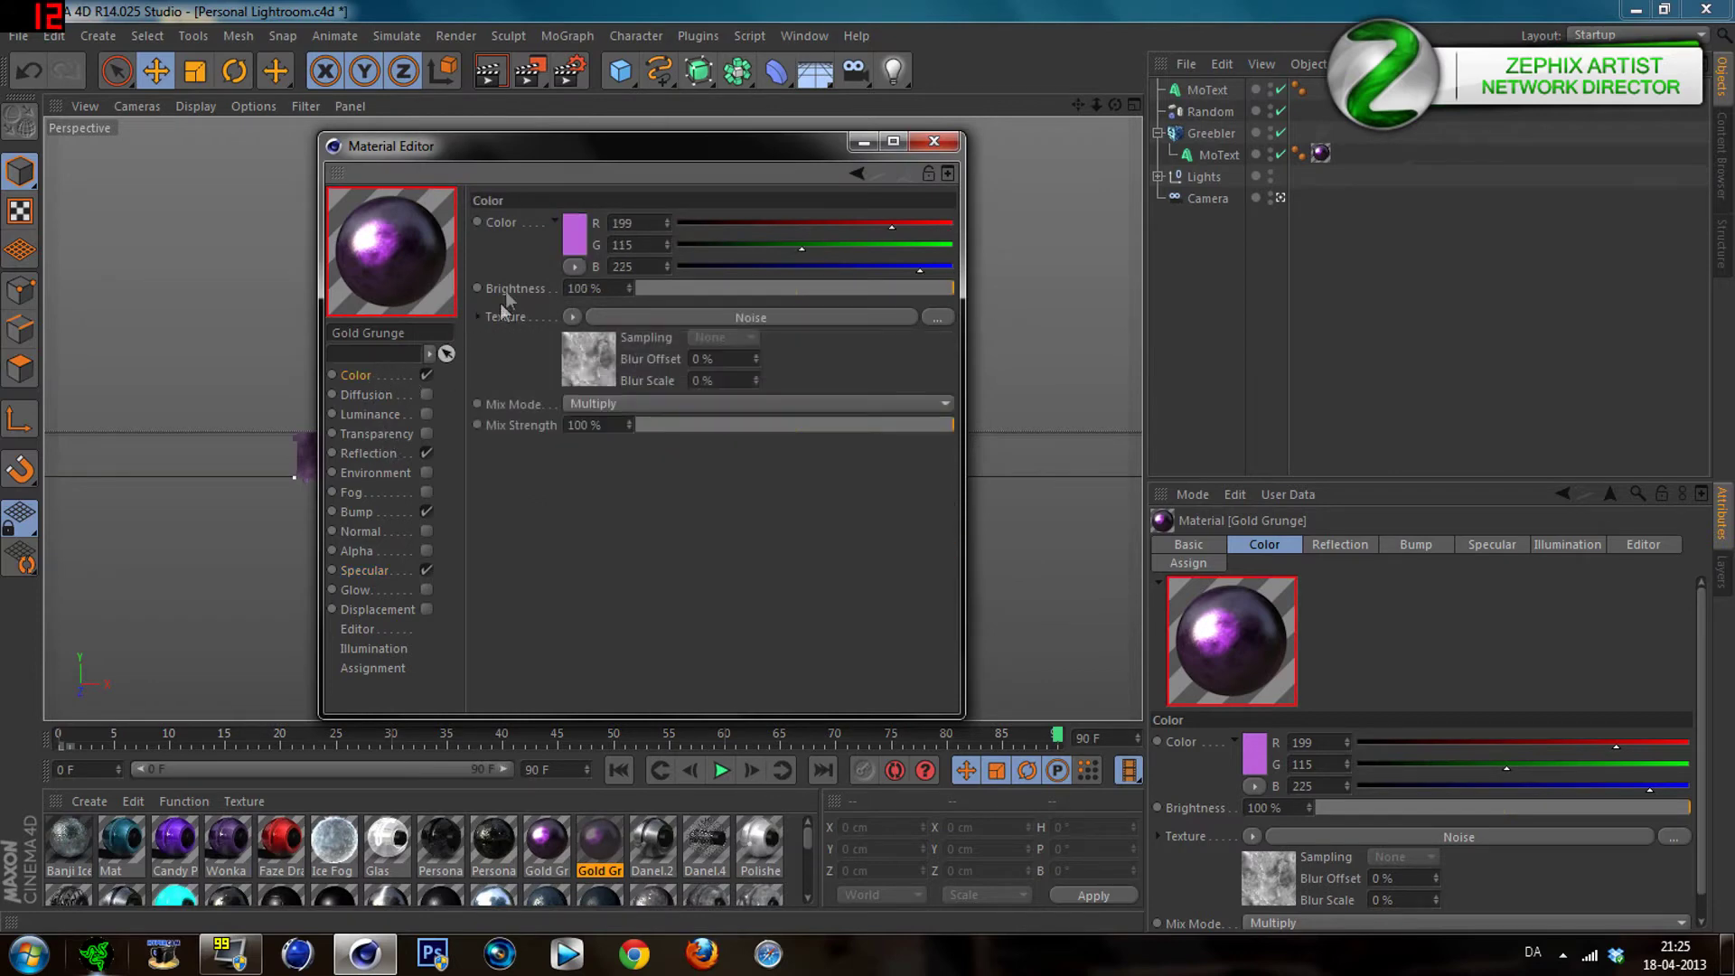
pyautogui.click(576, 245)
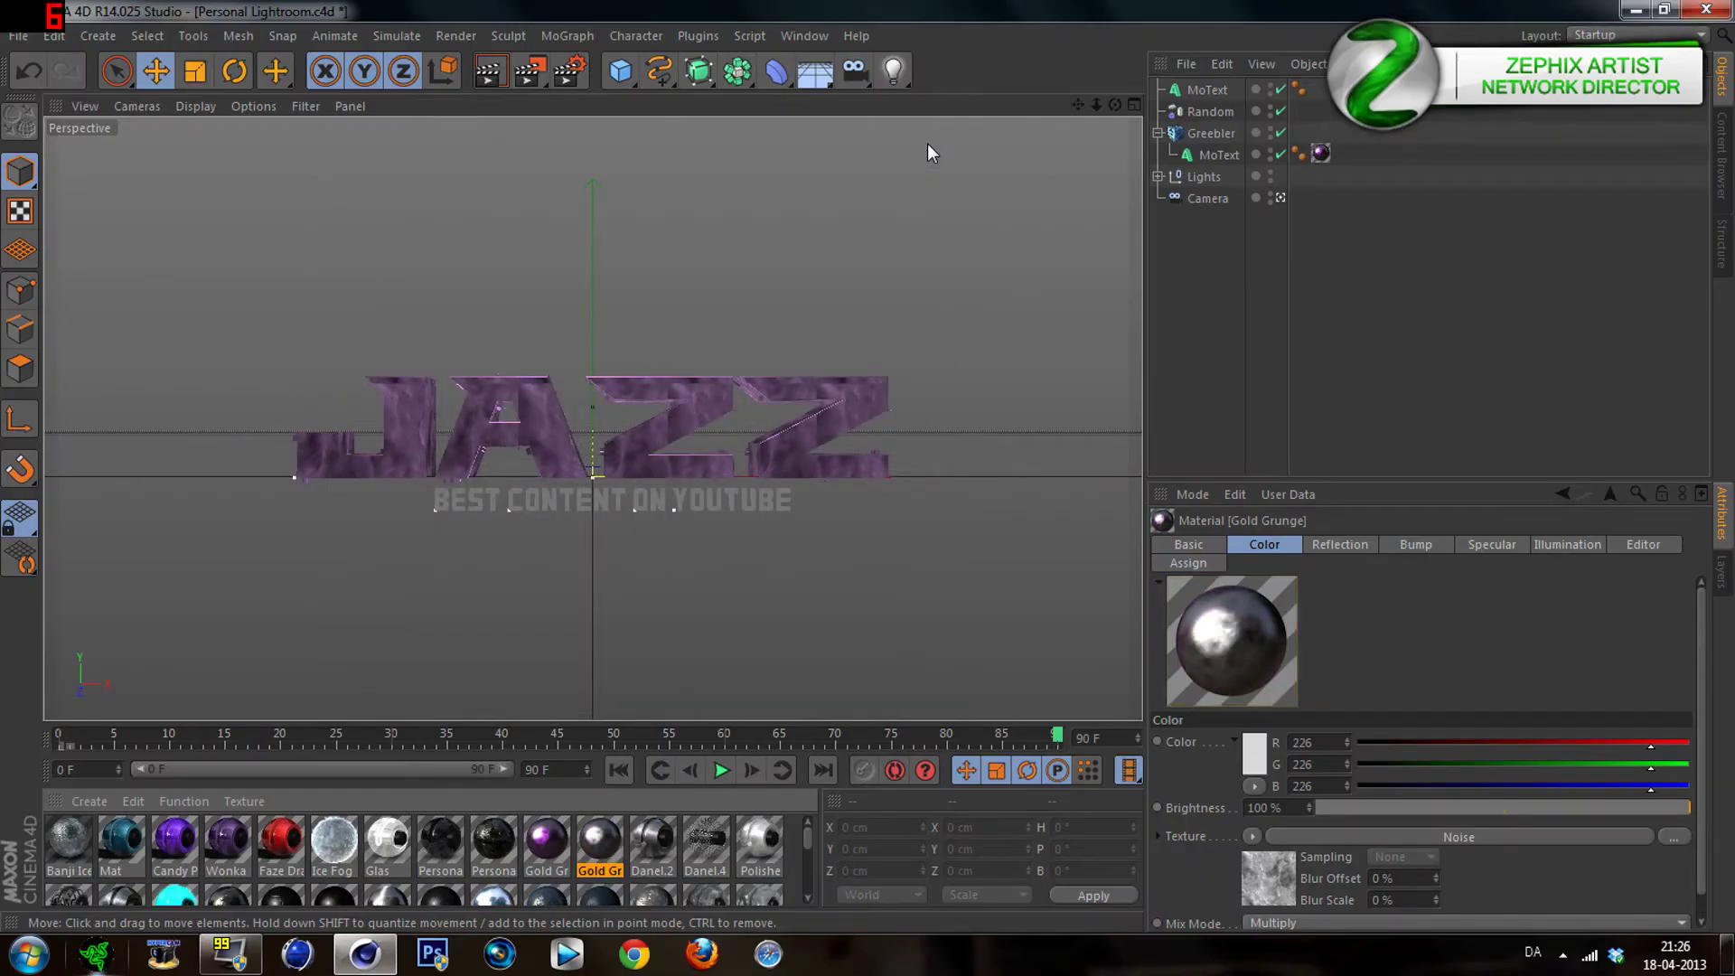
pyautogui.moveTo(614, 837); pyautogui.dragTo(1232, 92)
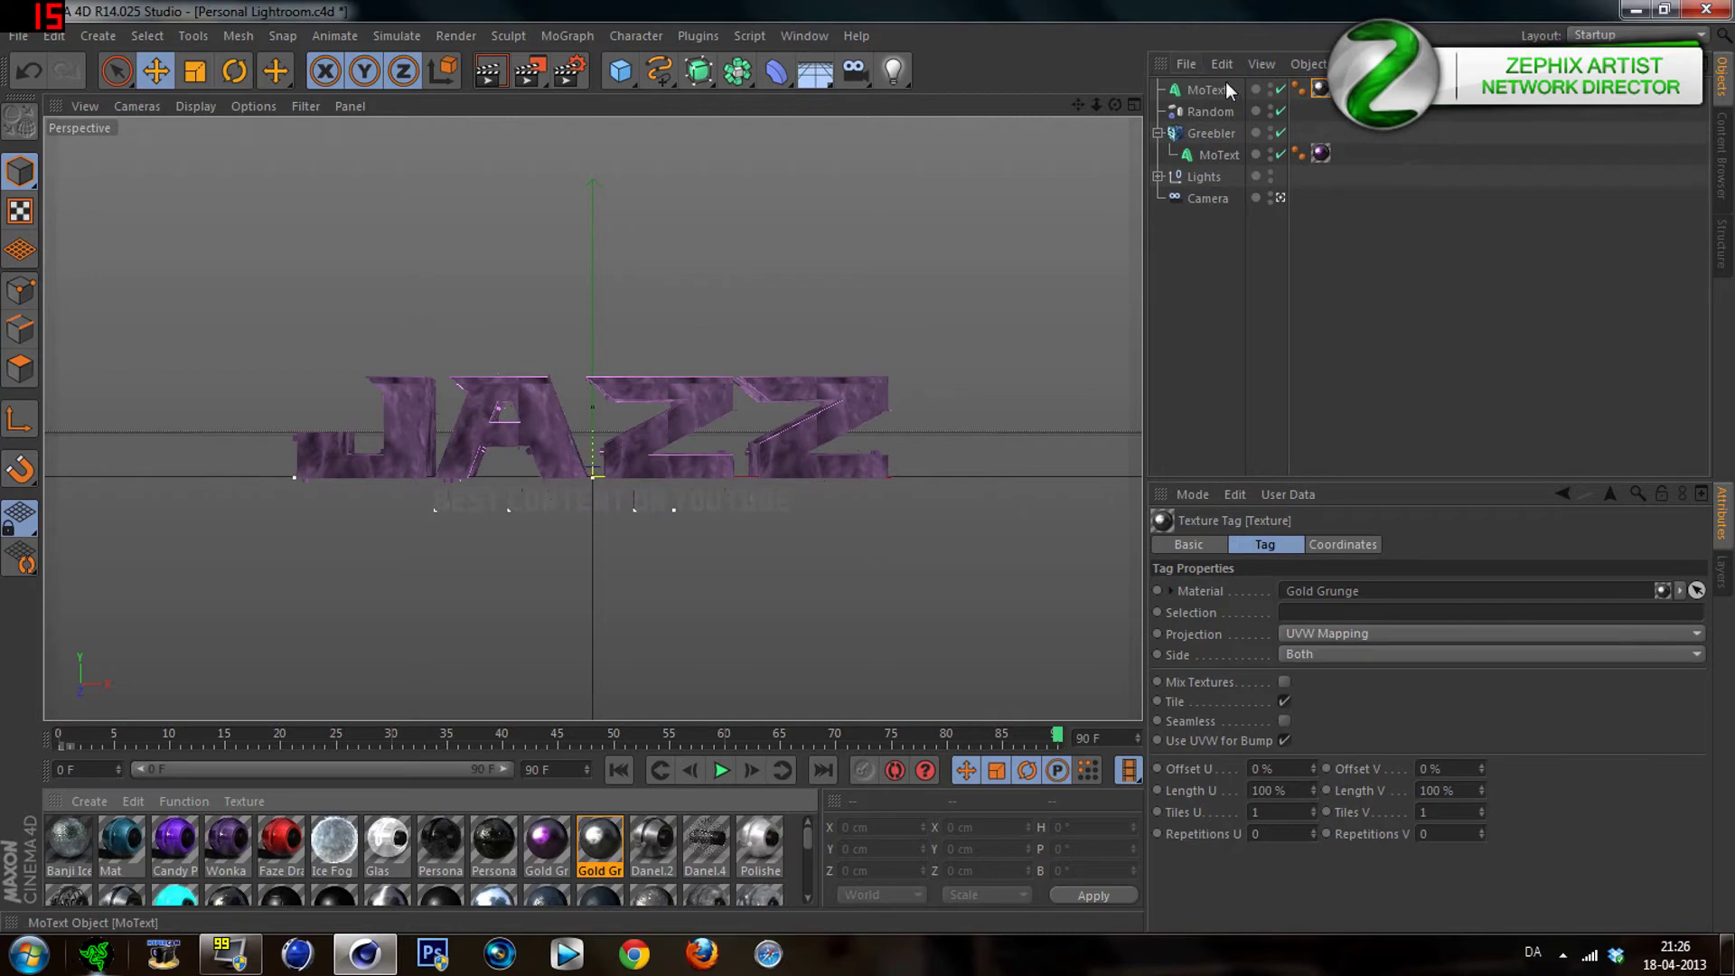
# Set the top MoText's texture tag projection to Cubic
pyautogui.click(1268, 94)
pyautogui.click(1321, 88)
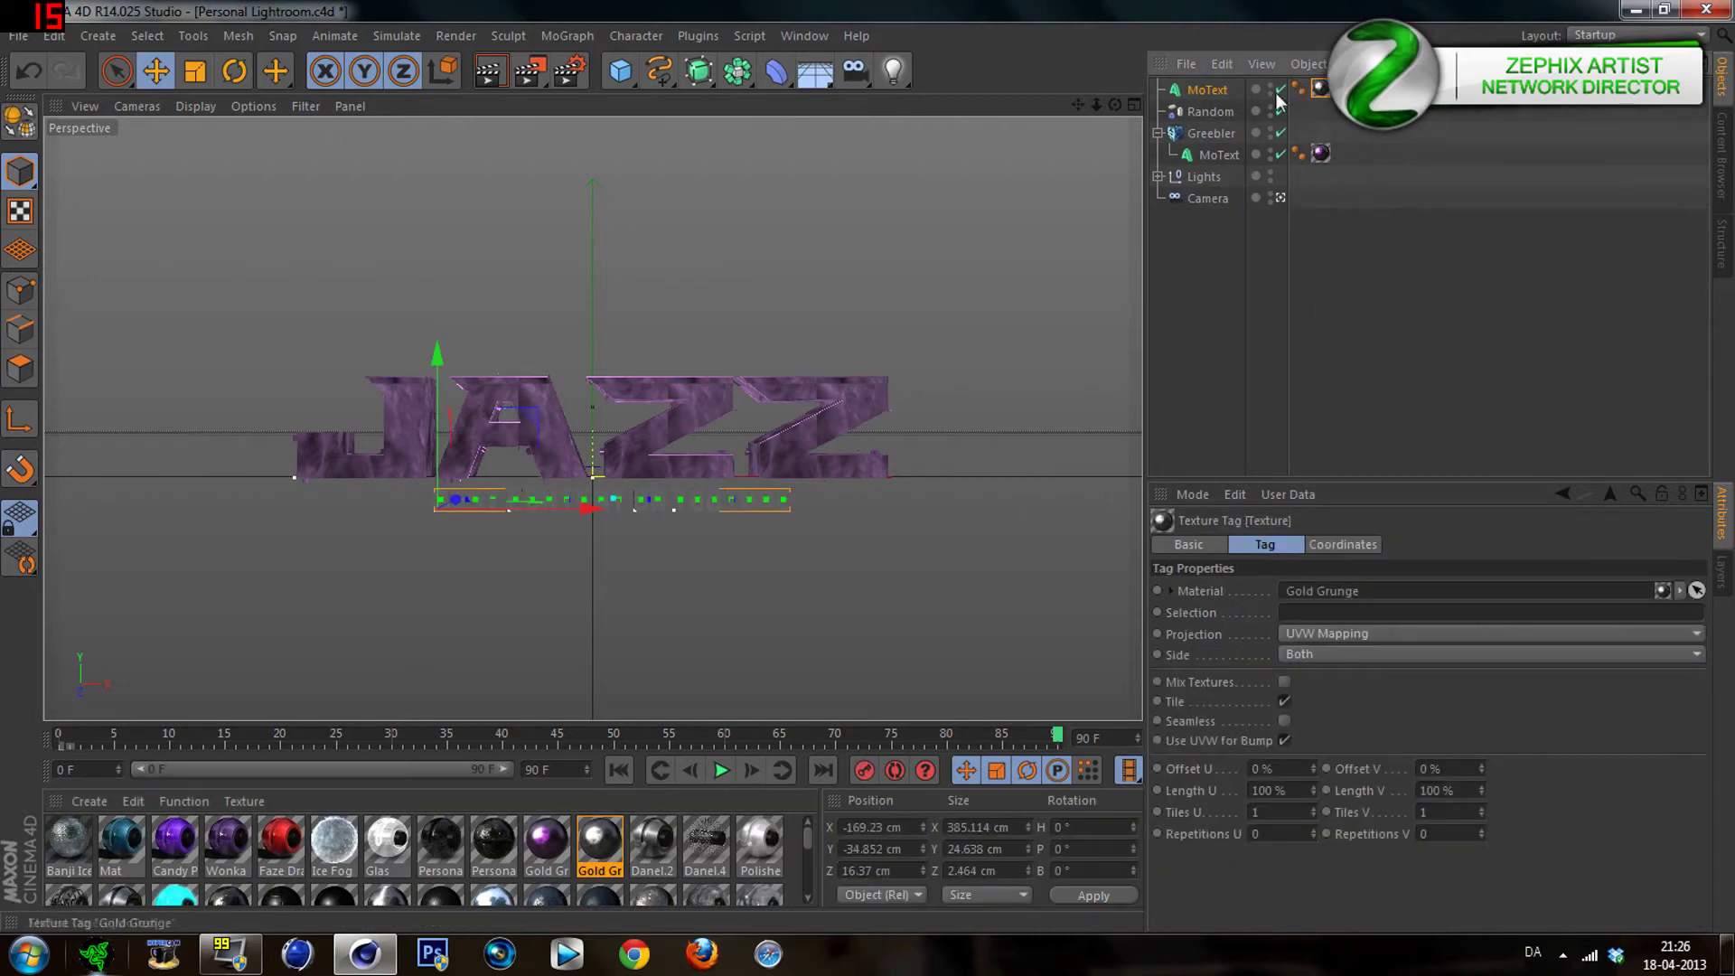
pyautogui.click(1315, 271)
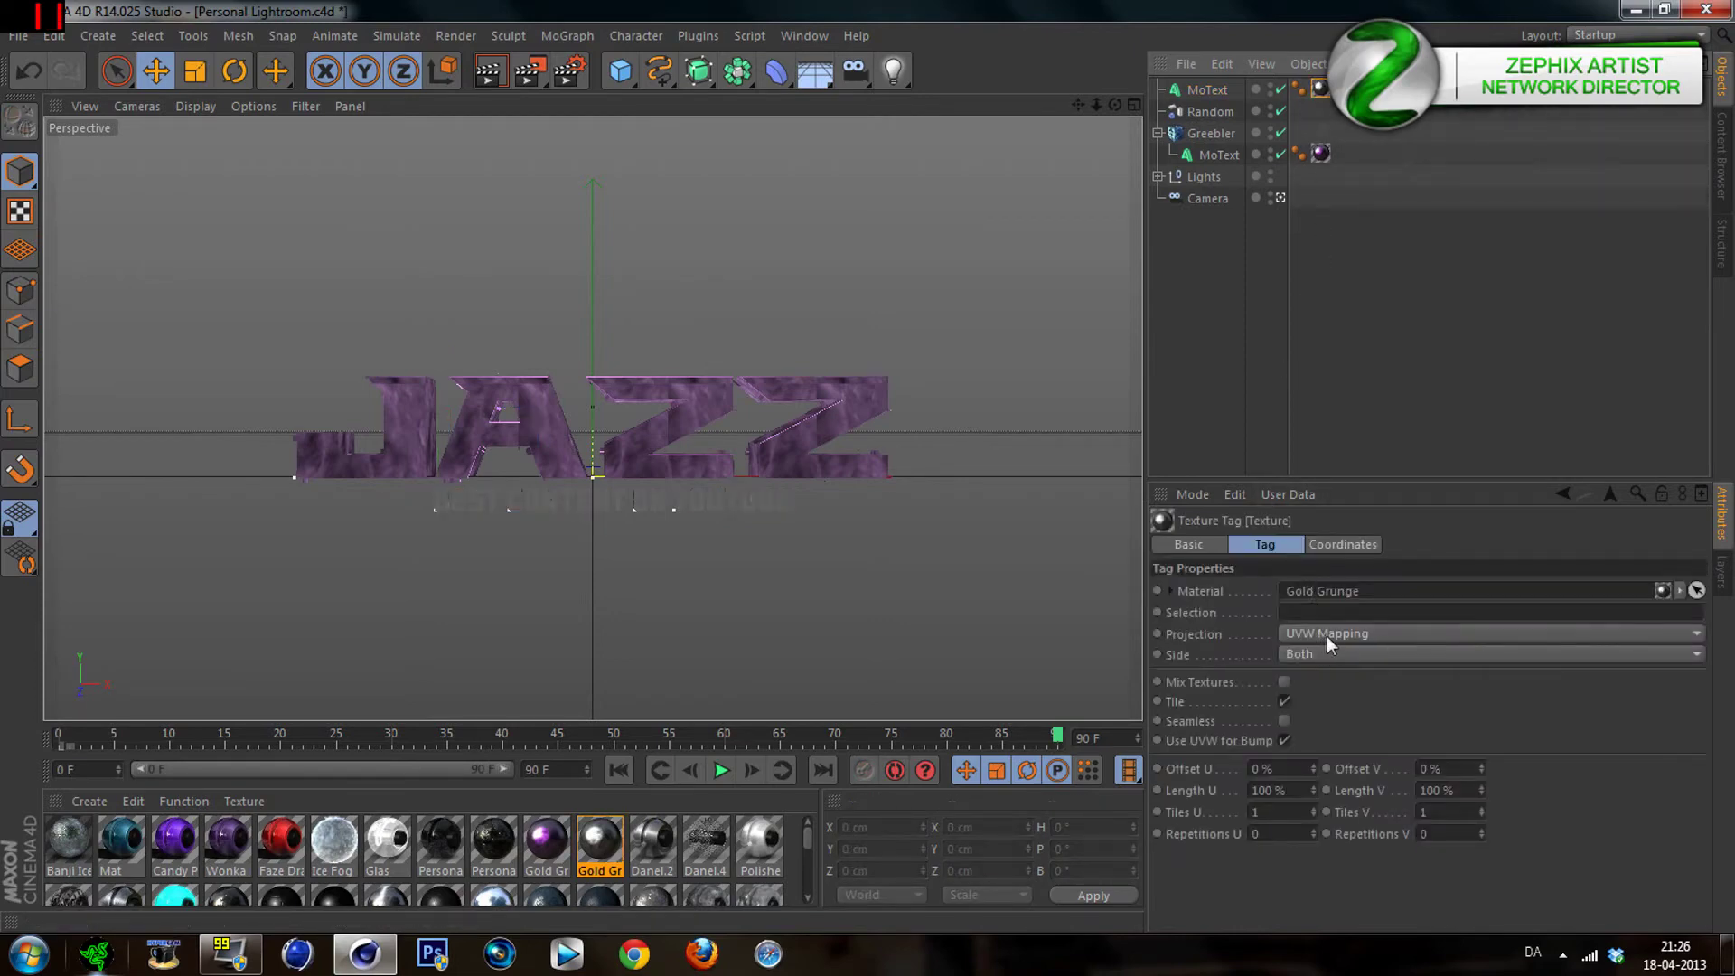
pyautogui.click(1350, 634)
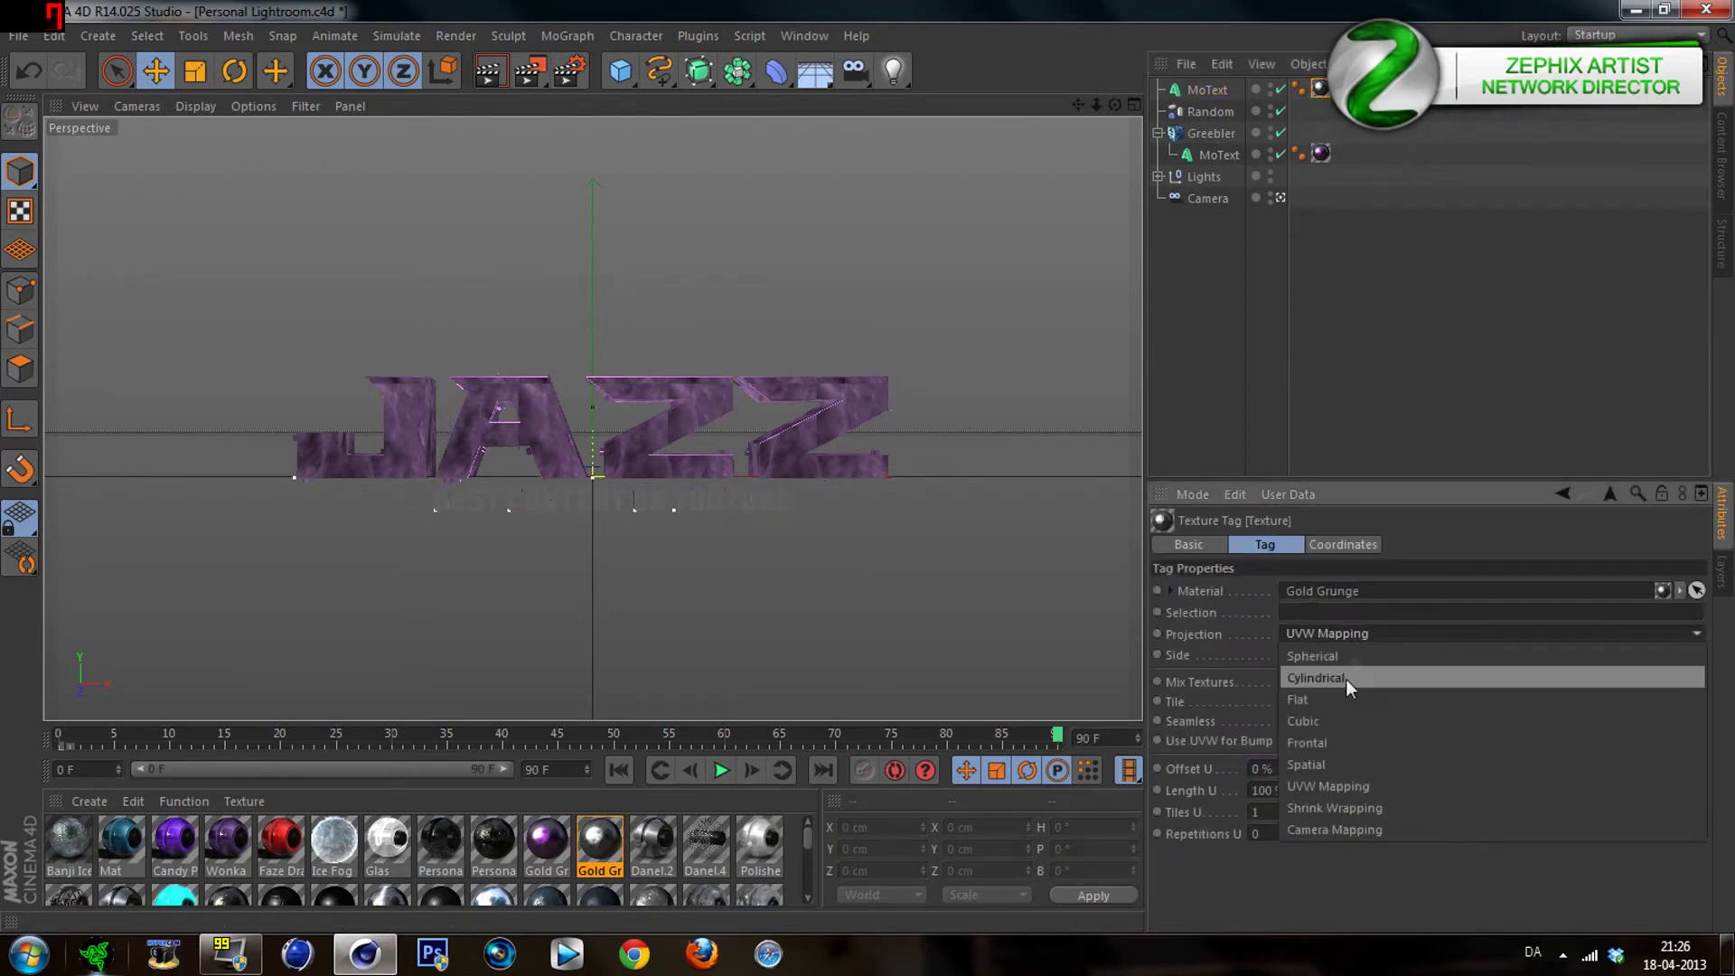
pyautogui.click(1339, 721)
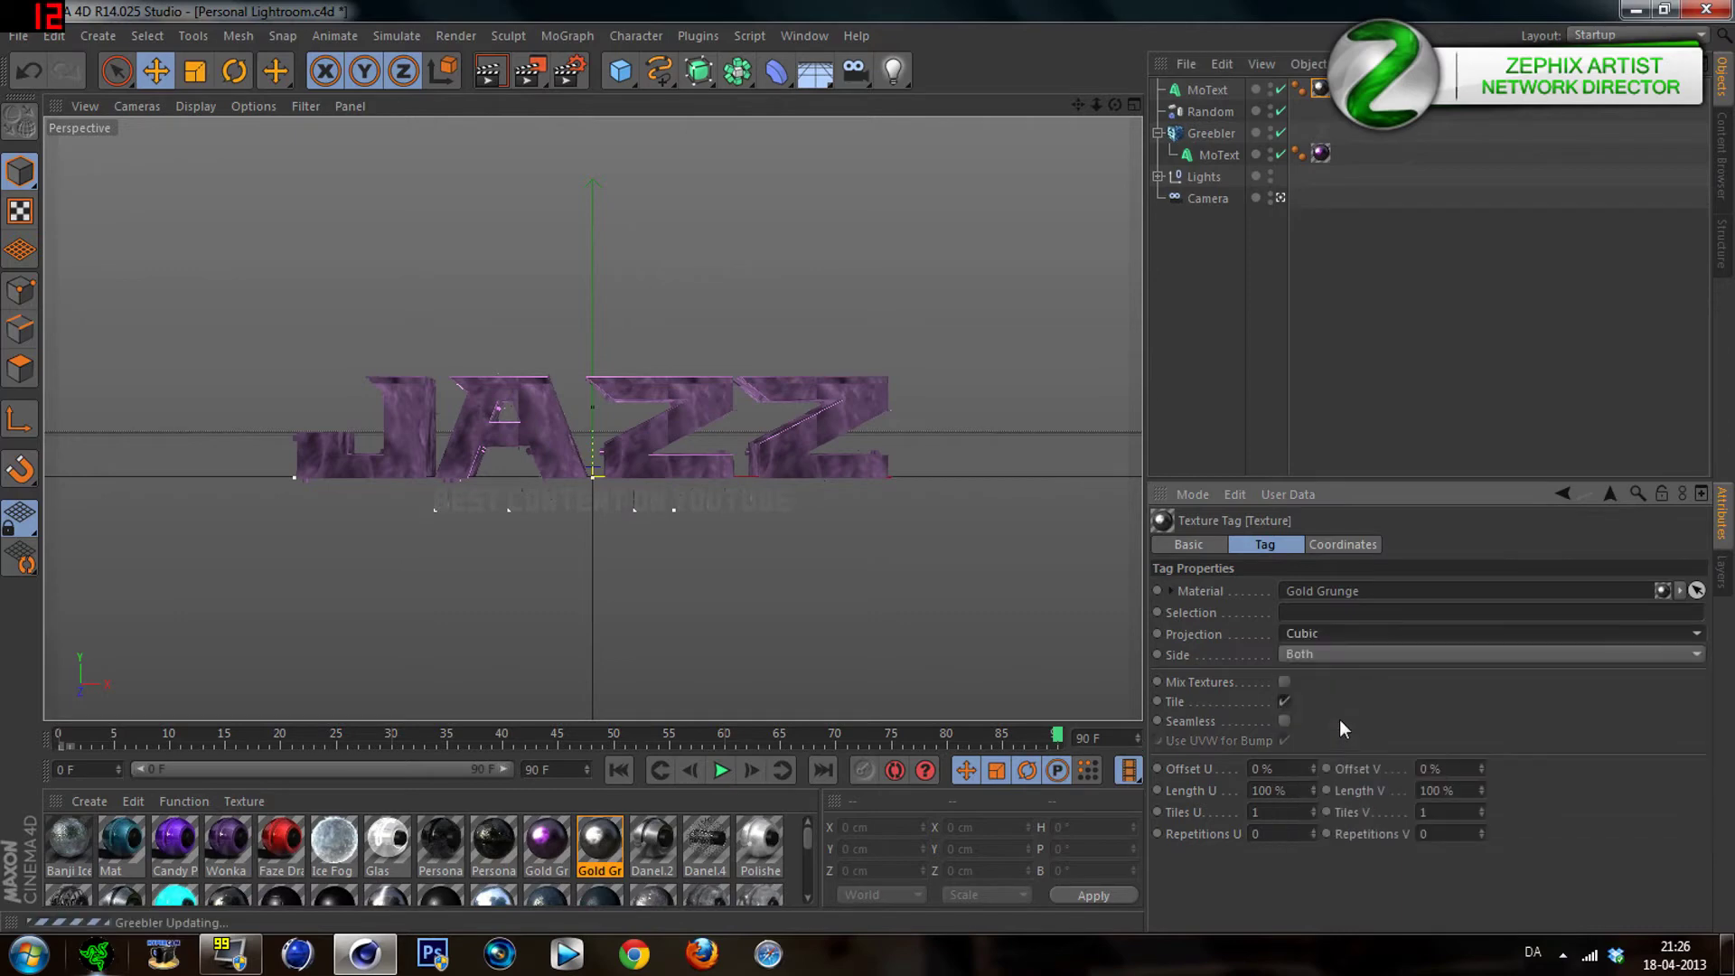
pyautogui.click(1388, 302)
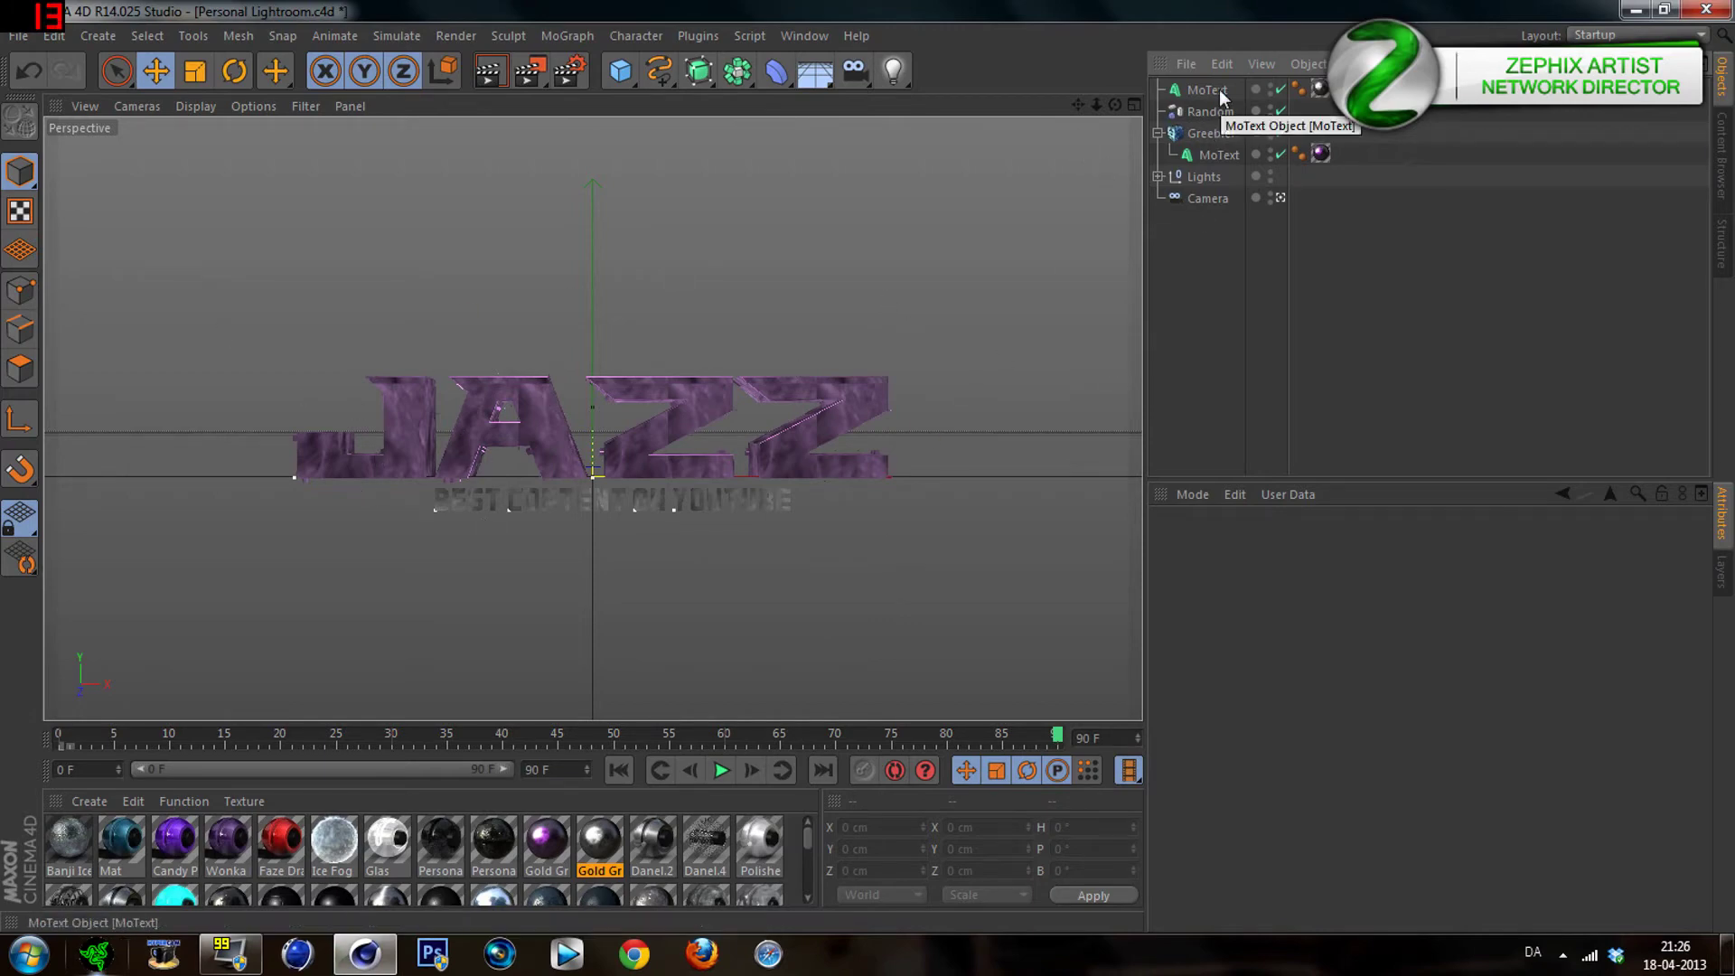
# Set the texture tag's Length U and Length V to 25%
pyautogui.click(1320, 89)
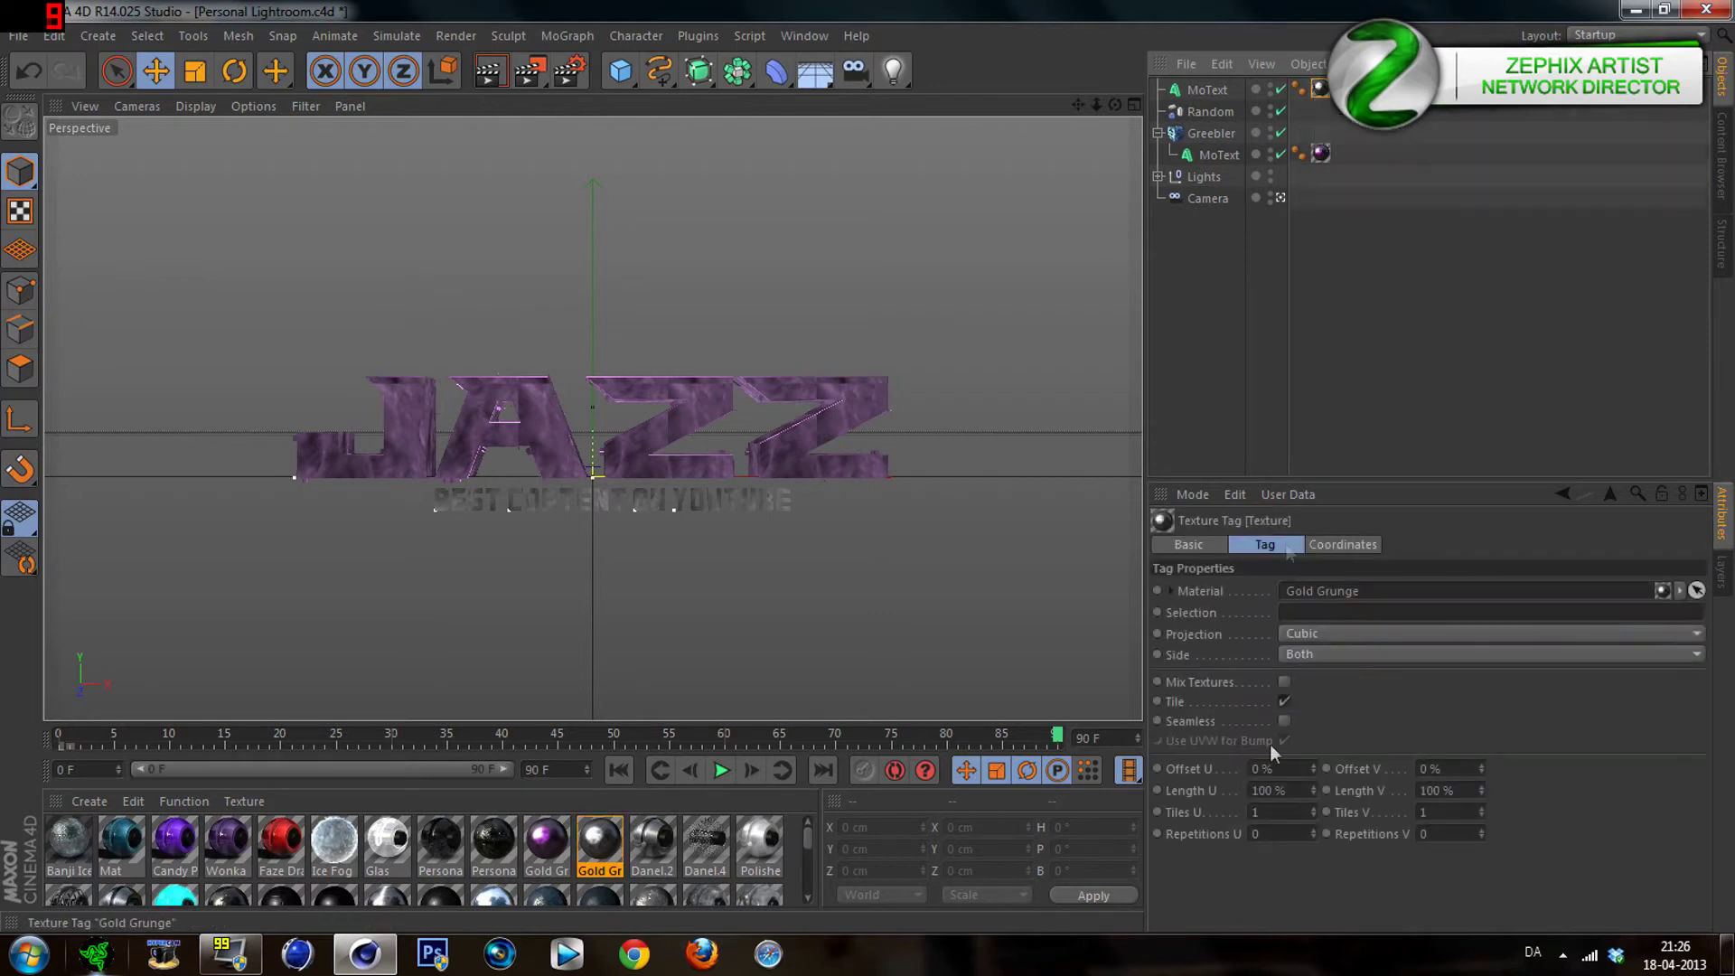
pyautogui.click(1270, 790)
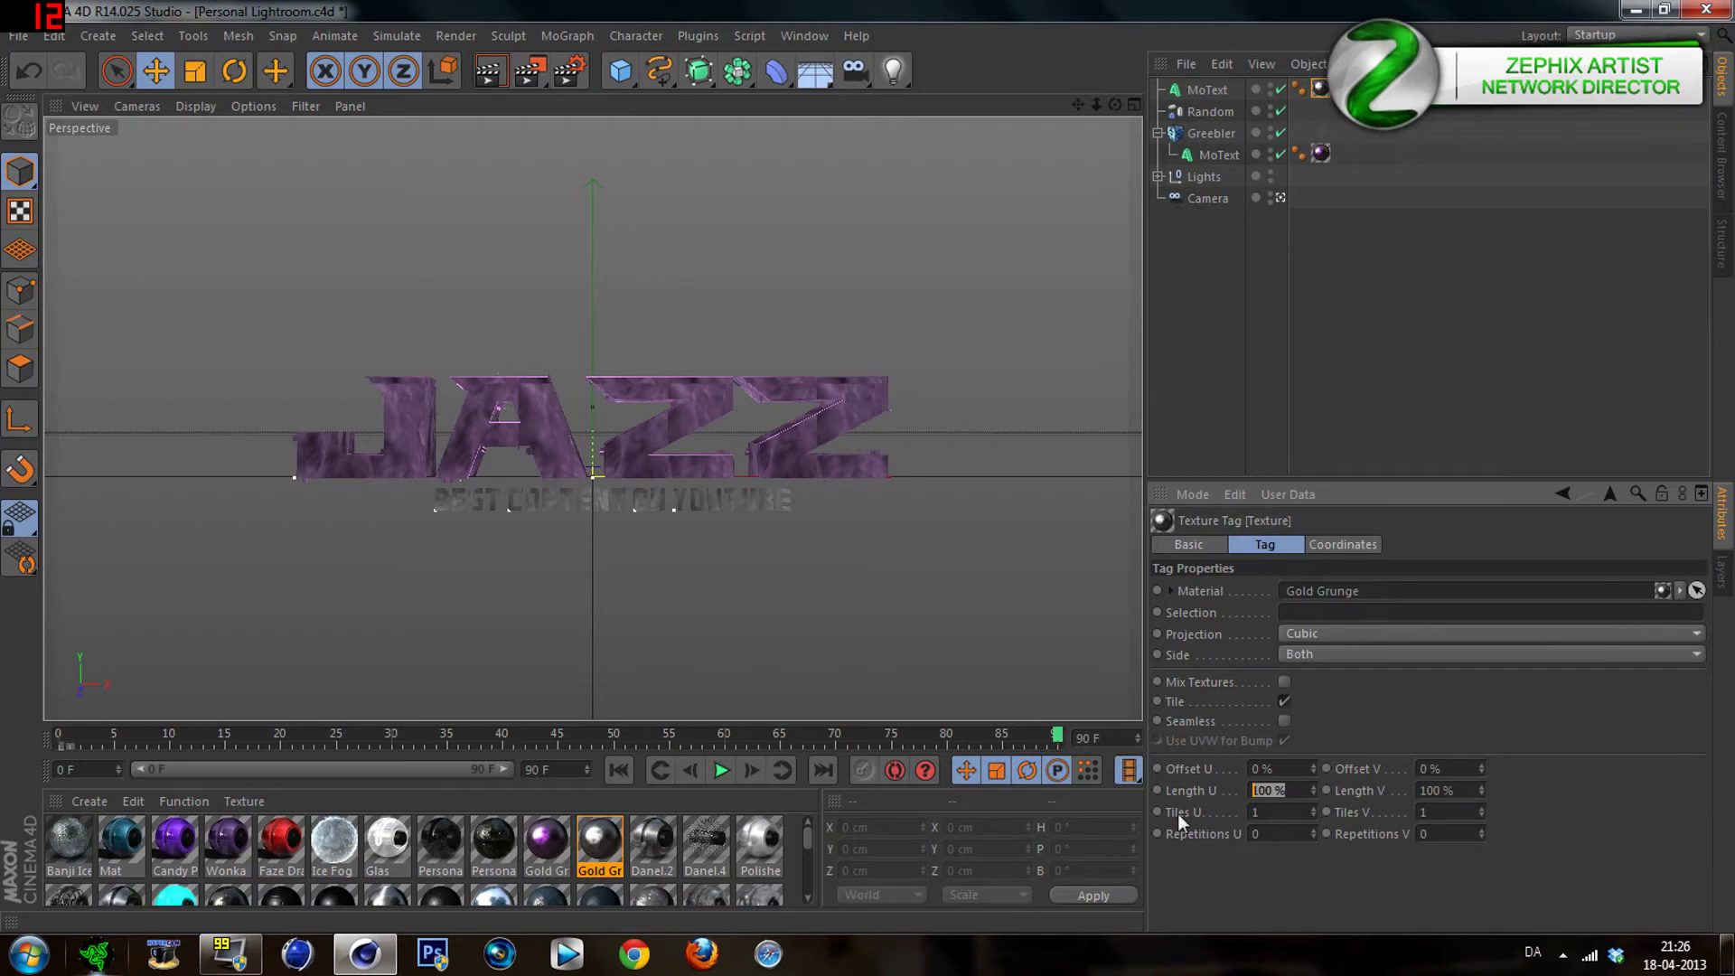
pyautogui.write('25')
pyautogui.press('Tab')
pyautogui.write('25')
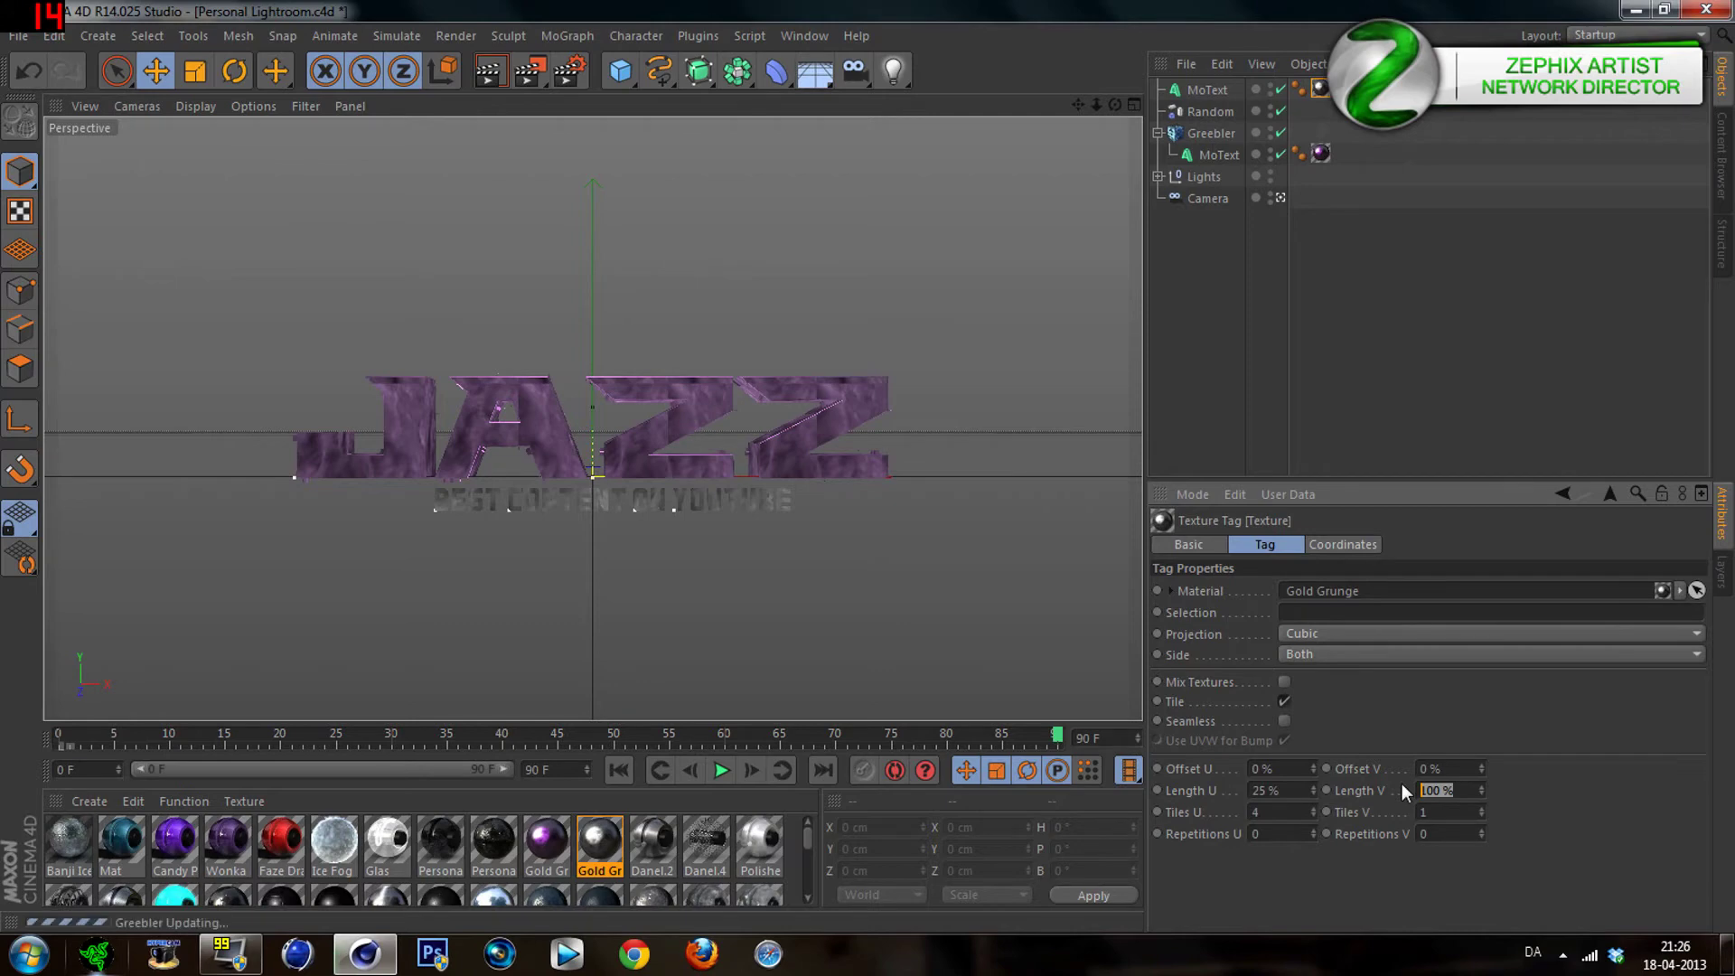
pyautogui.press('Return')
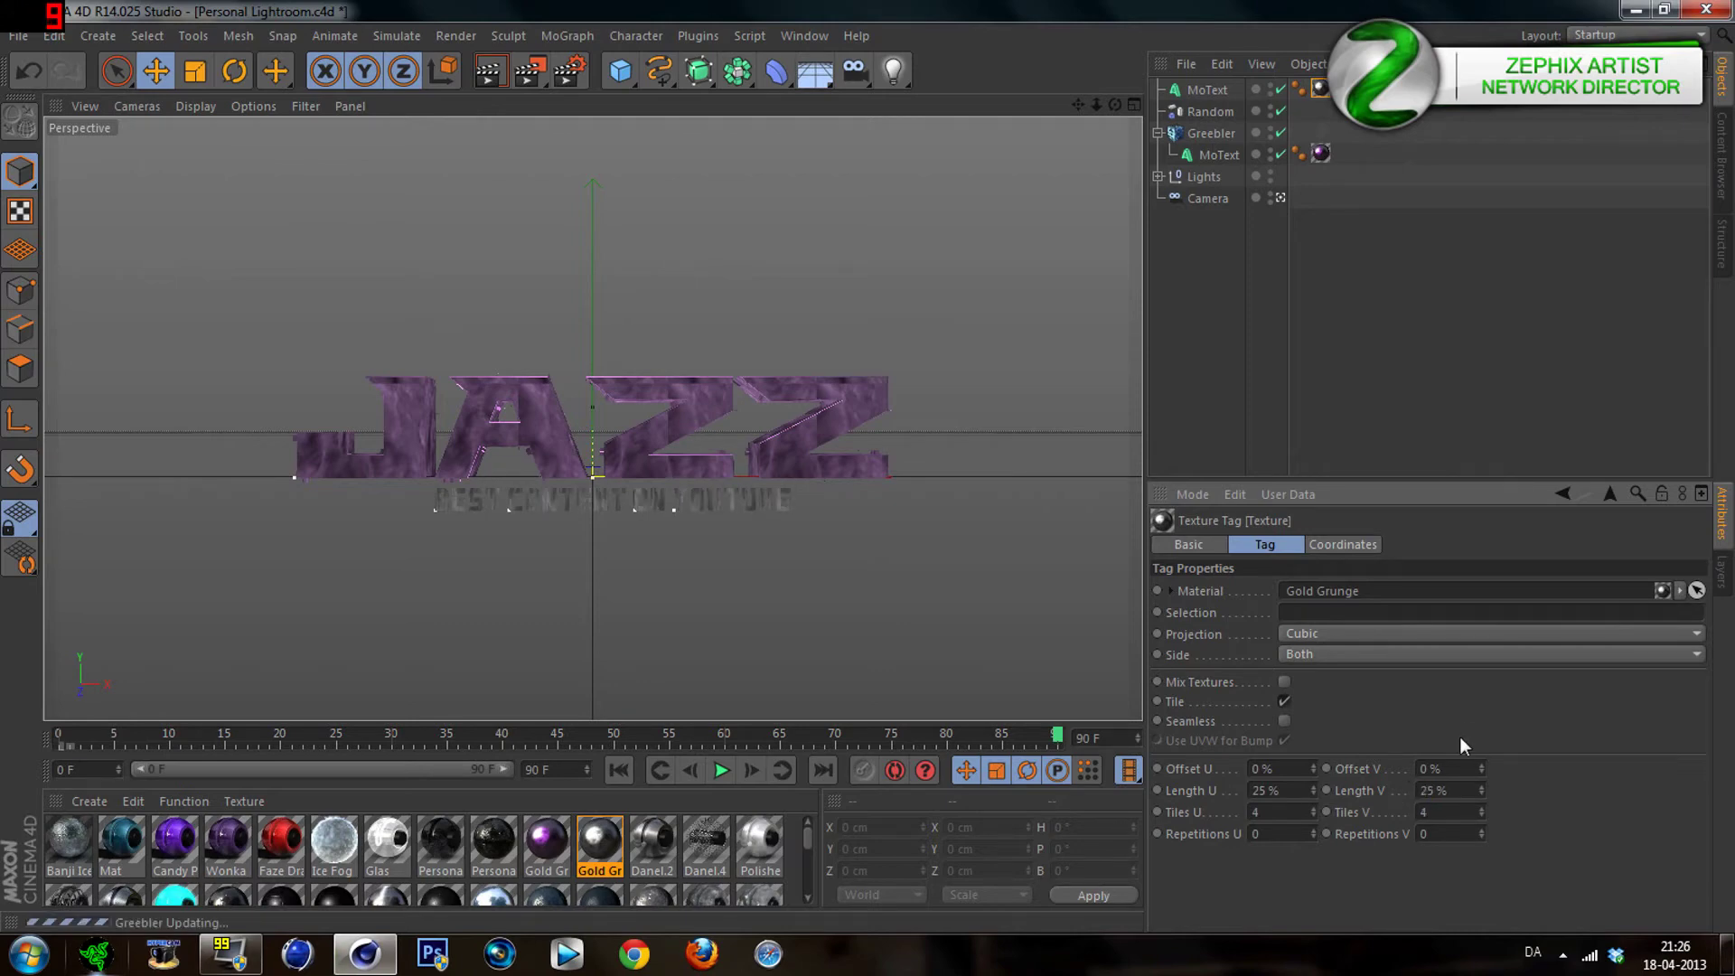
pyautogui.click(1312, 344)
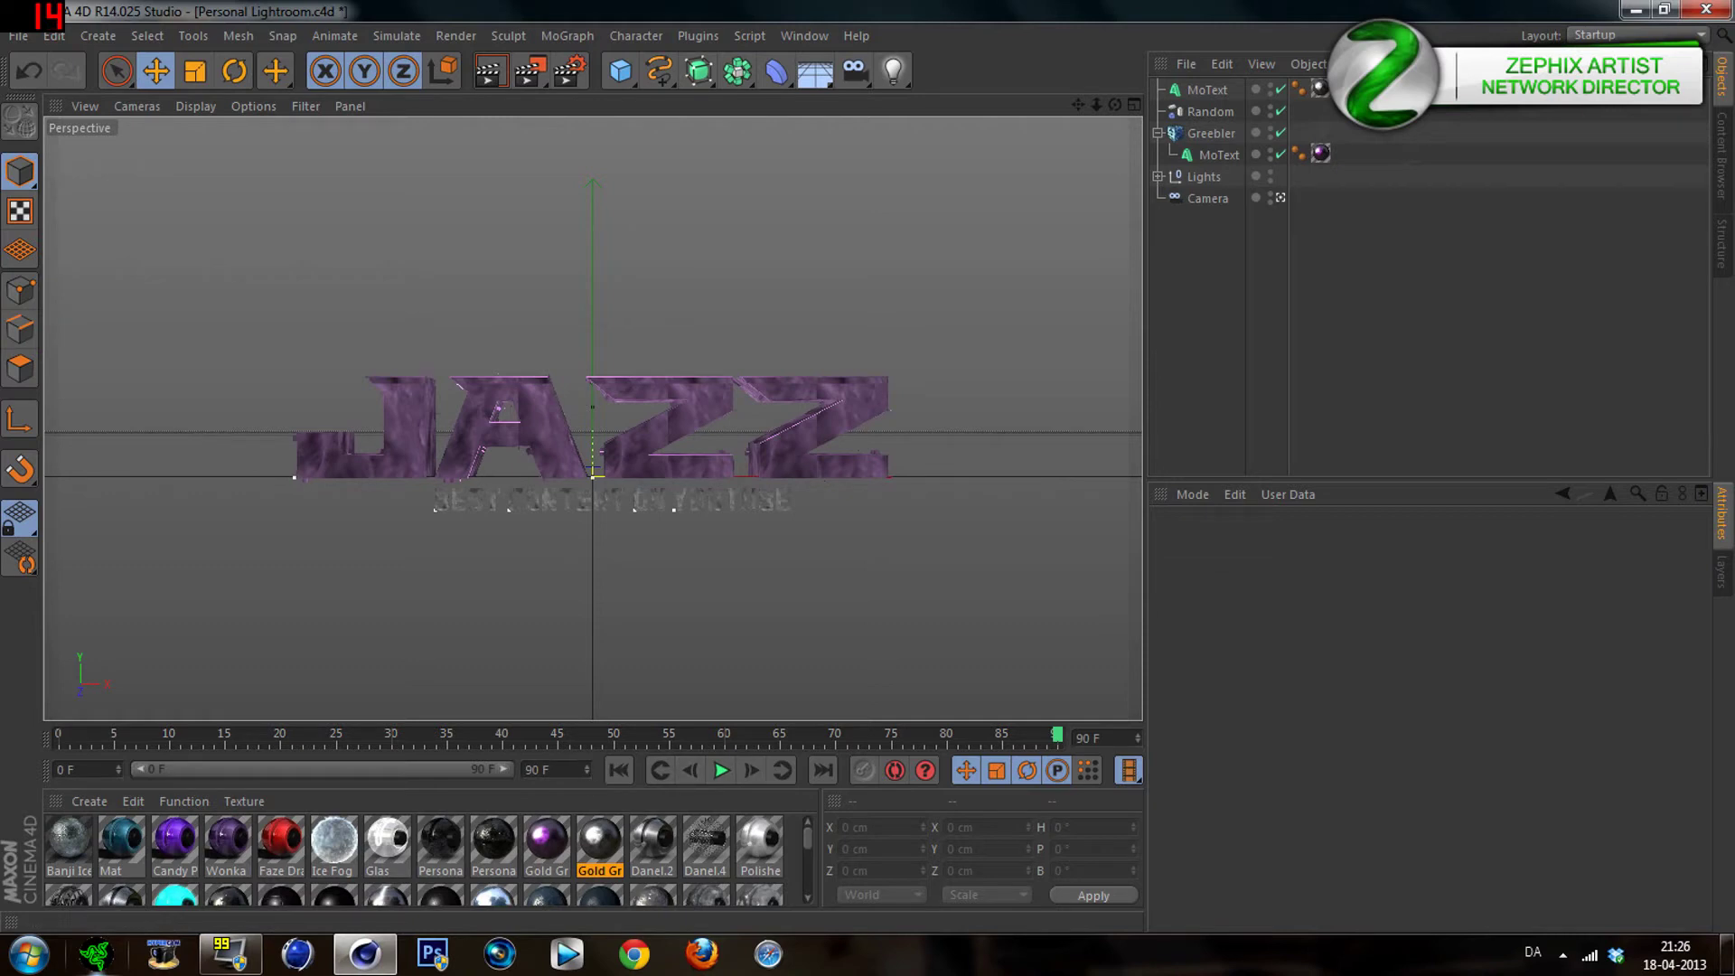
# Set the animation end frame to 300 and extend the preview range to 300 F
pyautogui.click(538, 769)
pyautogui.write('300')
pyautogui.press('Return')
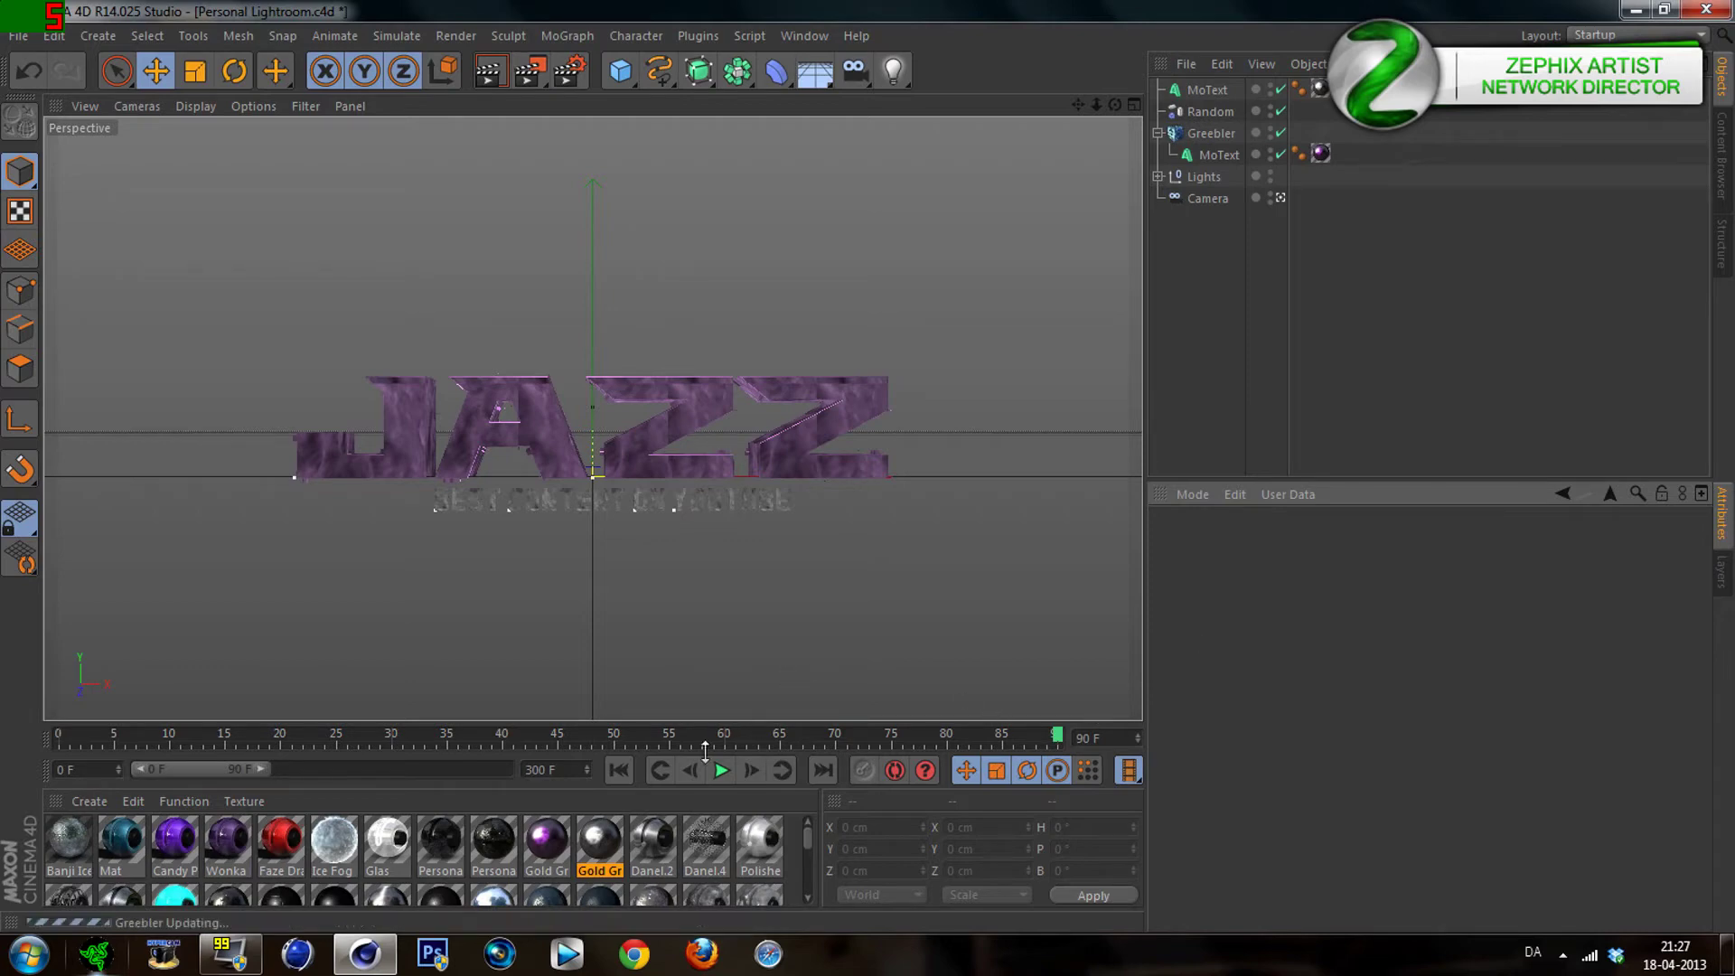
pyautogui.moveTo(264, 775); pyautogui.dragTo(529, 768)
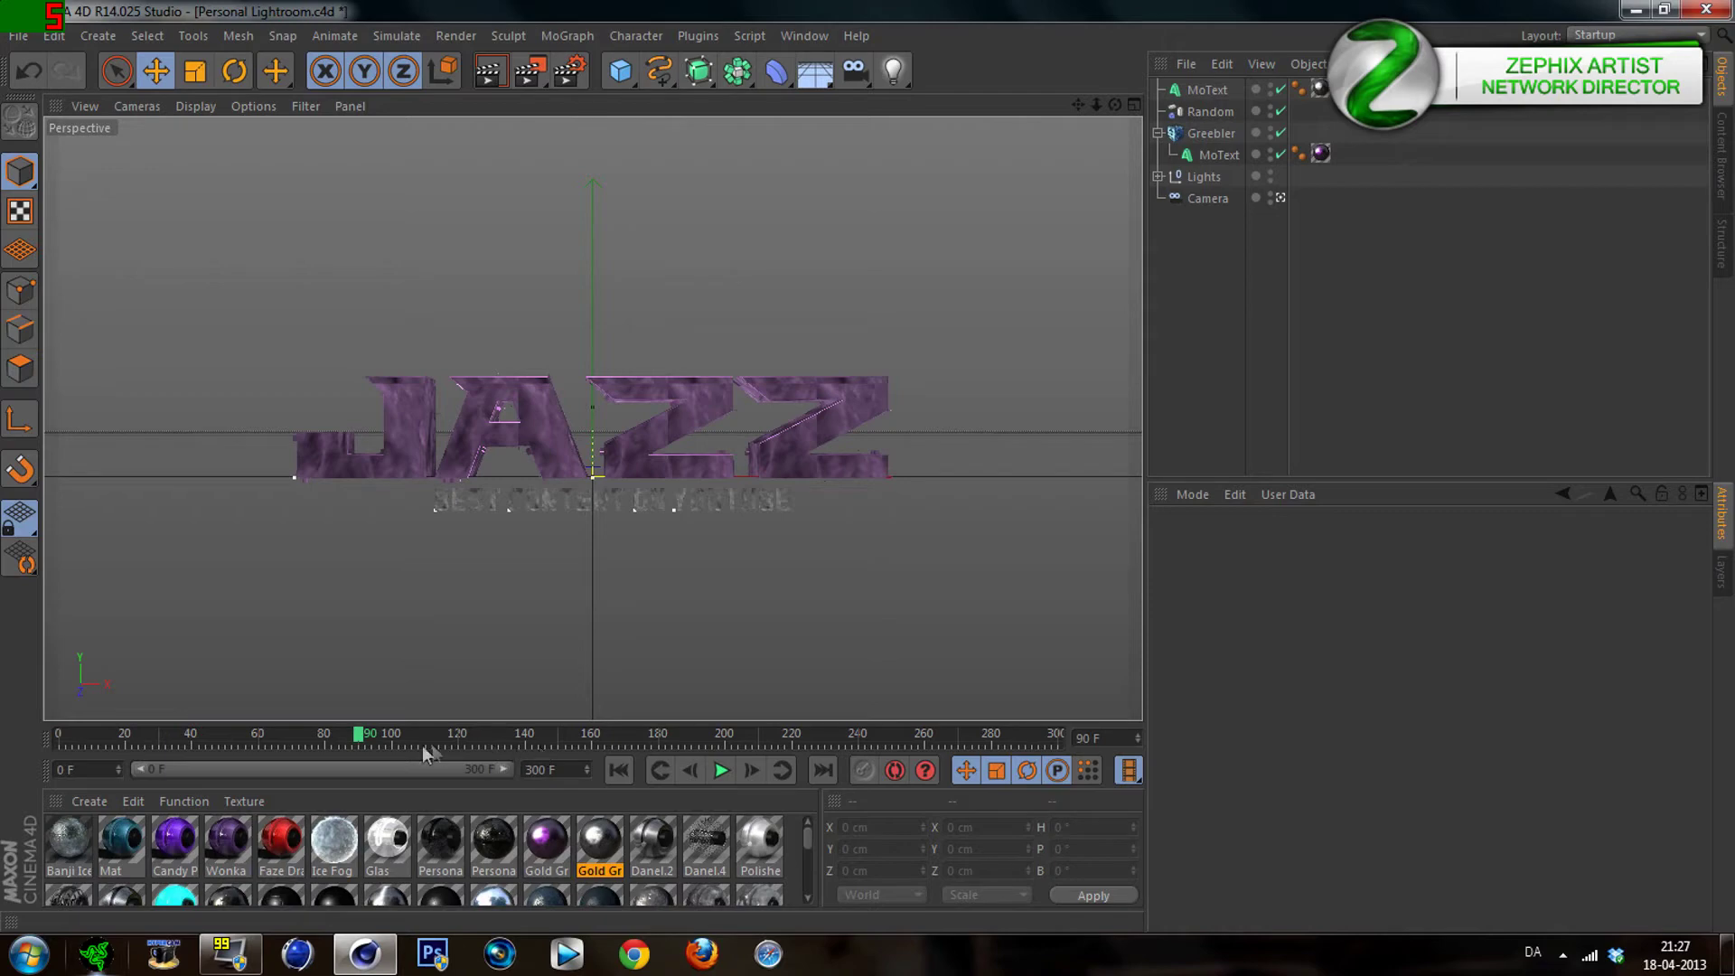
pyautogui.click(1208, 90)
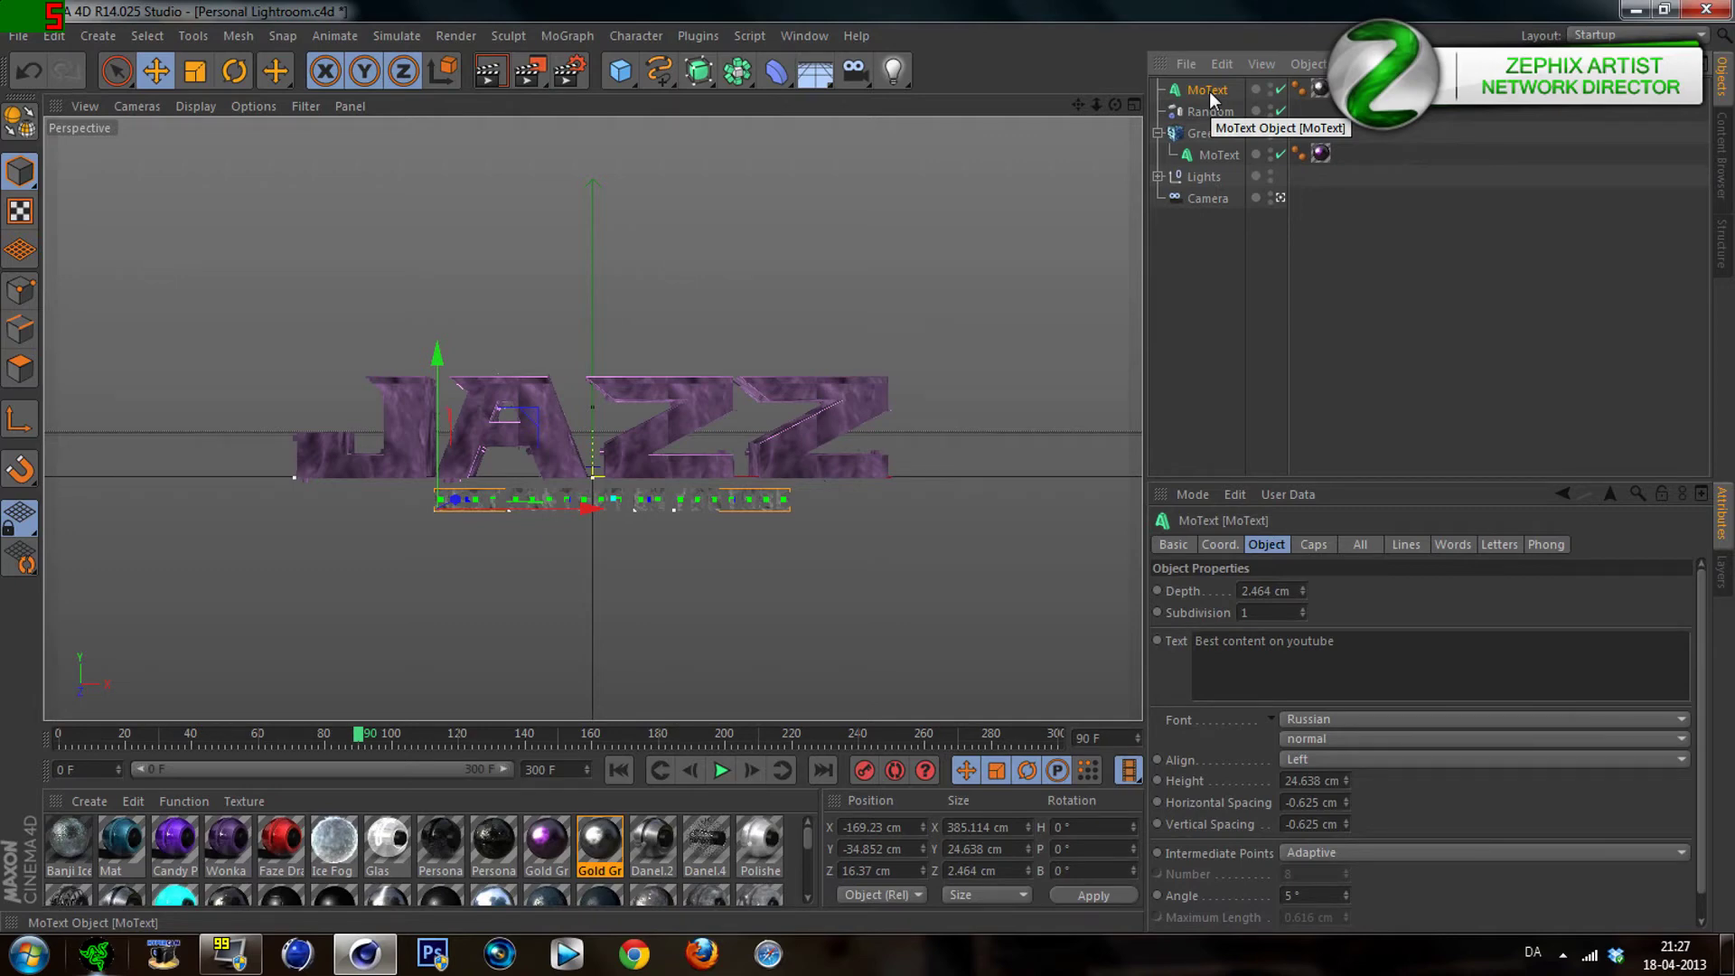
# Scrub the animation to frames 120, 209 and 210, then back to 120
pyautogui.click(459, 740)
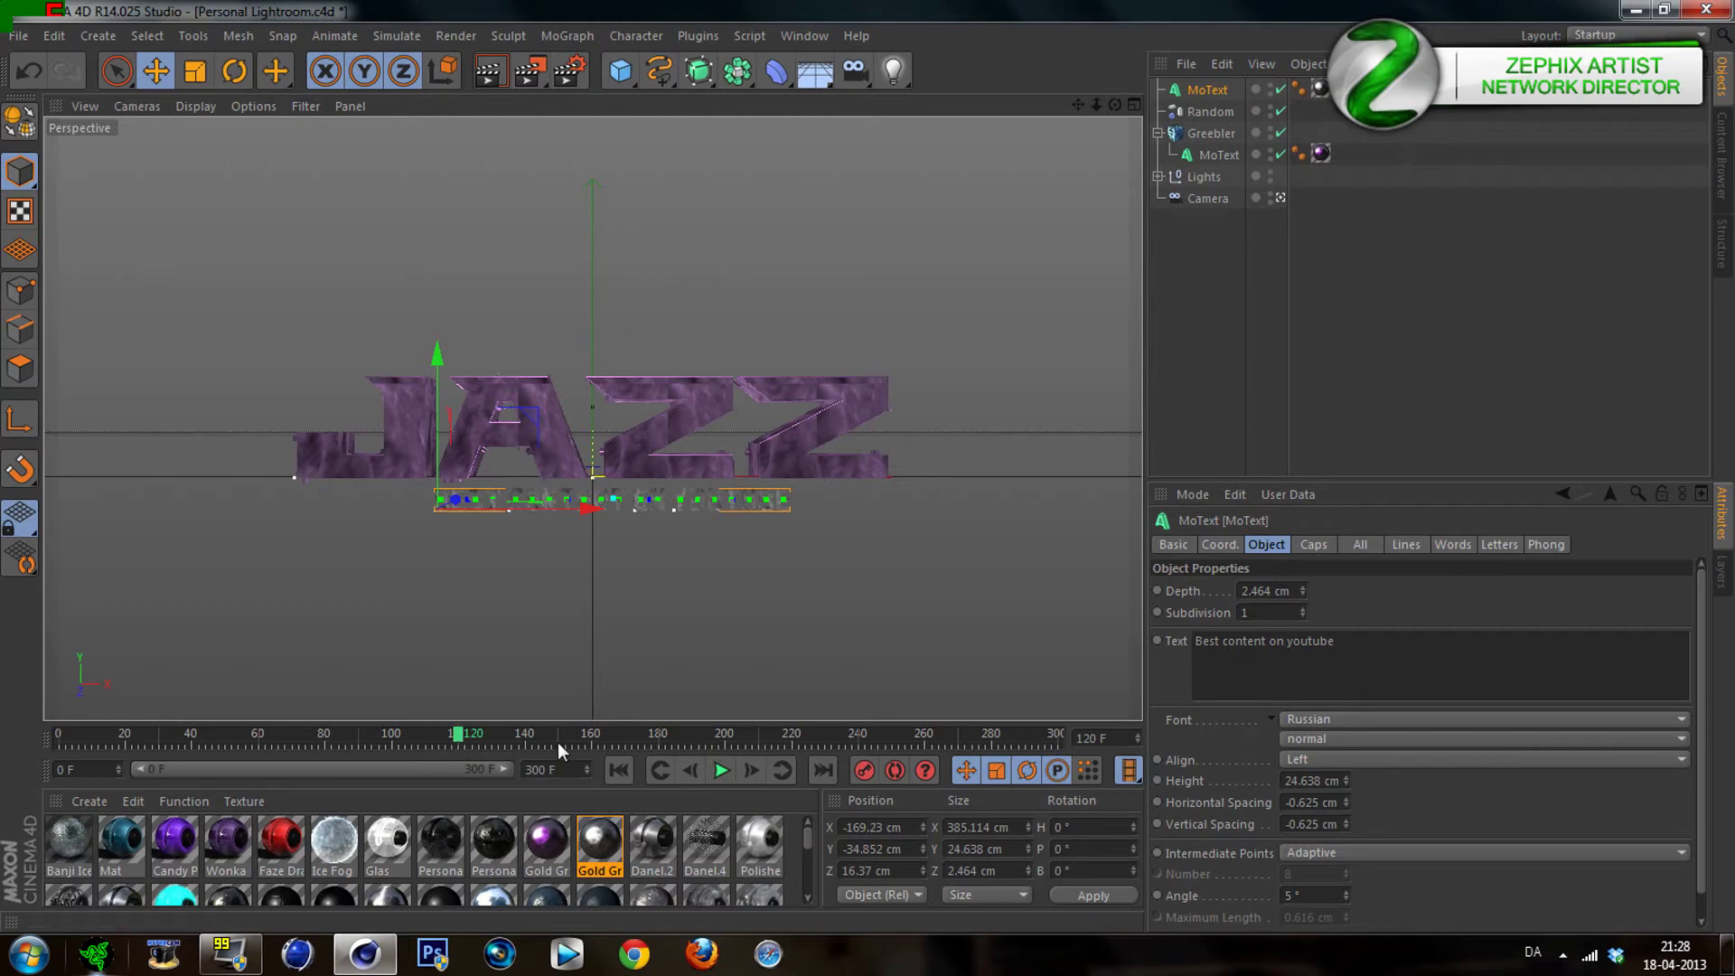
pyautogui.click(756, 737)
pyautogui.moveTo(756, 737); pyautogui.dragTo(759, 736)
pyautogui.click(459, 735)
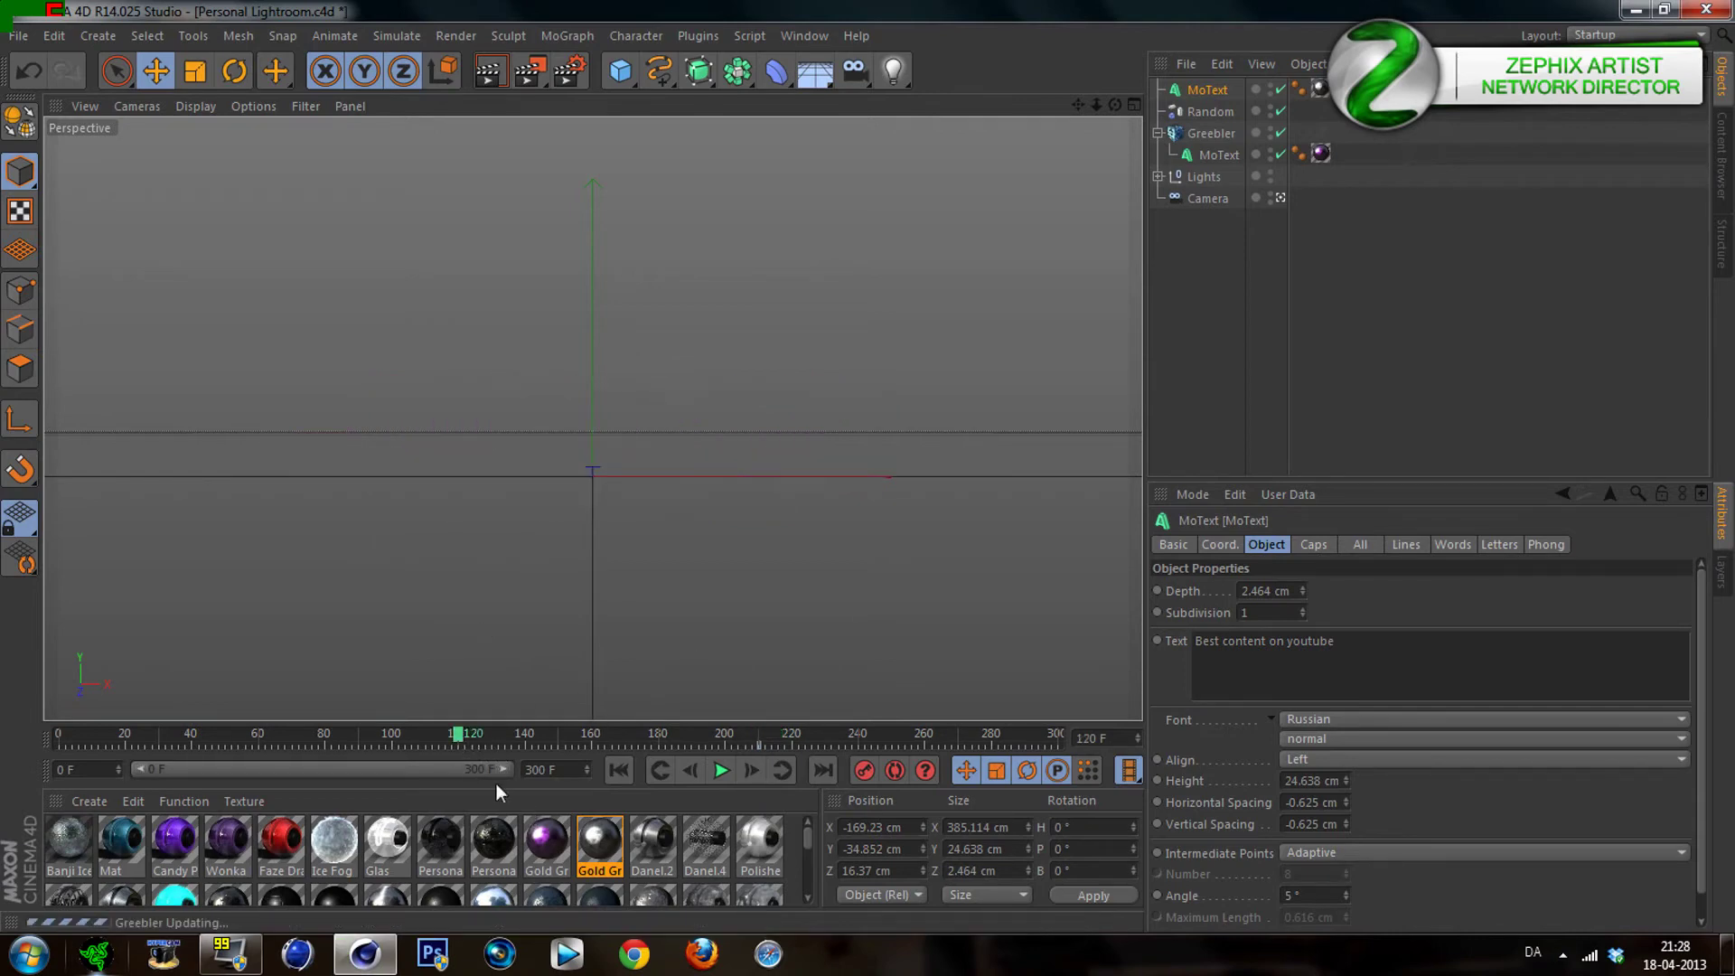
# Move the subtitle toward the camera and down, to about Y −224 cm and Z −1322 cm
pyautogui.click(1279, 198)
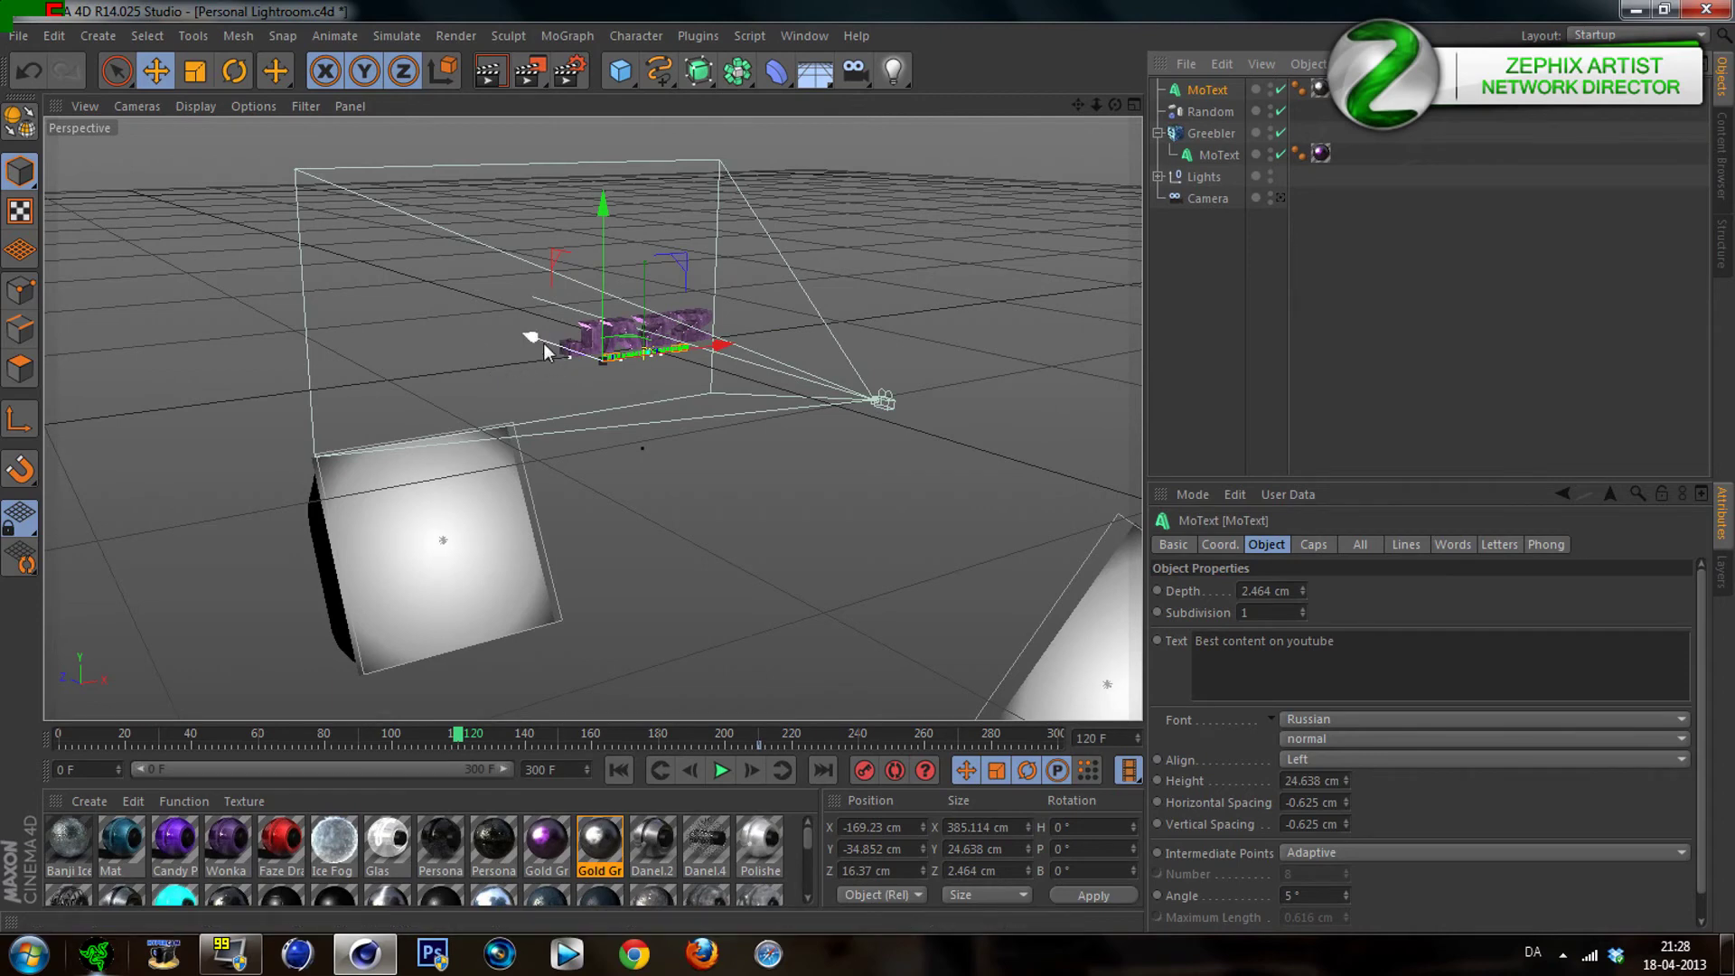
pyautogui.moveTo(544, 343); pyautogui.dragTo(789, 439)
pyautogui.moveTo(886, 311); pyautogui.dragTo(870, 381)
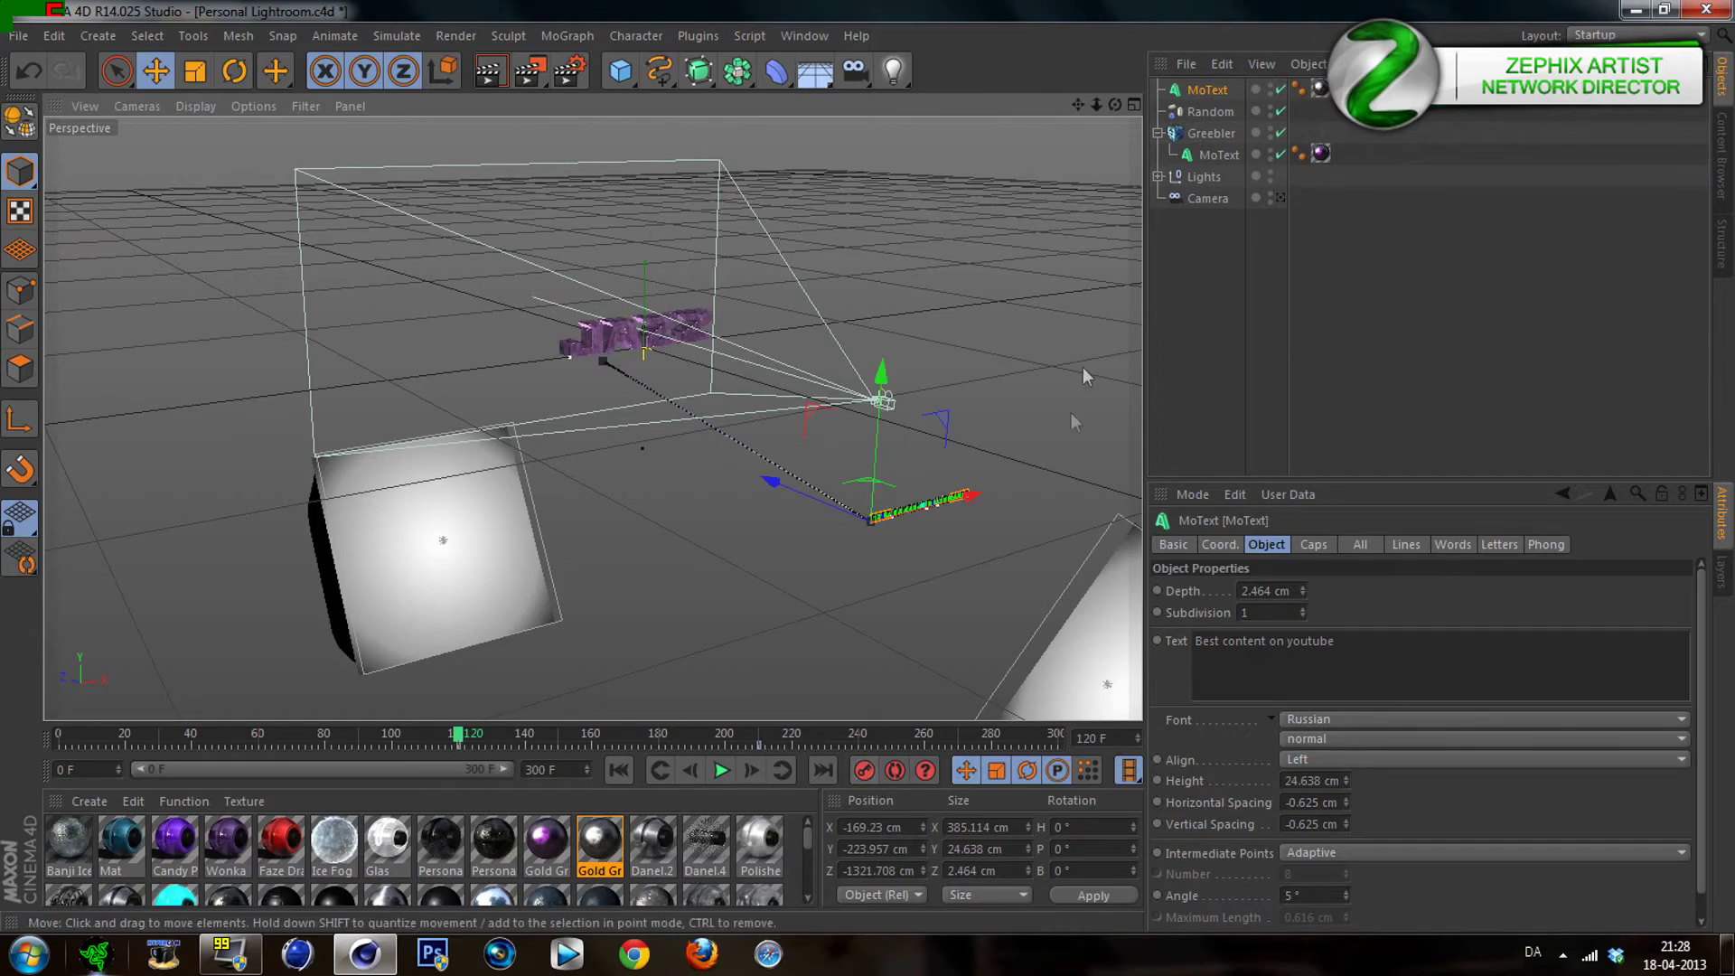
pyautogui.click(1205, 359)
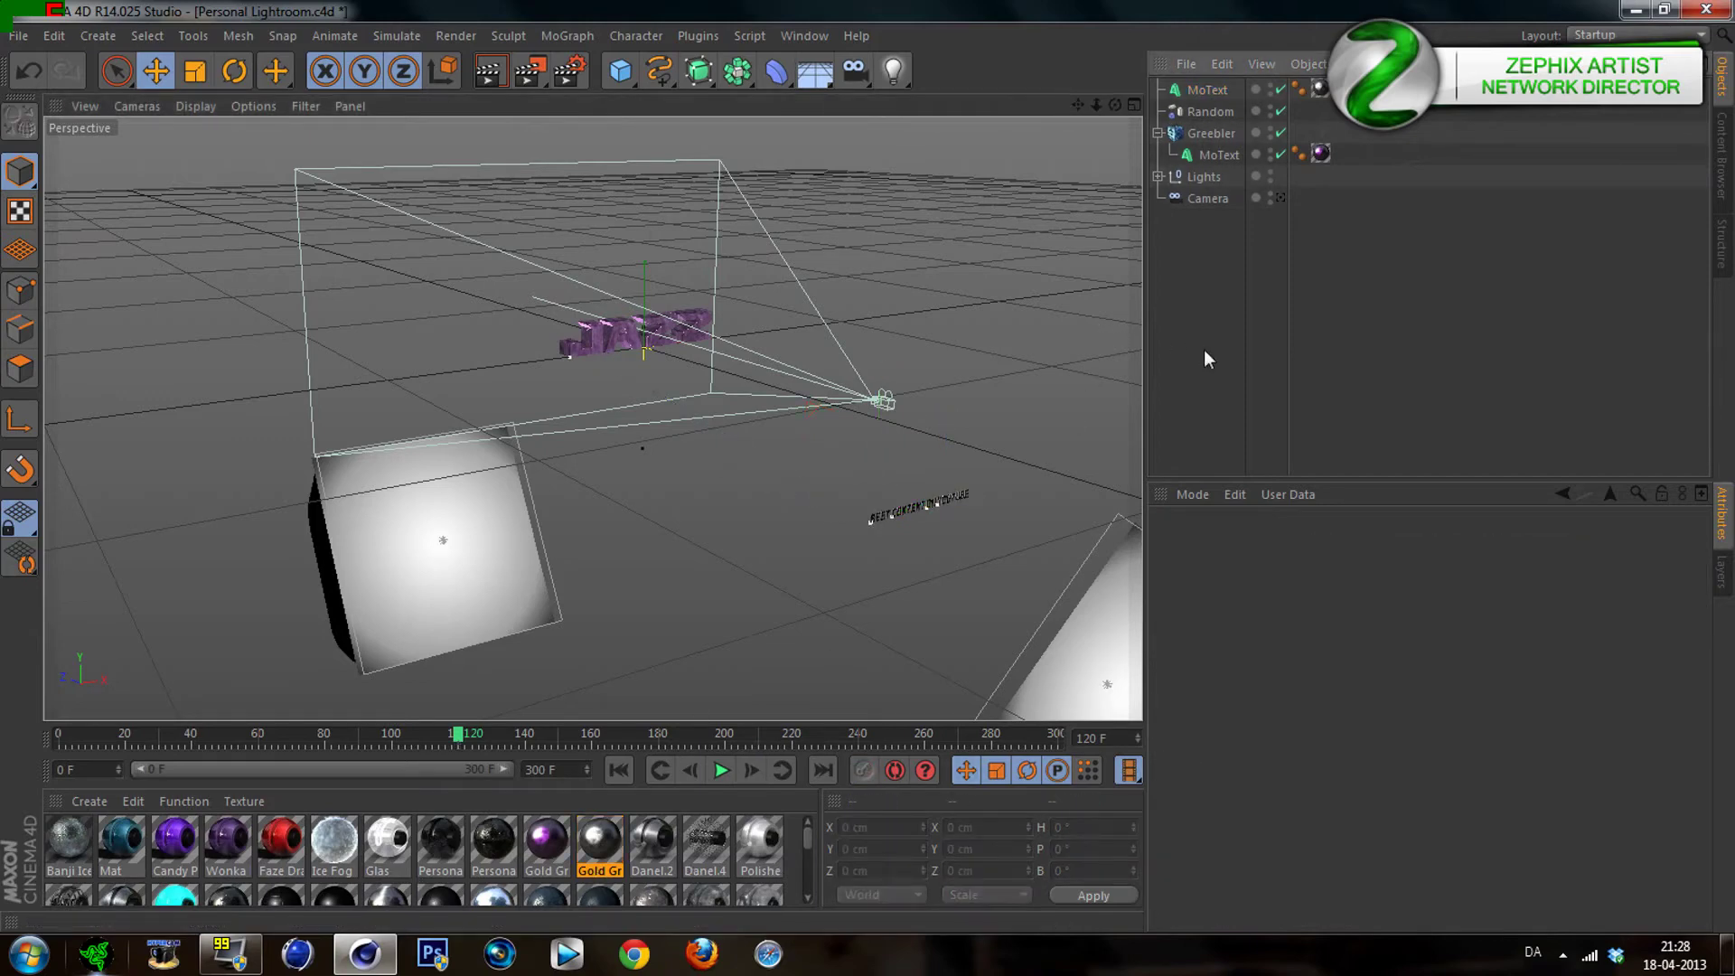
pyautogui.click(489, 737)
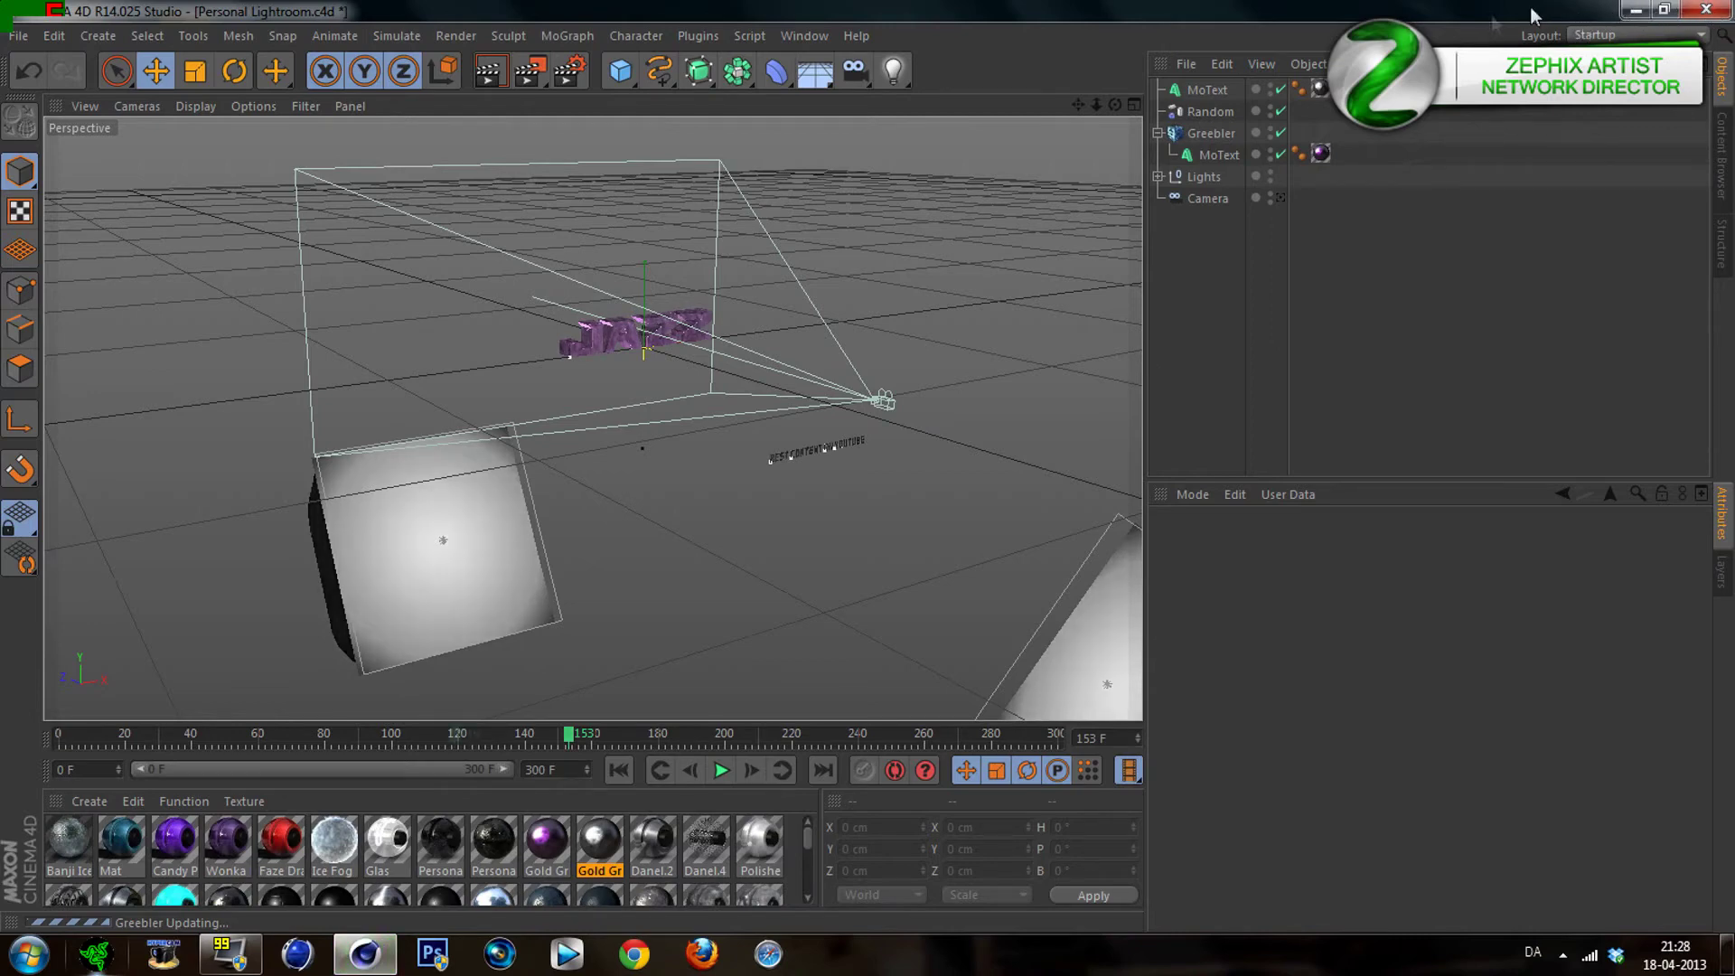
pyautogui.click(16, 38)
pyautogui.click(88, 231)
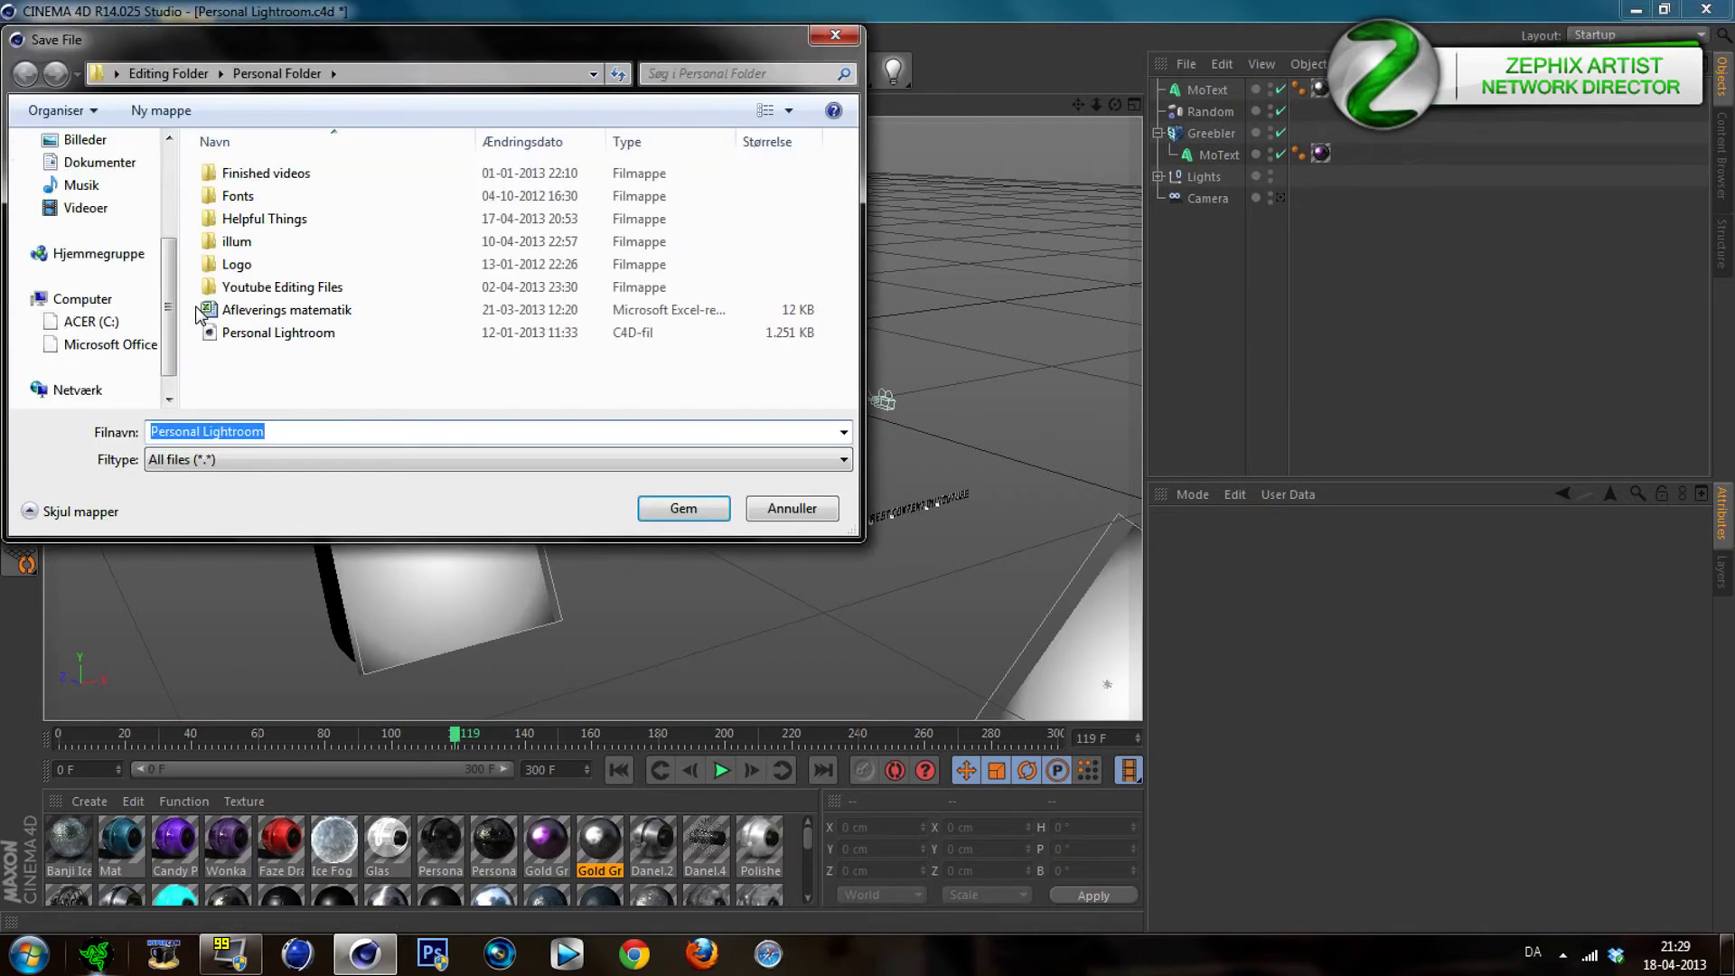
# Save the scene as 'Jazz Intro' in the Desktop folder
pyautogui.write('Jazz')
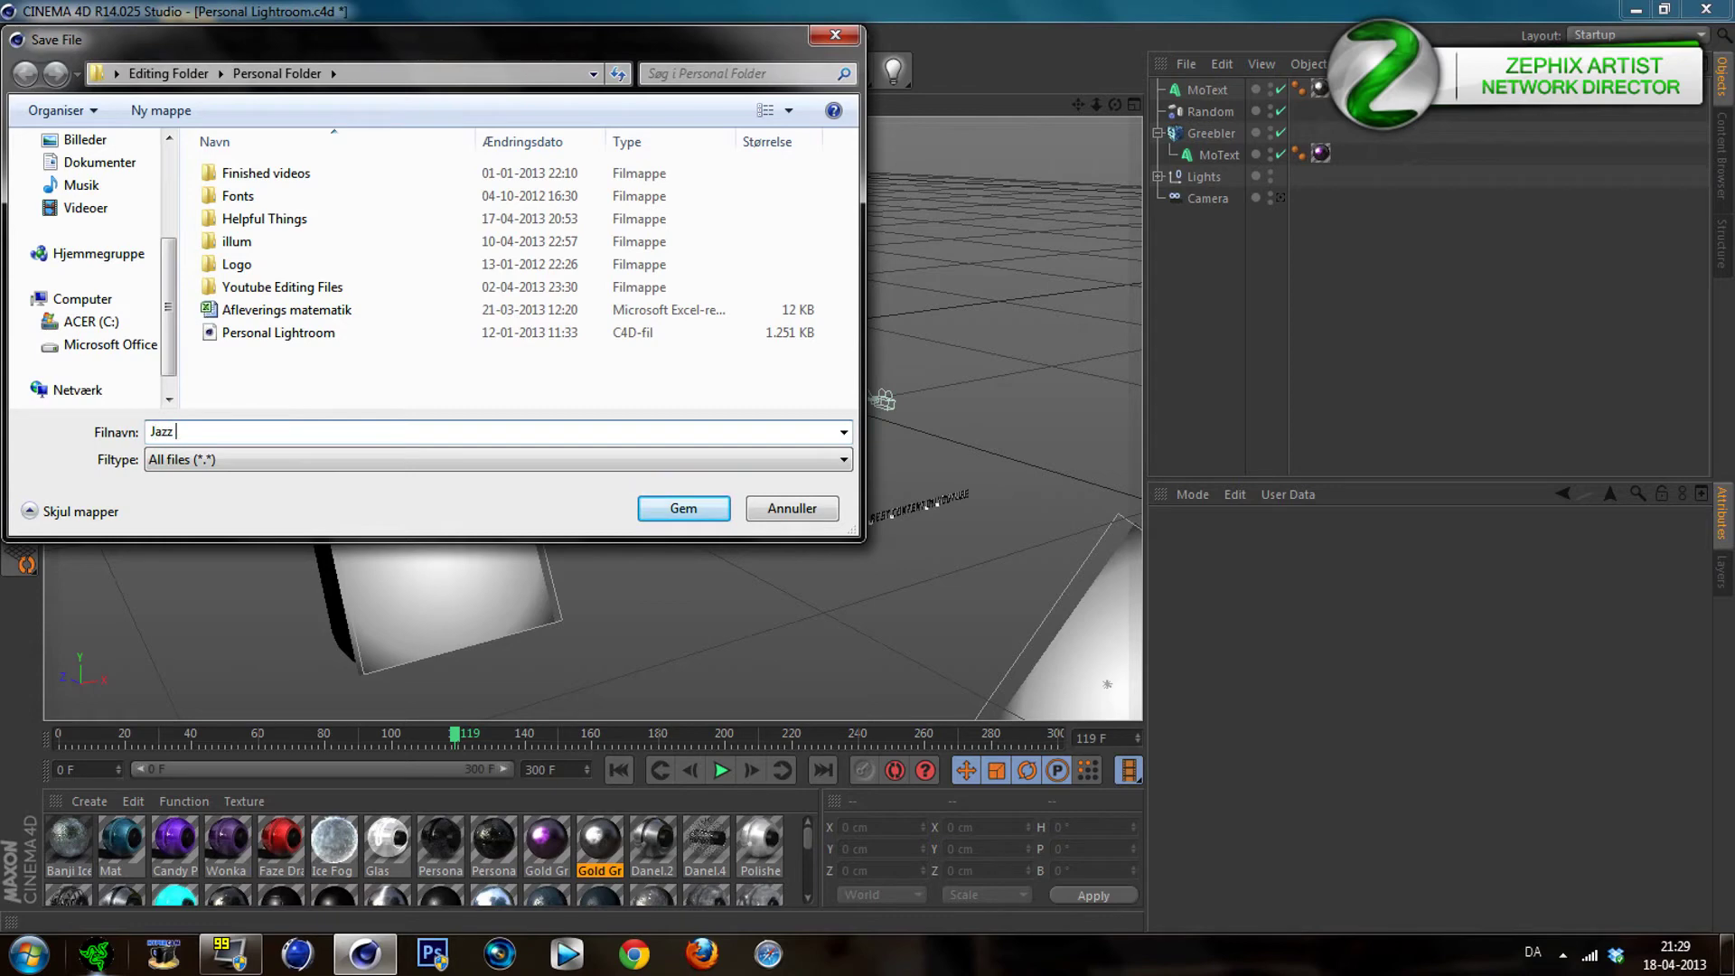
pyautogui.write(' Inyt')
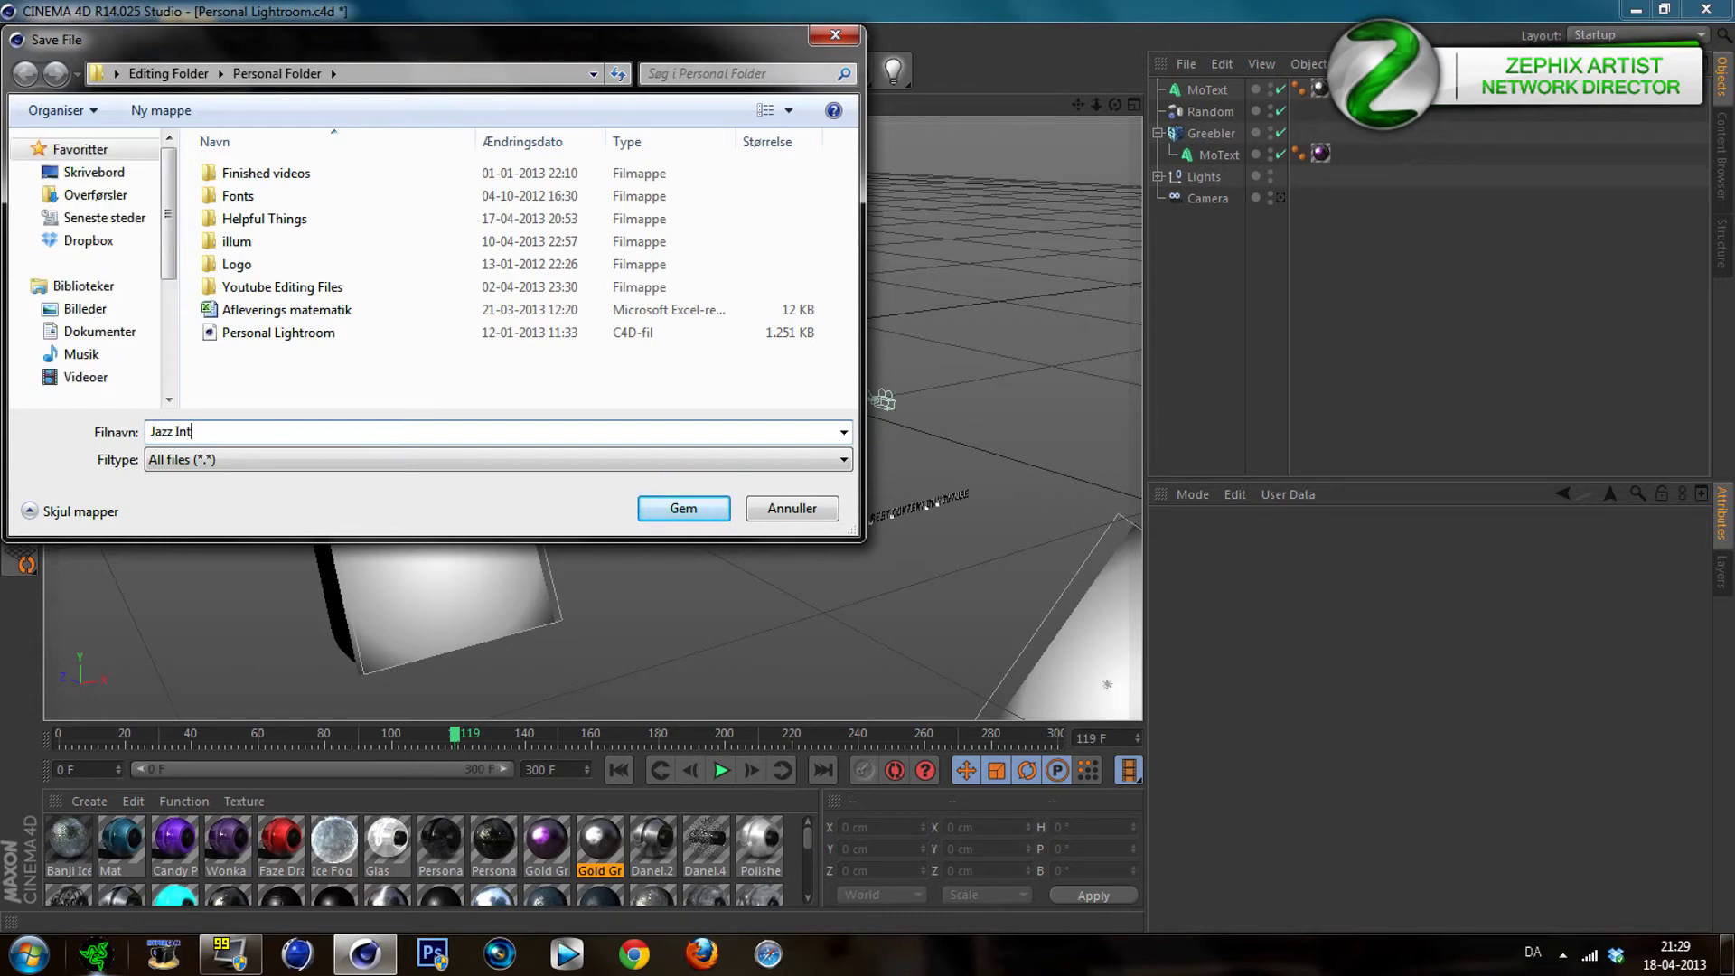
pyautogui.click(92, 173)
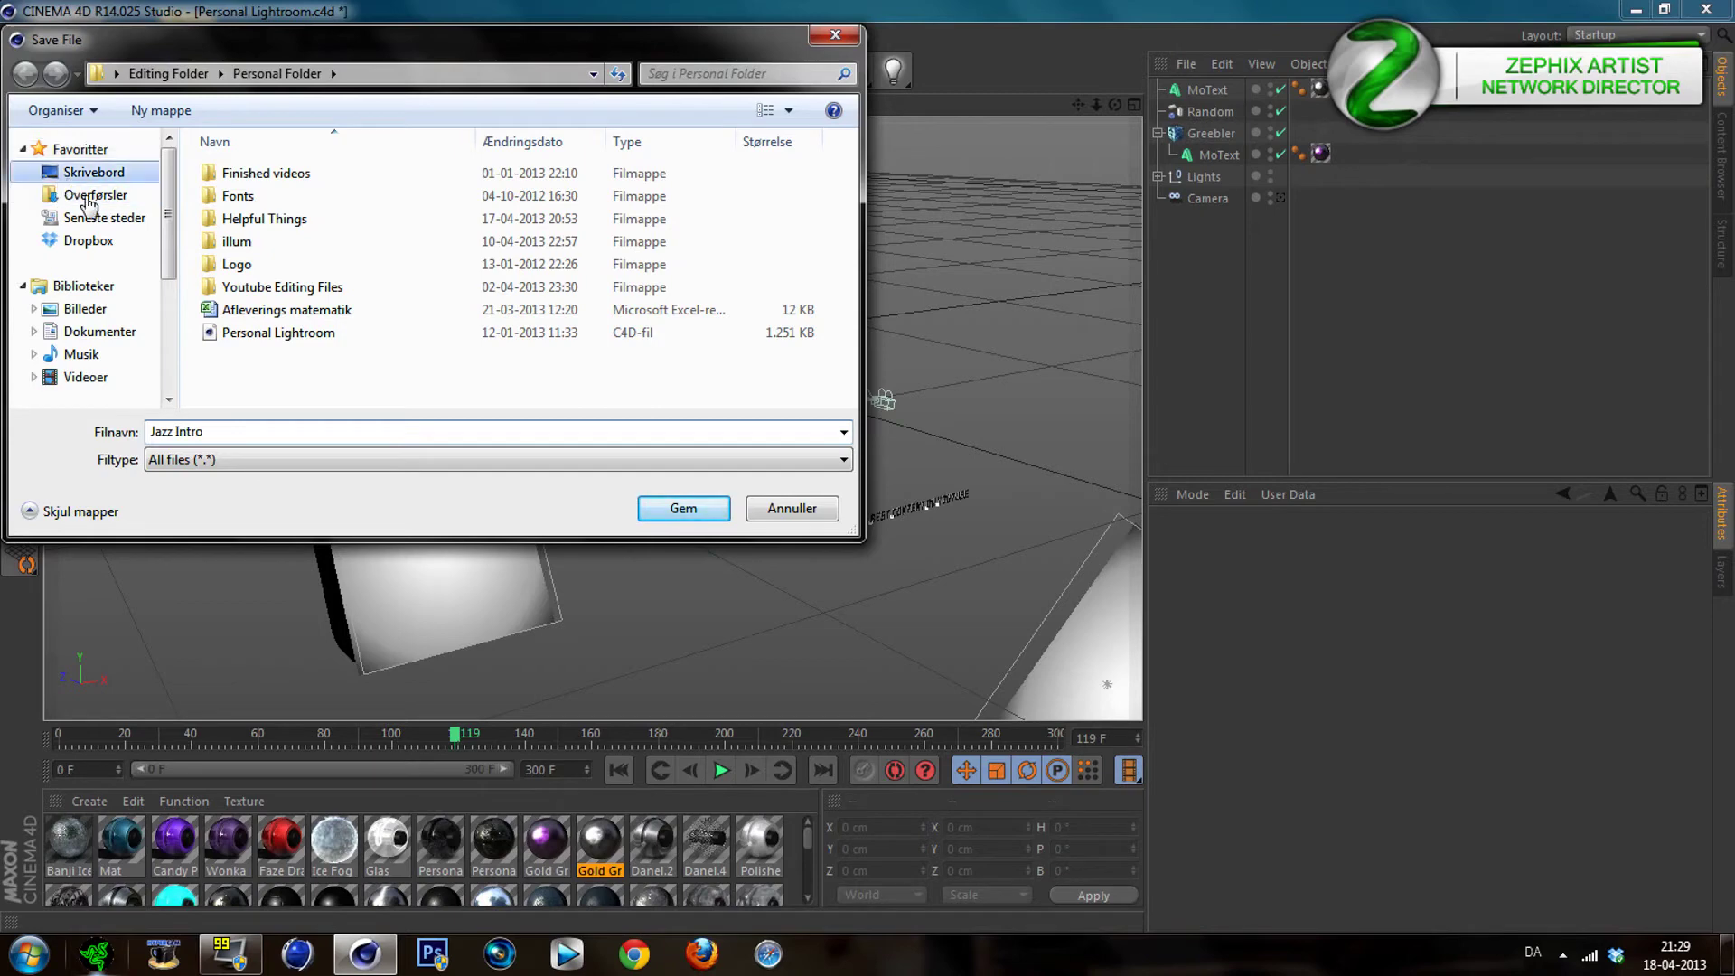
pyautogui.click(682, 509)
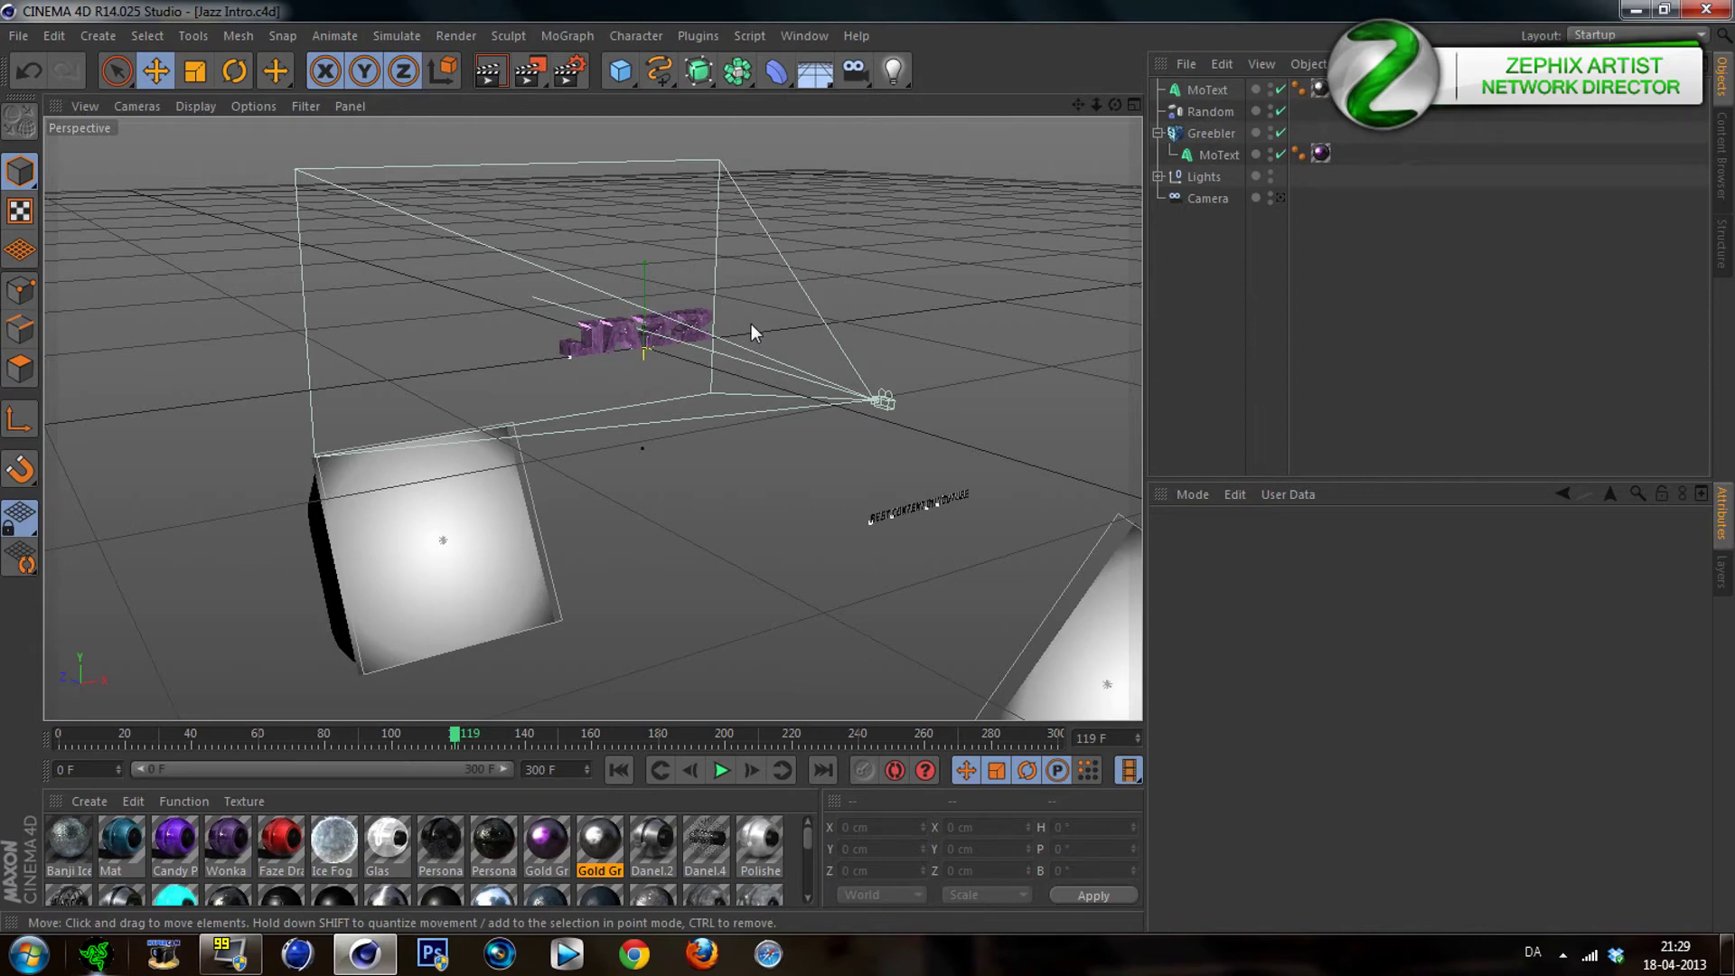
# Set the subtitle MoText's extrusion depth to 15 cm and inspect its material tag
pyautogui.click(1229, 92)
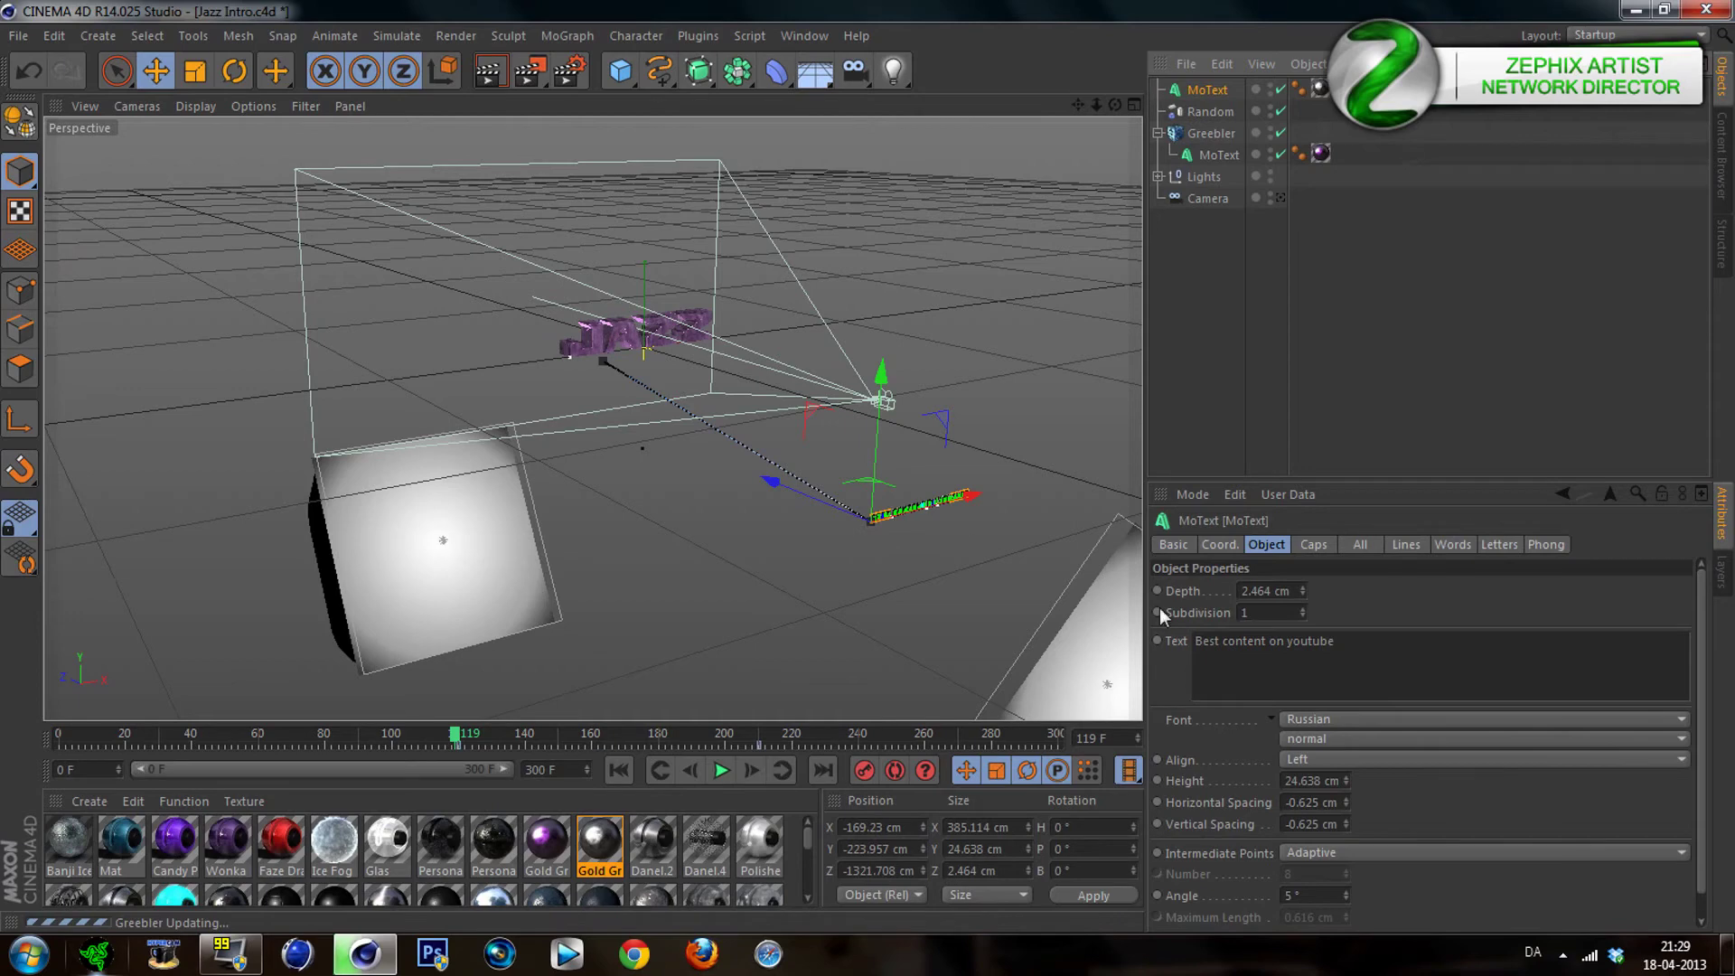
pyautogui.doubleClick(1265, 591)
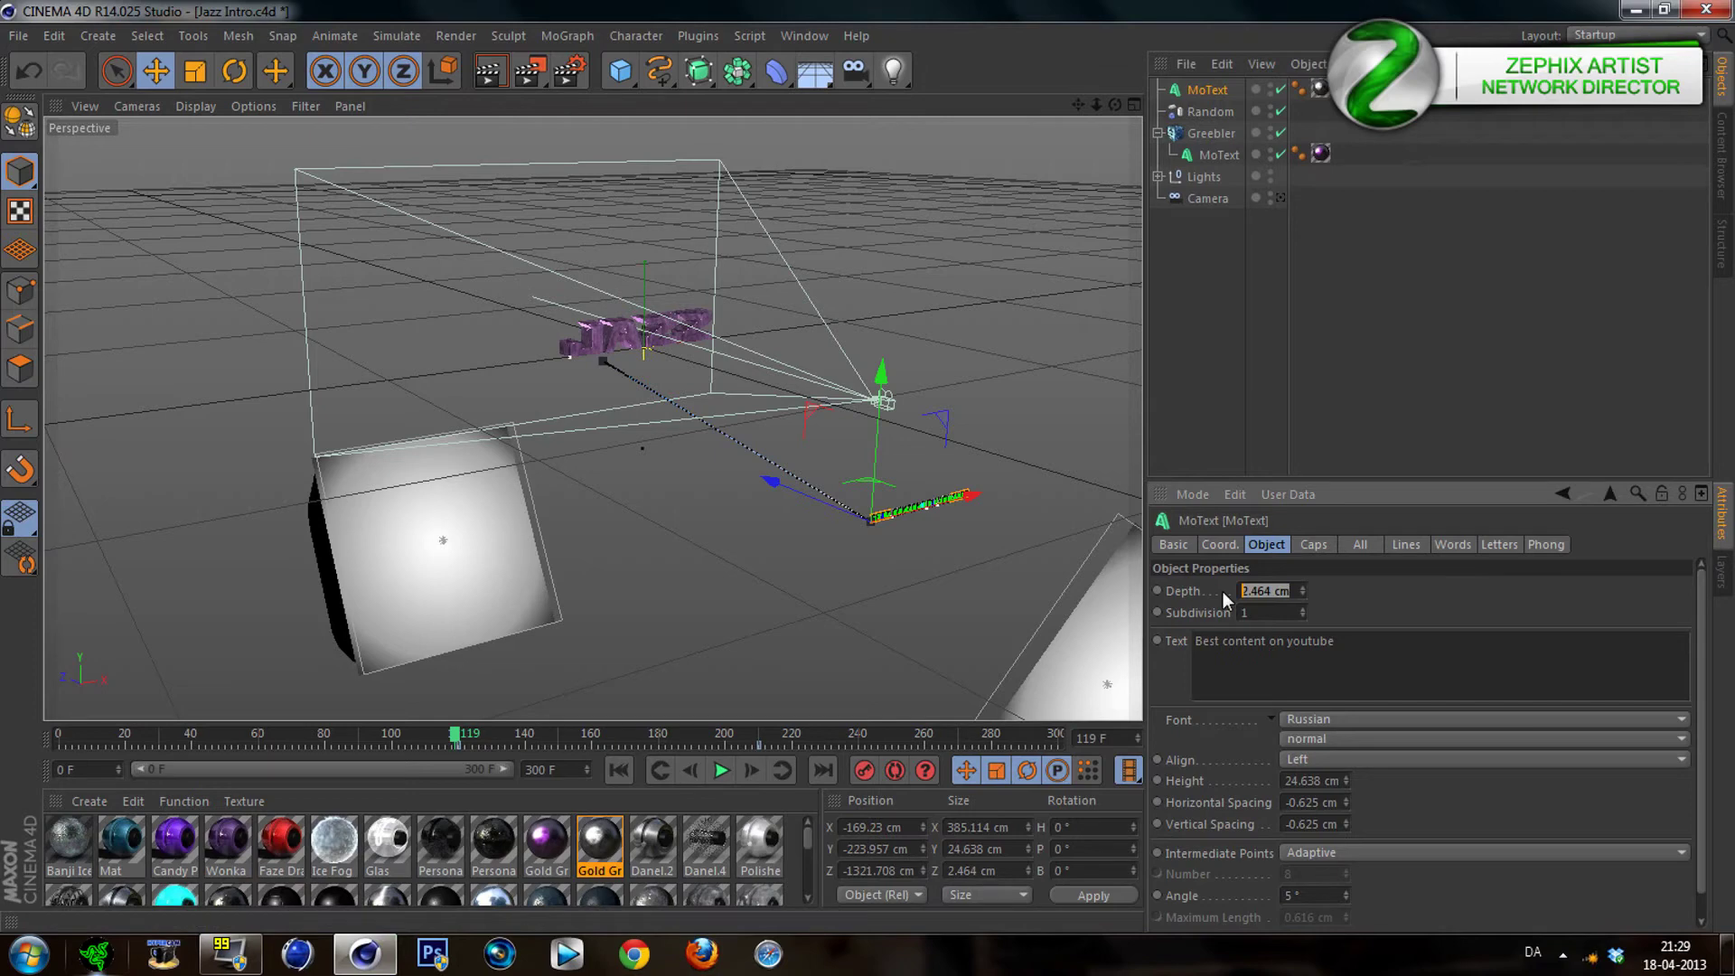
pyautogui.write('15')
pyautogui.press('Return')
pyautogui.click(1376, 398)
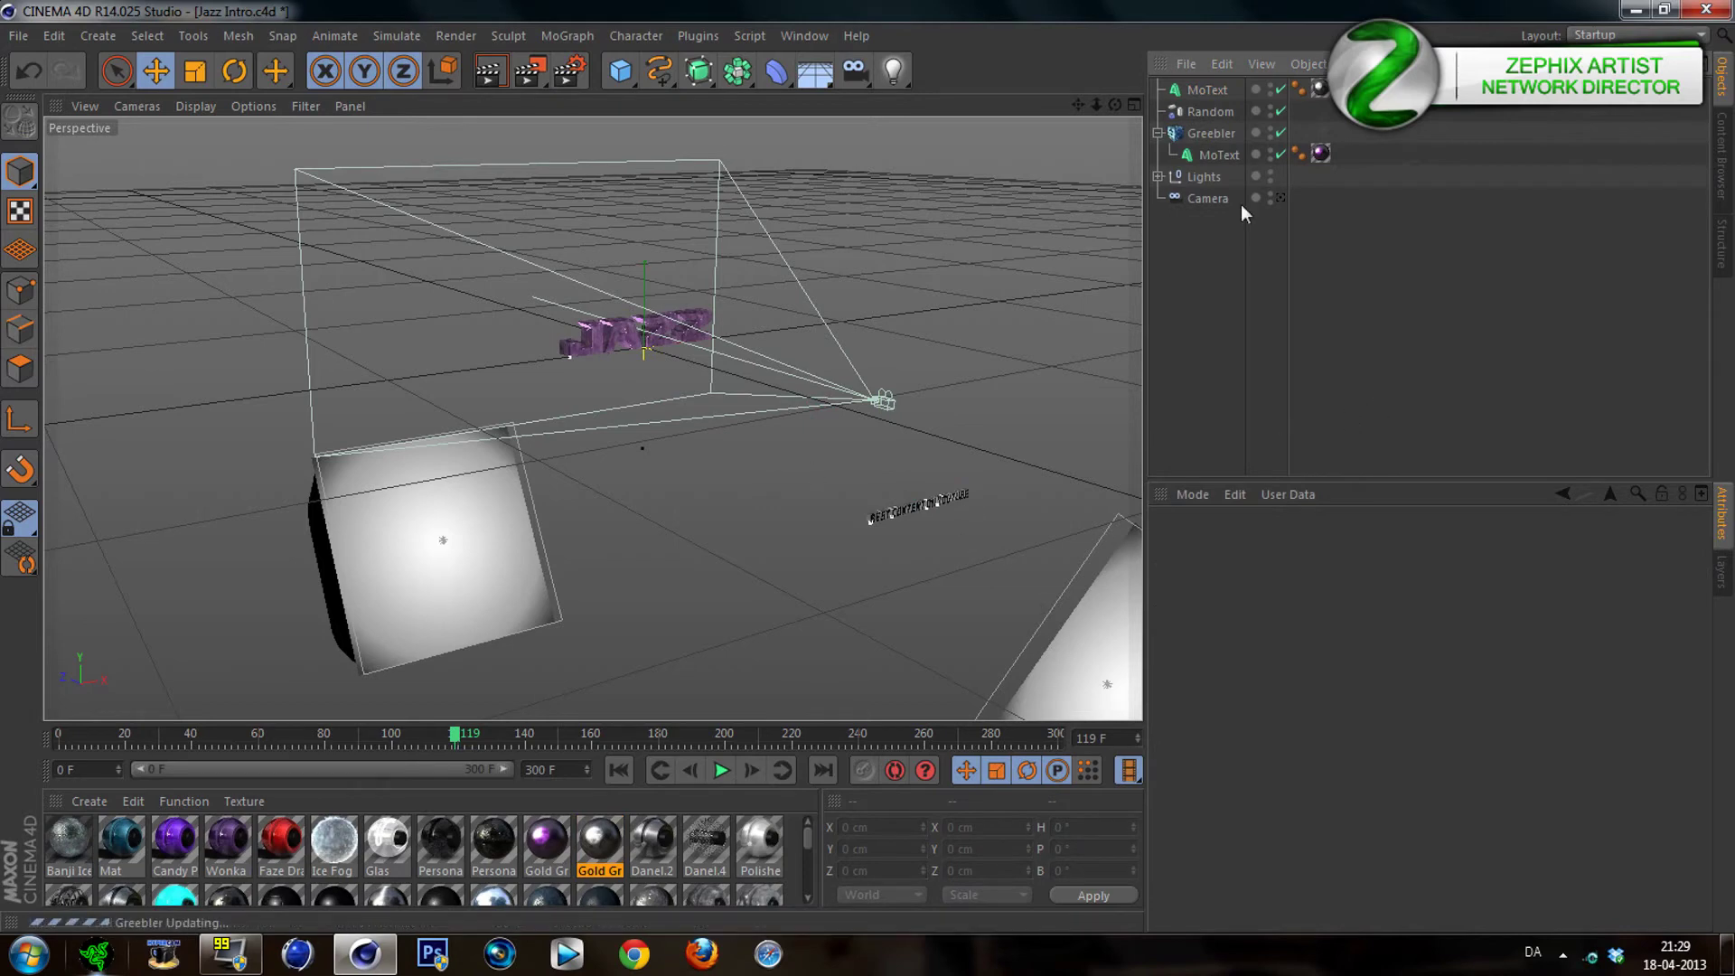
pyautogui.click(1320, 90)
pyautogui.click(1256, 364)
# Change the subtitle's extrusion depth to 20 cm and scrub to frames 118–119
pyautogui.click(1202, 90)
pyautogui.click(1292, 590)
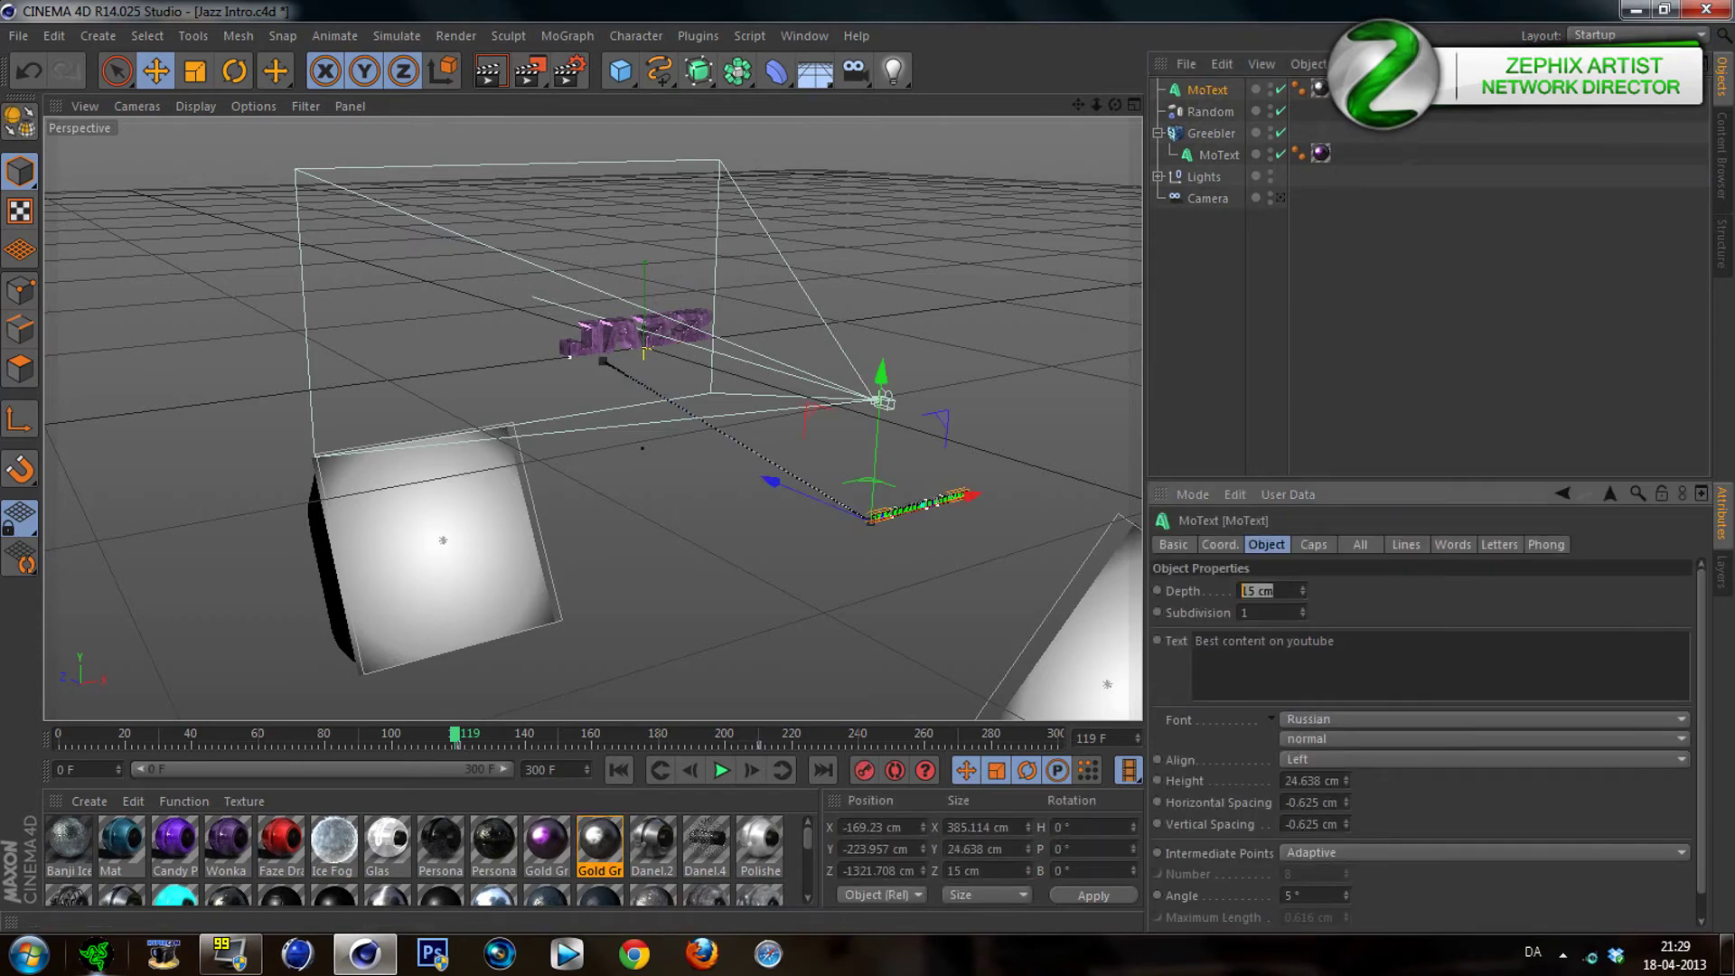
pyautogui.write('20')
pyautogui.click(1275, 353)
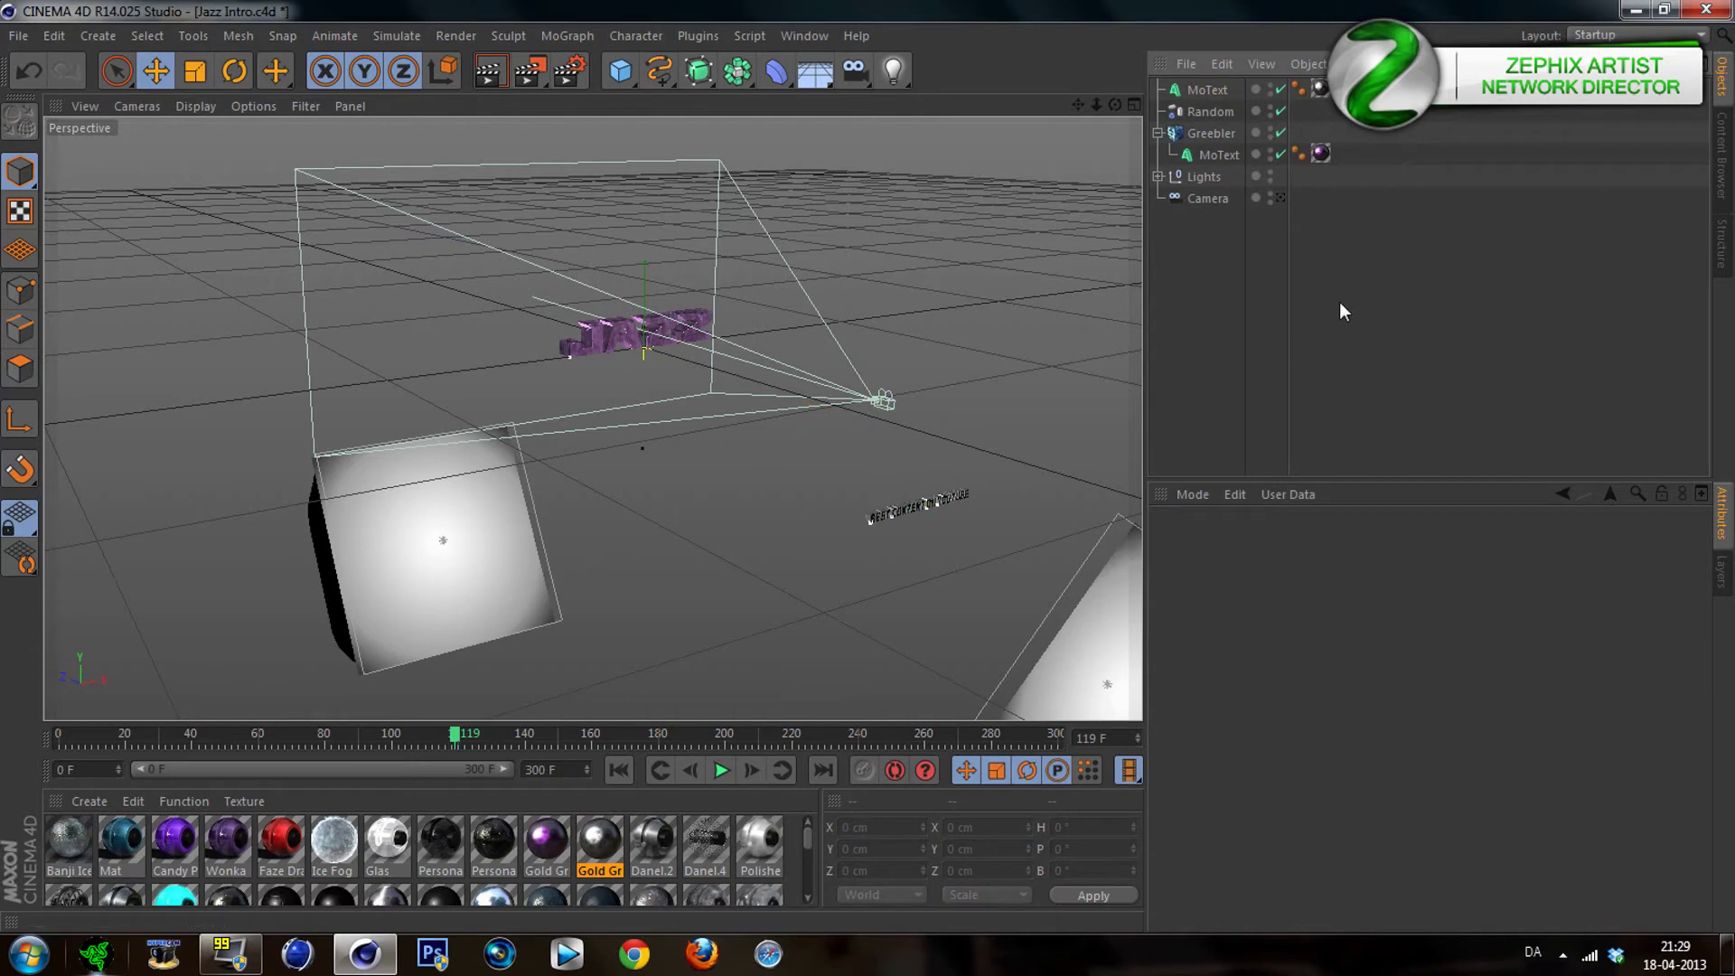
pyautogui.click(452, 734)
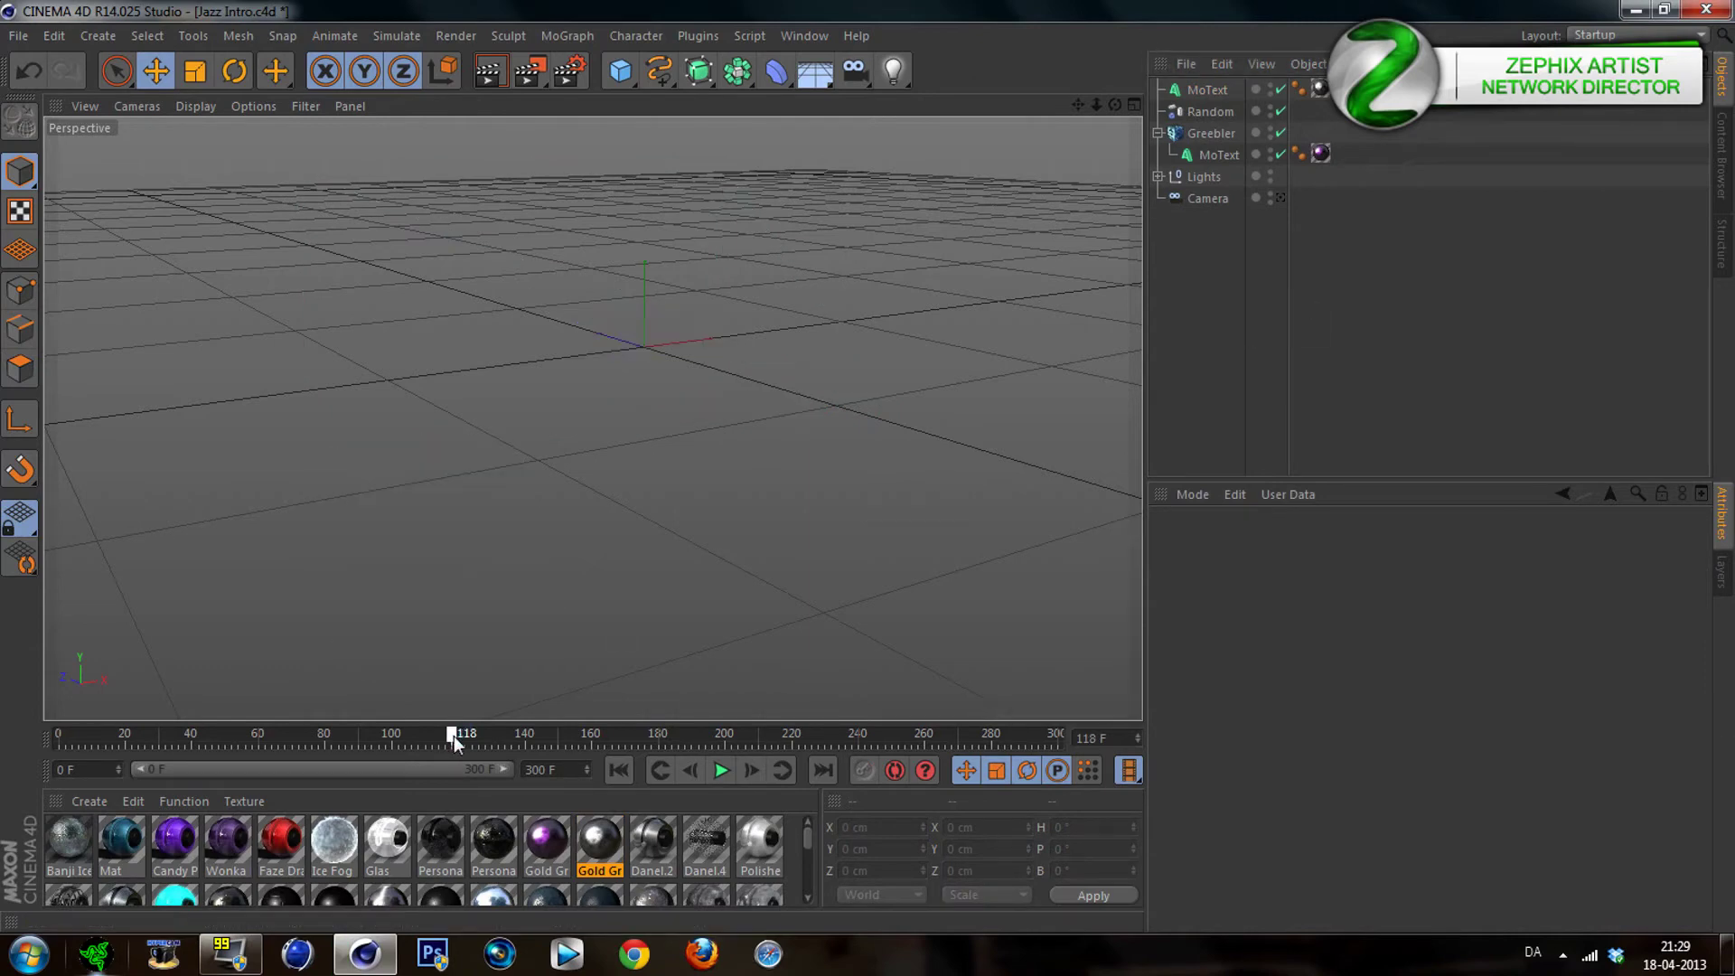
pyautogui.click(455, 736)
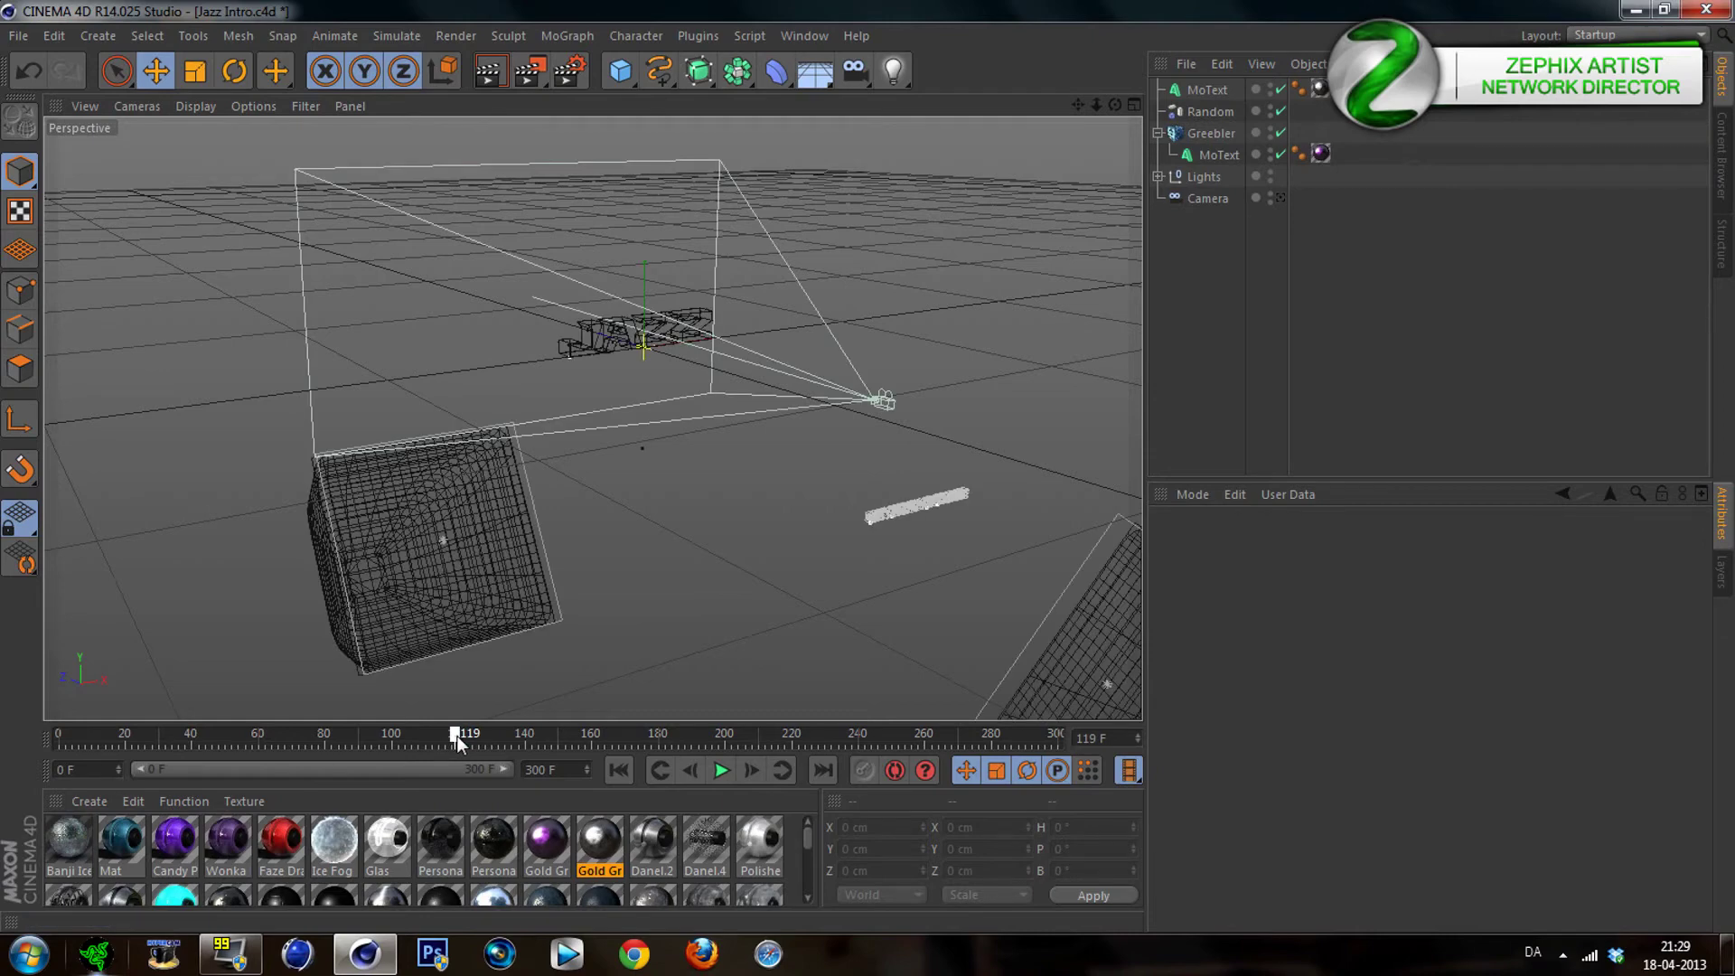
# Switch the subtitle MoText's animation keys at frames 210 and 120 from Spline to Linear interpolation
pyautogui.click(459, 736)
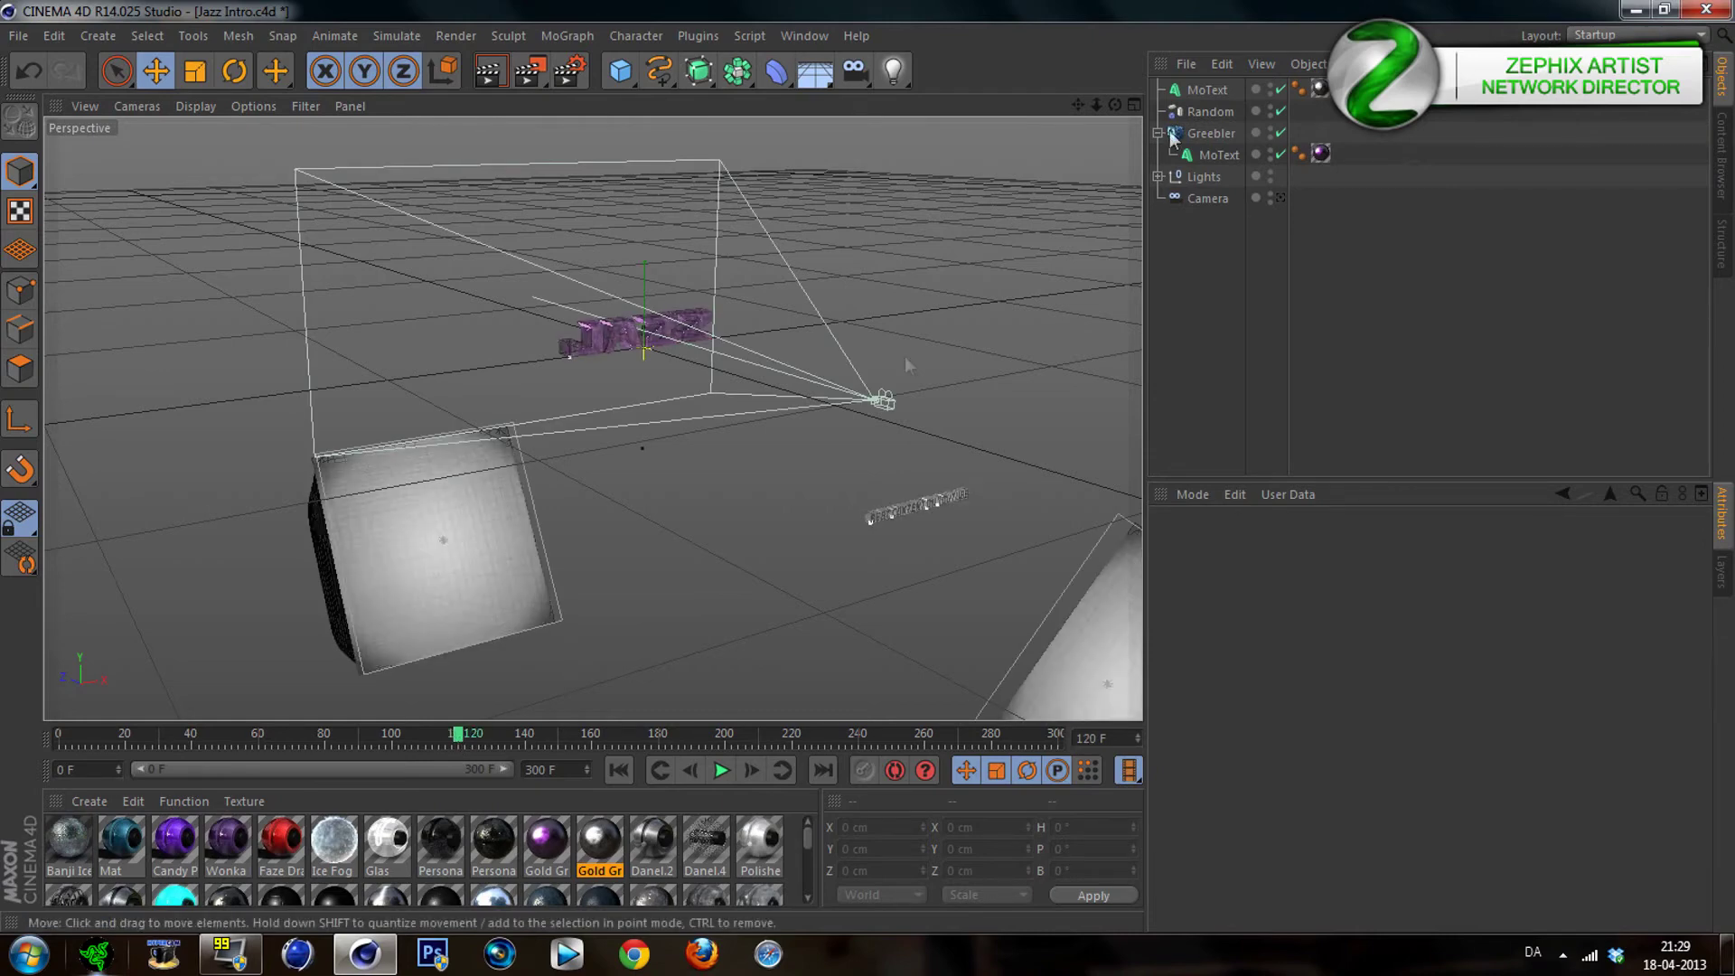
pyautogui.click(1198, 89)
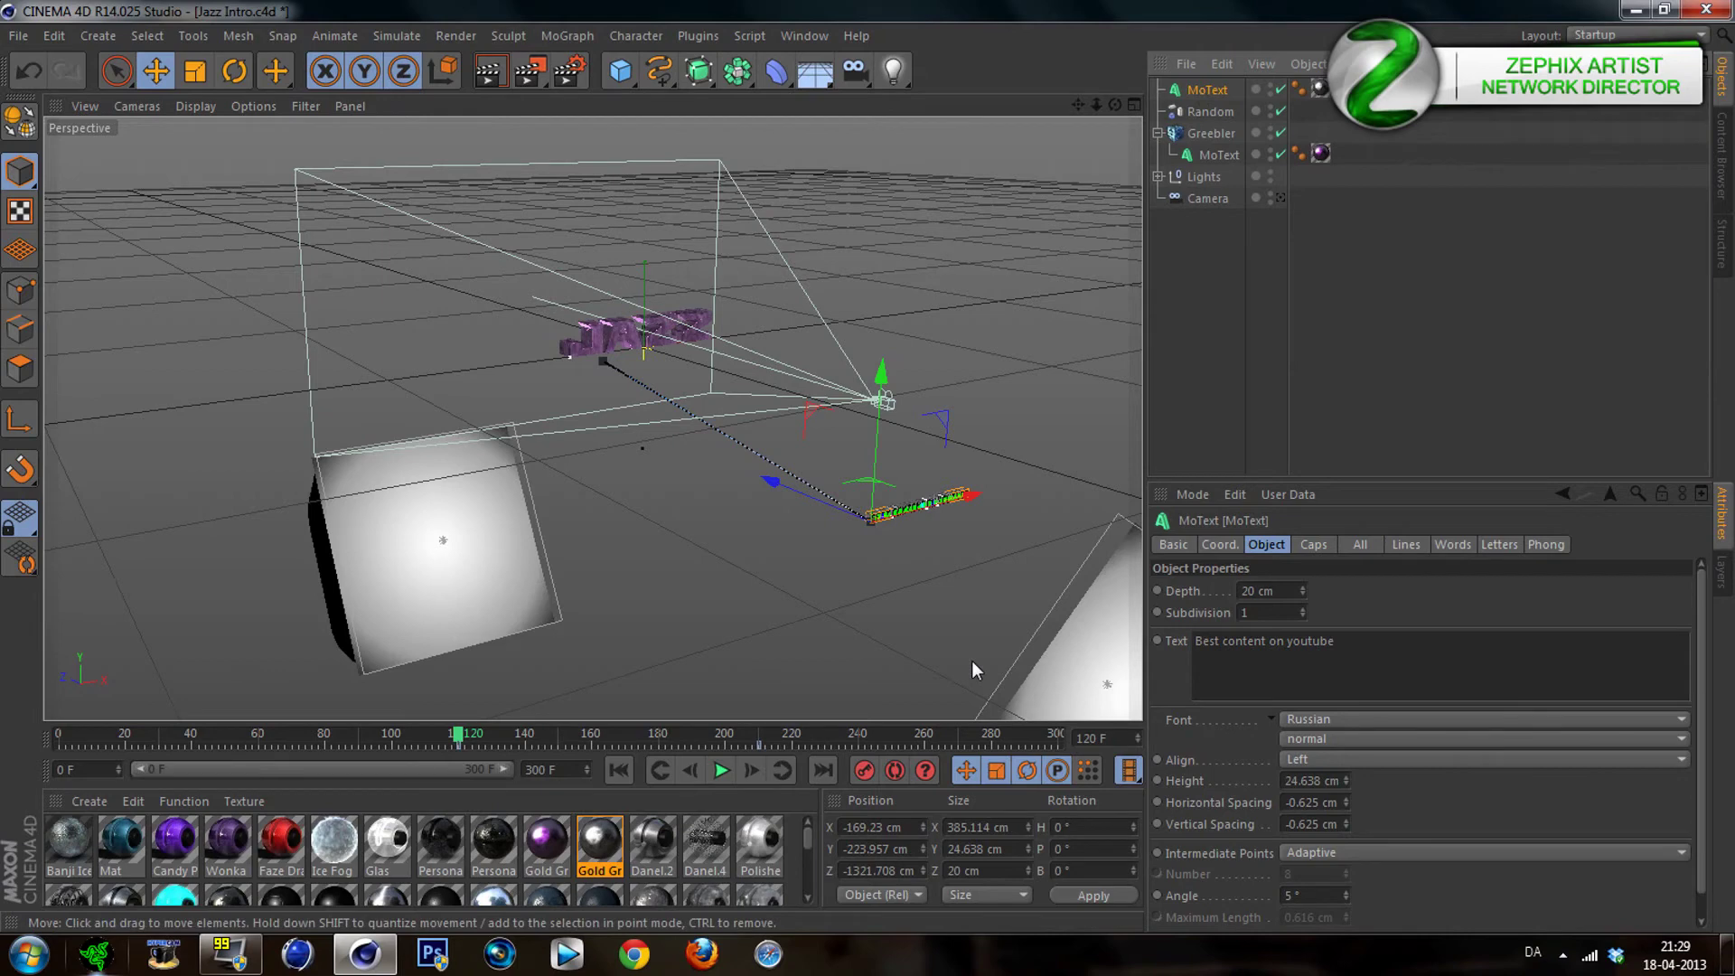
pyautogui.click(757, 746)
pyautogui.click(1346, 616)
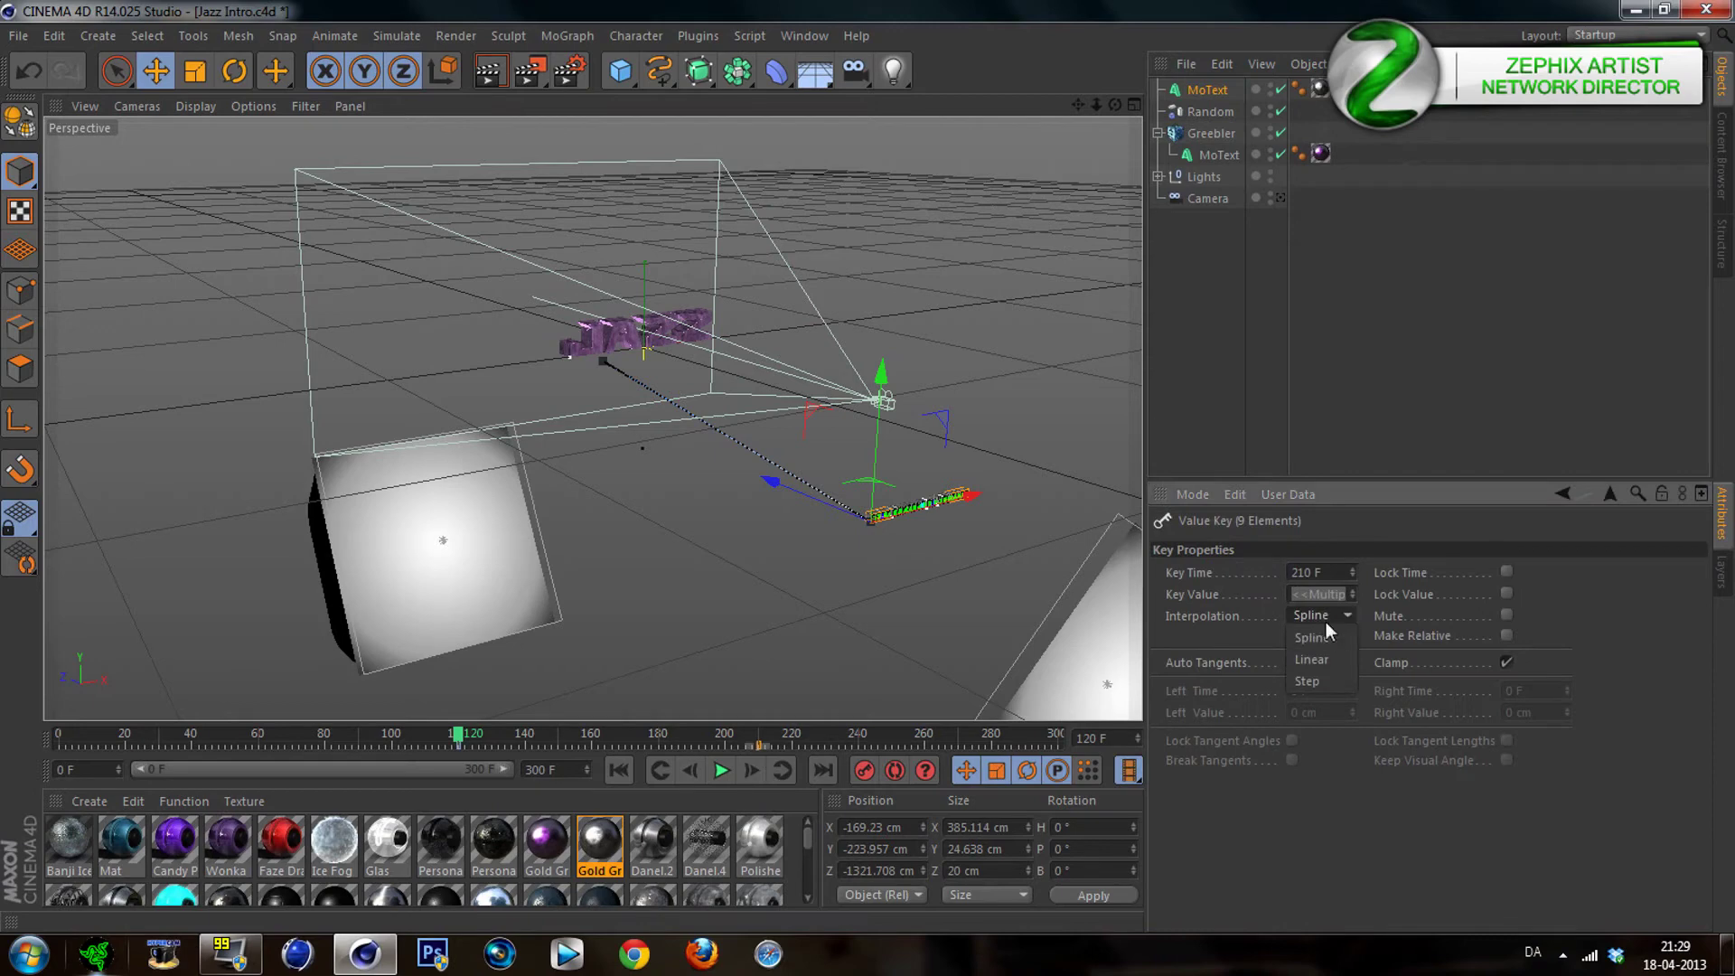
pyautogui.click(1327, 658)
pyautogui.click(457, 746)
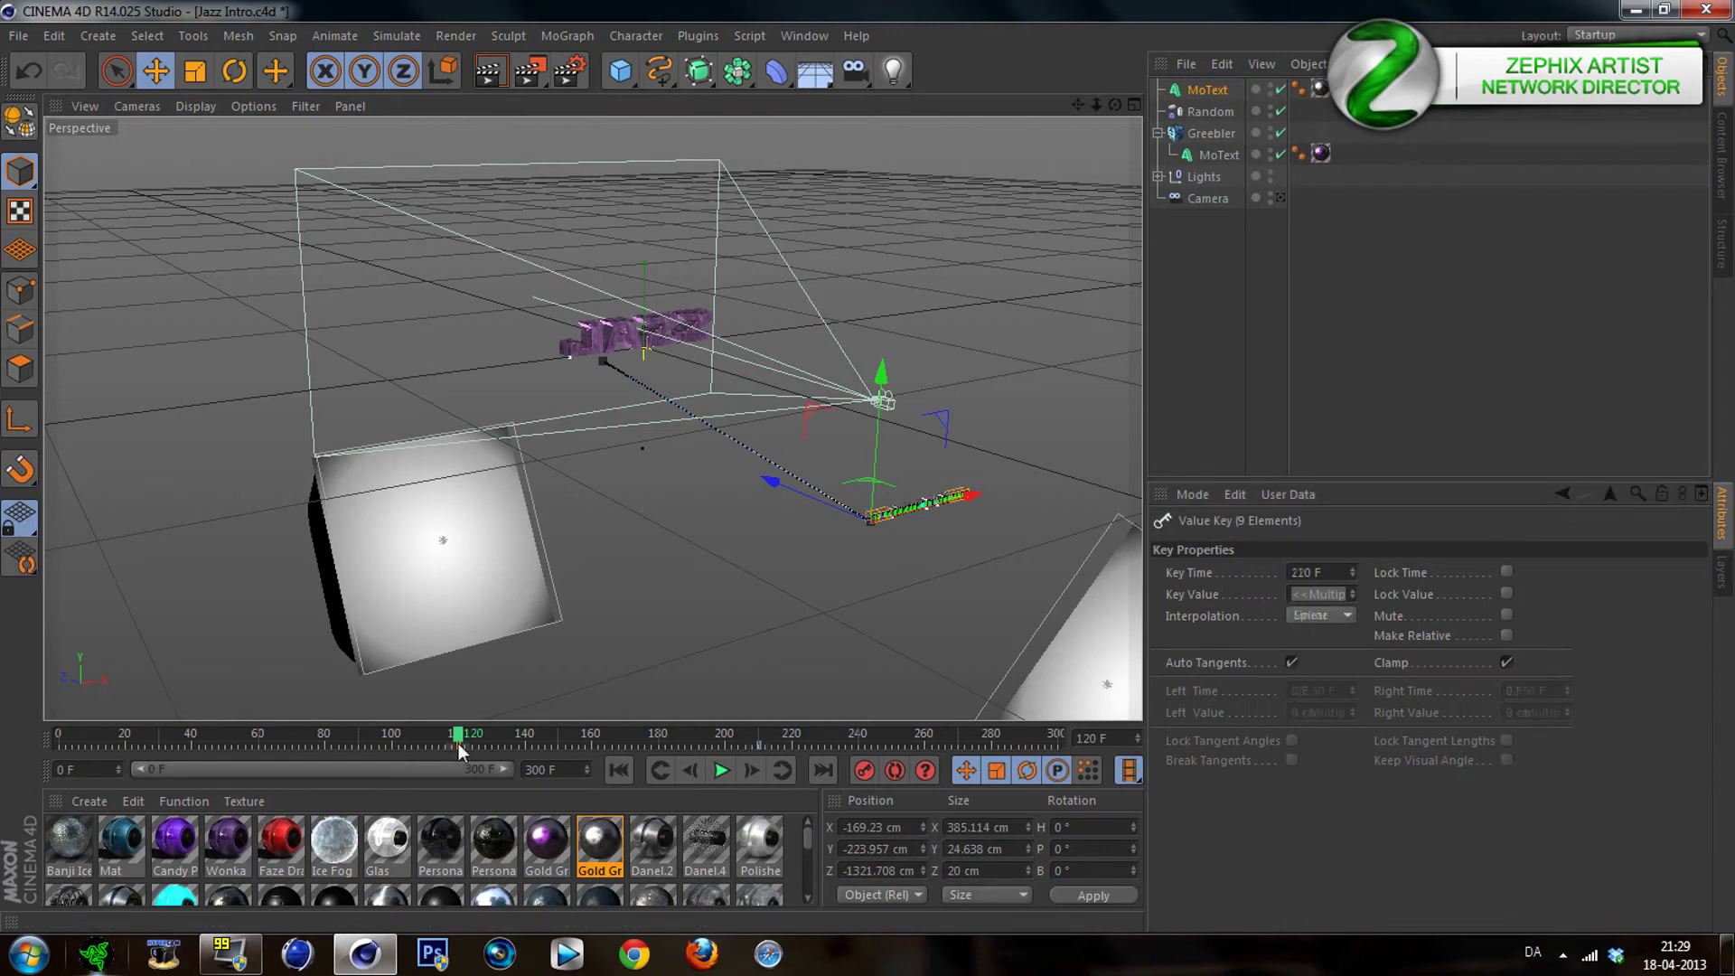
pyautogui.click(1315, 615)
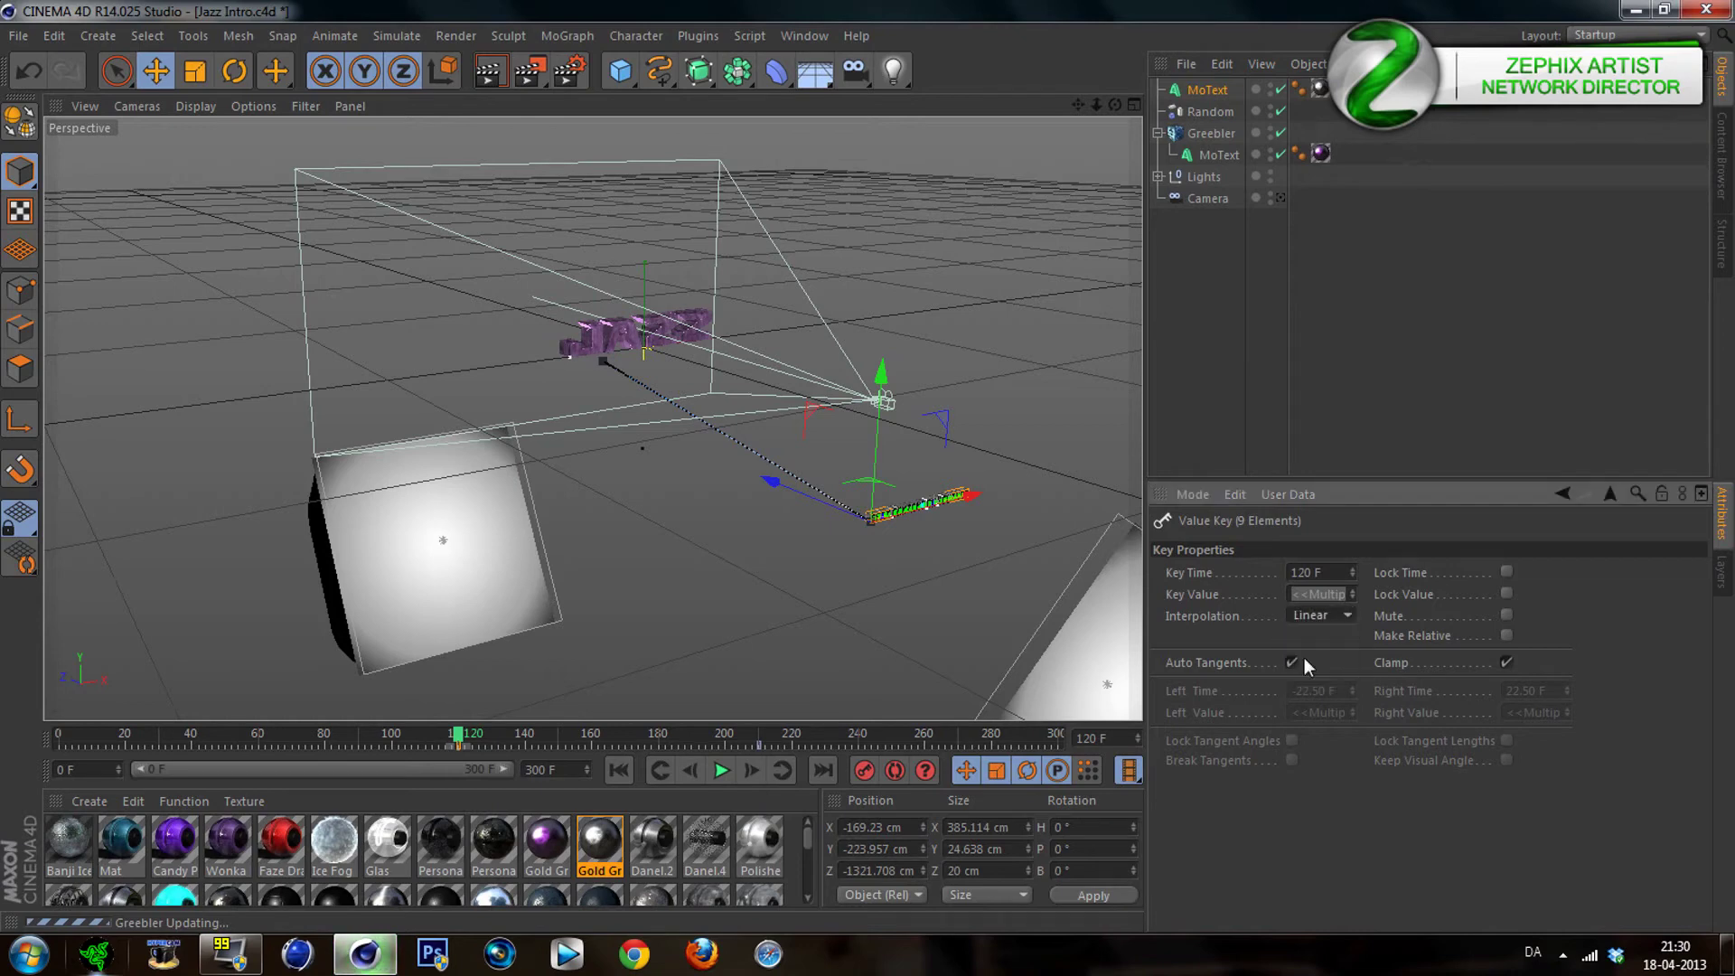
pyautogui.click(1304, 658)
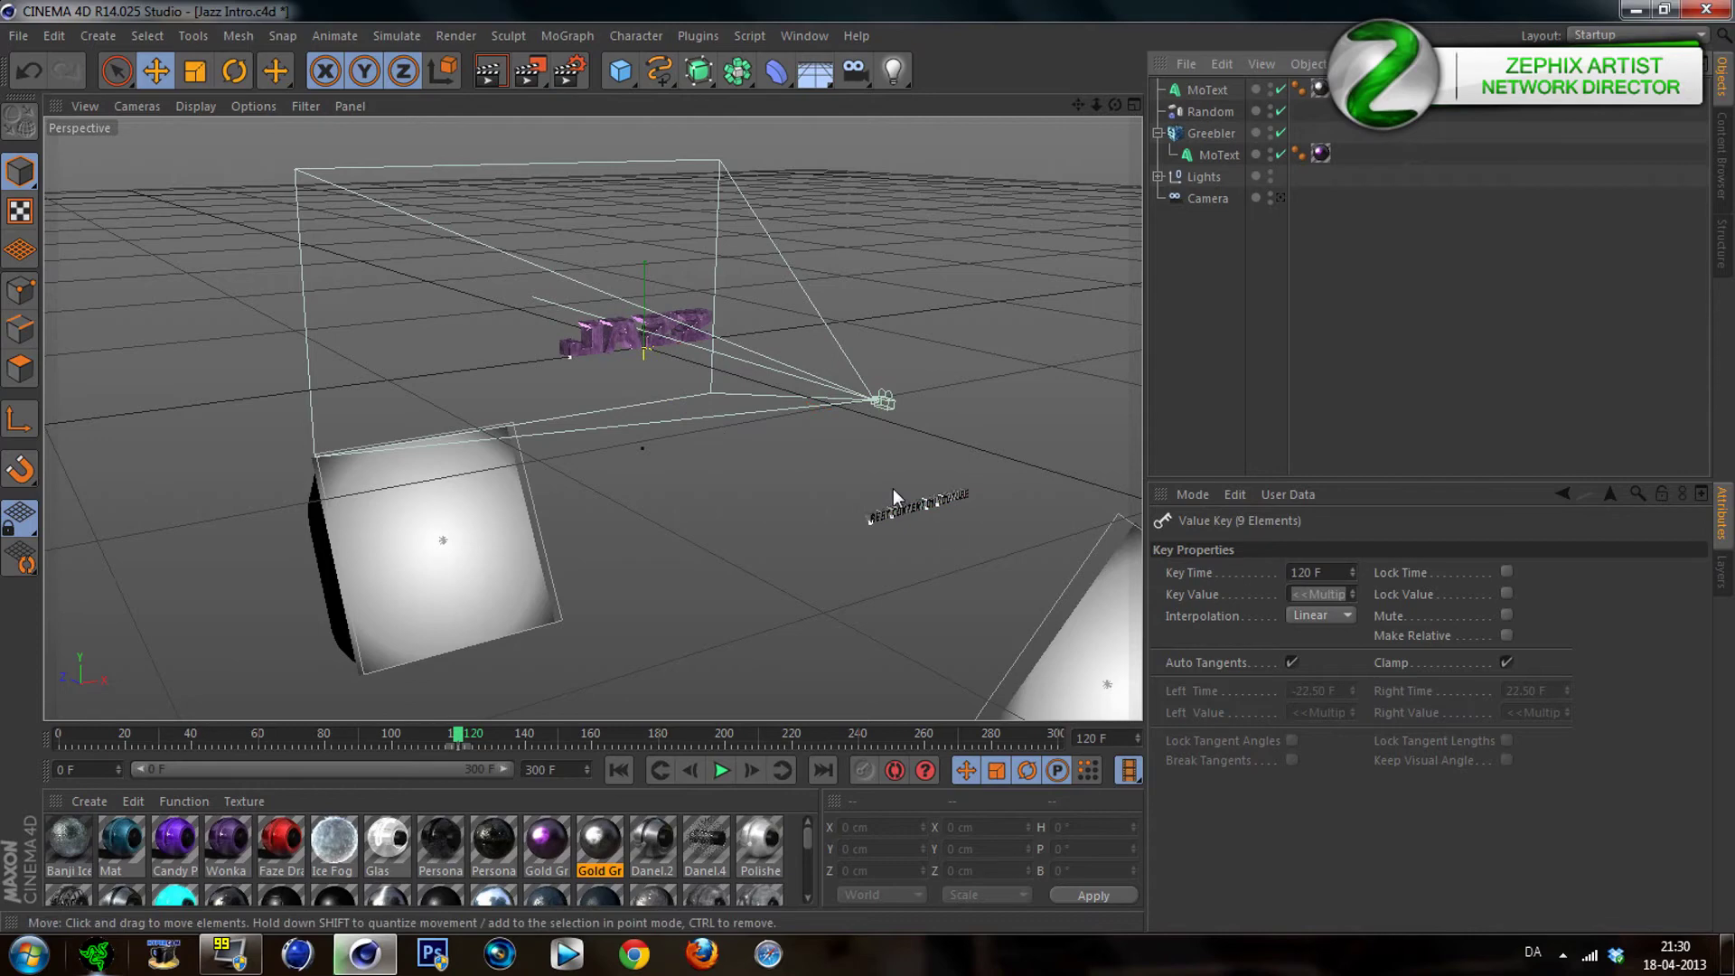
pyautogui.click(1197, 90)
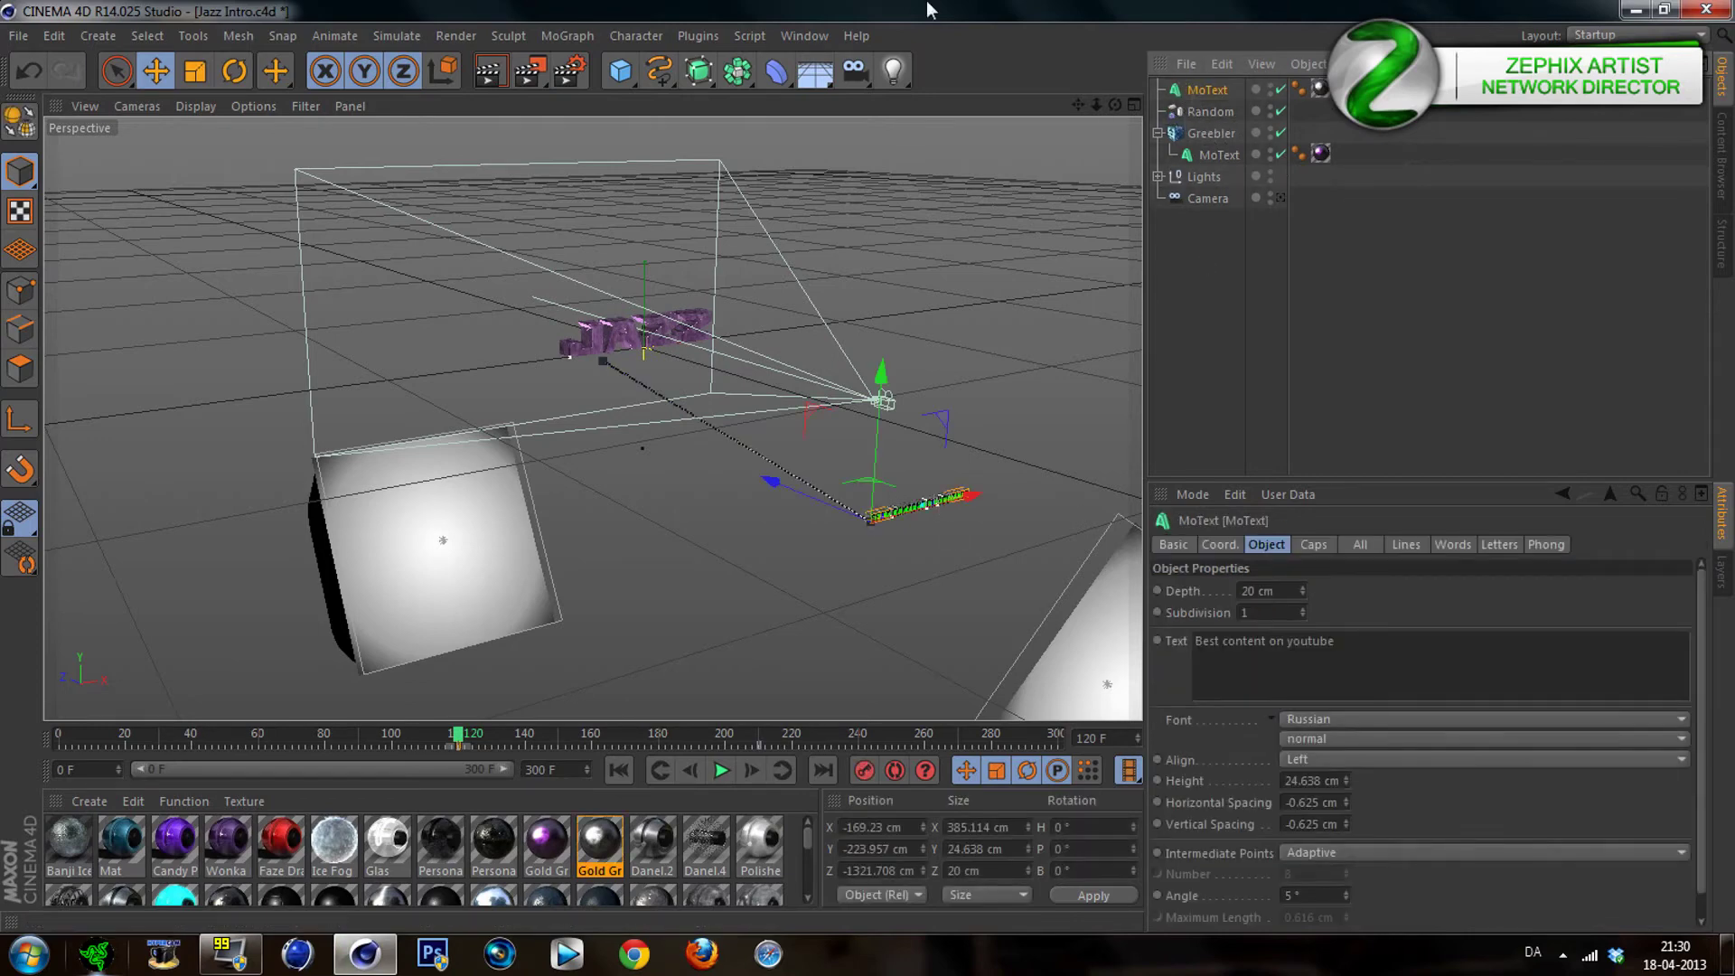
# Add a Random effector with rotation enabled at 75°, 90° and 101°
pyautogui.click(568, 36)
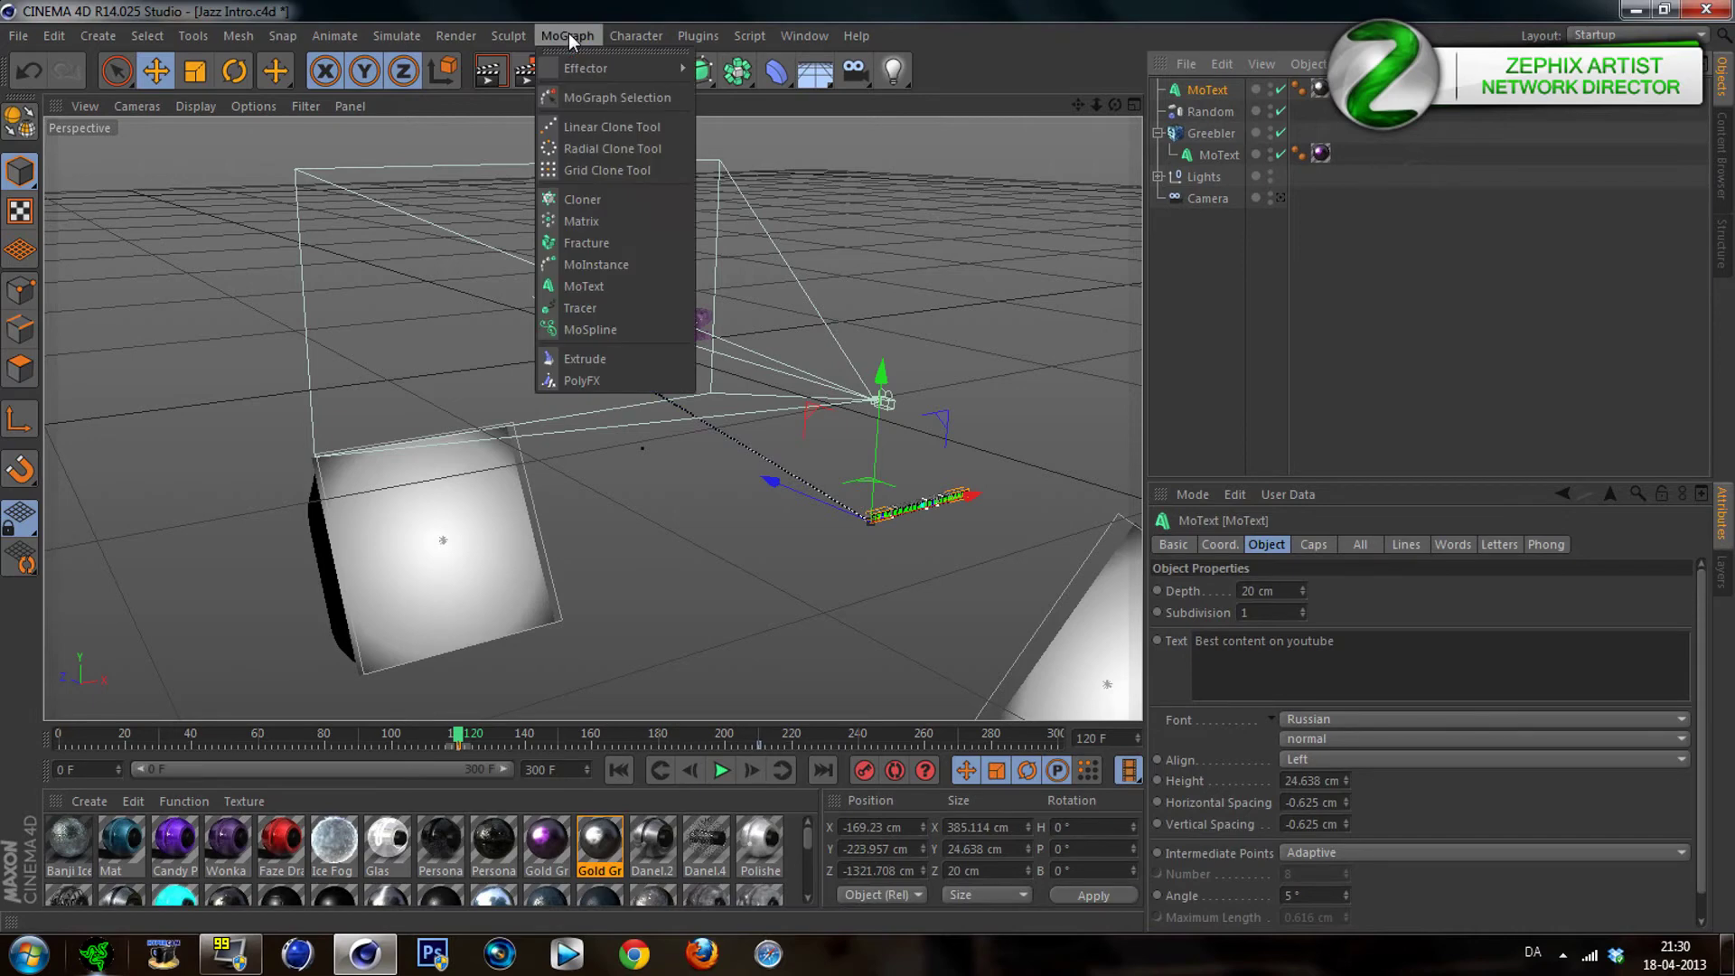
pyautogui.moveTo(571, 69)
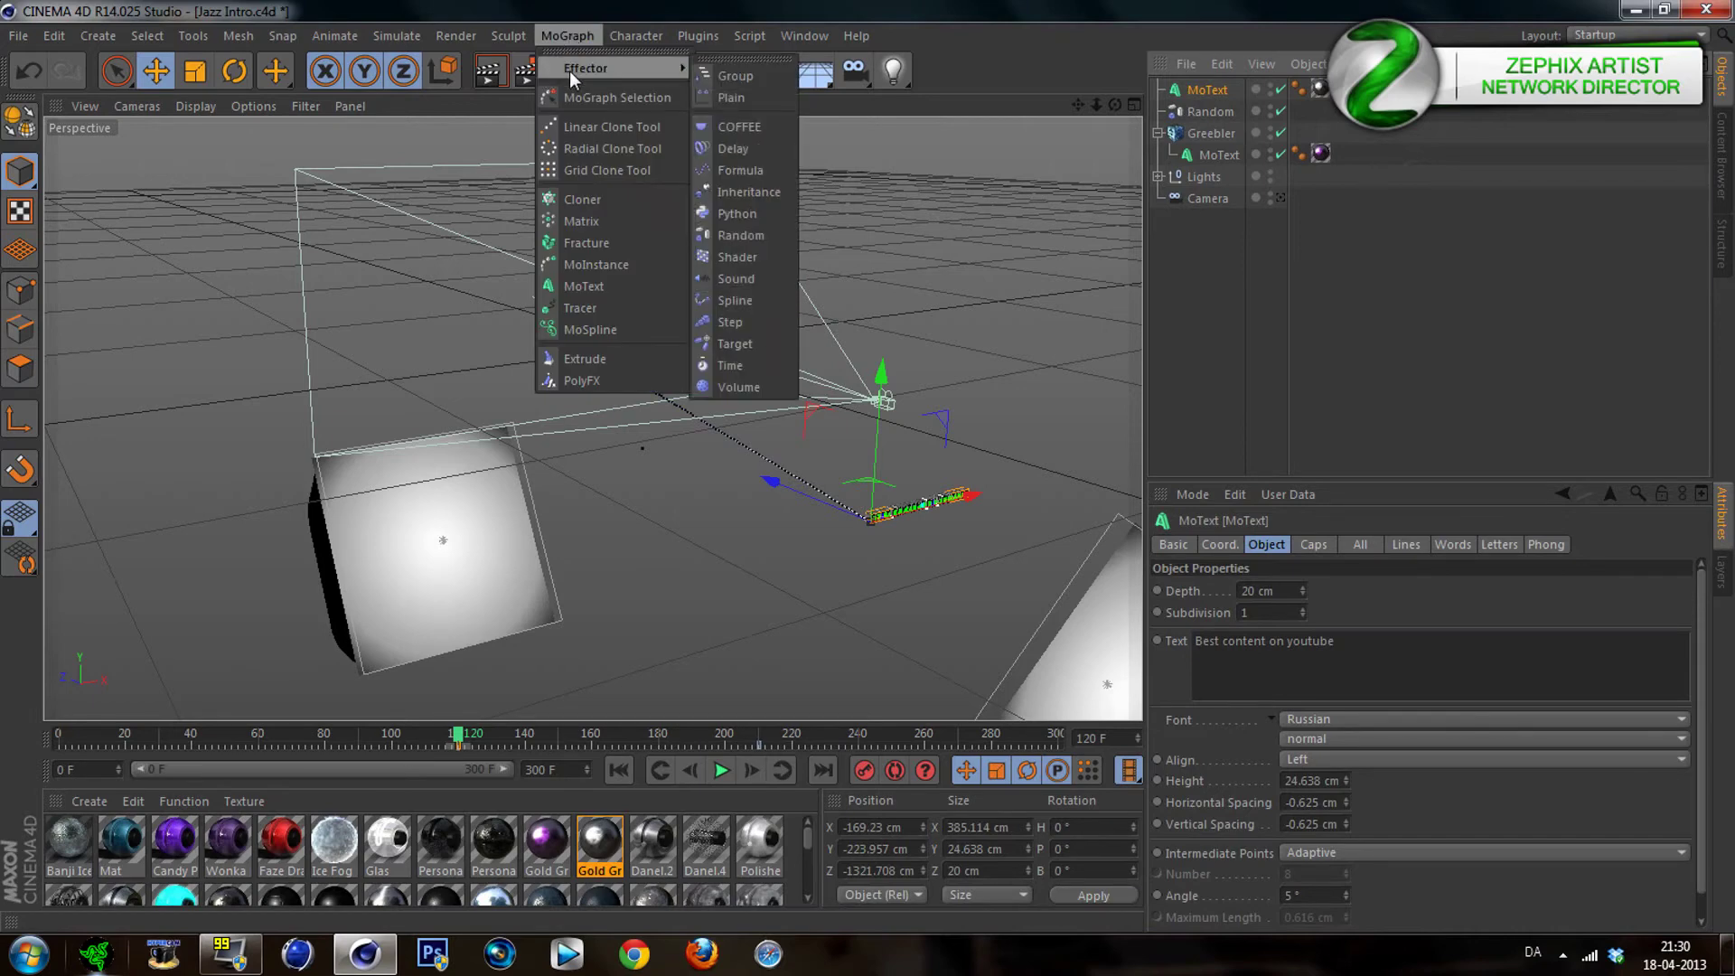
pyautogui.click(735, 237)
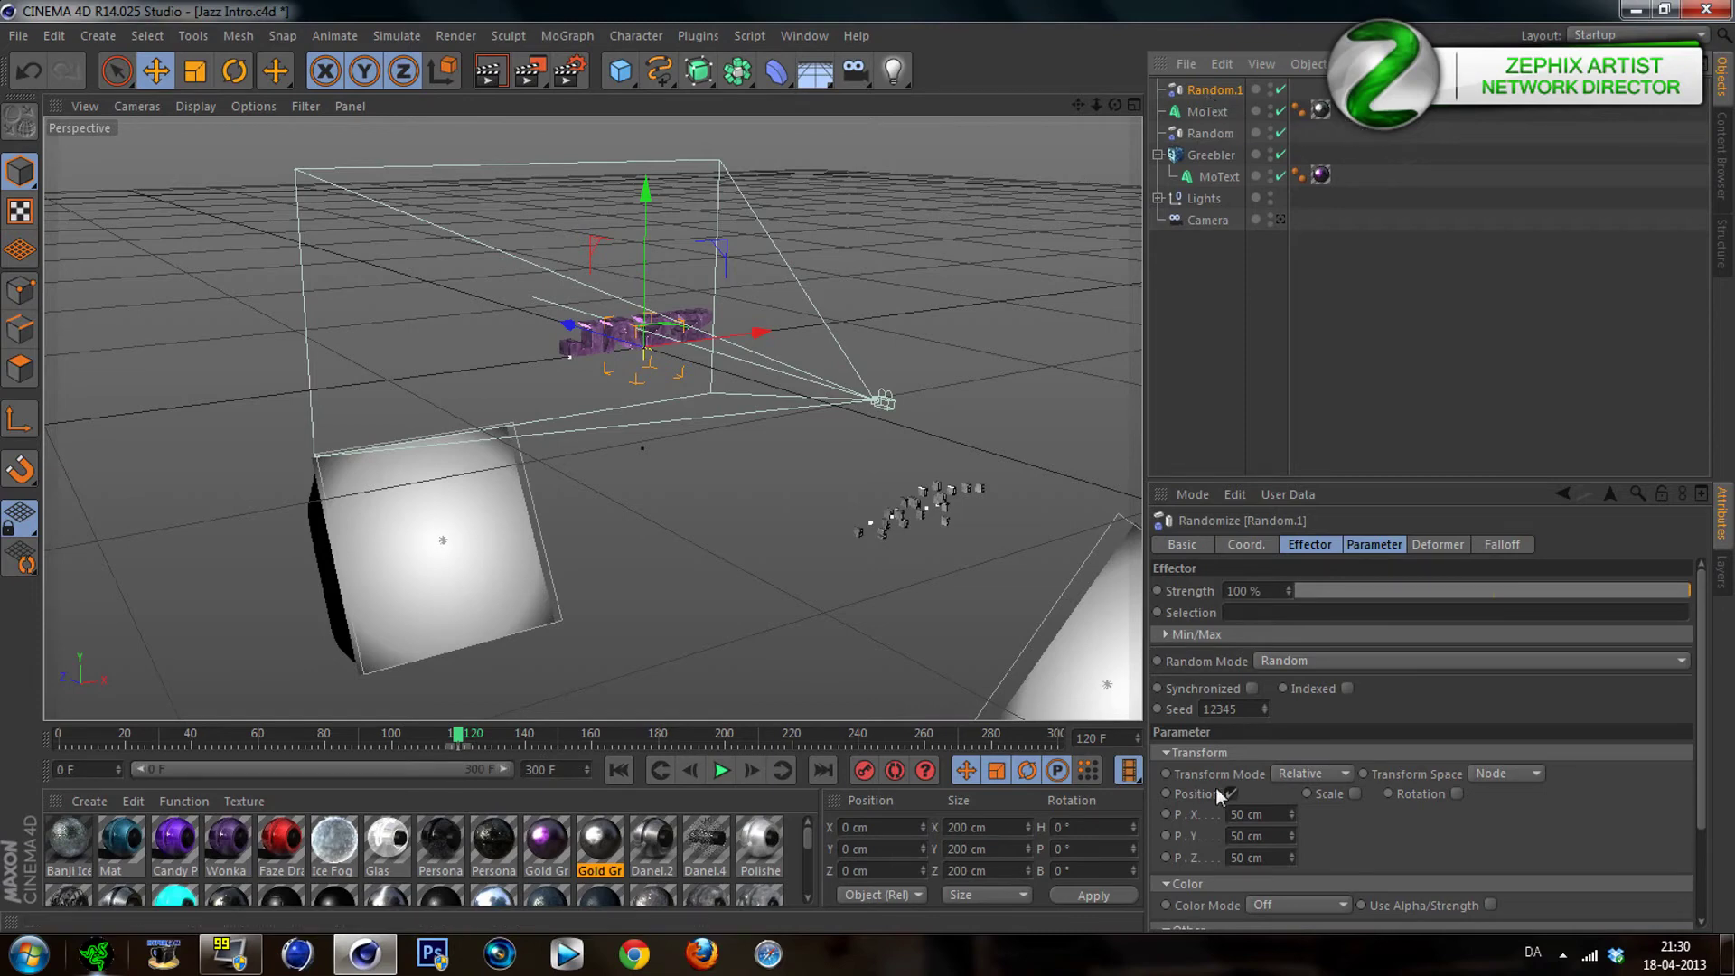
pyautogui.click(1455, 793)
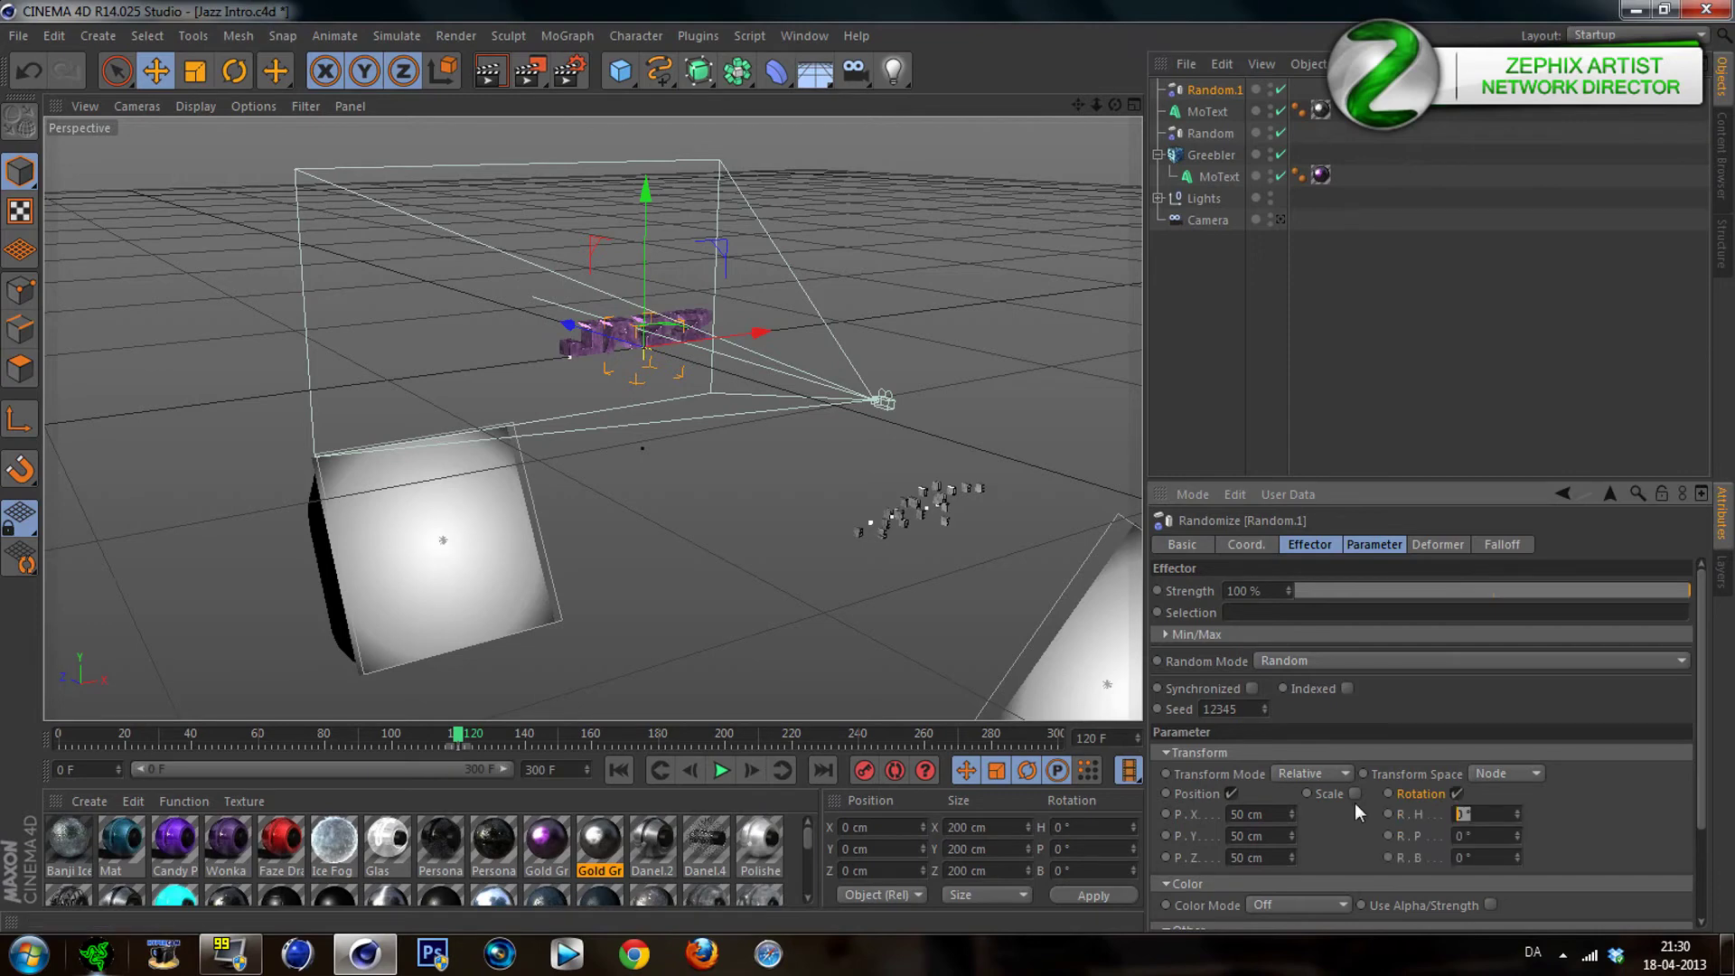
pyautogui.write('75')
pyautogui.press('Tab')
pyautogui.write('90')
pyautogui.press('Tab')
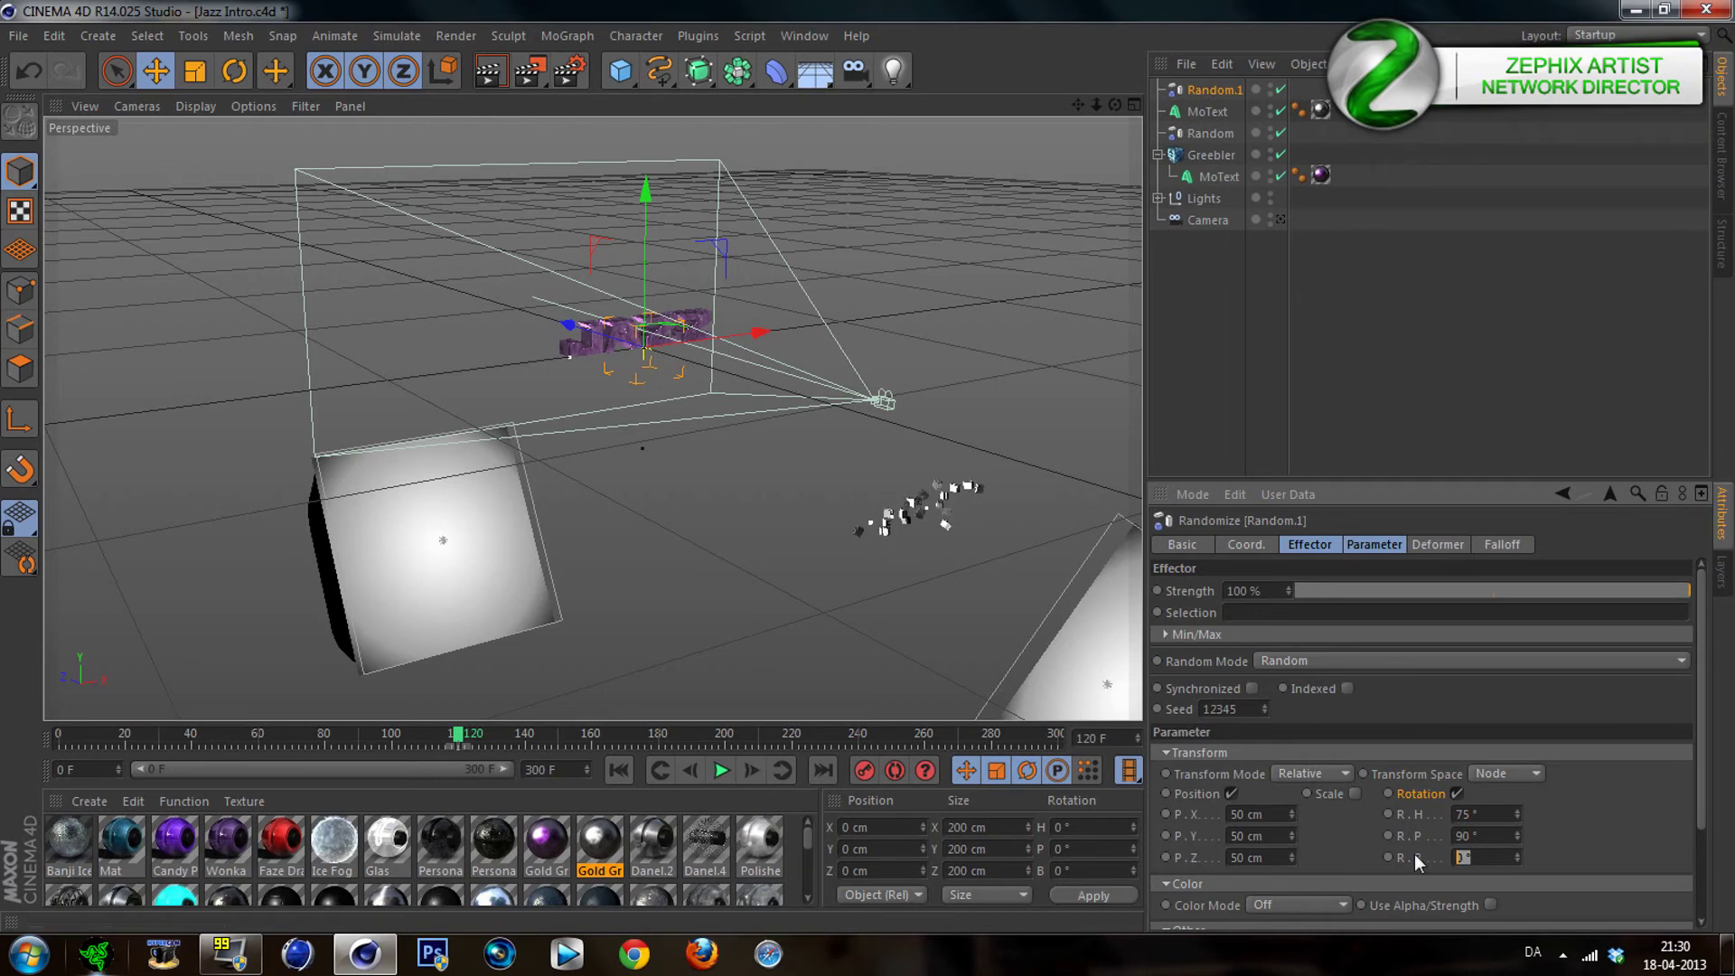
pyautogui.write('101')
pyautogui.press('Return')
# Keyframe the effector's rotation and P.X, P.Y, P.Z position values at frame 120
pyautogui.moveTo(1389, 863); pyautogui.dragTo(1389, 831)
pyautogui.keyDown('ctrl'); pyautogui.click(1389, 836); pyautogui.keyUp('ctrl')
pyautogui.keyDown('ctrl'); pyautogui.click(1166, 857); pyautogui.keyUp('ctrl')
pyautogui.keyDown('ctrl'); pyautogui.click(1165, 835); pyautogui.keyUp('ctrl')
pyautogui.keyDown('ctrl'); pyautogui.click(1165, 813); pyautogui.keyUp('ctrl')
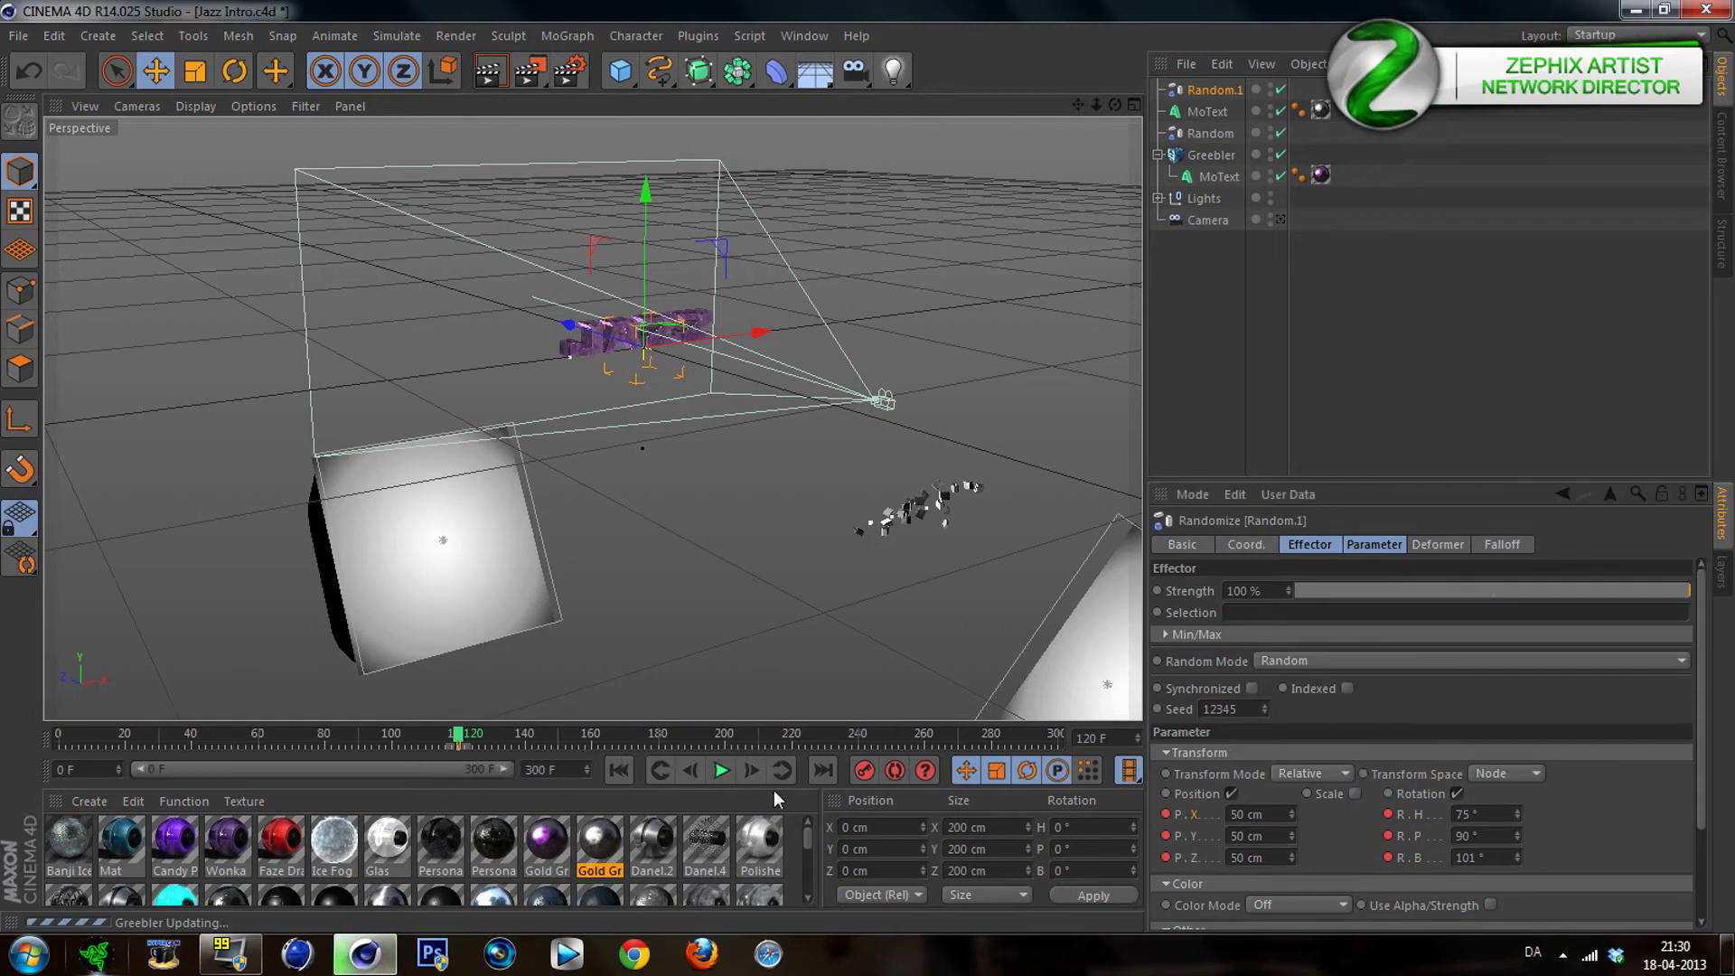
# At frame 210, set the effector's P.X, P.Y and P.Z offsets to 0 cm
pyautogui.click(757, 738)
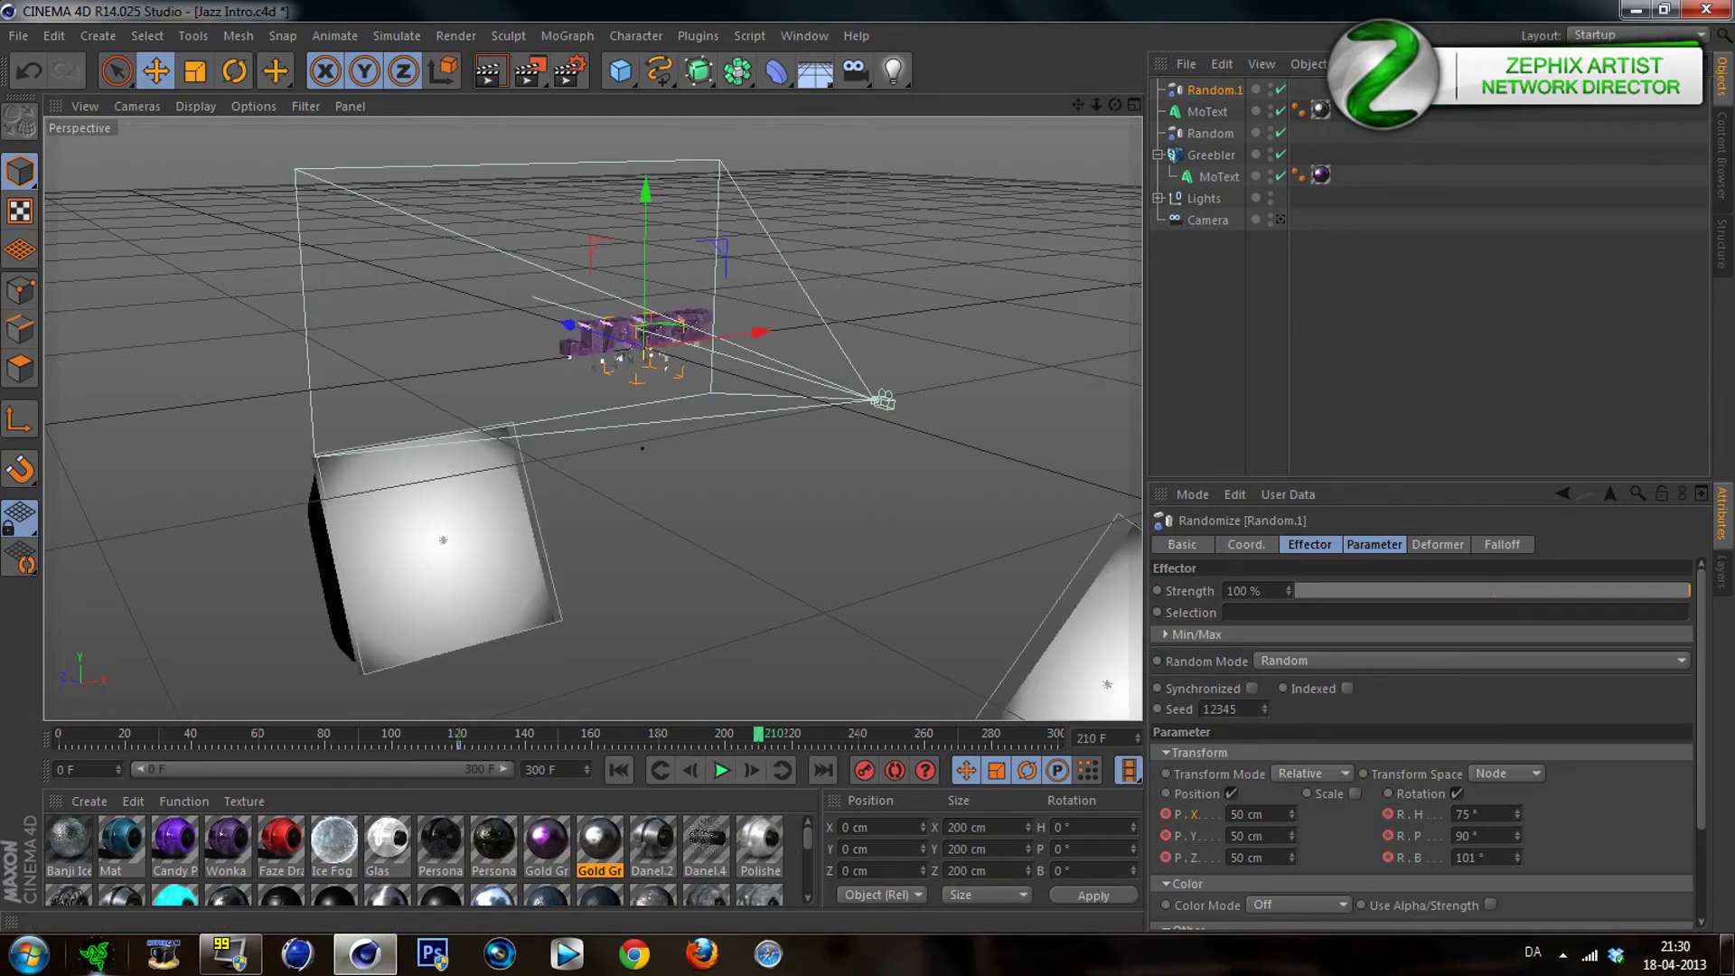
pyautogui.click(1247, 814)
pyautogui.write('0')
pyautogui.press('Tab')
pyautogui.press('BackSpace')
pyautogui.write('0')
pyautogui.press('Tab')
pyautogui.write('0')
# Set the effector's bank, pitch and heading rotation to 0°
pyautogui.click(1482, 857)
pyautogui.press('BackSpace')
pyautogui.write('0')
pyautogui.hotkey('shift', 'Tab')
pyautogui.write('0')
pyautogui.hotkey('shift', 'Tab')
pyautogui.press('BackSpace')
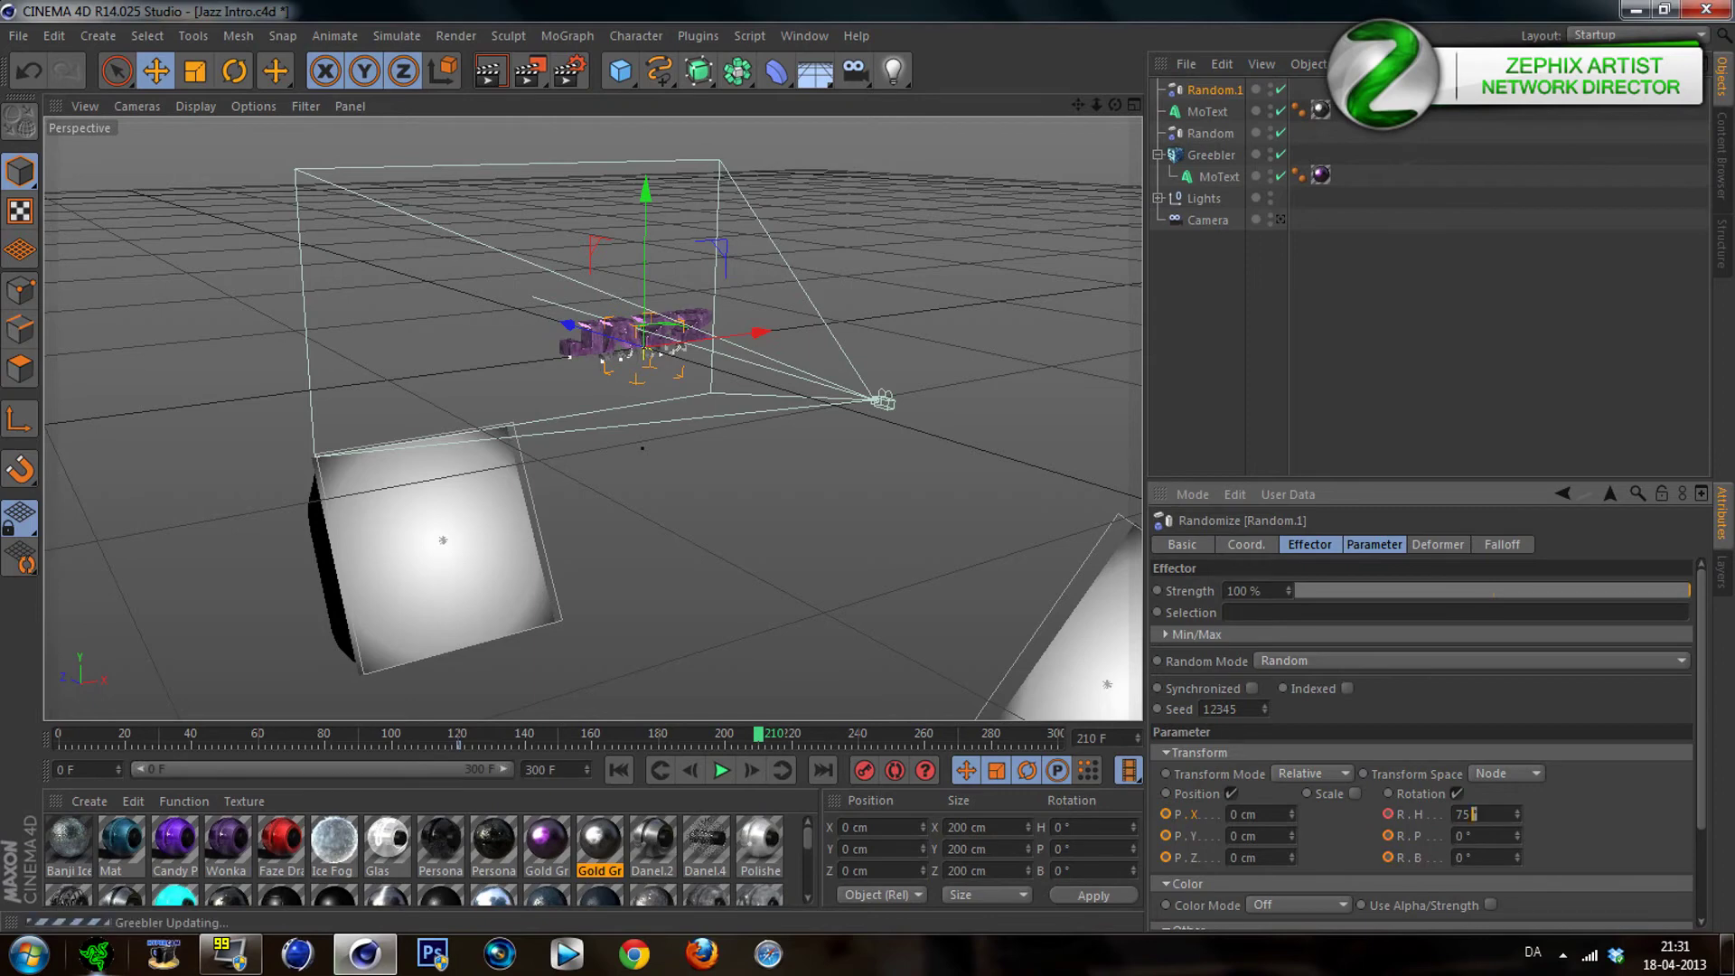
pyautogui.write('0')
pyautogui.press('Return')
# Keyframe the zeroed rotation and P.X, P.Y, P.Z position values at frame 210
pyautogui.keyDown('ctrl'); pyautogui.click(1389, 814); pyautogui.keyUp('ctrl')
pyautogui.keyDown('ctrl'); pyautogui.click(1165, 857); pyautogui.keyUp('ctrl')
pyautogui.keyDown('ctrl'); pyautogui.click(1166, 836); pyautogui.keyUp('ctrl')
pyautogui.keyDown('ctrl'); pyautogui.click(1165, 814); pyautogui.keyUp('ctrl')
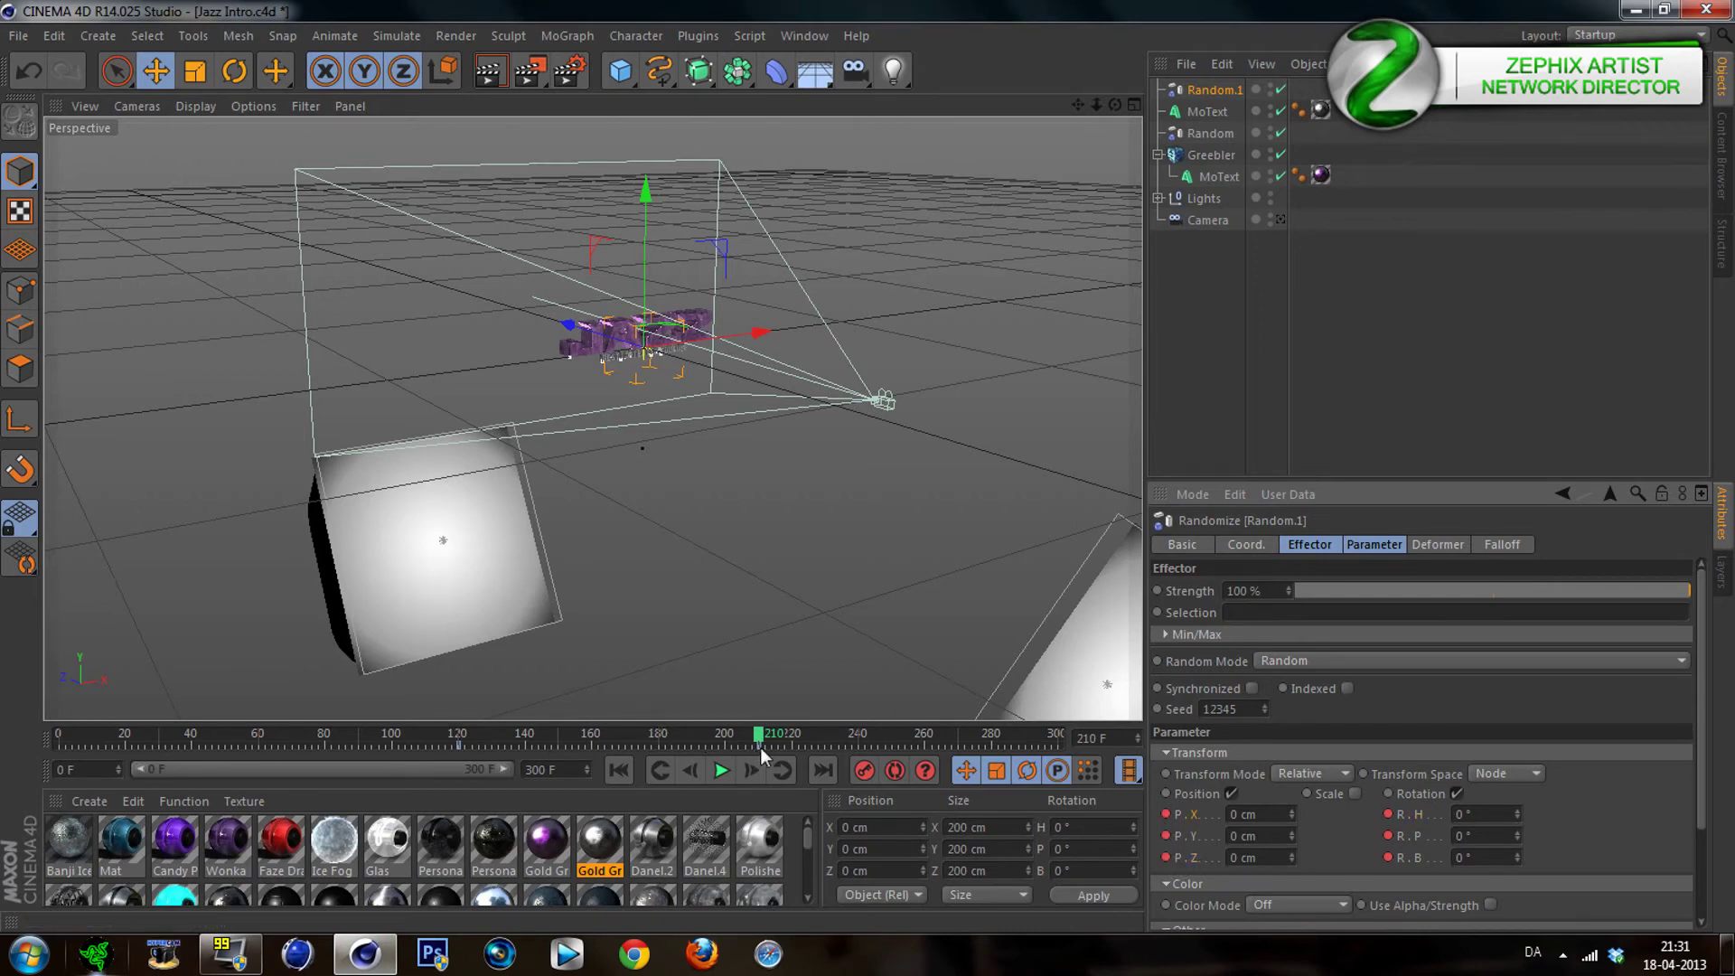
pyautogui.click(760, 747)
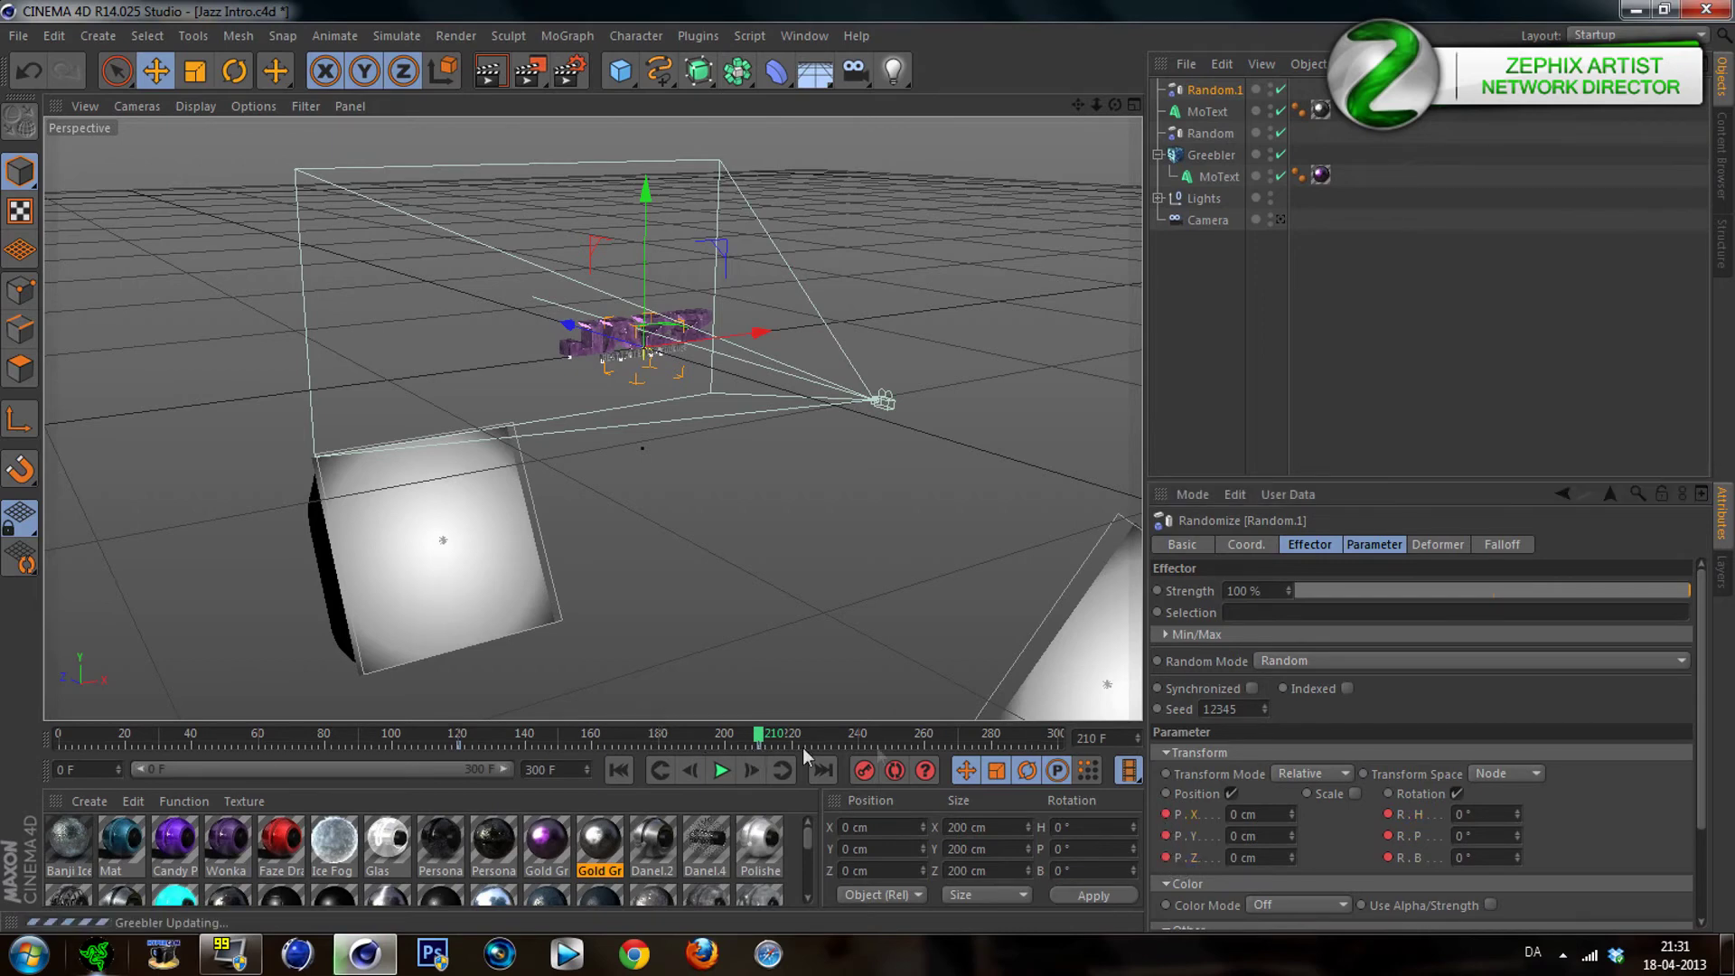
# Set Random.1's keys at frames 210 and 120 to Linear interpolation
pyautogui.click(757, 747)
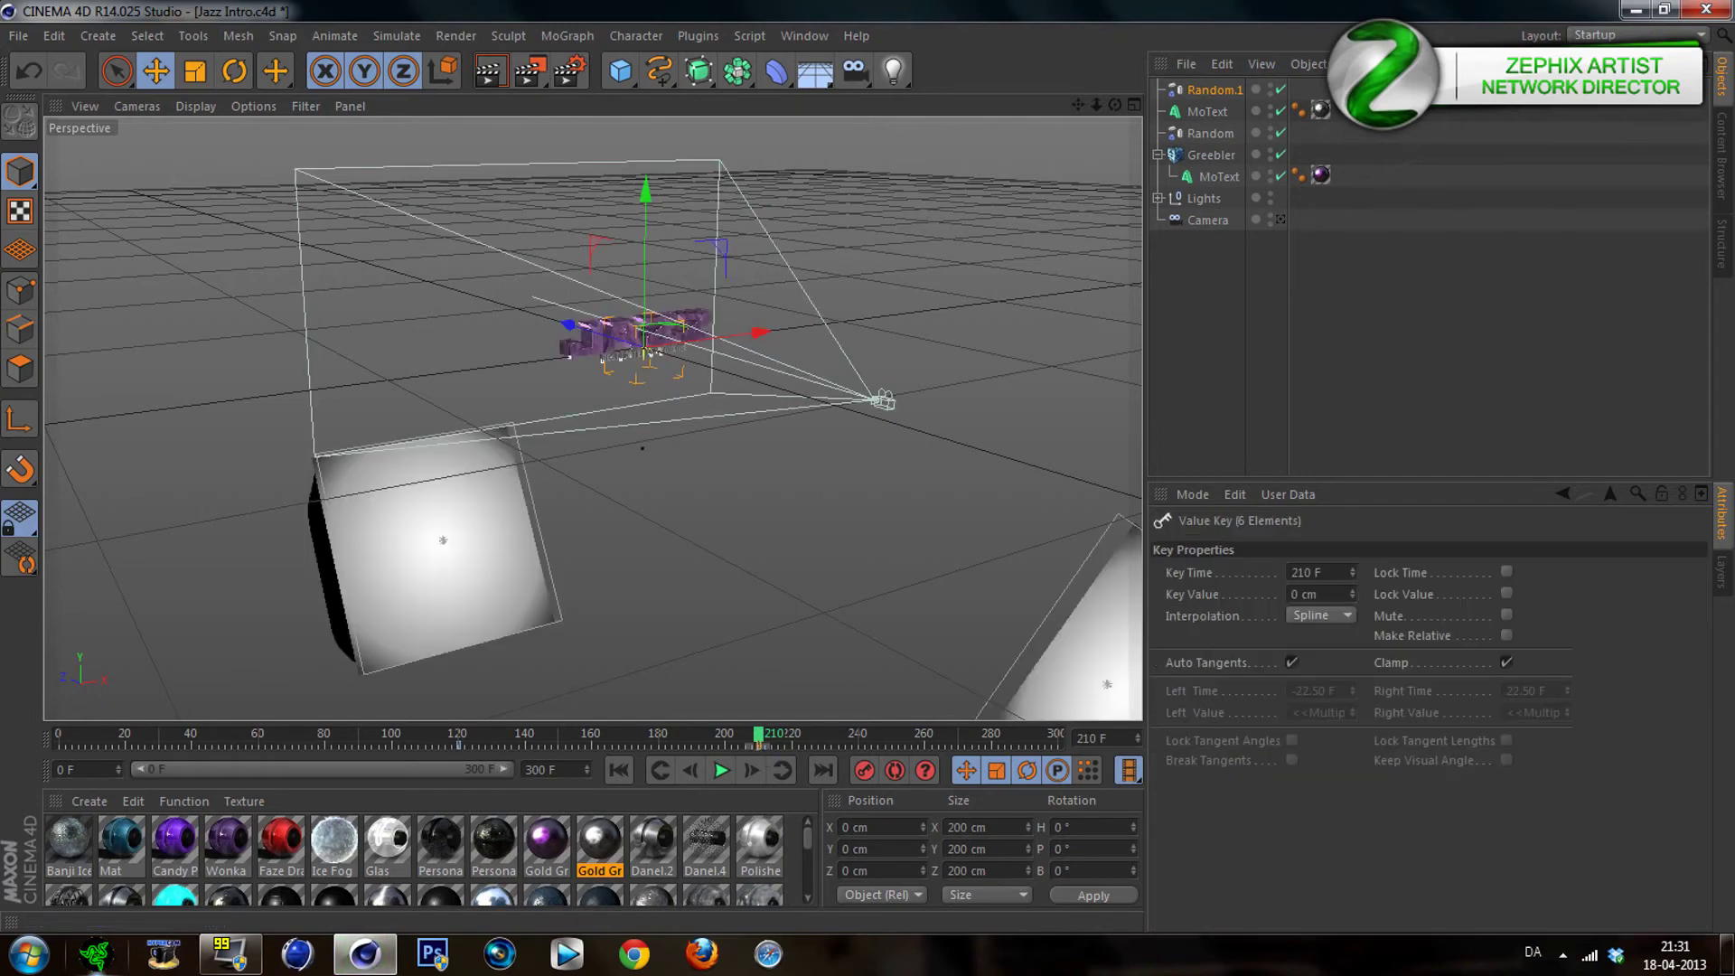
pyautogui.click(1301, 616)
pyautogui.click(1308, 638)
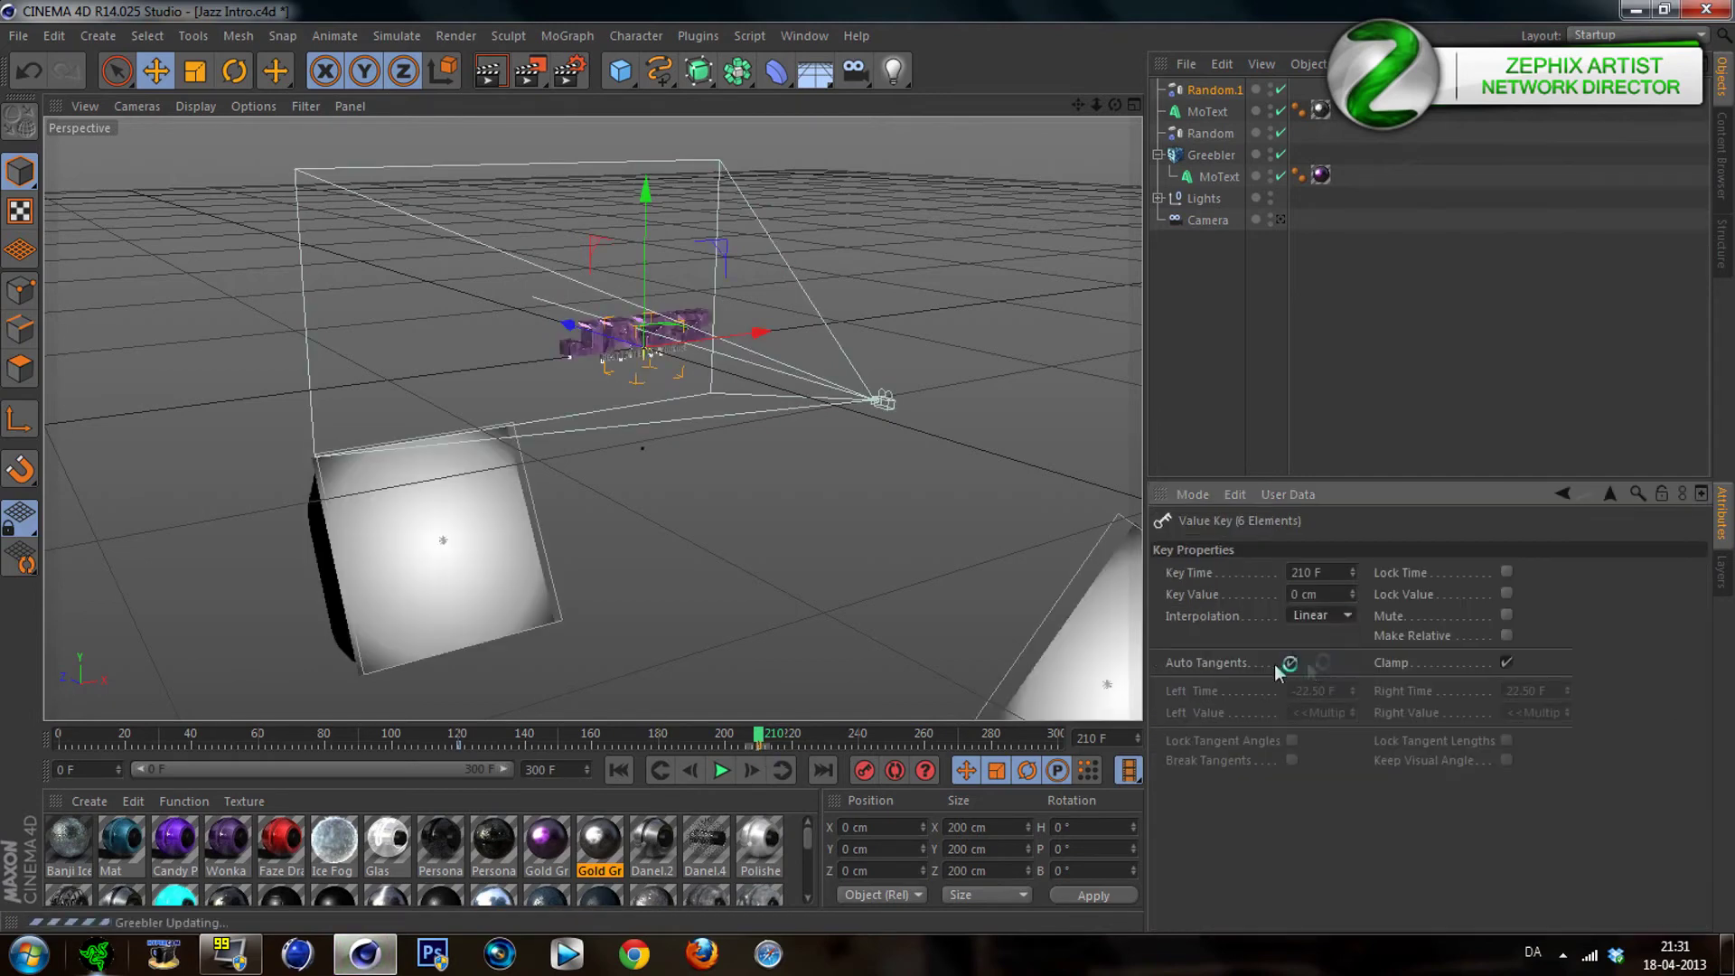
pyautogui.click(459, 747)
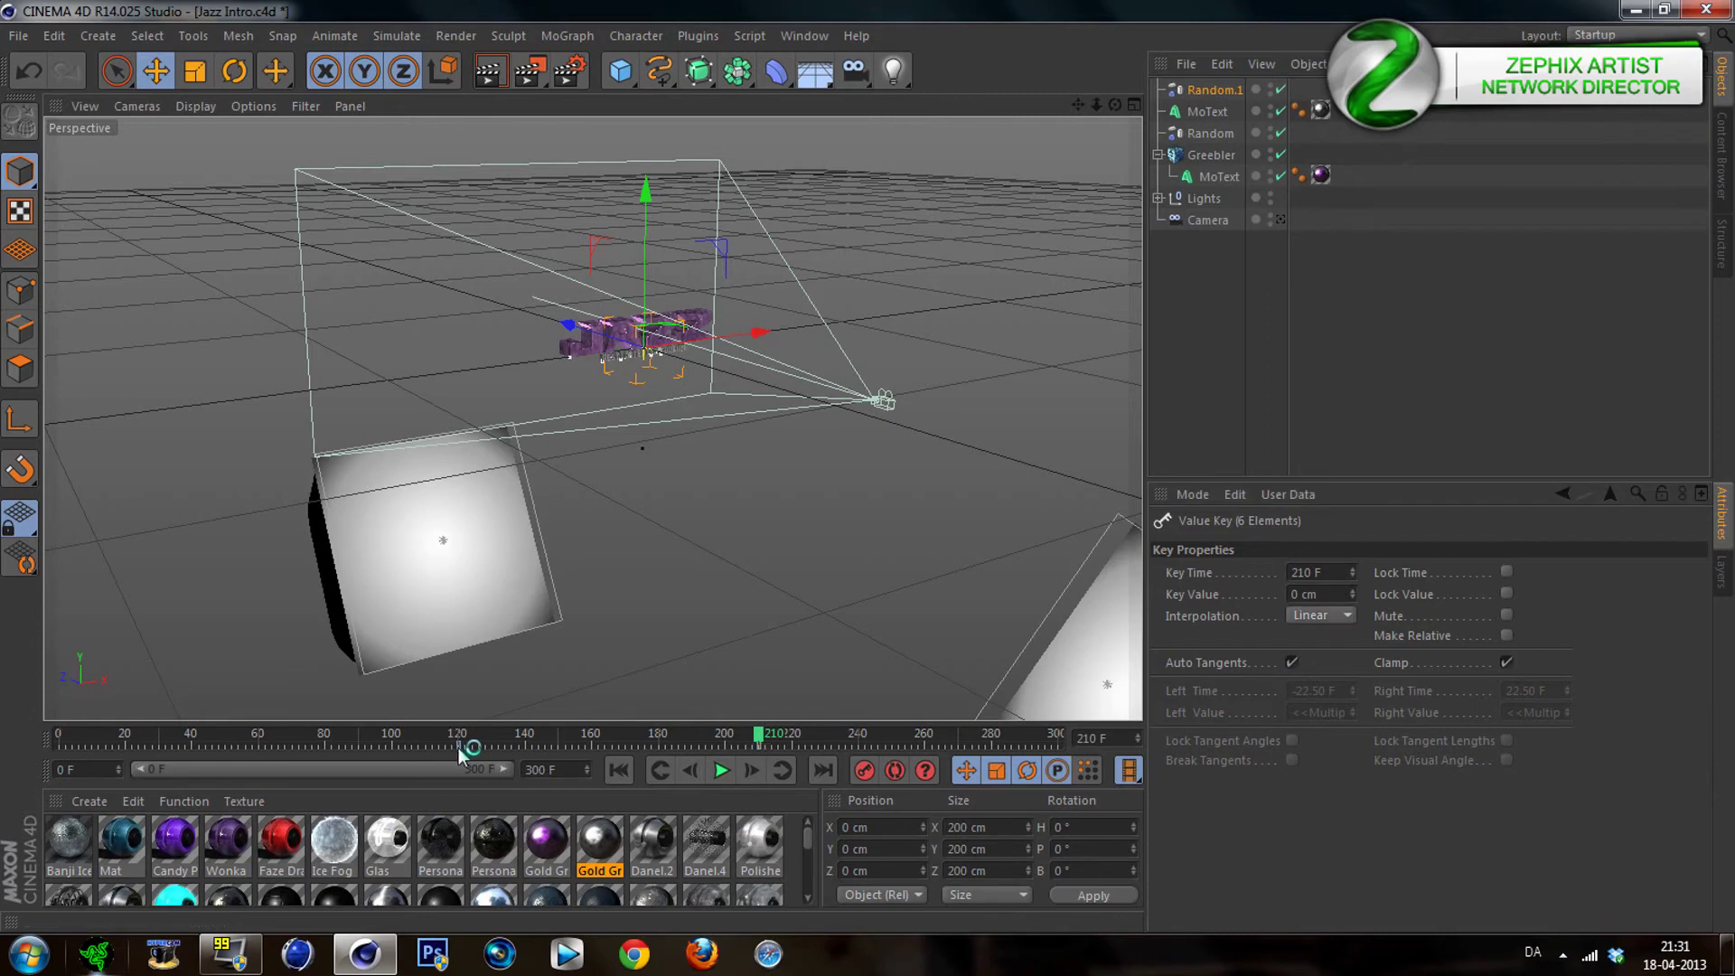
pyautogui.click(1305, 617)
pyautogui.click(1307, 637)
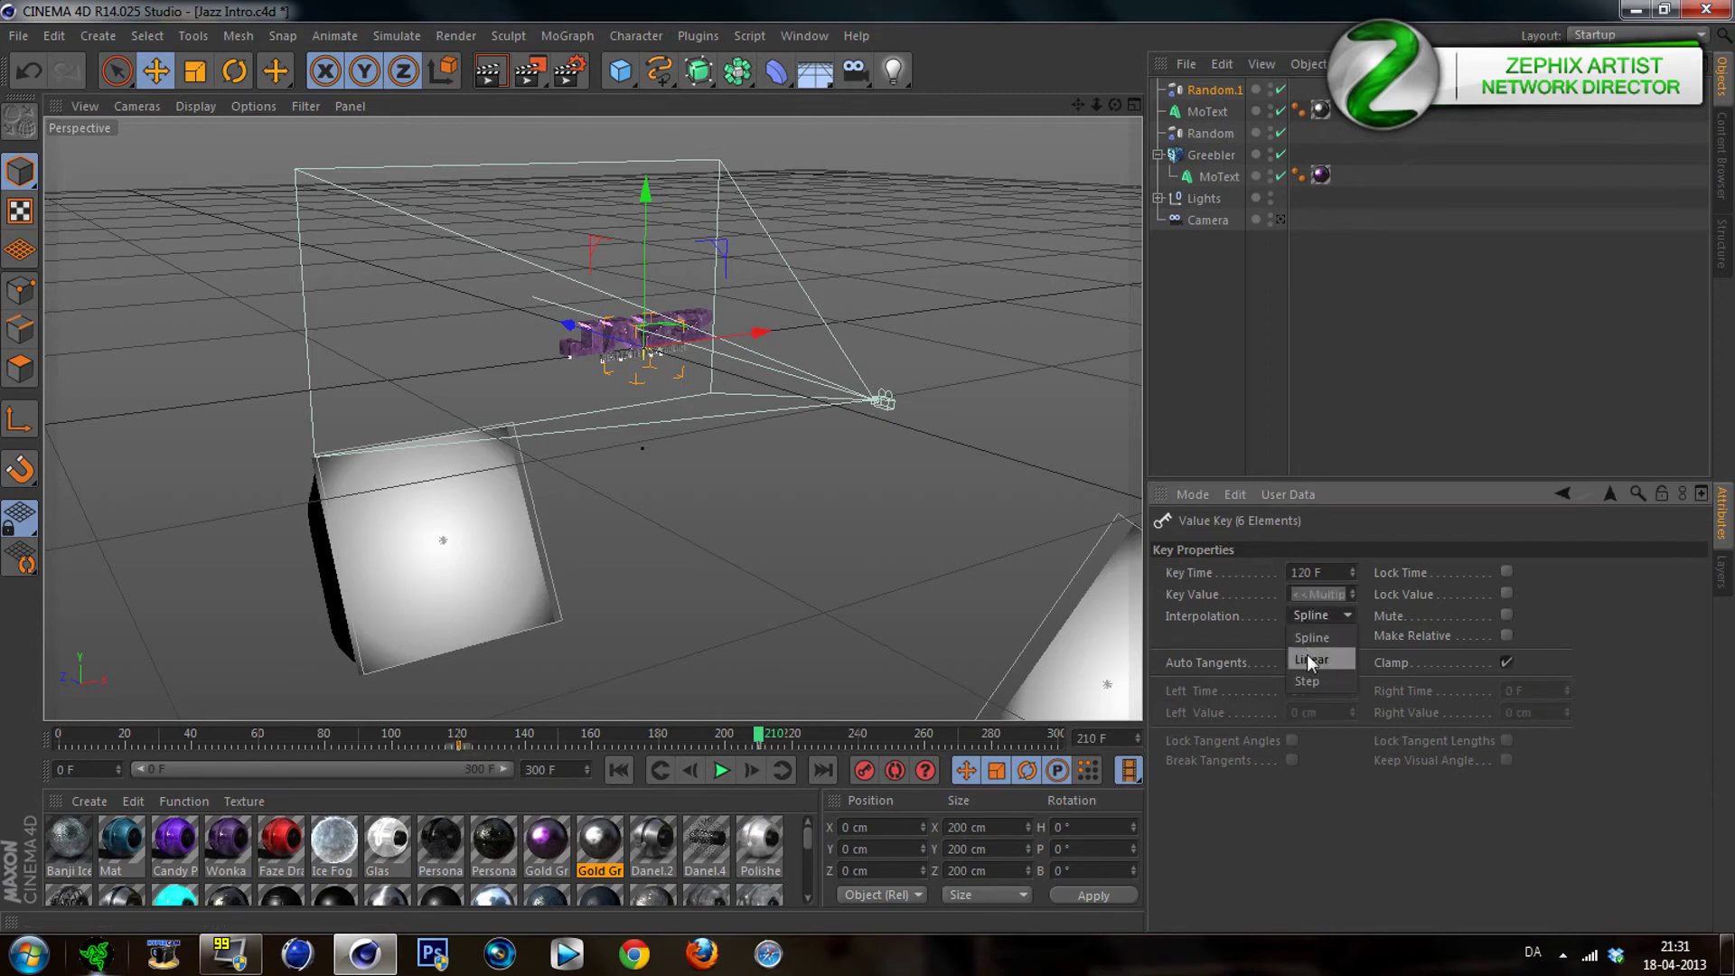
# Collapse the Greebler hierarchy and select MoText together with Random.1
pyautogui.click(1272, 422)
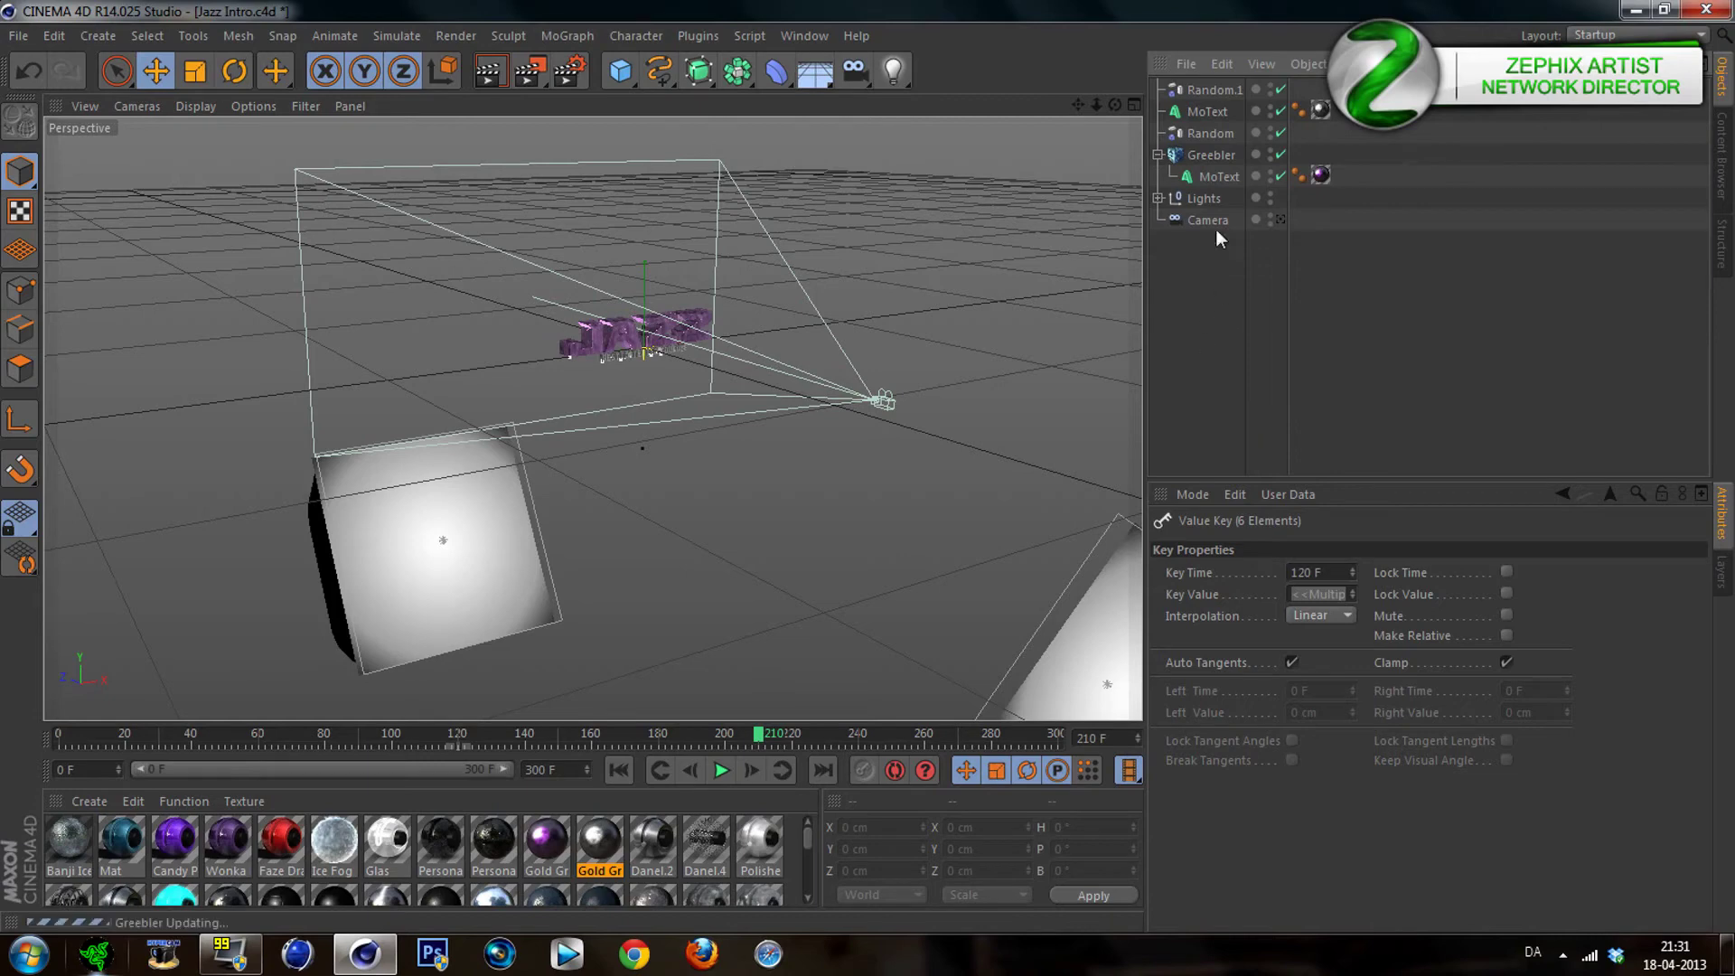
pyautogui.click(1158, 155)
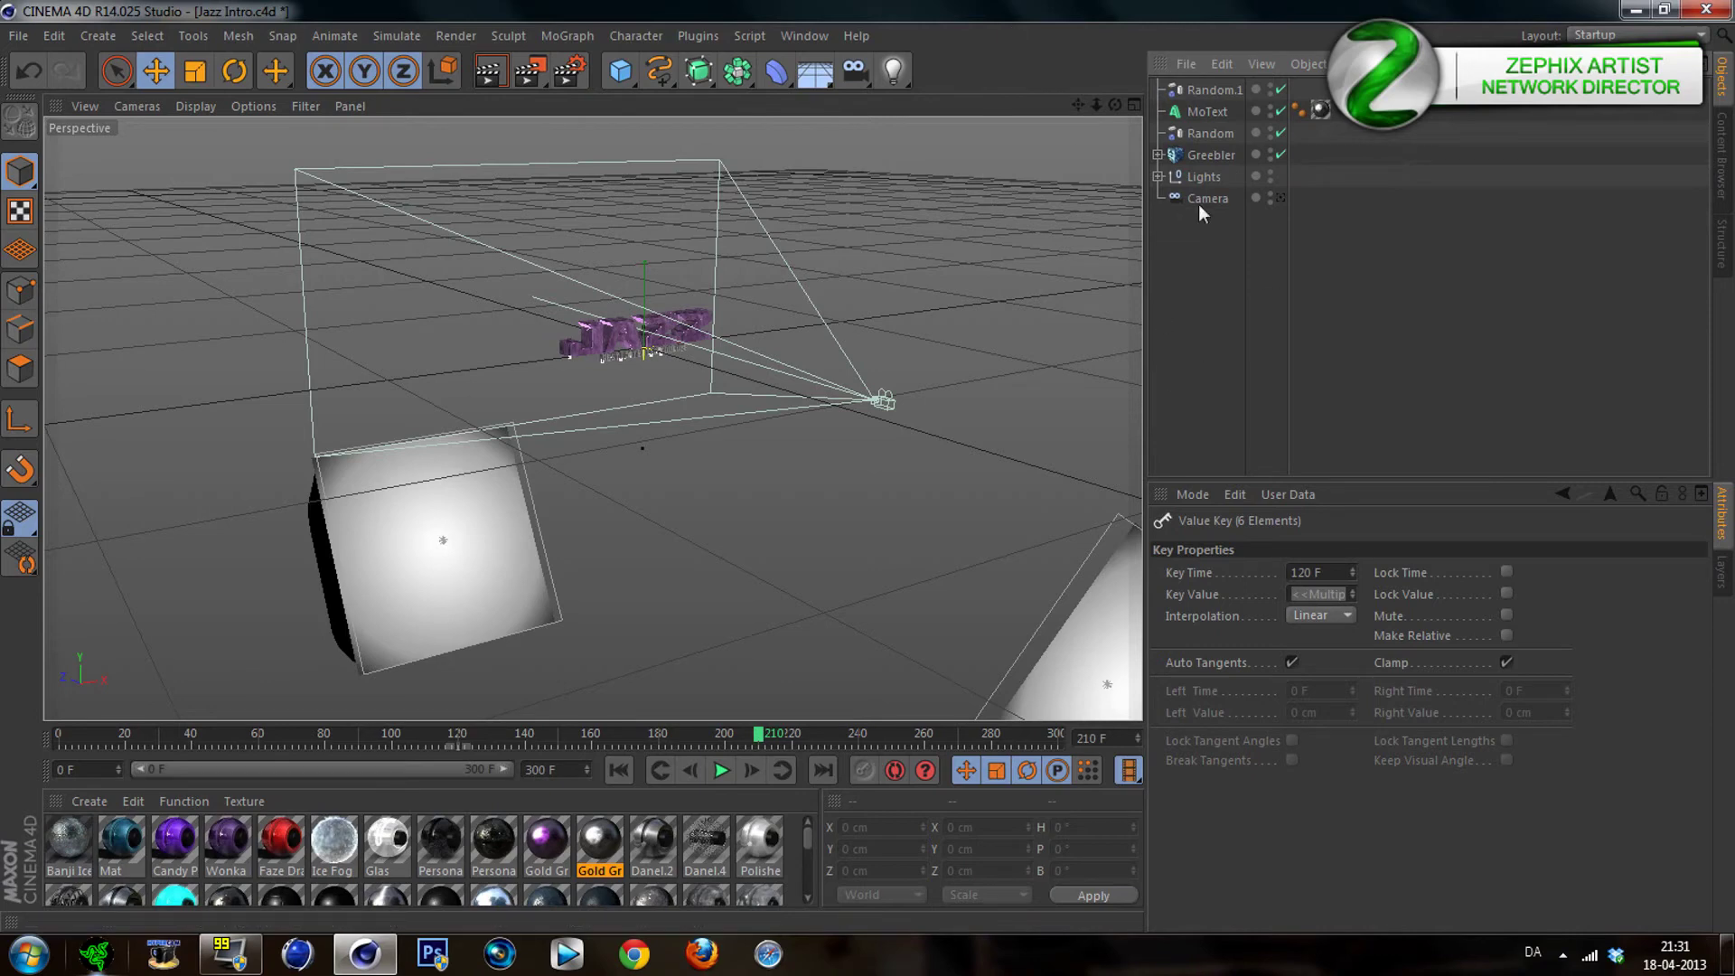
pyautogui.click(1197, 109)
pyautogui.keyDown('ctrl'); pyautogui.click(1195, 92); pyautogui.keyUp('ctrl')
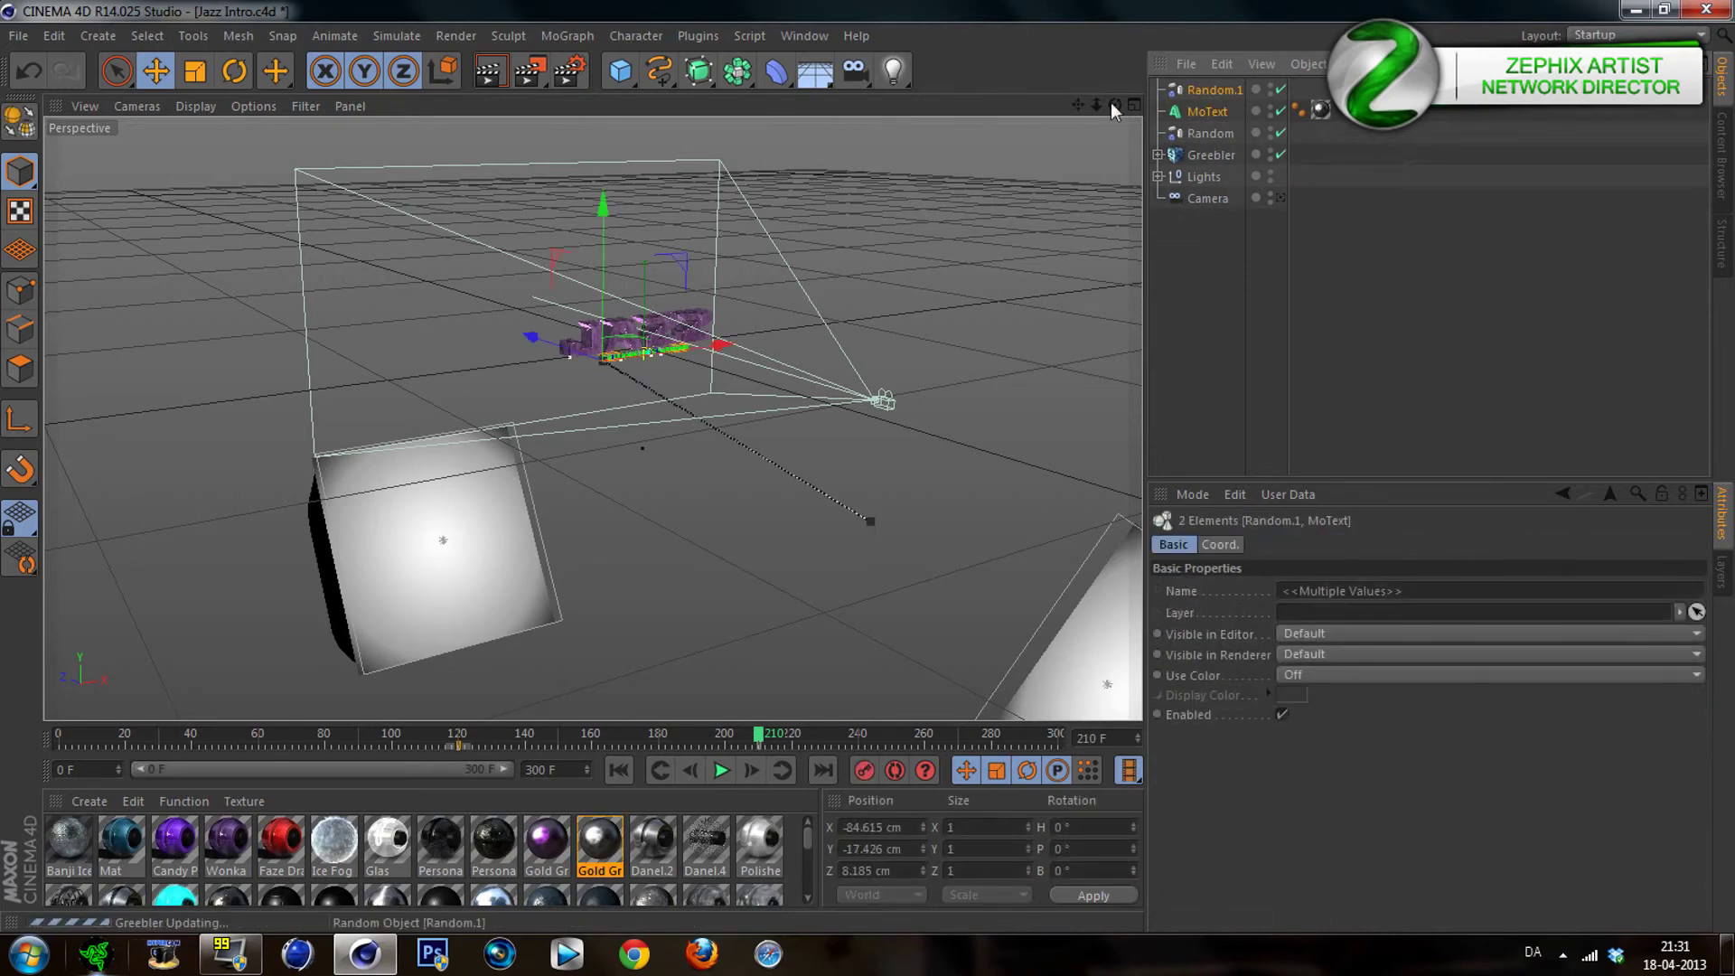
# Add a MoGraph Group effector and nest Random.1 and MoText inside it
pyautogui.click(568, 36)
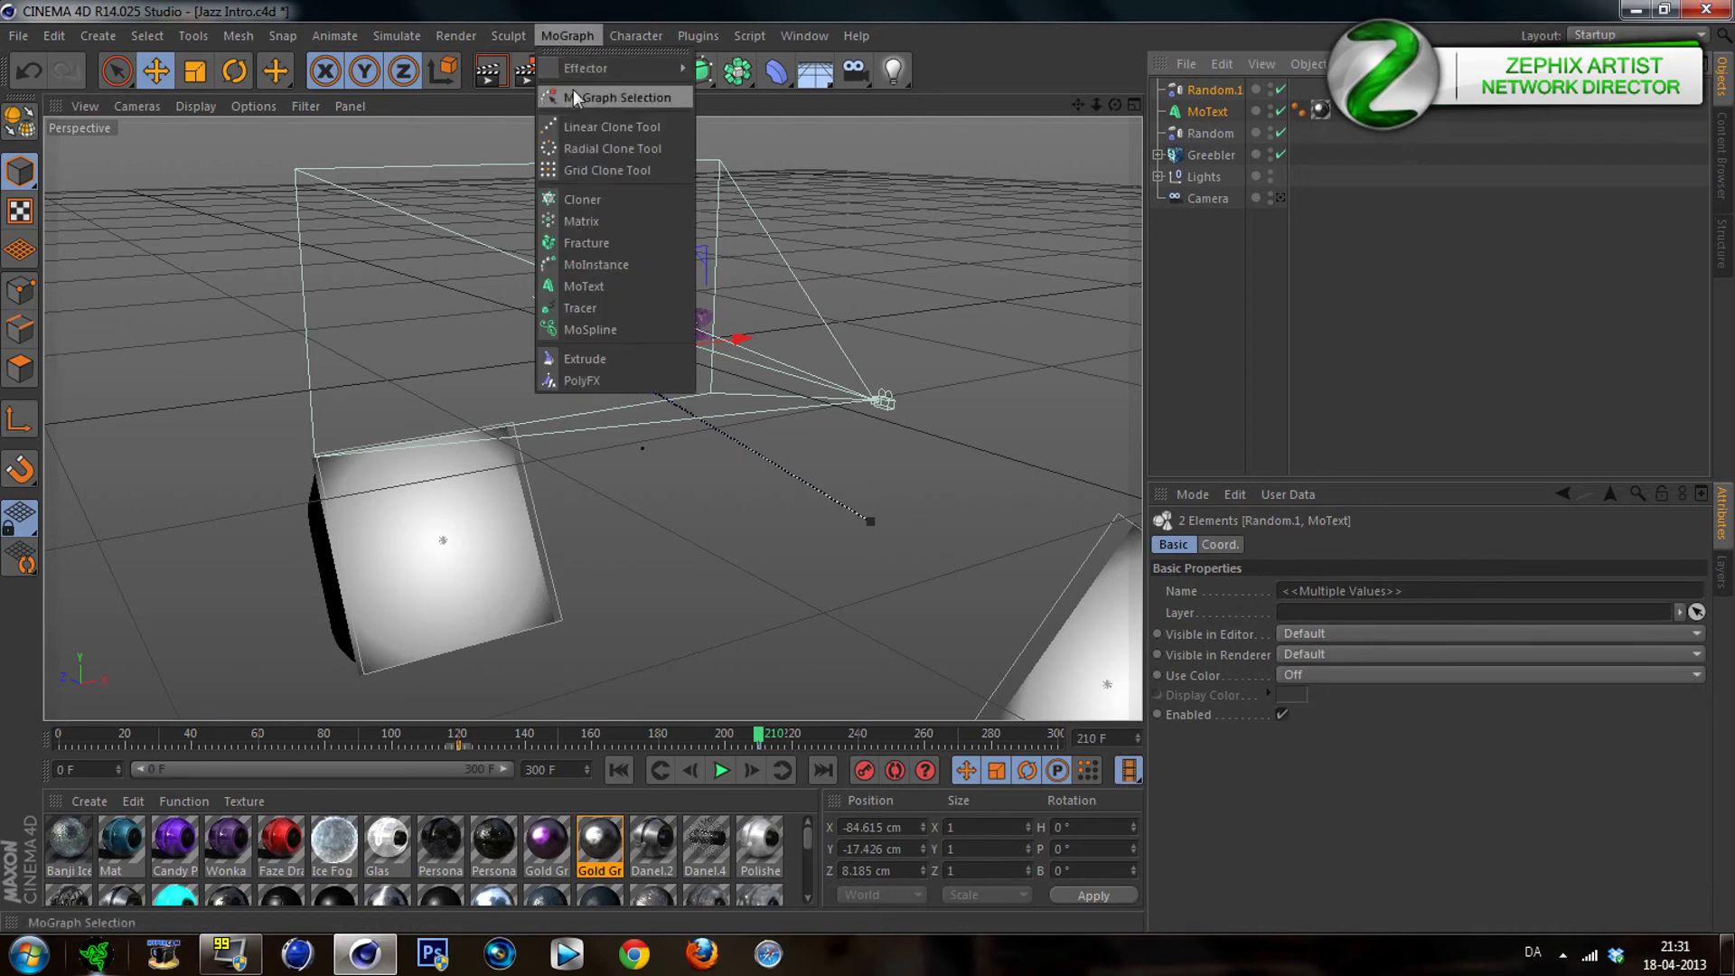
pyautogui.moveTo(633, 73)
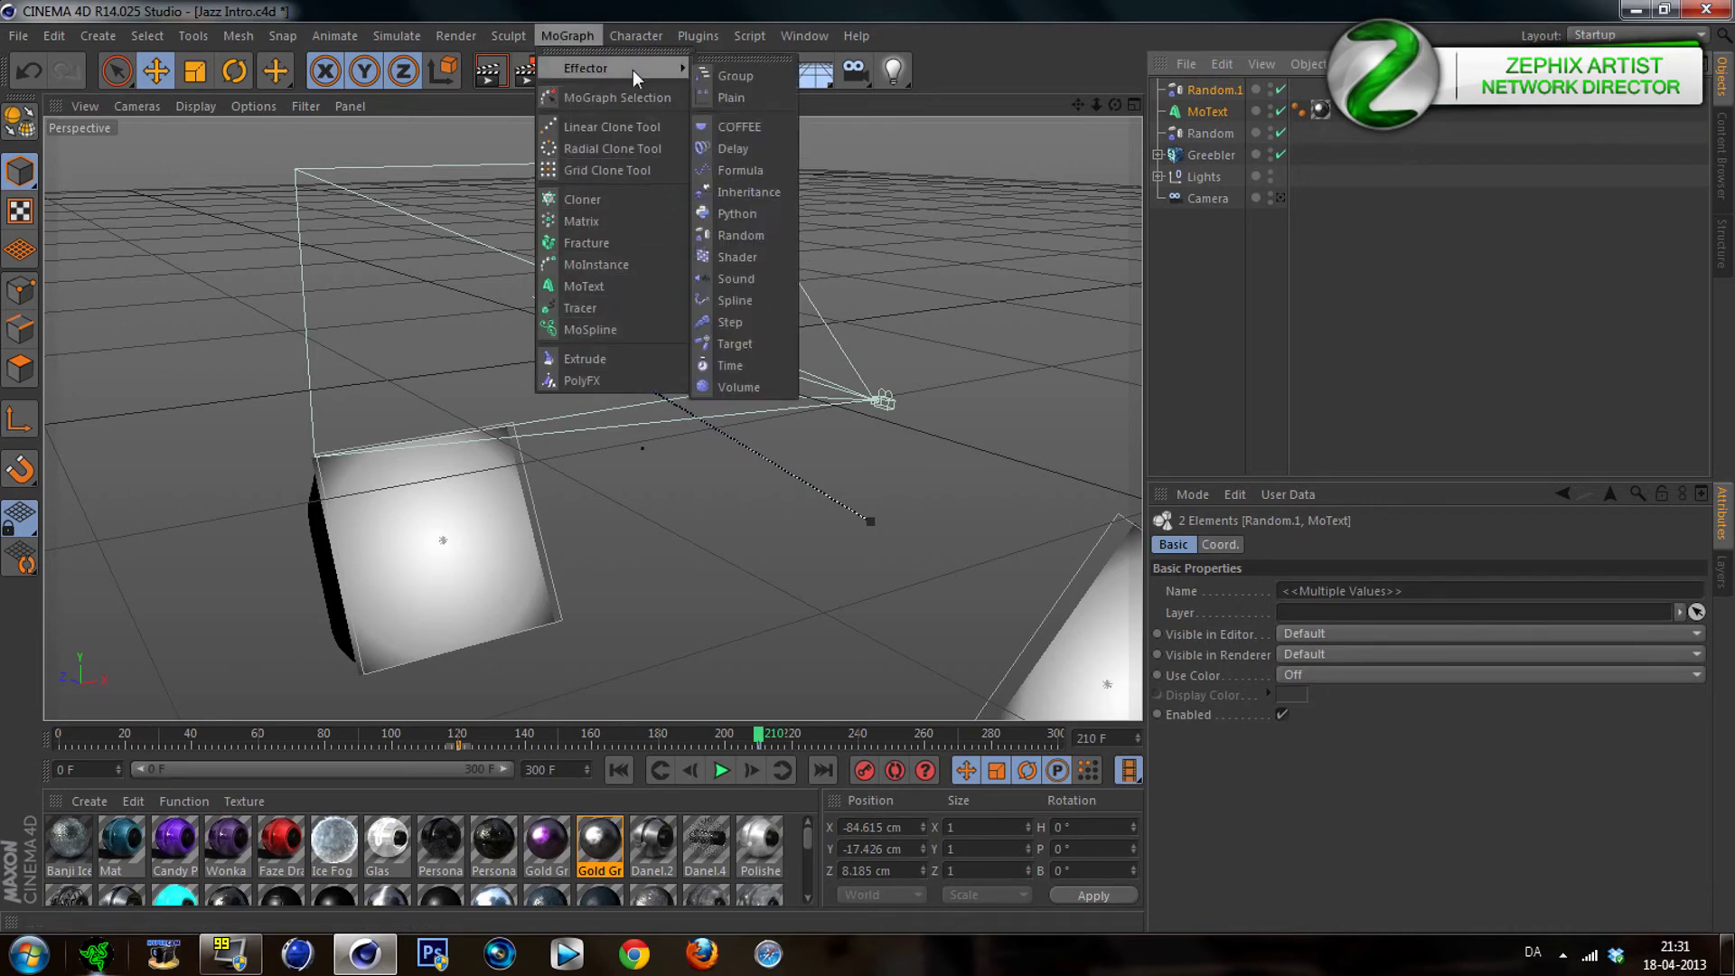
pyautogui.click(723, 76)
pyautogui.click(1211, 111)
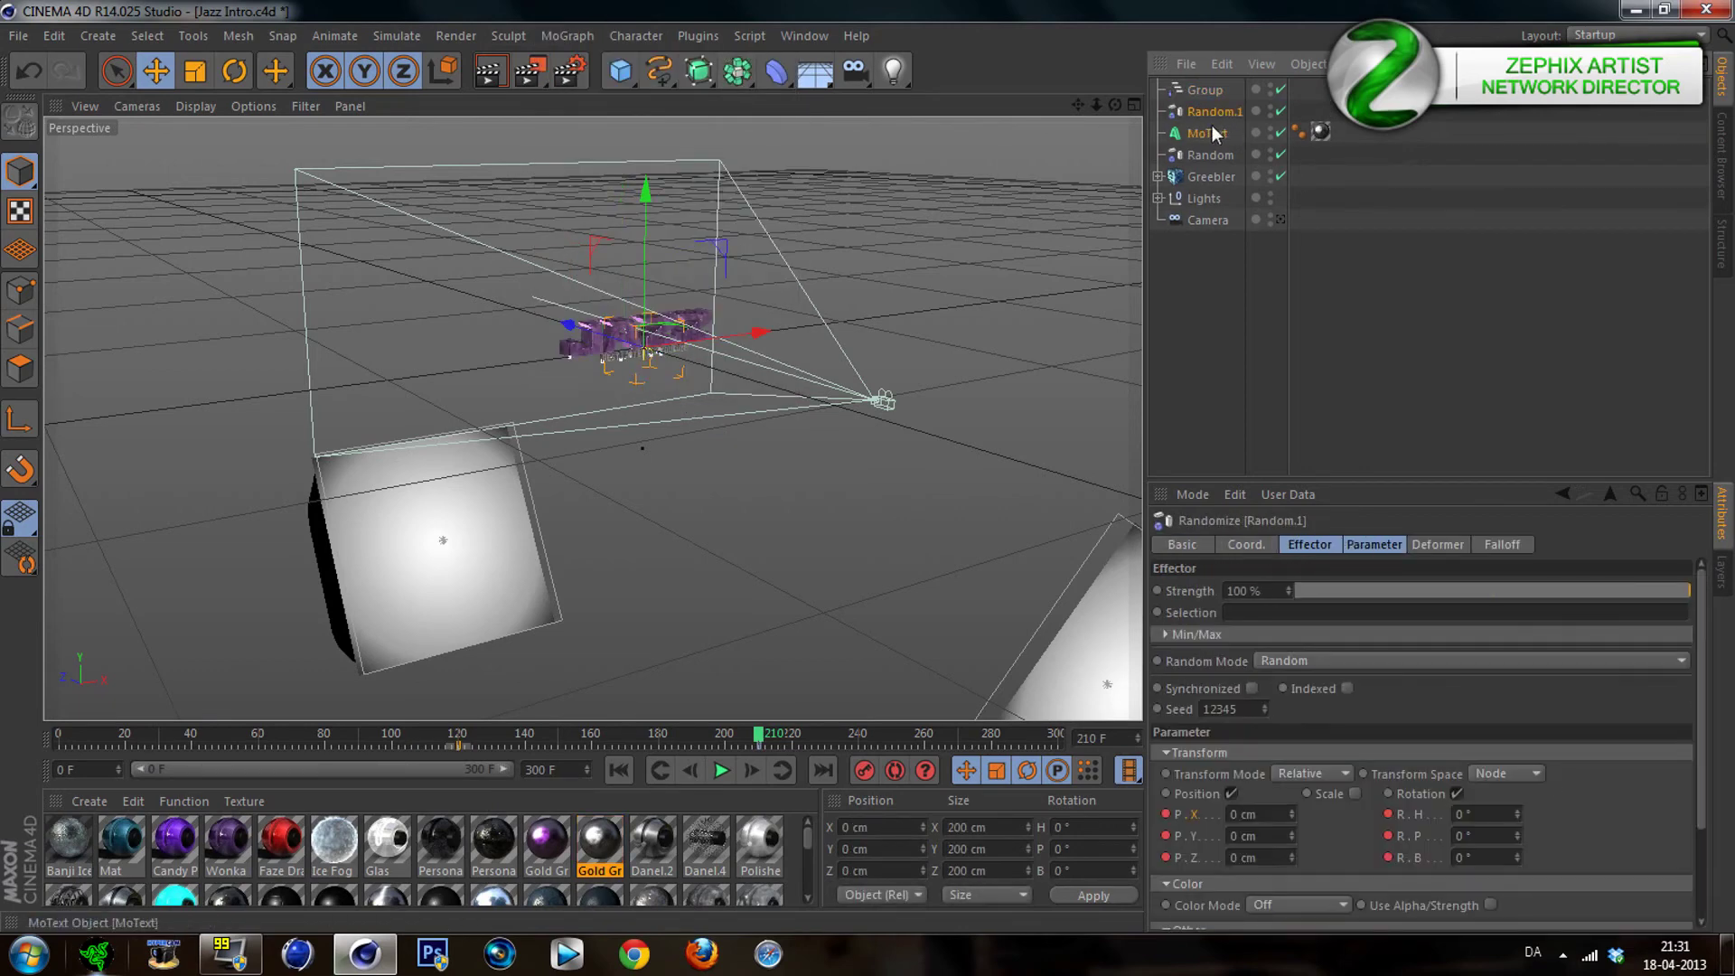
pyautogui.keyDown('ctrl'); pyautogui.click(1215, 134); pyautogui.keyUp('ctrl')
pyautogui.moveTo(1216, 134); pyautogui.dragTo(1220, 92)
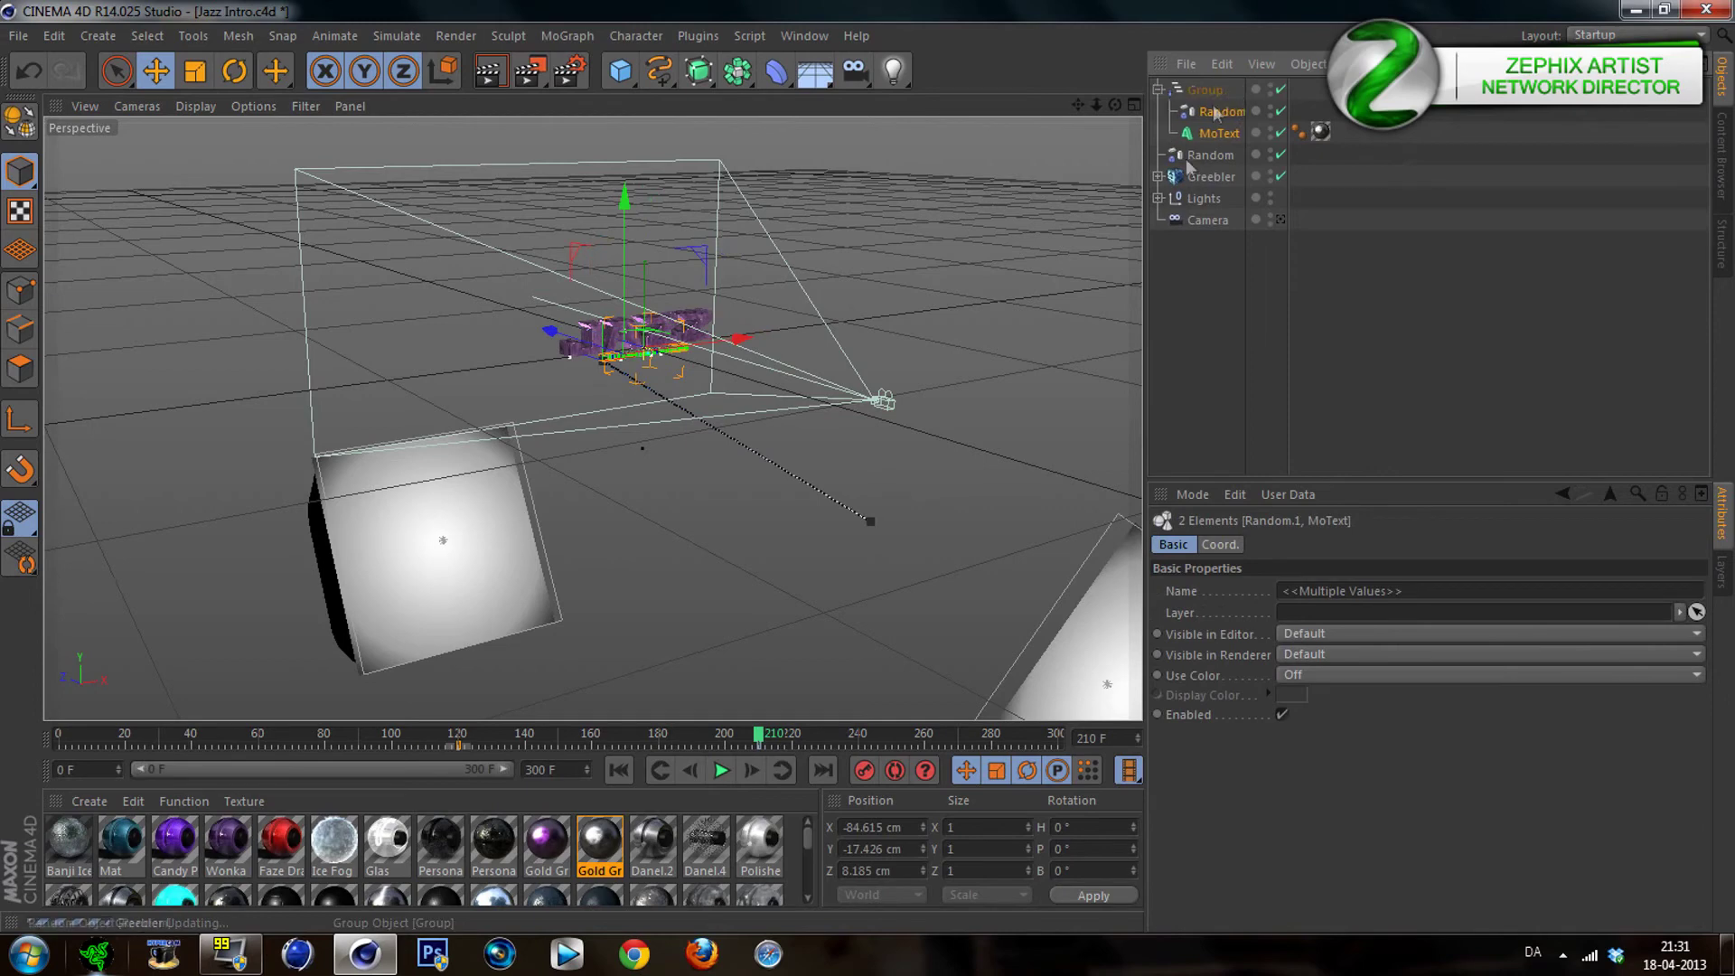
pyautogui.click(1158, 90)
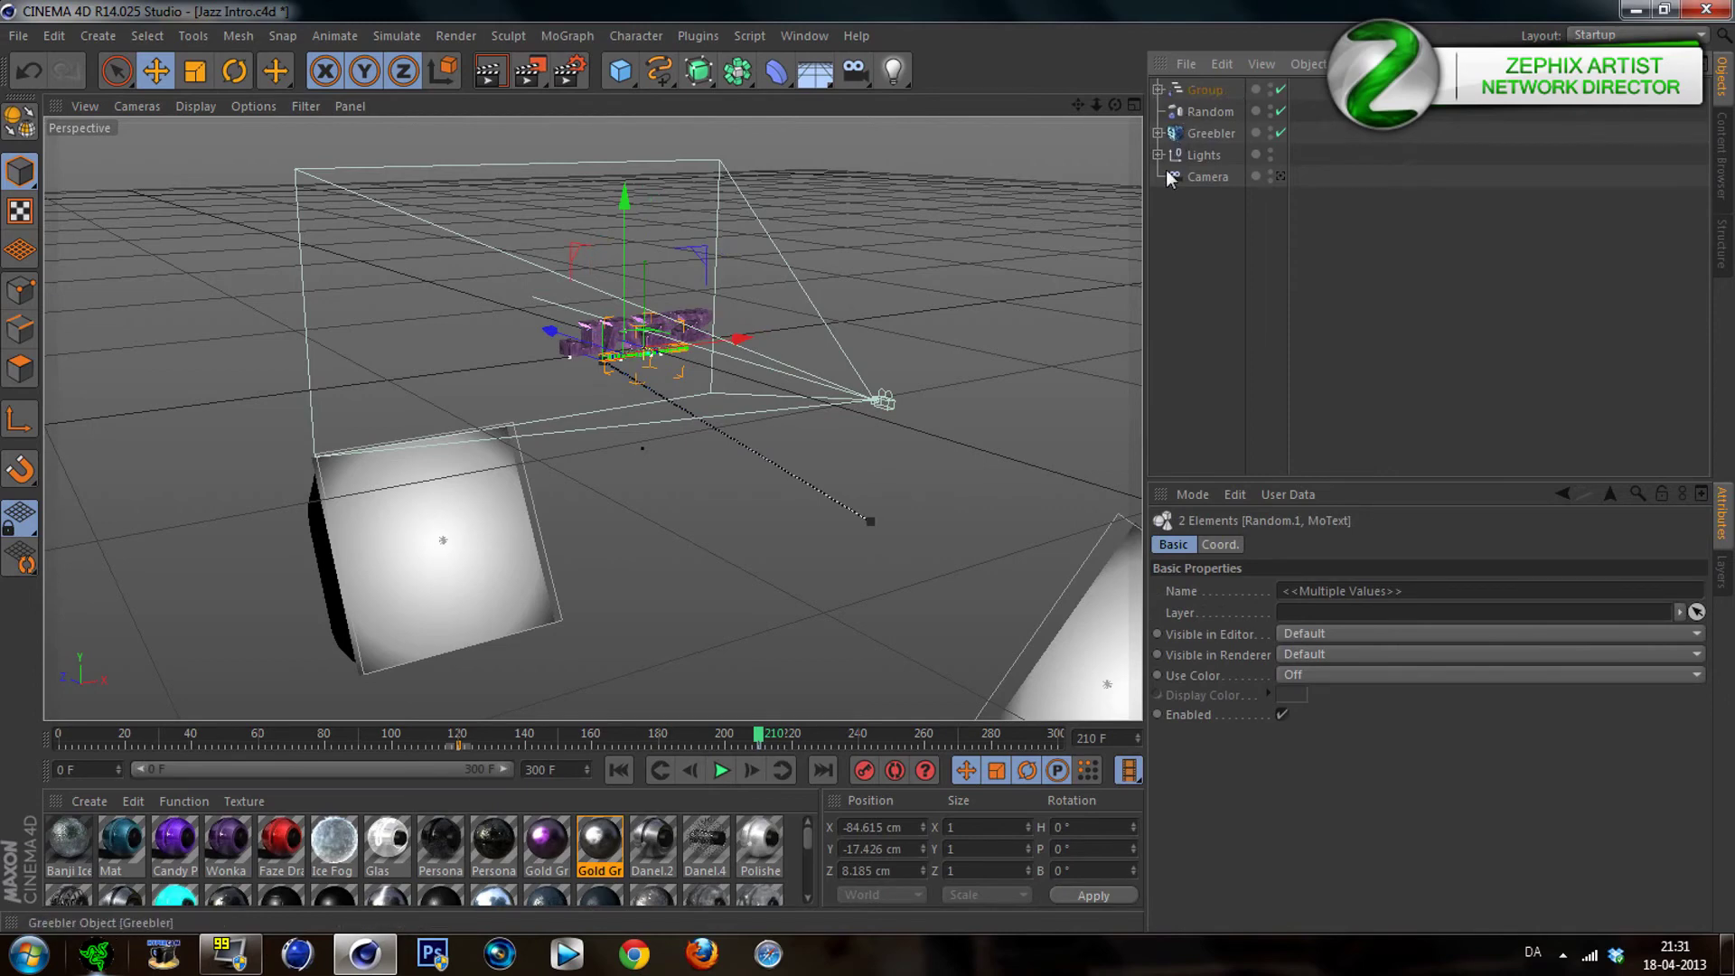
# Preview the animation at frames 186 and 136, then deselect the Group
pyautogui.click(679, 737)
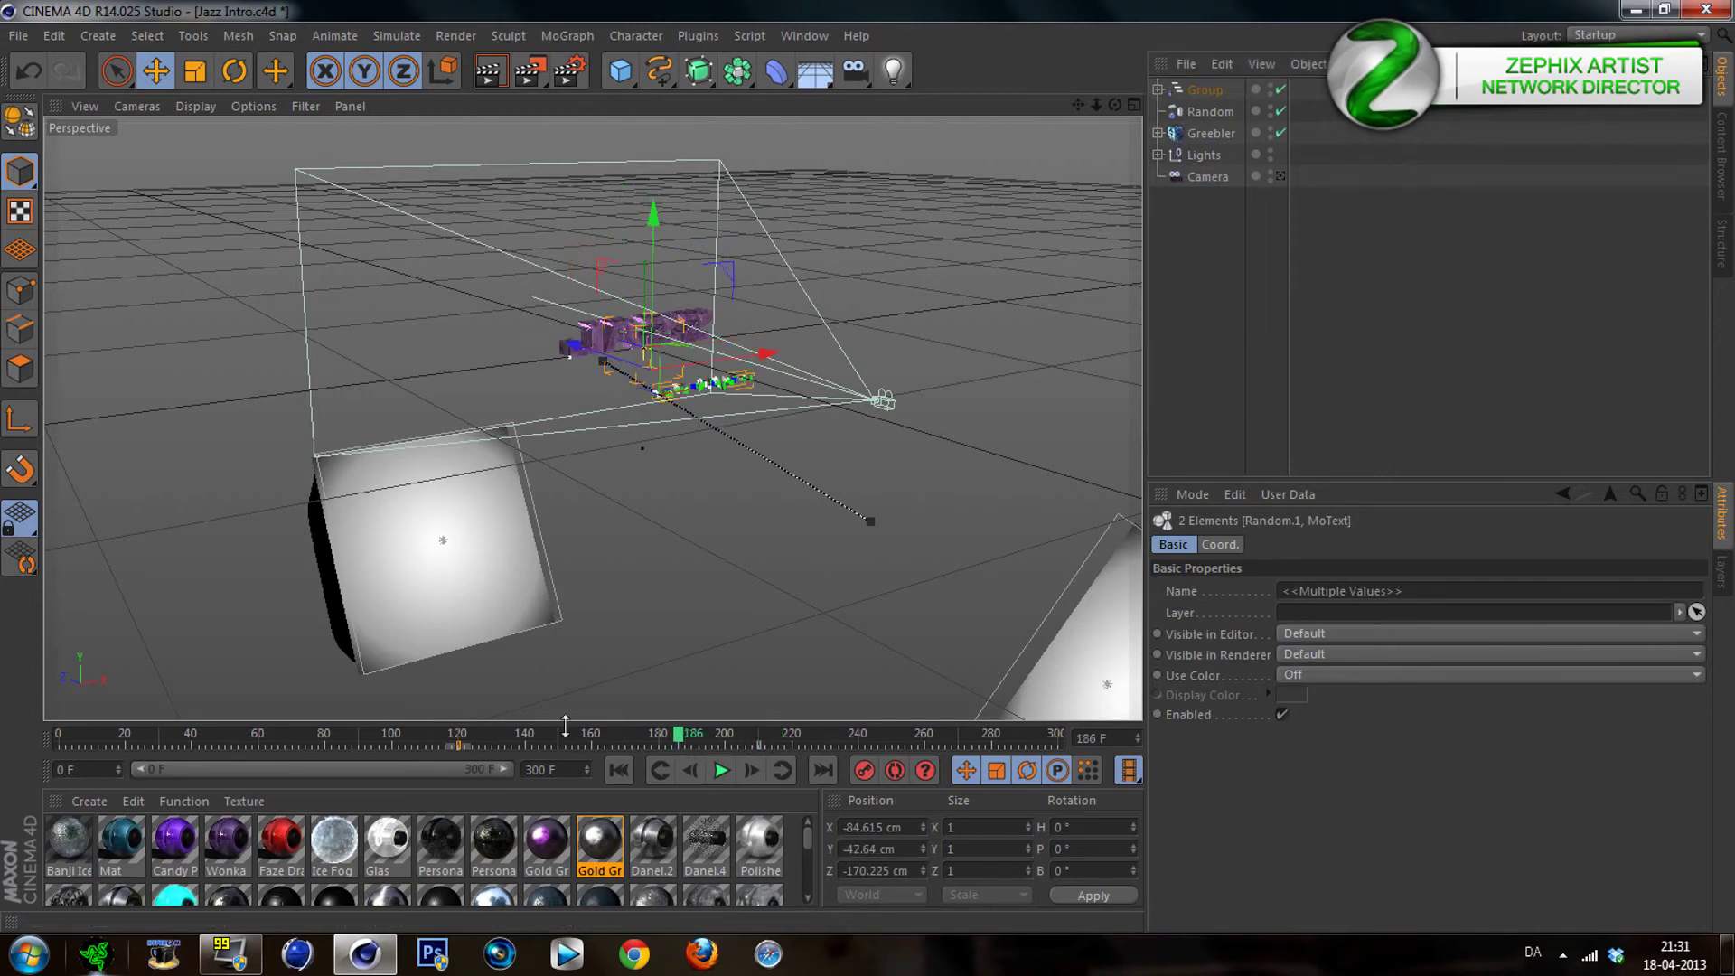
pyautogui.click(514, 736)
pyautogui.click(1191, 233)
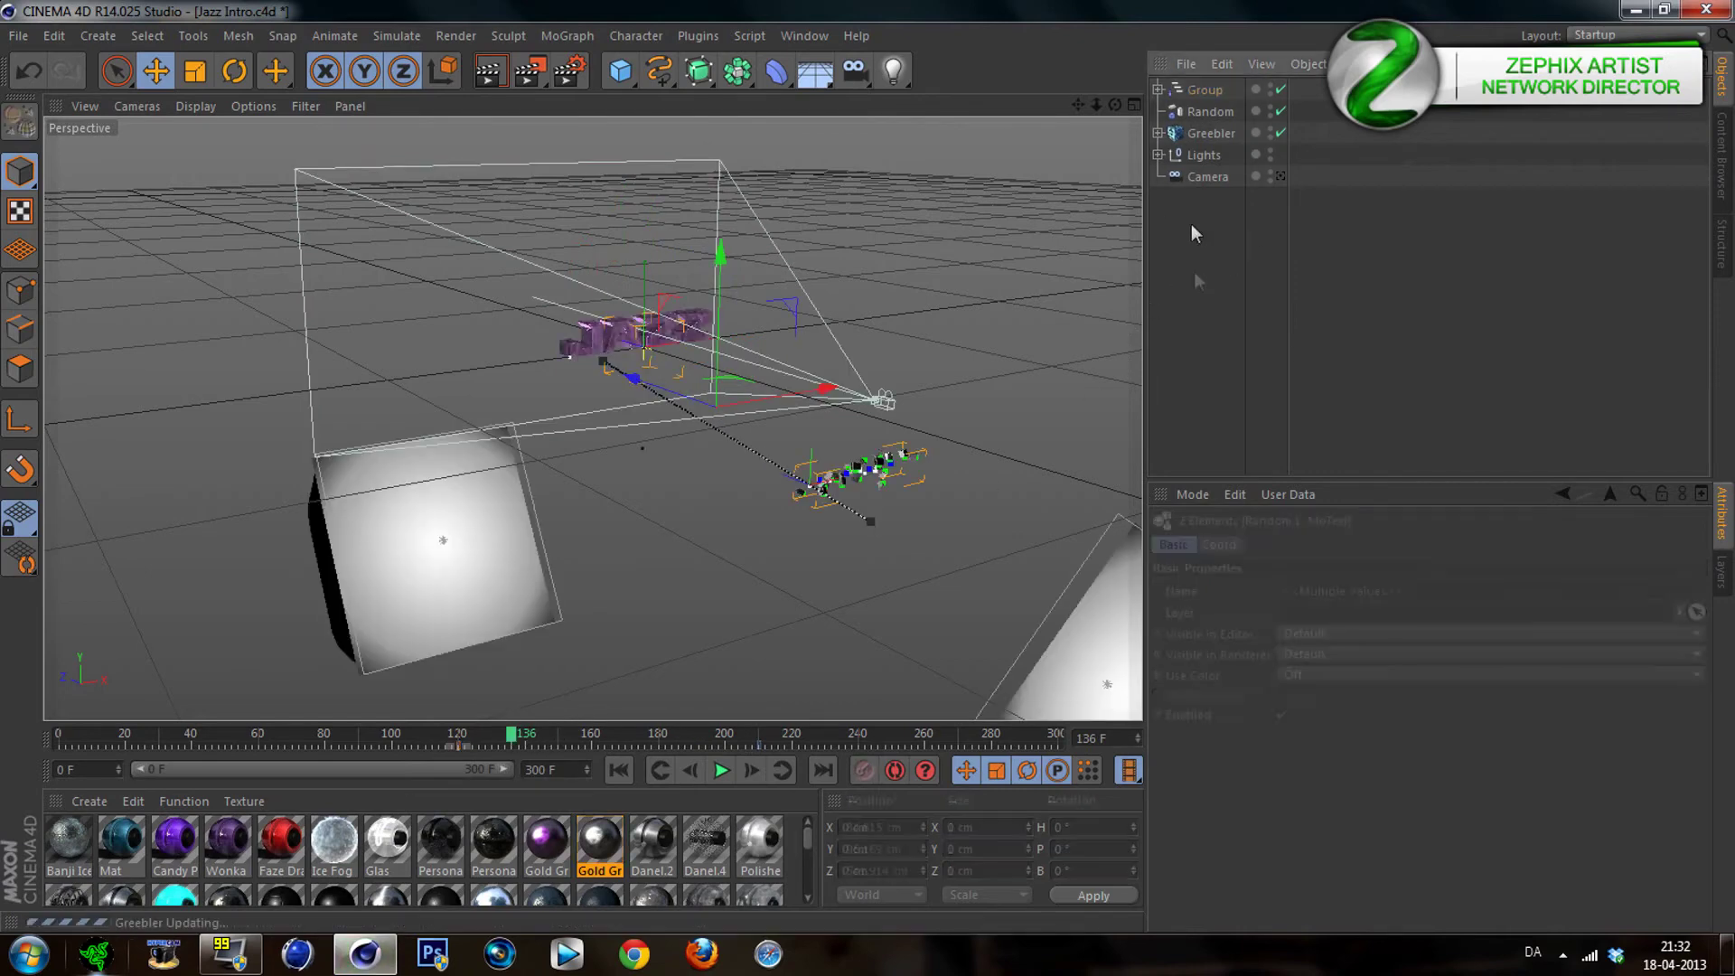
# Rename the first group to 'Best Content on Youtube'
pyautogui.doubleClick(1207, 90)
pyautogui.write('Best')
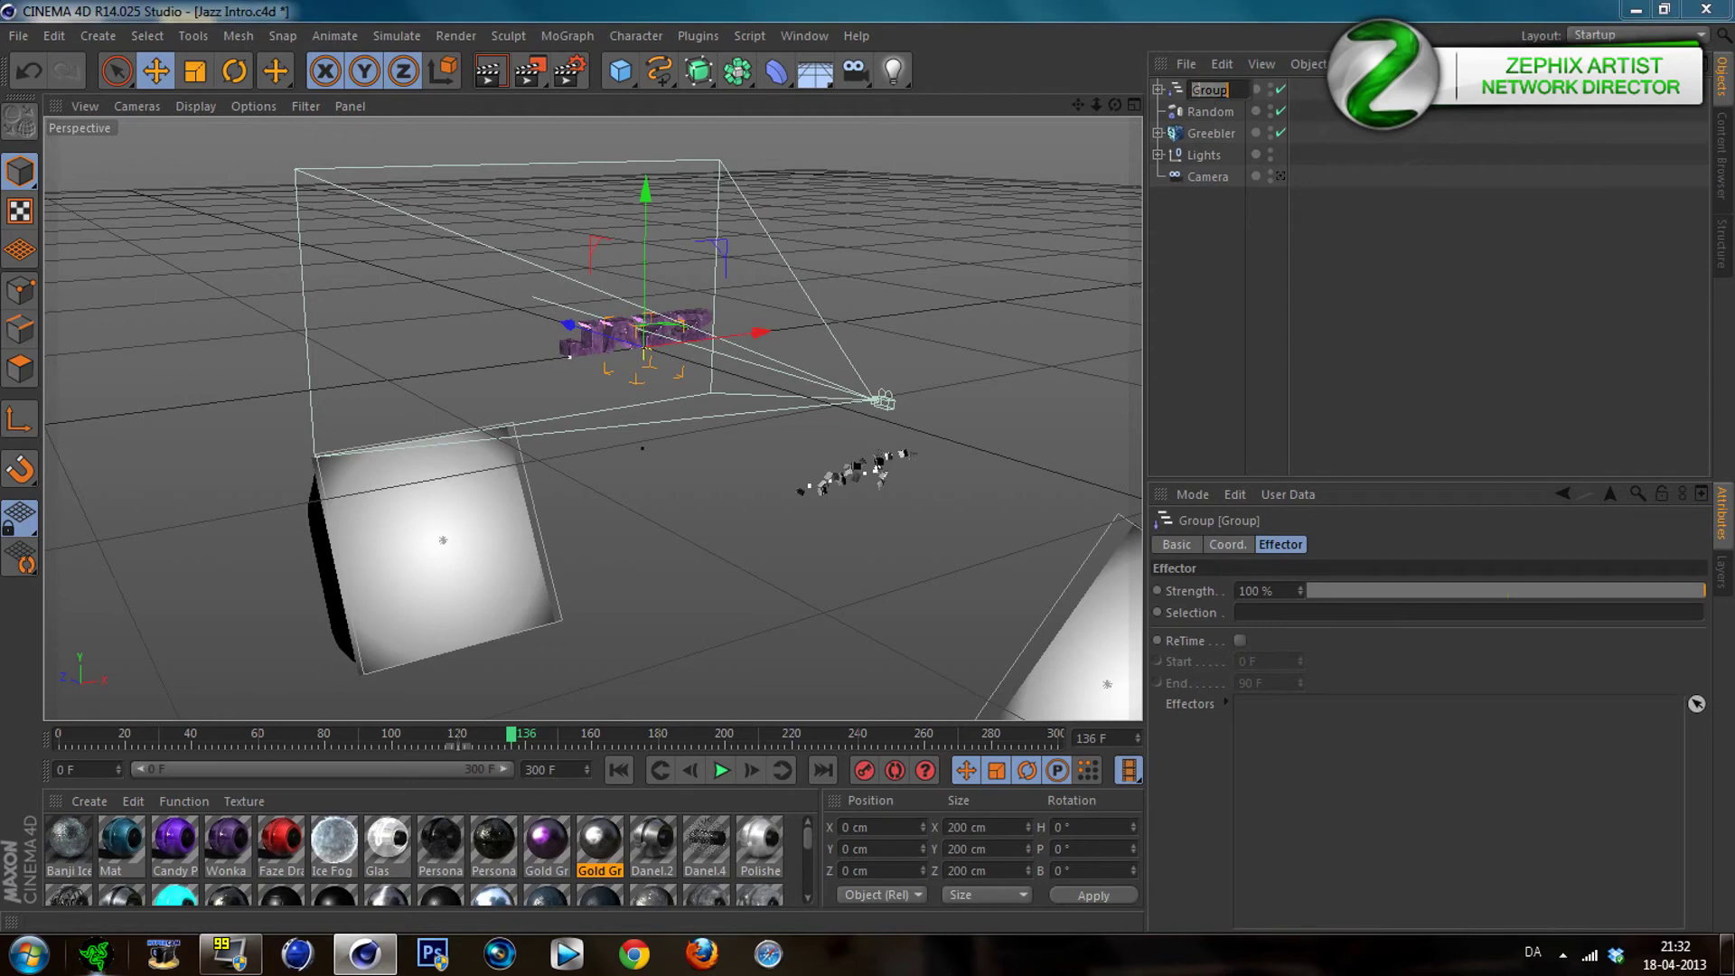
pyautogui.press('BackSpace')
pyautogui.press('BackSpace')
pyautogui.press('BackSpace')
pyautogui.press('BackSpace')
pyautogui.write('Content on Youtube')
pyautogui.press('Return')
pyautogui.click(1205, 112)
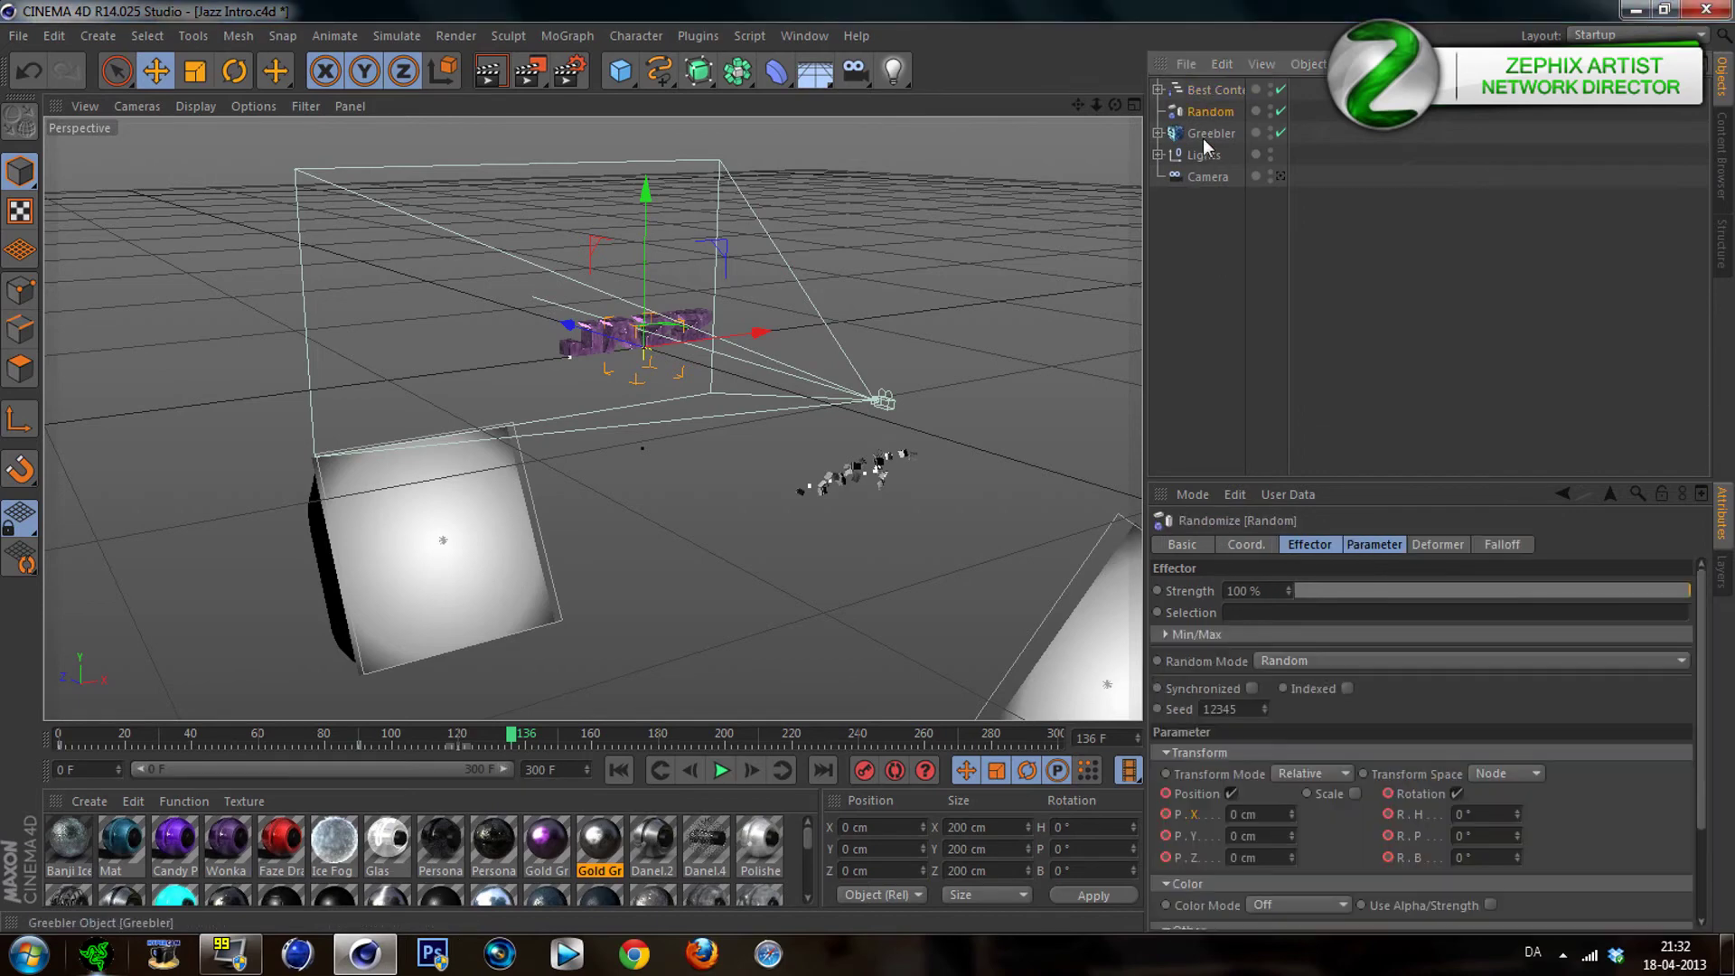
# Add another Group effector and move Greebler and Lights into it
pyautogui.keyDown('ctrl'); pyautogui.click(1211, 134); pyautogui.keyUp('ctrl')
pyautogui.click(550, 35)
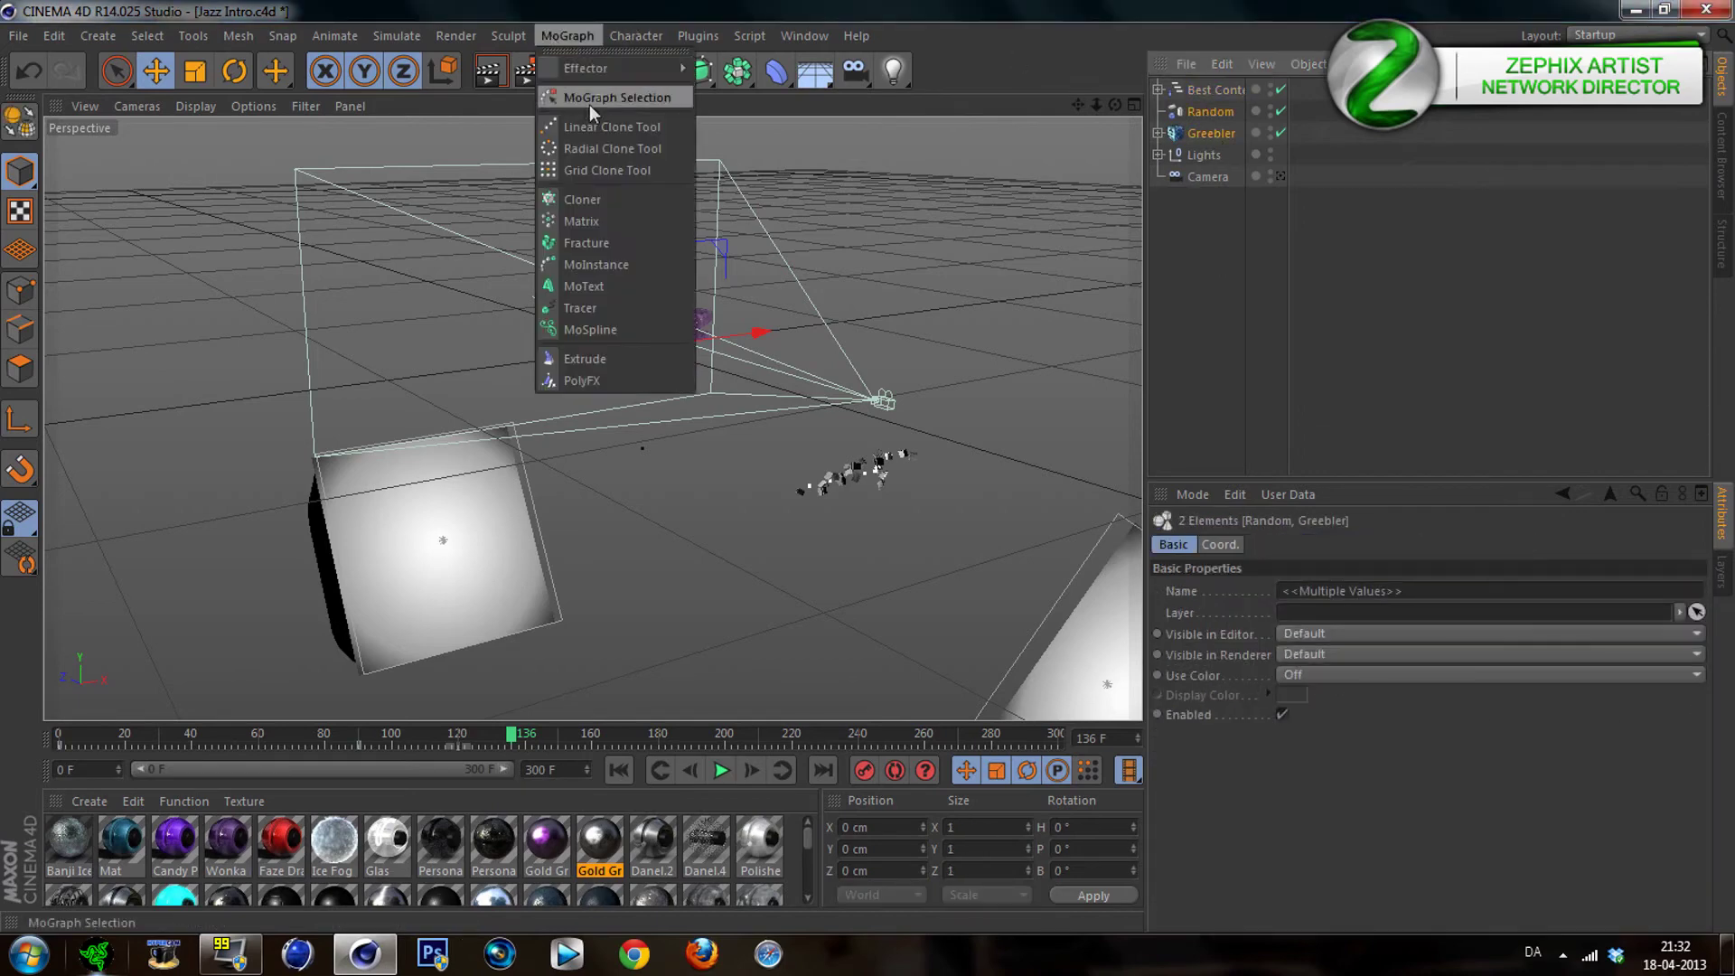
pyautogui.moveTo(599, 75)
pyautogui.click(727, 77)
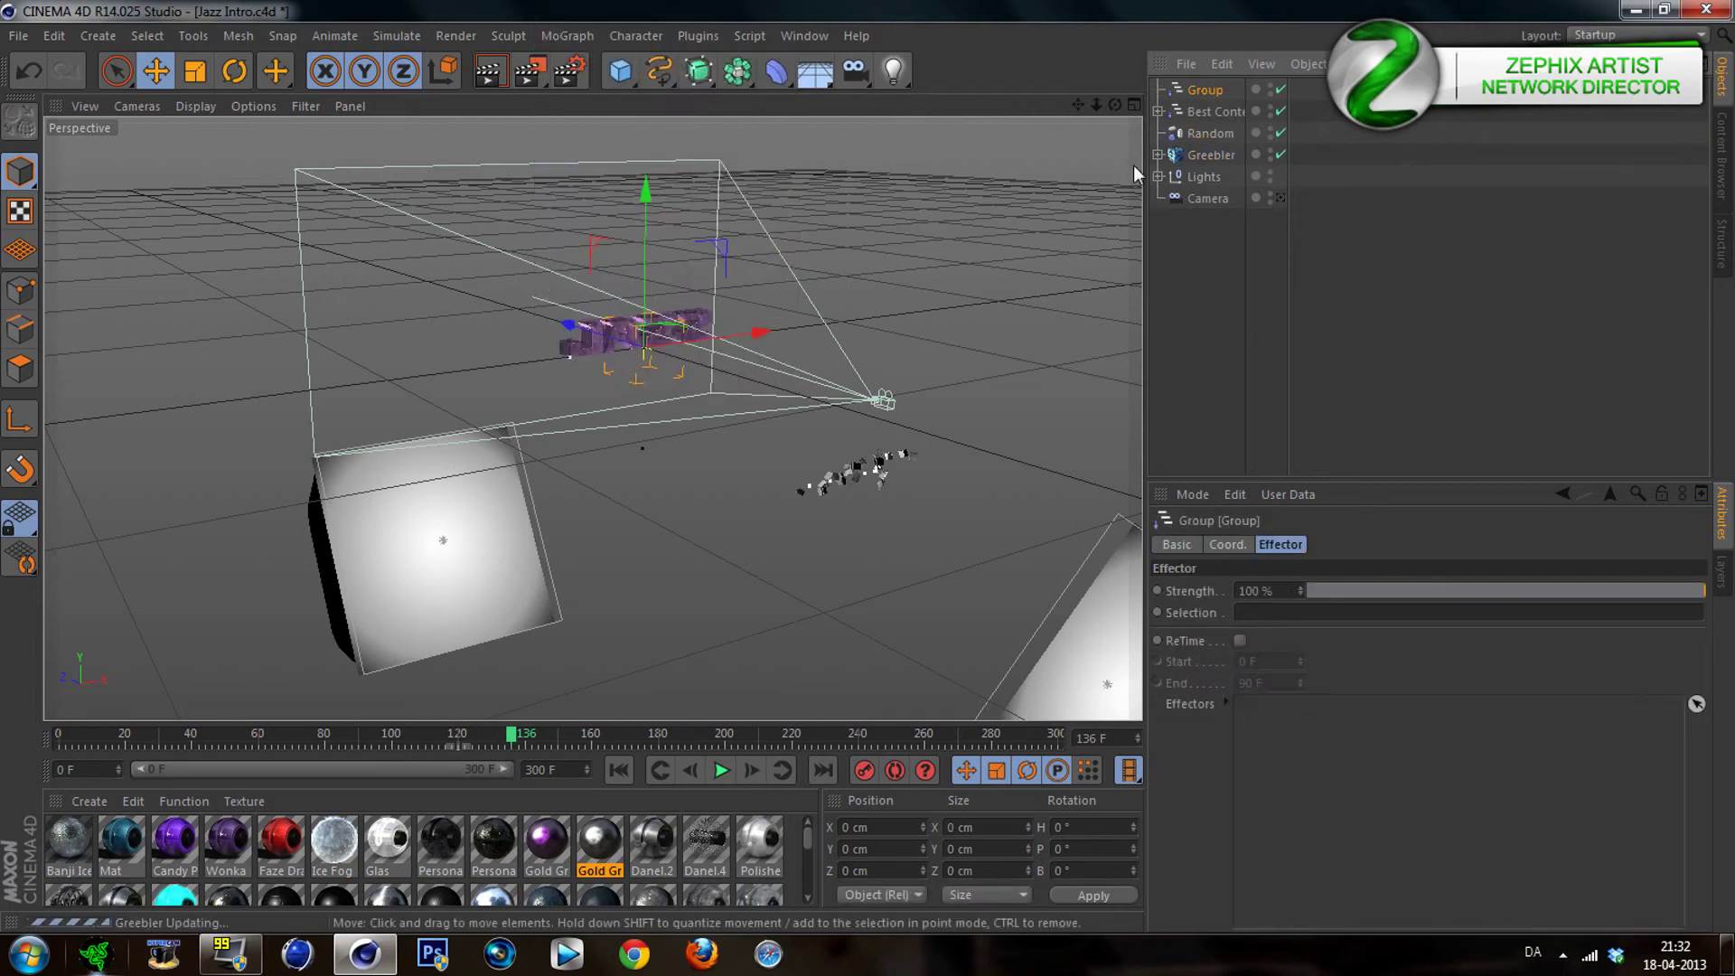
pyautogui.click(1215, 154)
pyautogui.keyDown('ctrl'); pyautogui.click(1207, 178); pyautogui.keyUp('ctrl')
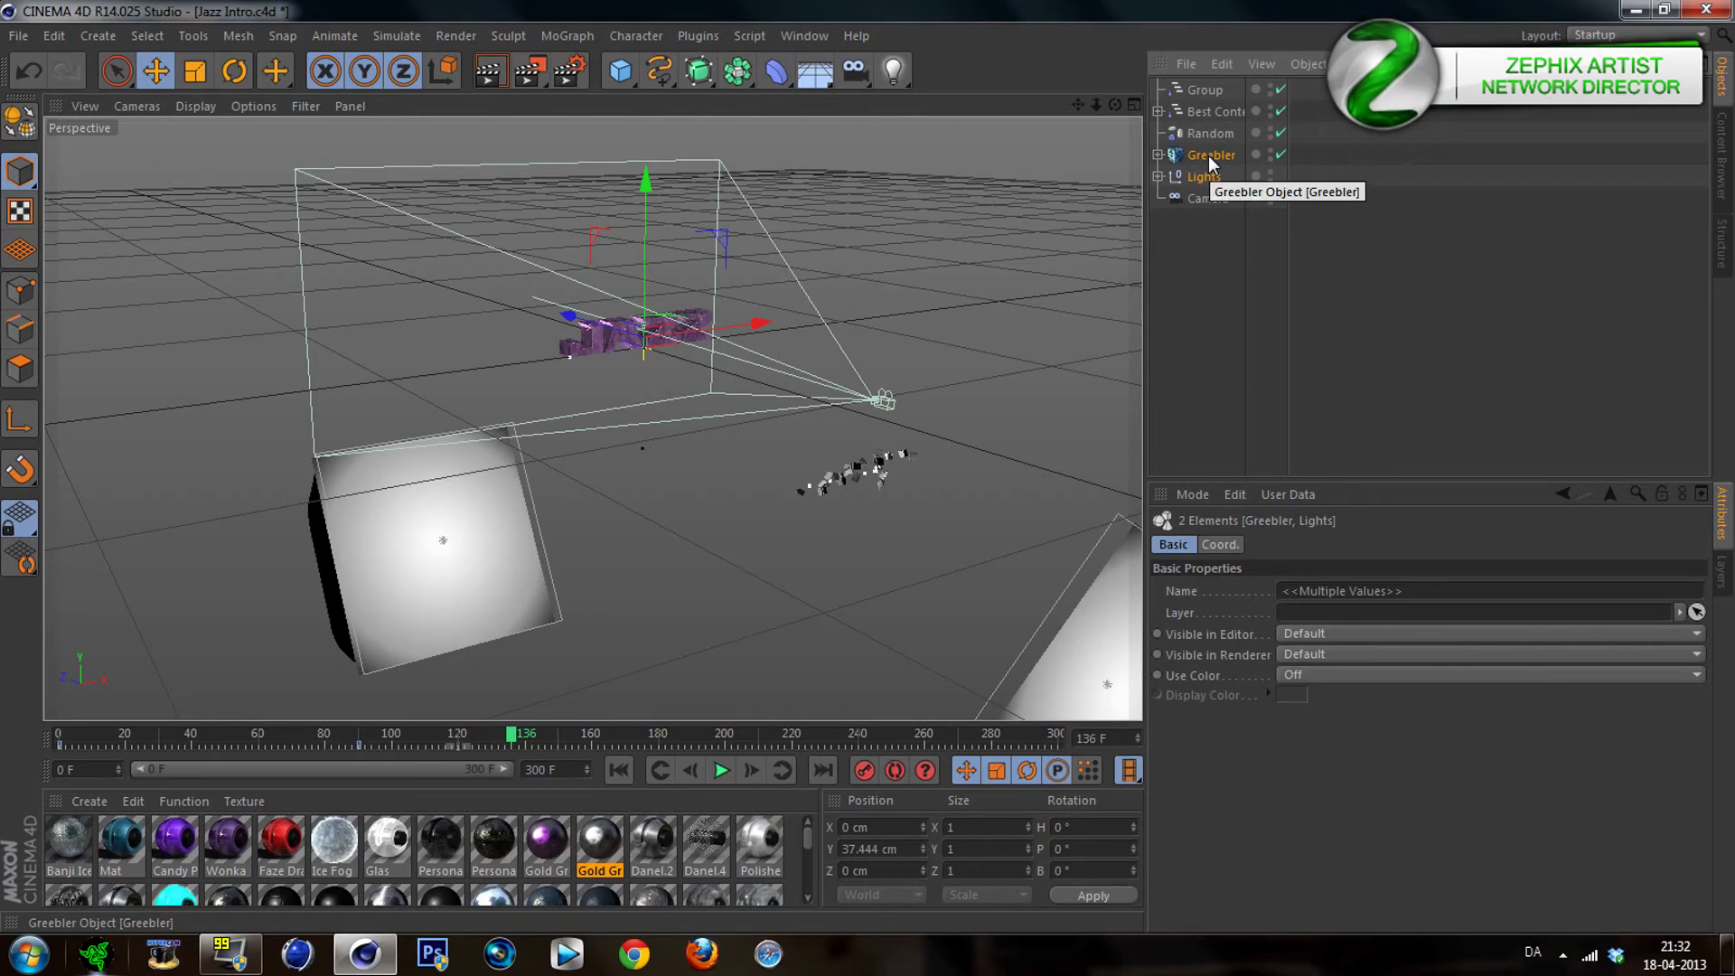
pyautogui.moveTo(1211, 88); pyautogui.dragTo(1209, 85)
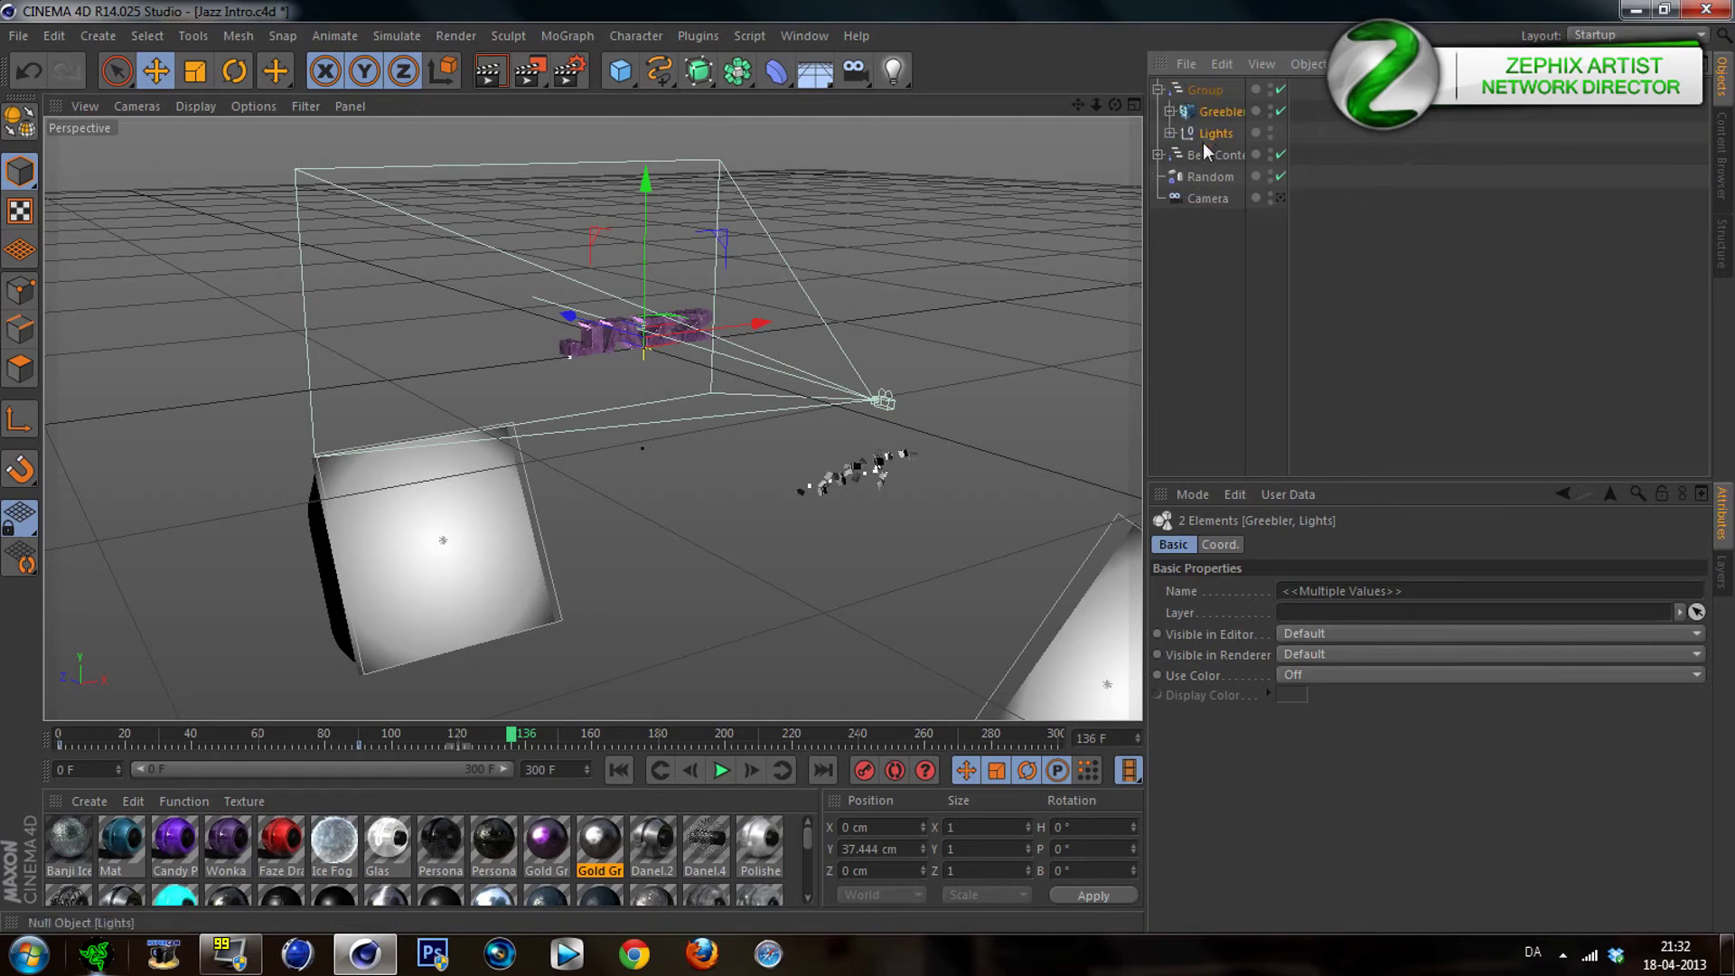
pyautogui.click(1158, 90)
# Name the new group 'Jazz Text', widen the name column, and check frame 200
pyautogui.doubleClick(1196, 90)
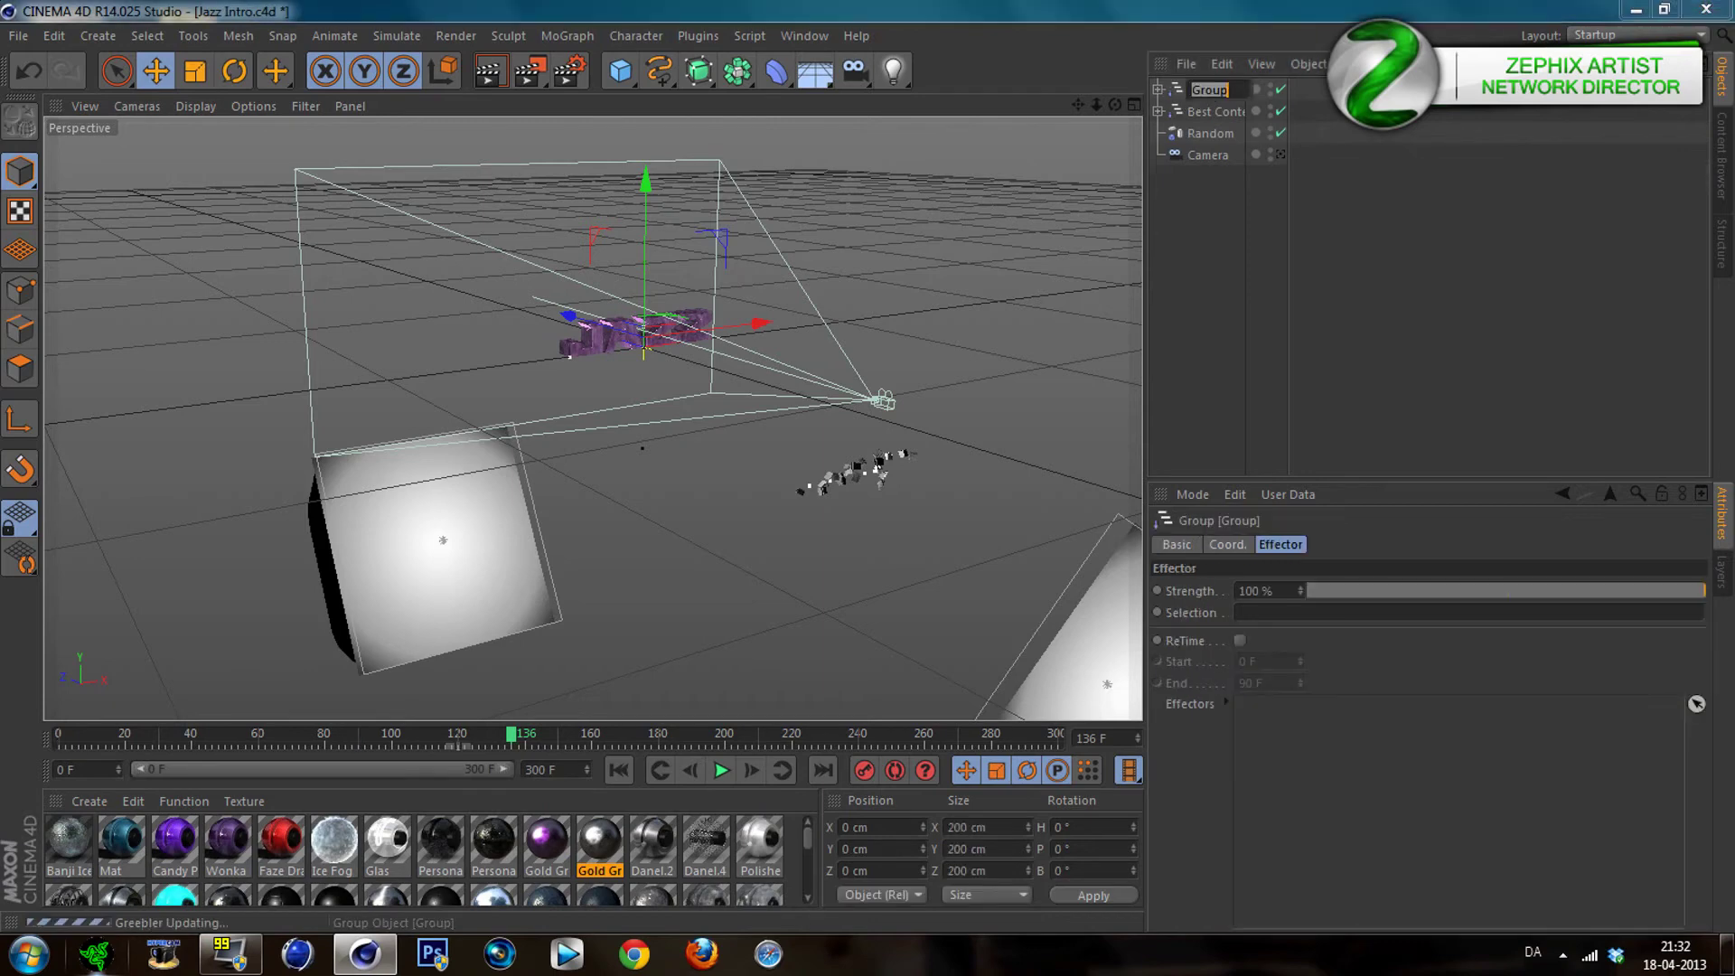
pyautogui.write('Jazz Ten')
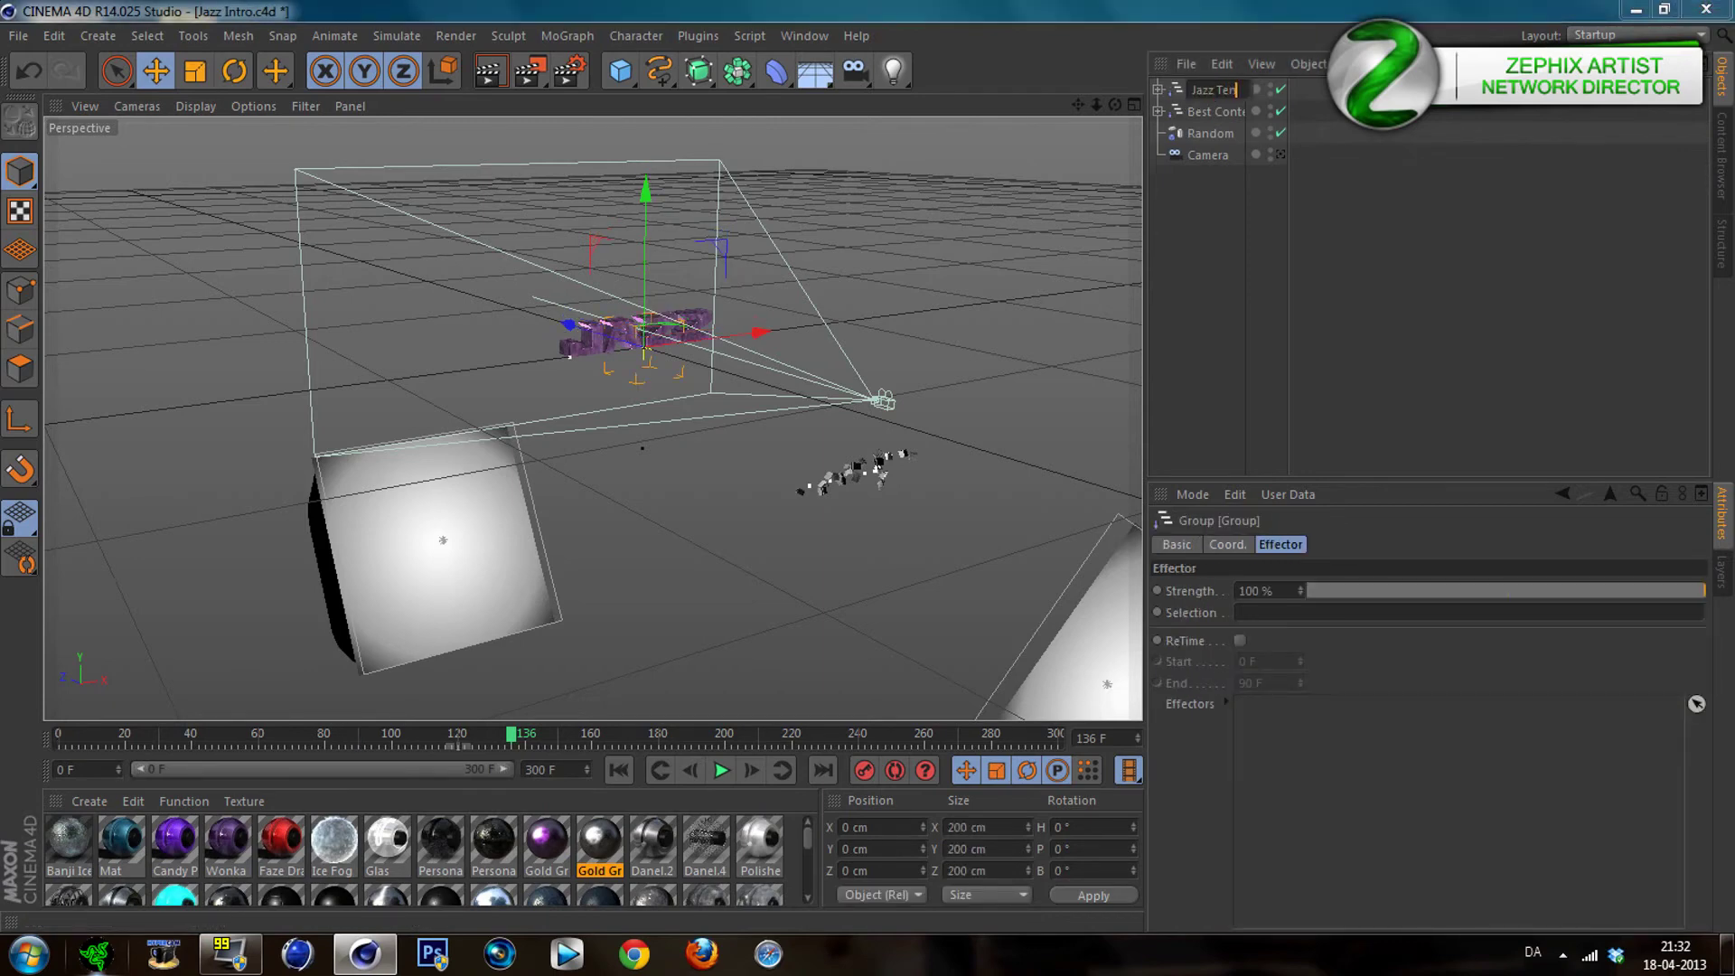
pyautogui.press('BackSpace')
pyautogui.write('xt')
pyautogui.press('Return')
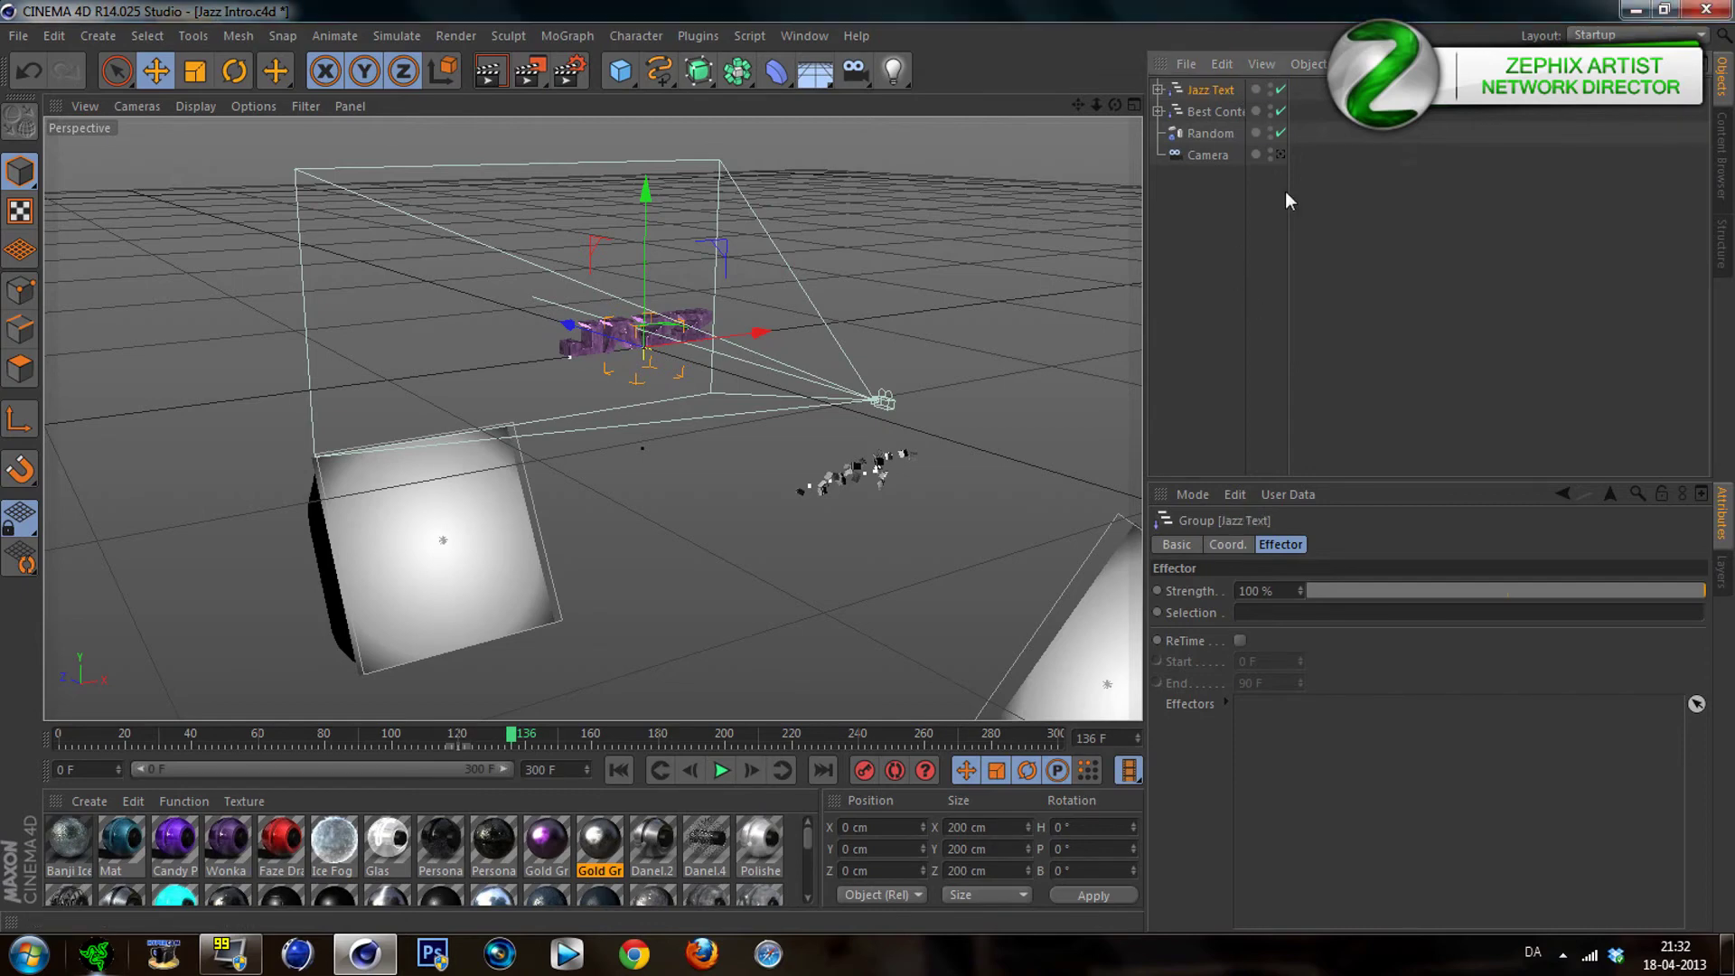
pyautogui.moveTo(1312, 198); pyautogui.dragTo(1435, 217)
pyautogui.click(1304, 329)
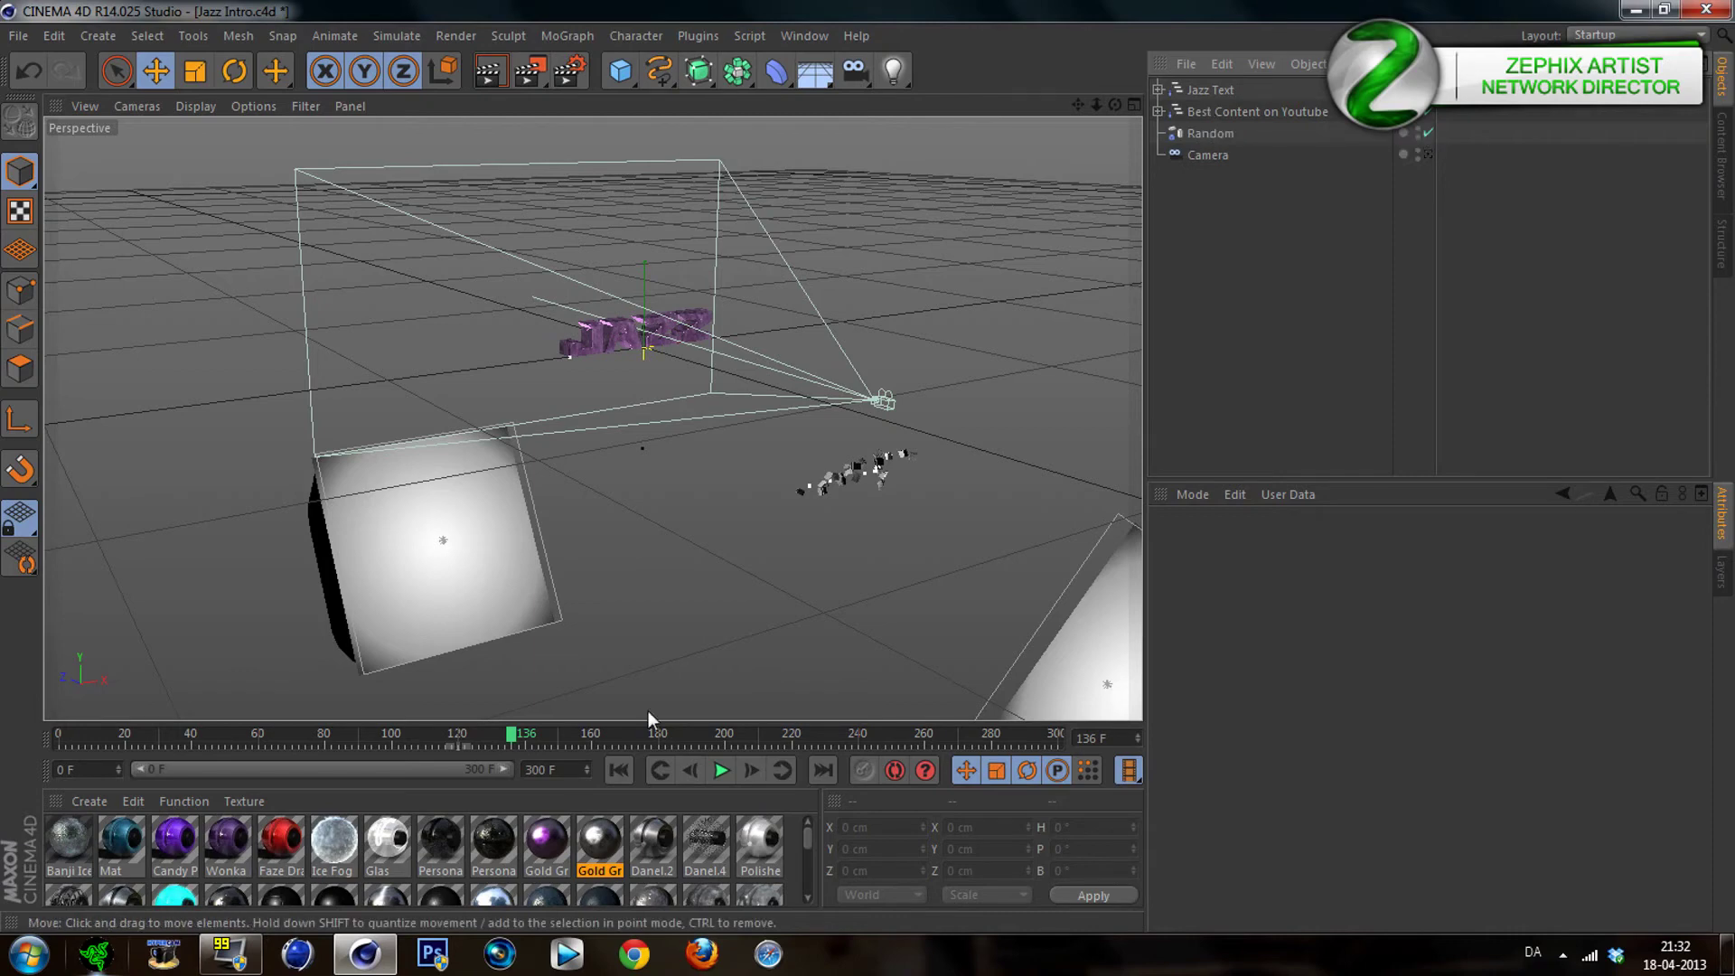
pyautogui.click(730, 739)
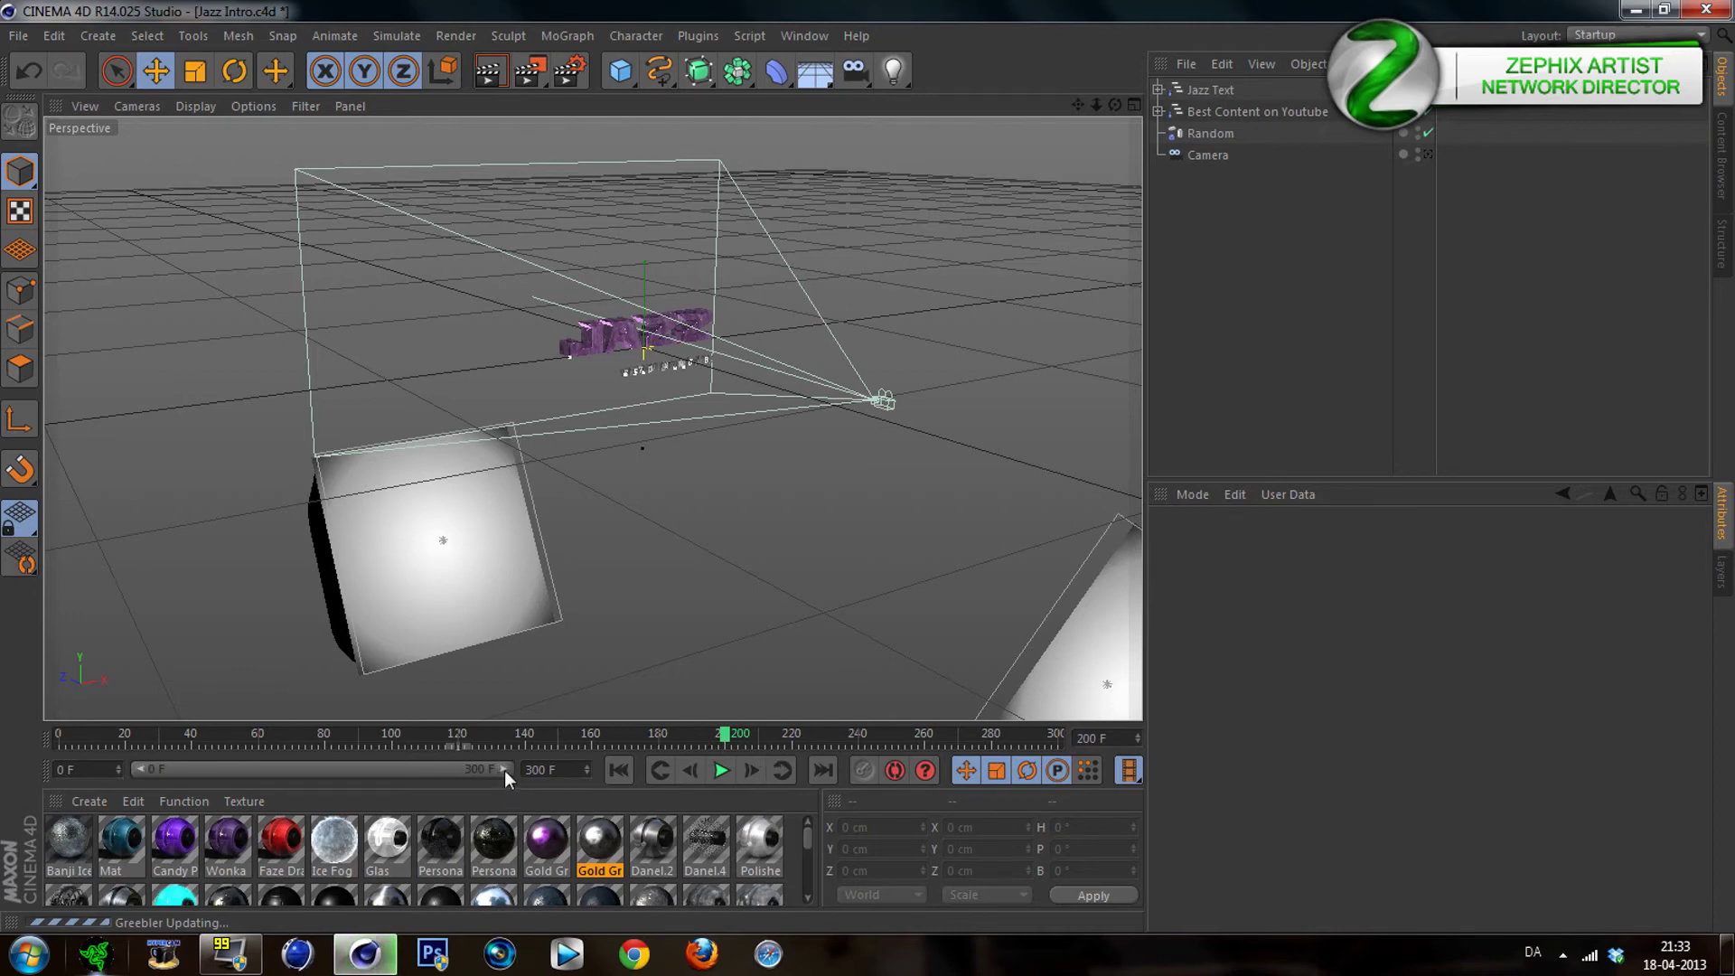
# Advance the timeline to frame 300, the final frame, and select the Jazz Text group
pyautogui.click(759, 732)
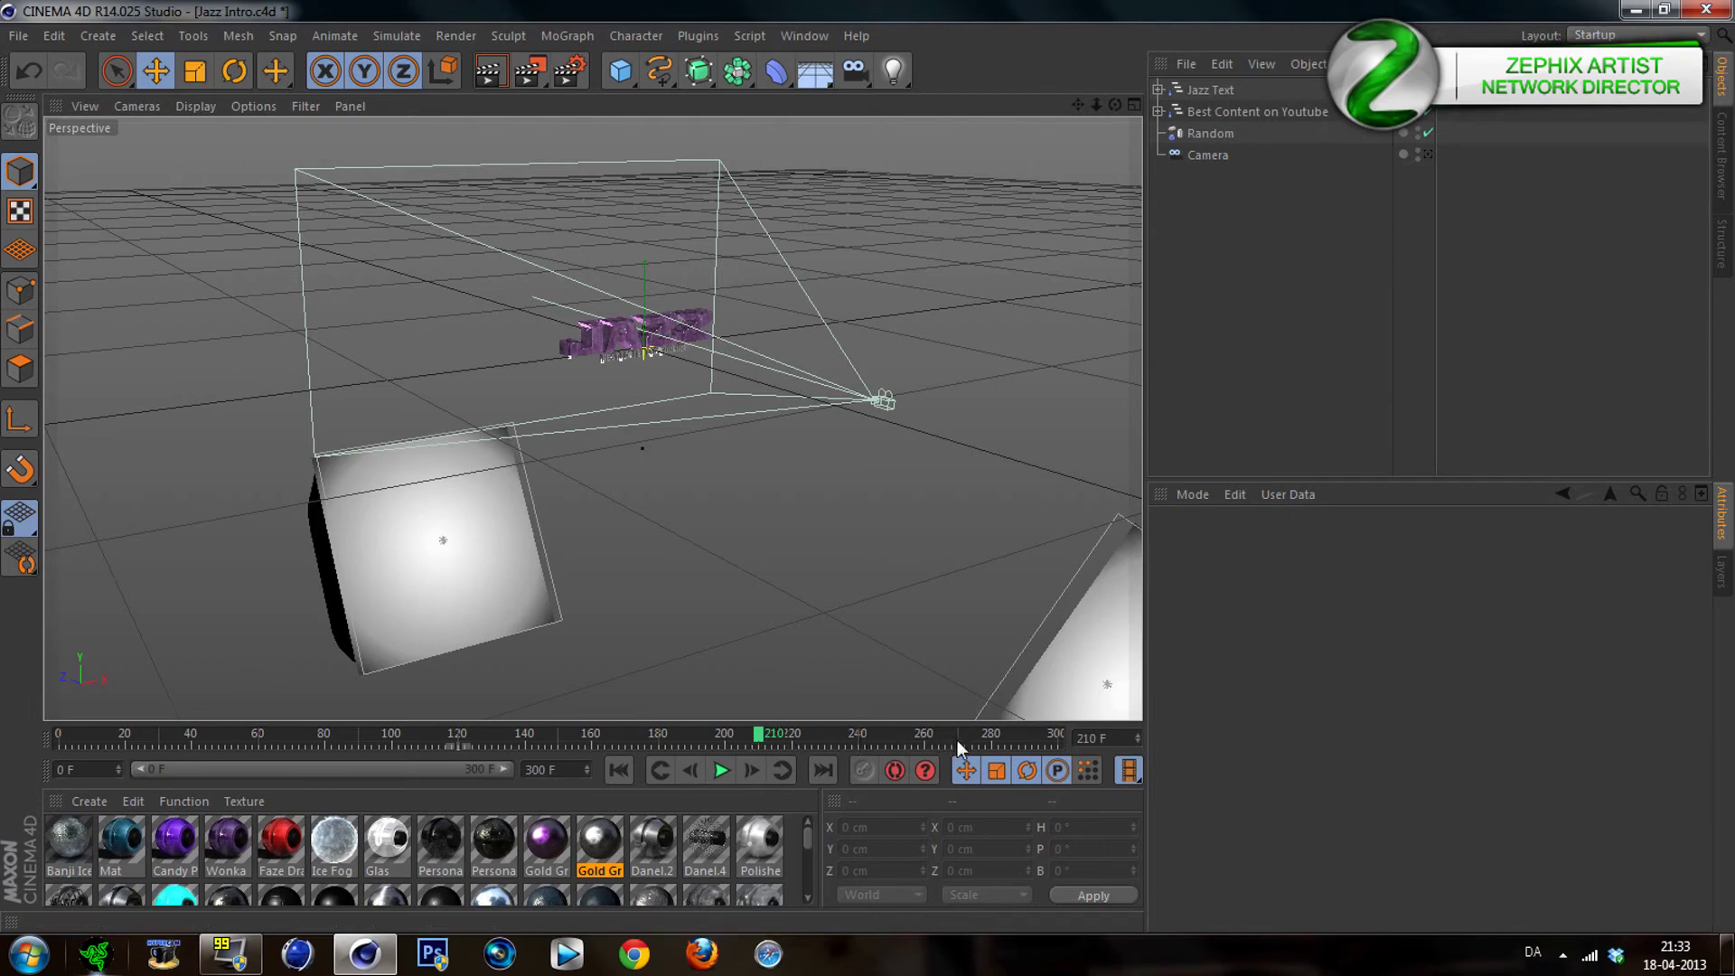
pyautogui.click(1058, 744)
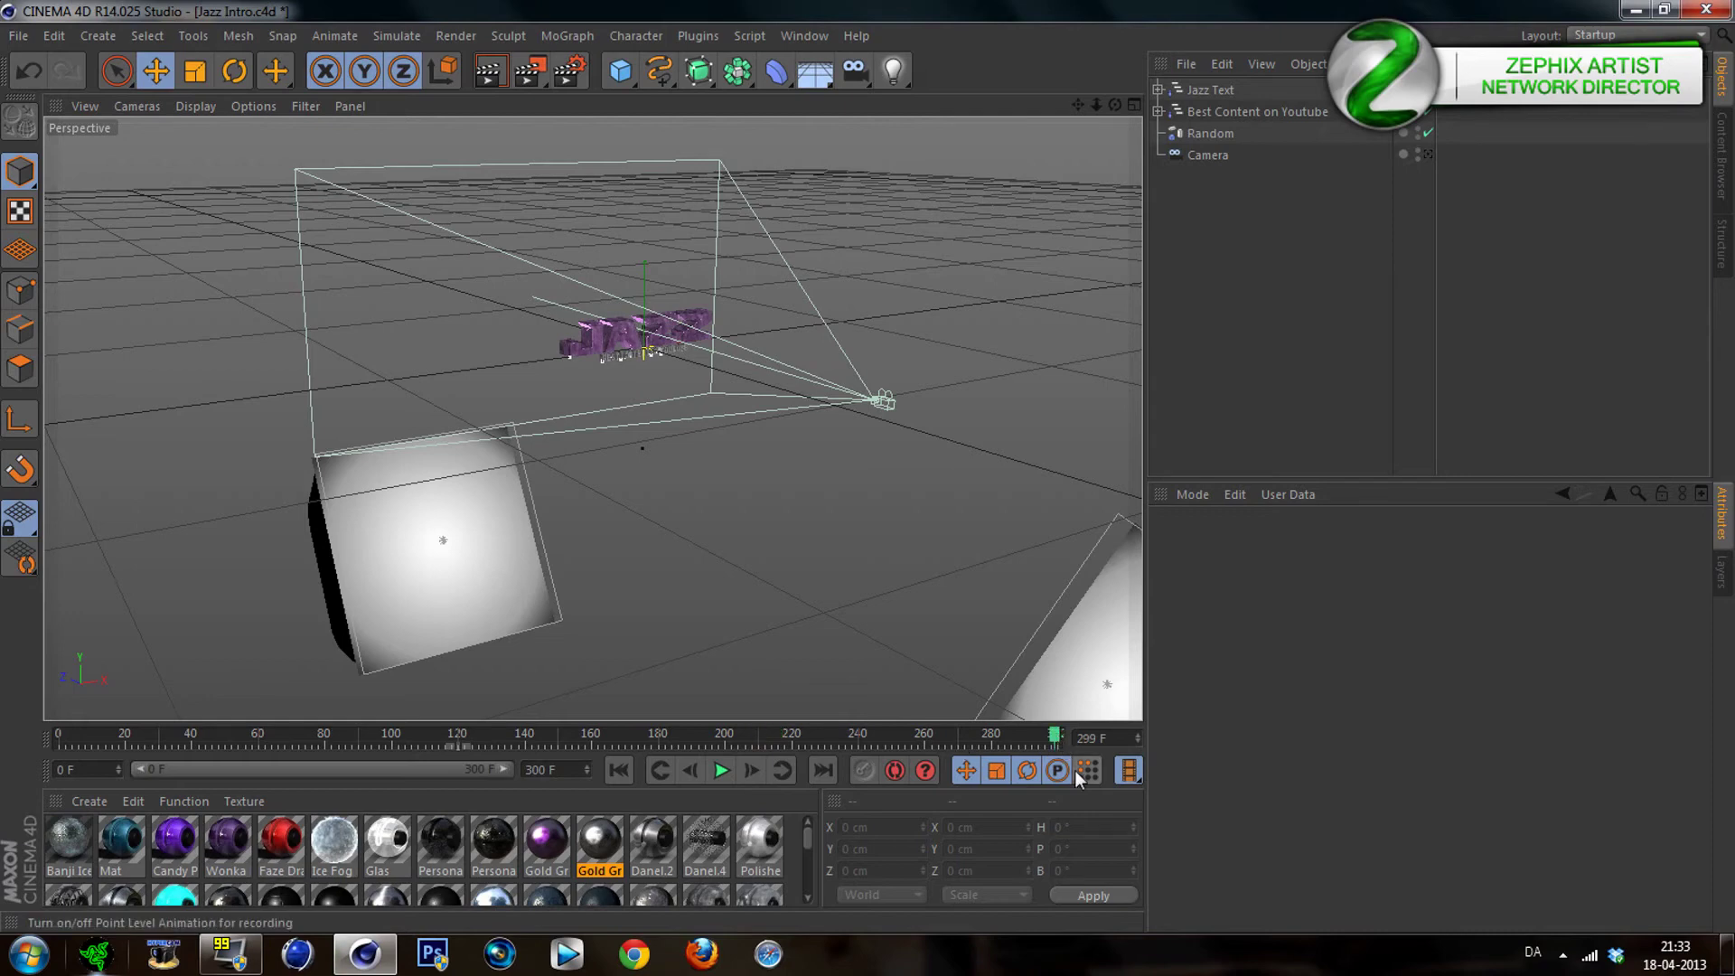
pyautogui.click(1059, 737)
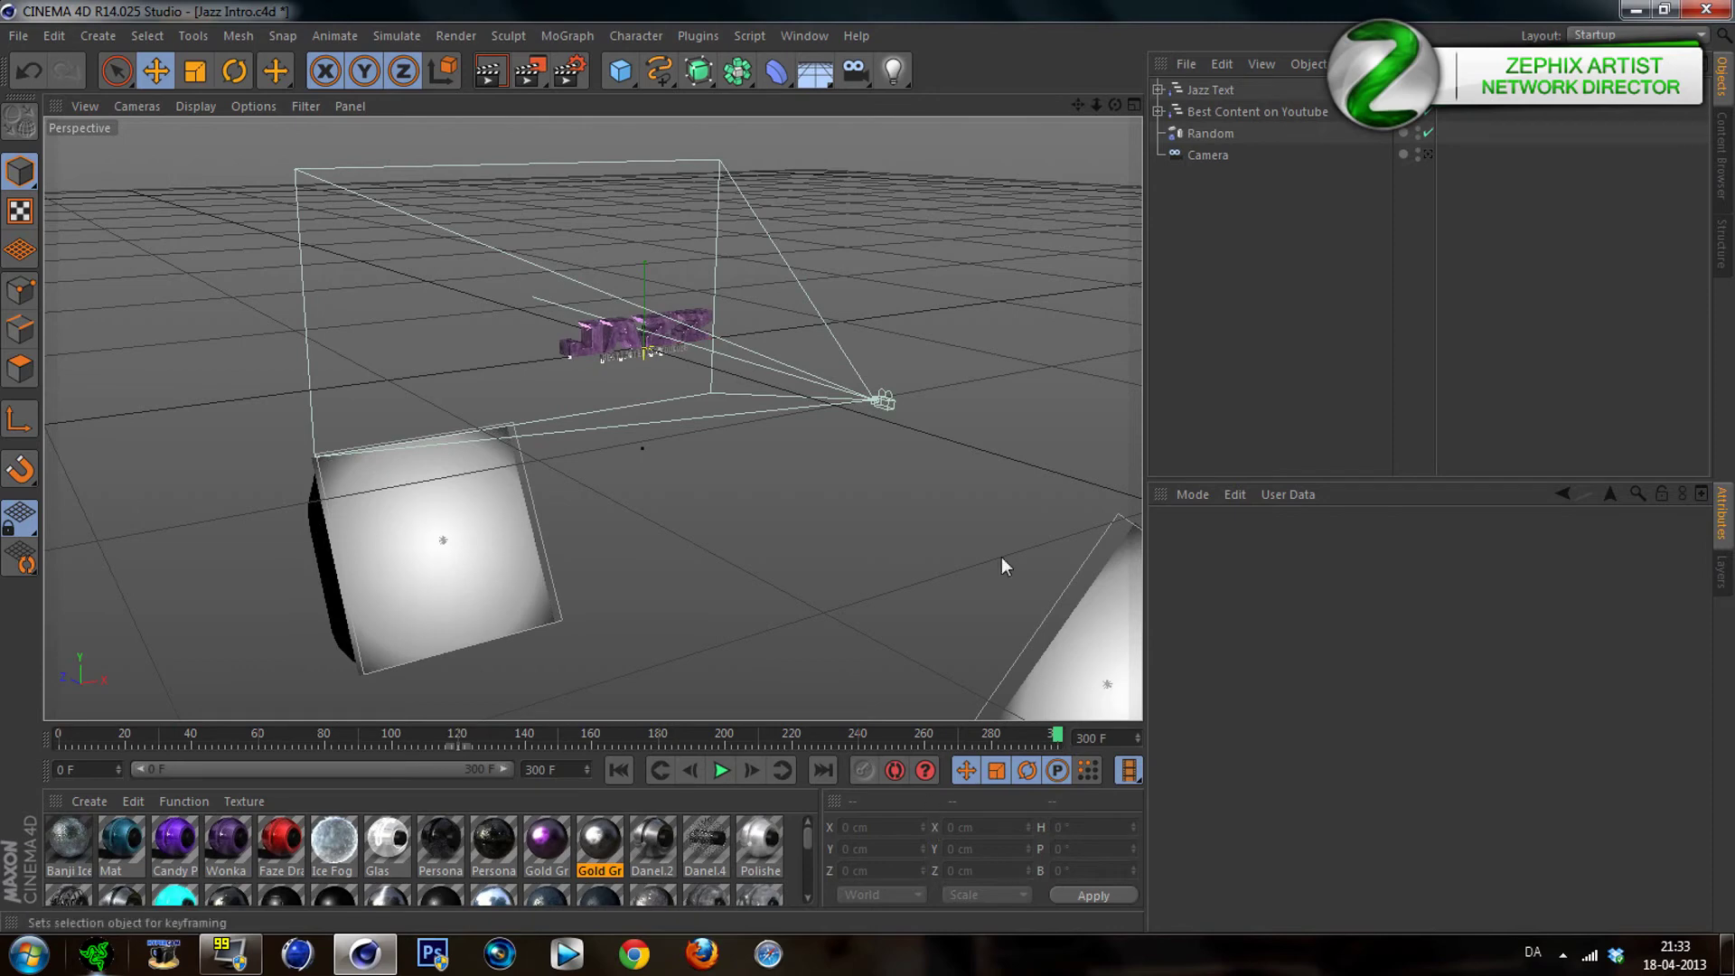
pyautogui.click(1198, 88)
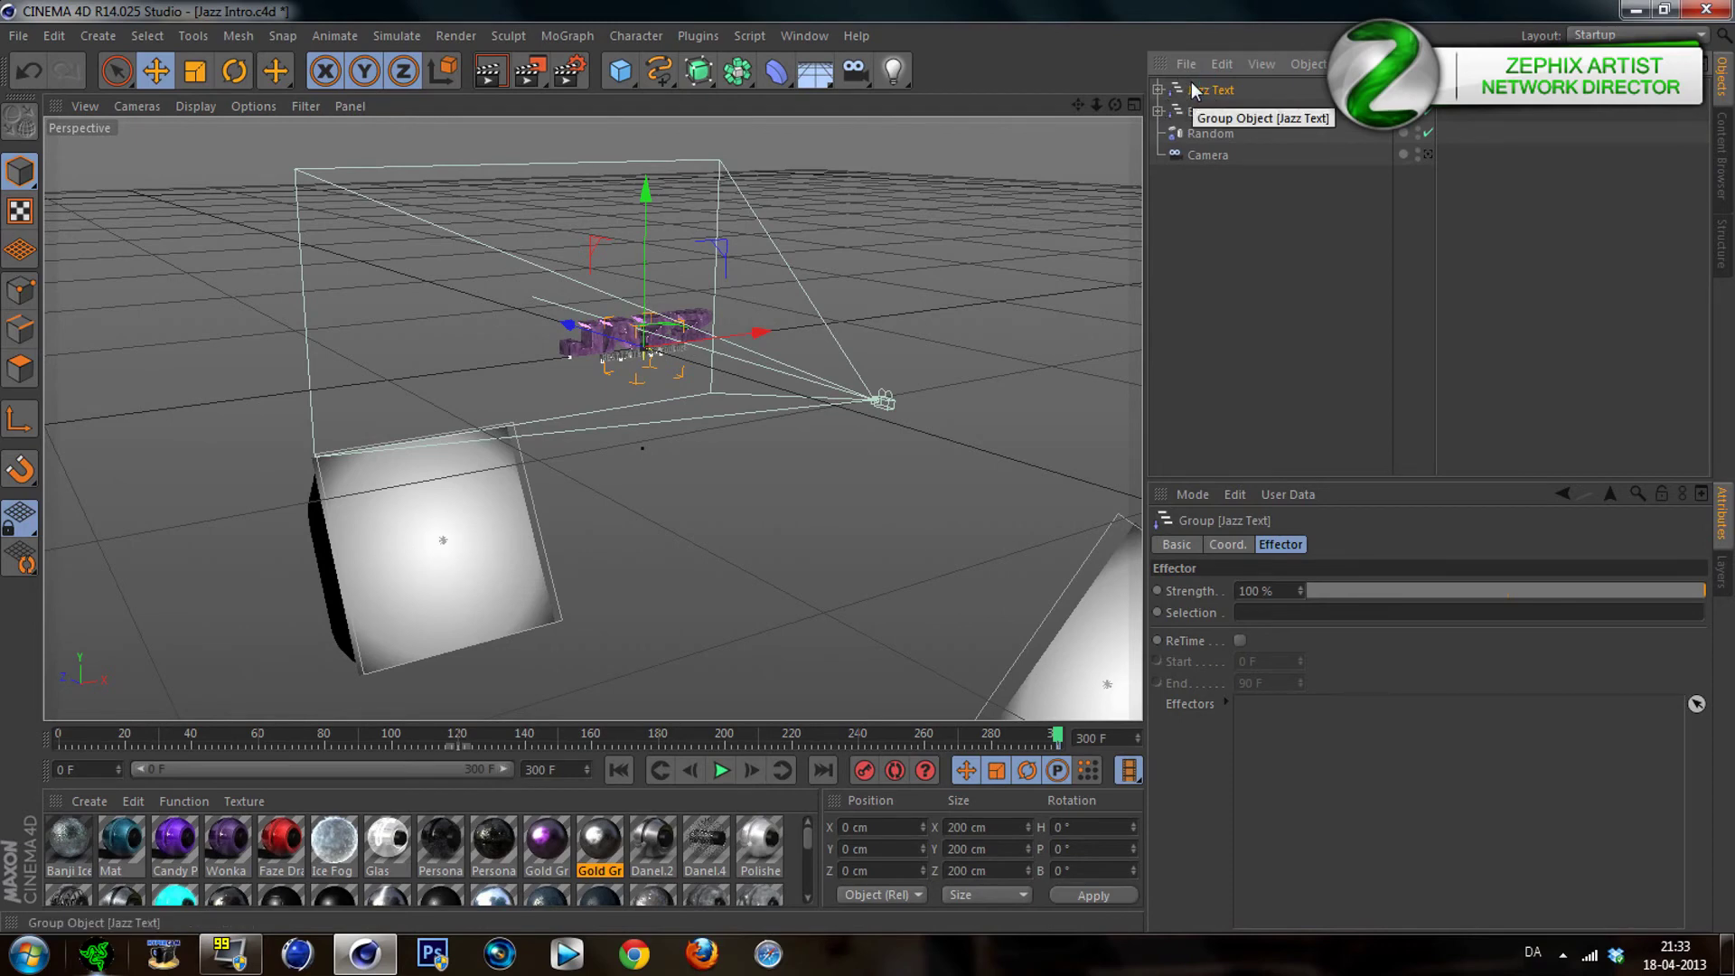
# Extend the animation end frame from 300 to 330 and expand the Best Content on Youtube group
pyautogui.click(1247, 111)
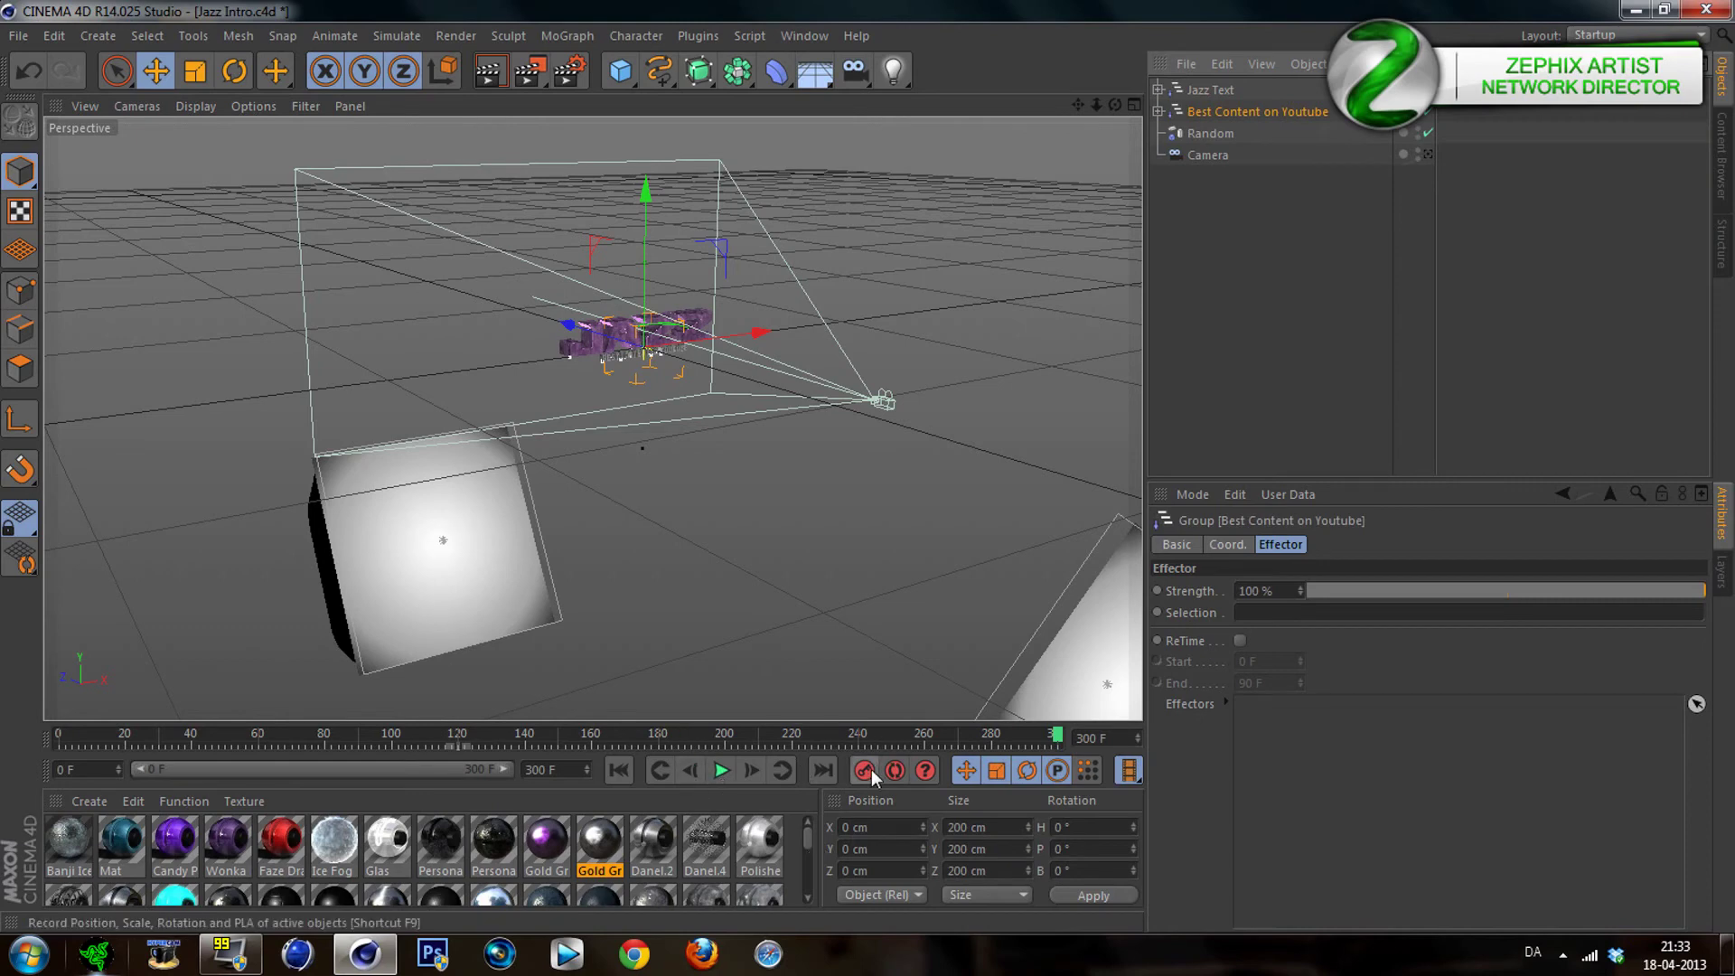
pyautogui.click(542, 769)
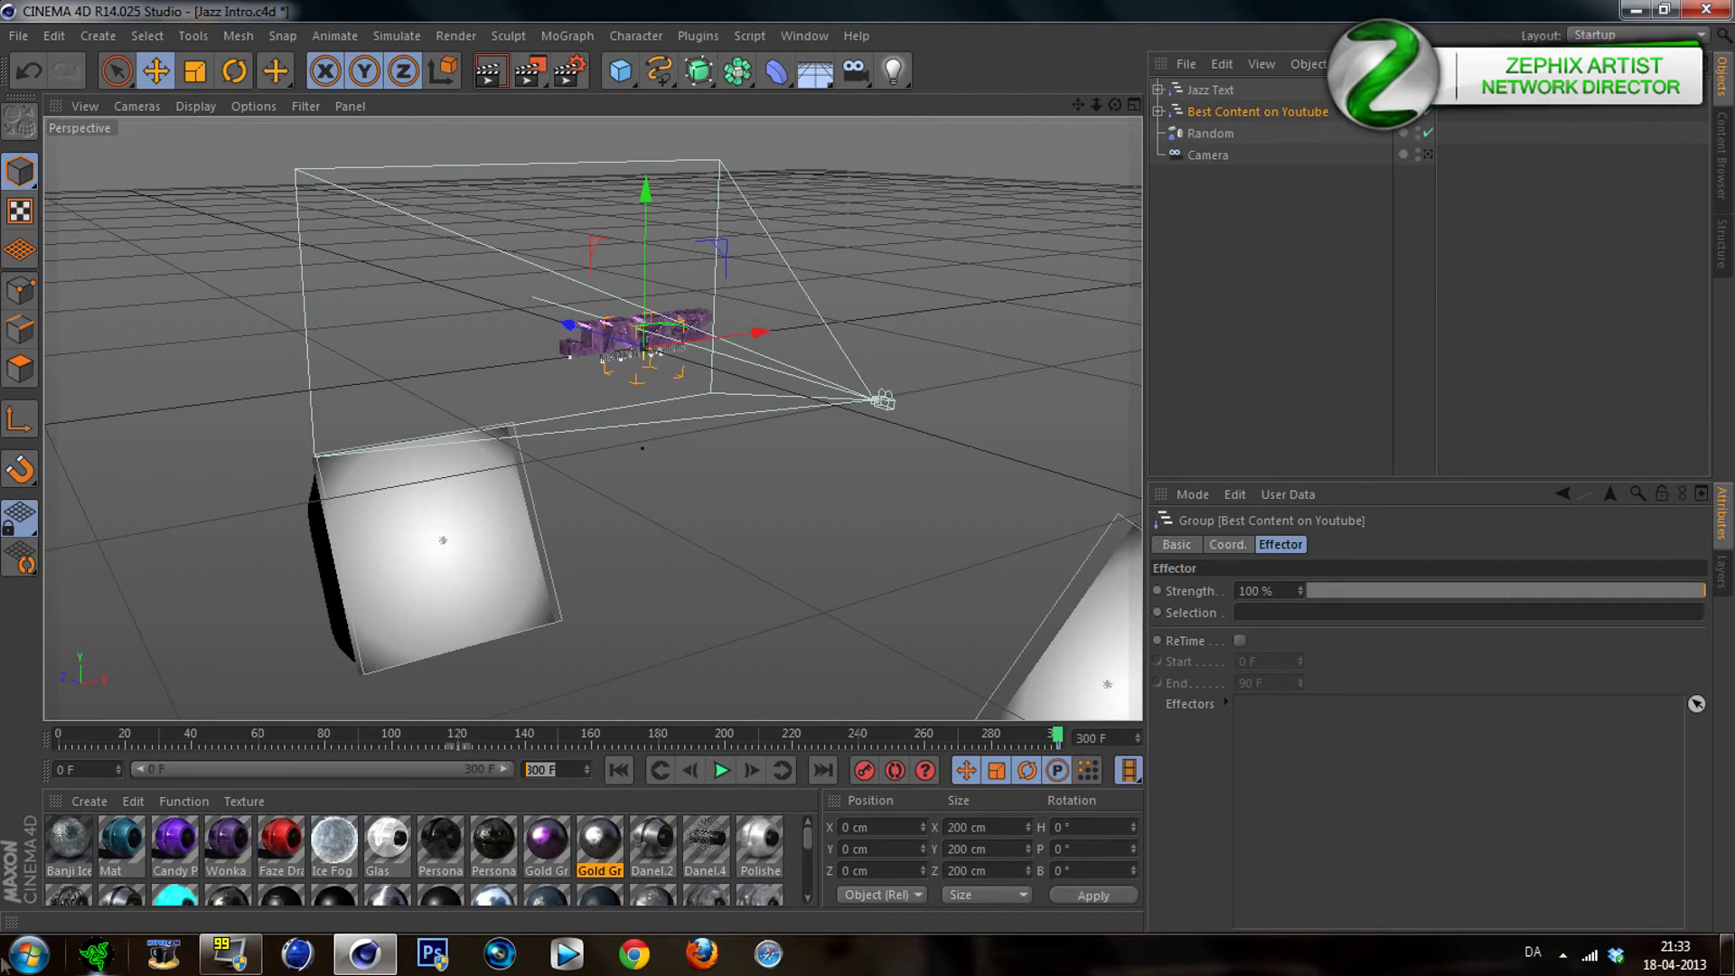
pyautogui.moveTo(546, 769); pyautogui.dragTo(504, 768)
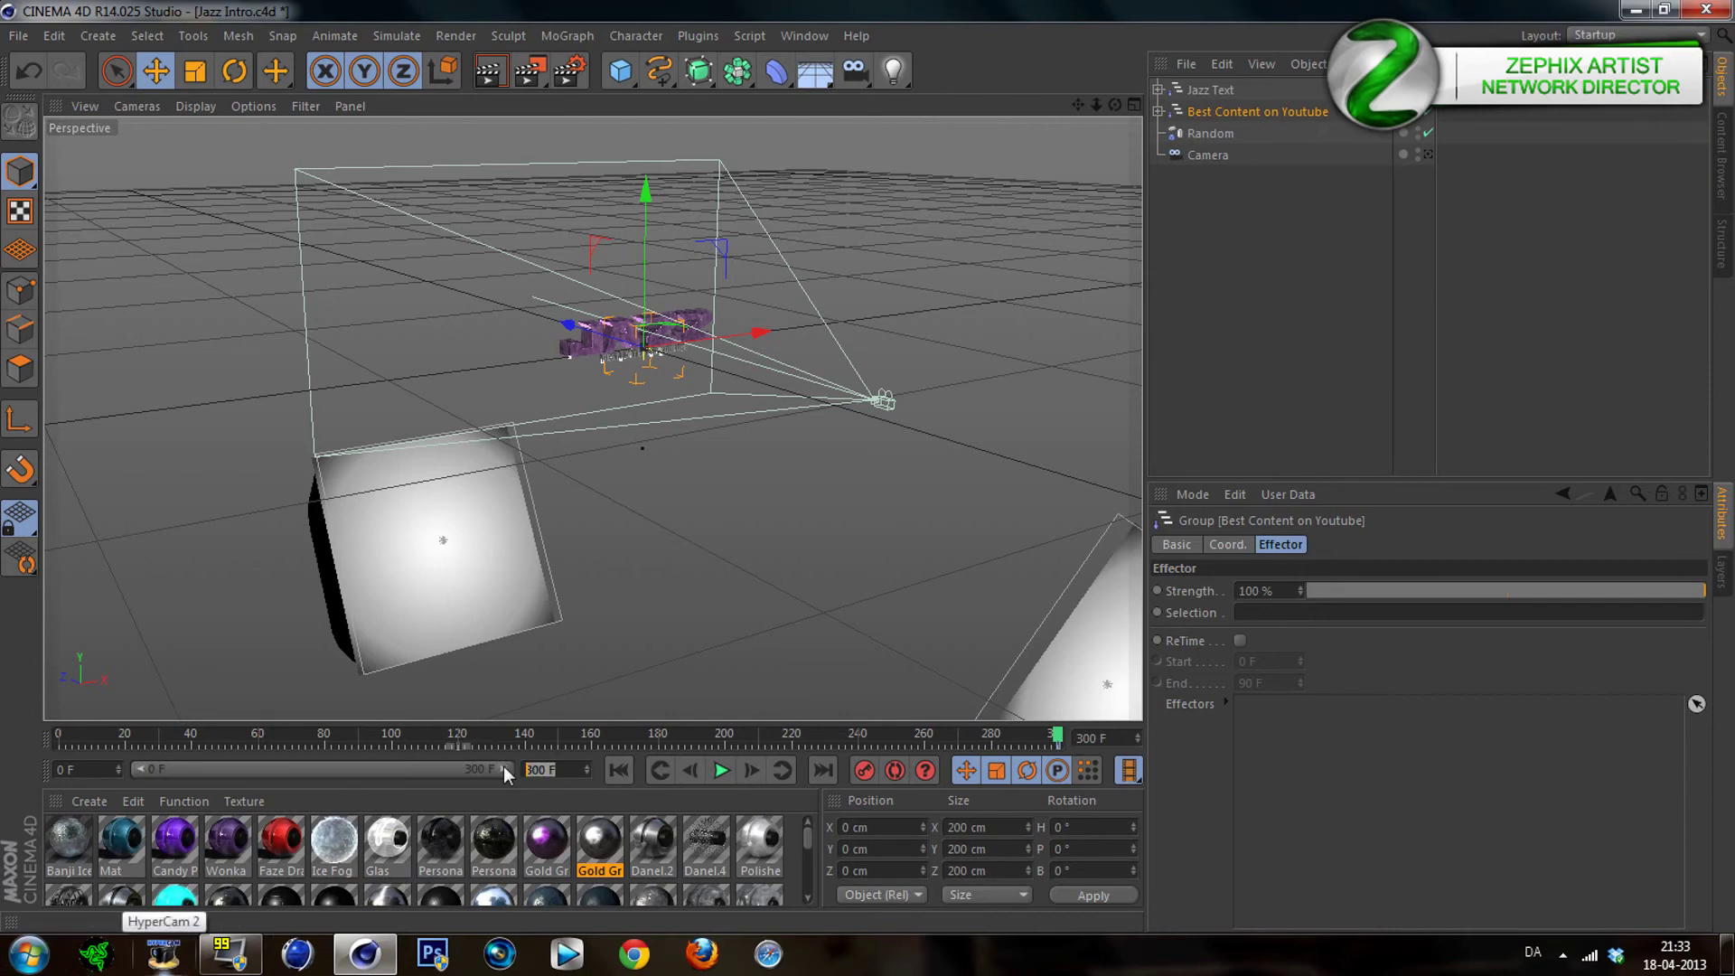
pyautogui.write('330')
pyautogui.press('Return')
pyautogui.click(1217, 110)
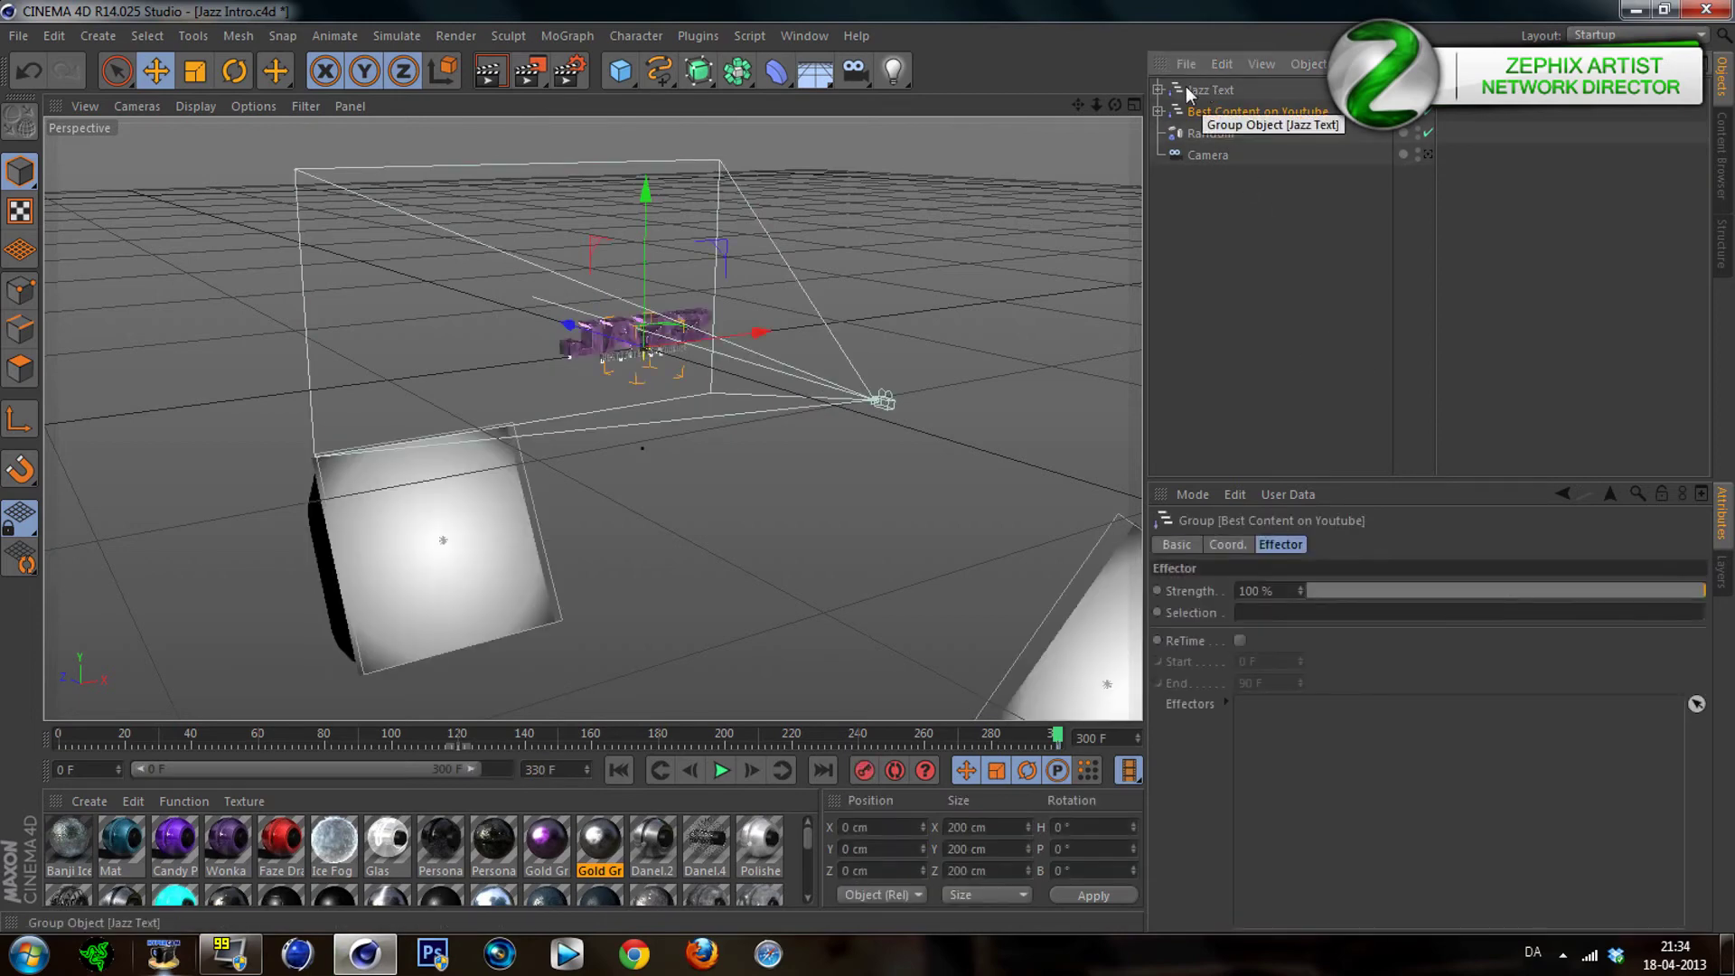
pyautogui.click(1159, 111)
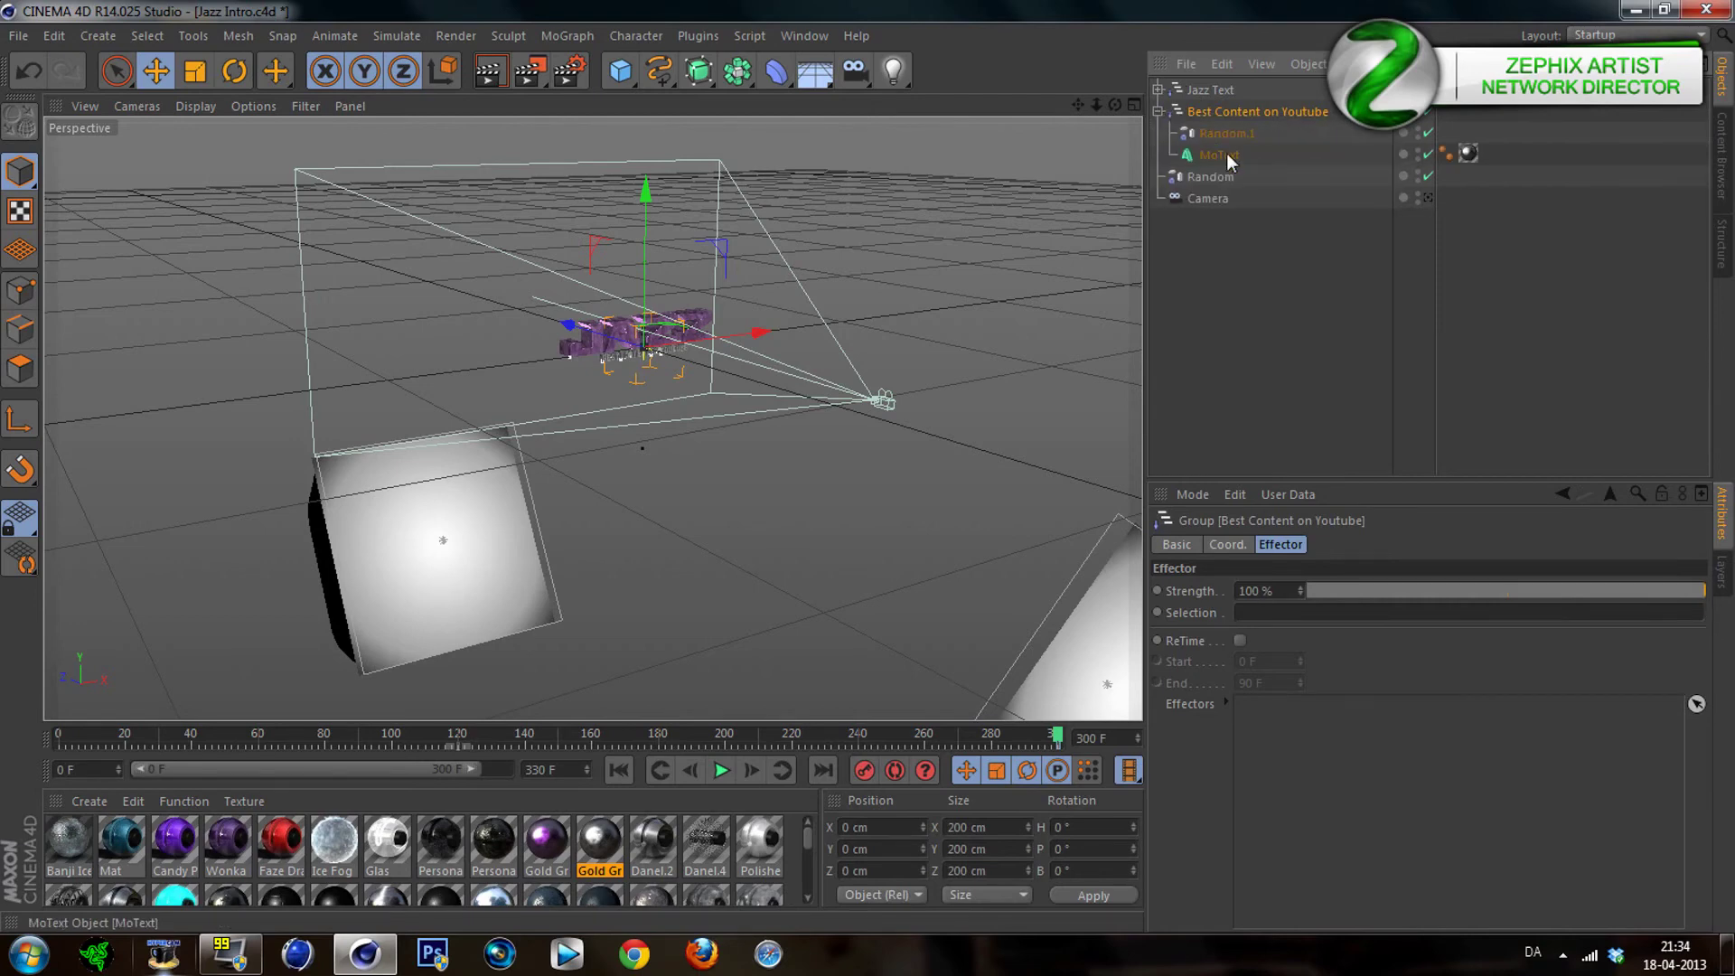
# Preview frames 55, 27 and 61, then inspect MoText's Basic properties and deselect it
pyautogui.click(244, 743)
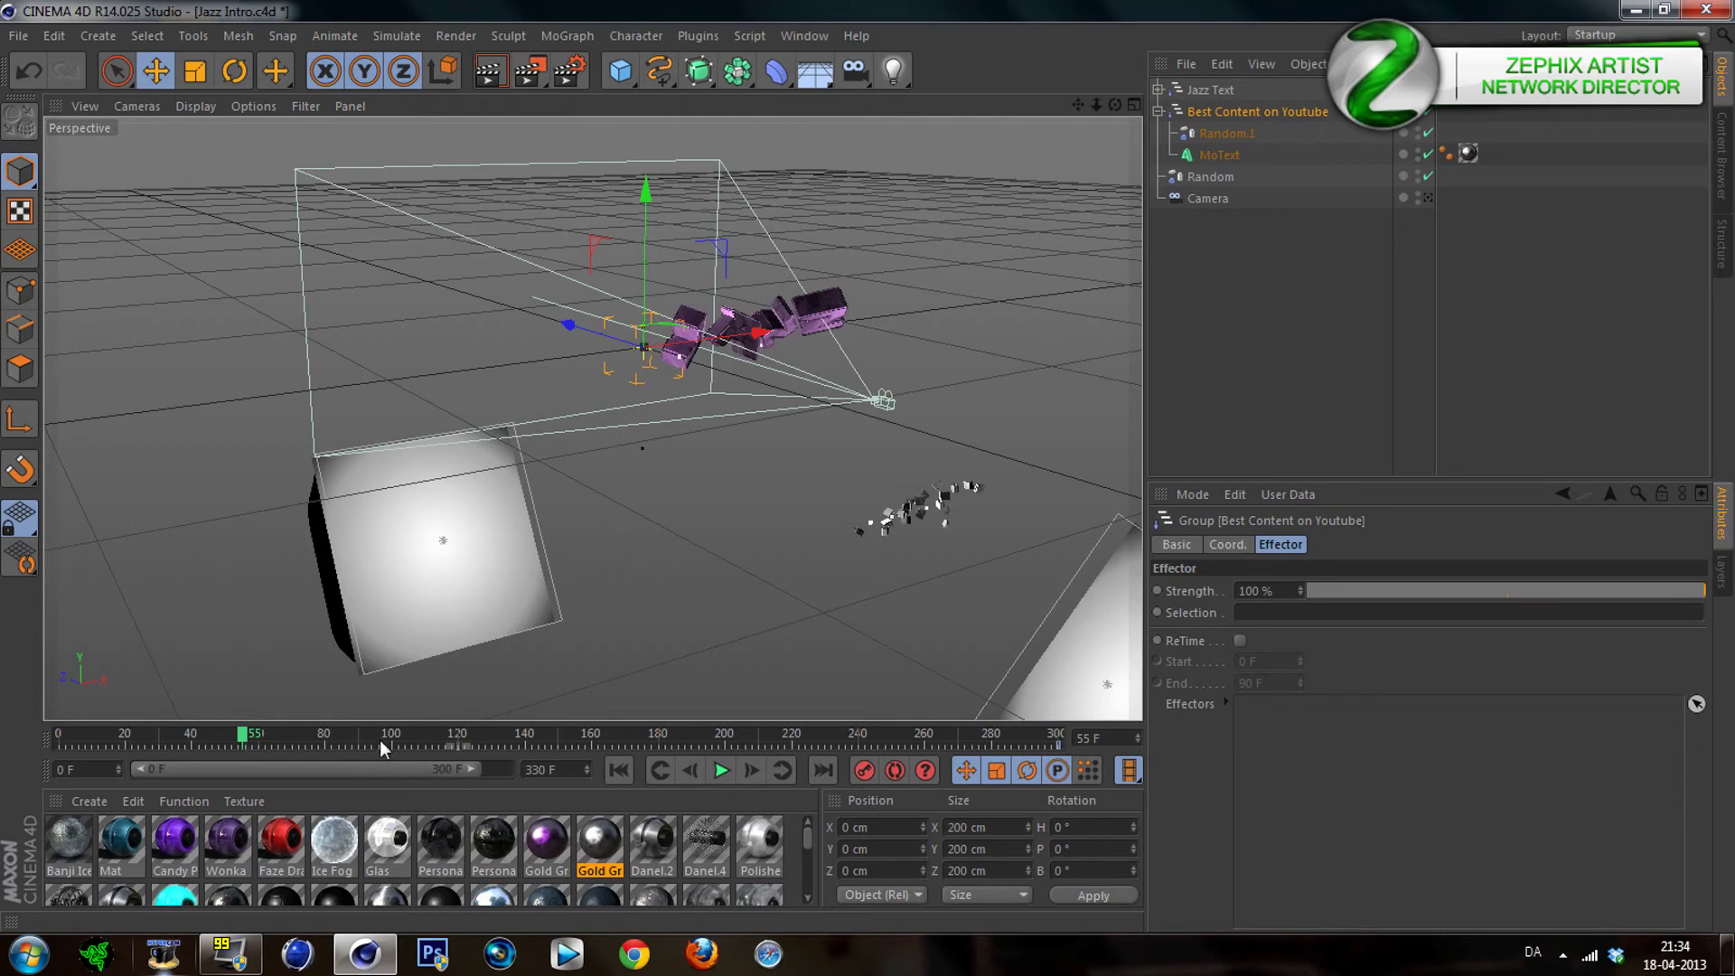
pyautogui.click(148, 737)
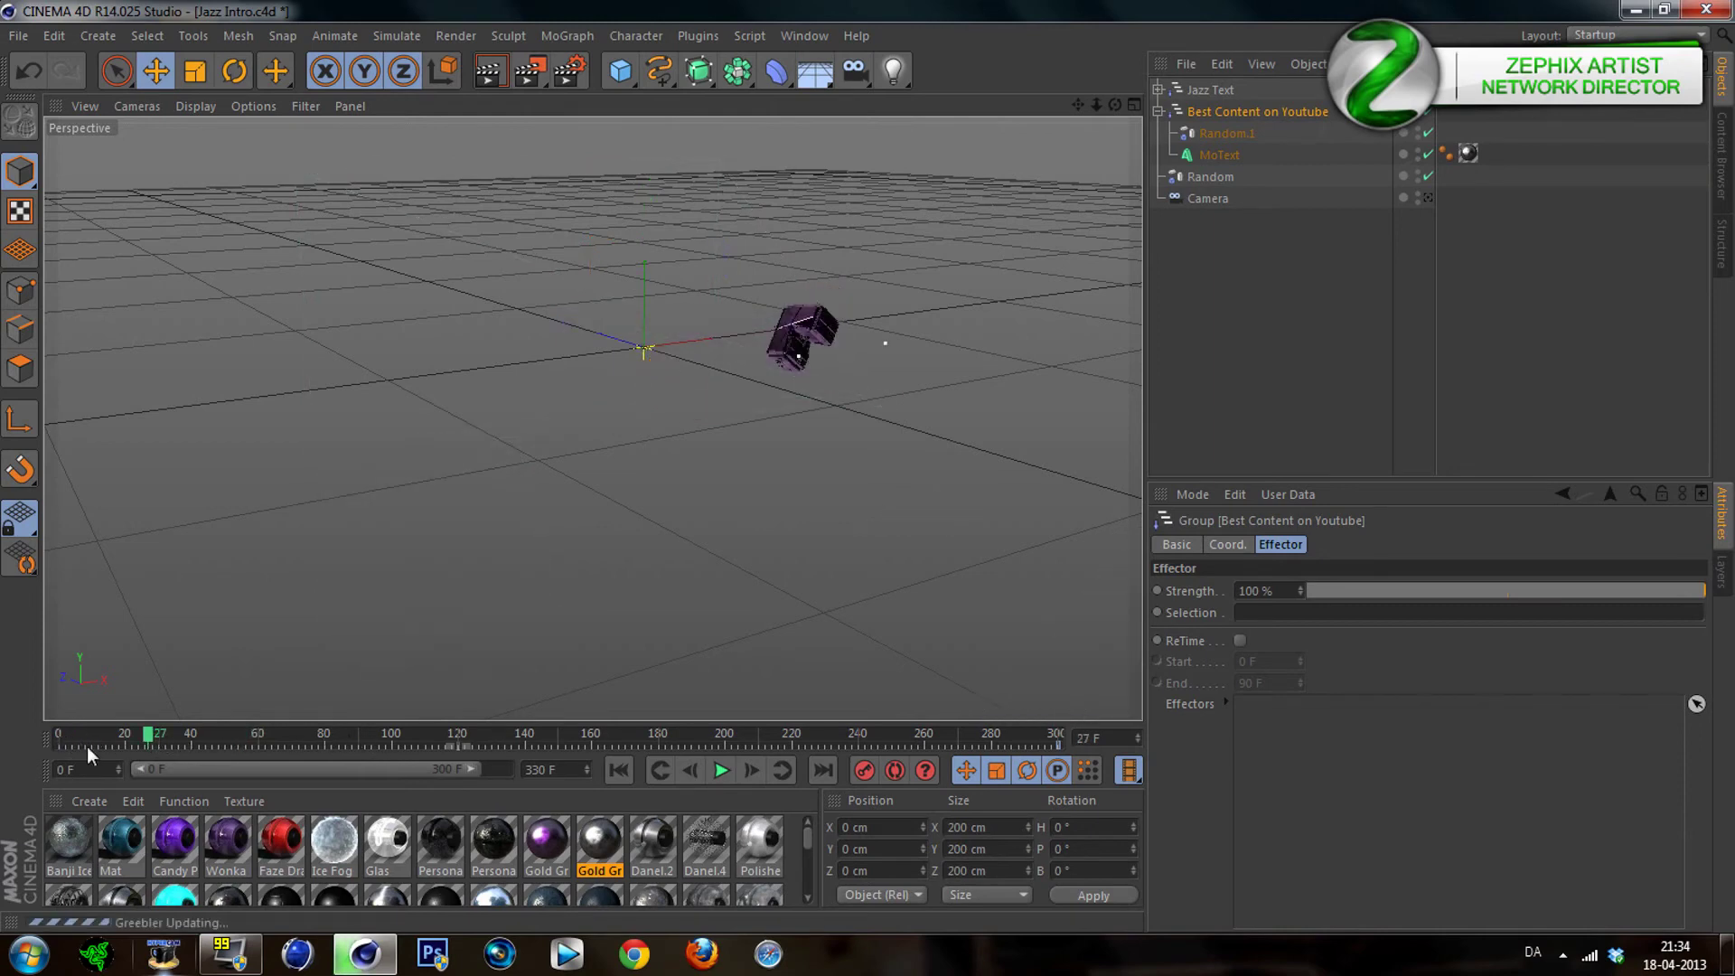
pyautogui.click(260, 736)
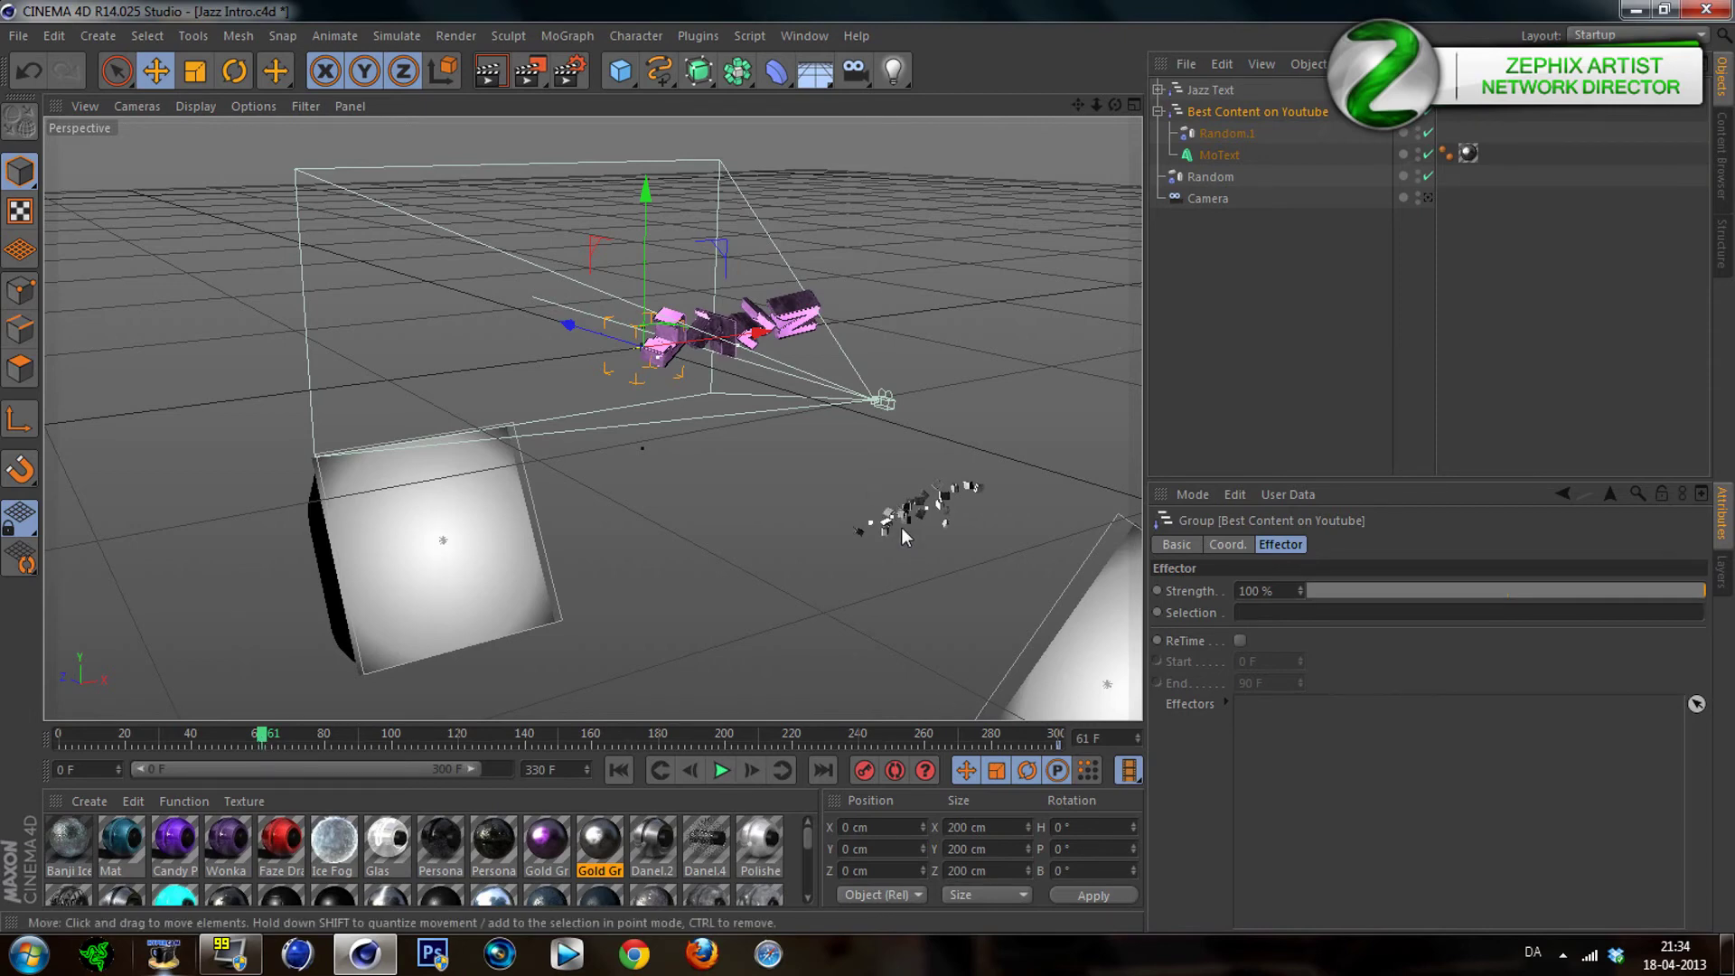
pyautogui.click(1218, 158)
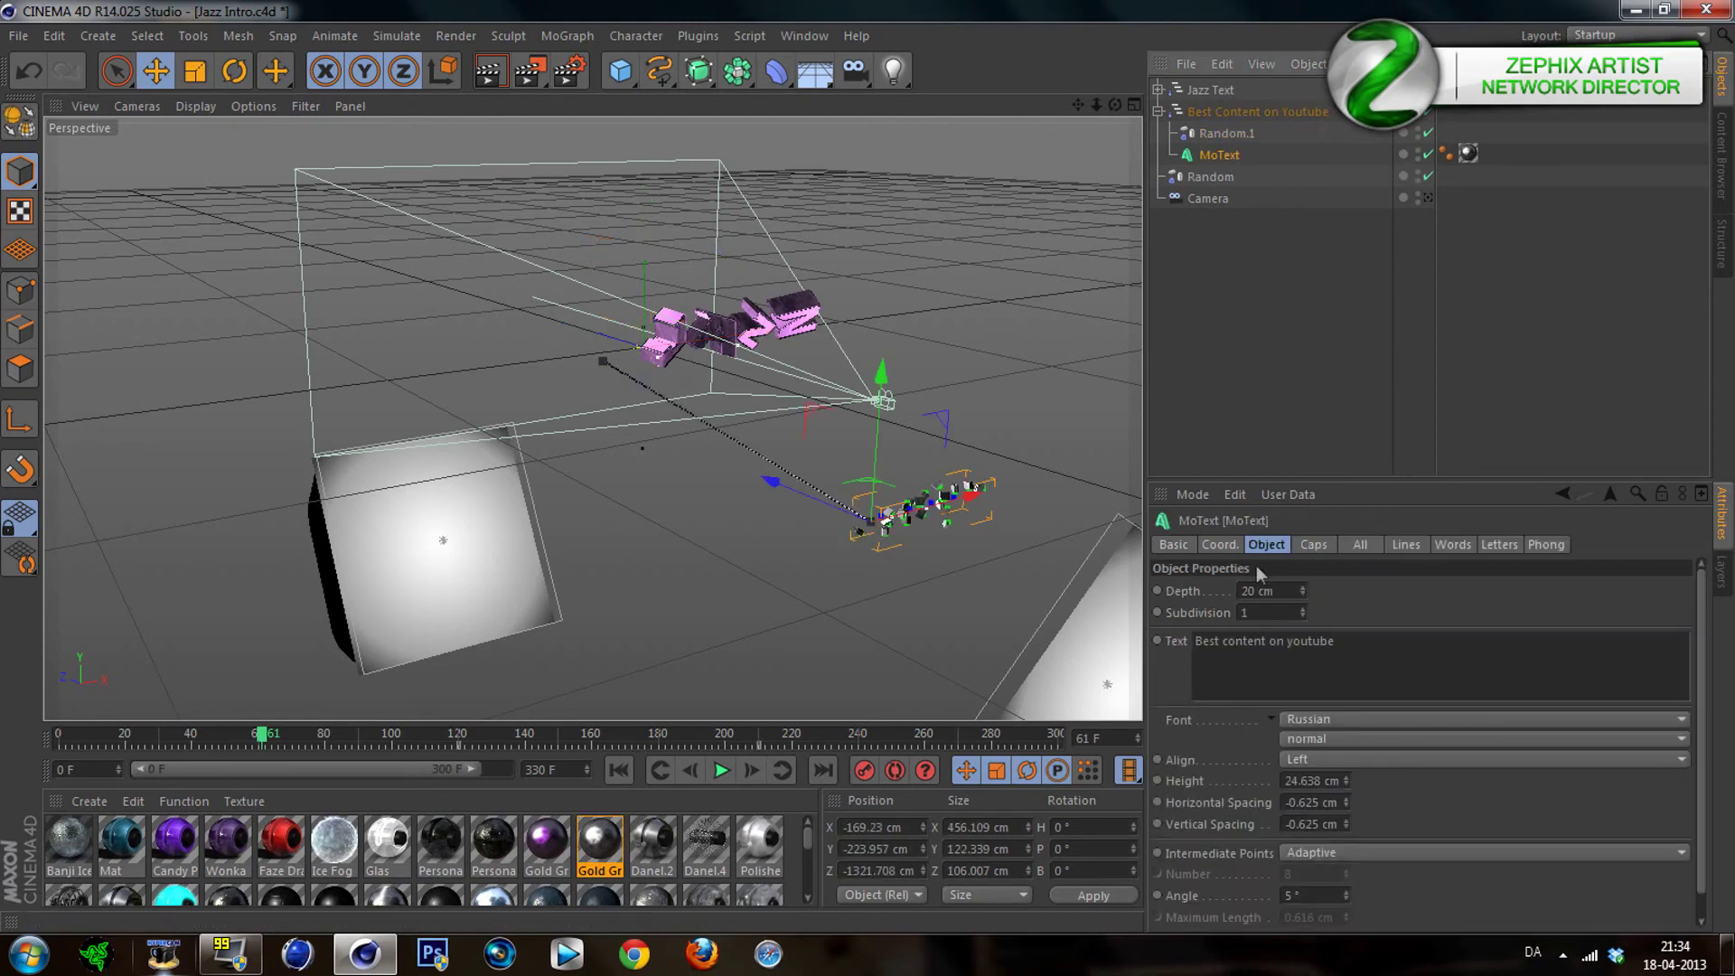
pyautogui.click(1173, 545)
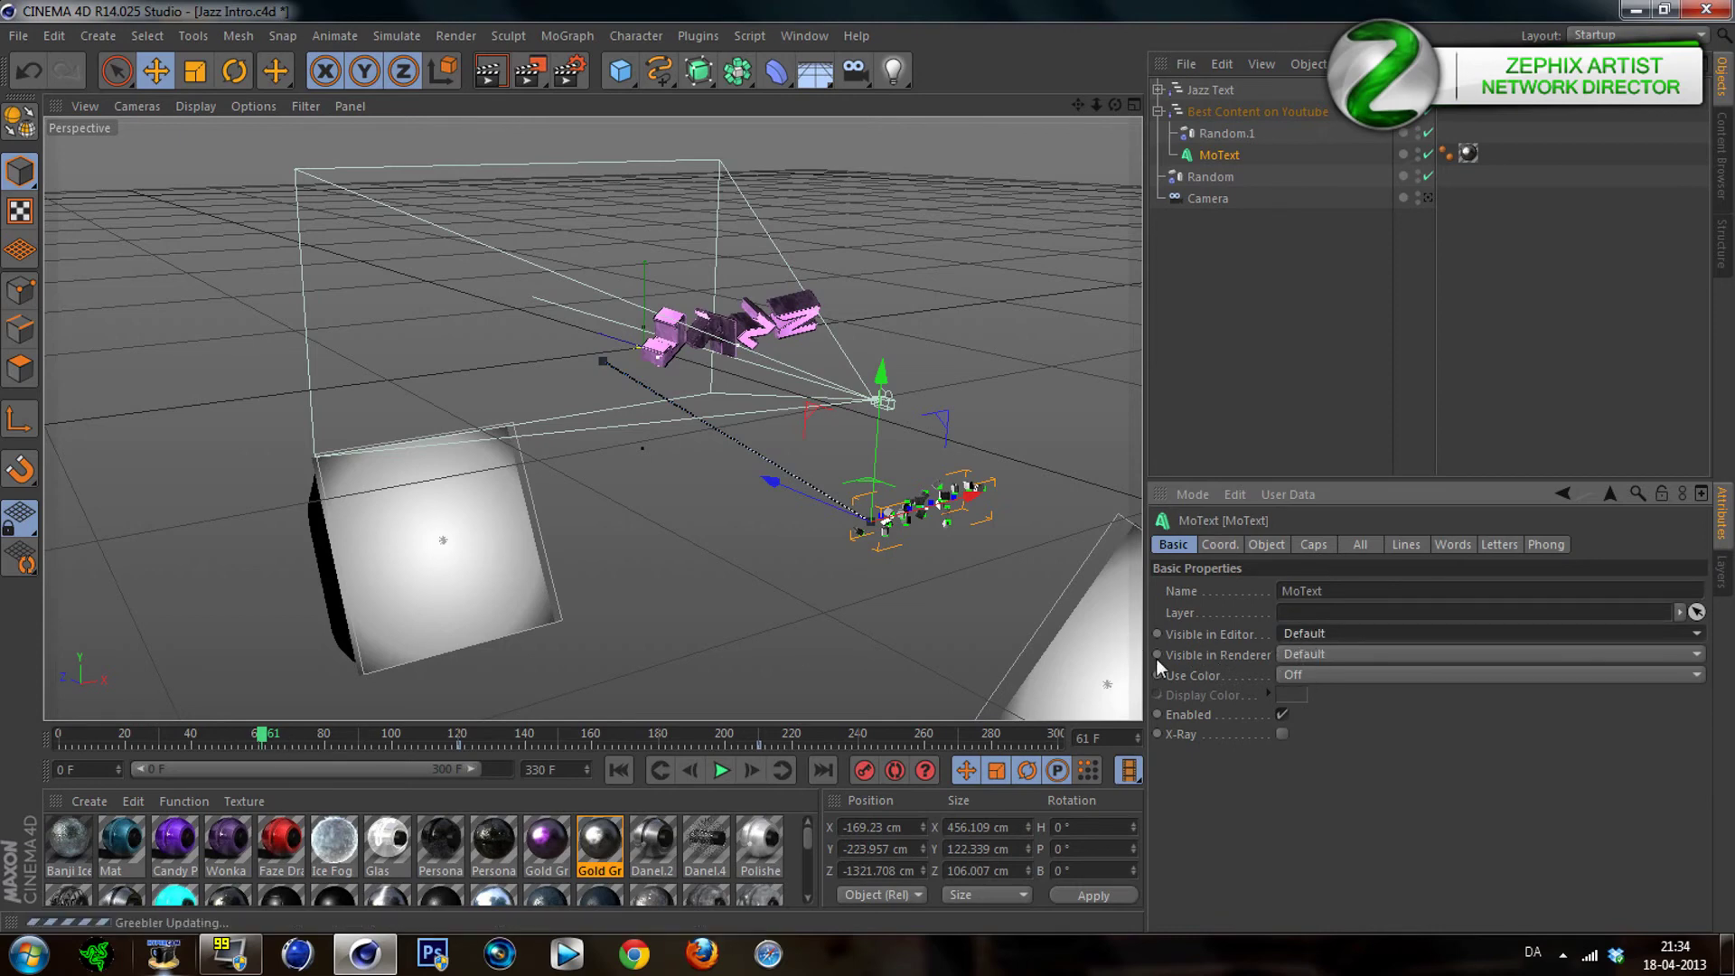
pyautogui.click(1305, 271)
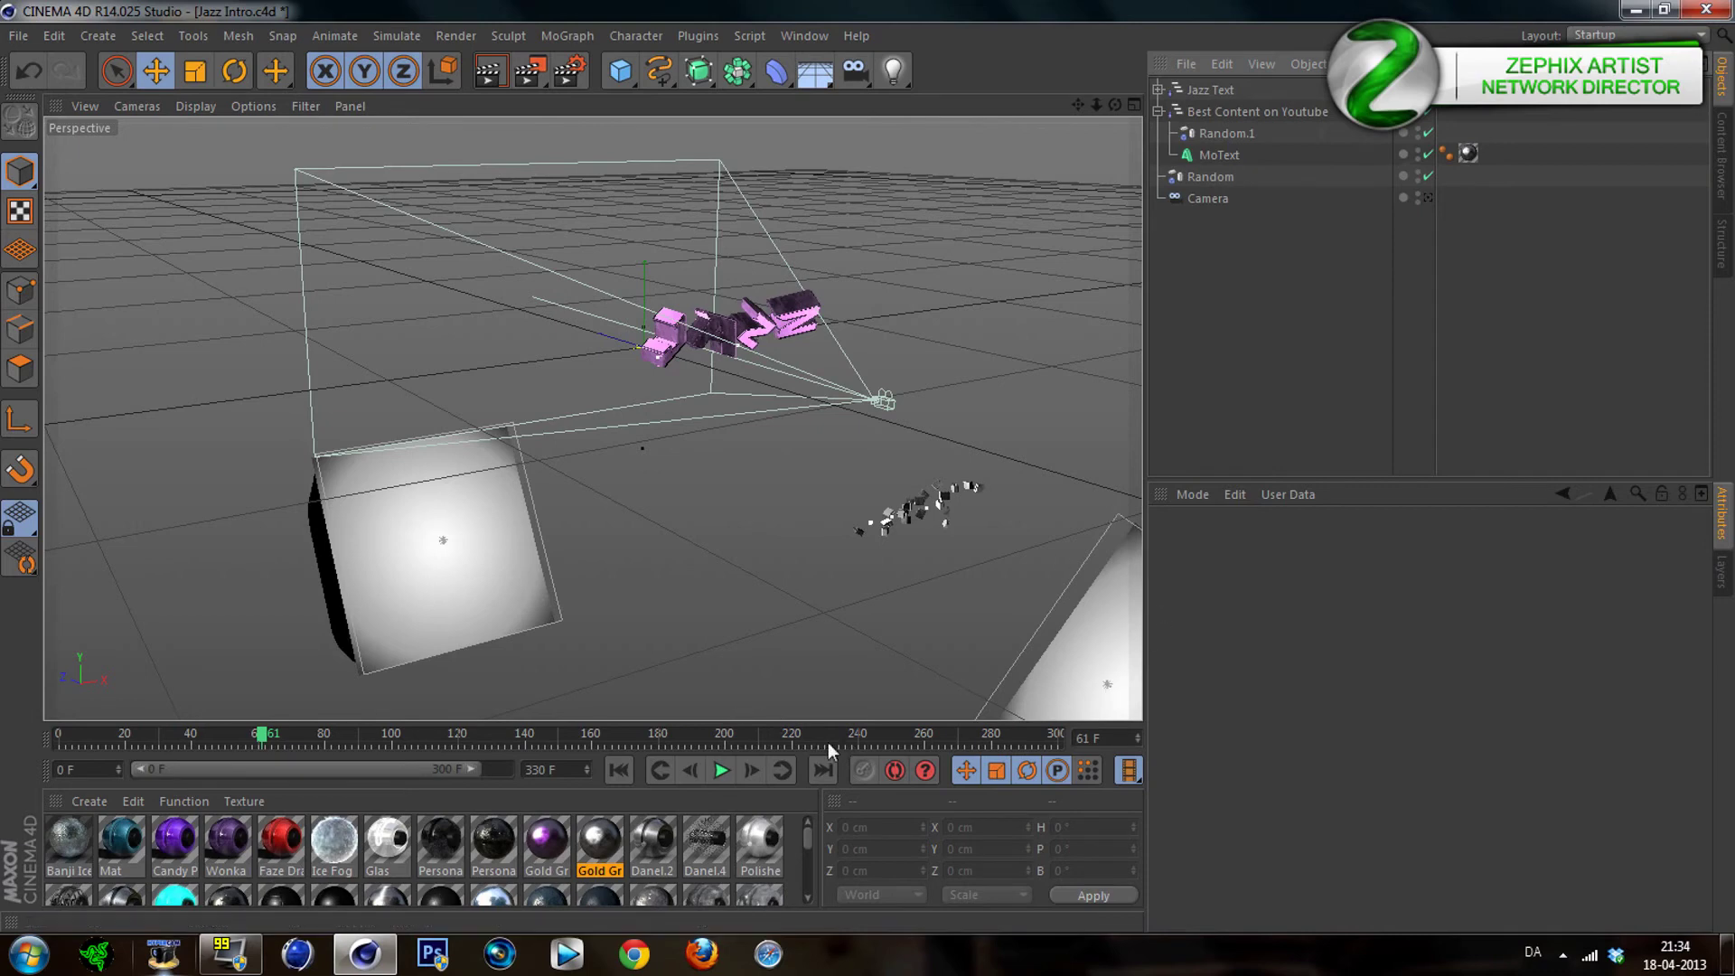
# Show all 330 frames in the timeline and select both text groups
pyautogui.click(1061, 731)
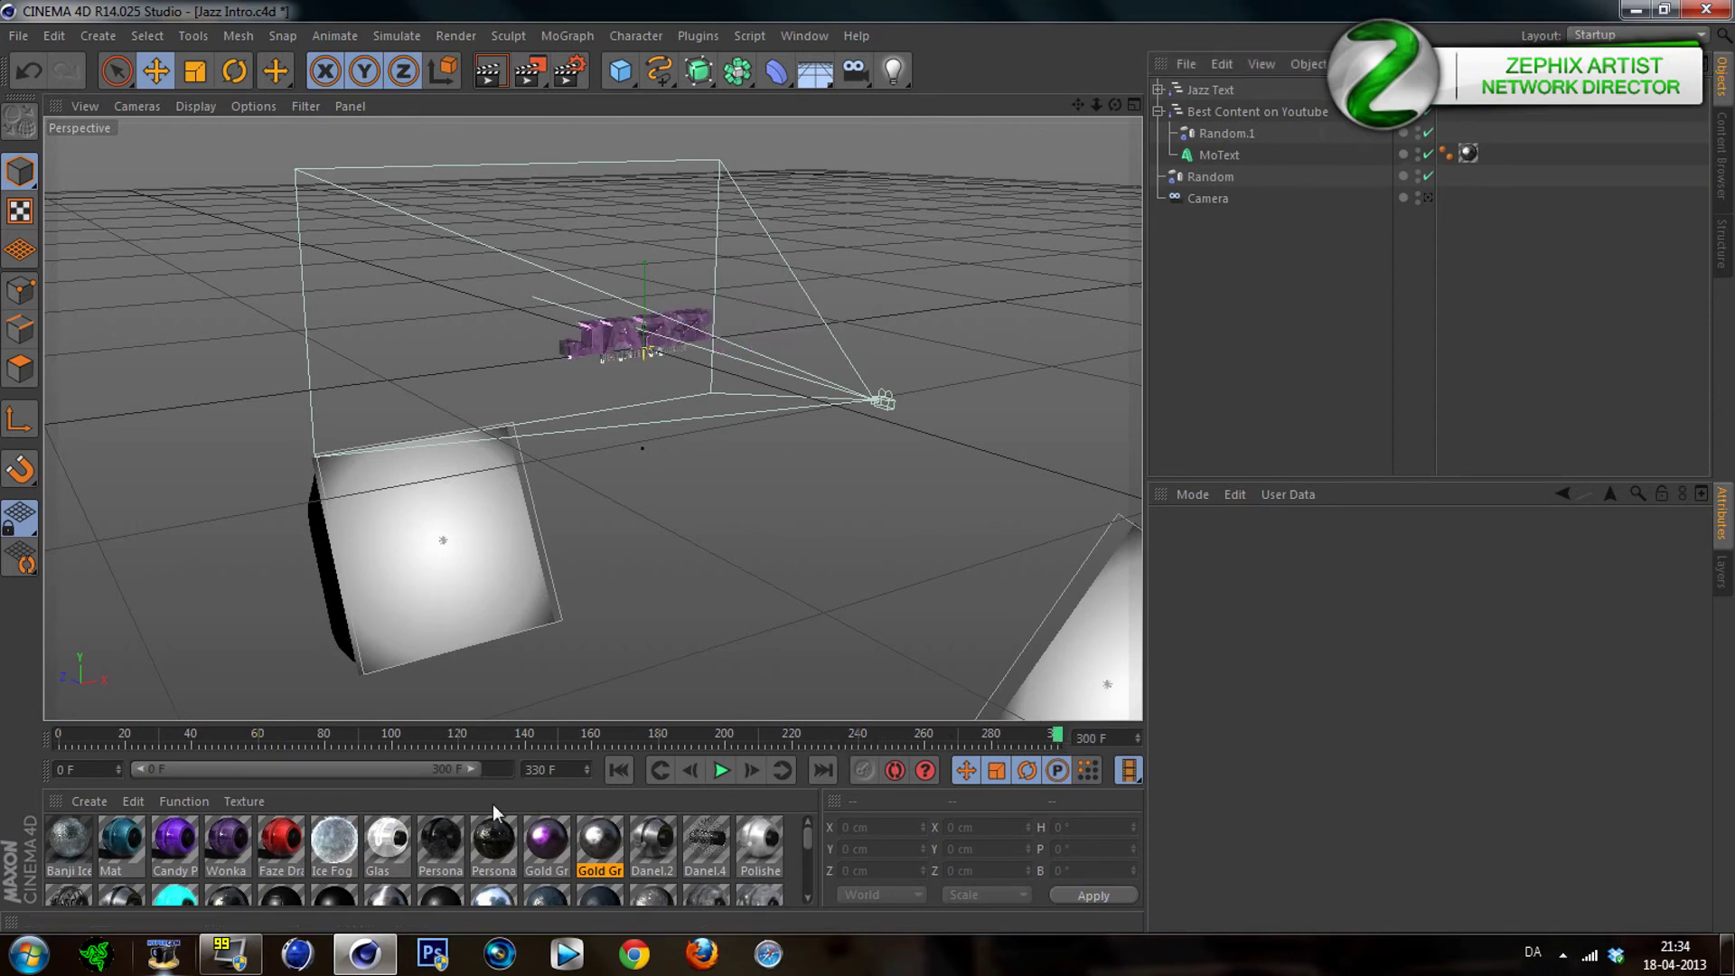
pyautogui.moveTo(475, 765); pyautogui.dragTo(553, 768)
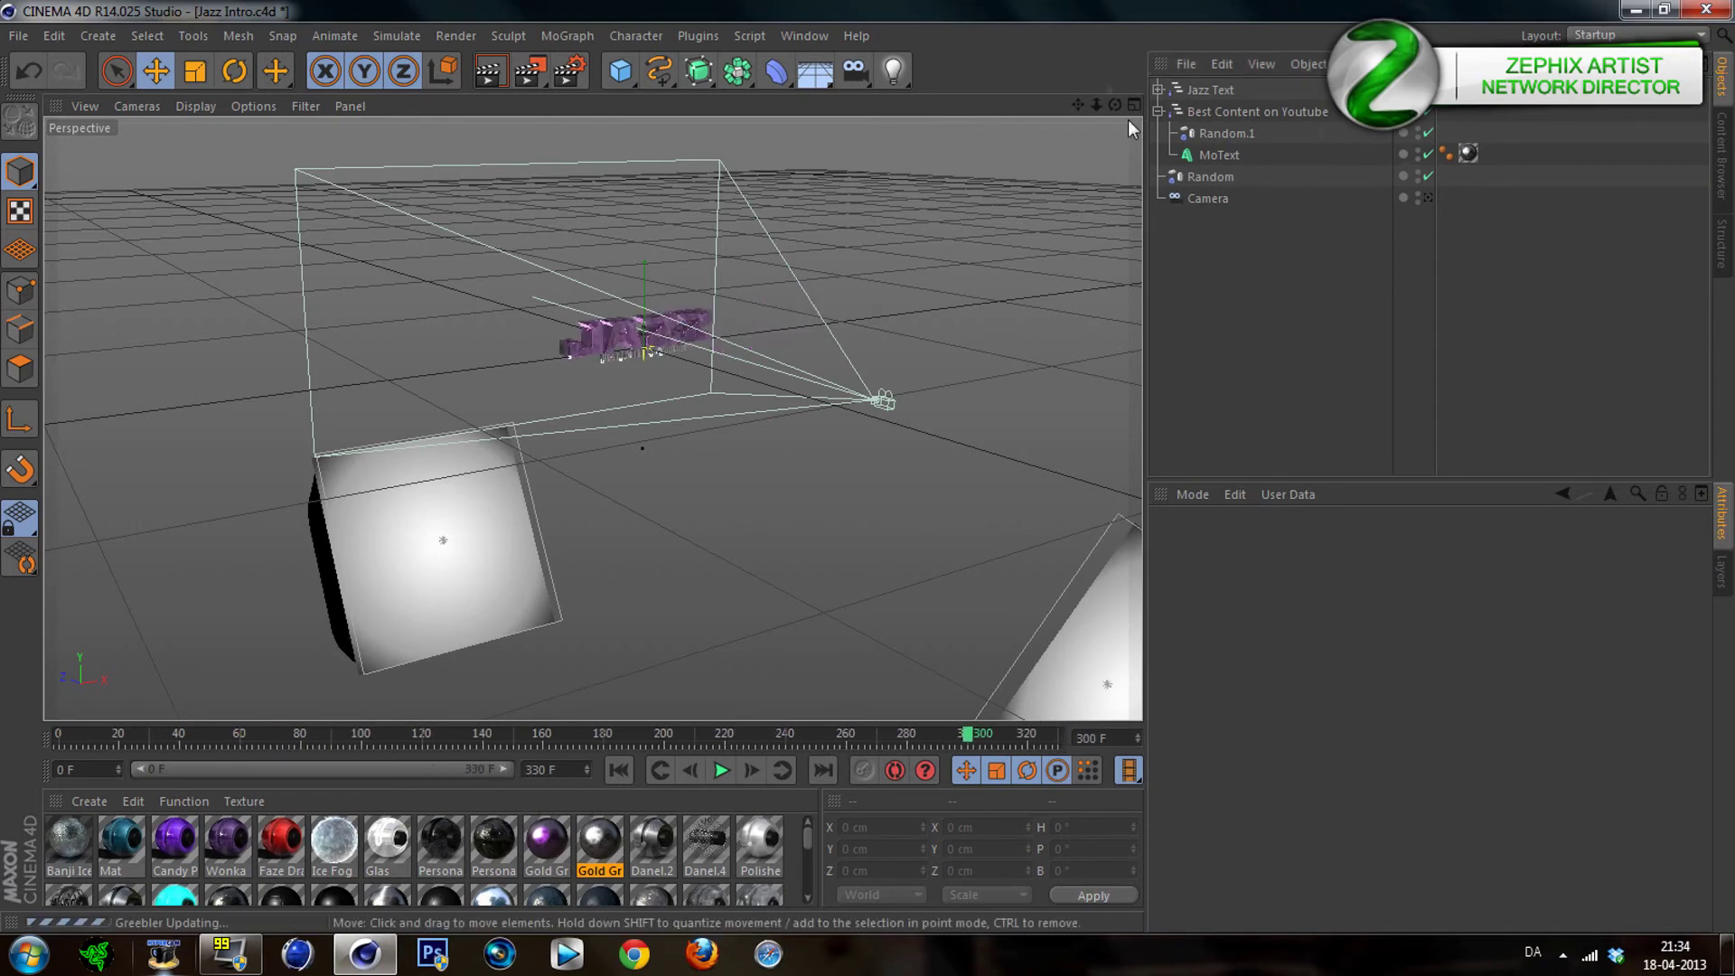
pyautogui.click(1158, 112)
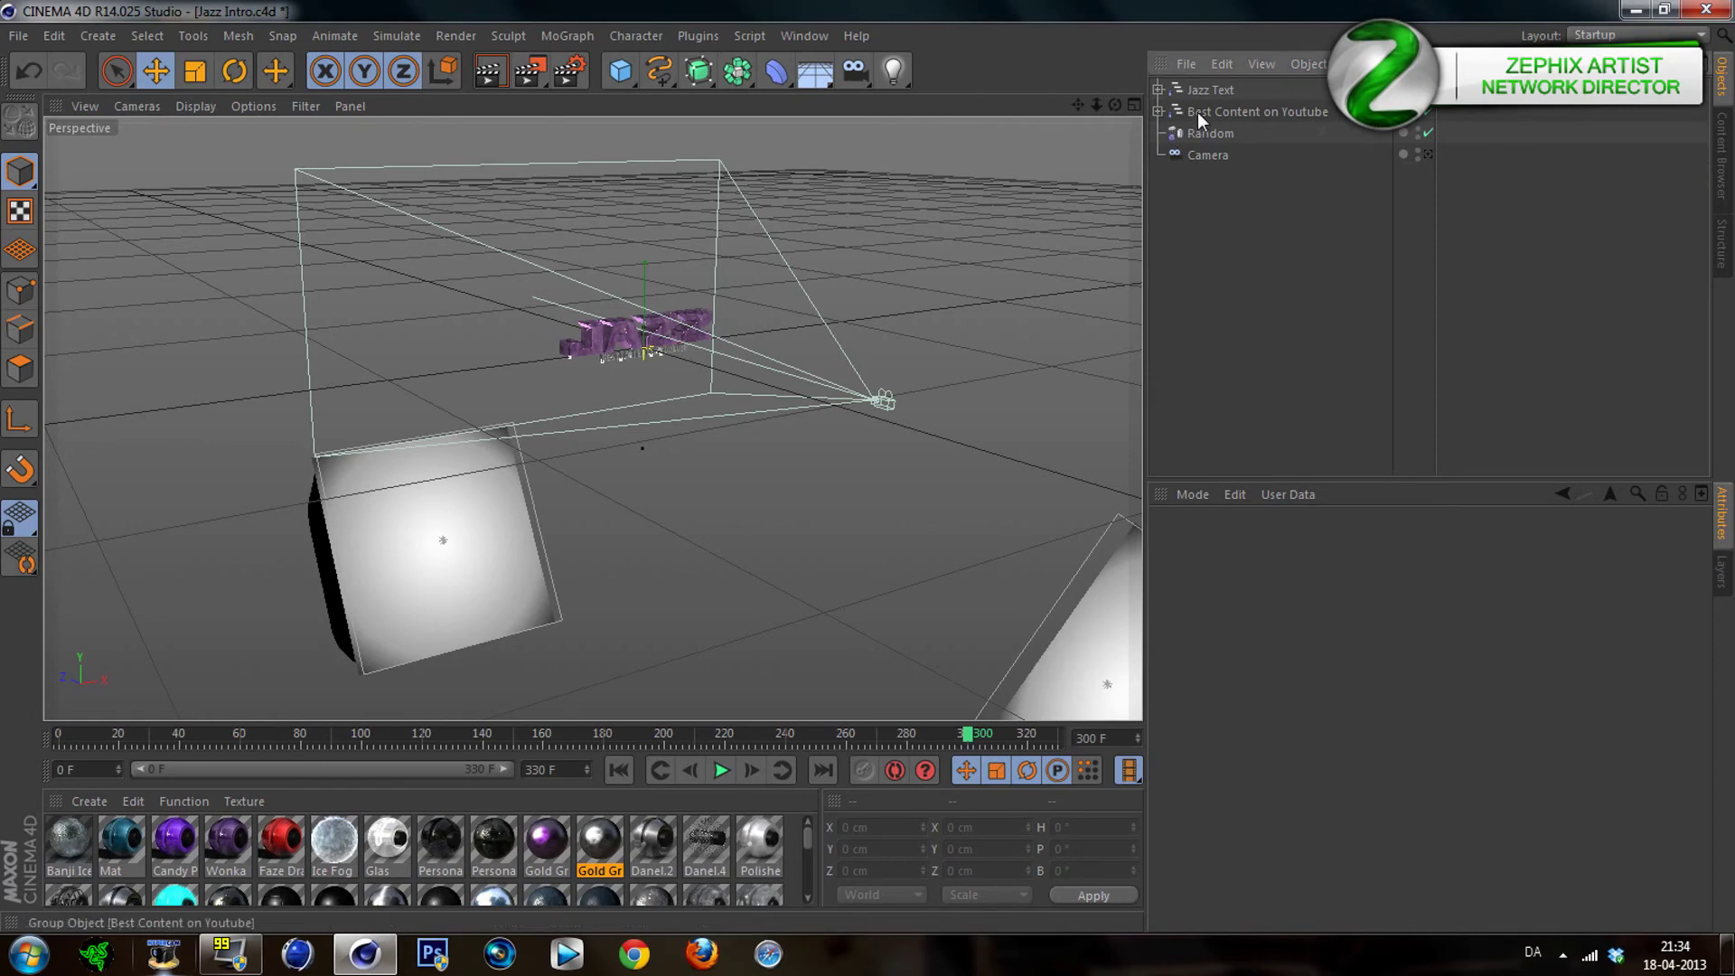
pyautogui.click(1198, 112)
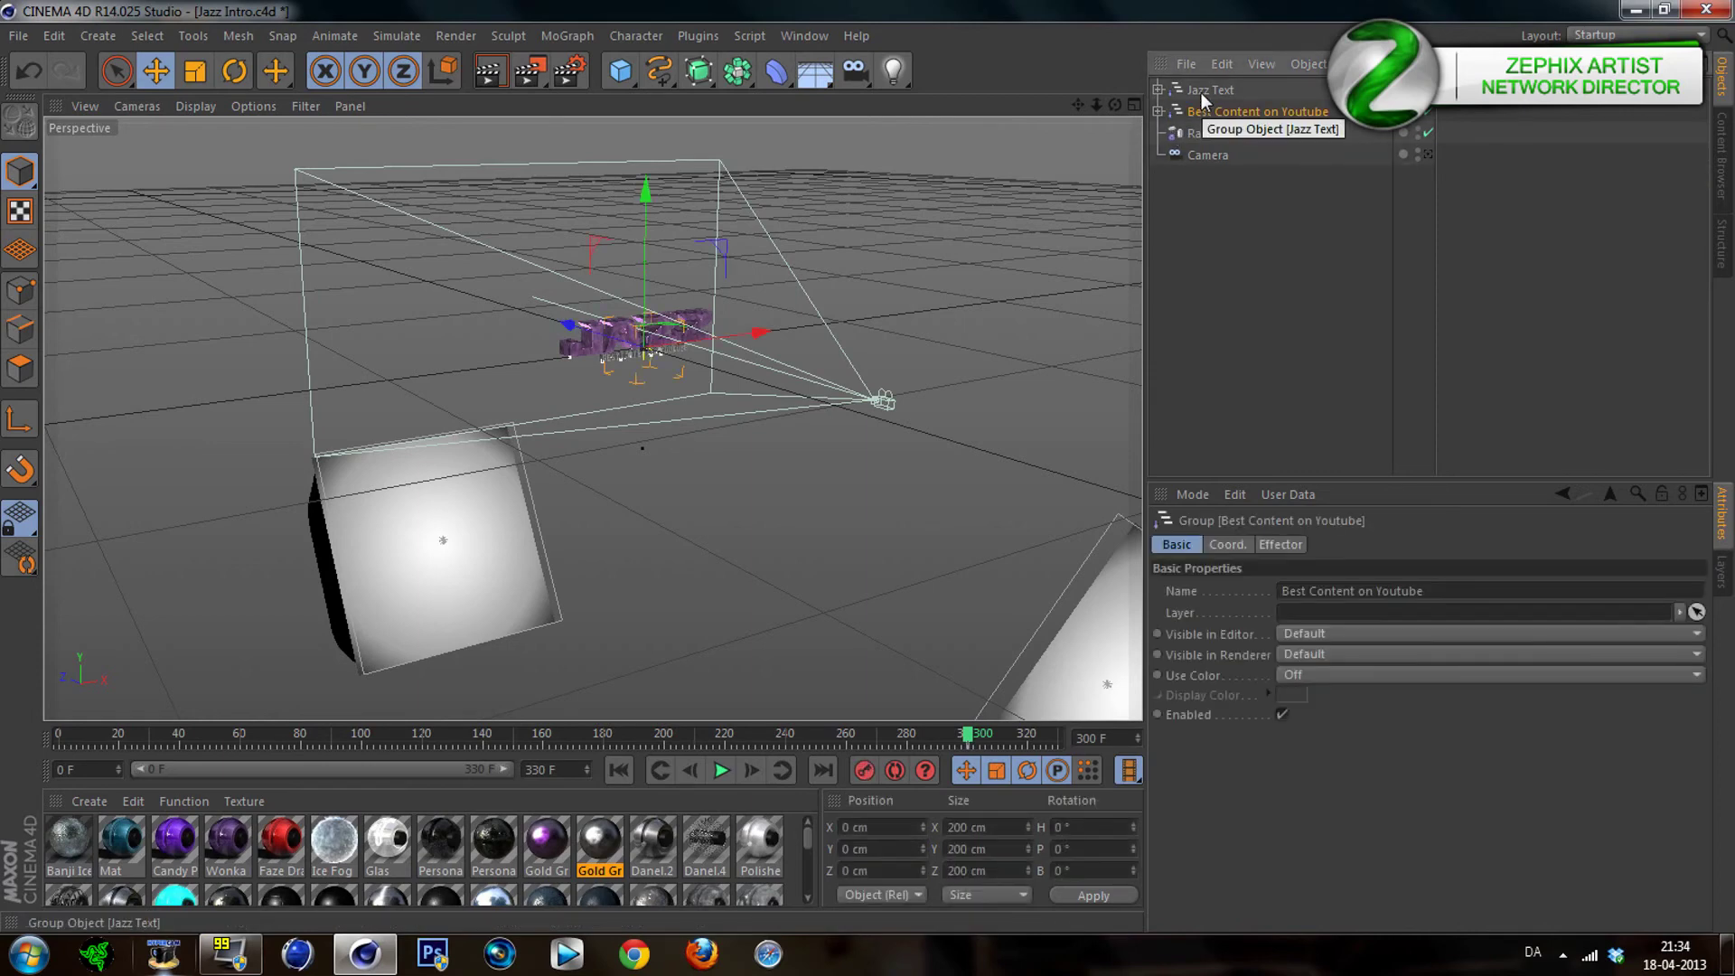
pyautogui.keyDown('ctrl'); pyautogui.click(1206, 90); pyautogui.keyUp('ctrl')
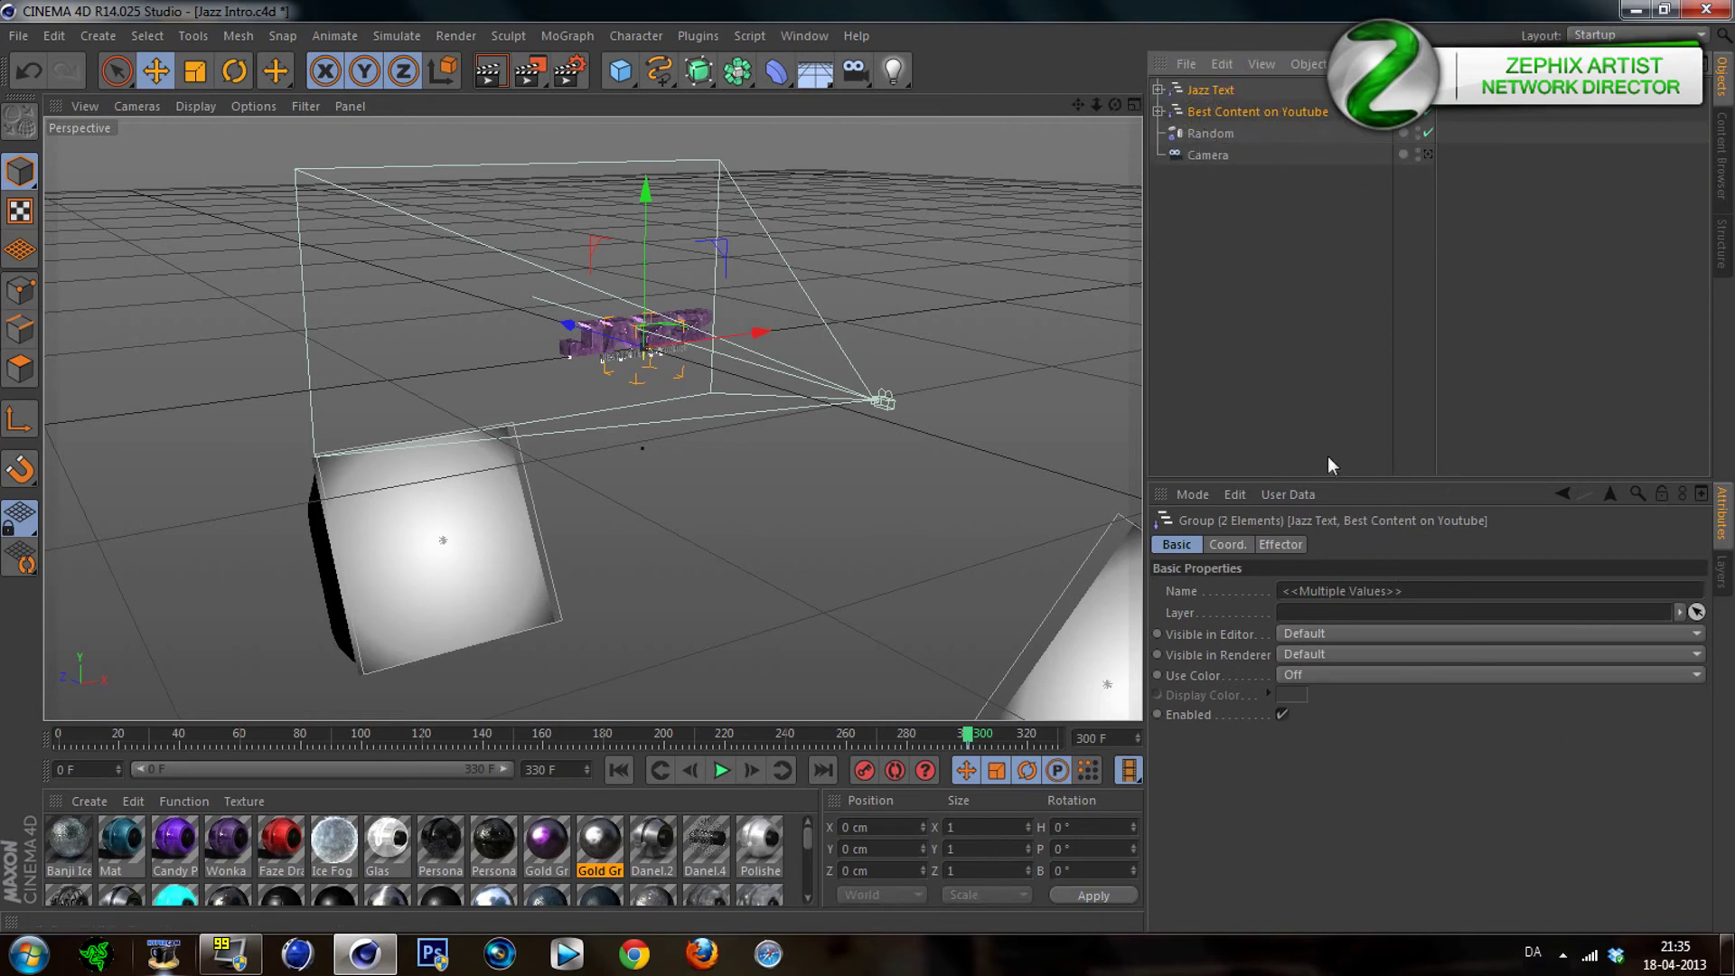
# At frame 330, push both text groups along Z to about -1591.549 cm
pyautogui.click(1059, 736)
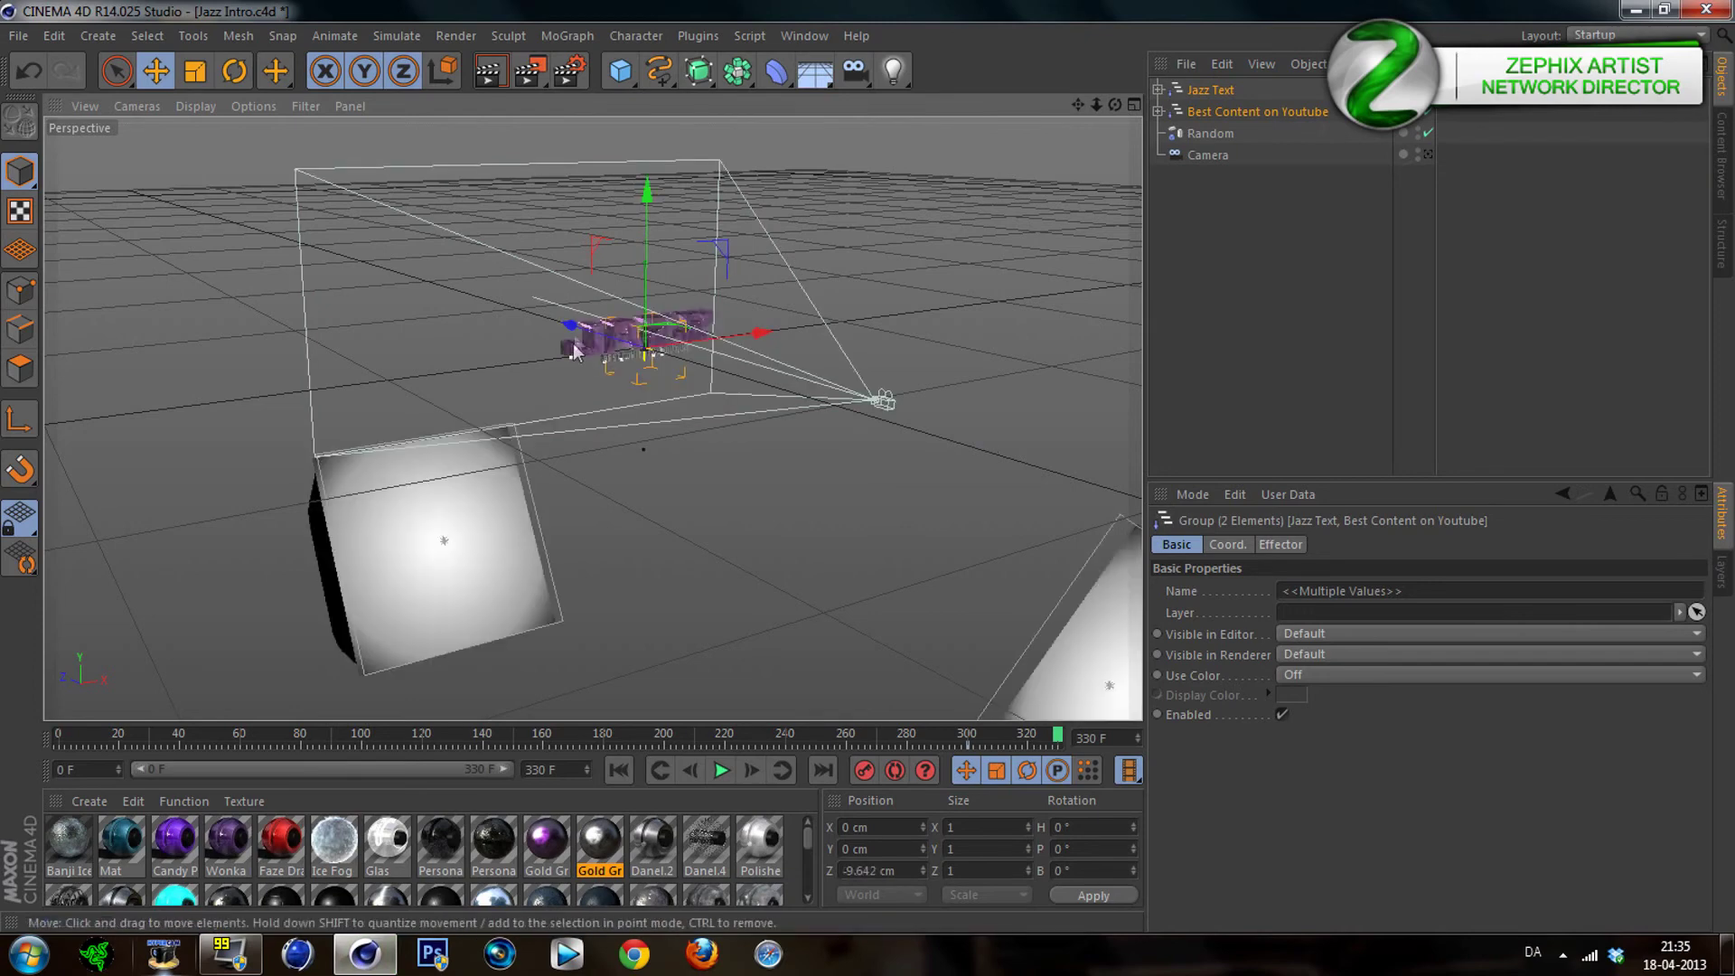
pyautogui.moveTo(657, 341); pyautogui.dragTo(961, 428)
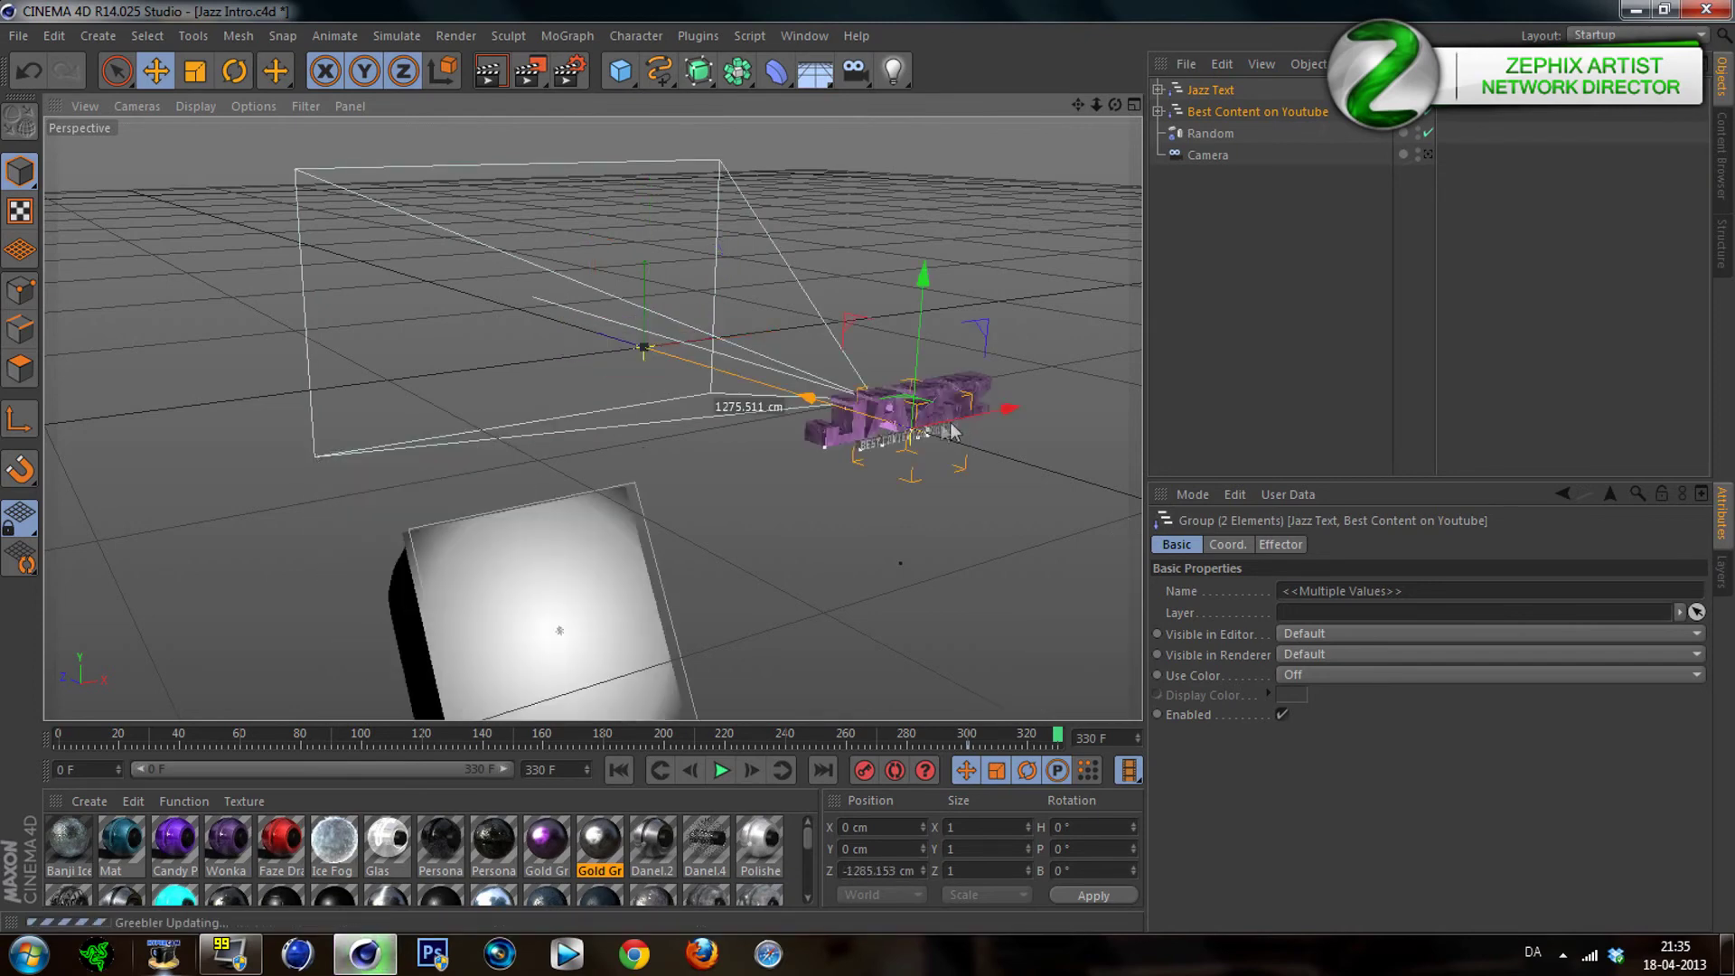
pyautogui.moveTo(911, 440); pyautogui.dragTo(898, 438)
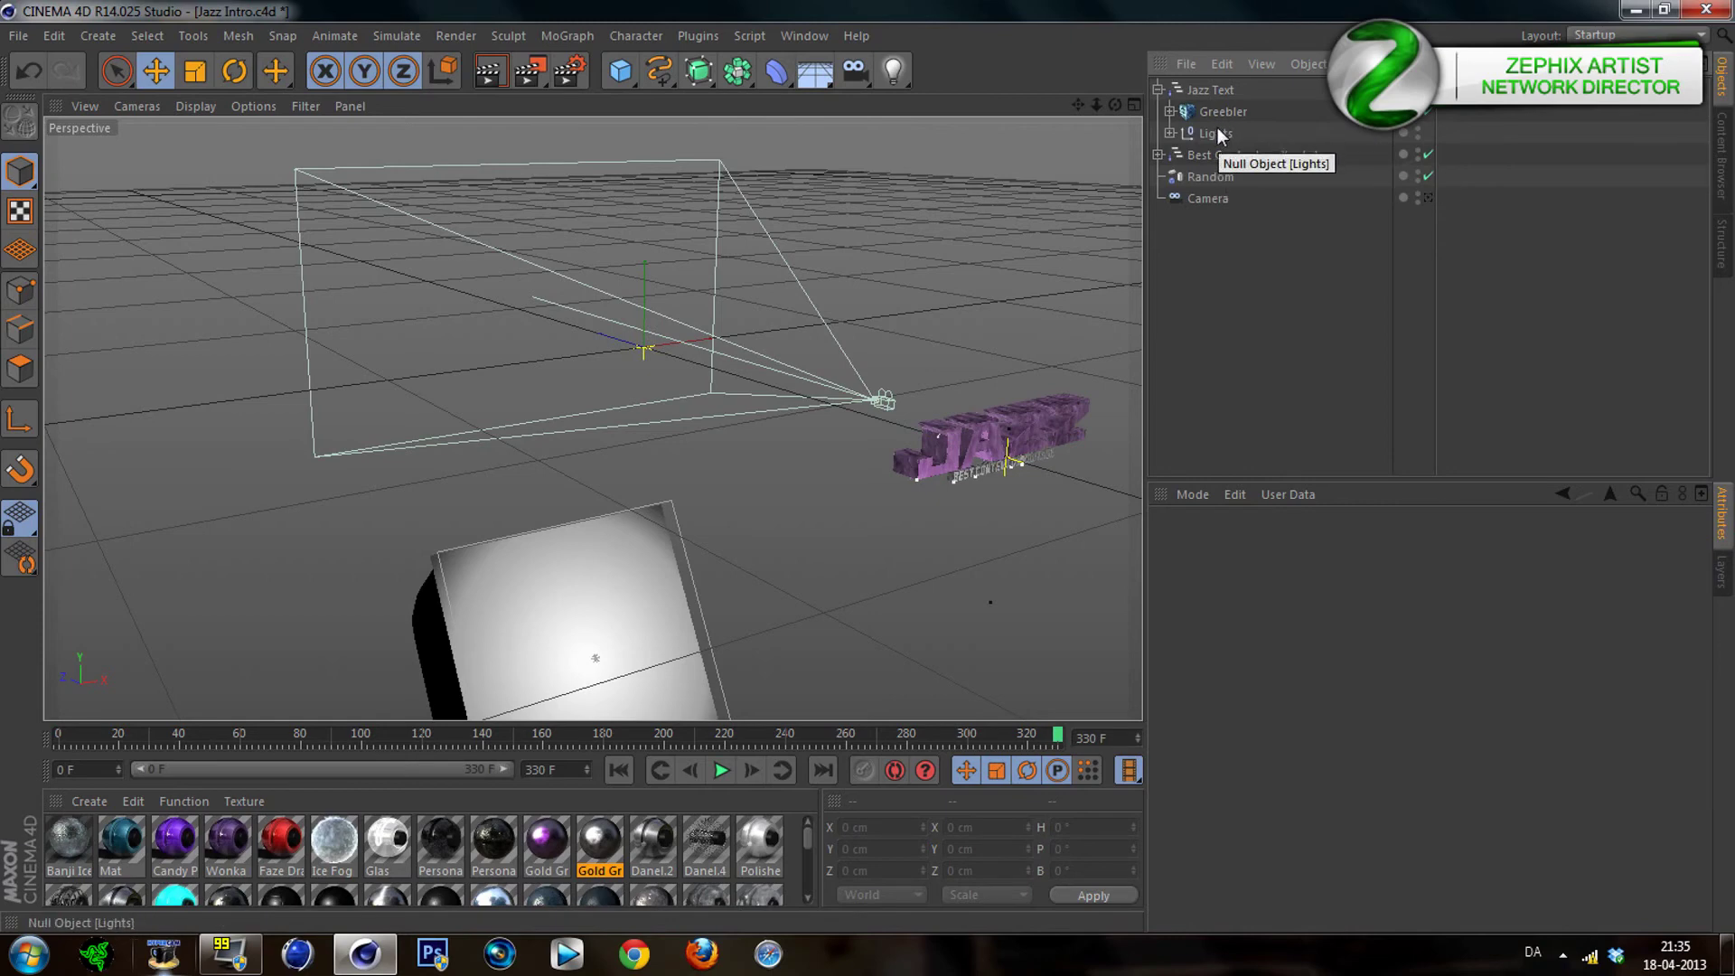
# Undo the Z push and move Lights out of Jazz Text to the scene's top level
pyautogui.click(26, 72)
pyautogui.click(25, 73)
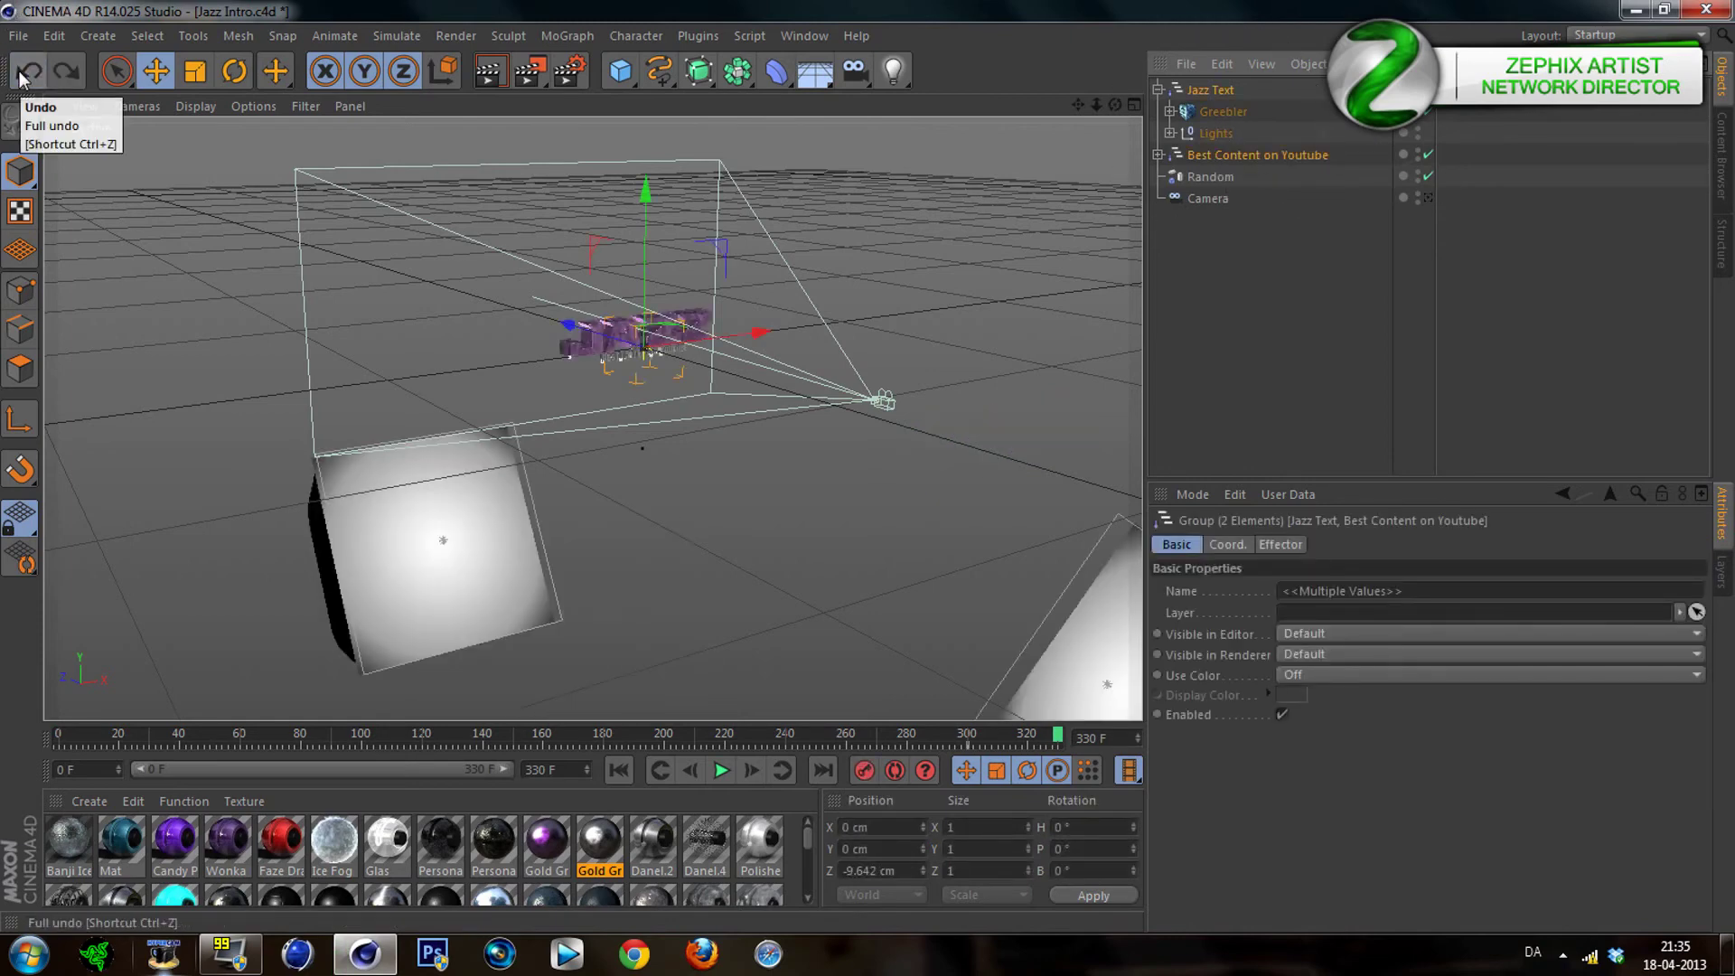
pyautogui.click(1213, 138)
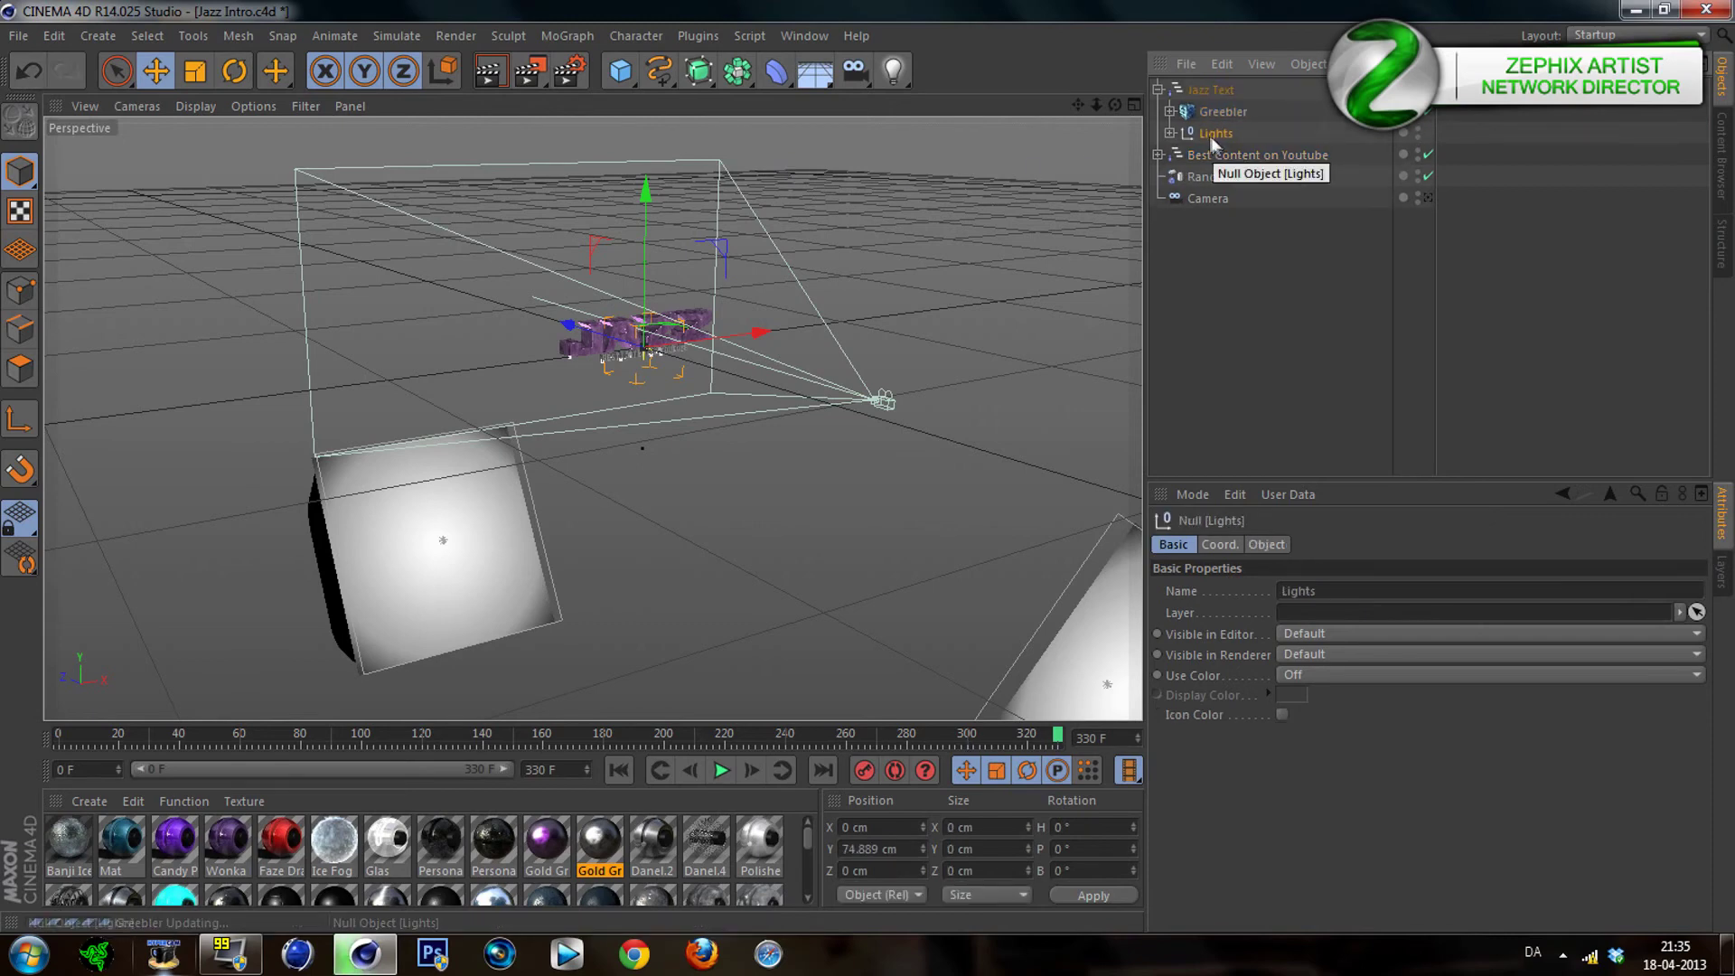
pyautogui.moveTo(1222, 177); pyautogui.dragTo(1222, 181)
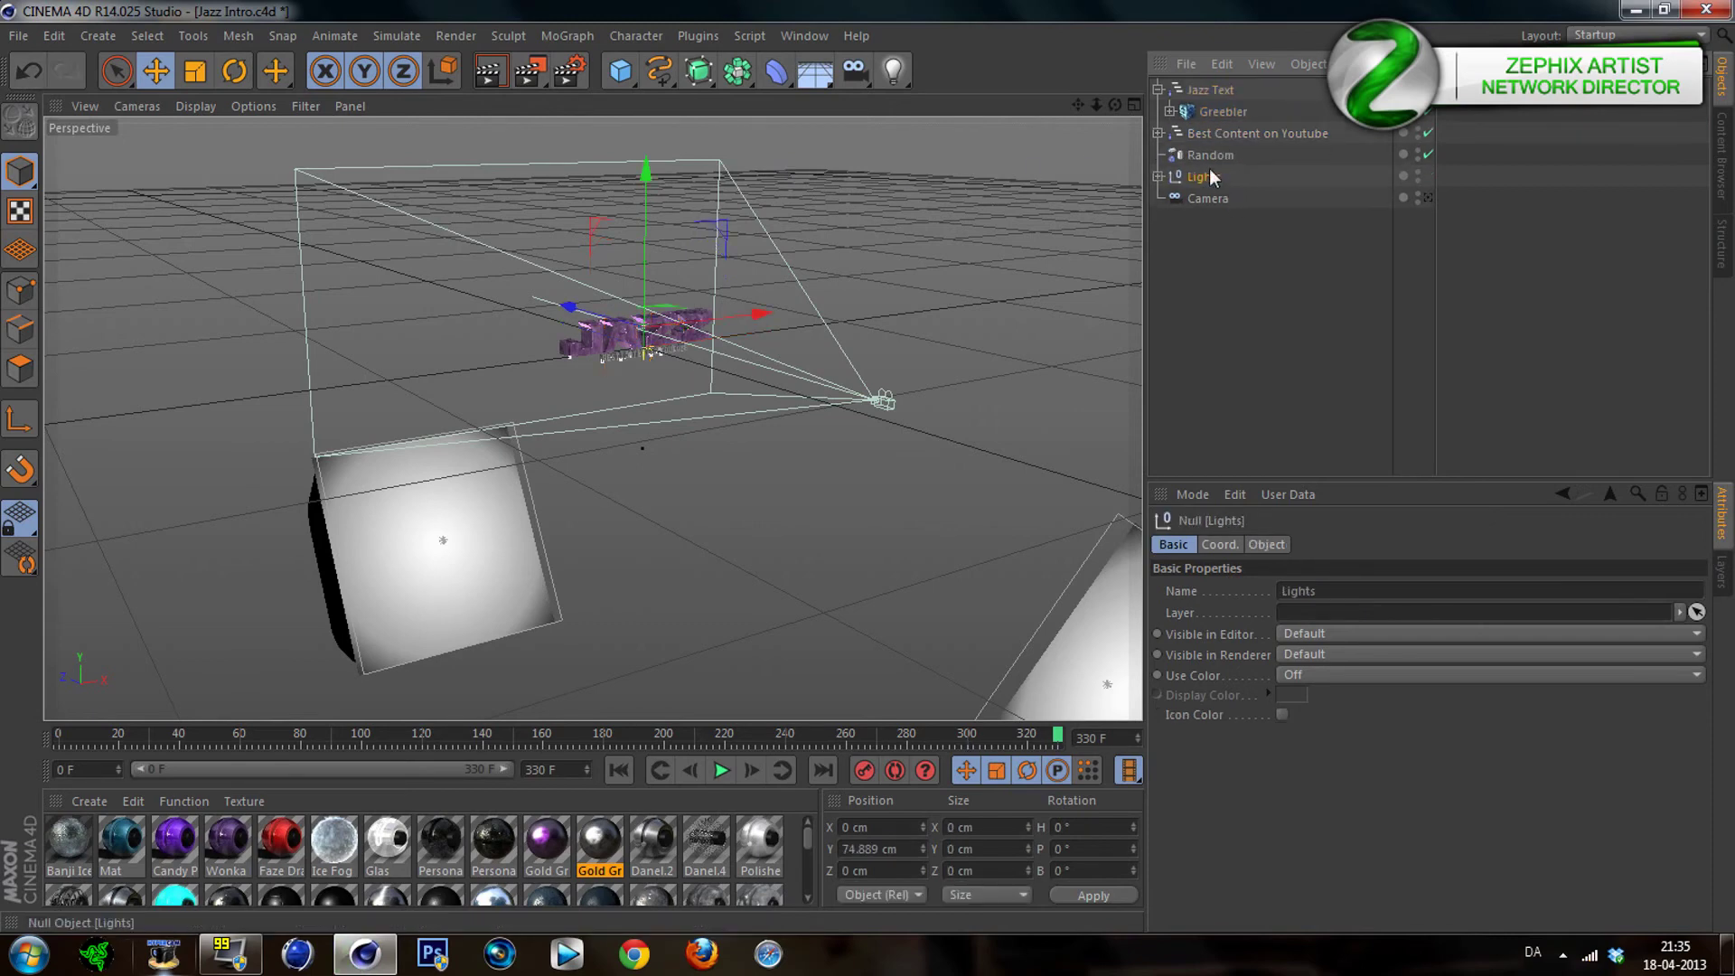
# Nest the Random effector under Greebler and collapse Jazz Text
pyautogui.click(1202, 156)
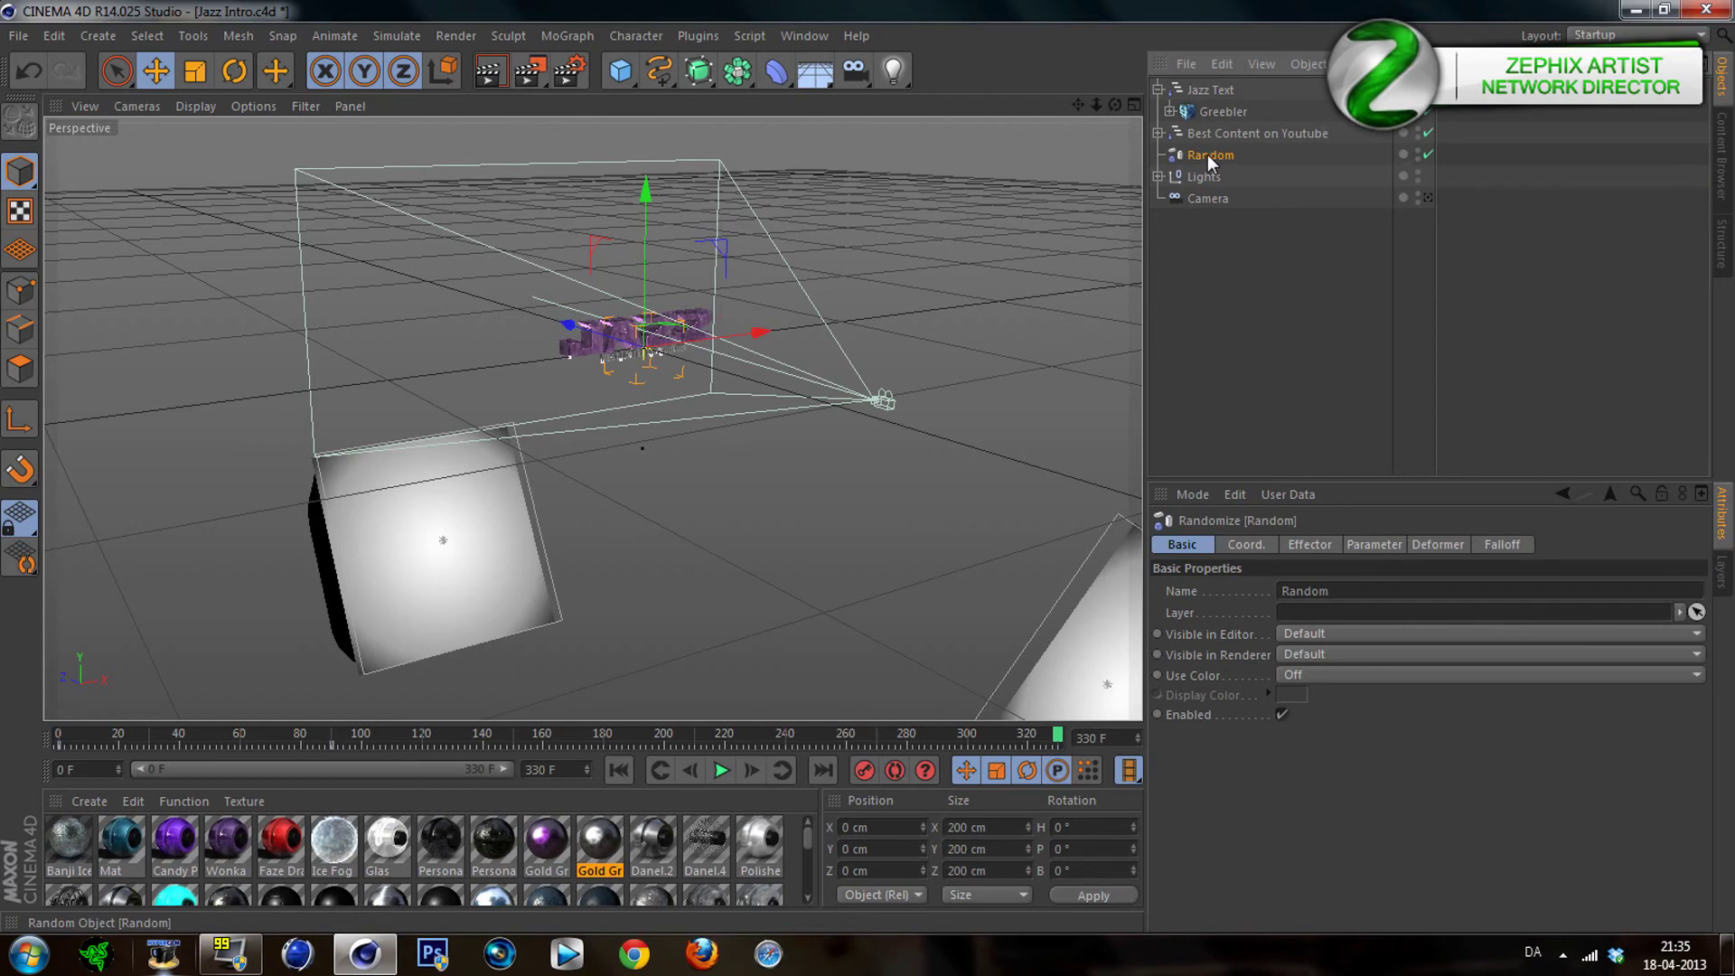
pyautogui.moveTo(1204, 117); pyautogui.dragTo(1203, 118)
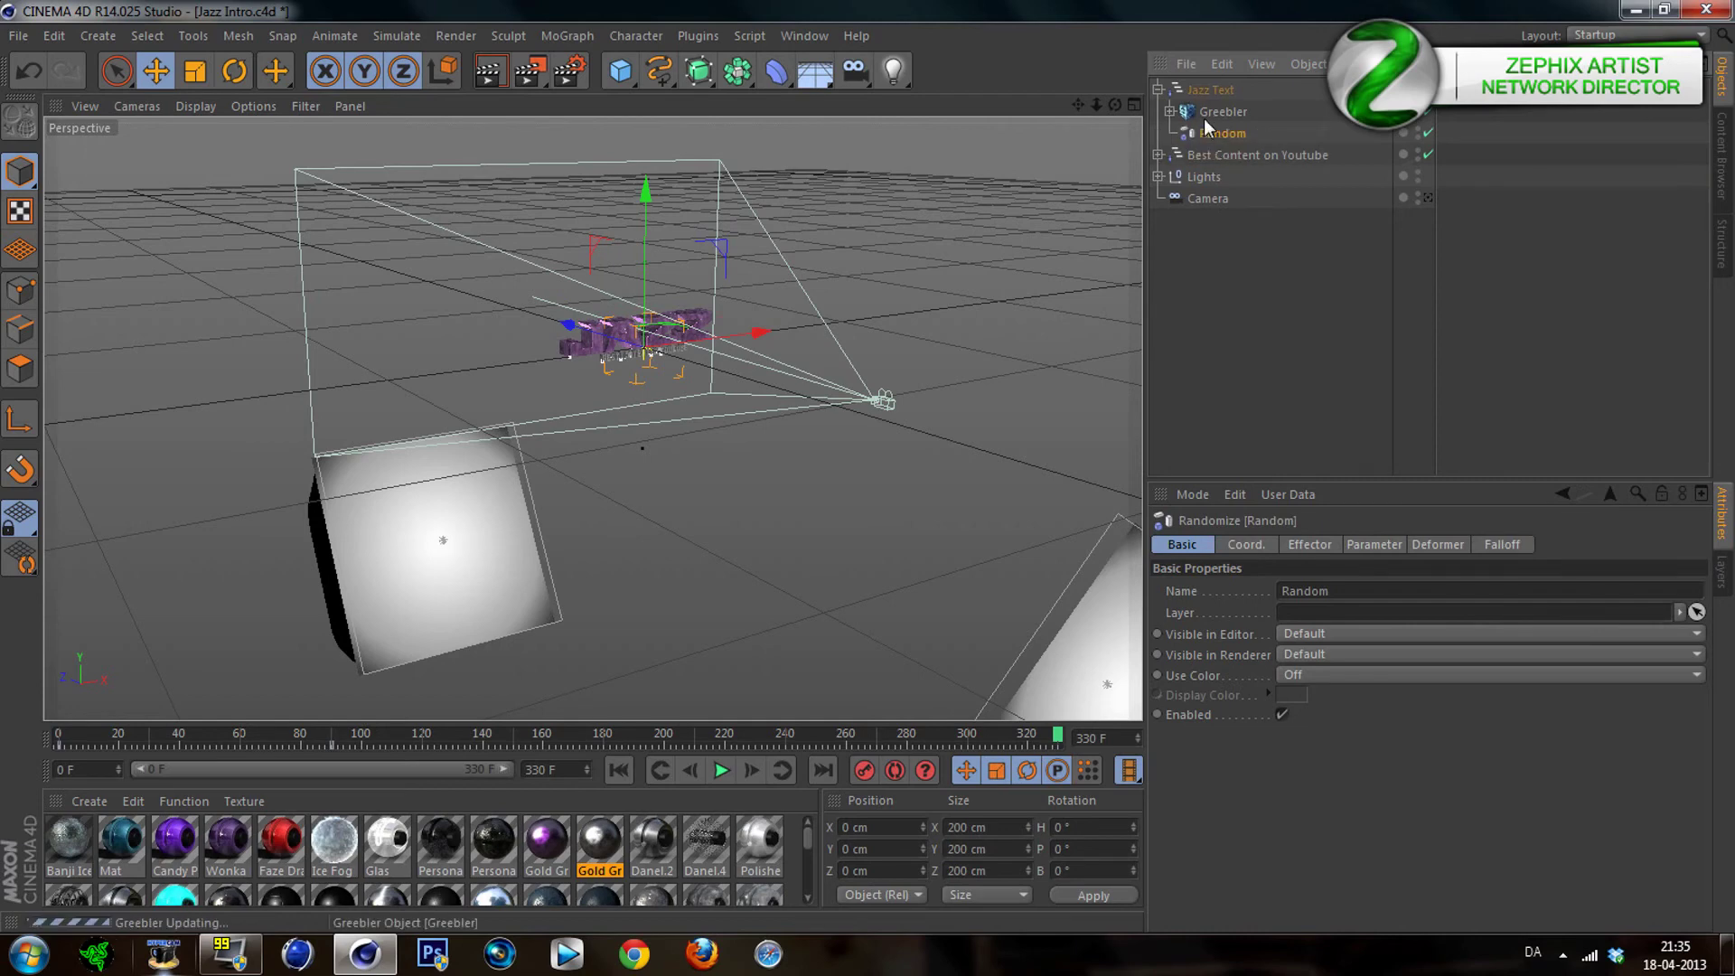
pyautogui.click(1238, 255)
pyautogui.click(1158, 88)
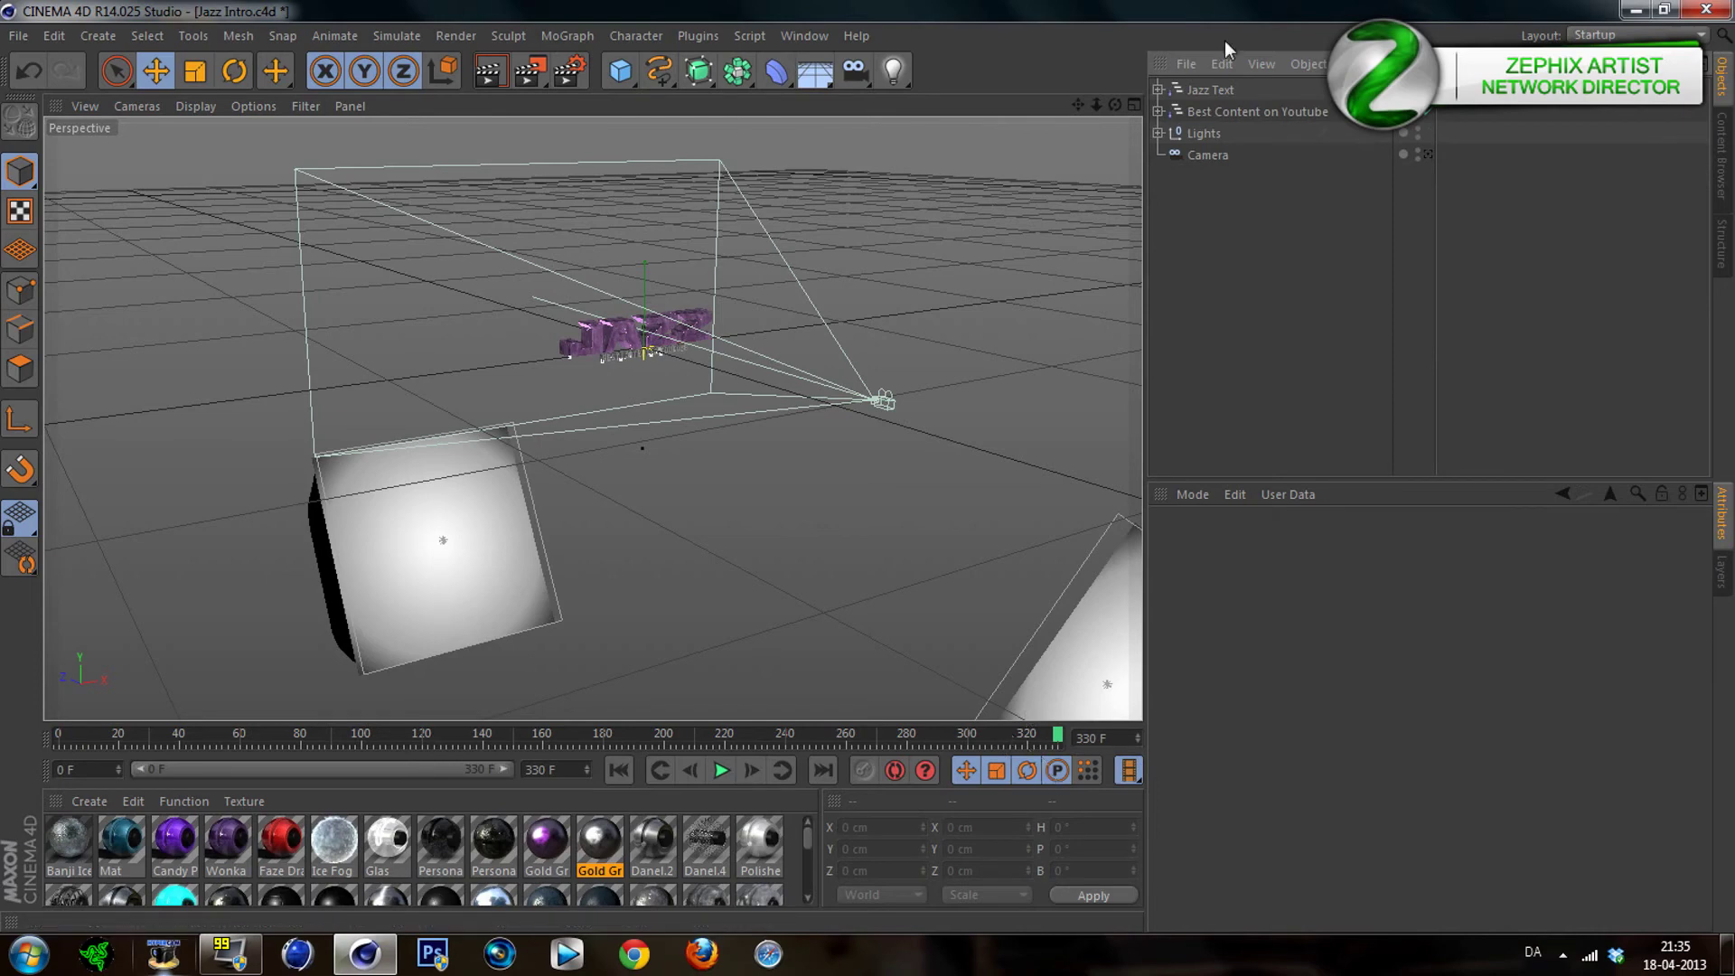
pyautogui.click(1211, 90)
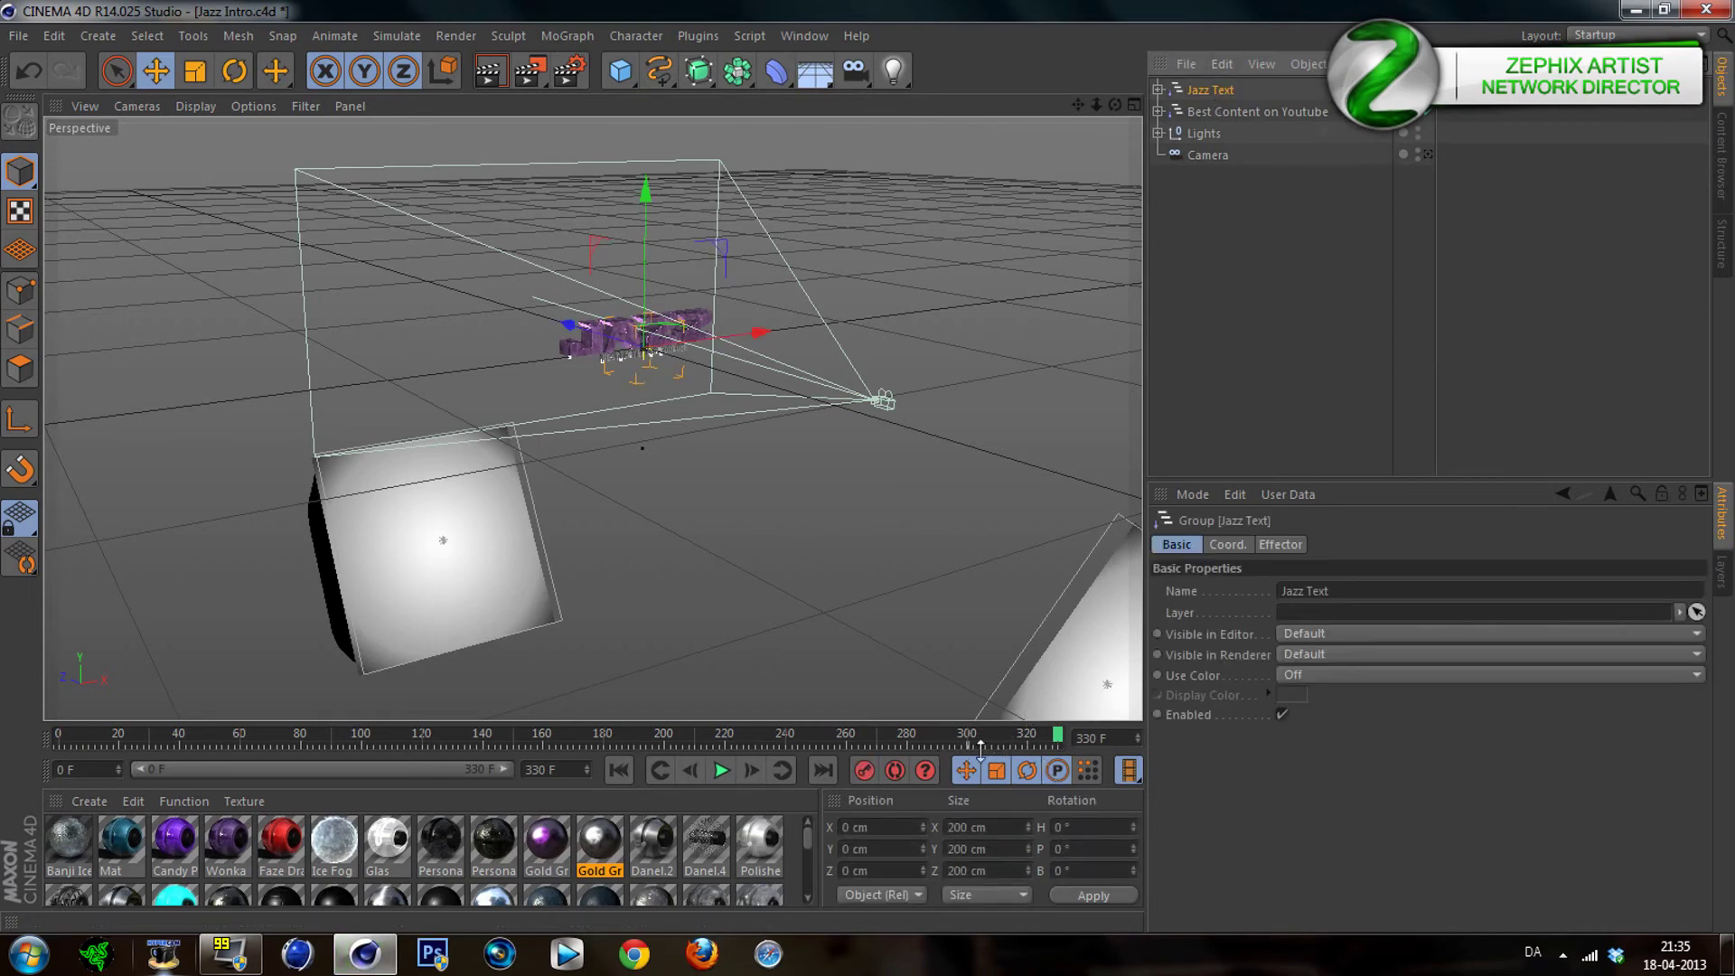
# Push both text groups back to Z -1719.892 cm and make the frame 330 keys Linear
pyautogui.keyDown('ctrl'); pyautogui.click(1220, 111); pyautogui.keyUp('ctrl')
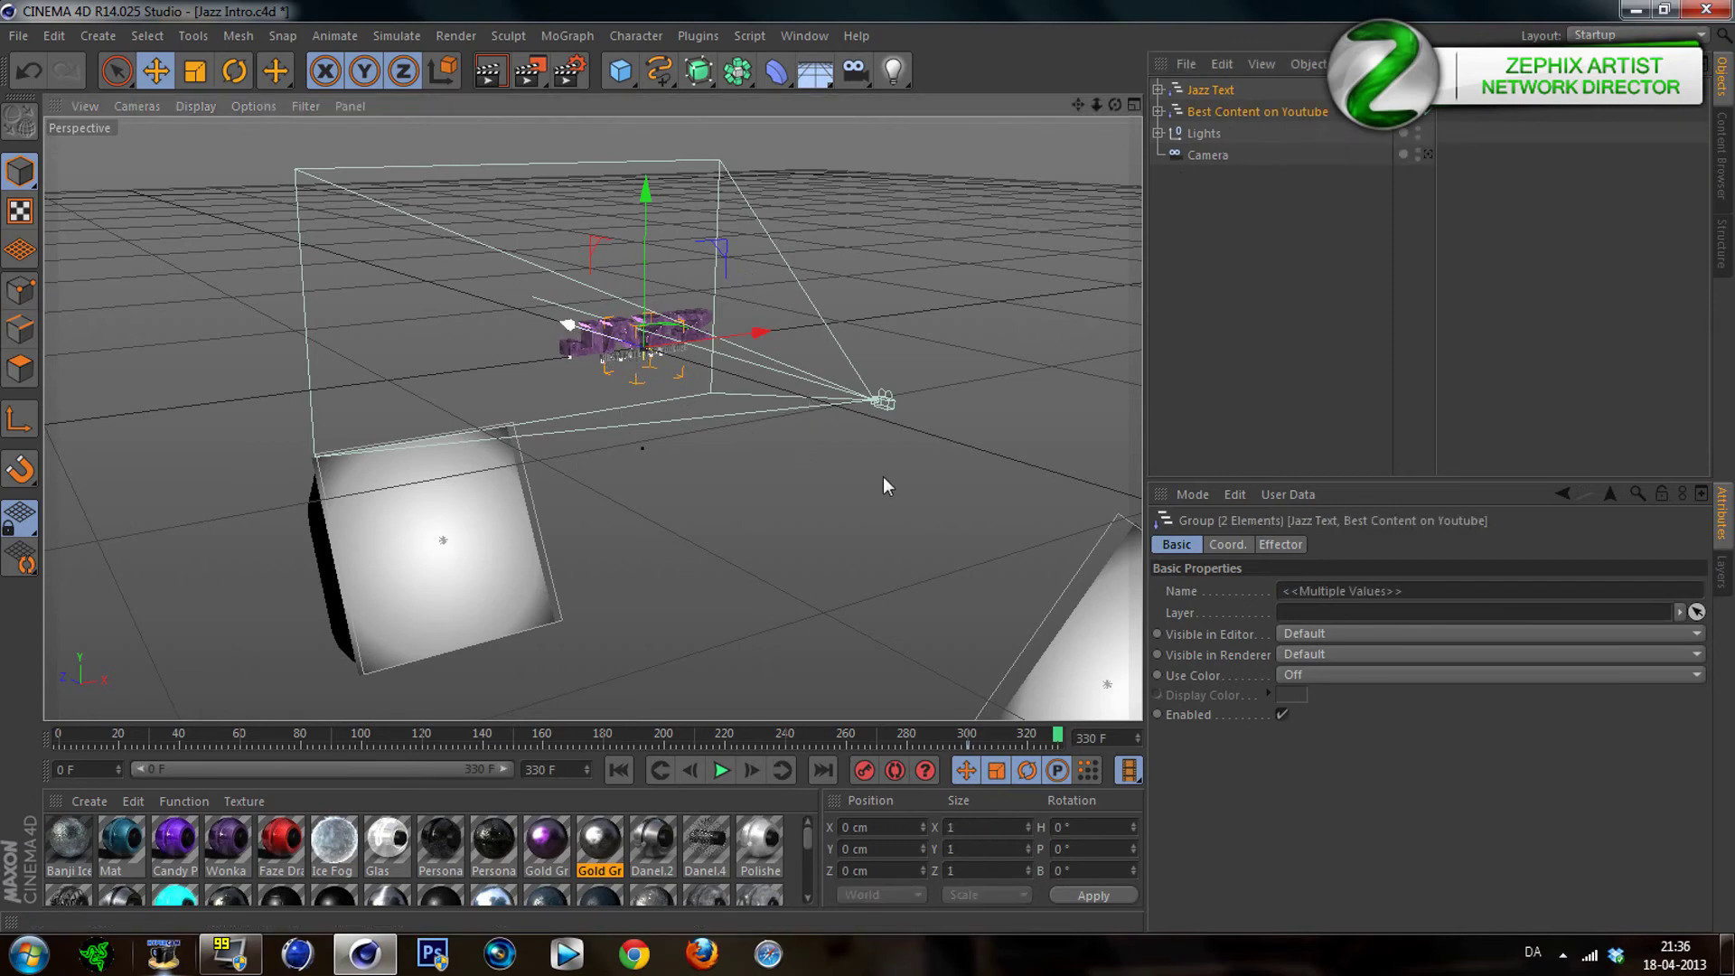
pyautogui.moveTo(922, 472); pyautogui.dragTo(892, 455)
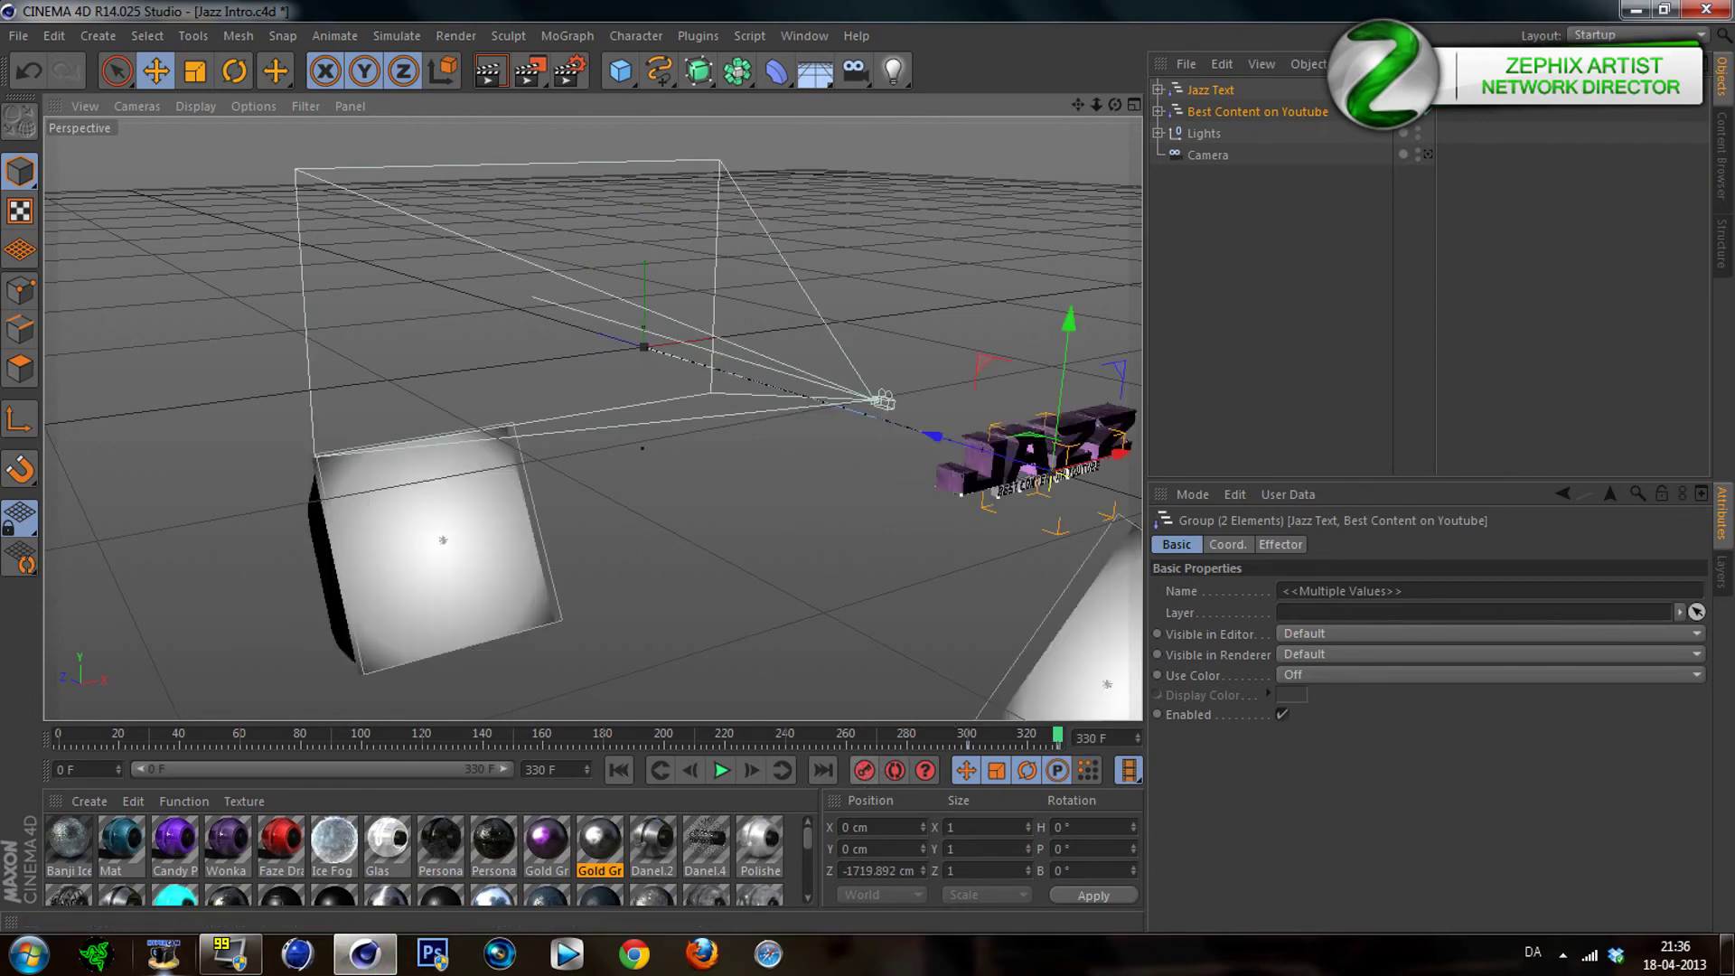
pyautogui.click(1059, 752)
pyautogui.click(1341, 618)
pyautogui.click(1335, 665)
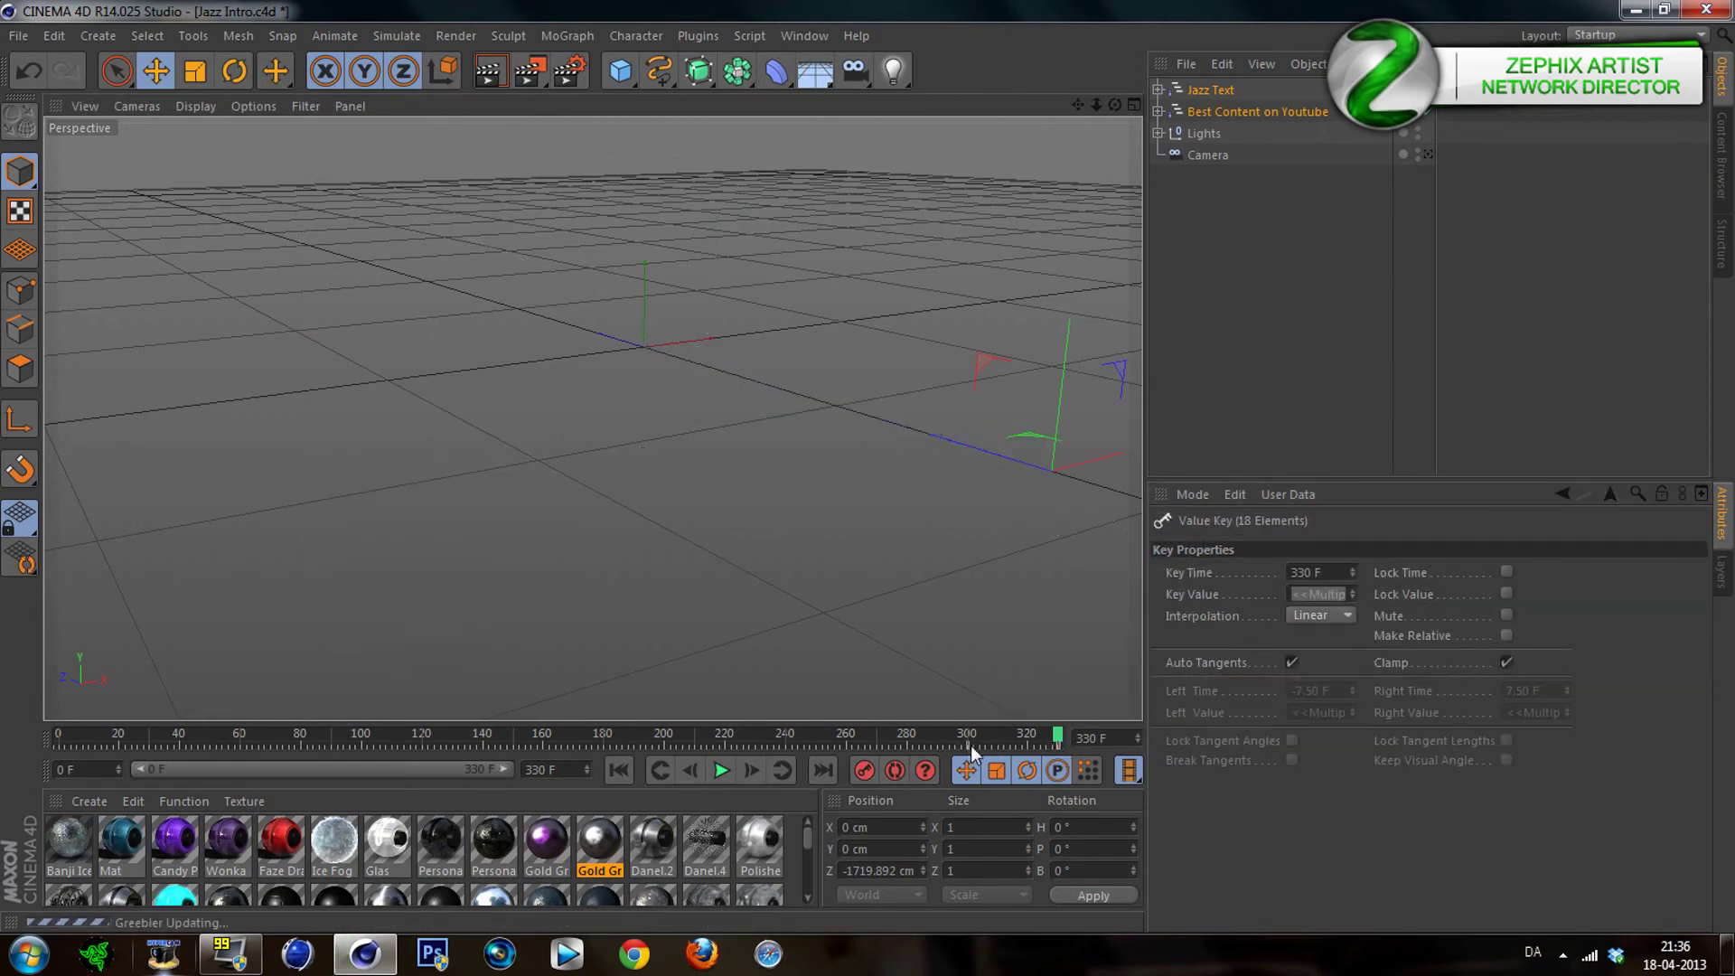
# Set the frame 300 keys to Linear interpolation as well
pyautogui.click(968, 746)
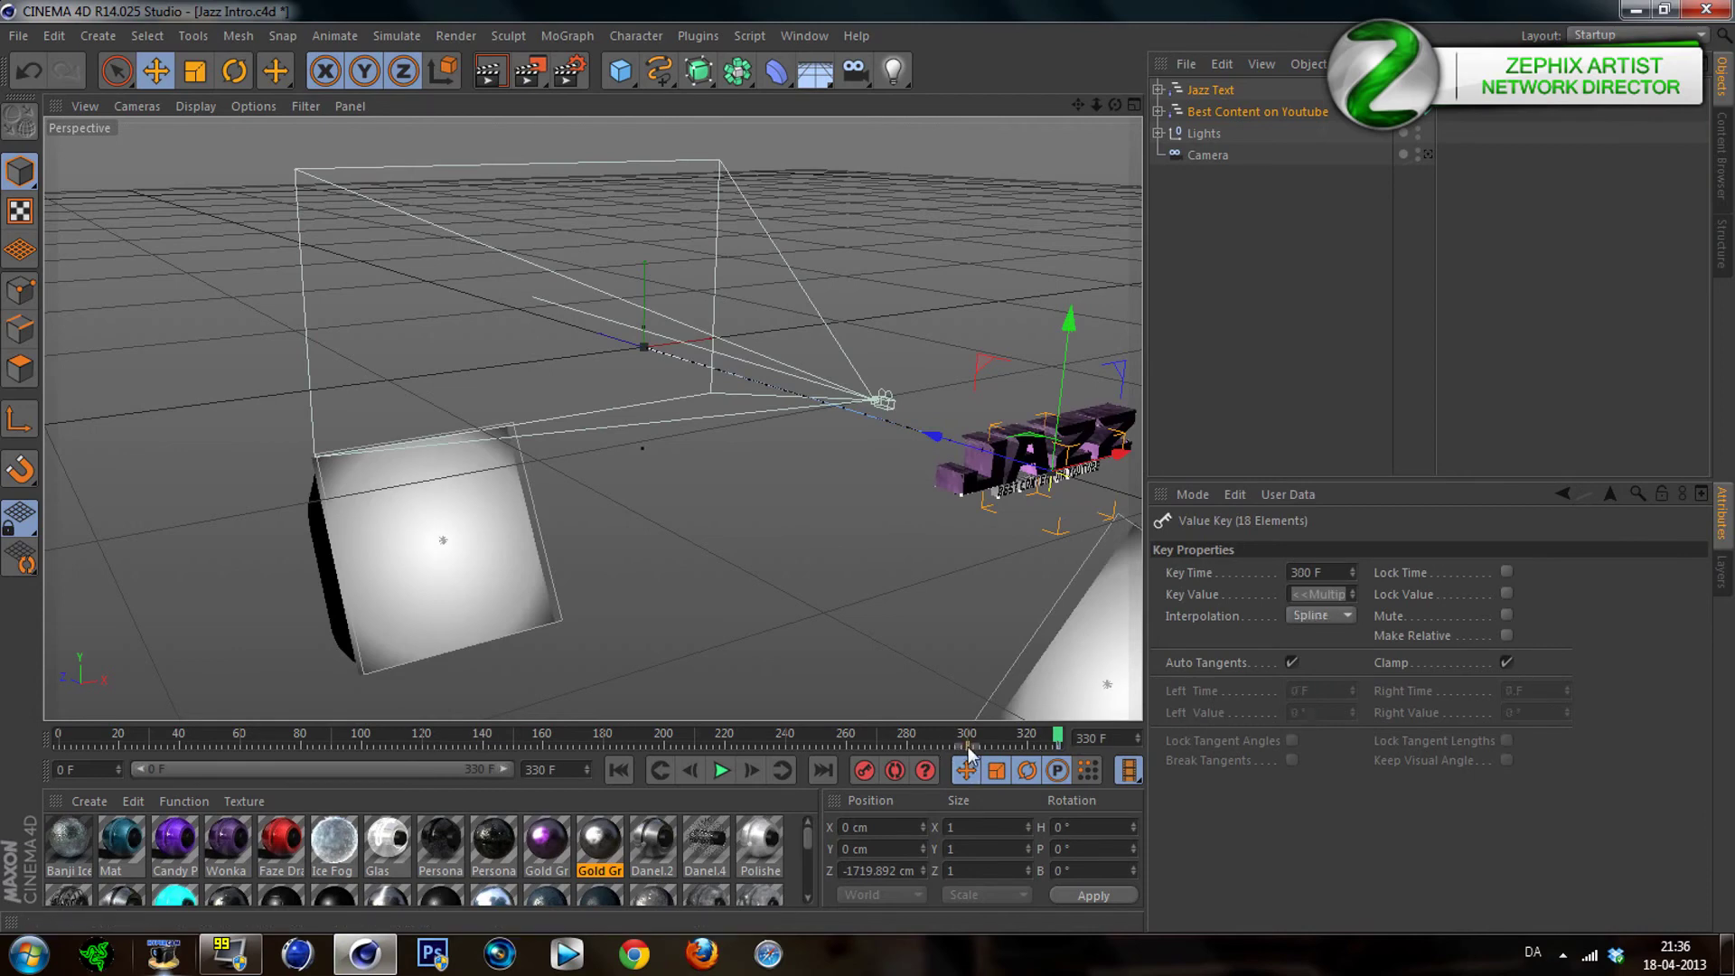
pyautogui.click(1318, 614)
pyautogui.click(1332, 654)
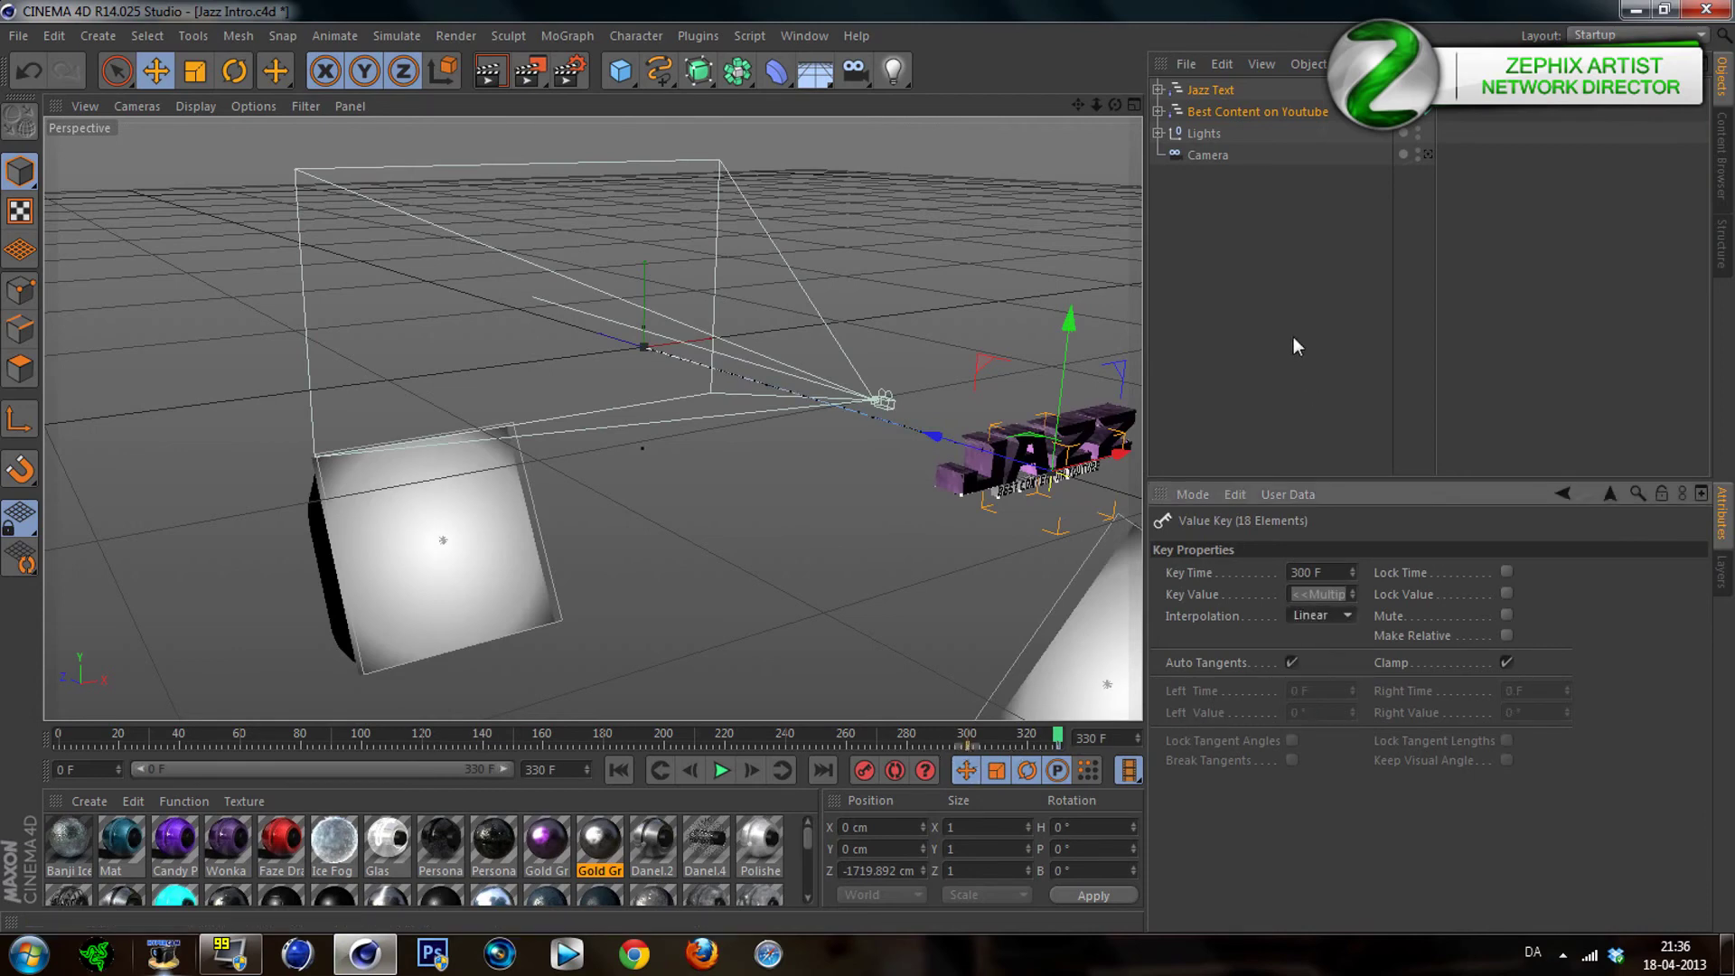
pyautogui.click(1293, 345)
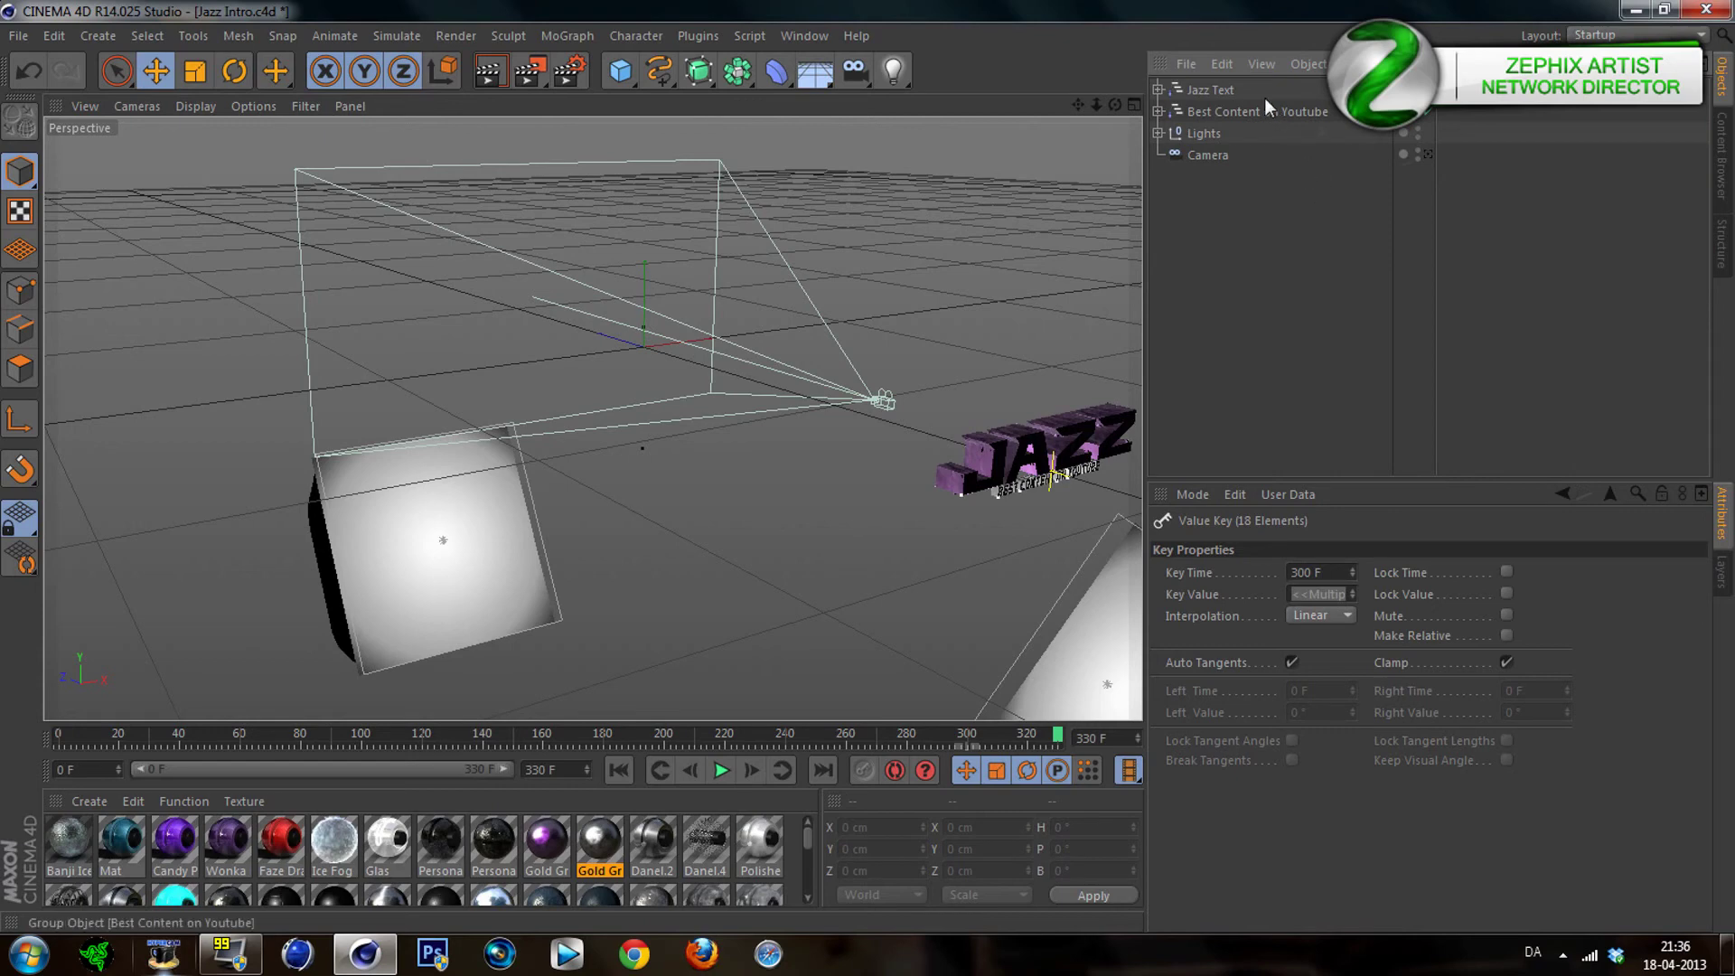
pyautogui.click(1245, 111)
# Add a MoGraph Group effector with both text groups selected
pyautogui.keyDown('shift'); pyautogui.click(1233, 98); pyautogui.keyUp('shift')
pyautogui.click(568, 35)
pyautogui.moveTo(624, 69)
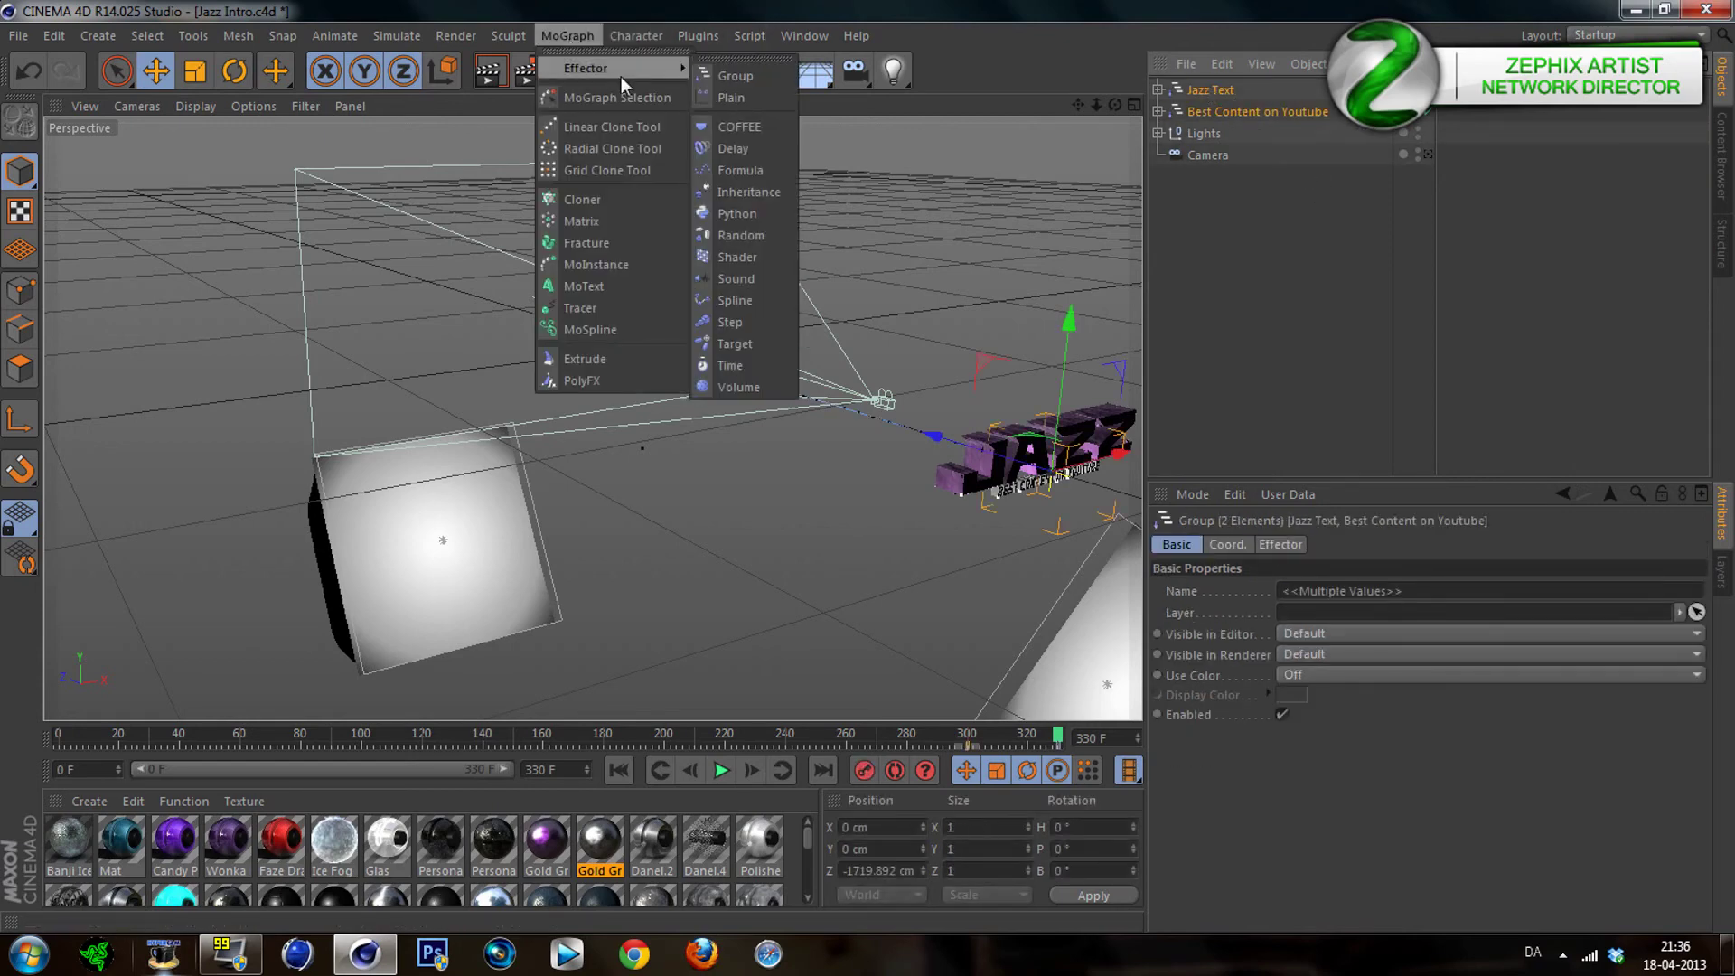
pyautogui.click(735, 77)
# Parent Jazz Text and Best Content on Youtube under the Group and rename it Text
pyautogui.click(1231, 112)
pyautogui.keyDown('shift'); pyautogui.click(1227, 132); pyautogui.keyUp('shift')
pyautogui.moveTo(1227, 132); pyautogui.dragTo(1185, 94)
pyautogui.click(1159, 90)
pyautogui.doubleClick(1206, 90)
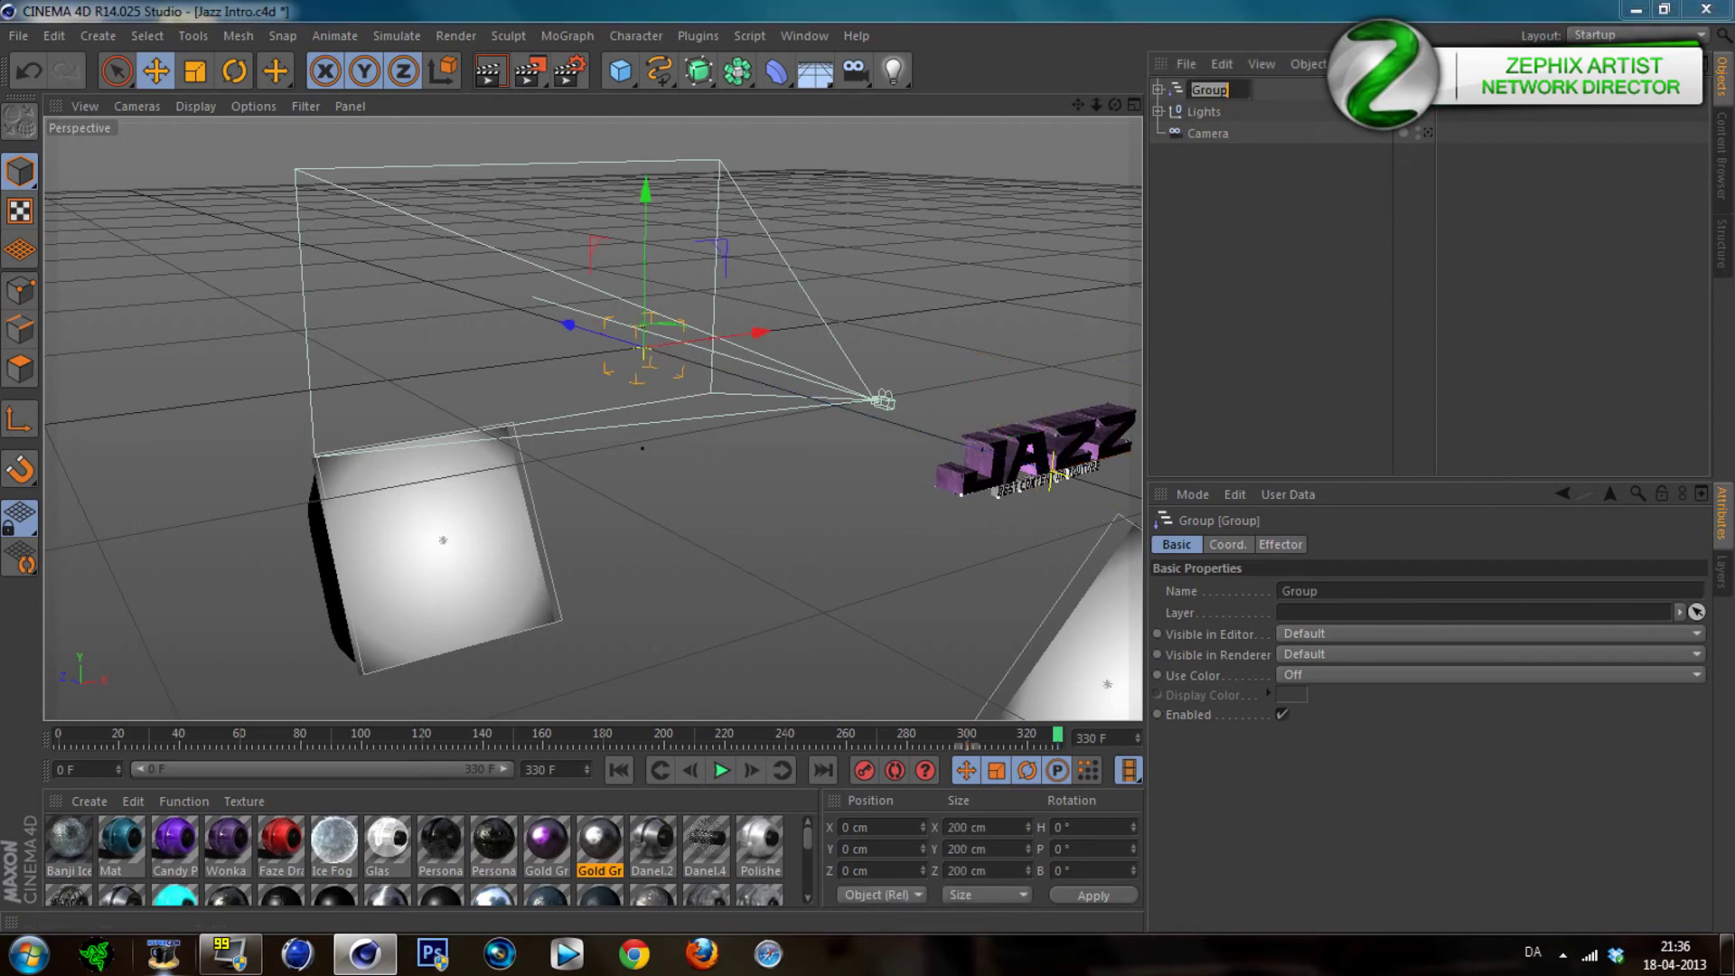
pyautogui.write('Text')
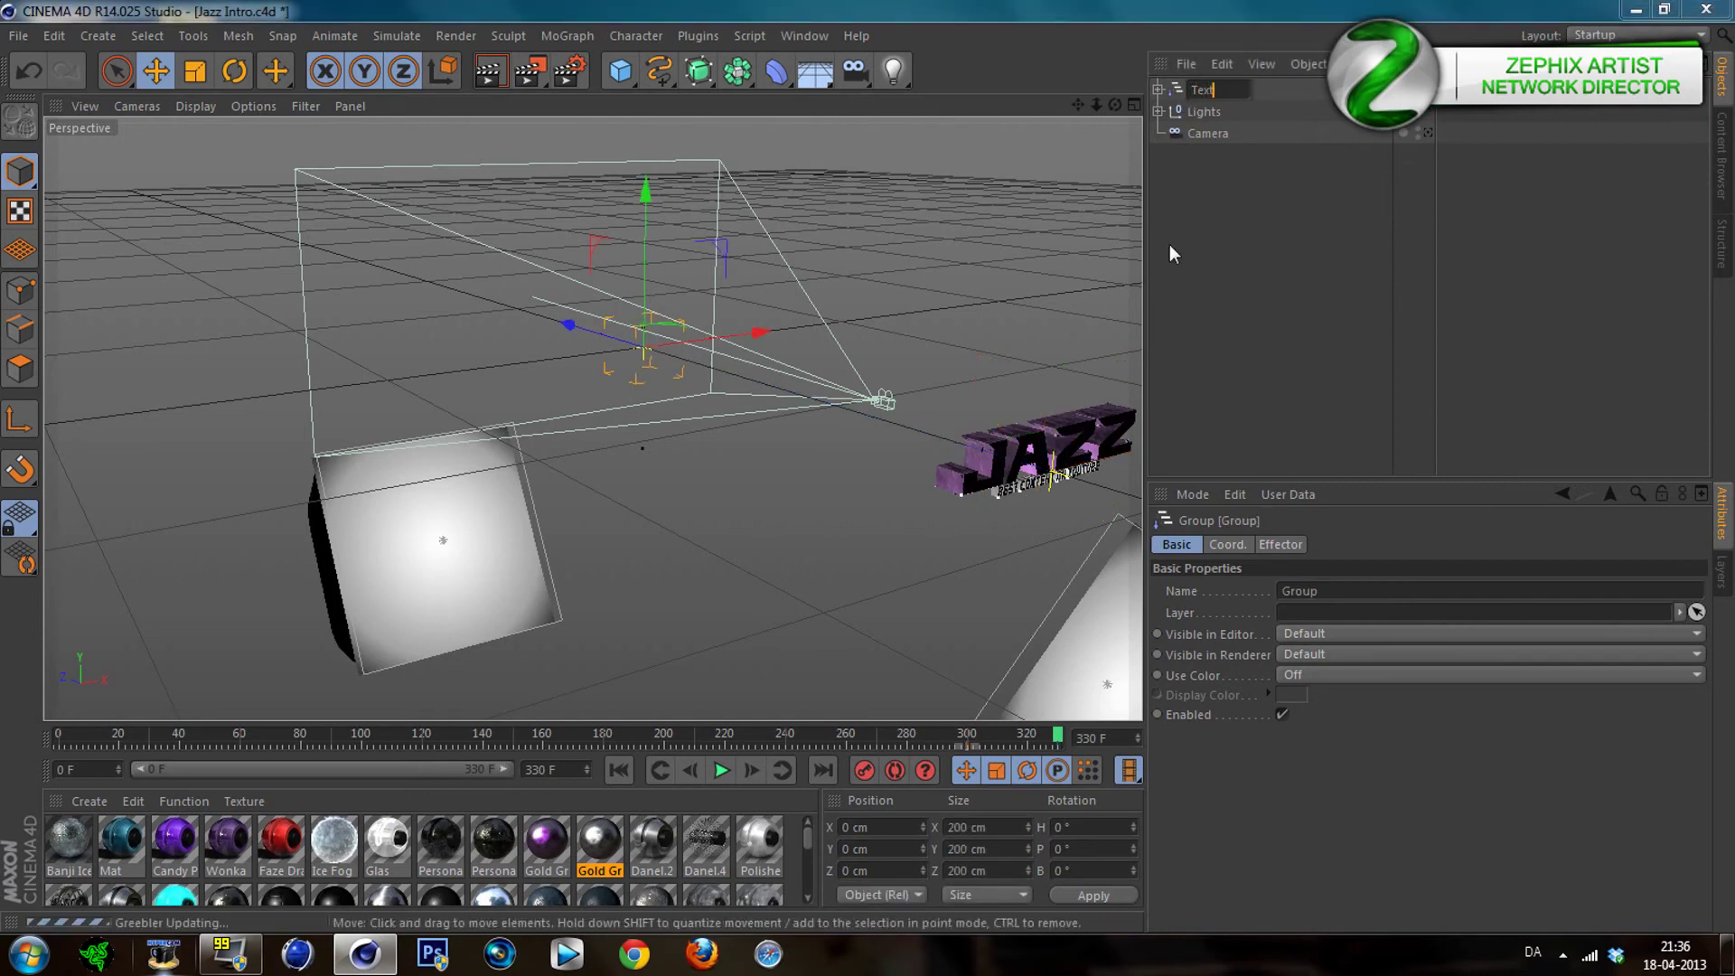
pyautogui.press('Return')
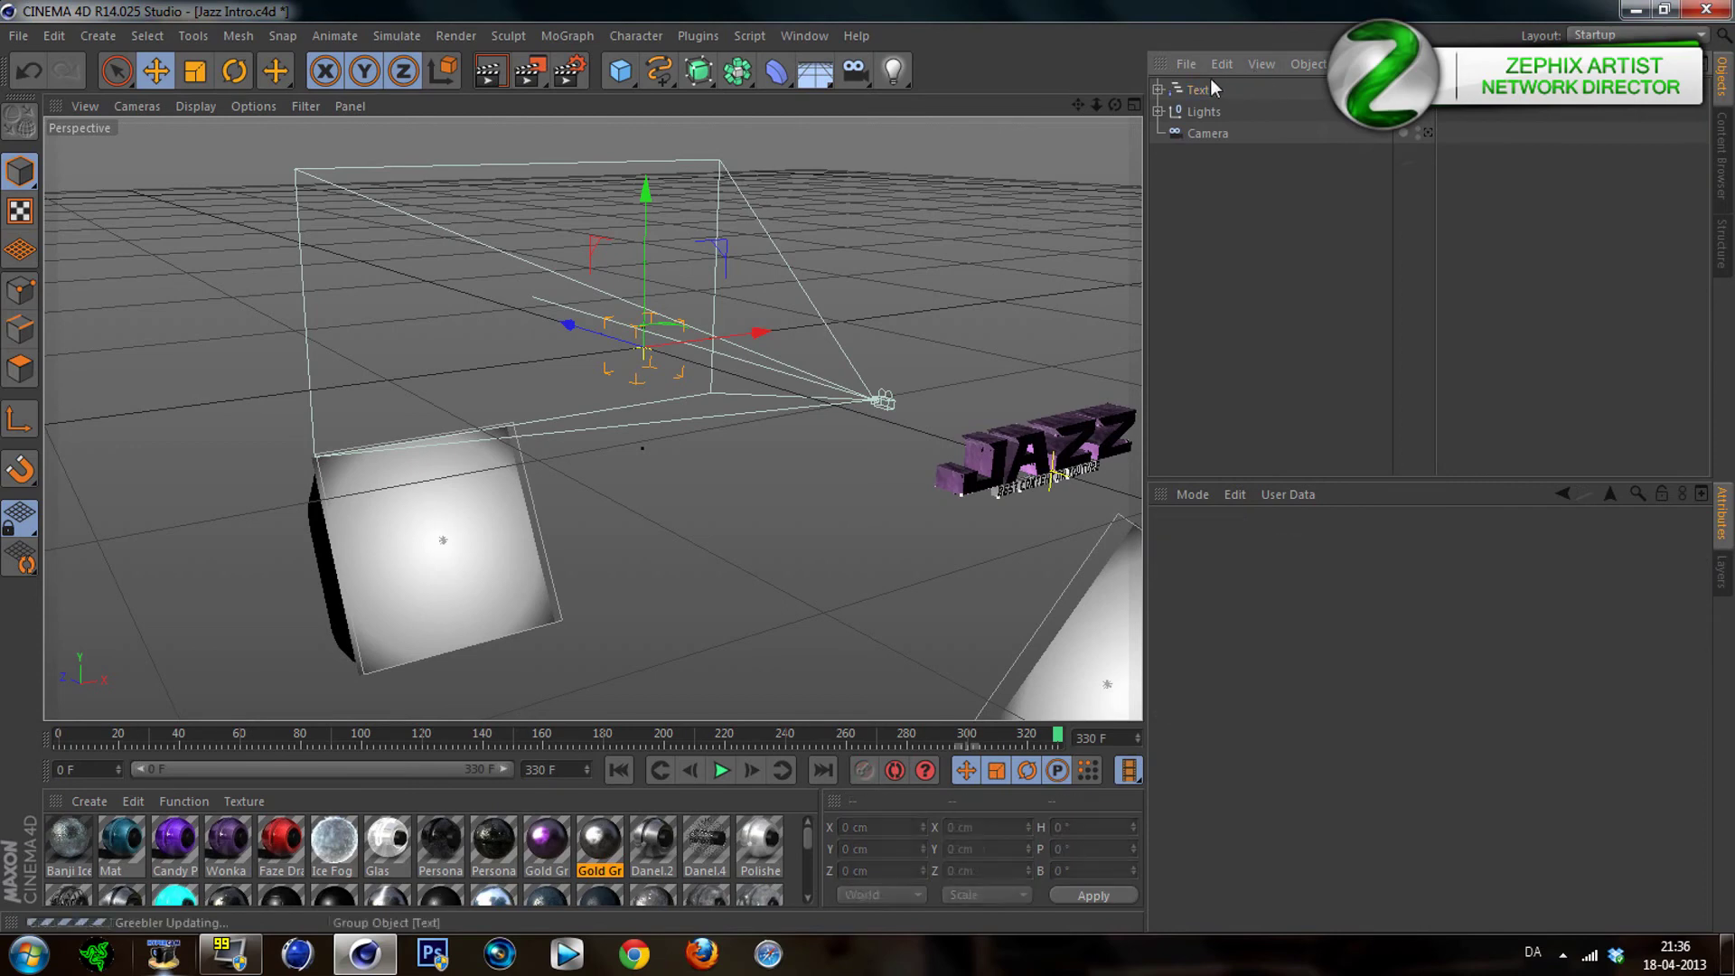
pyautogui.click(569, 38)
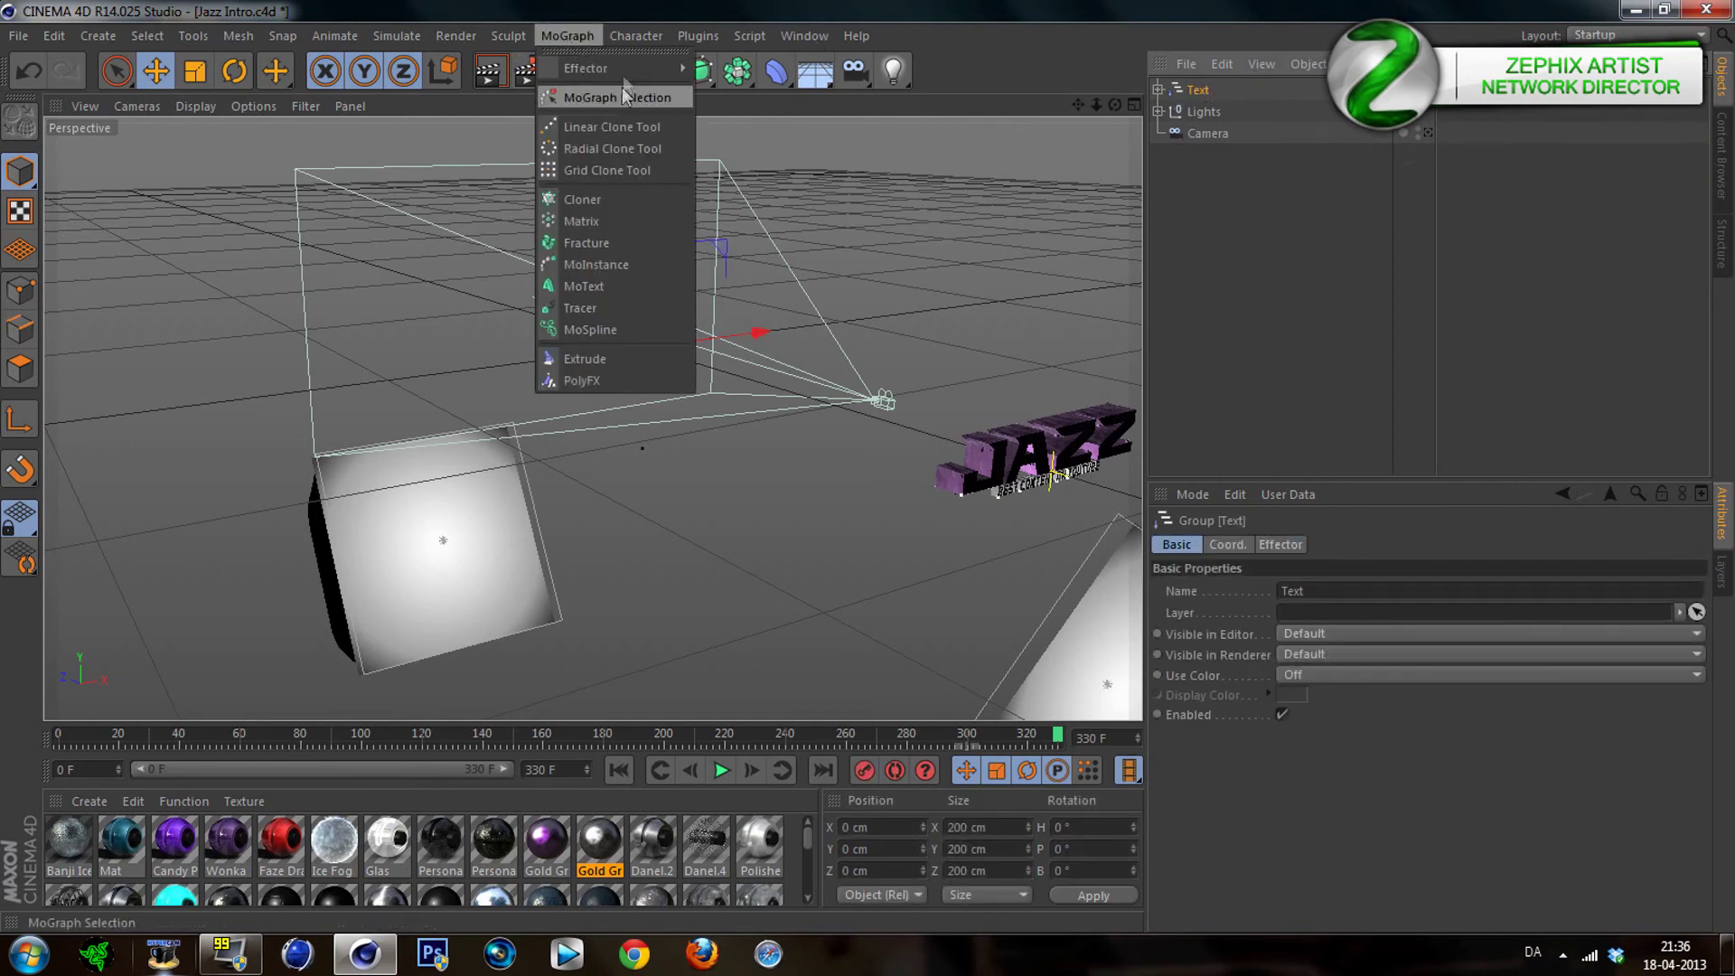
# Add and then delete a Random effector, and expand Text, Jazz Text and Best Content on Youtube
pyautogui.moveTo(623, 71)
pyautogui.click(735, 235)
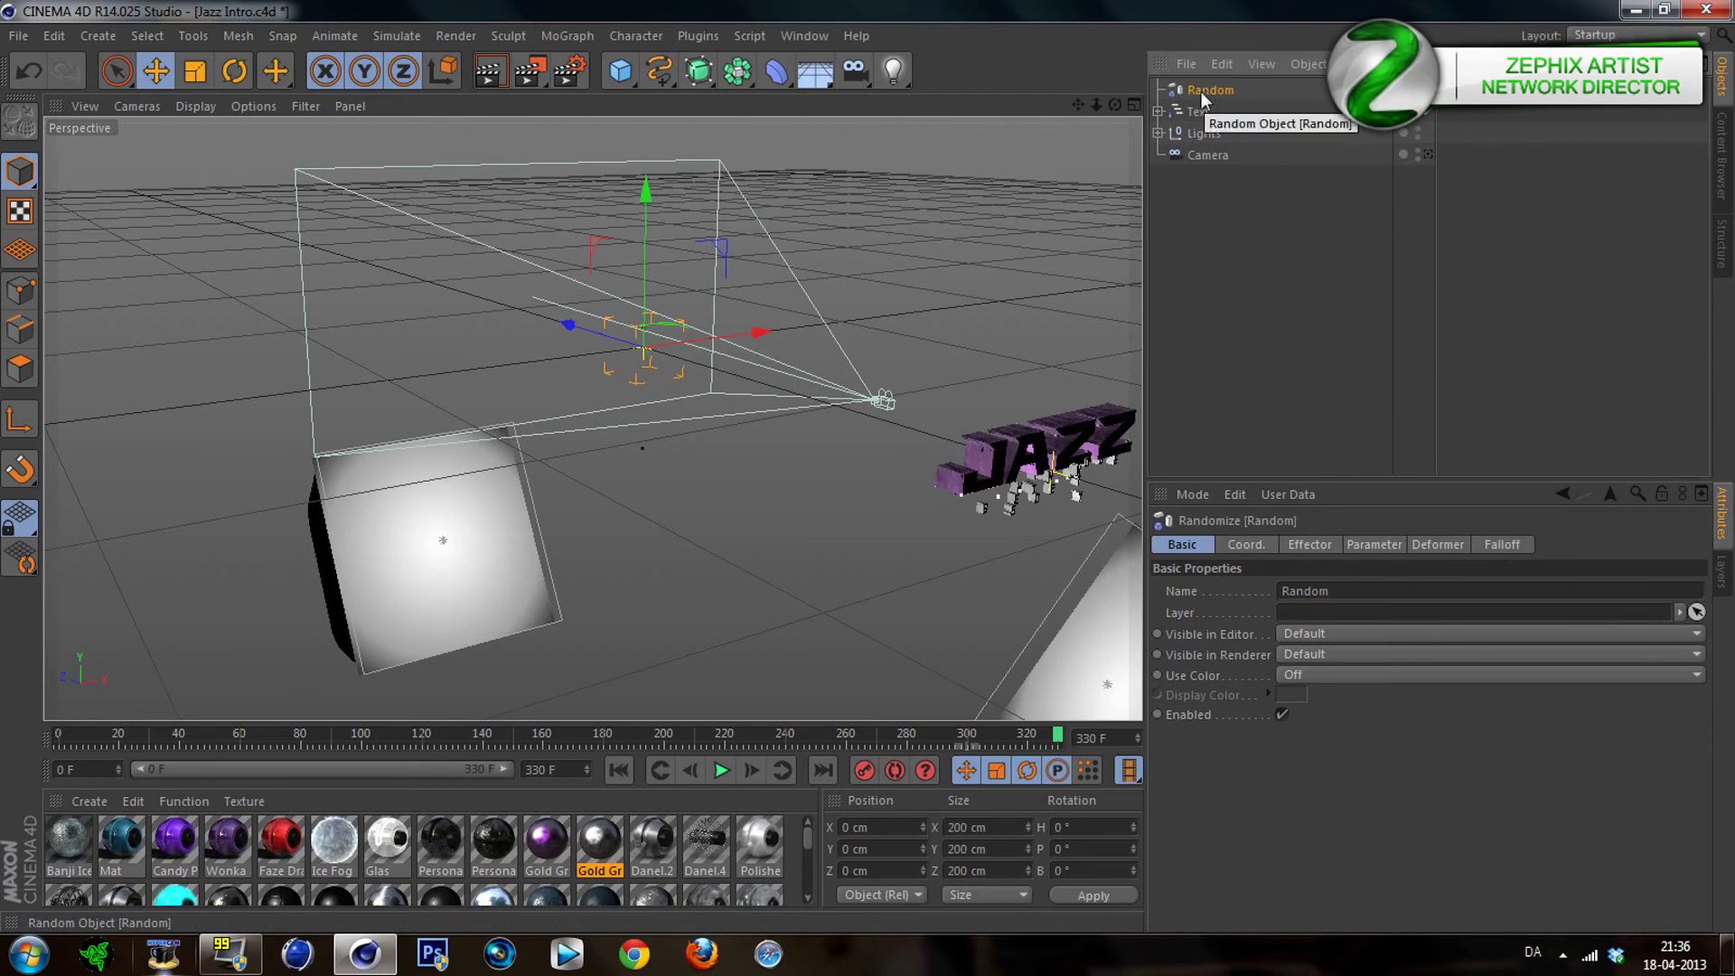
pyautogui.click(1158, 111)
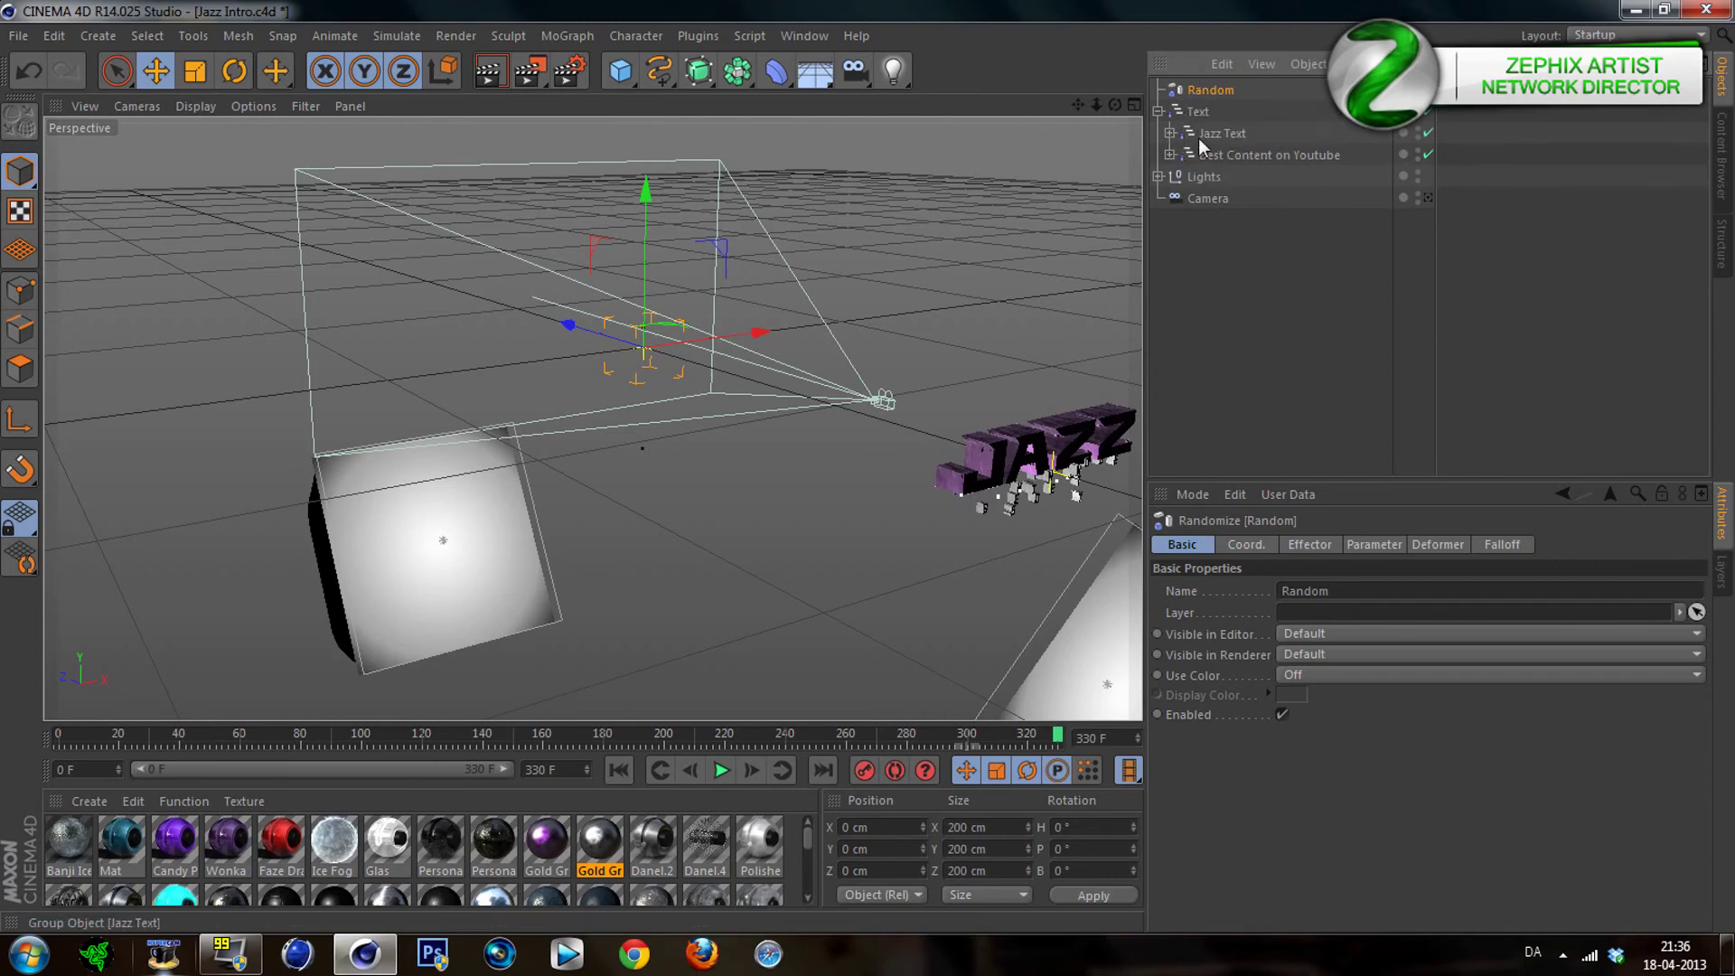
pyautogui.press('Delete')
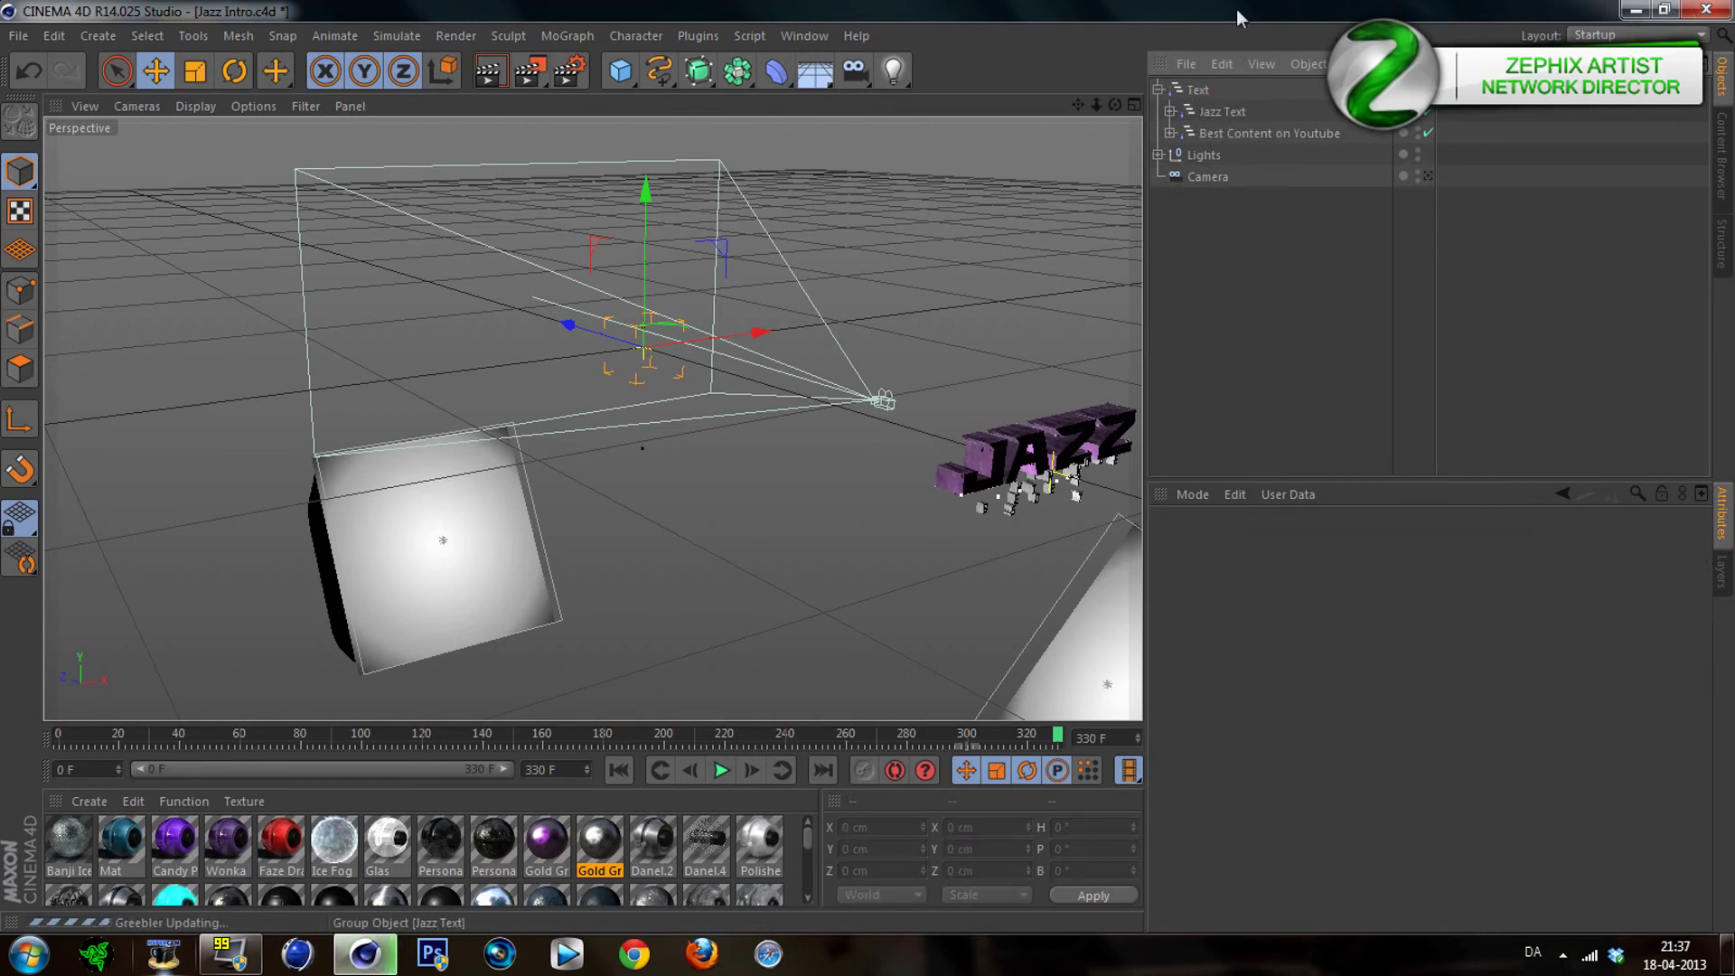
pyautogui.click(1173, 112)
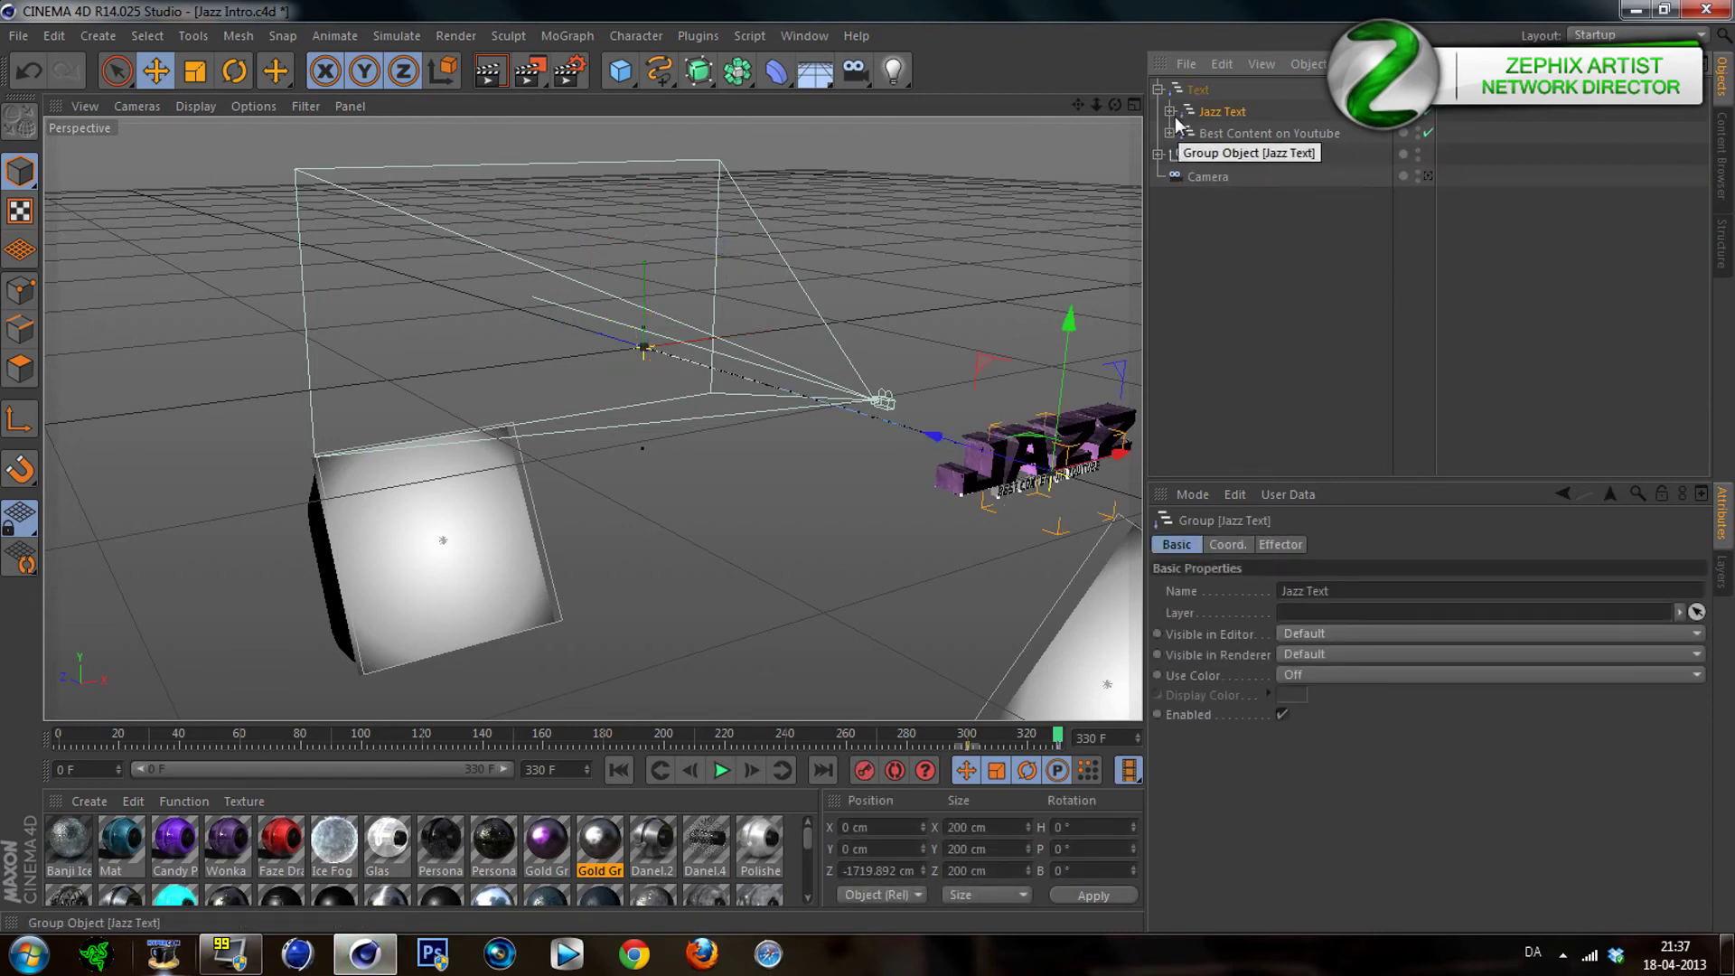
pyautogui.click(1171, 112)
pyautogui.click(1170, 176)
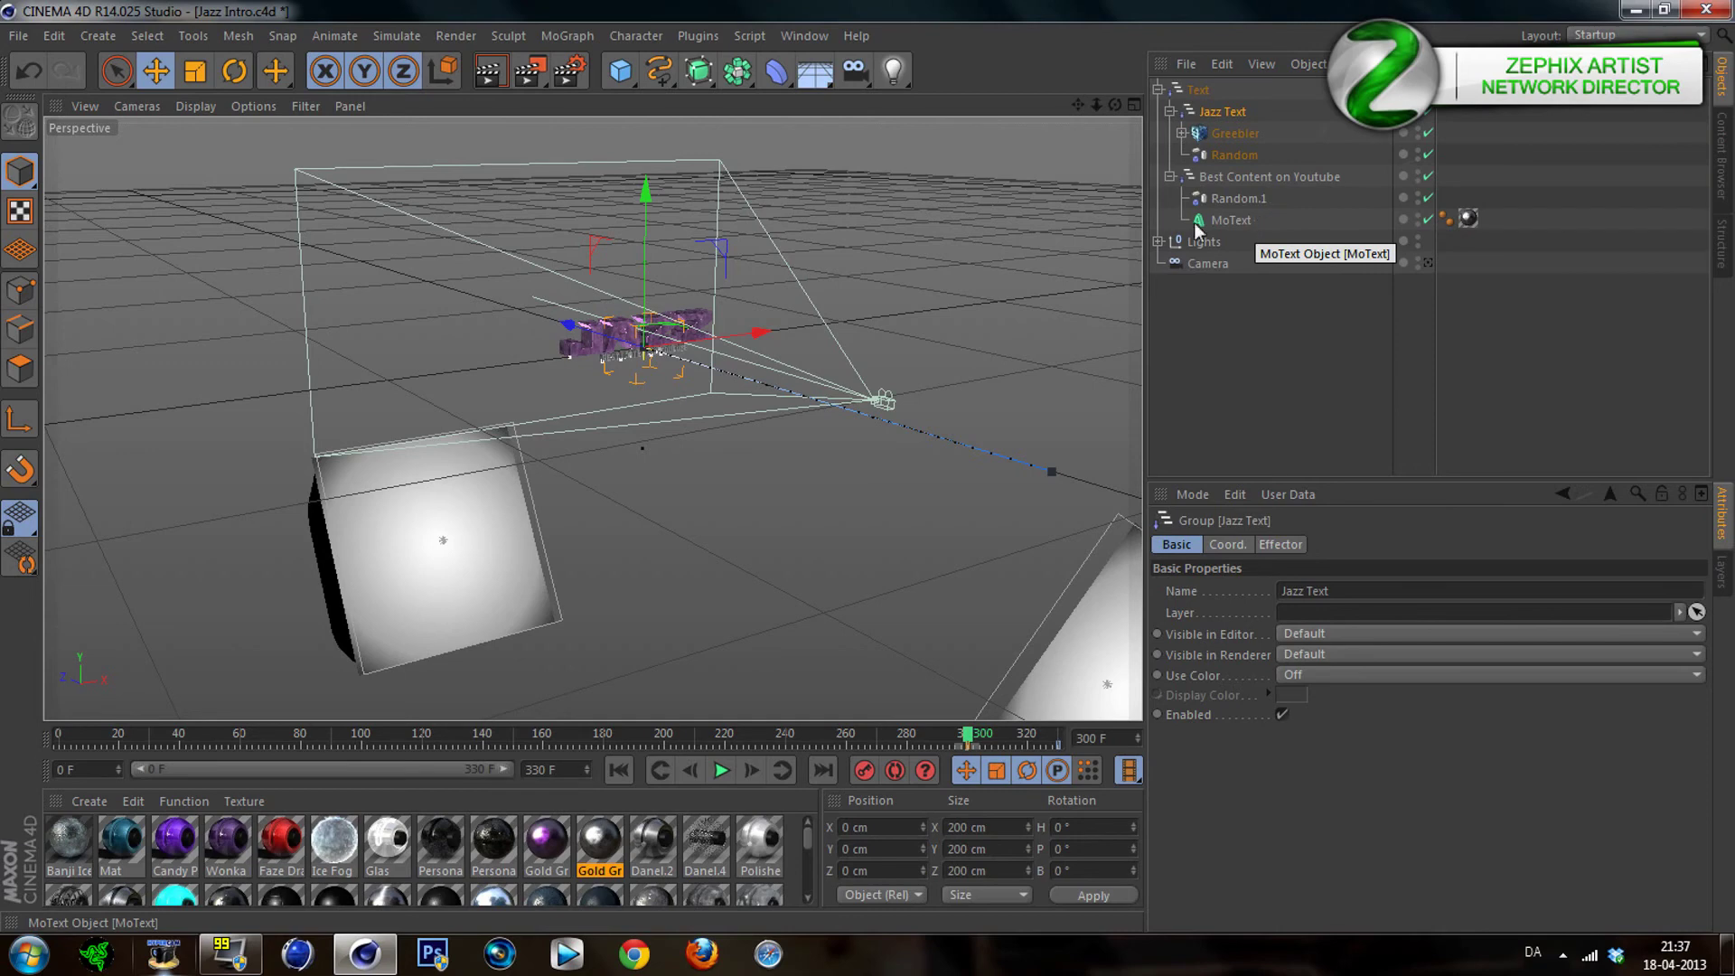
pyautogui.click(1233, 154)
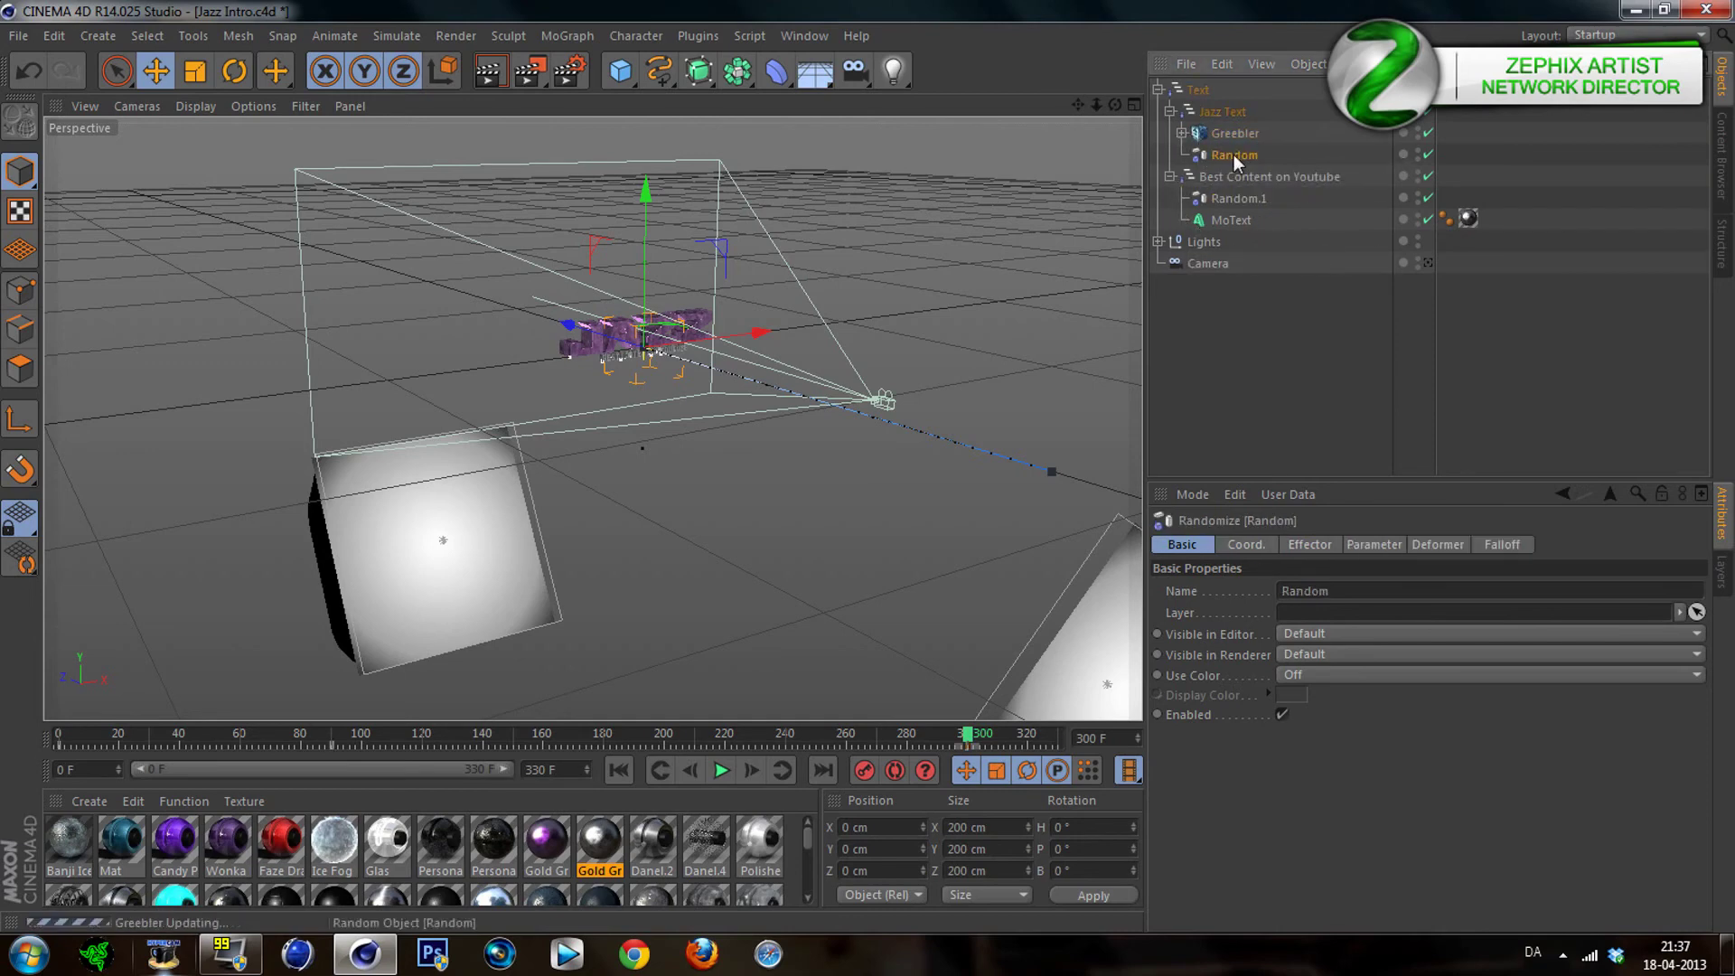
# Select both Random effectors and keyframe their zero rotation at frame 300
pyautogui.keyDown('ctrl'); pyautogui.click(1222, 199); pyautogui.keyUp('ctrl')
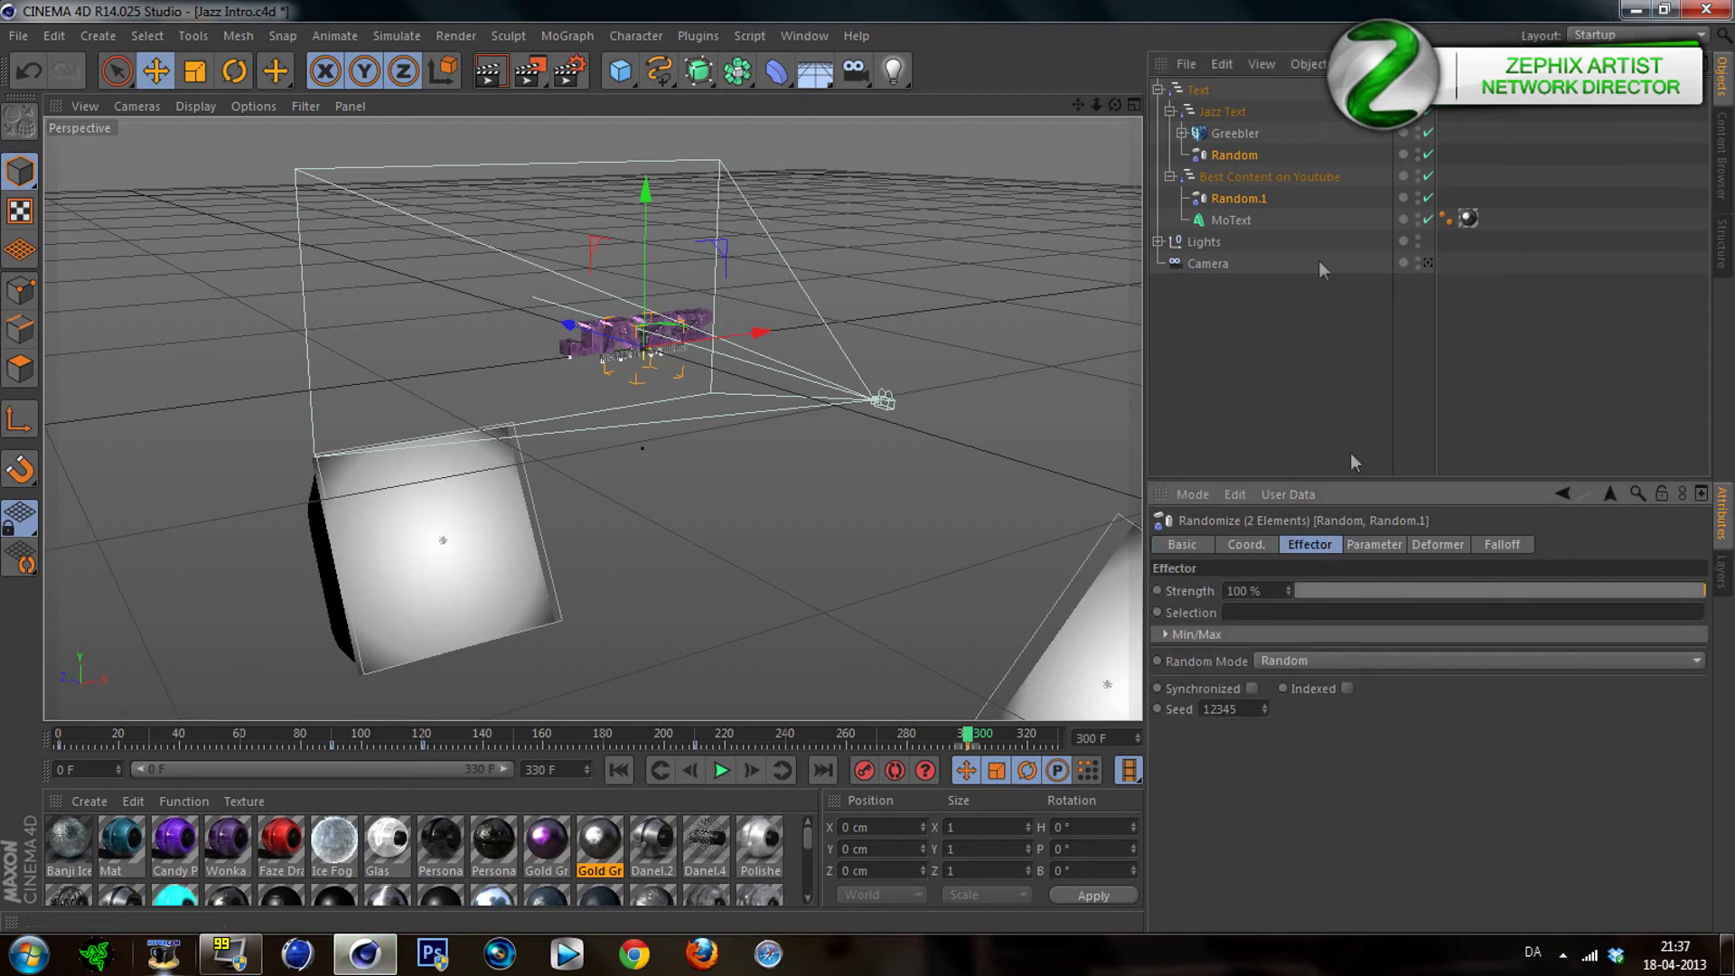
pyautogui.click(1353, 546)
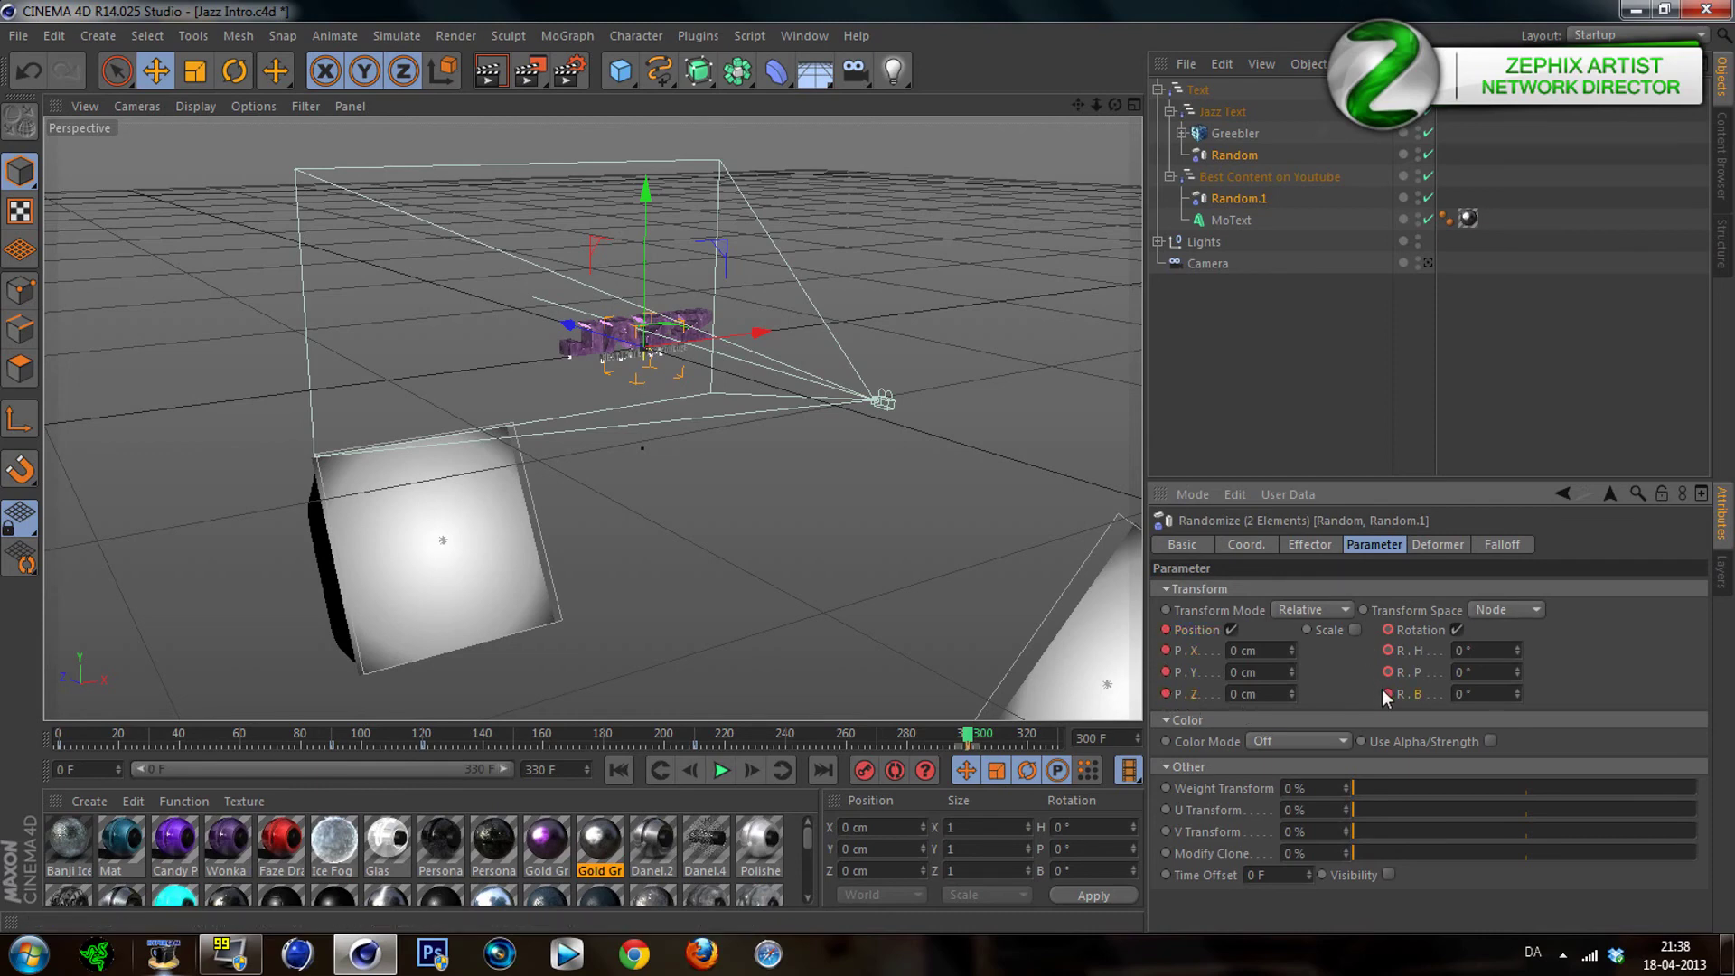
pyautogui.click(1389, 630)
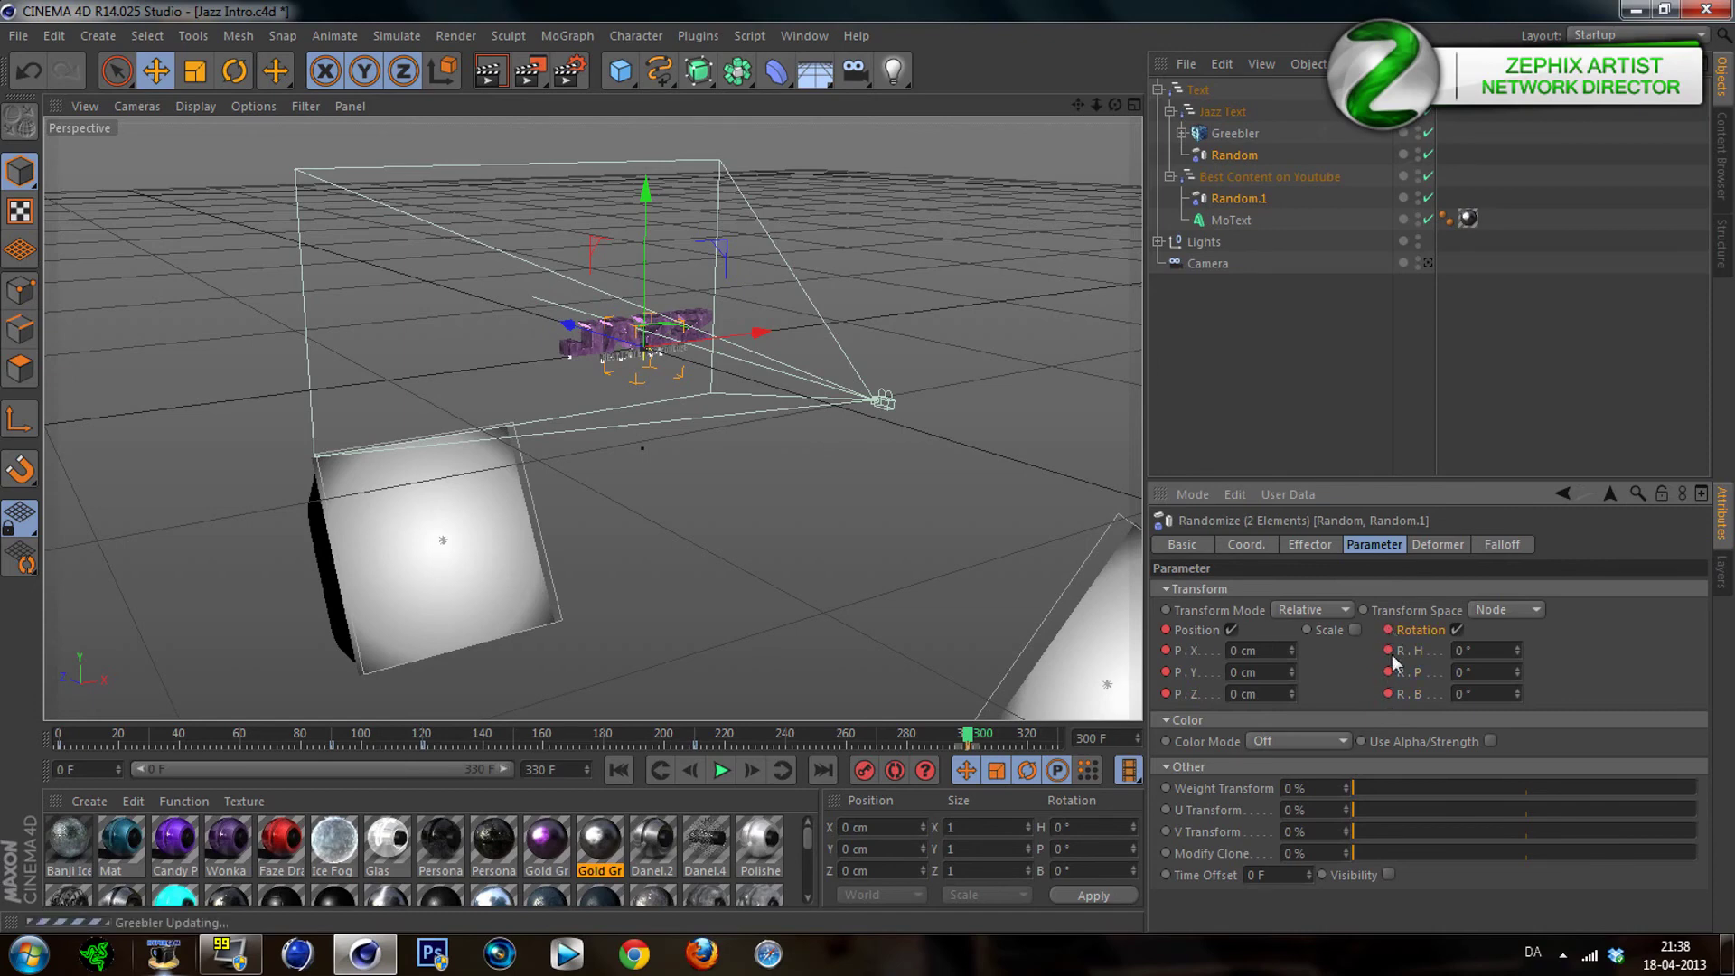
pyautogui.click(1061, 734)
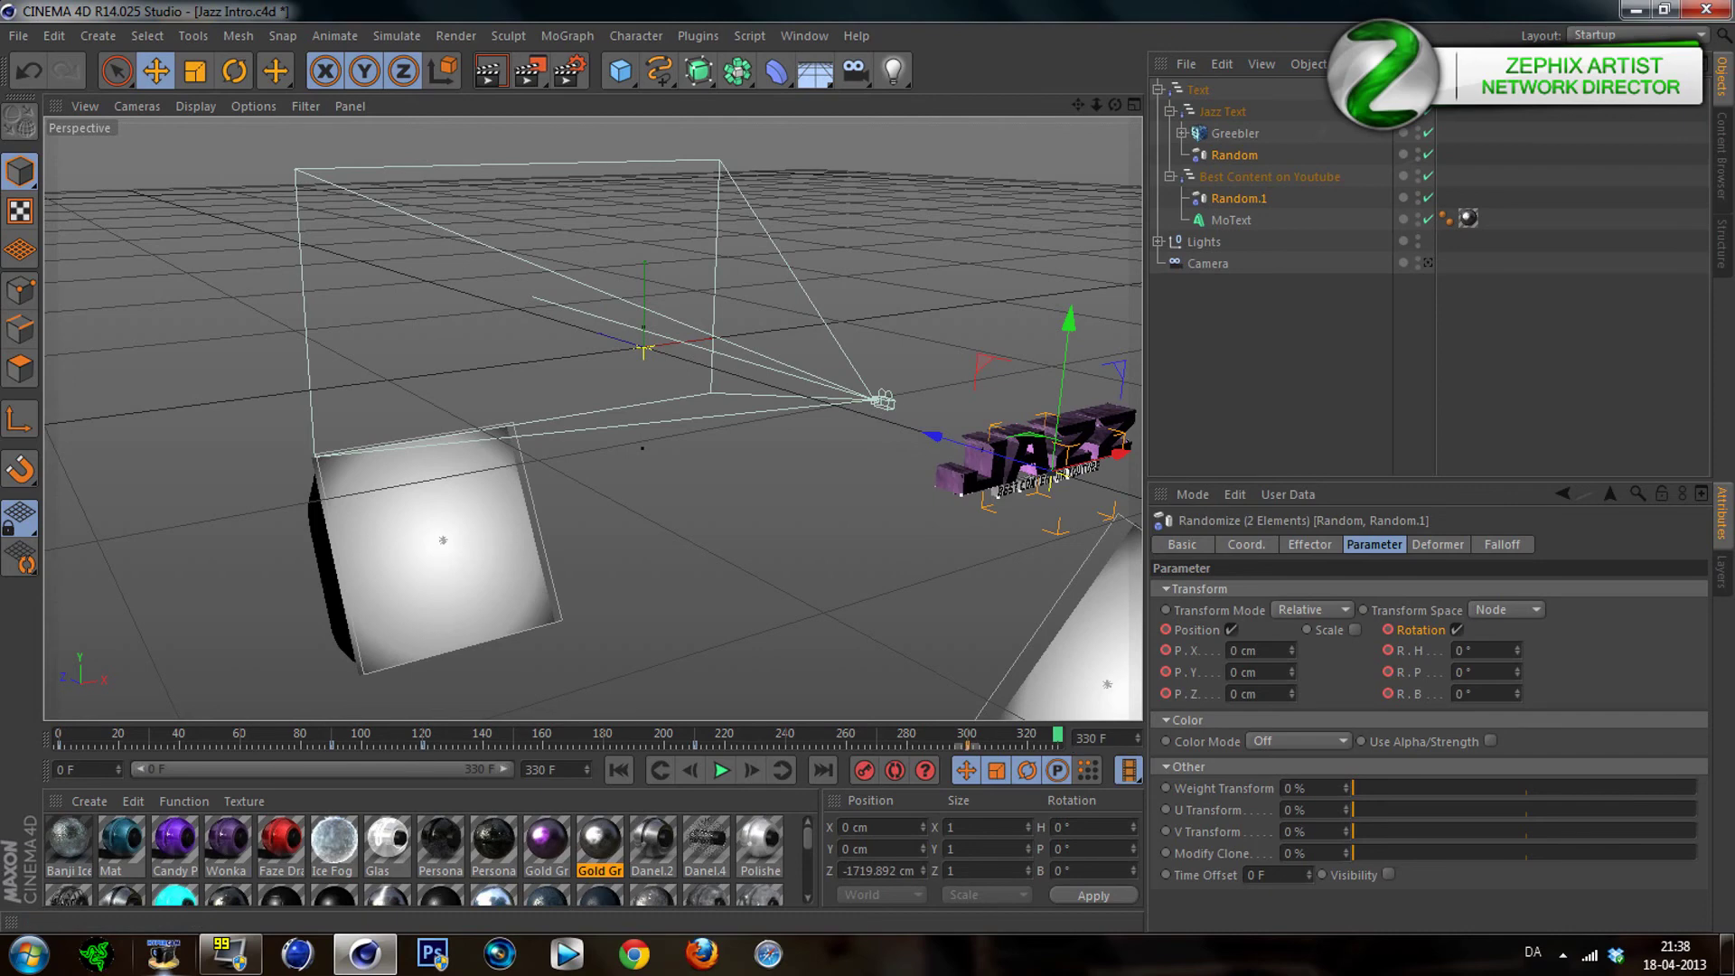
# At frame 330, set the Random position spread to 50 cm on X, Y and Z
pyautogui.click(1243, 650)
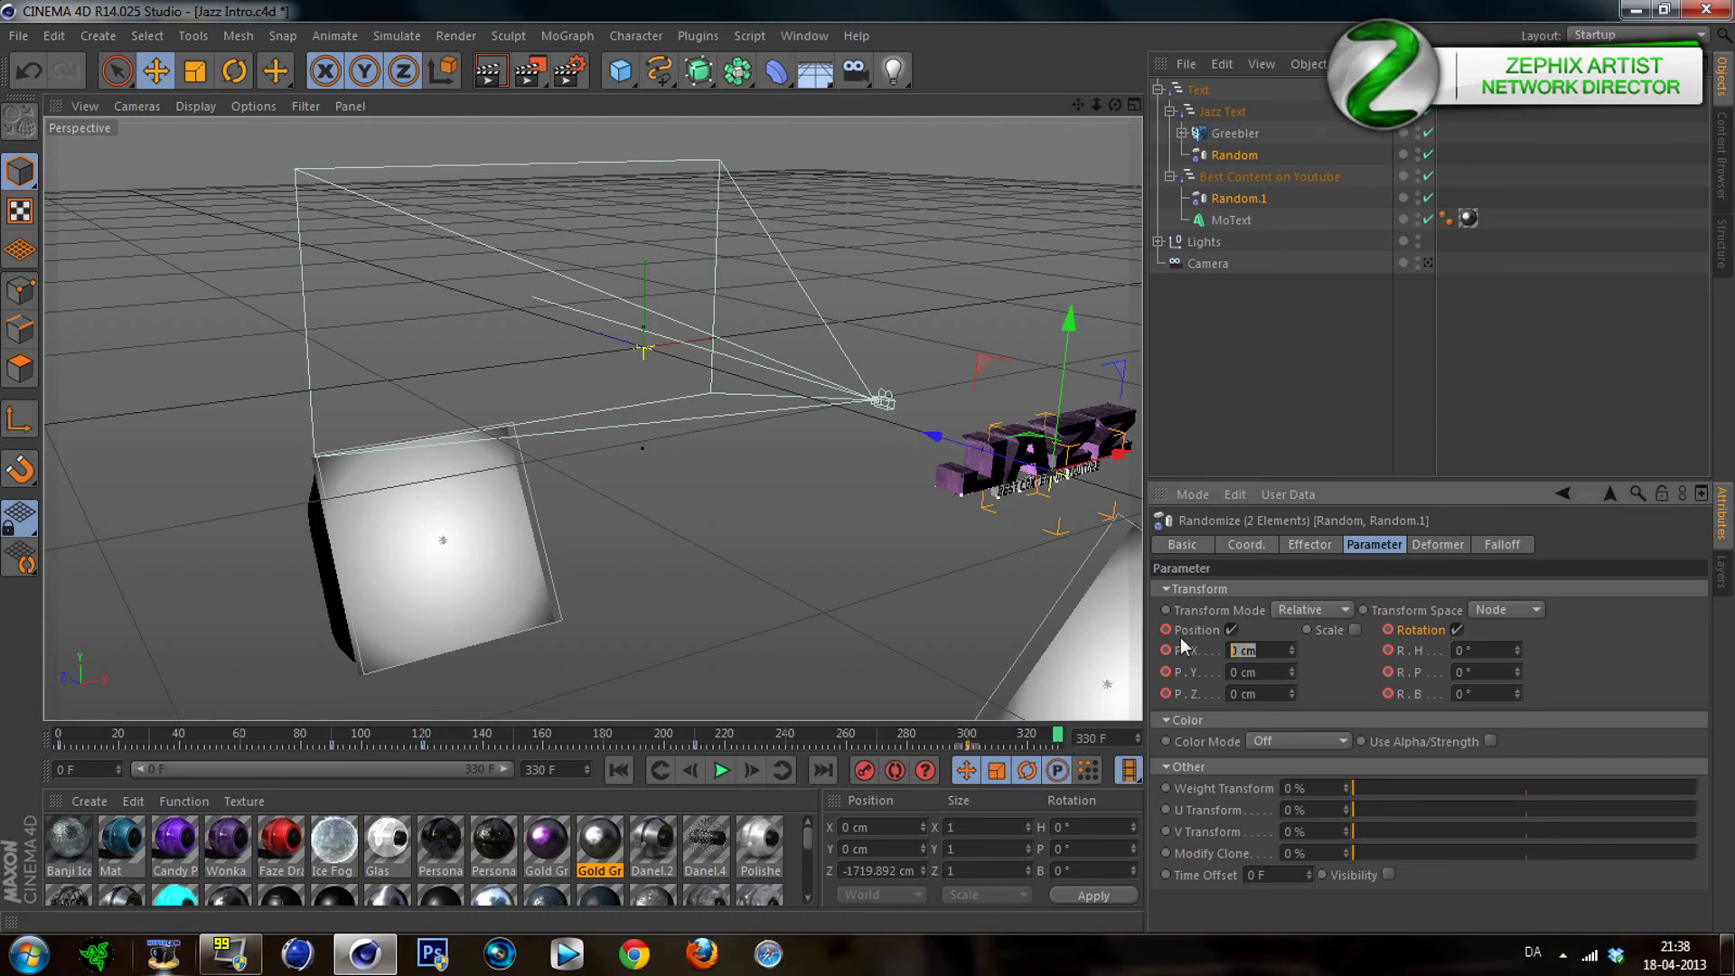
pyautogui.write('50')
pyautogui.press('Tab')
pyautogui.write('50')
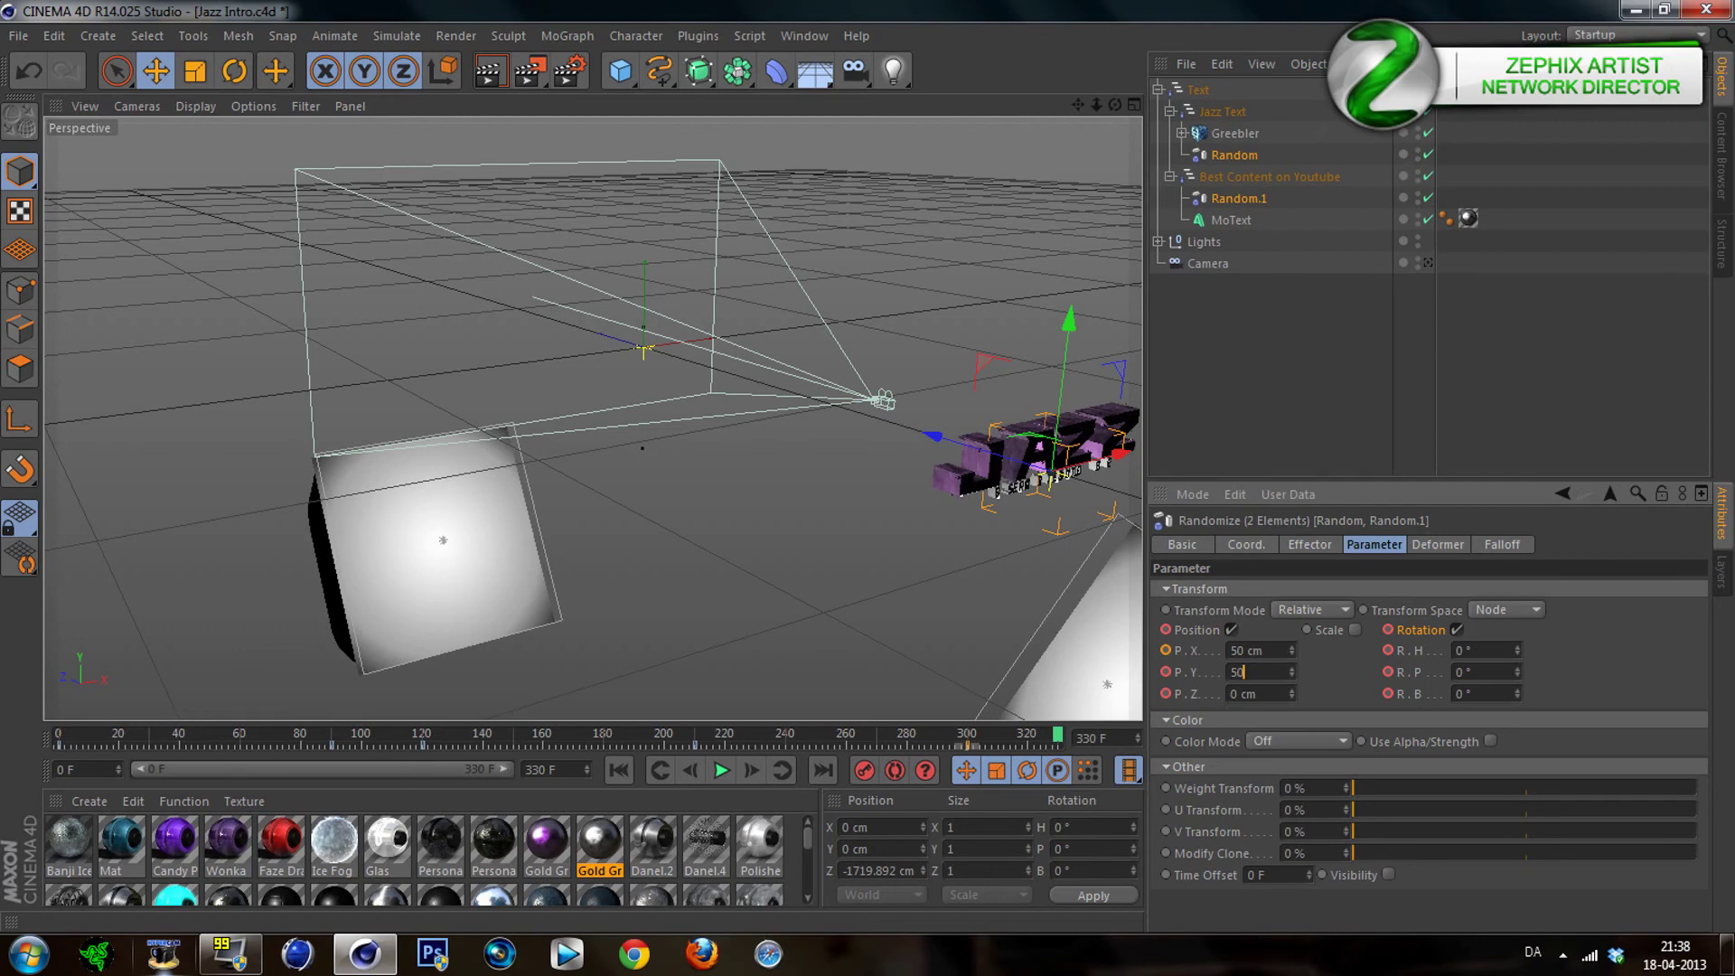
pyautogui.press('Tab')
pyautogui.write('50')
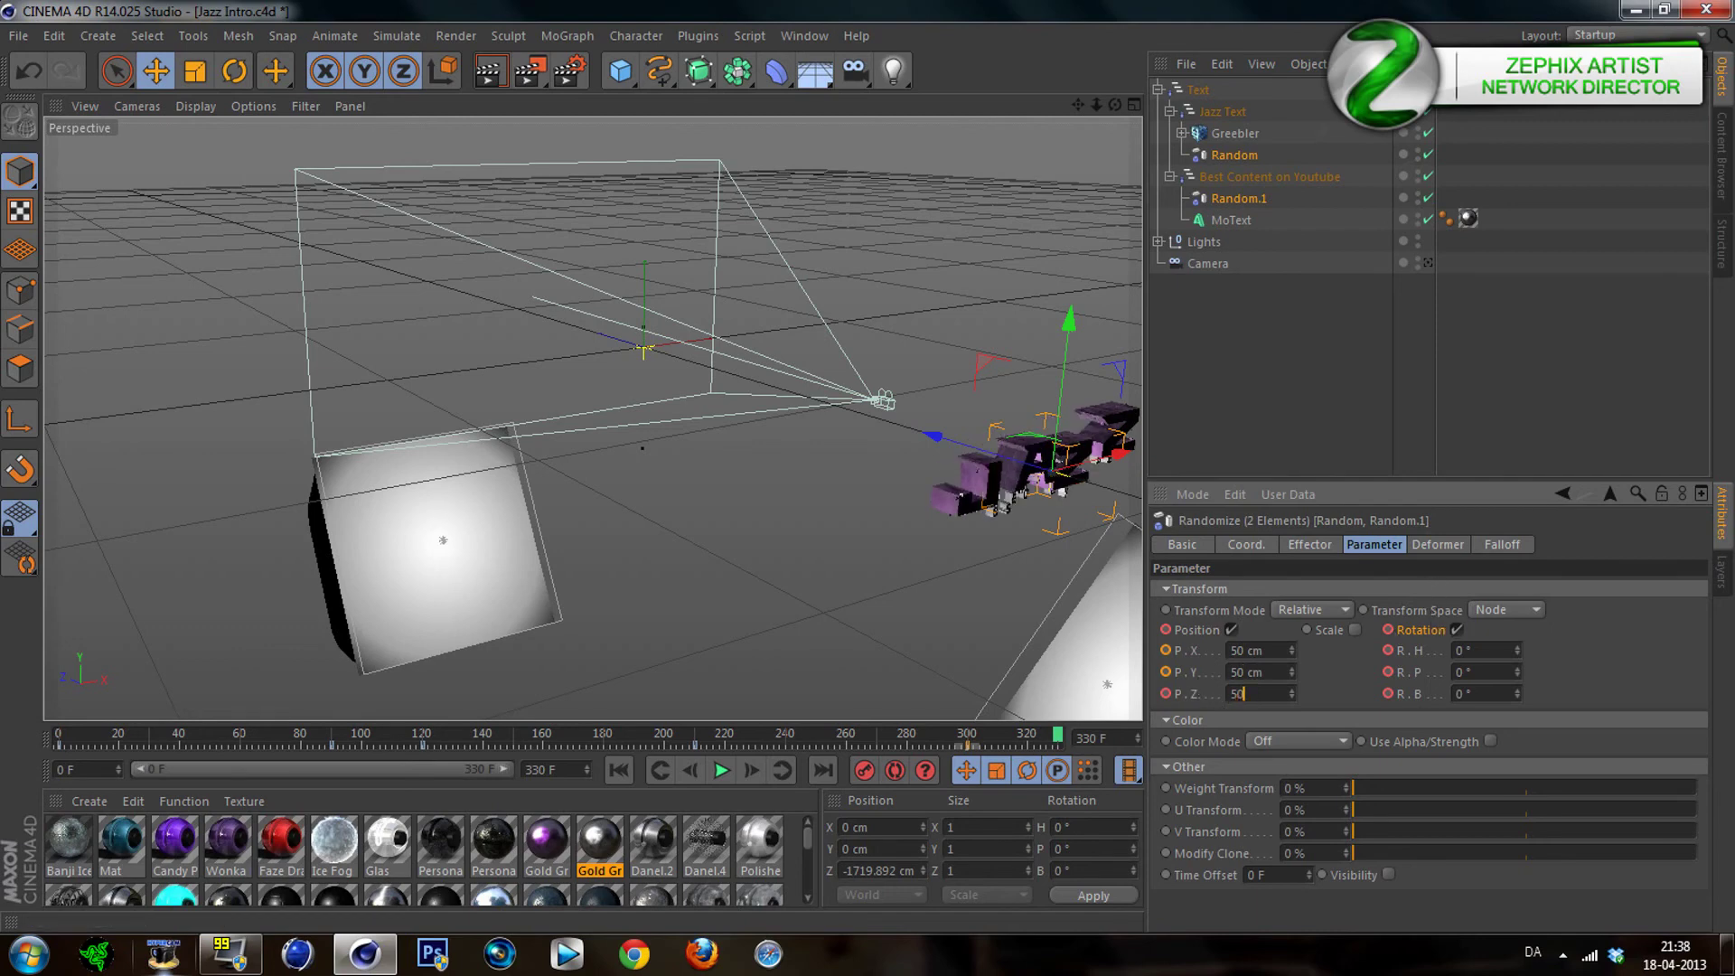
pyautogui.press('Tab')
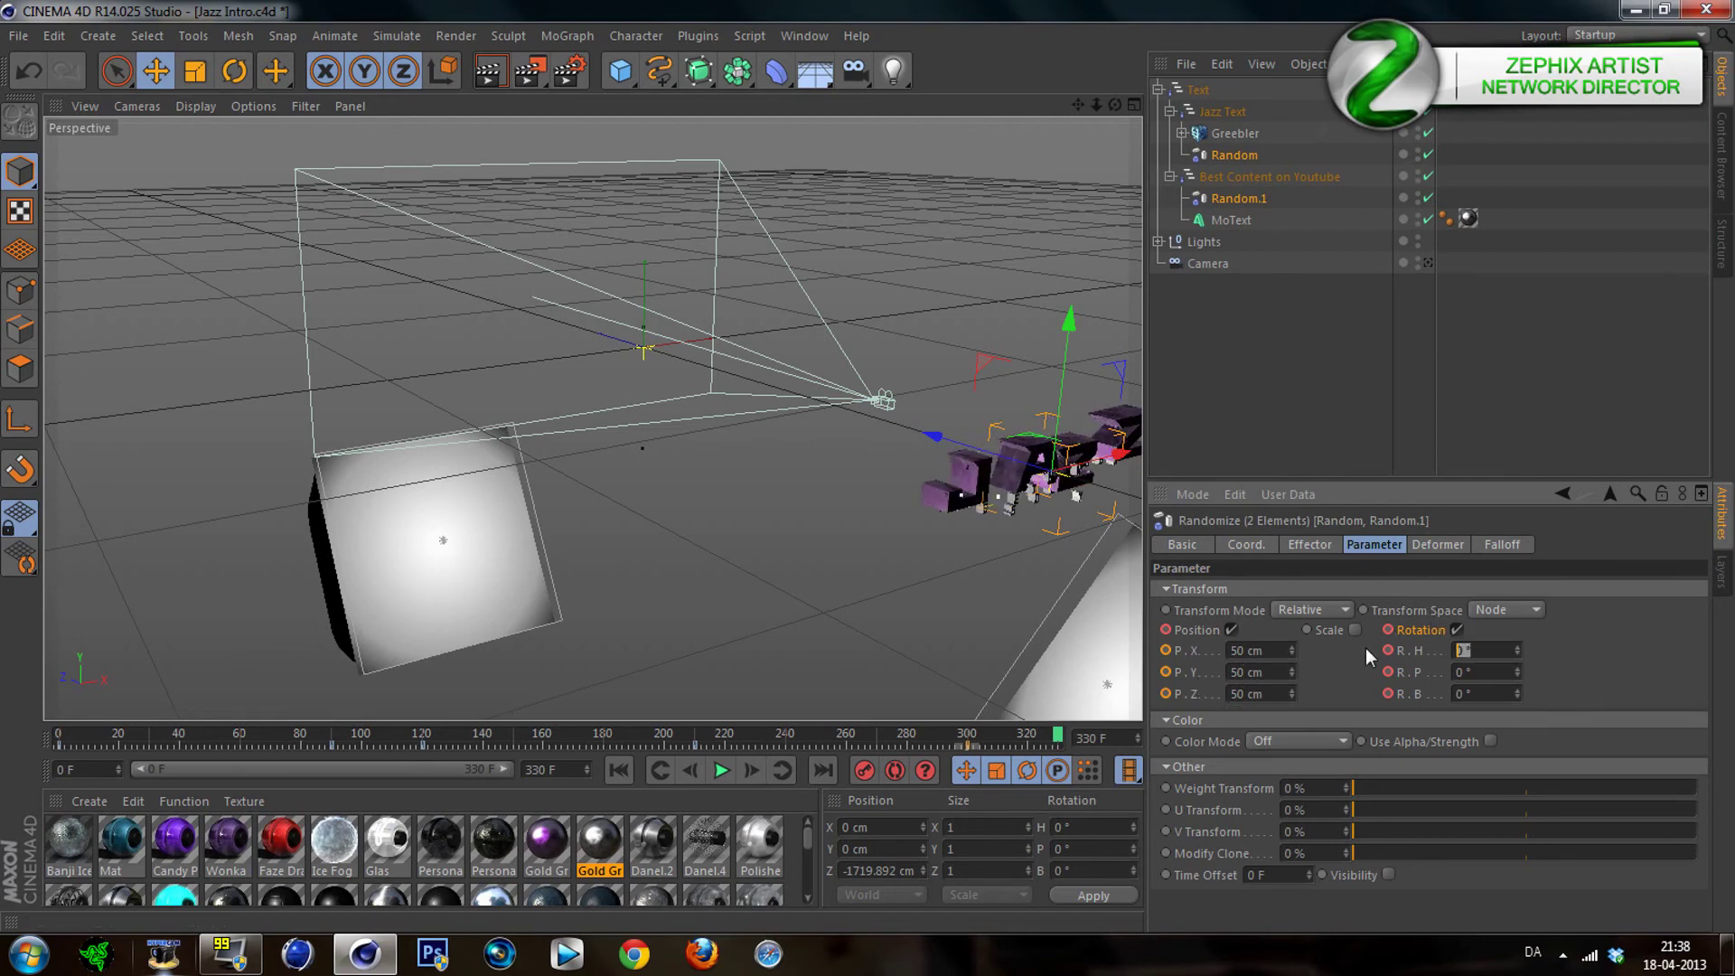
# Set the rotation spread to 86°, 75° and 56° for H, P and B
pyautogui.write('86')
pyautogui.press('Tab')
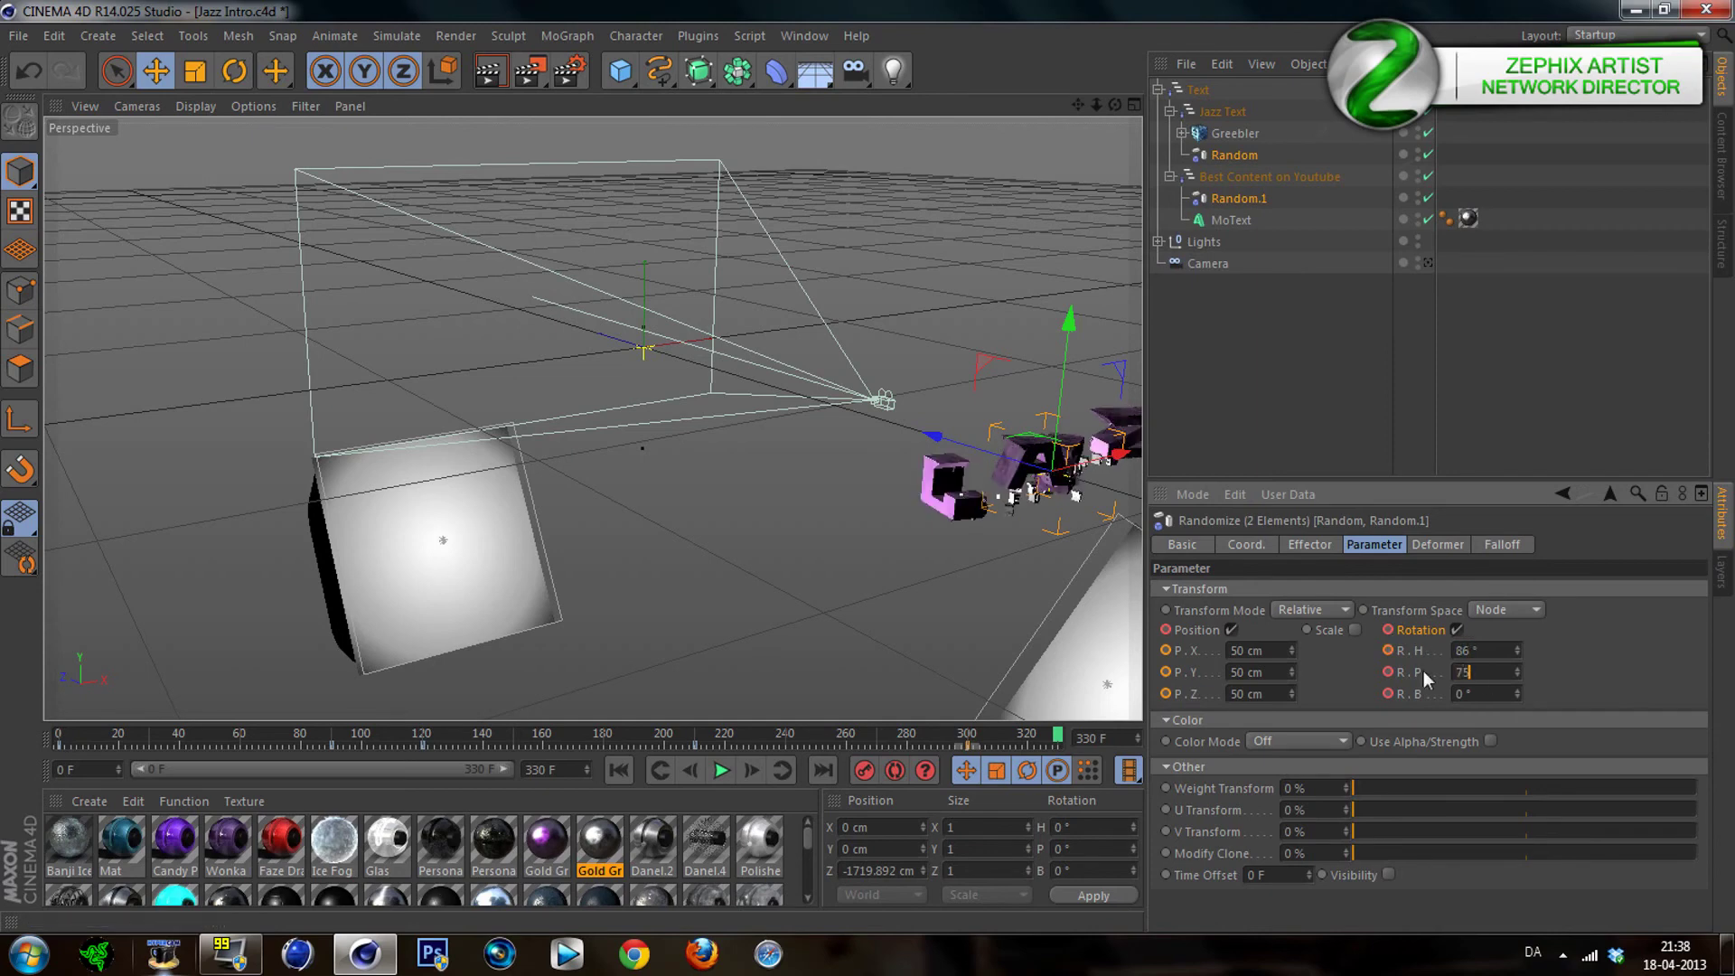
pyautogui.write('75')
pyautogui.press('Tab')
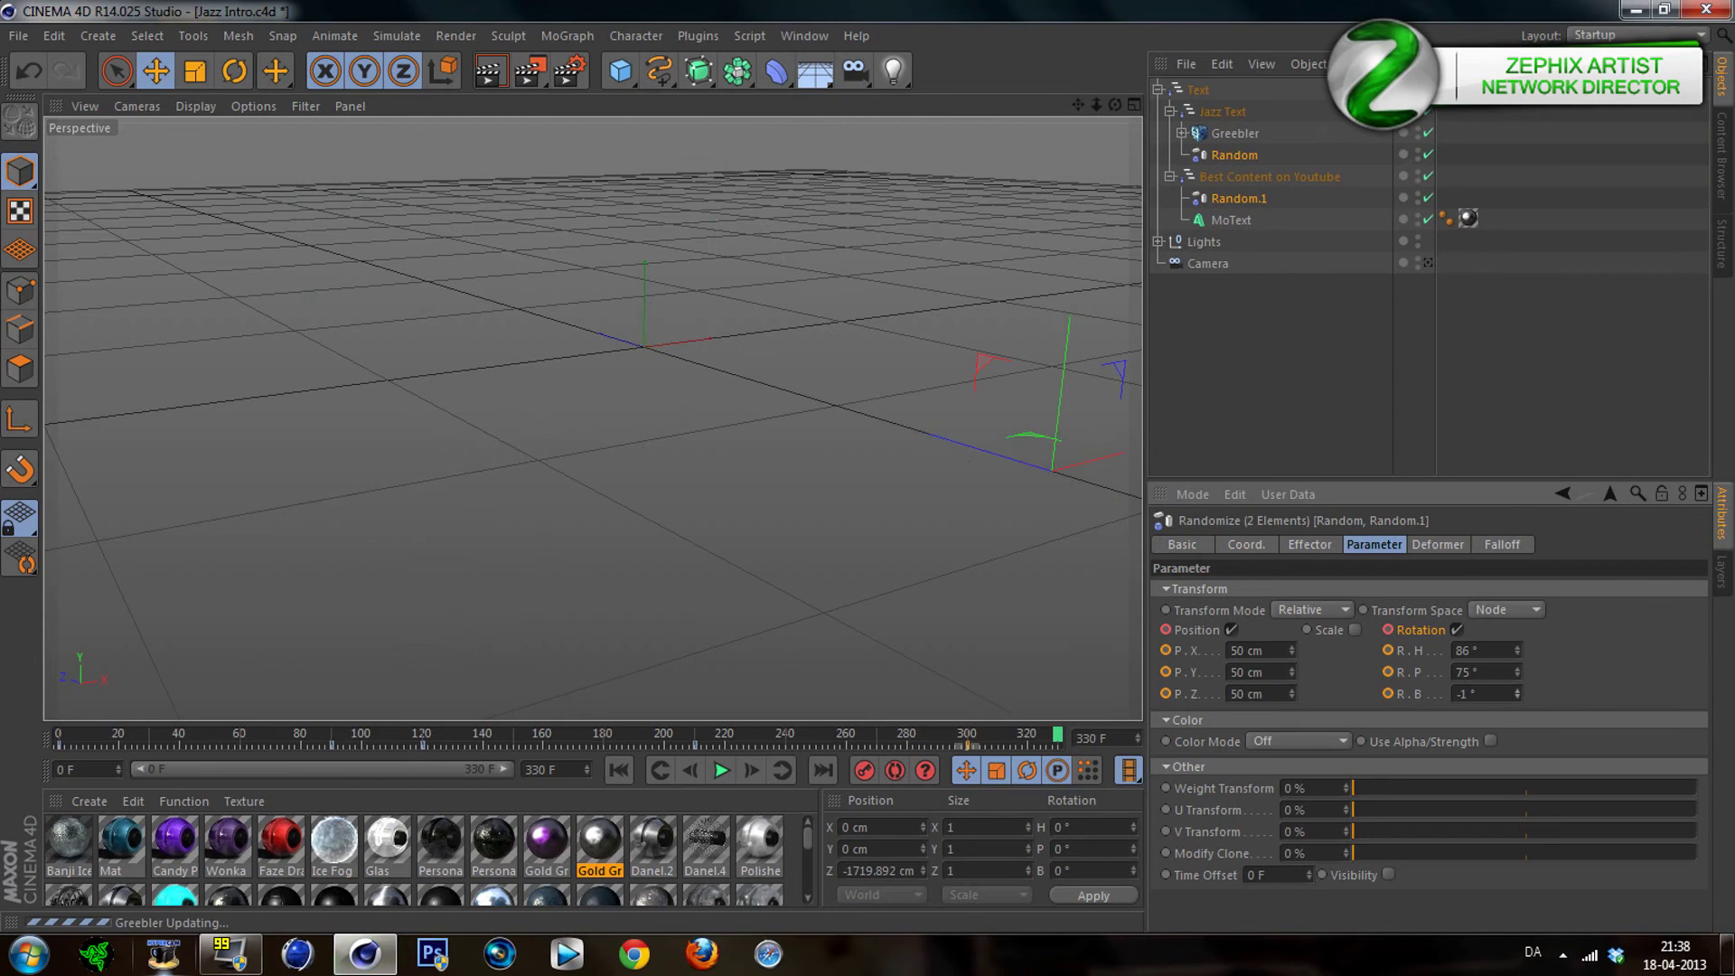
pyautogui.write('56')
pyautogui.press('Return')
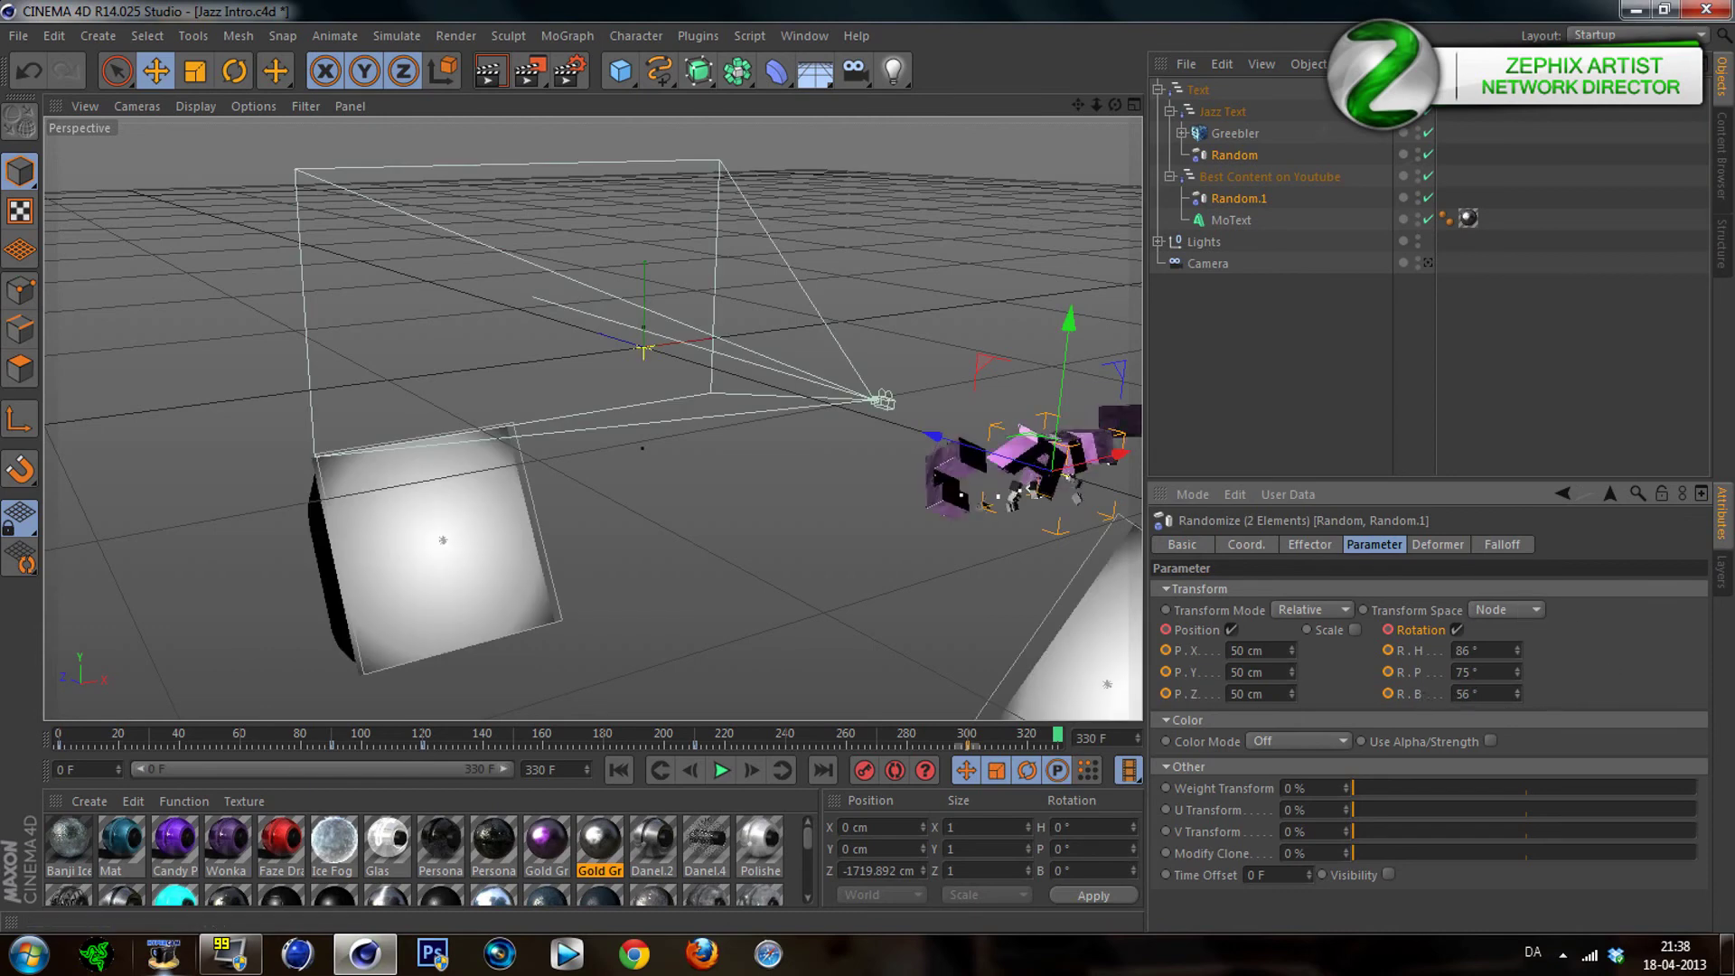
pyautogui.keyDown('ctrl'); pyautogui.click(1389, 693); pyautogui.keyUp('ctrl')
# Keyframe the Random position and rotation values at frame 330
pyautogui.keyDown('ctrl'); pyautogui.click(1165, 673); pyautogui.keyUp('ctrl')
pyautogui.keyDown('ctrl'); pyautogui.click(1165, 651); pyautogui.keyUp('ctrl')
pyautogui.keyDown('ctrl'); pyautogui.click(1166, 629); pyautogui.keyUp('ctrl')
pyautogui.keyDown('ctrl'); pyautogui.click(1388, 651); pyautogui.keyUp('ctrl')
pyautogui.keyDown('ctrl'); pyautogui.click(1388, 629); pyautogui.keyUp('ctrl')
pyautogui.keyDown('ctrl'); pyautogui.click(1388, 672); pyautogui.keyUp('ctrl')
# Check the frame 300 and 330 keys on both Random effectors, then preview frame 250
pyautogui.click(1057, 743)
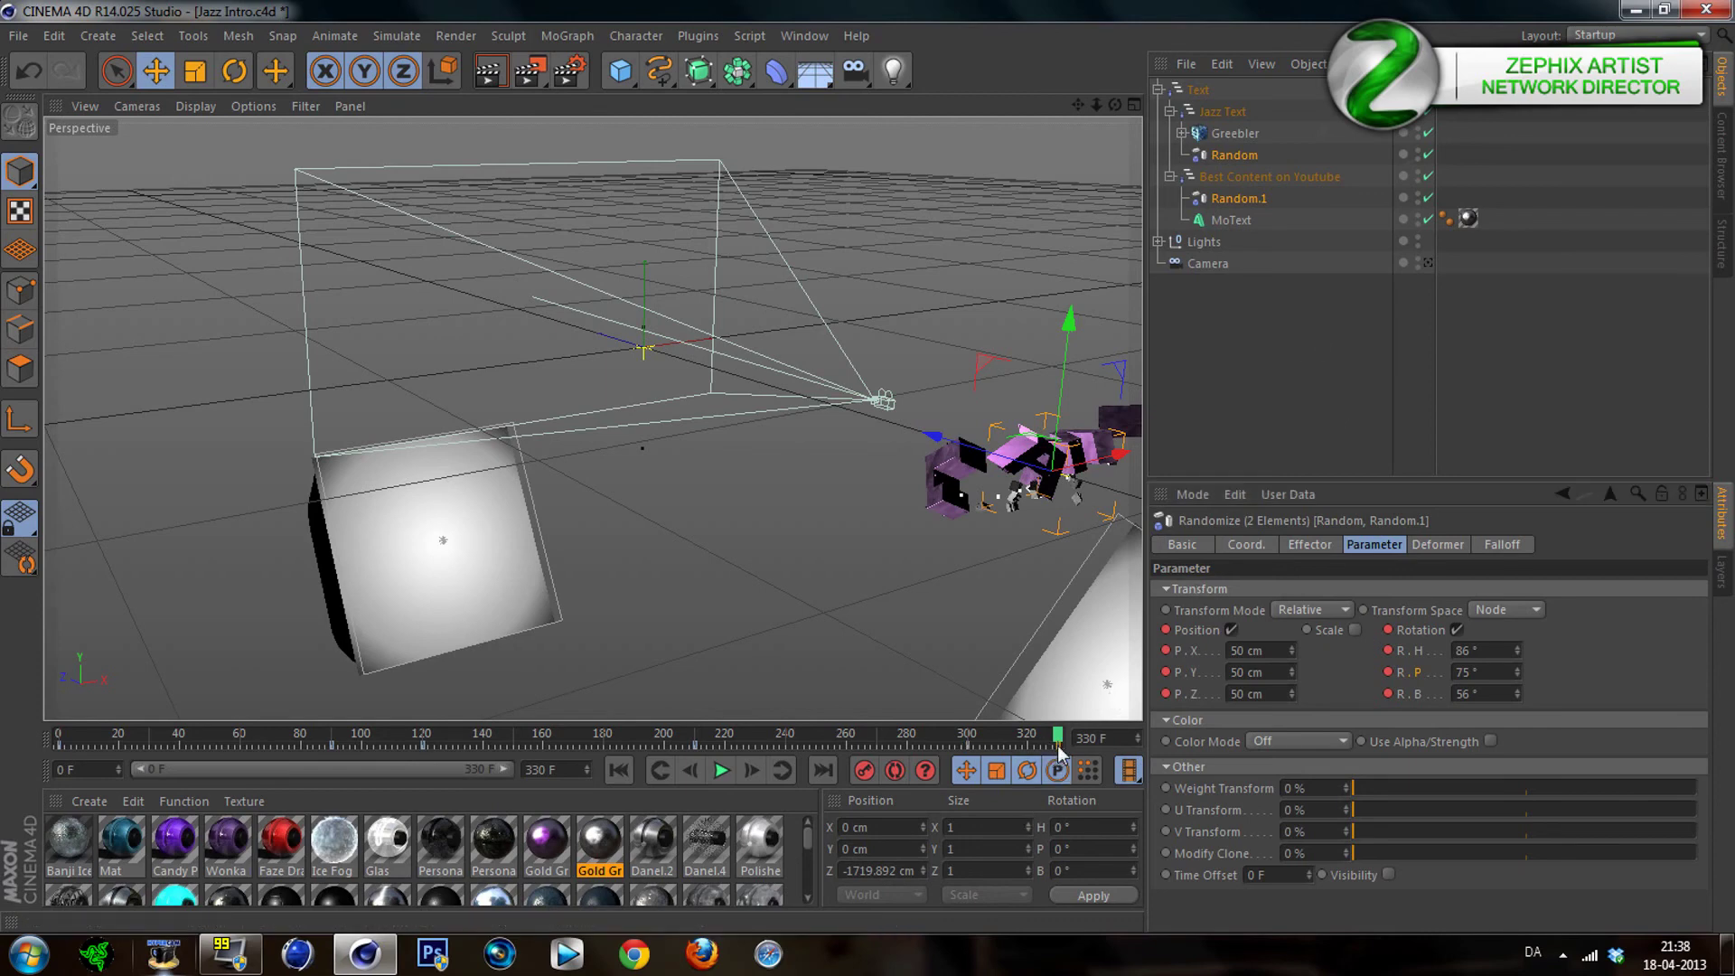
pyautogui.keyDown('ctrl'); pyautogui.click(973, 745); pyautogui.keyUp('ctrl')
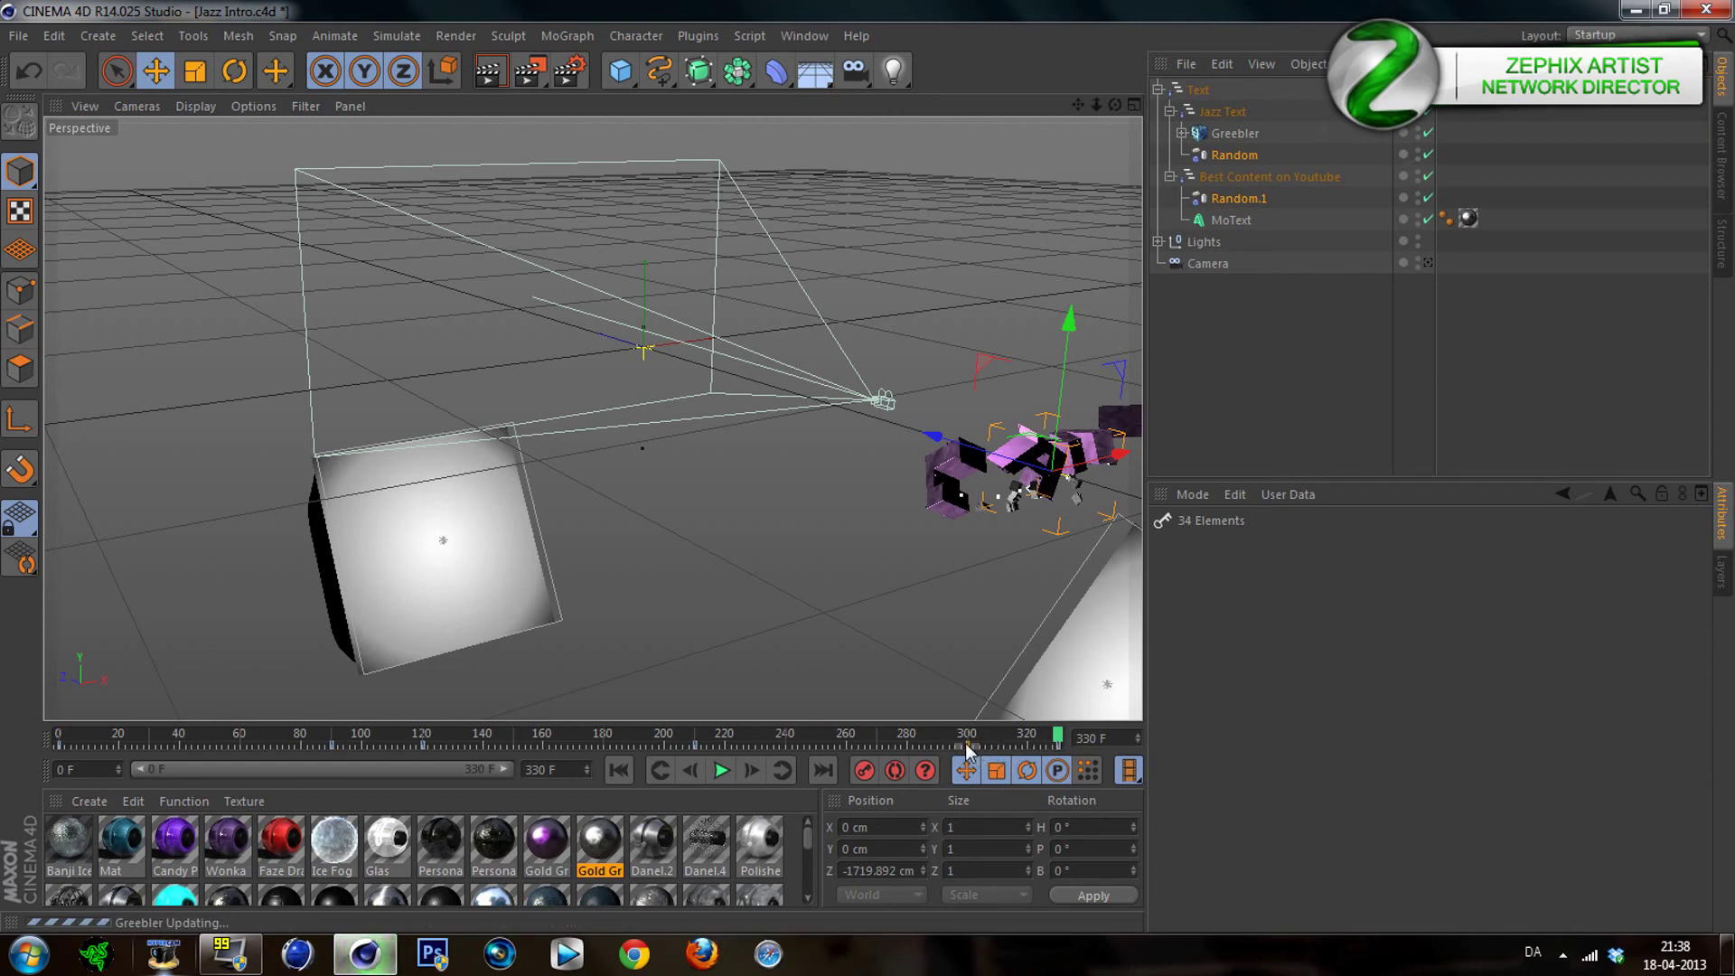
pyautogui.hotkey('ctrl', 'shift', 'a')
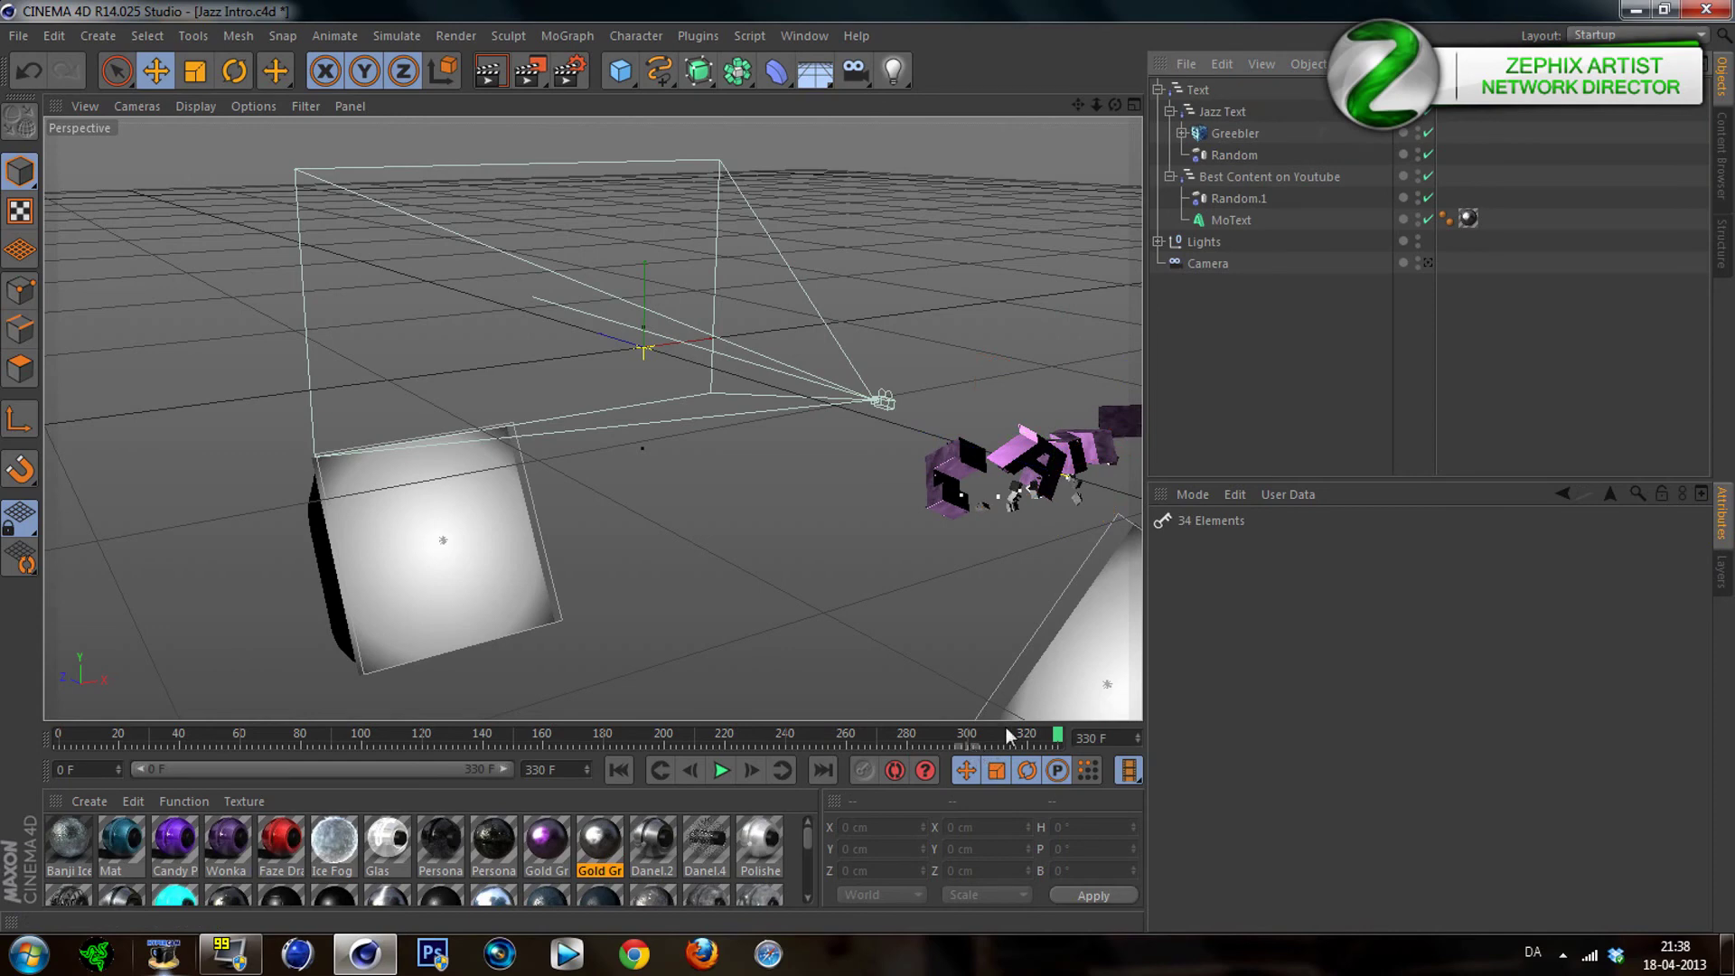
pyautogui.click(1222, 156)
pyautogui.keyDown('ctrl'); pyautogui.click(1235, 195); pyautogui.keyUp('ctrl')
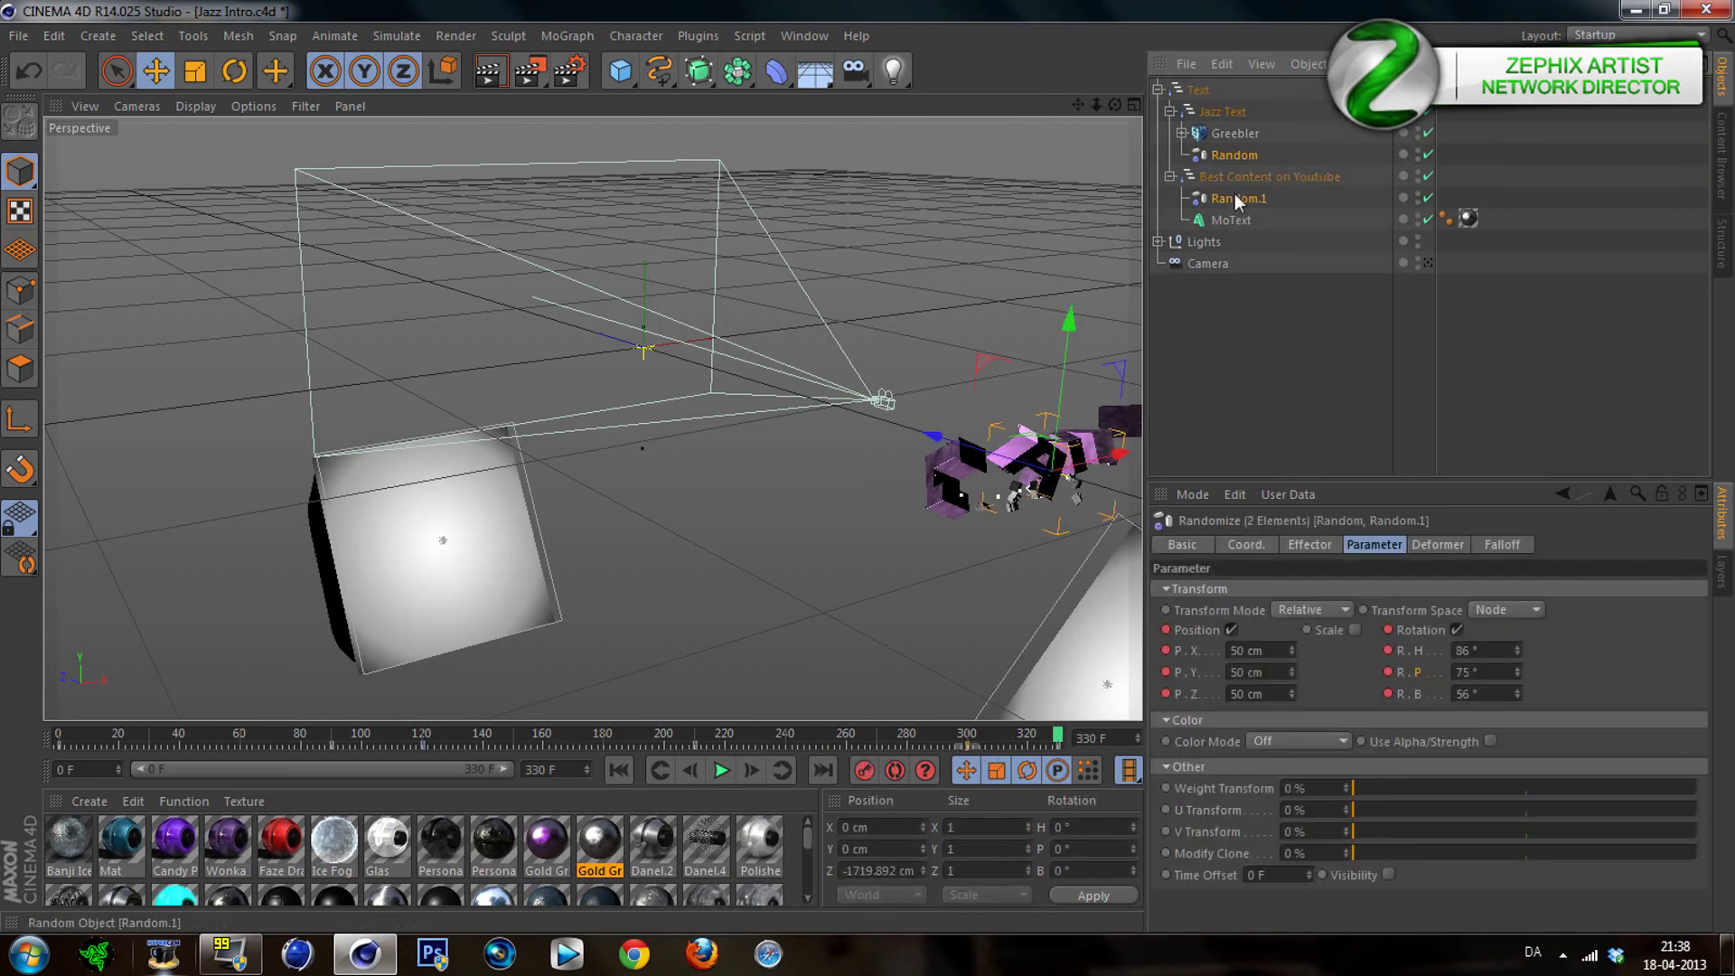
pyautogui.click(1057, 745)
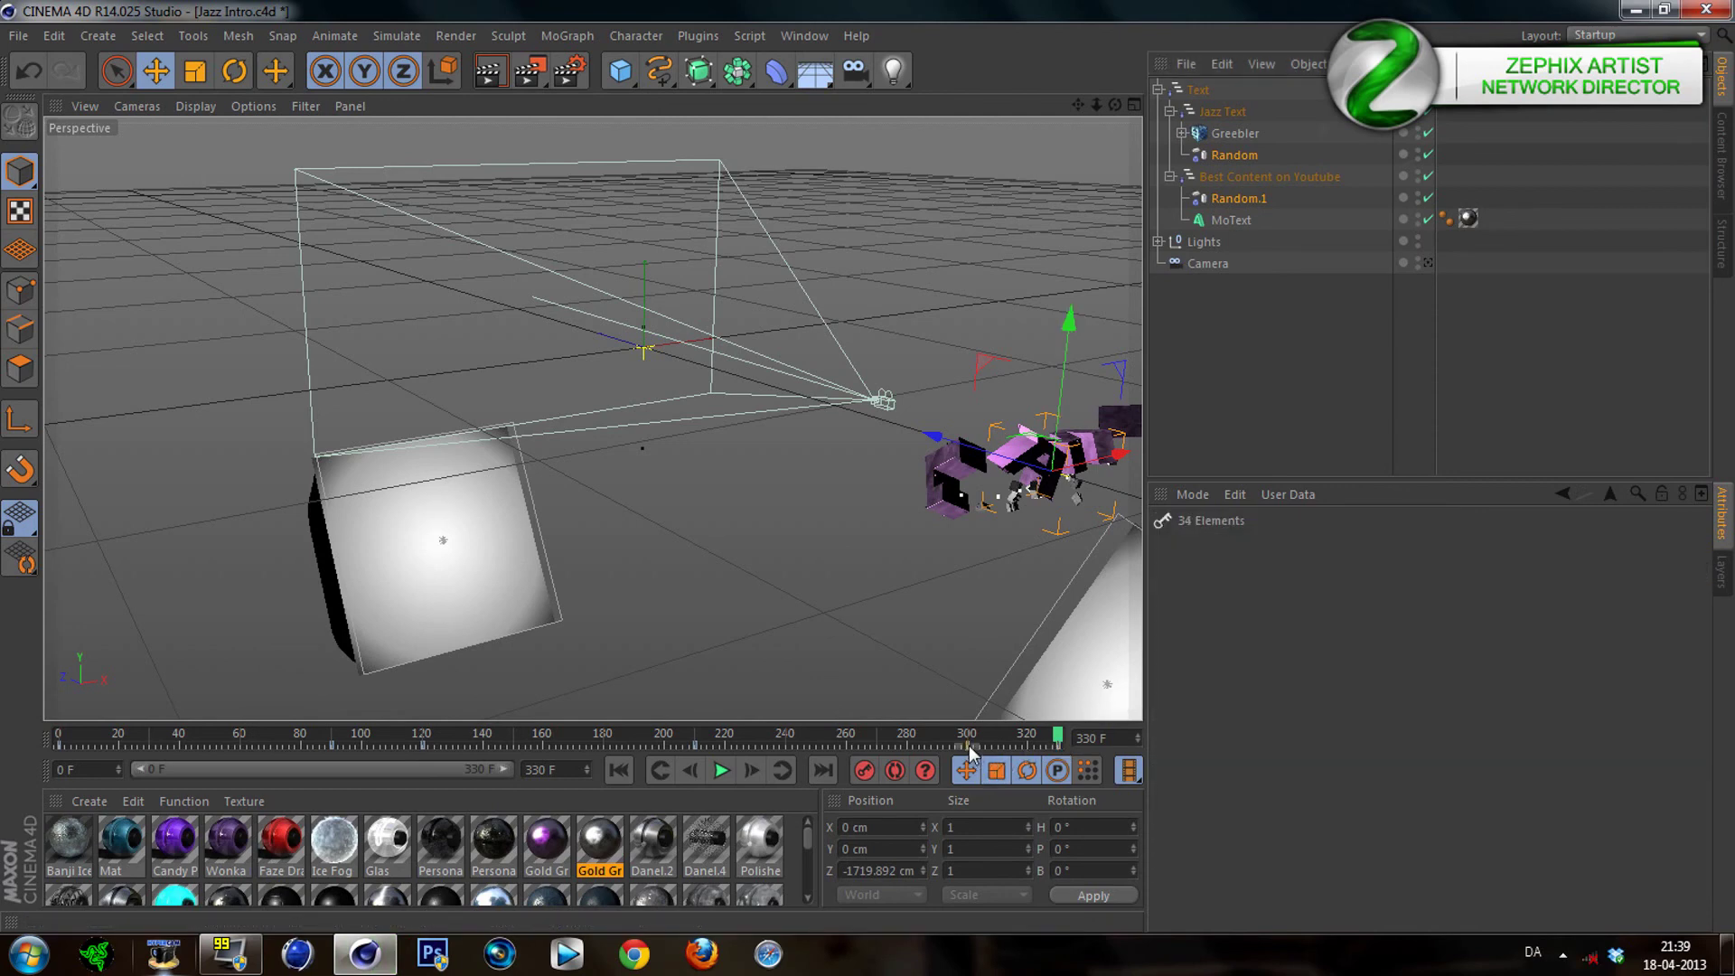
pyautogui.click(1225, 411)
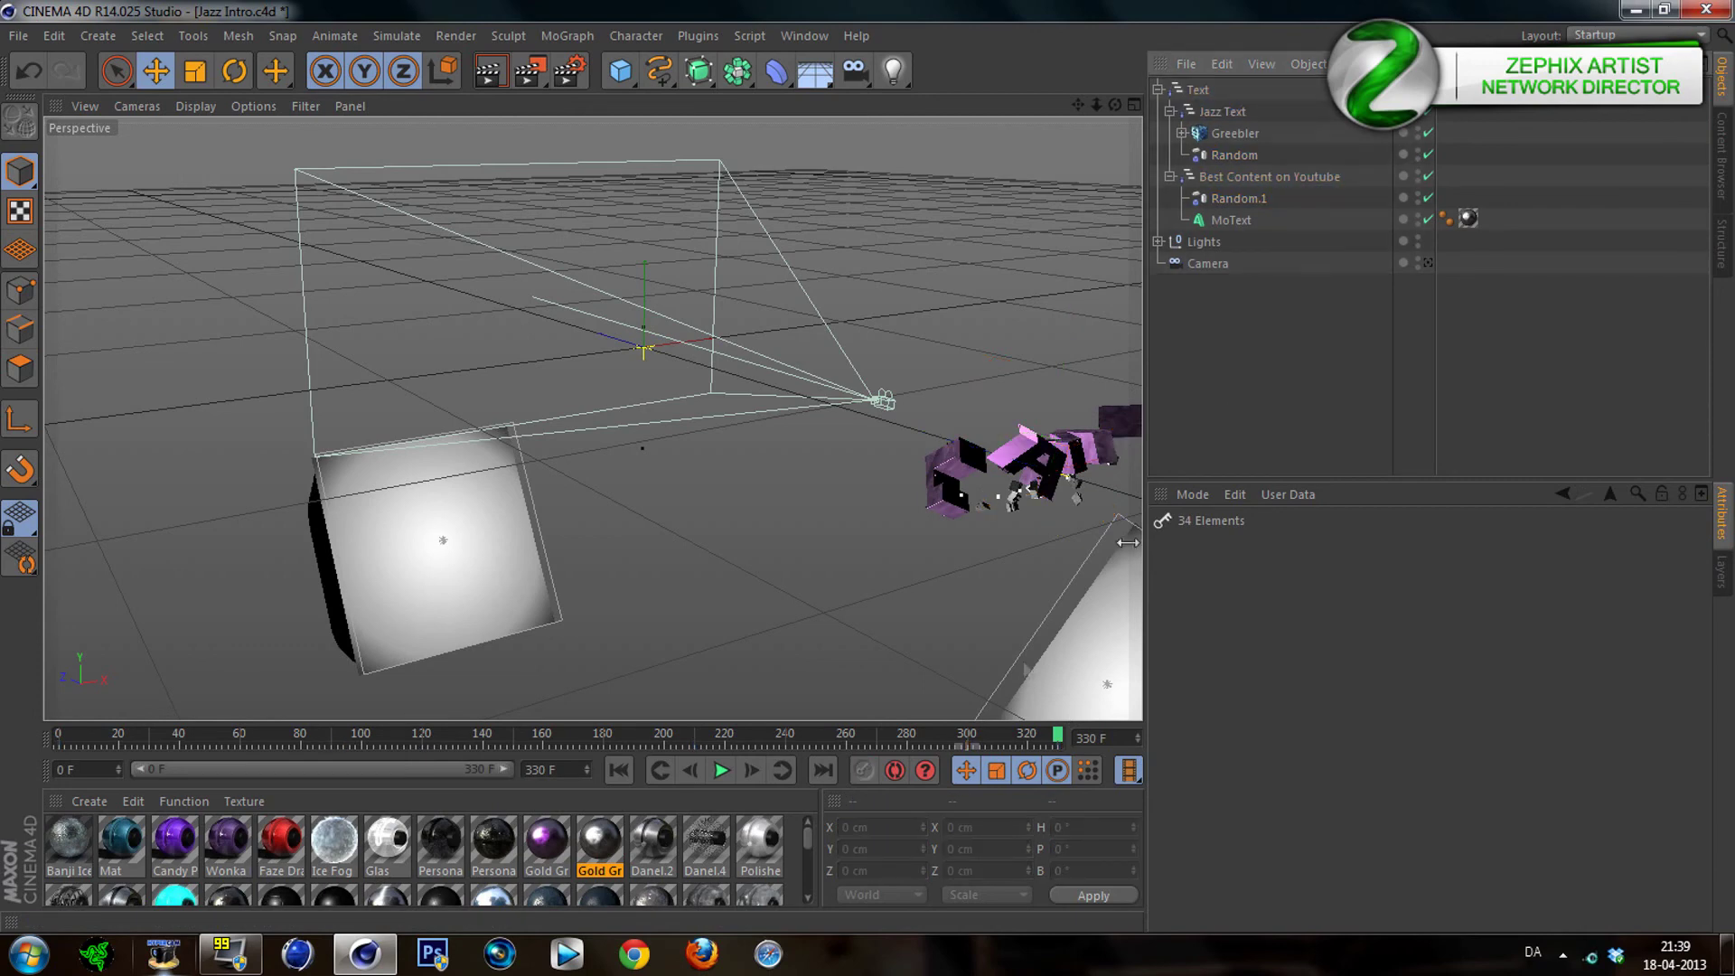
pyautogui.click(817, 737)
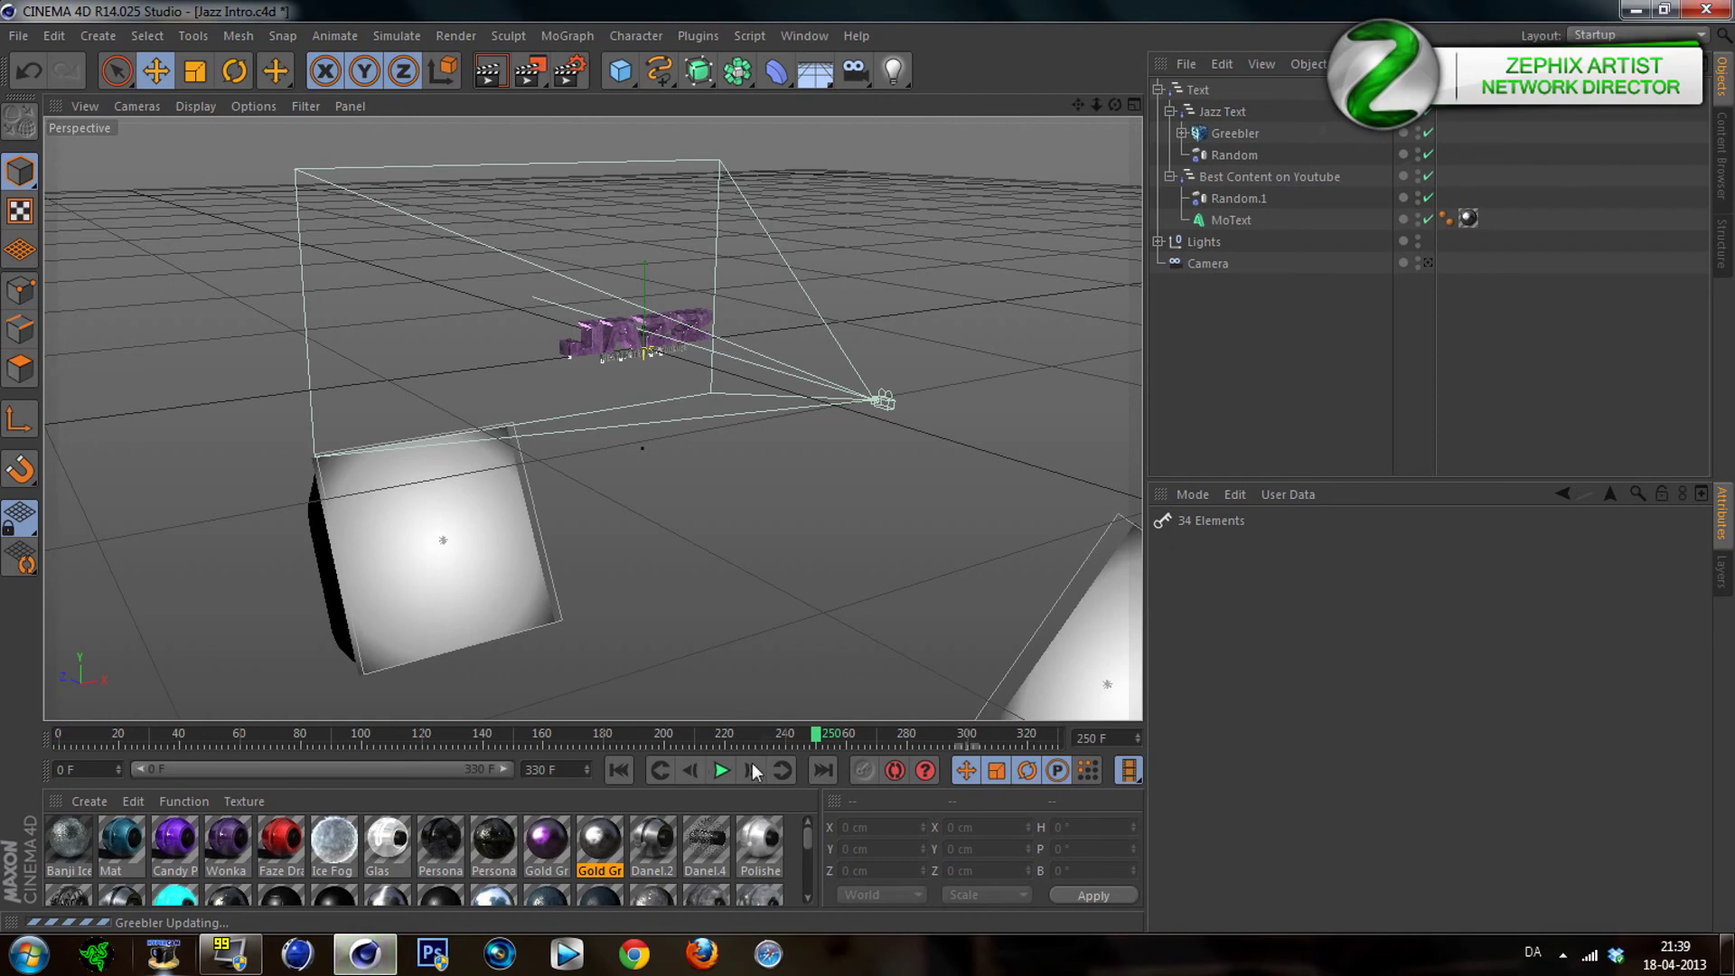
pyautogui.click(1428, 263)
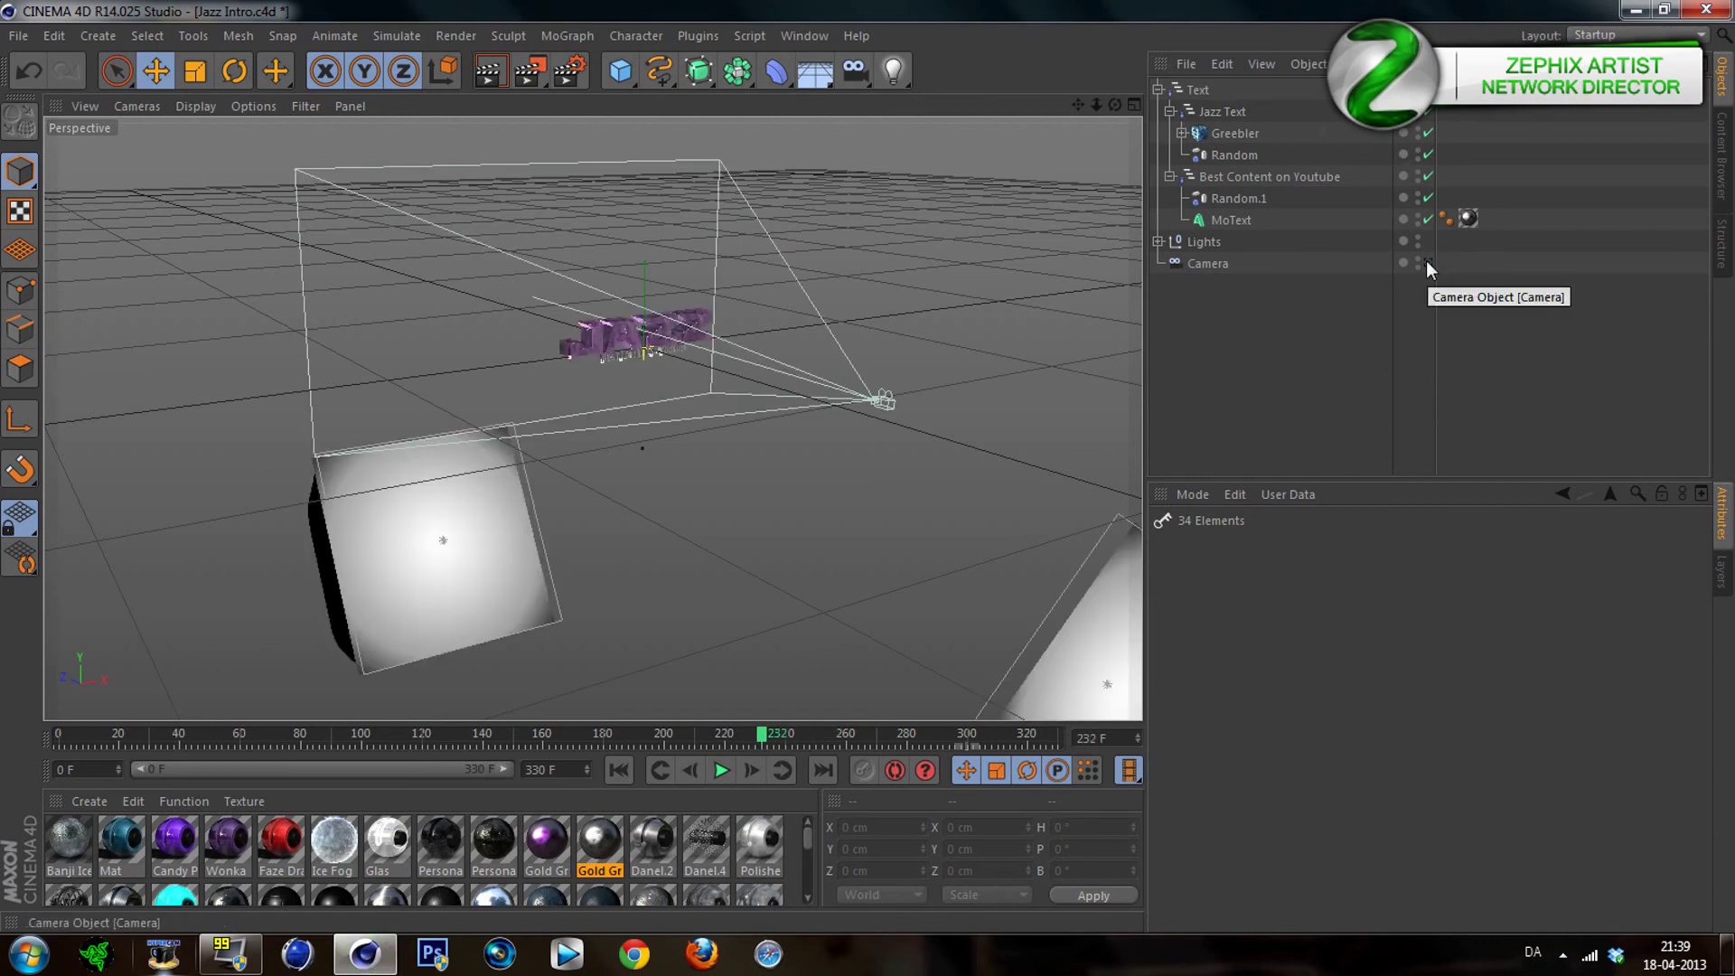
# Look through the scene camera, fold up the Best Content, Jazz Text and Text groups, and select Camera
pyautogui.click(1427, 262)
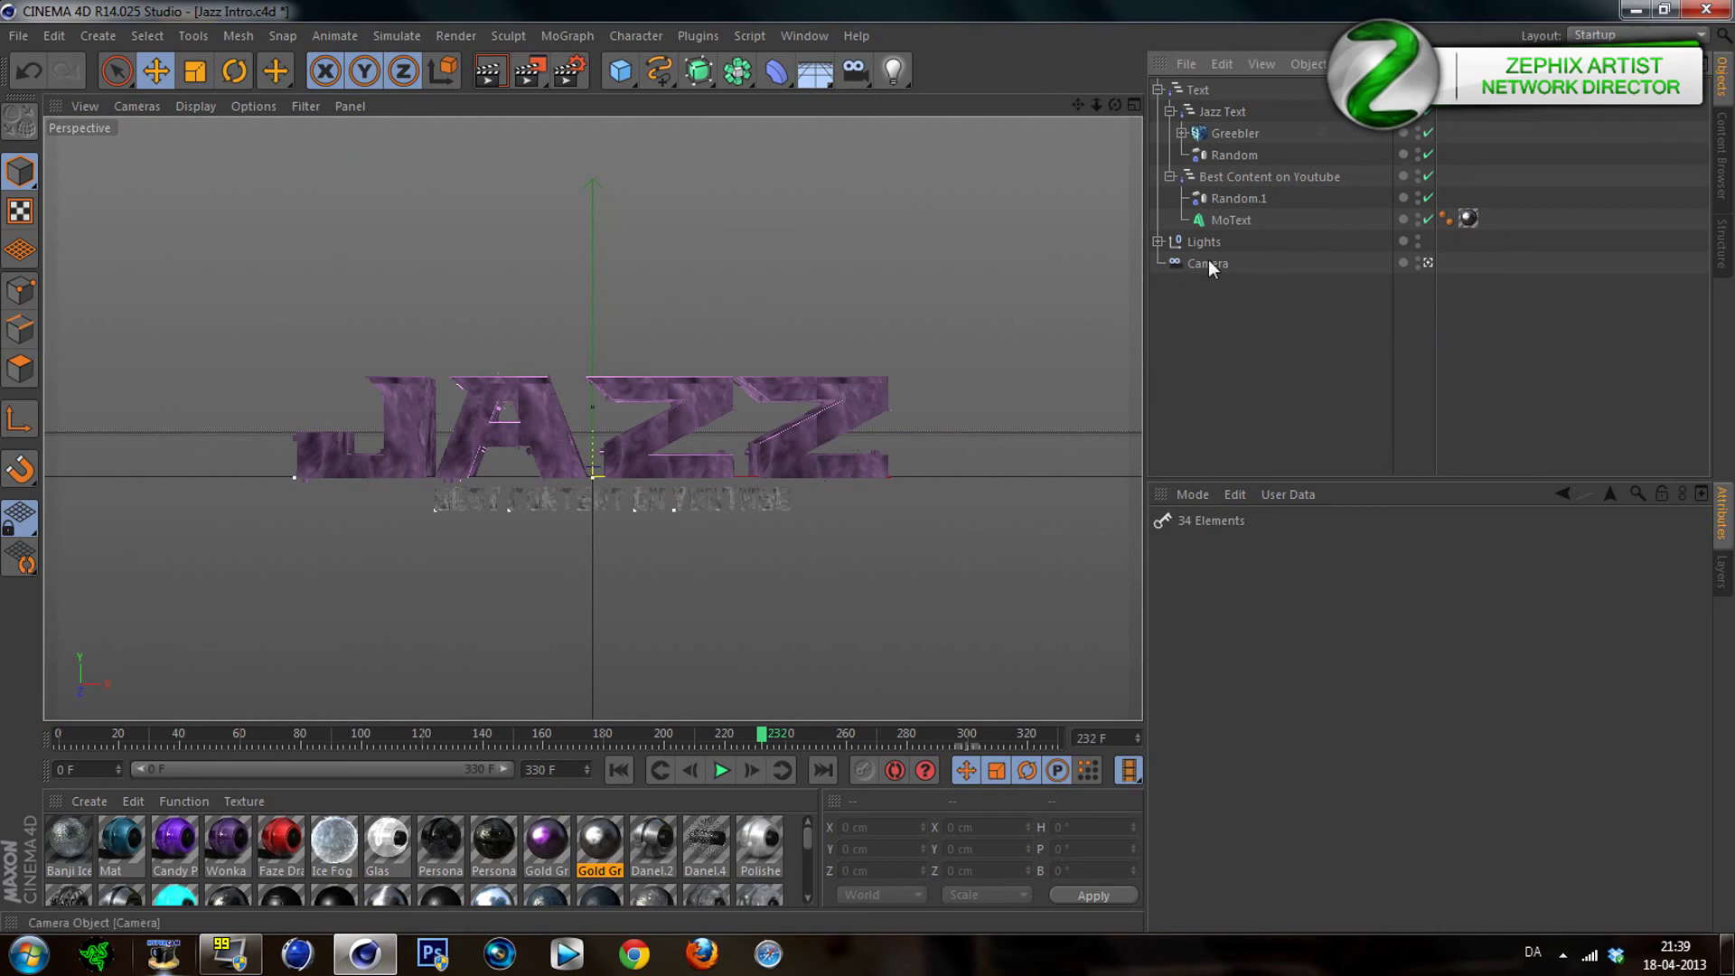
pyautogui.click(1170, 178)
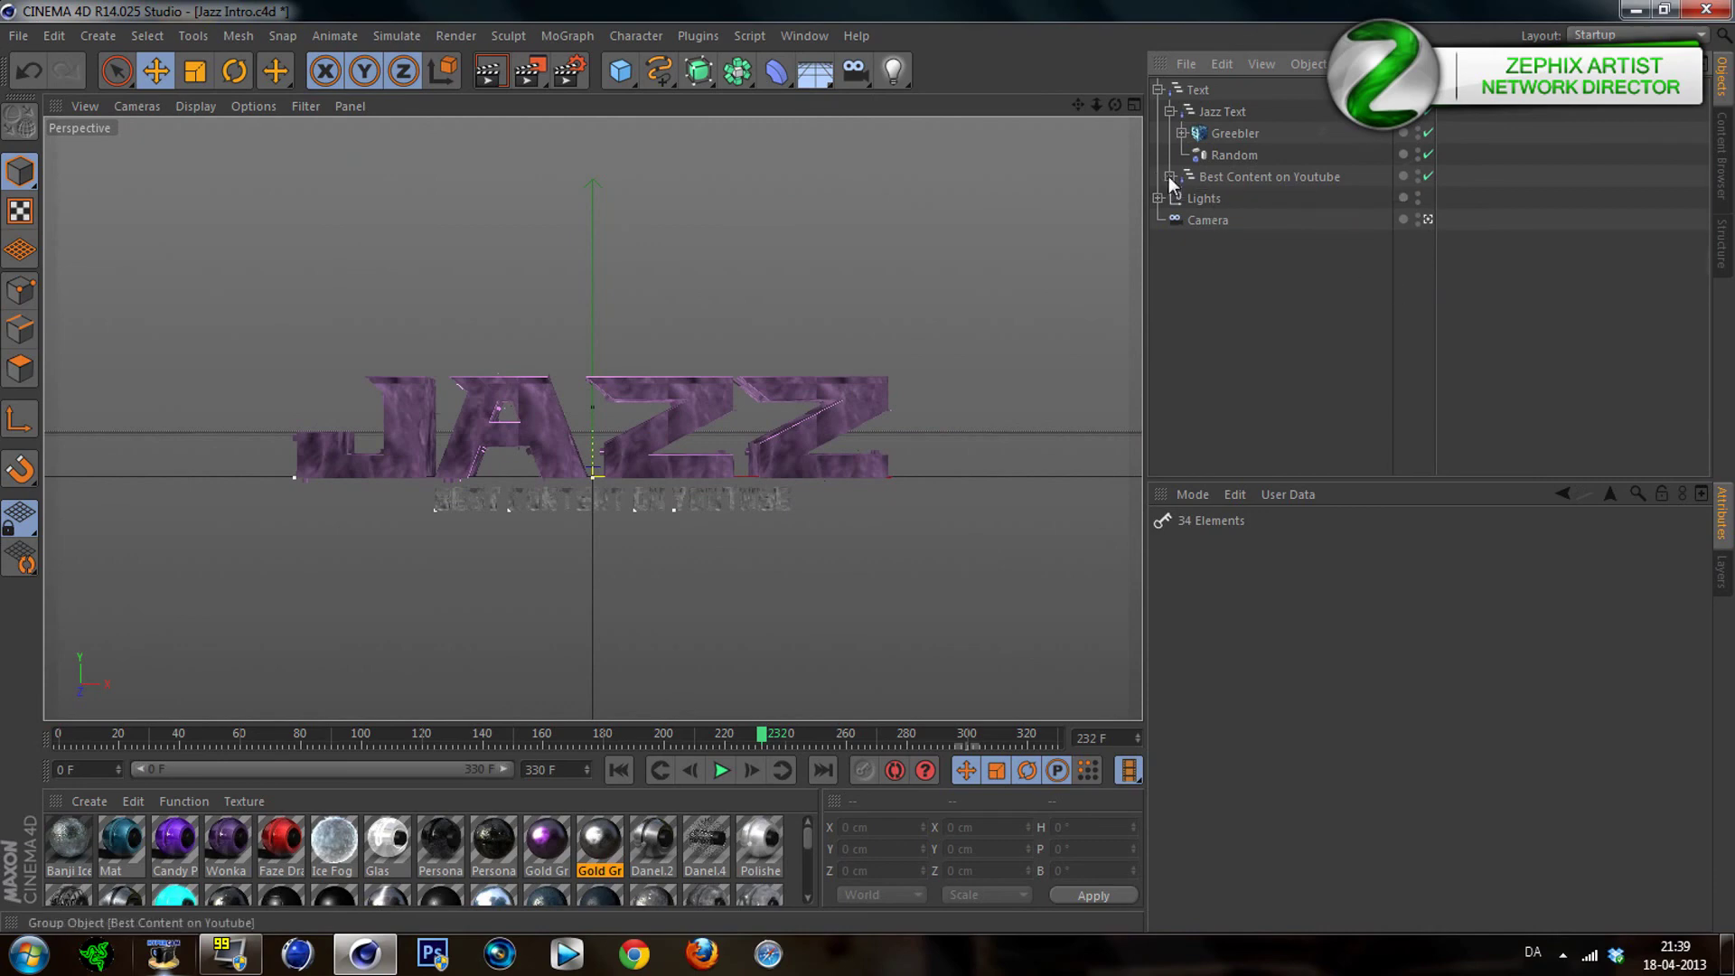
pyautogui.click(1170, 111)
pyautogui.click(1156, 91)
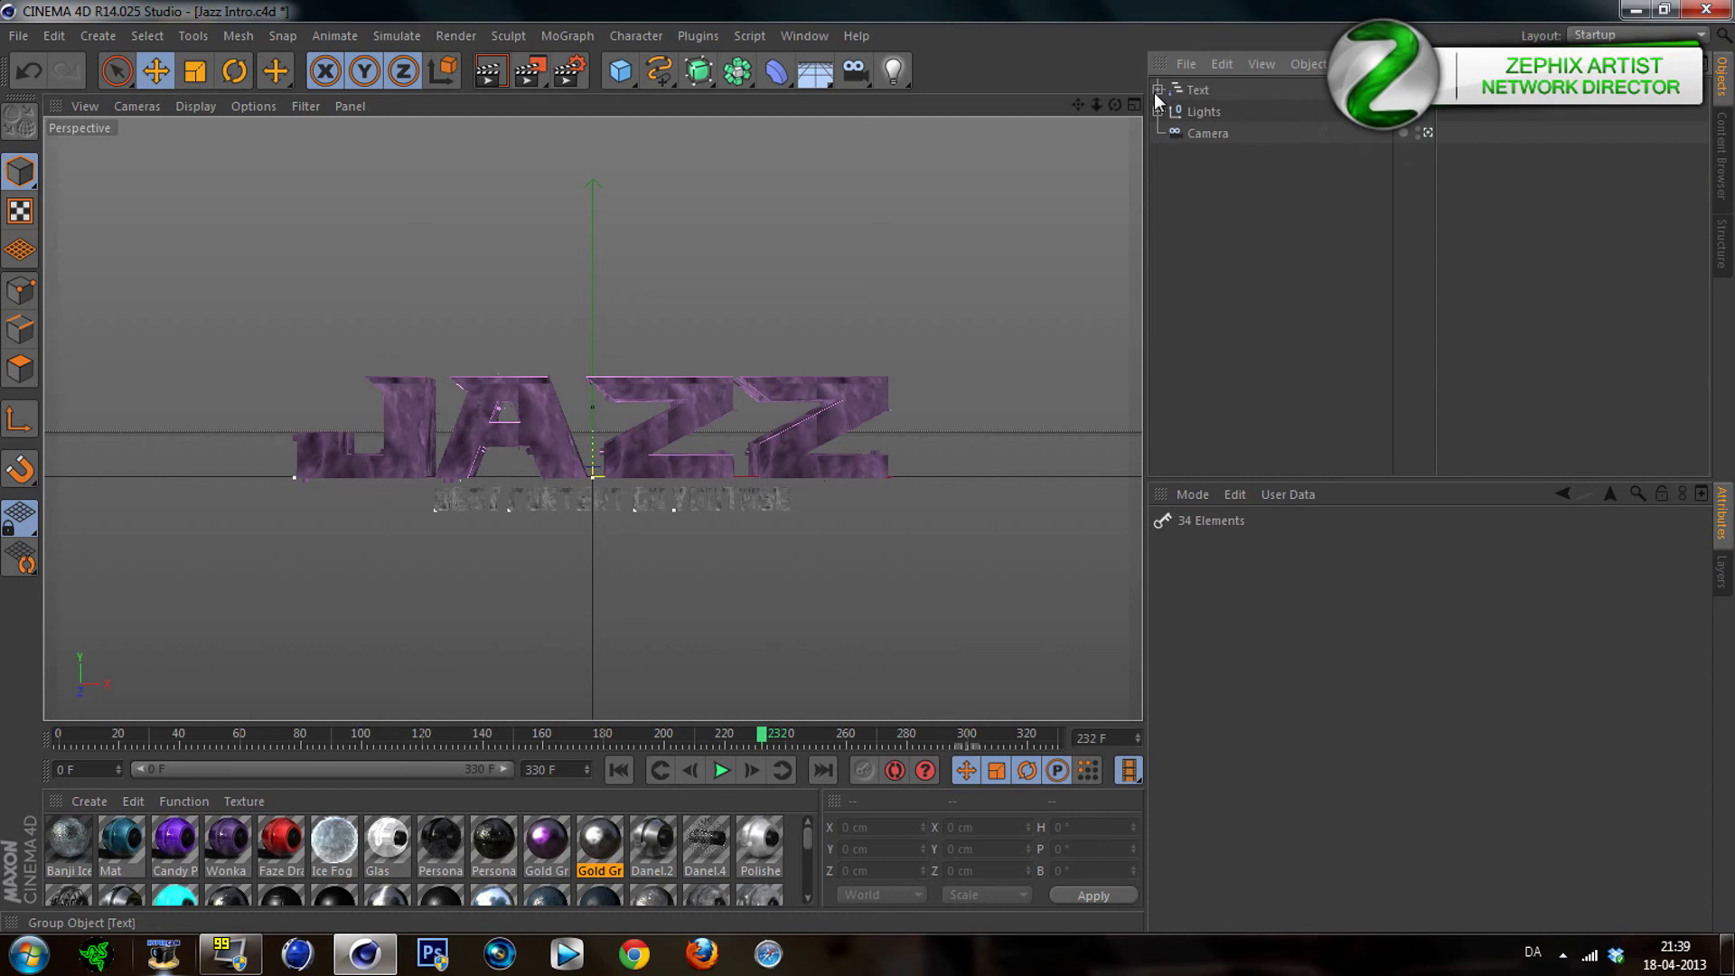
pyautogui.click(1211, 138)
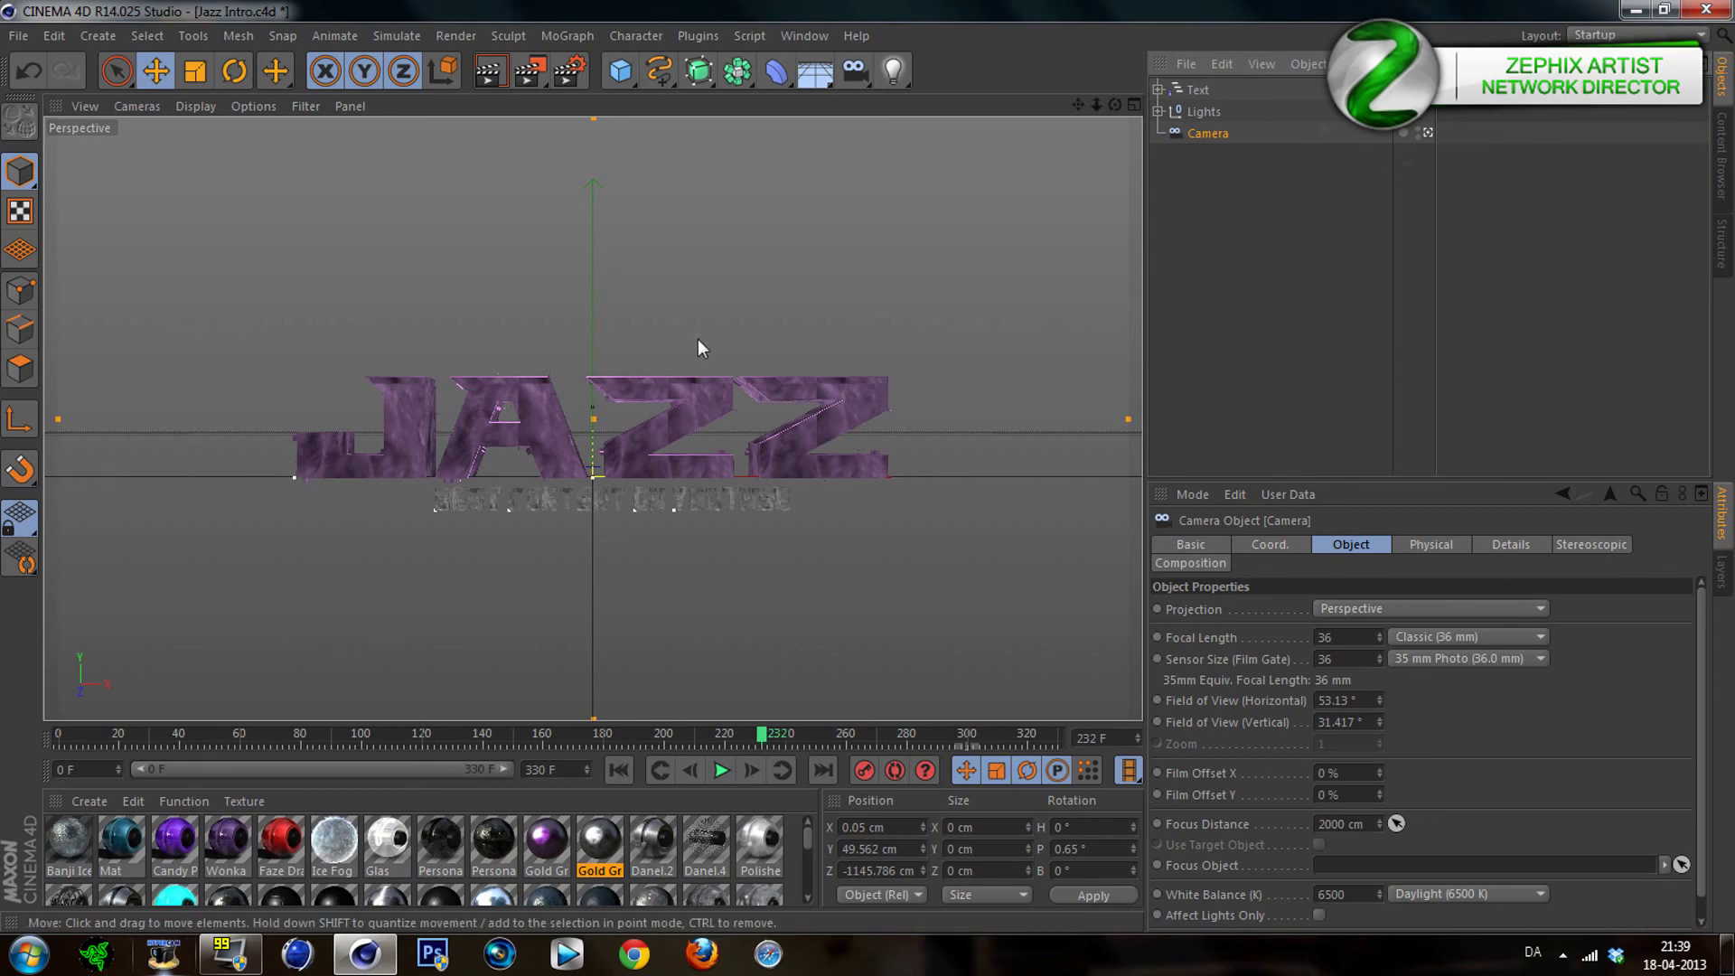
# Add a Vibrate tag to the Camera object
pyautogui.rightClick(1259, 138)
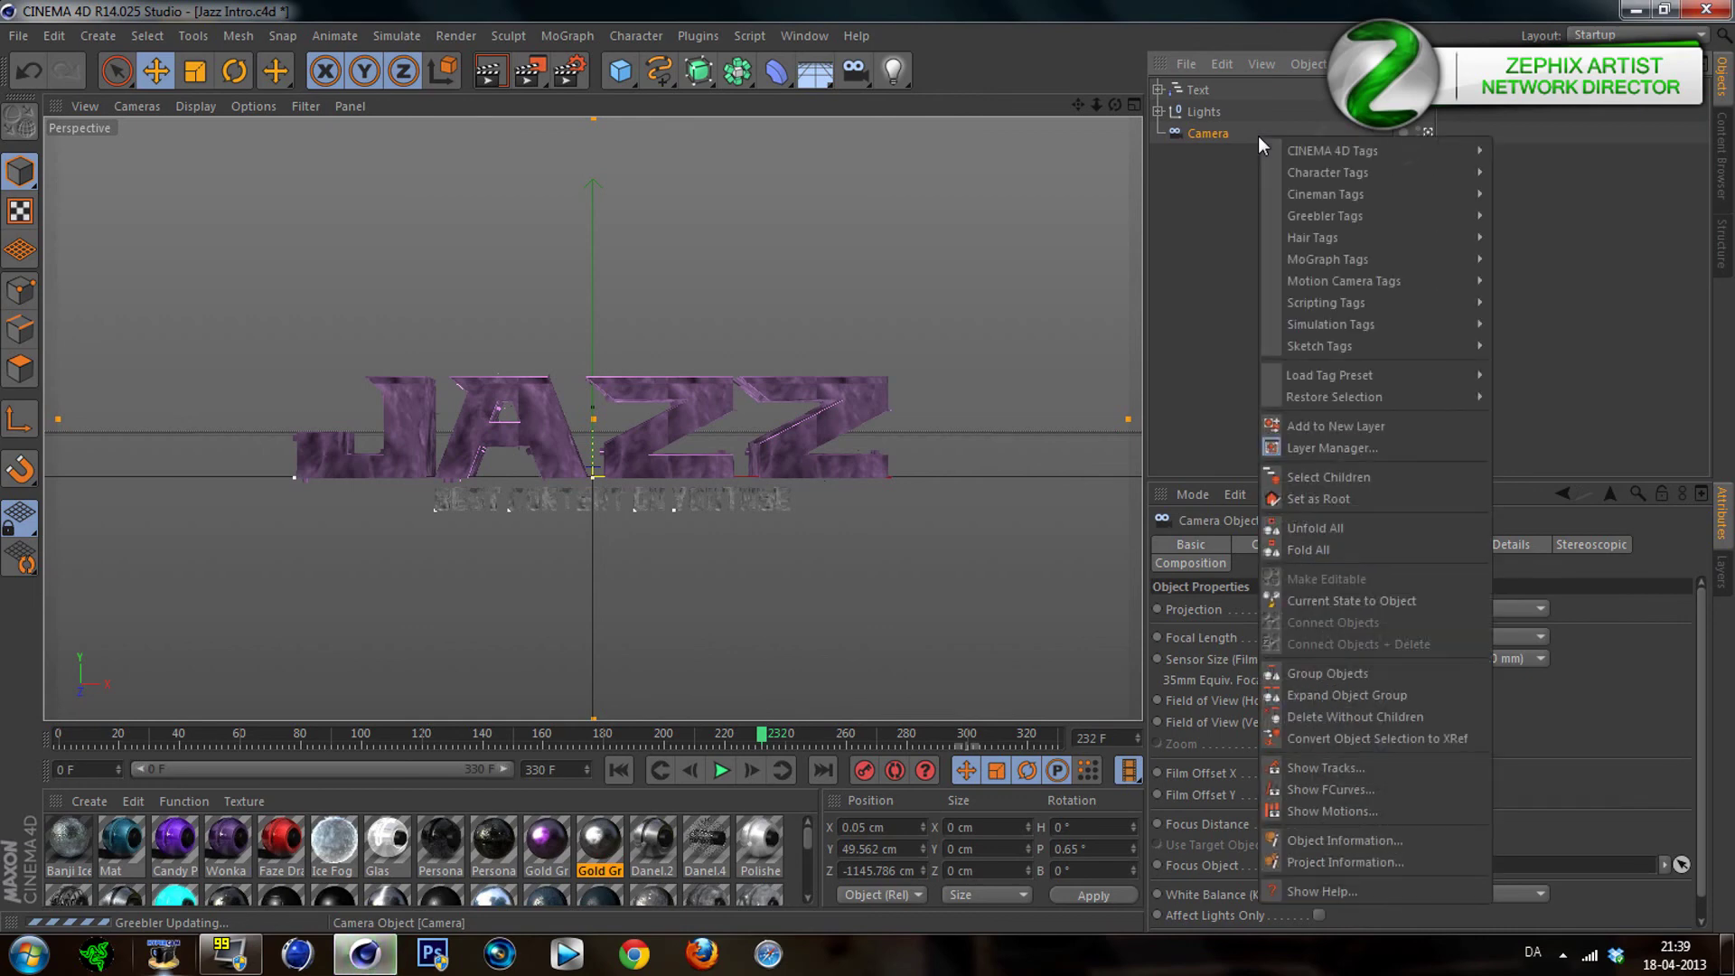
pyautogui.moveTo(1316, 154)
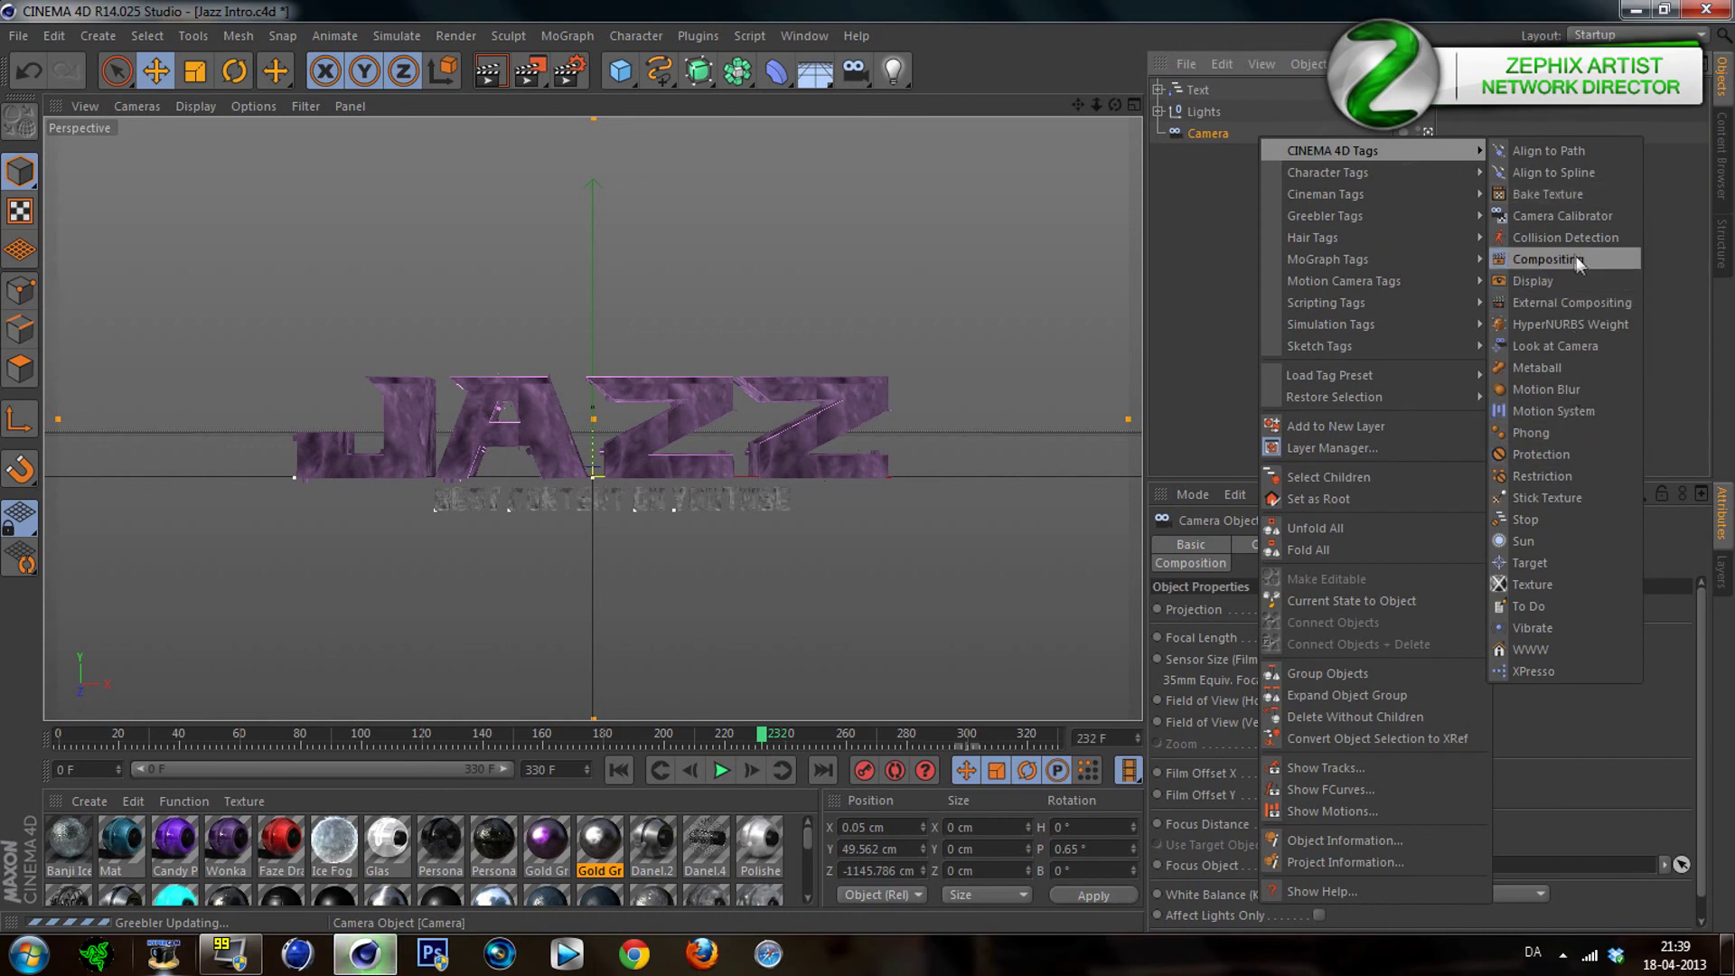
pyautogui.click(1548, 625)
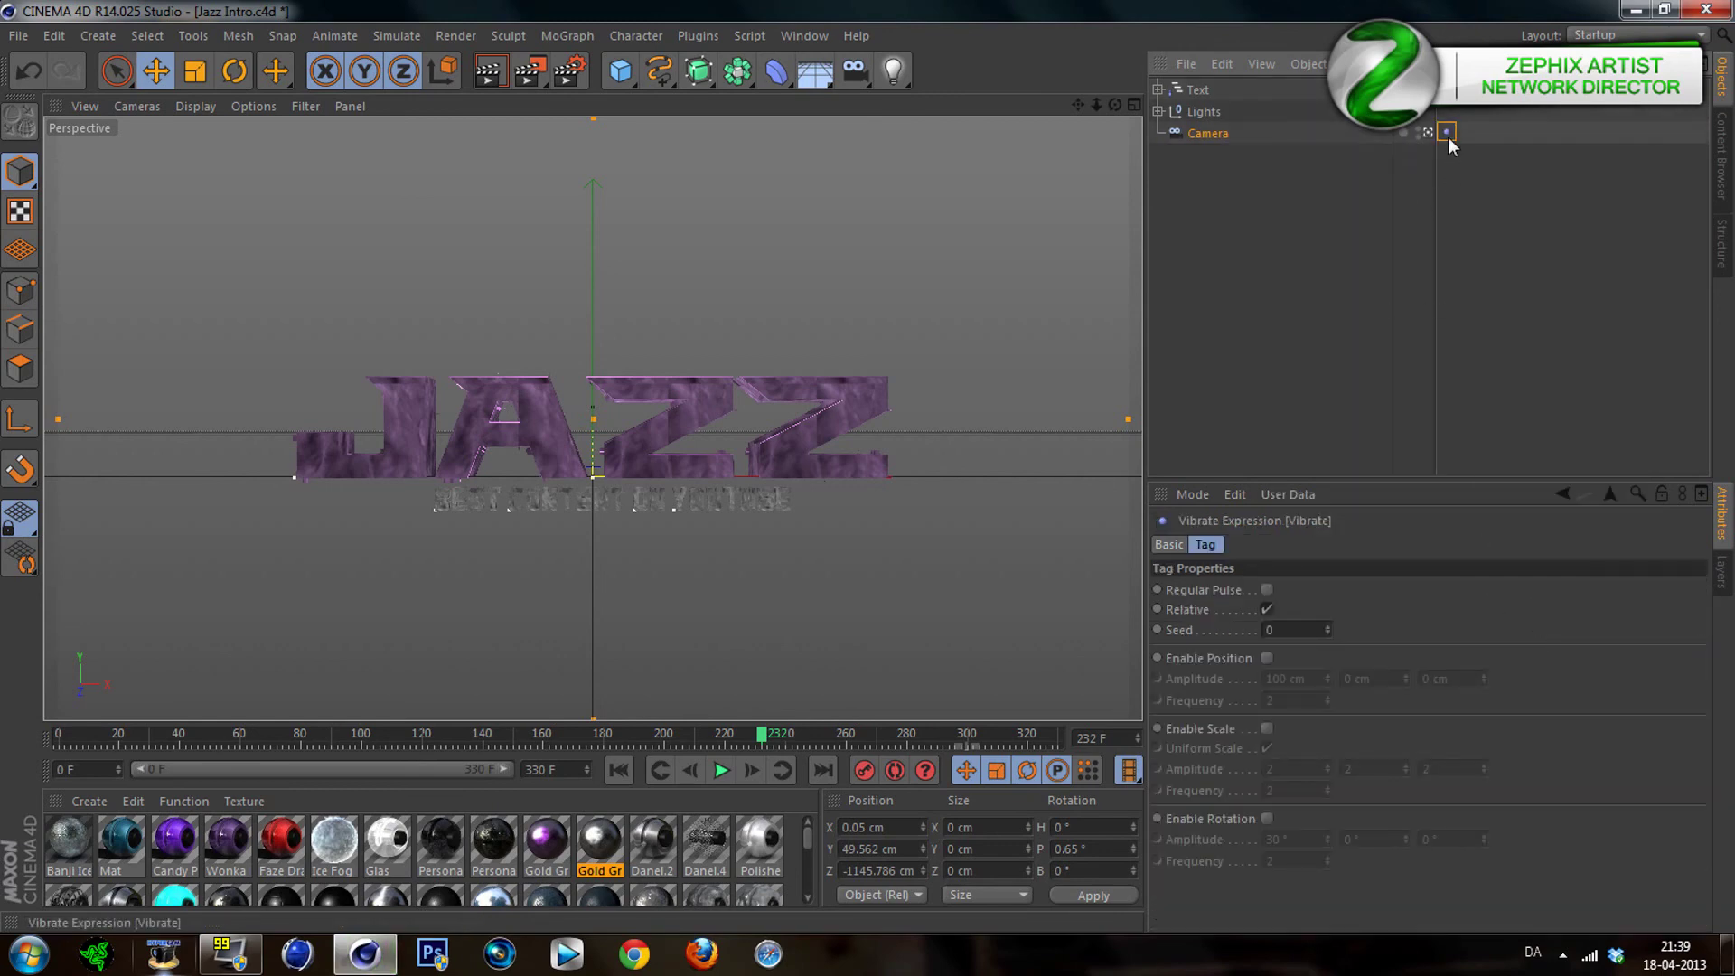
# Enable position vibration with seed 2 and 15 cm amplitude on X, Y and Z
pyautogui.click(1267, 658)
pyautogui.press('Tab')
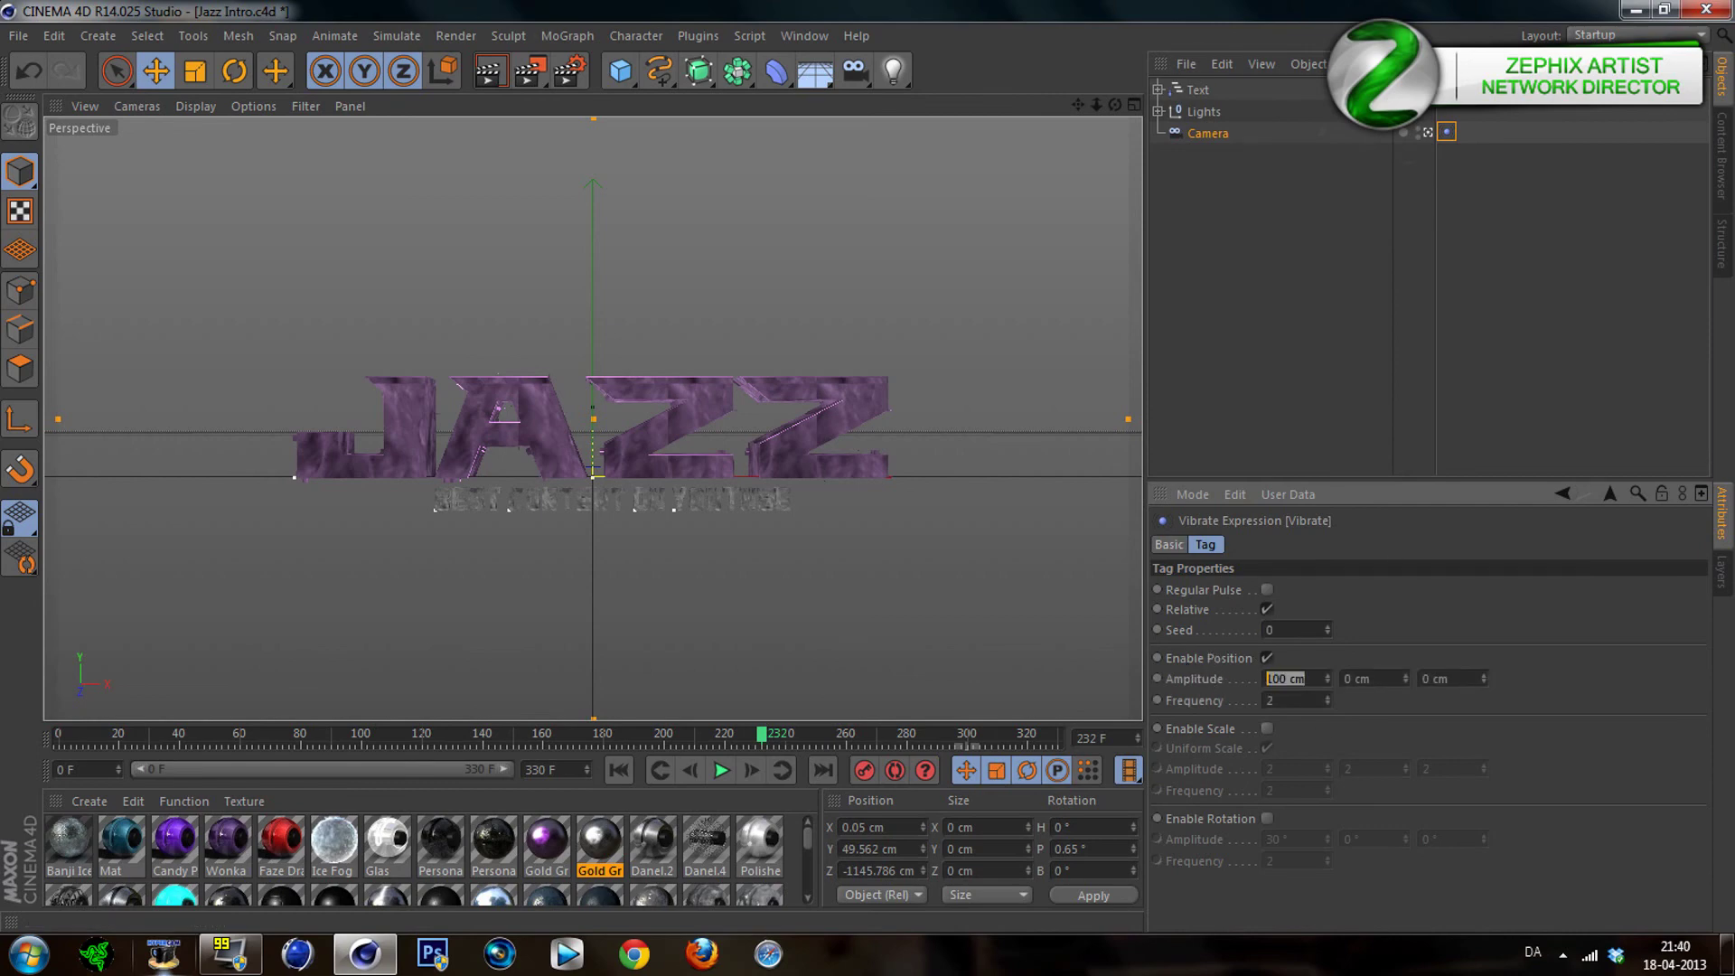
pyautogui.click(1329, 626)
pyautogui.click(1328, 626)
pyautogui.click(1285, 678)
pyautogui.write('15')
pyautogui.press('Tab')
pyautogui.write('1')
pyautogui.press('BackSpace')
pyautogui.write('5')
pyautogui.press('Tab')
pyautogui.write('15')
pyautogui.press('Return')
# Deselect the Camera and save the Jazz Intro project
pyautogui.click(1256, 300)
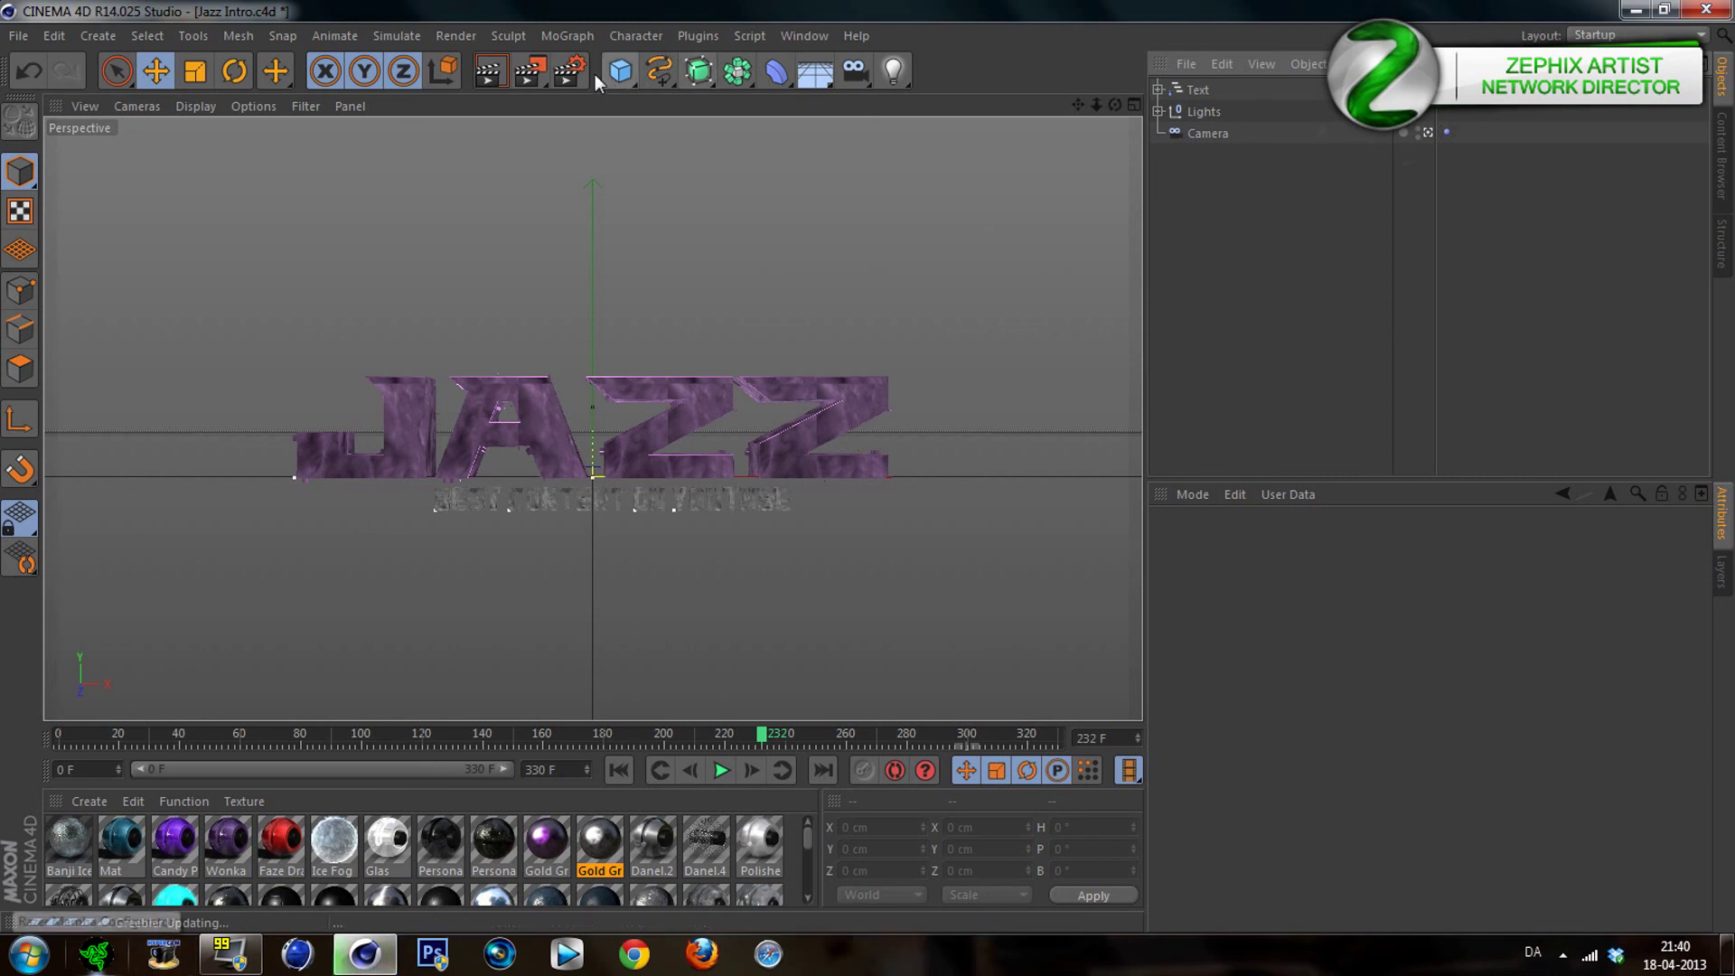
pyautogui.click(18, 35)
pyautogui.click(50, 213)
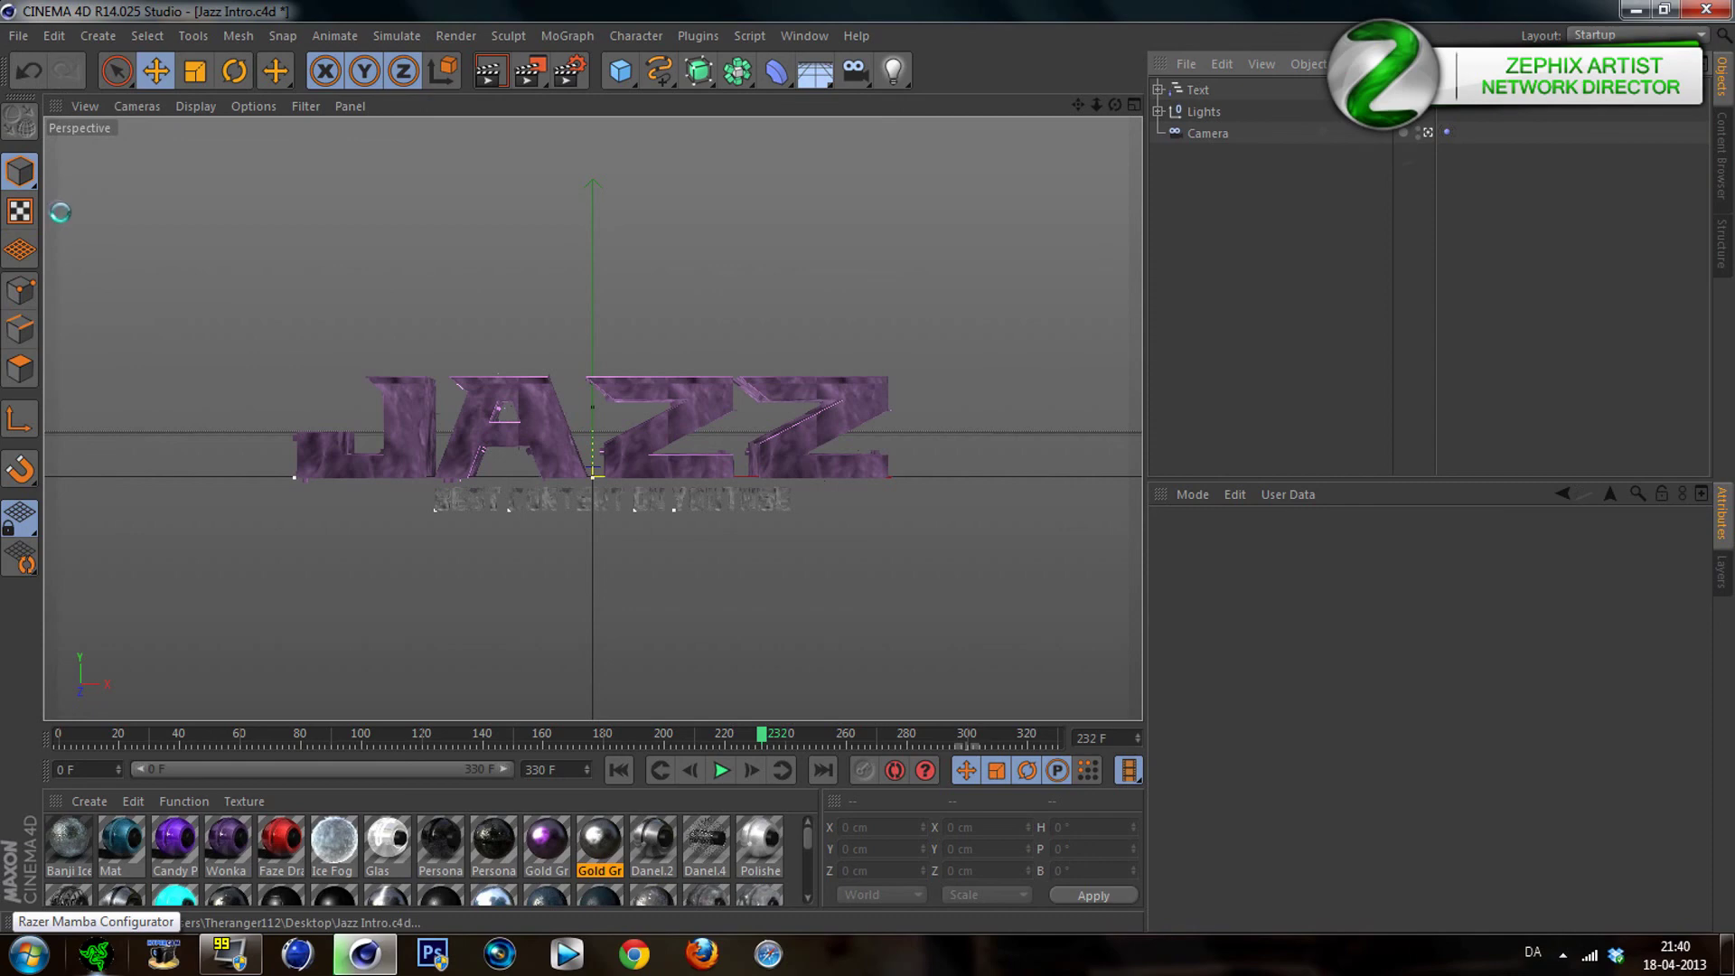
# Set the render output resolution to 1280 x 720 pixels
pyautogui.click(569, 72)
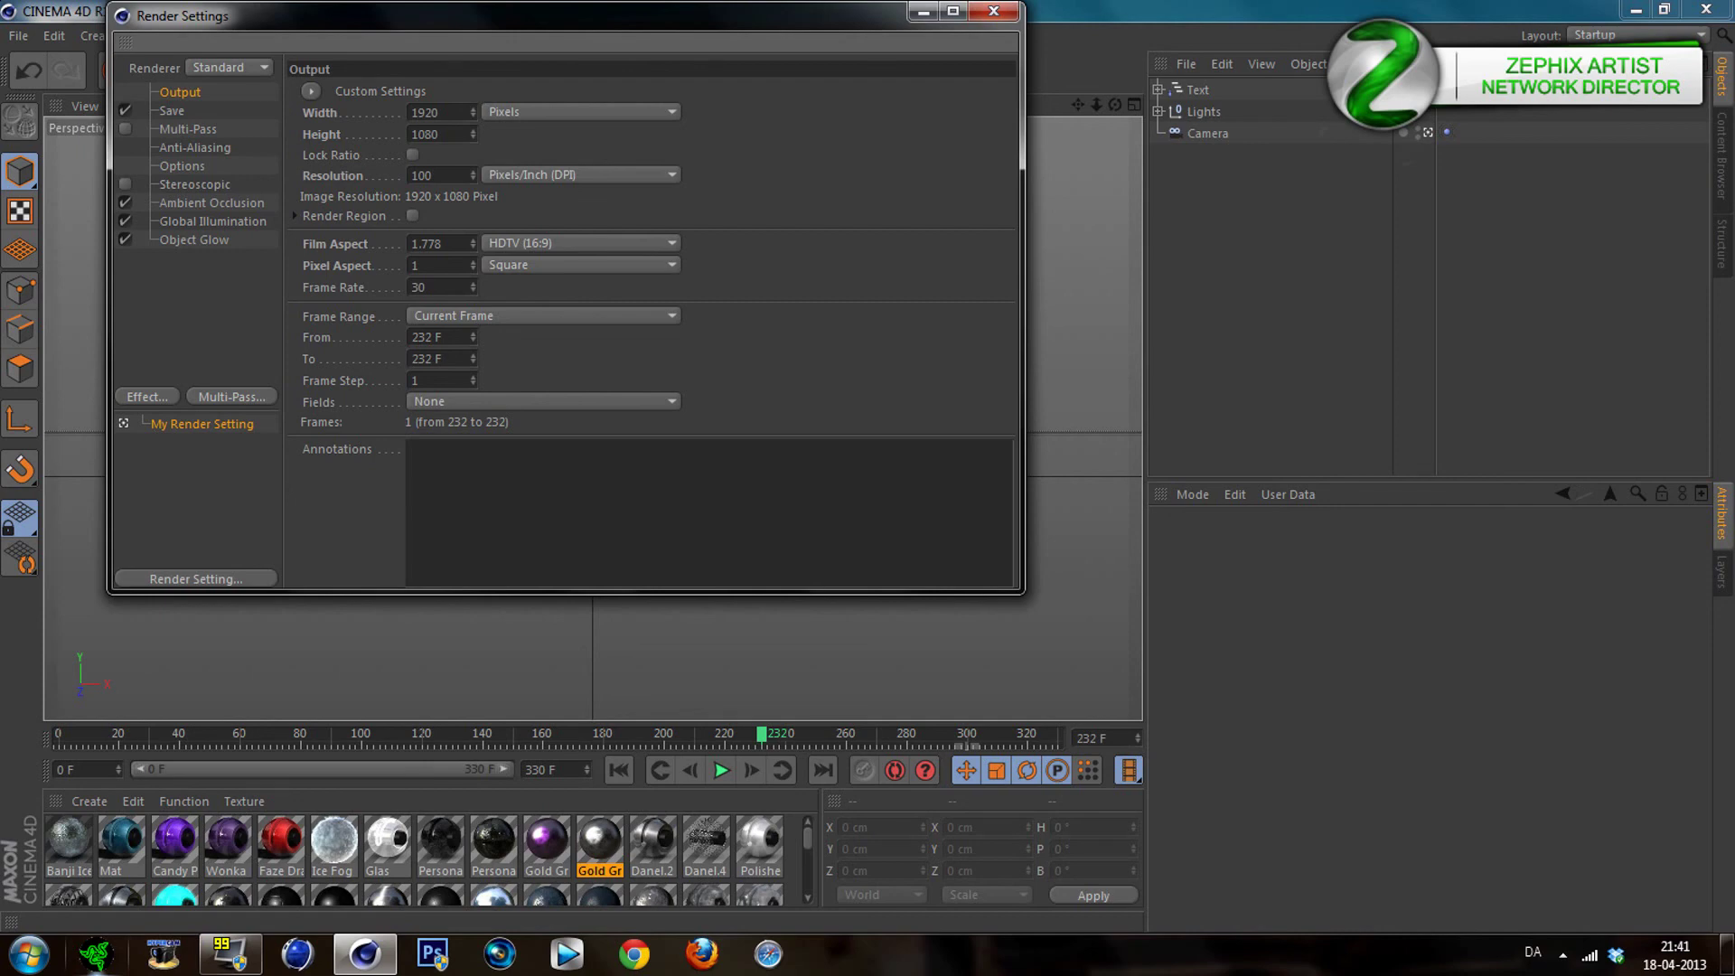
pyautogui.moveTo(438, 112); pyautogui.dragTo(414, 112)
pyautogui.write('1270')
pyautogui.press('BackSpace')
pyautogui.press('BackSpace')
pyautogui.write('80')
pyautogui.press('Return')
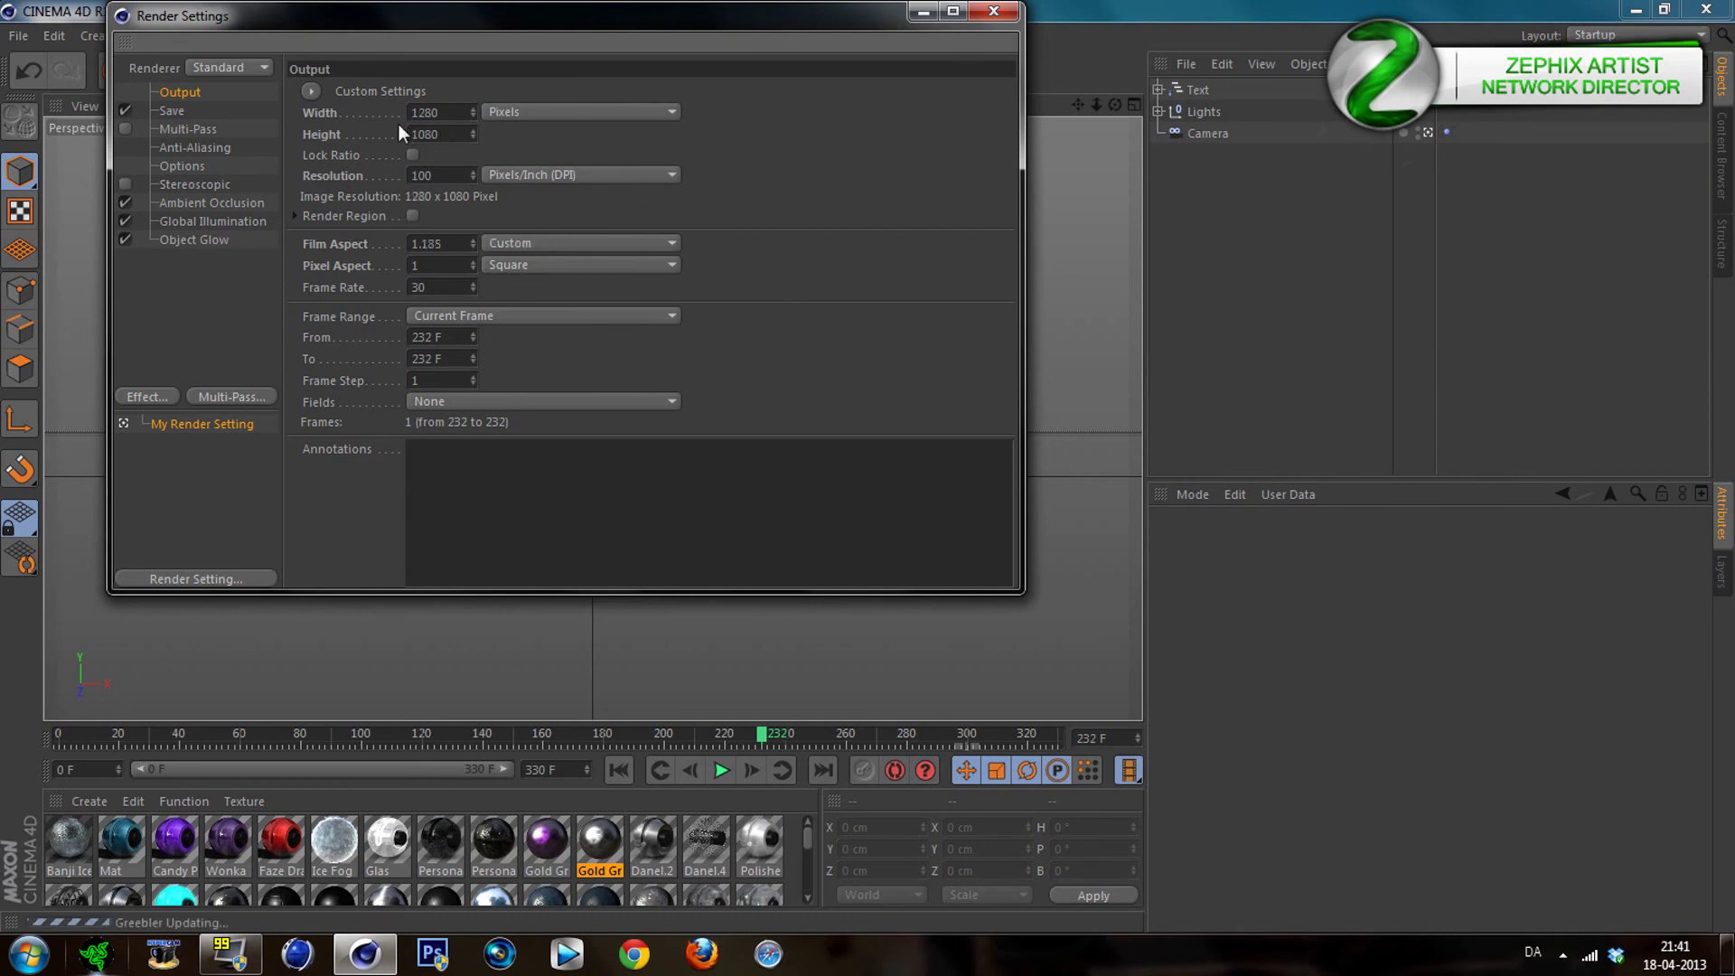
pyautogui.press('Tab')
pyautogui.write('720')
pyautogui.press('Return')
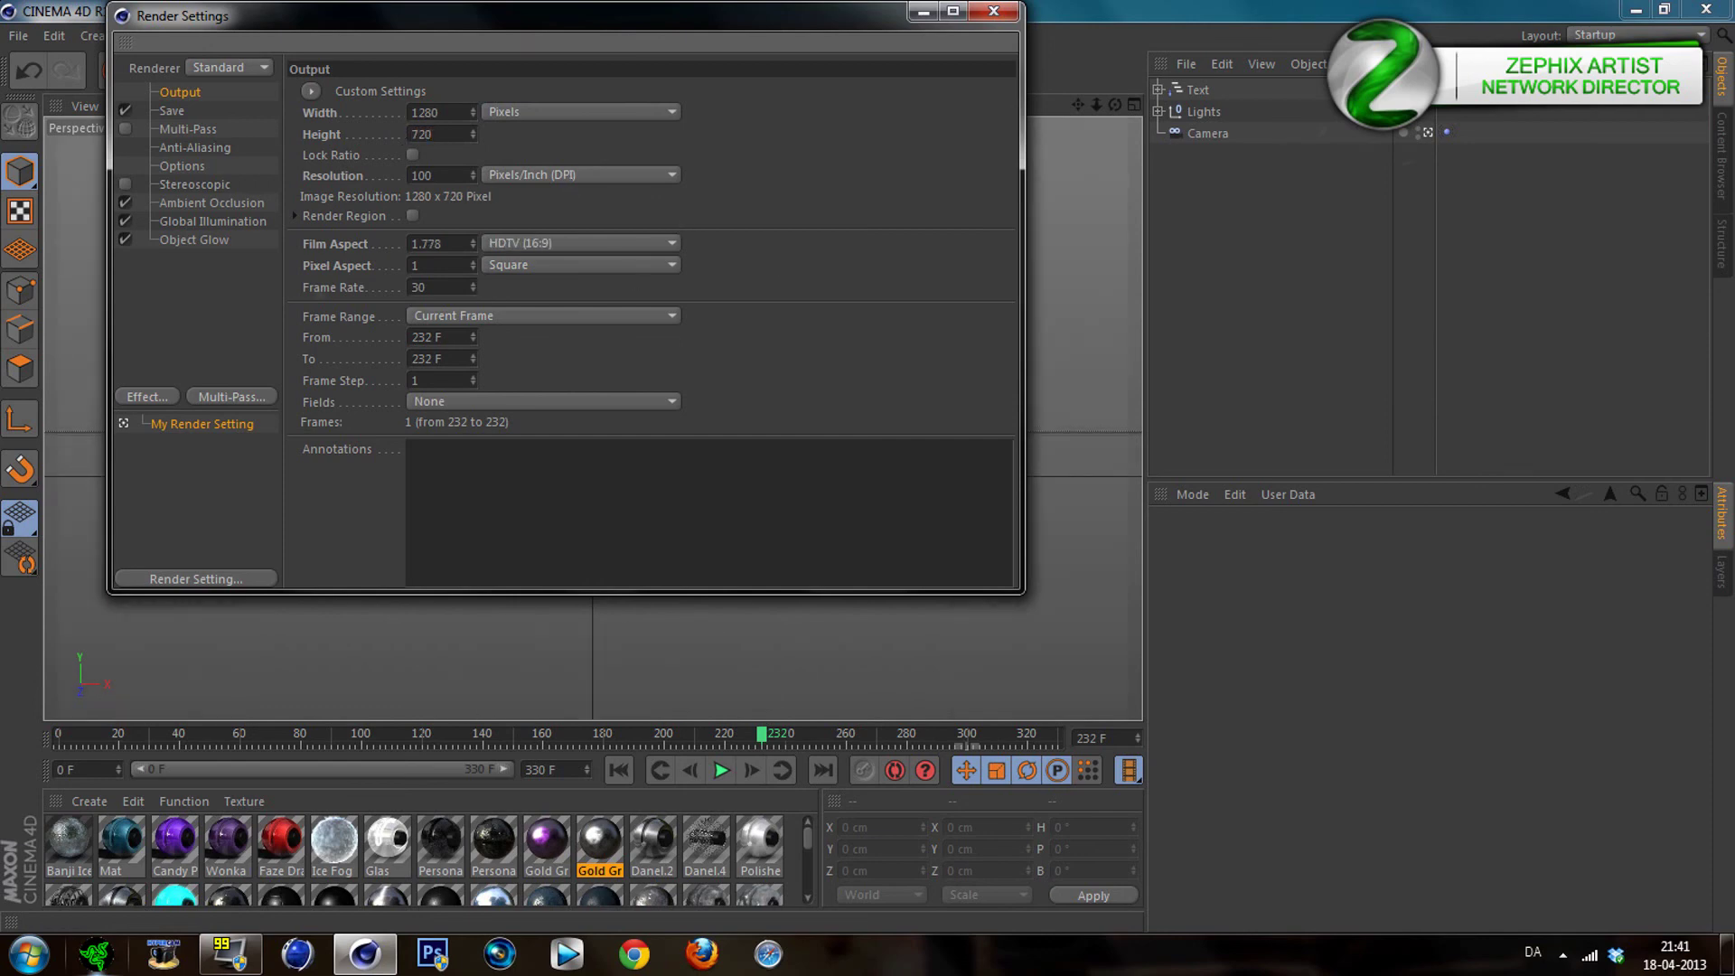
# Set the render frame range from 0 F to 330 F
pyautogui.click(427, 337)
pyautogui.write('0')
pyautogui.press('Tab')
pyautogui.write('33')
pyautogui.press('Return')
pyautogui.click(215, 208)
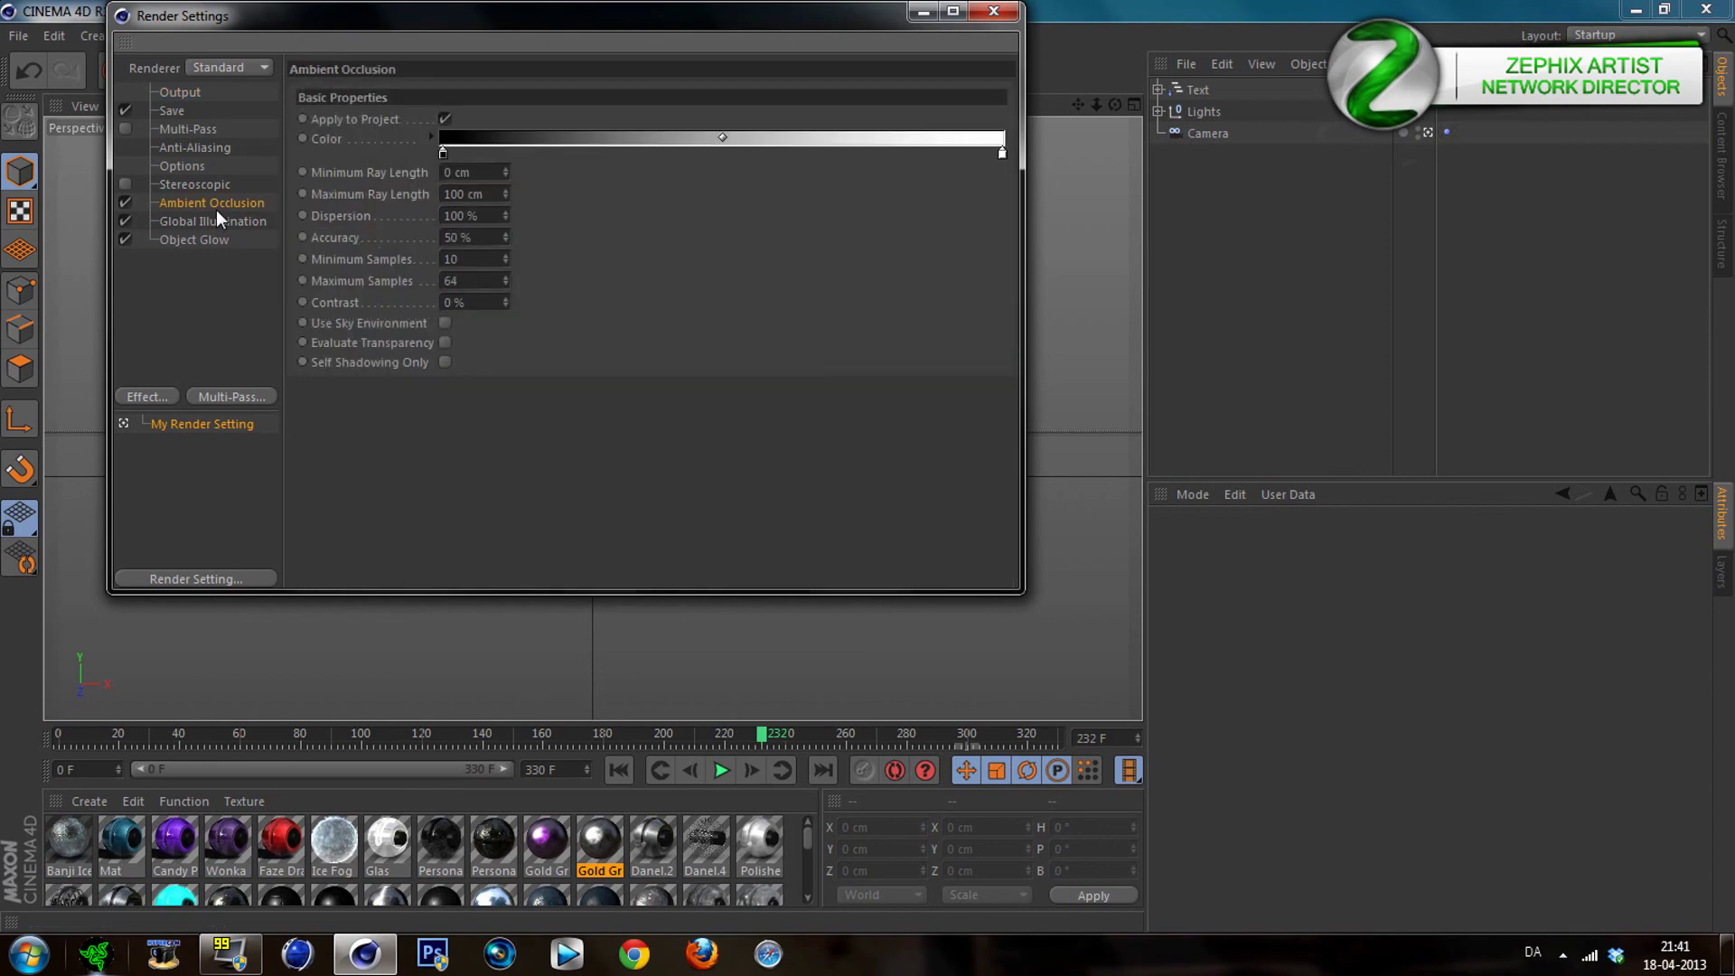
# Review Global Illumination, Object Glow, Ambient Occlusion, Options and Anti-Aliasing, keeping Geometry anti-aliasing
pyautogui.click(210, 221)
pyautogui.click(198, 239)
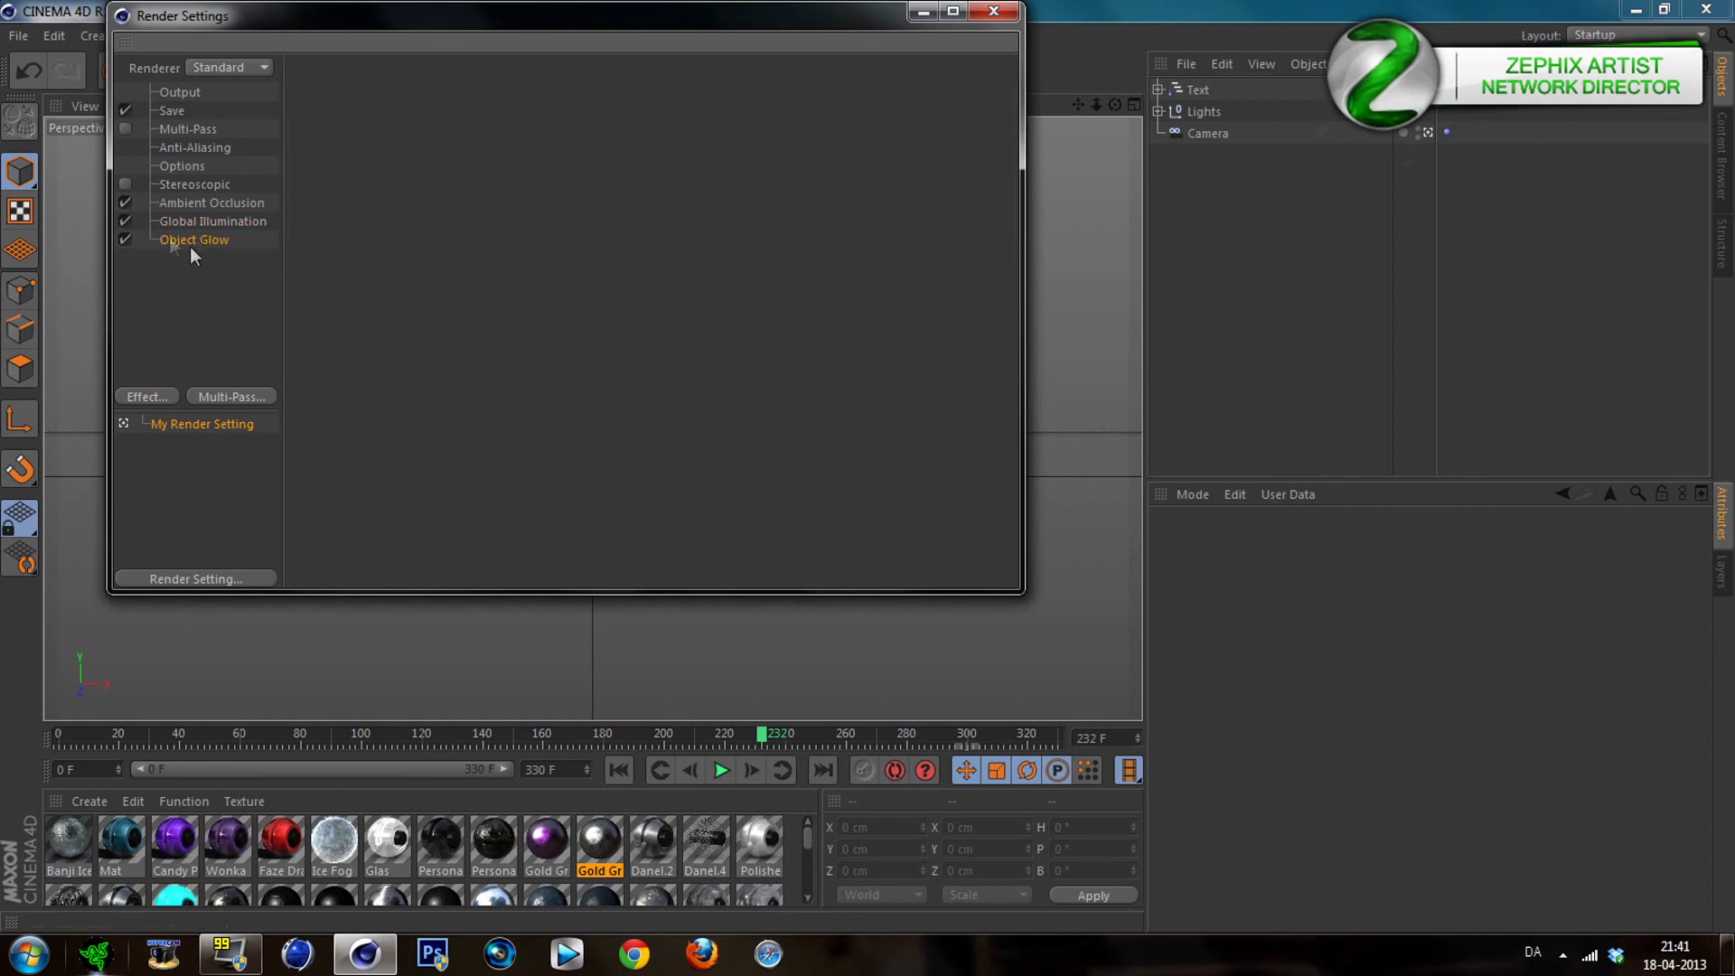
pyautogui.click(181, 220)
pyautogui.click(178, 199)
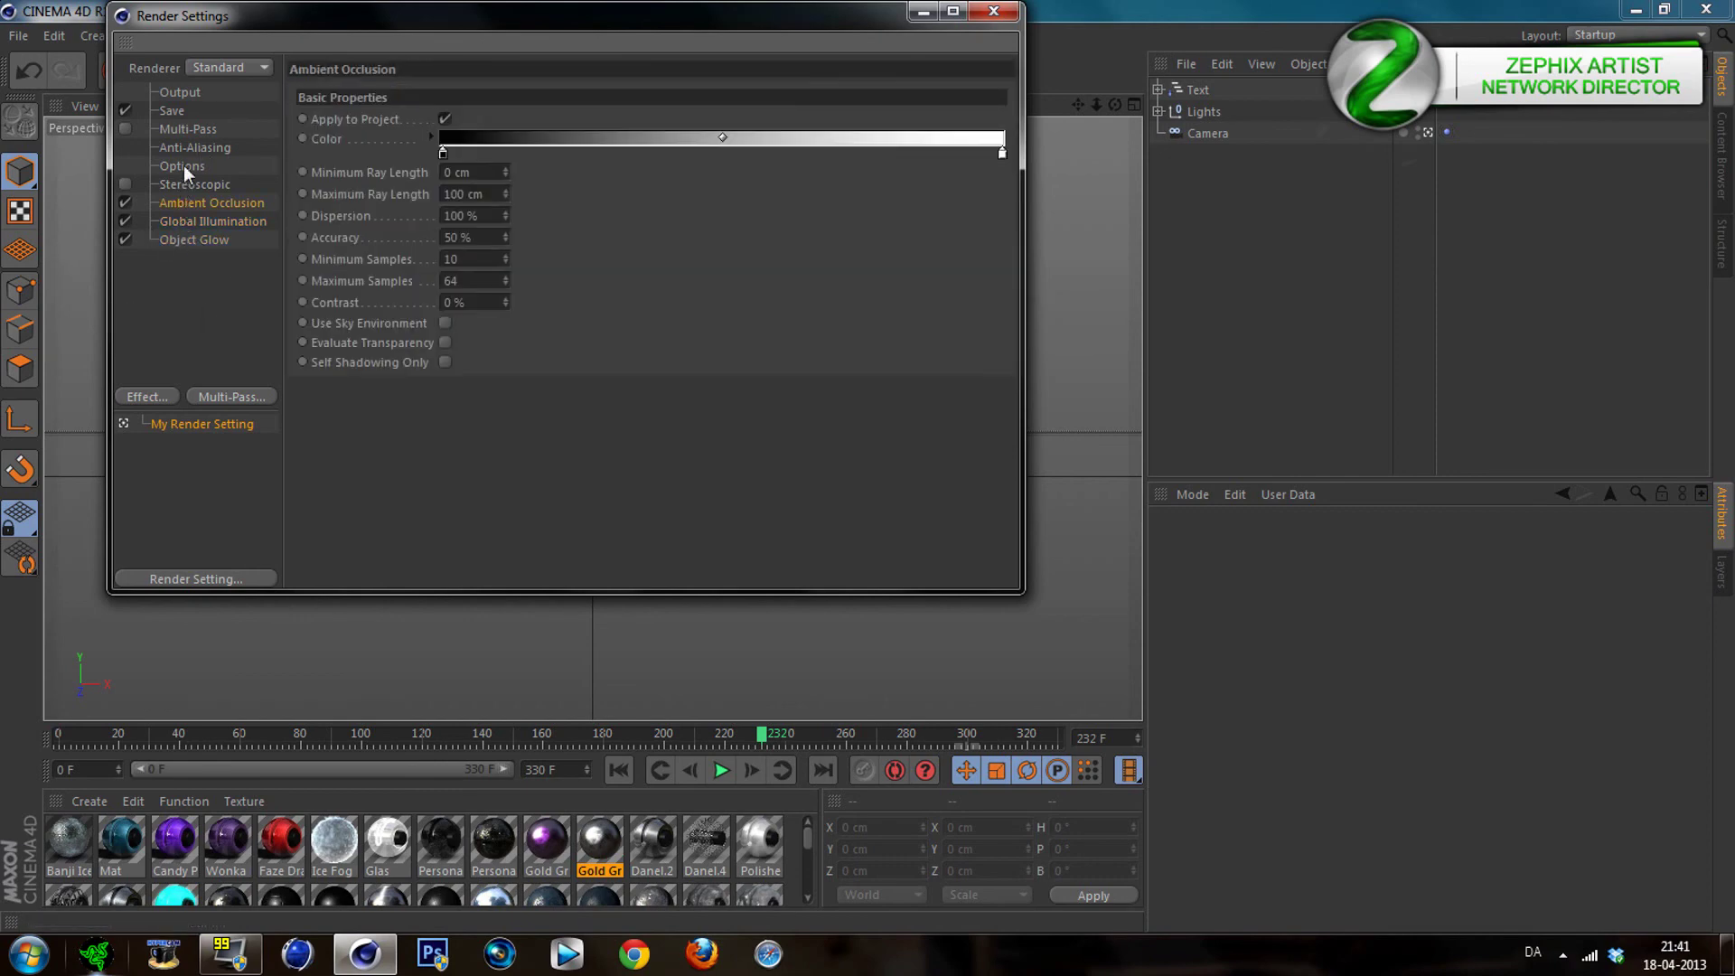
pyautogui.click(183, 165)
pyautogui.click(188, 148)
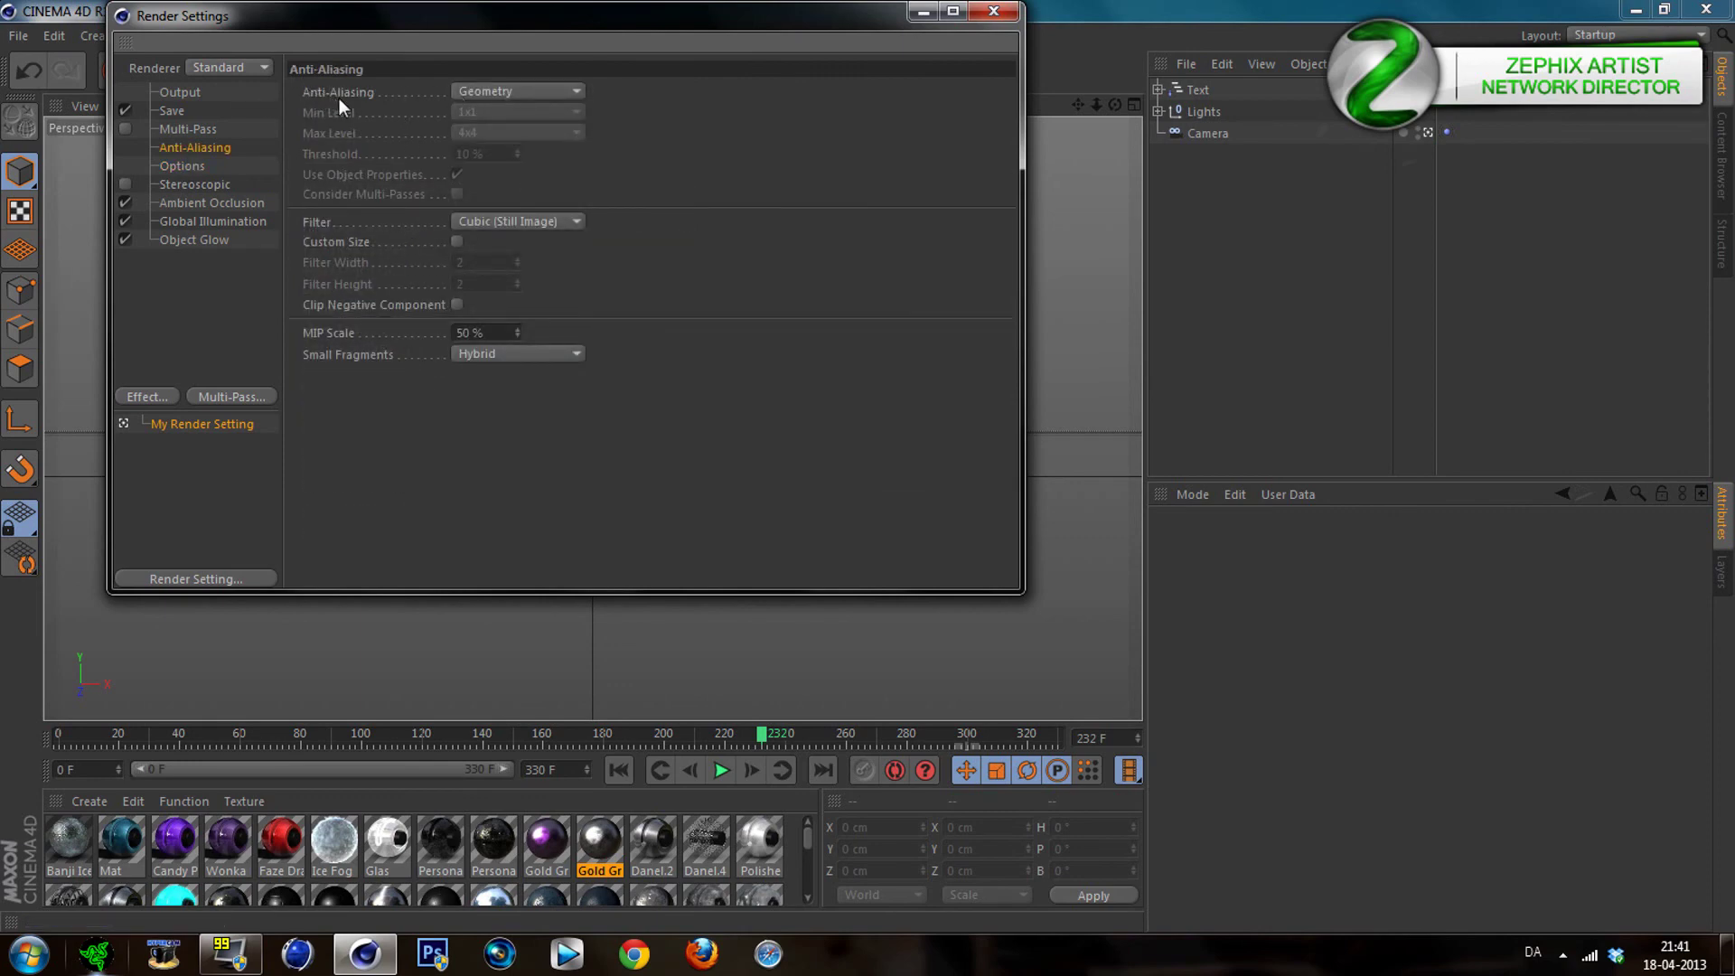
pyautogui.click(478, 92)
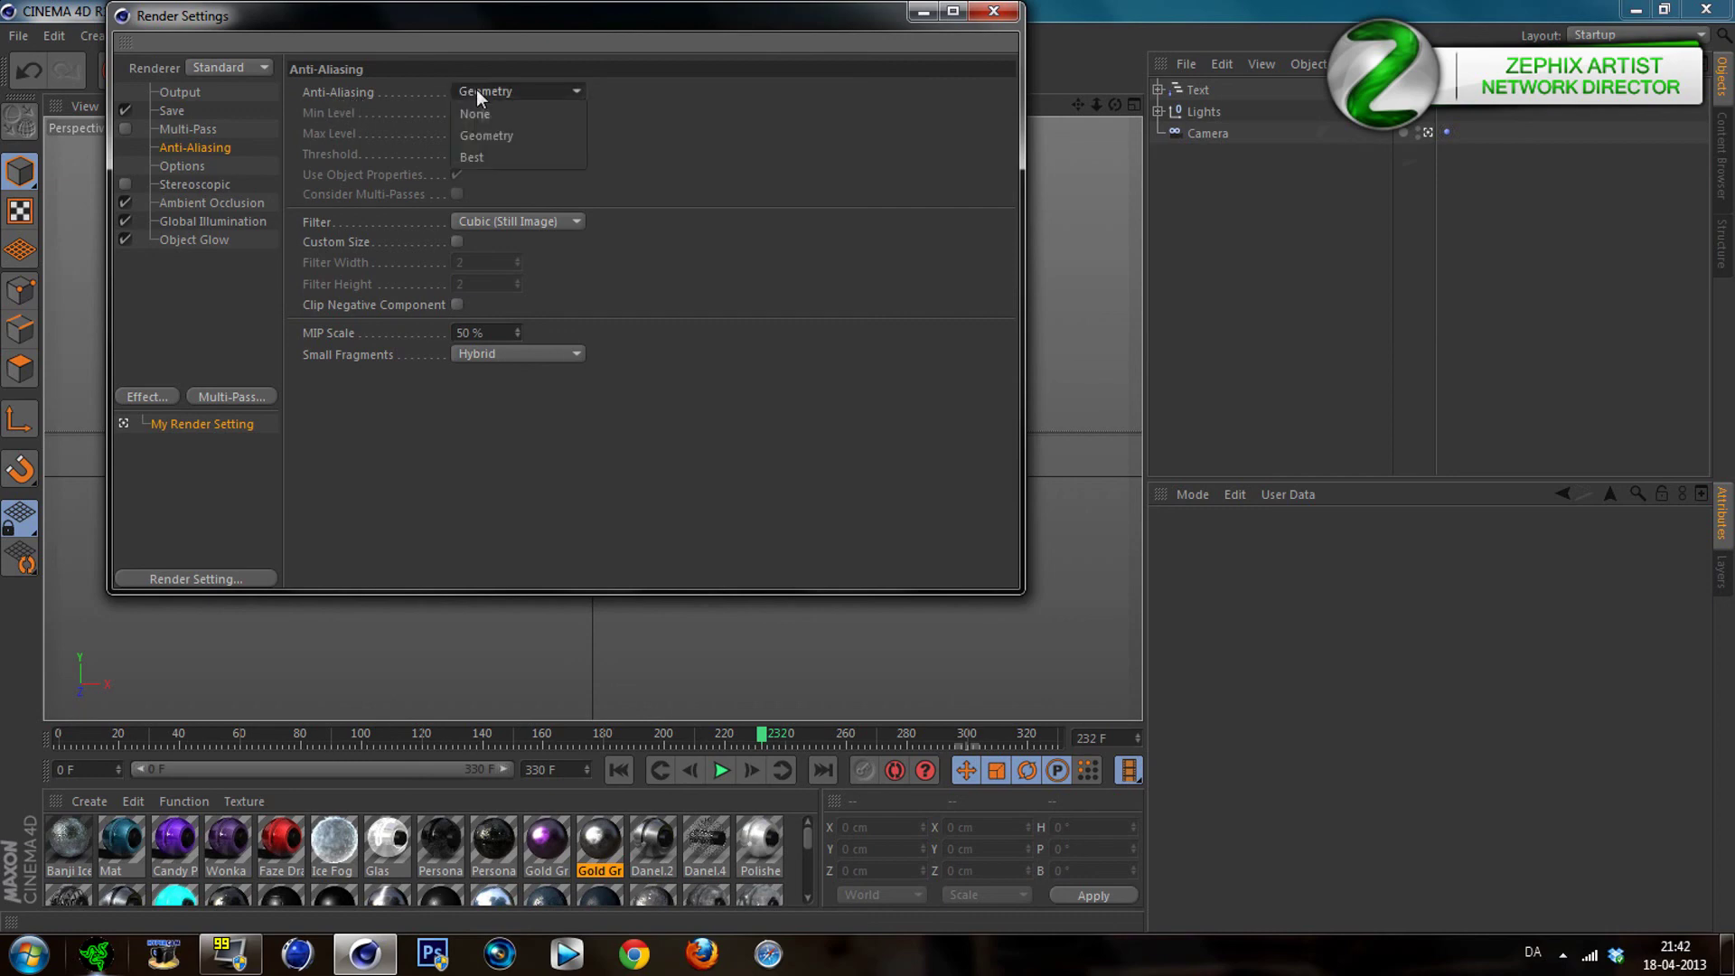
pyautogui.click(567, 90)
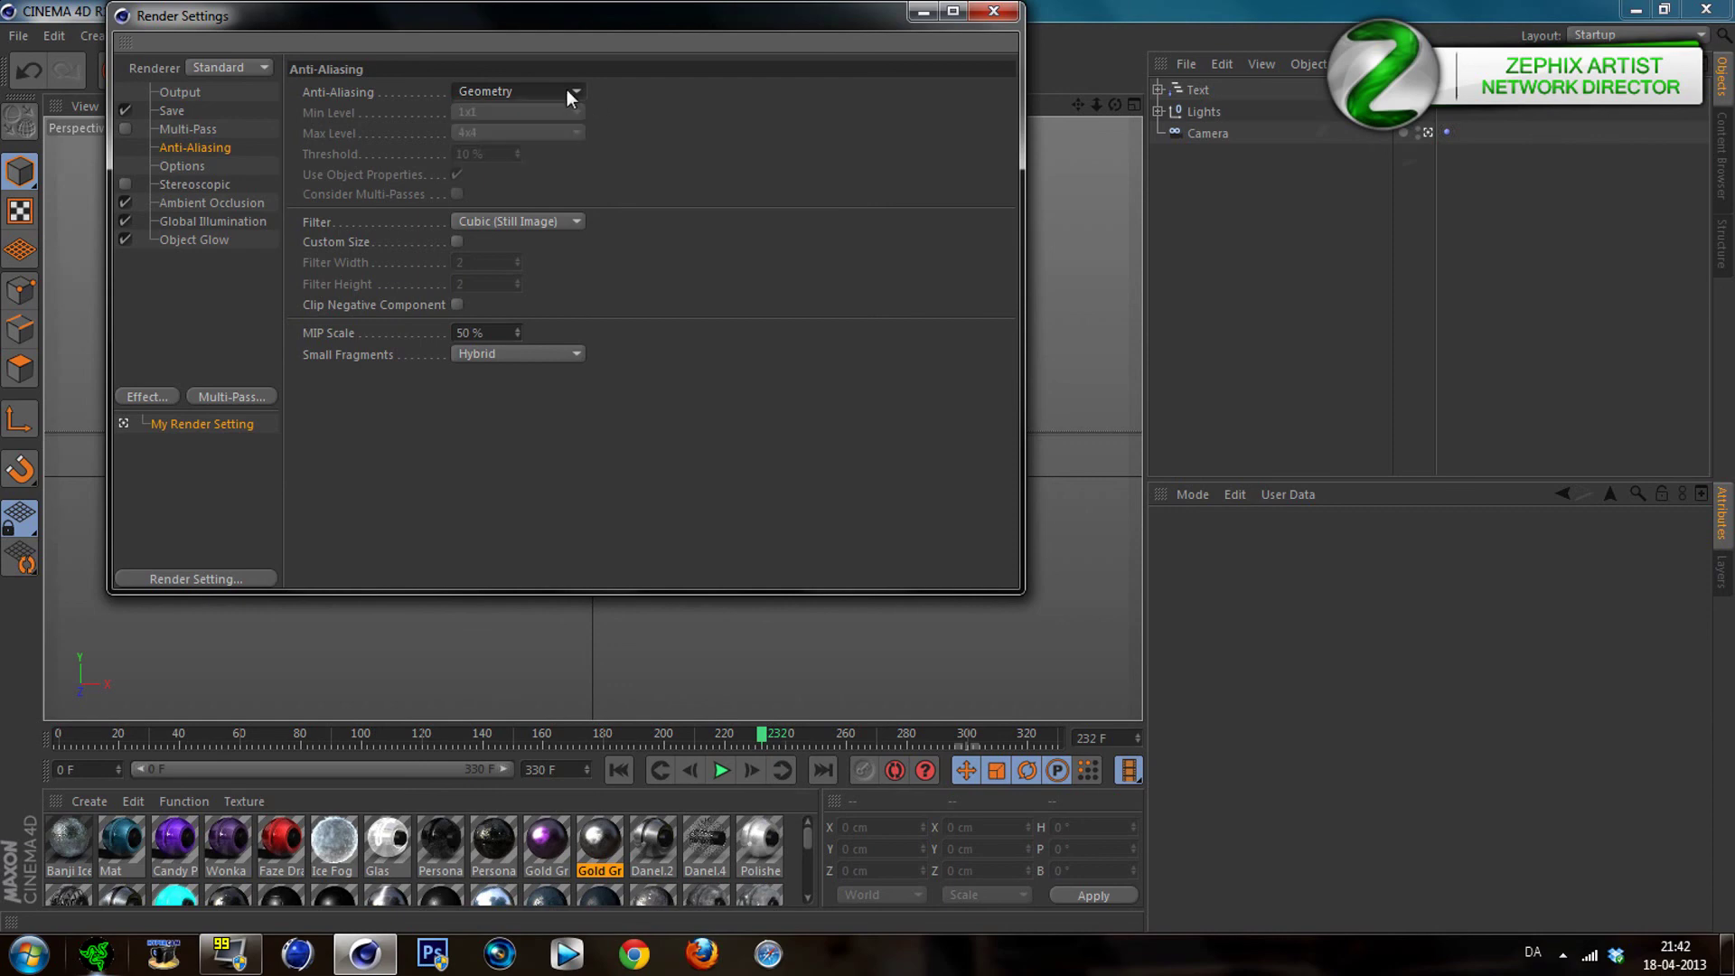
# Review the Multi-Pass, Stereoscopic and Save pages, then recheck output size and frame range
pyautogui.click(215, 129)
pyautogui.click(183, 167)
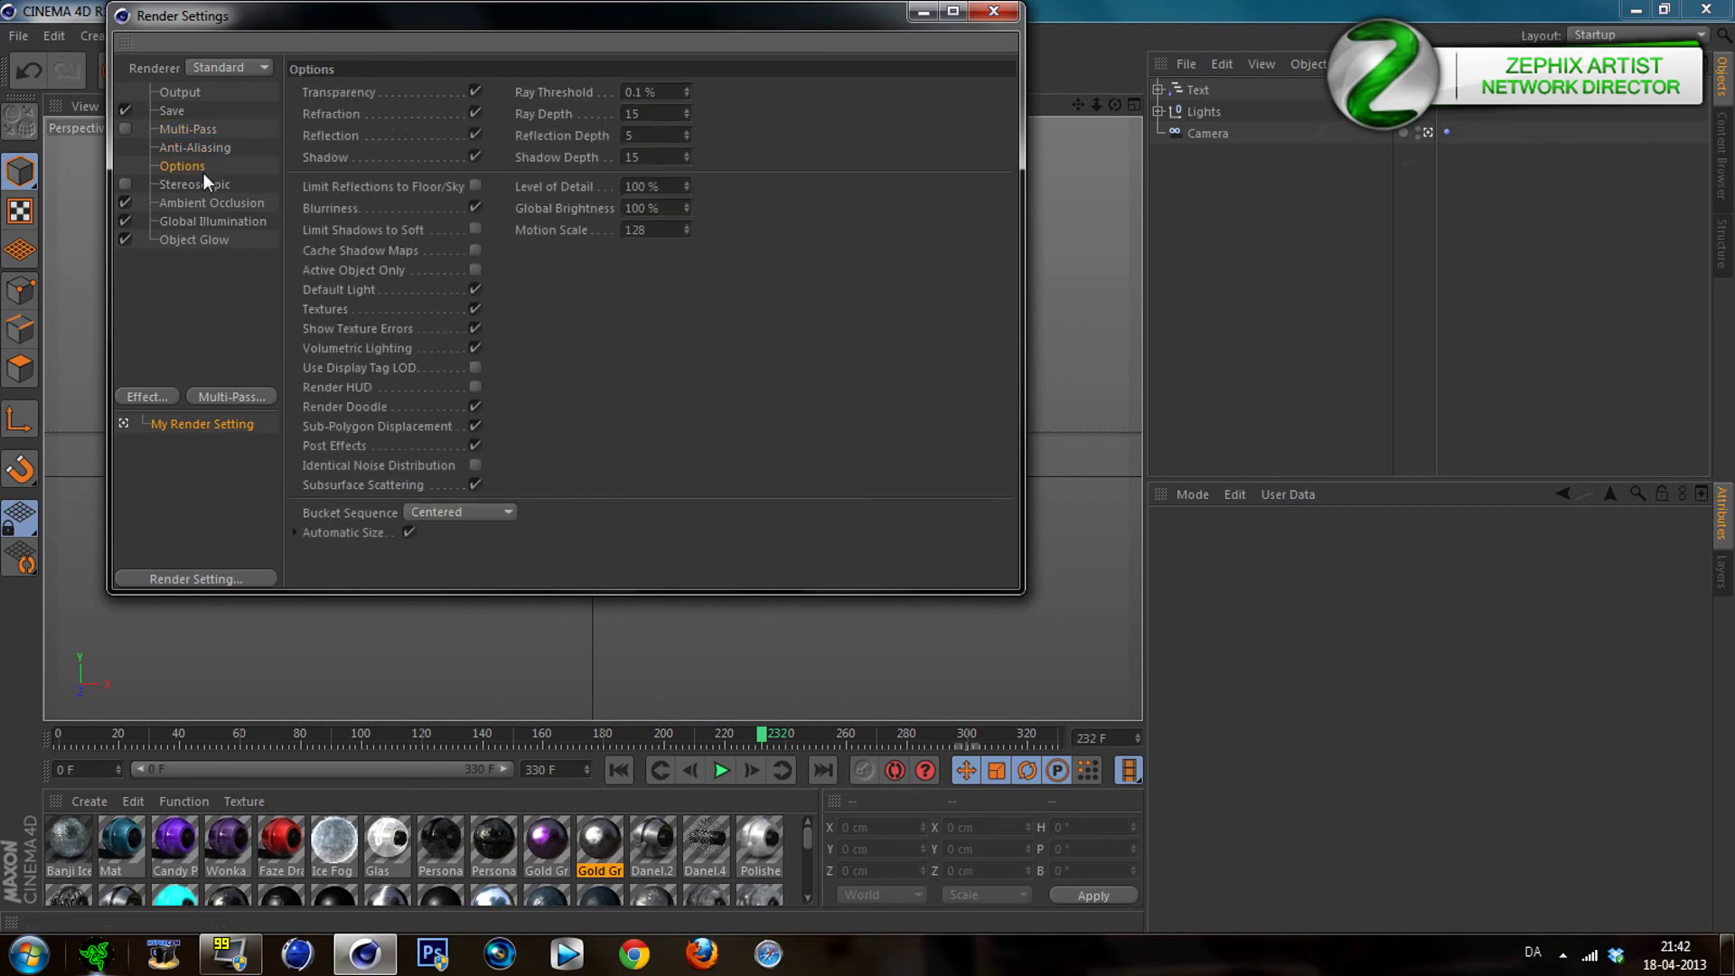
pyautogui.click(206, 179)
pyautogui.click(200, 148)
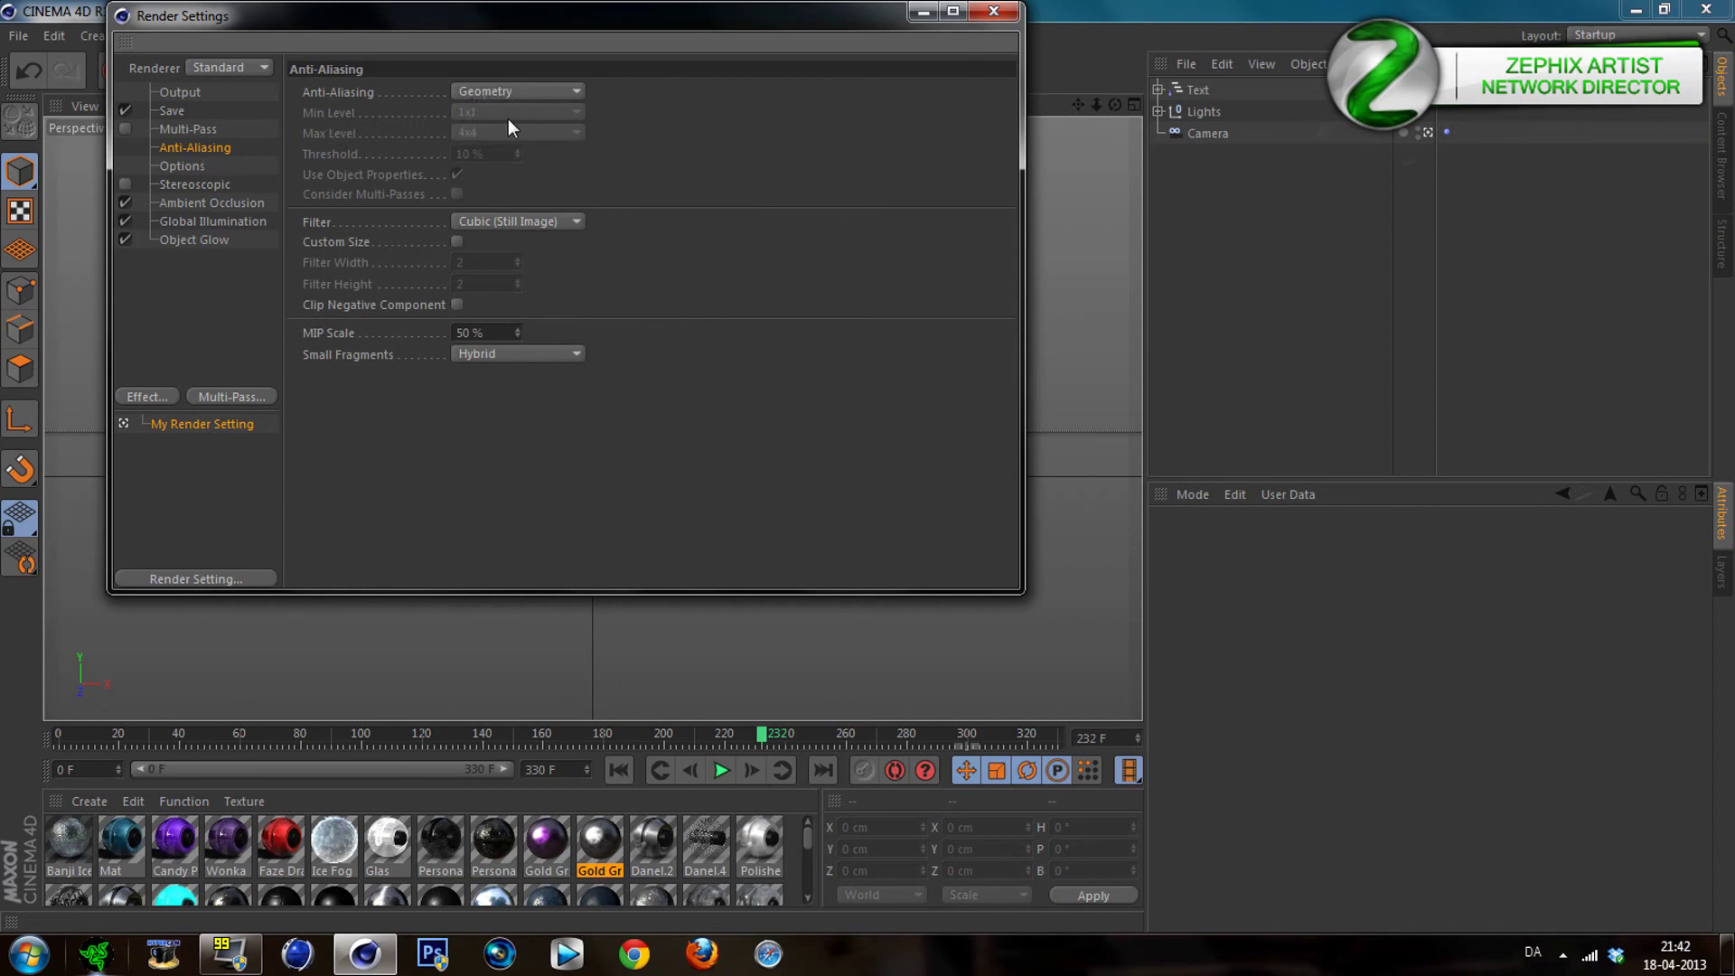
pyautogui.click(203, 123)
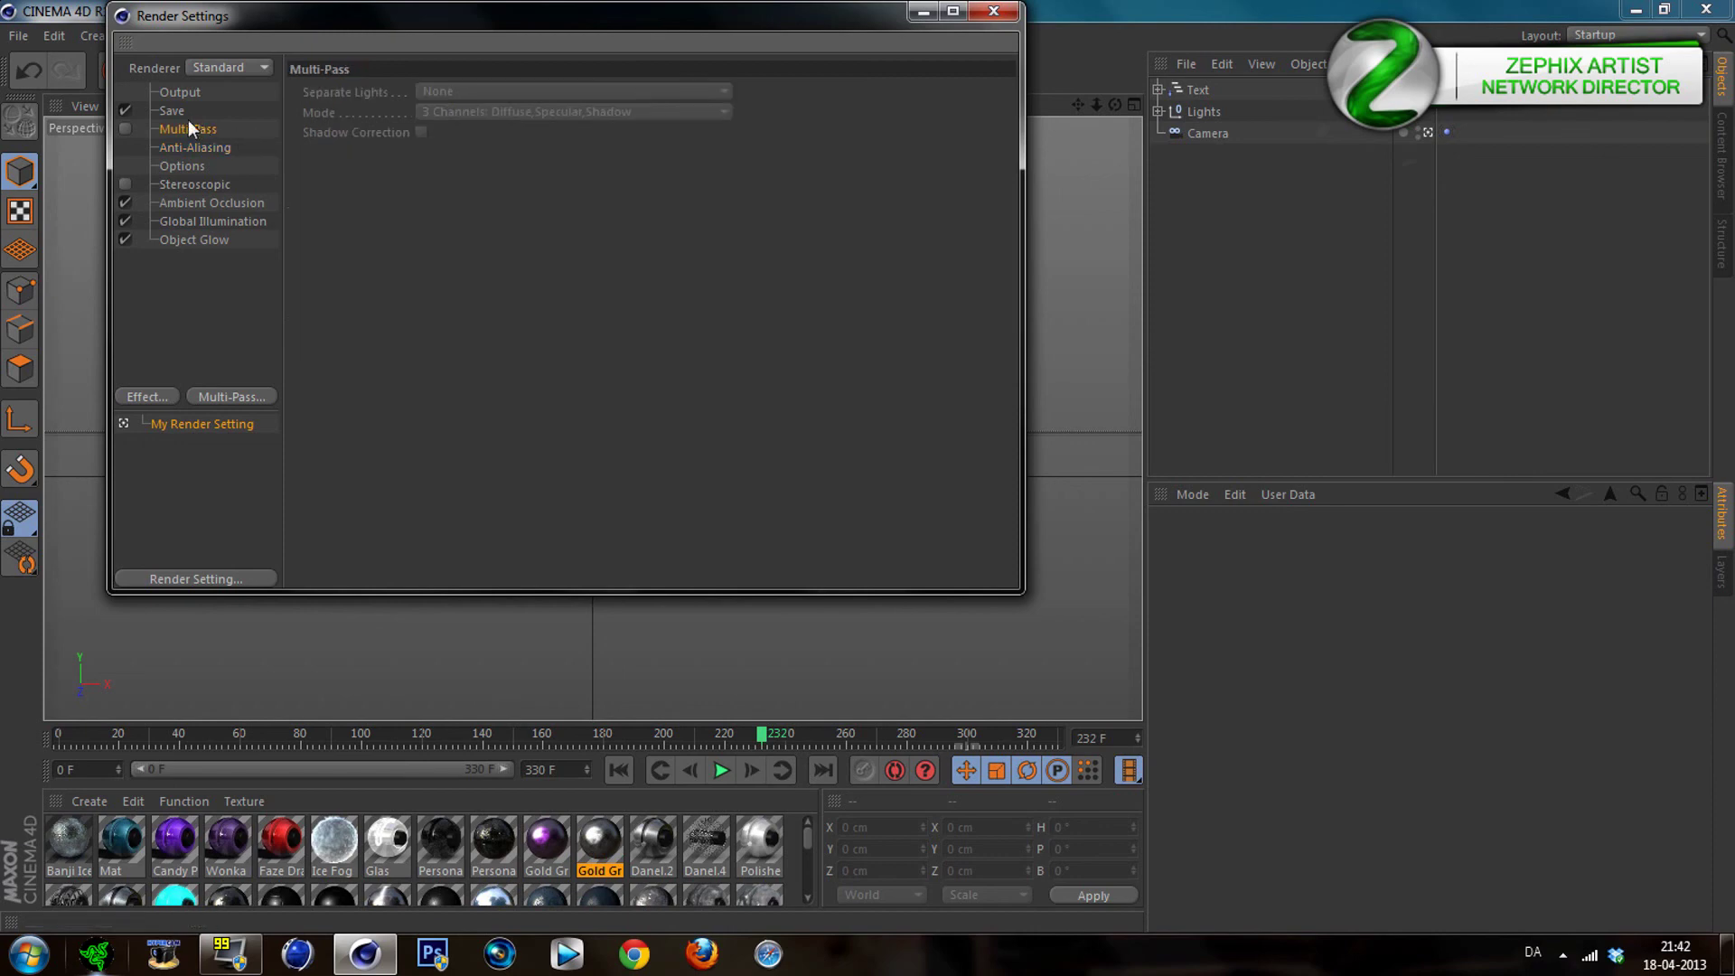
pyautogui.click(177, 112)
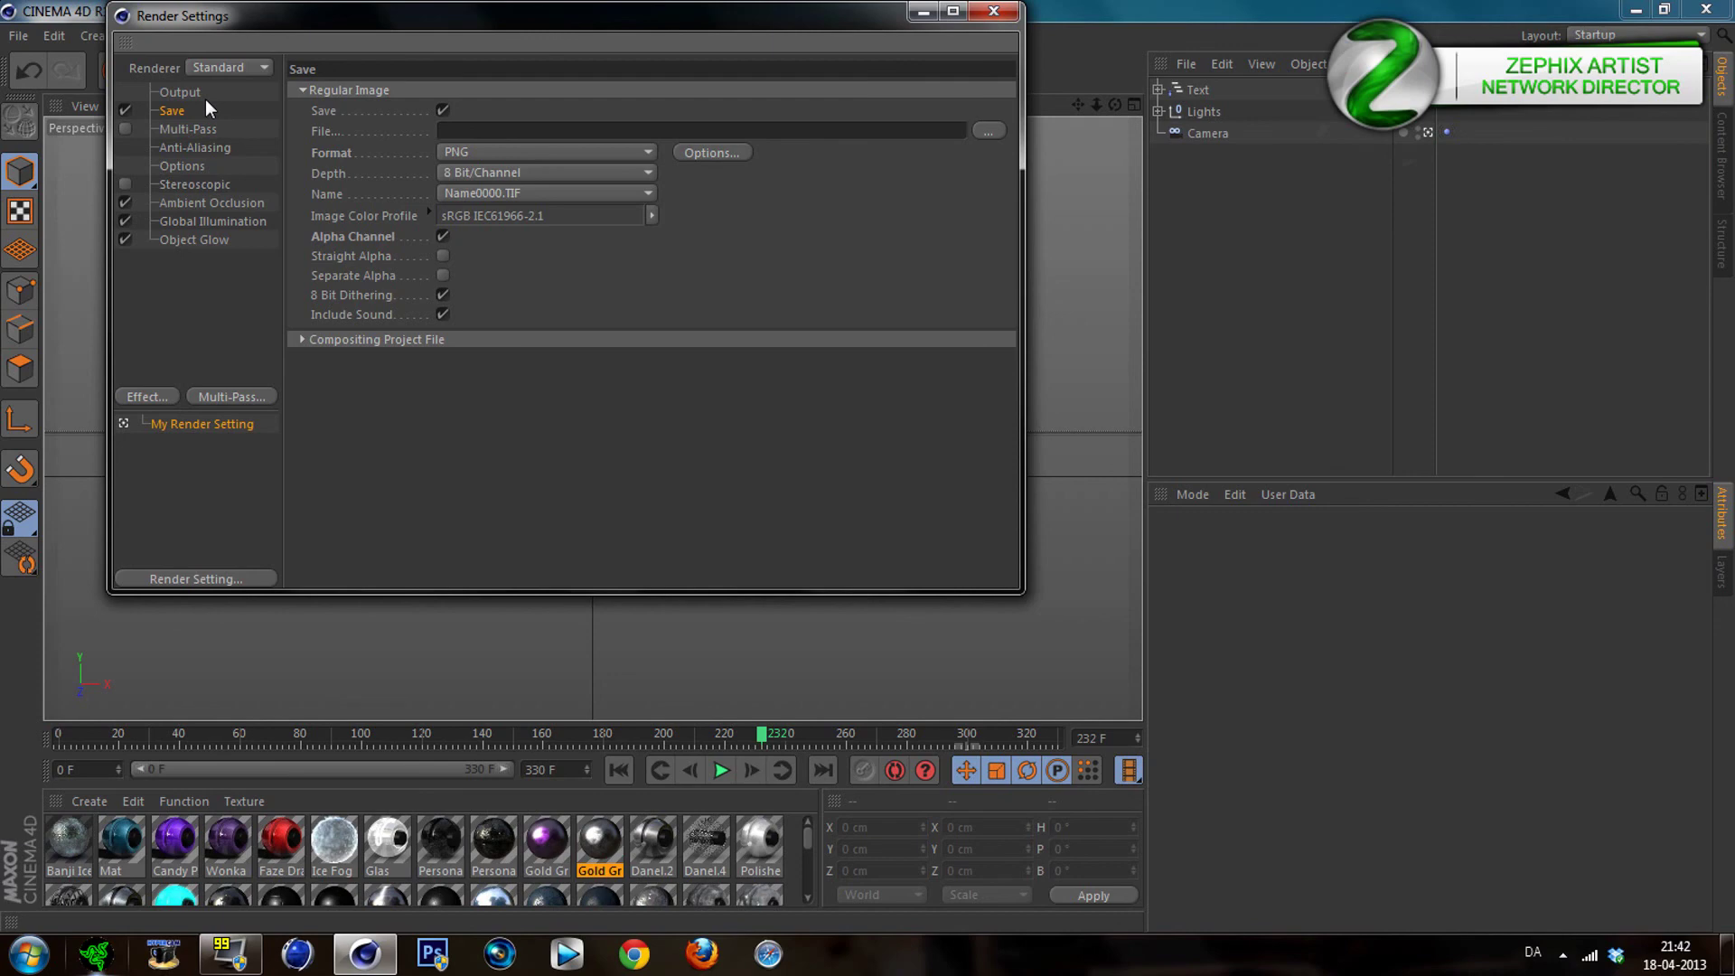
pyautogui.click(202, 94)
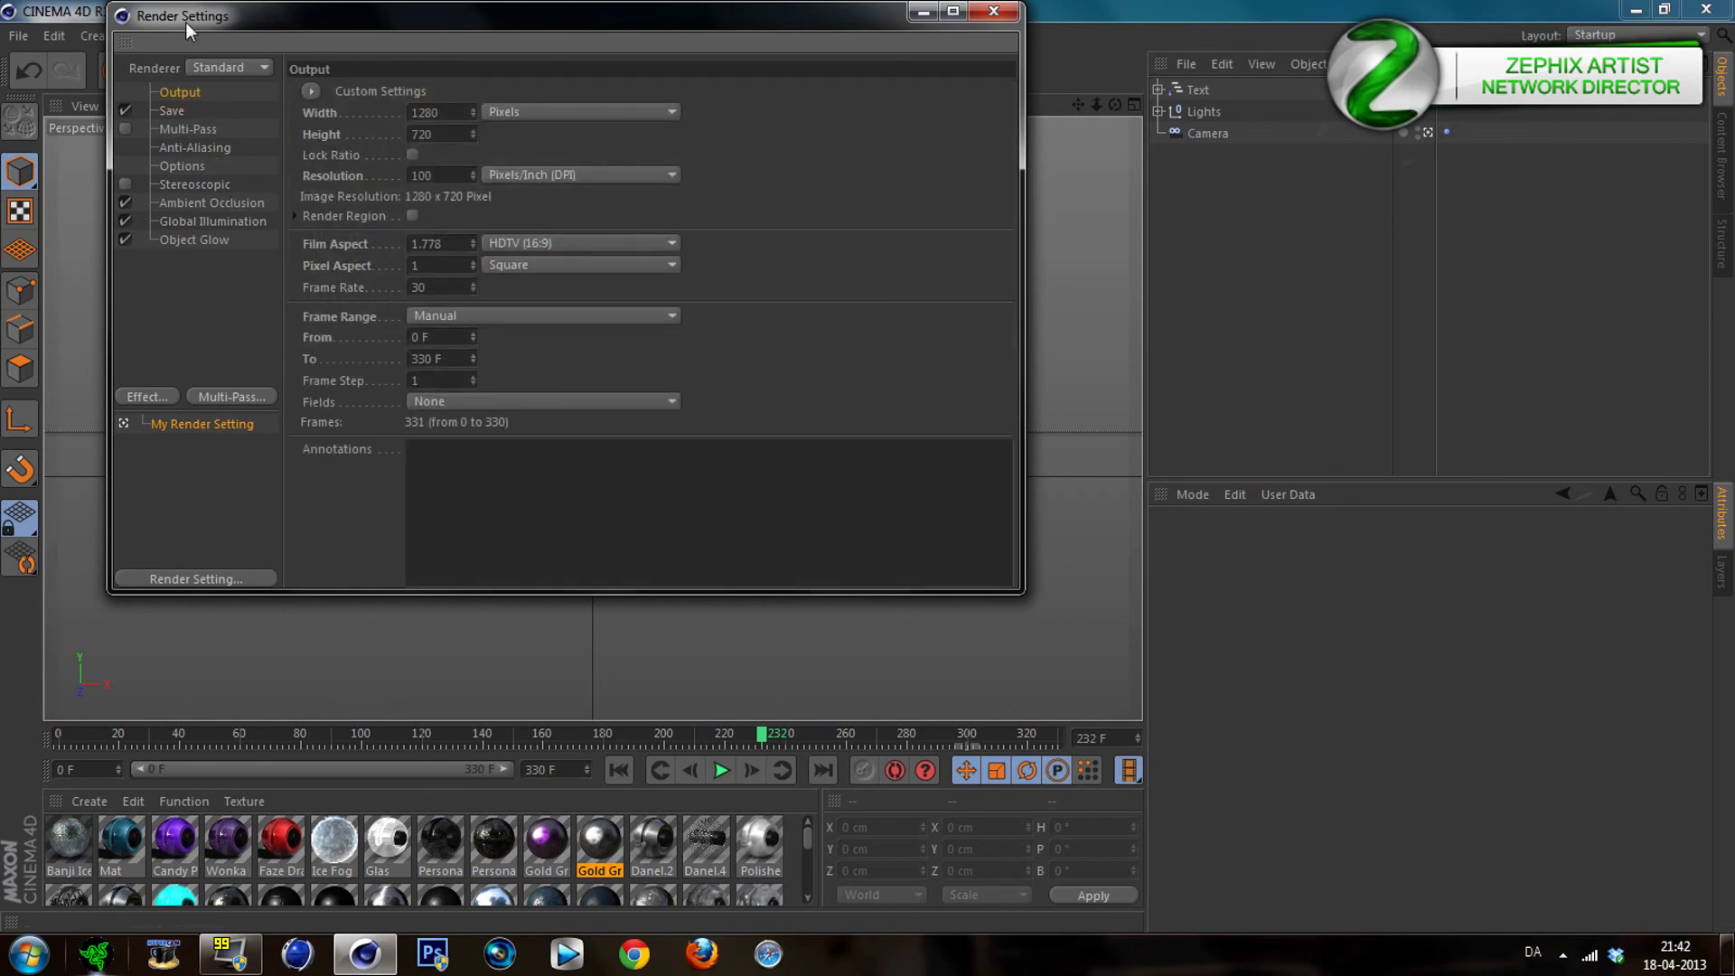
# On the Save page, browse for the file location of the rendered frames
pyautogui.click(176, 113)
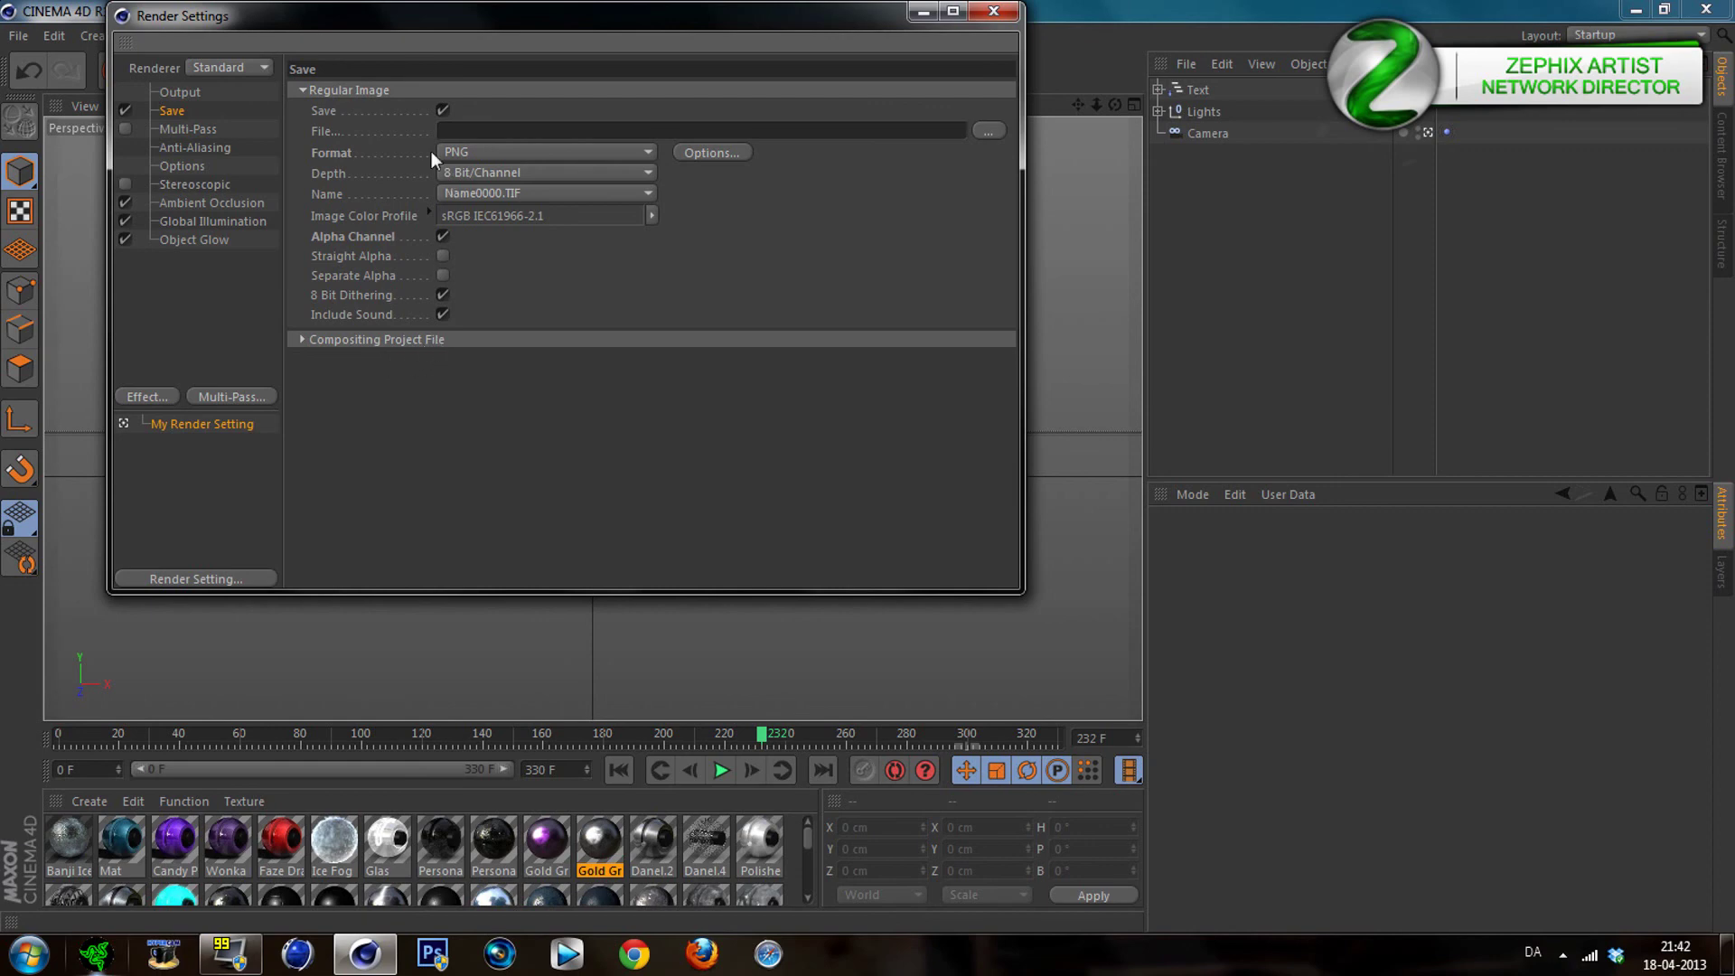
pyautogui.click(993, 128)
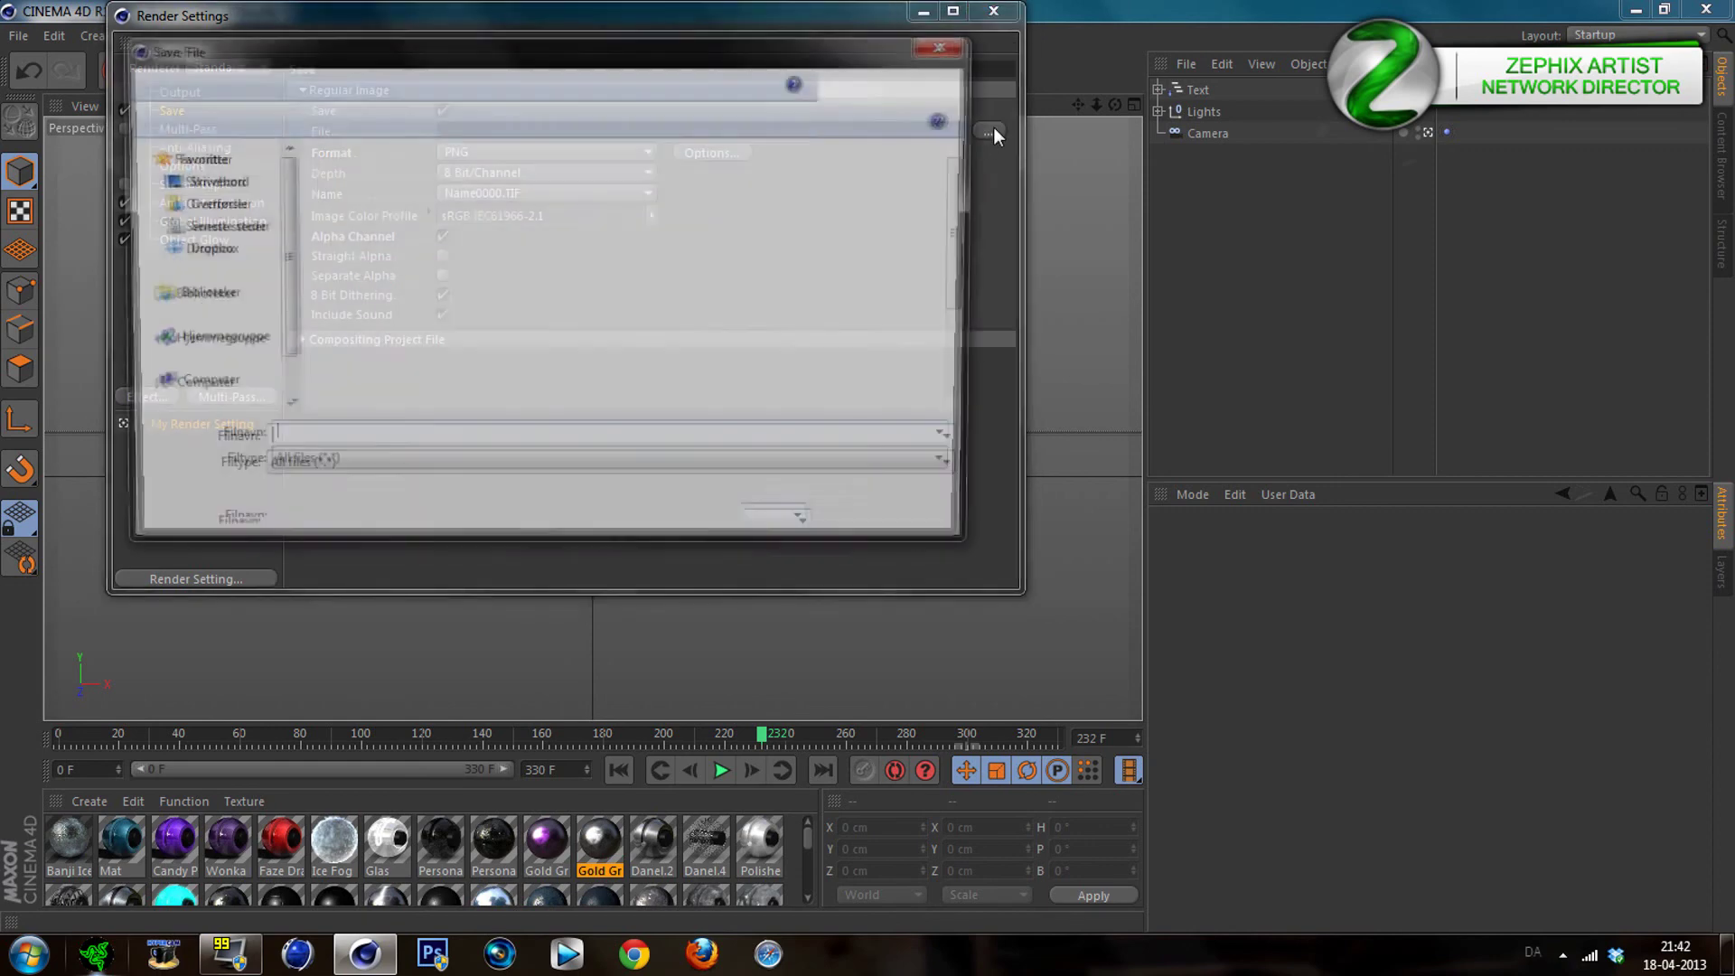
# Create a new folder on the desktop (Skrivebord) and start naming it Jazz Intro
pyautogui.scroll(5, 261, 212)
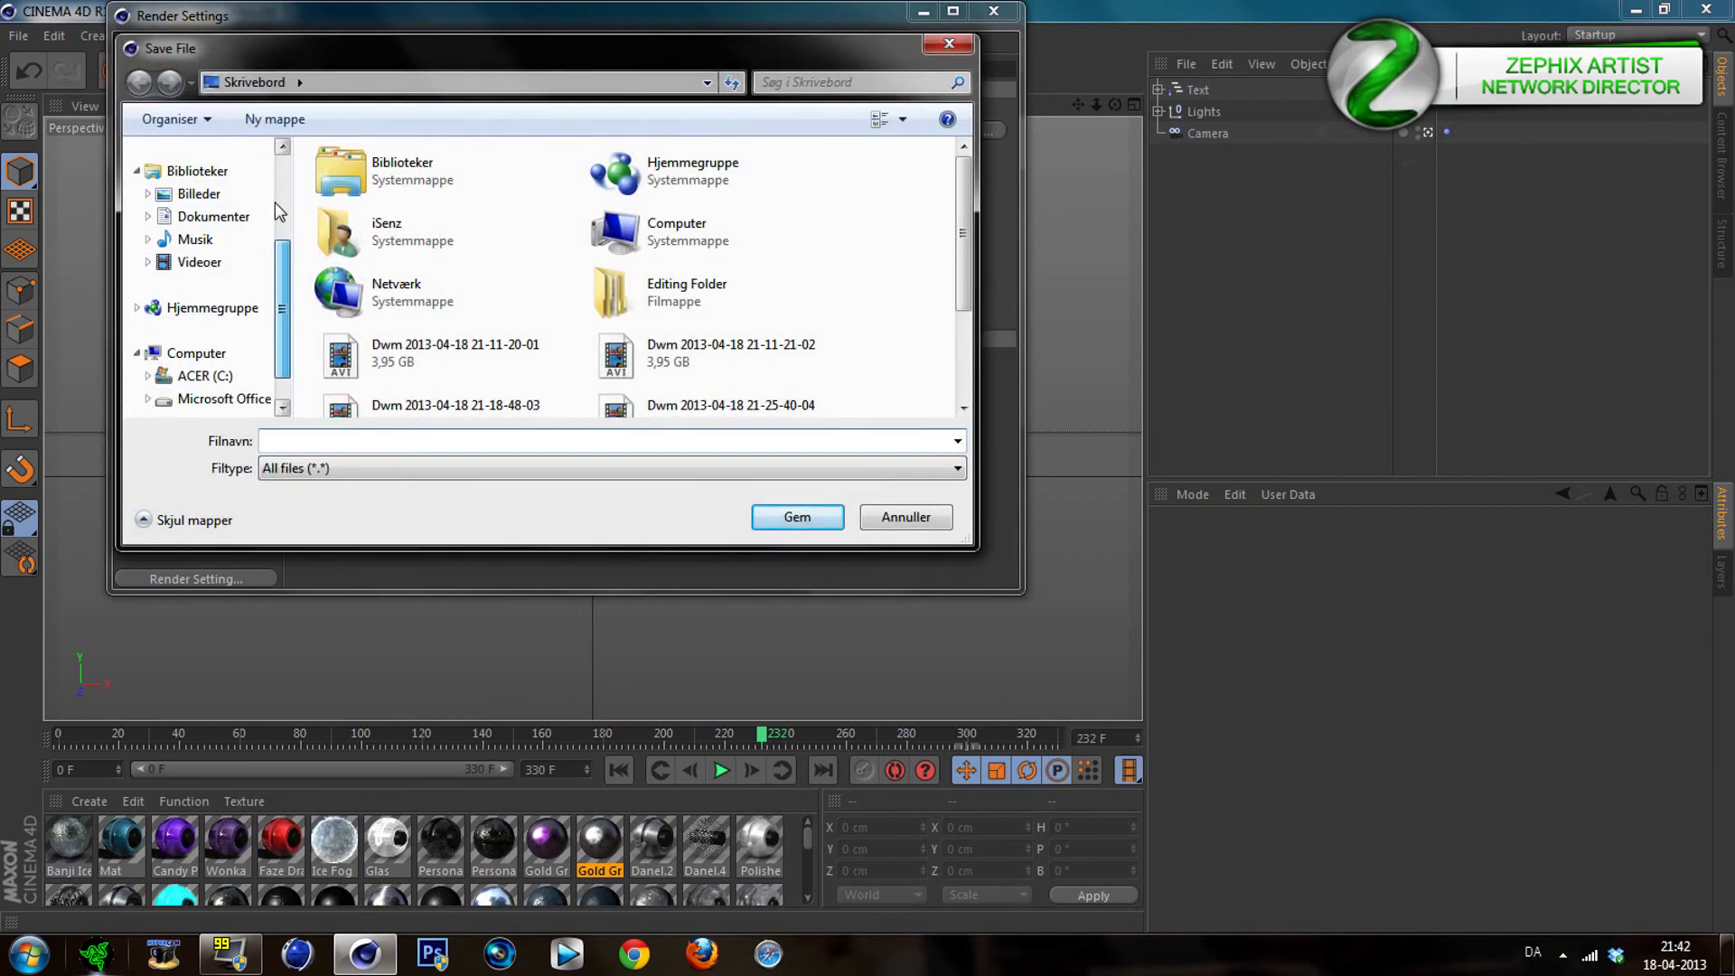
pyautogui.click(225, 183)
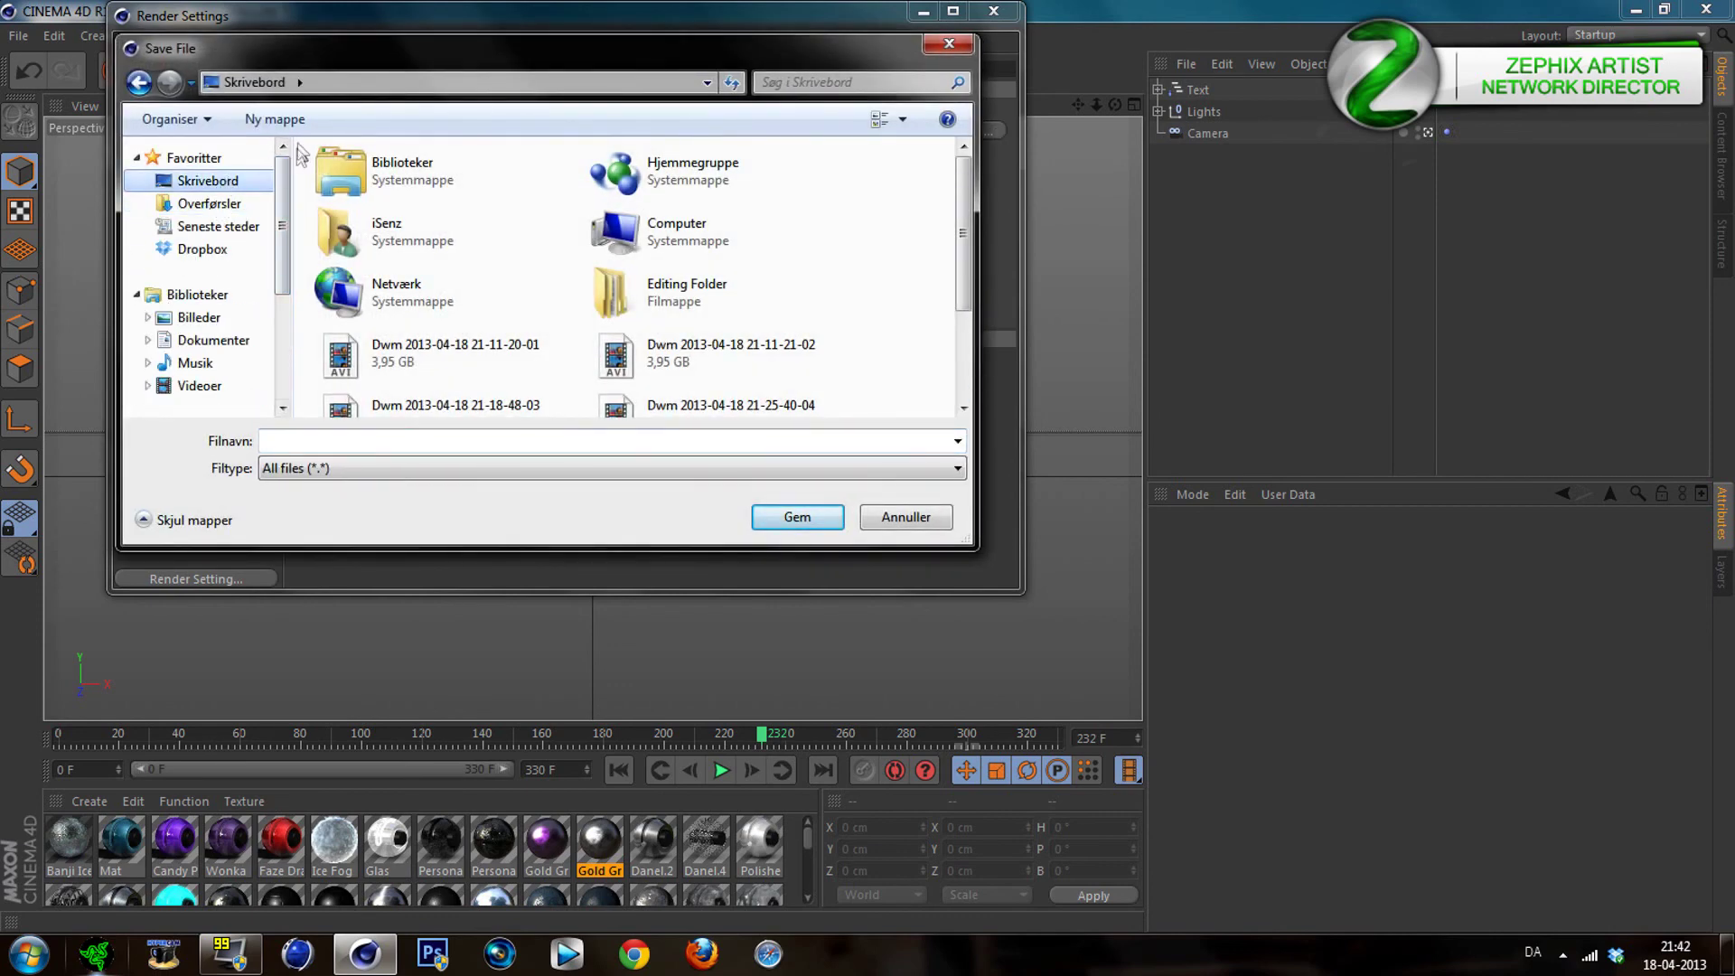
pyautogui.click(282, 121)
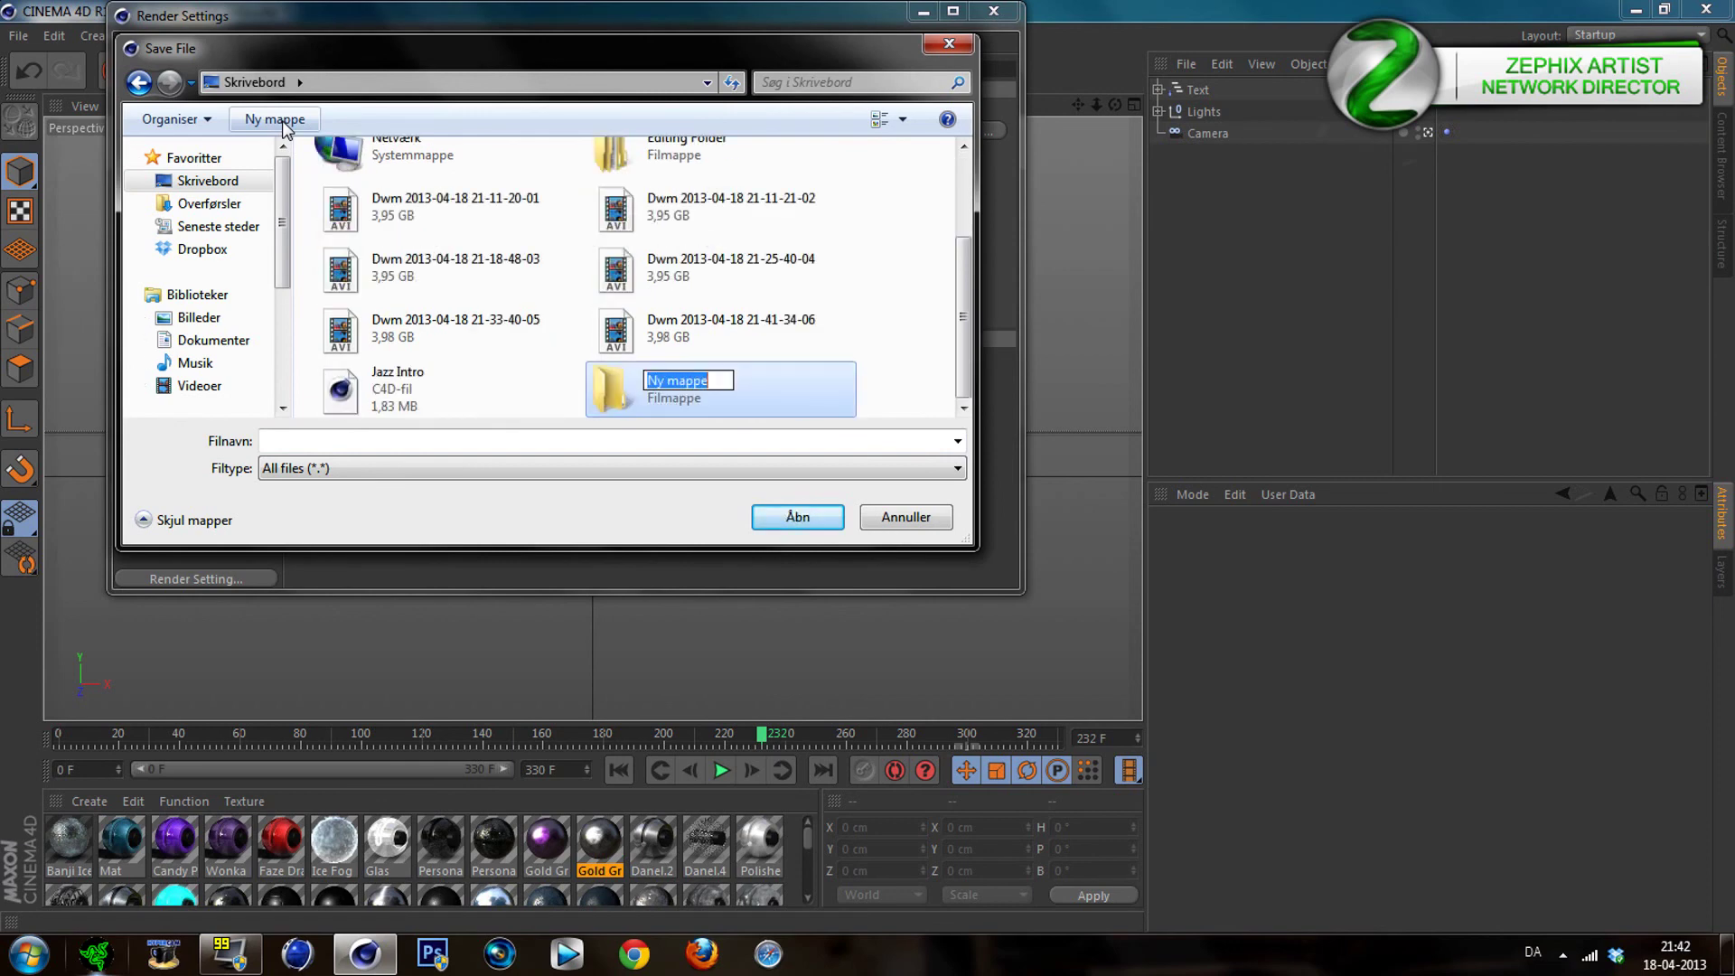
pyautogui.write('JAz')
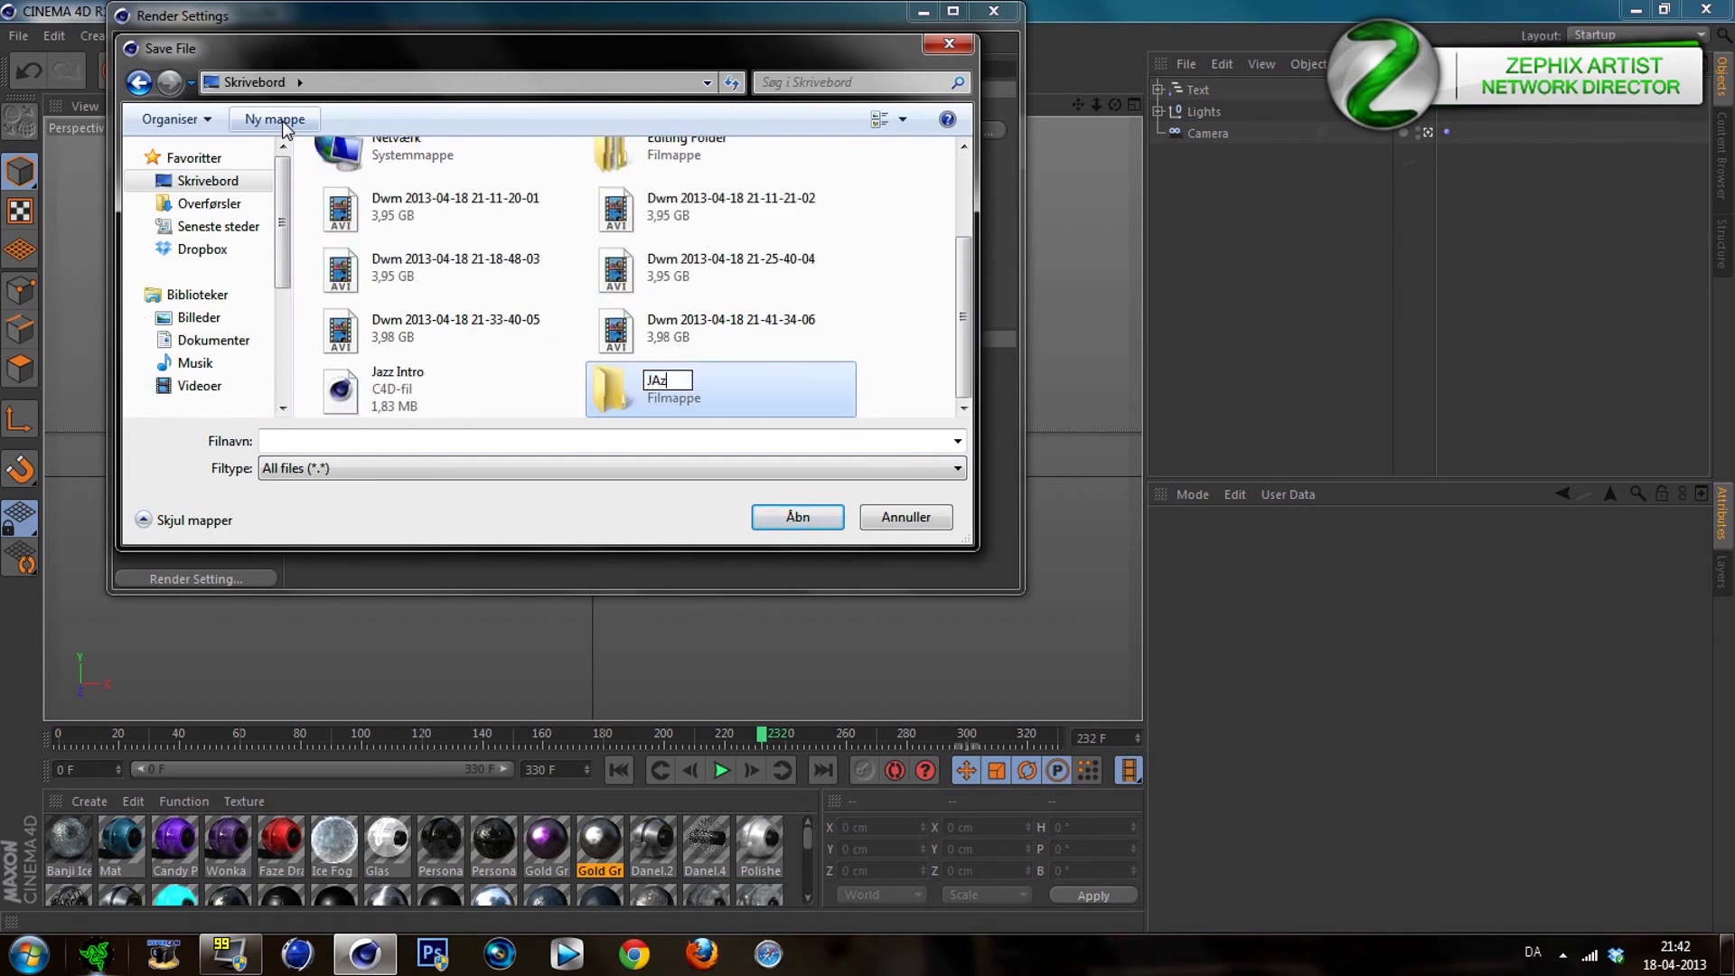
pyautogui.press('BackSpace')
pyautogui.press('BackSpace')
pyautogui.write('azz Intro Sepe')
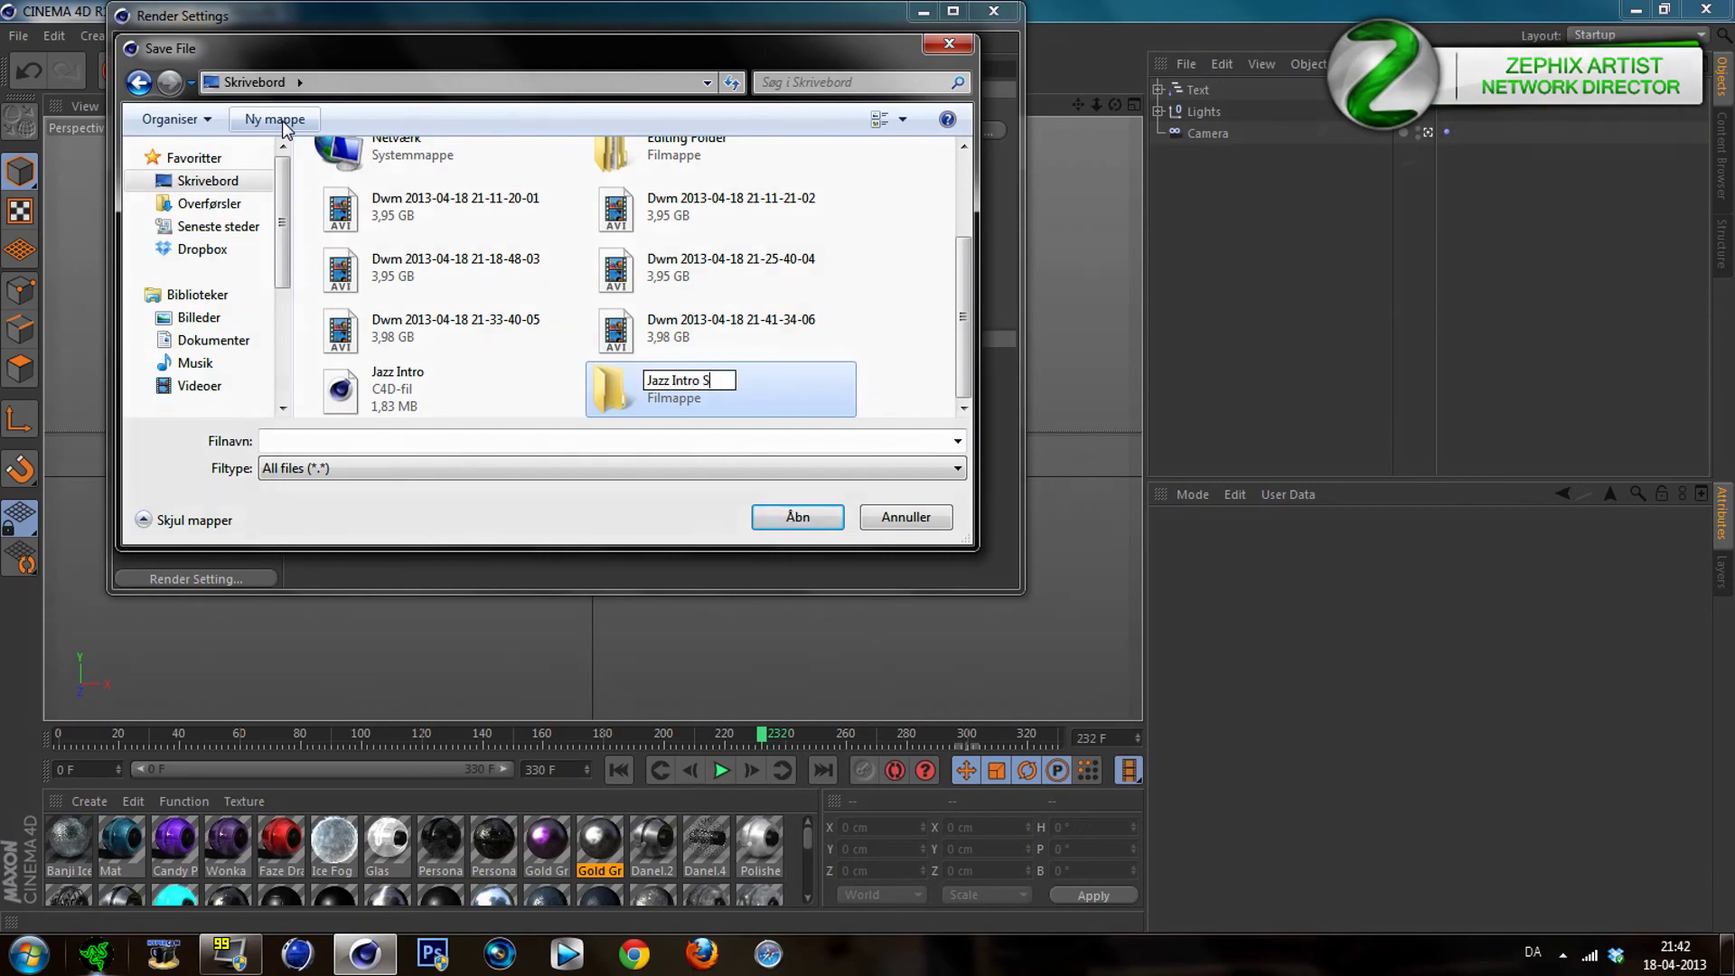